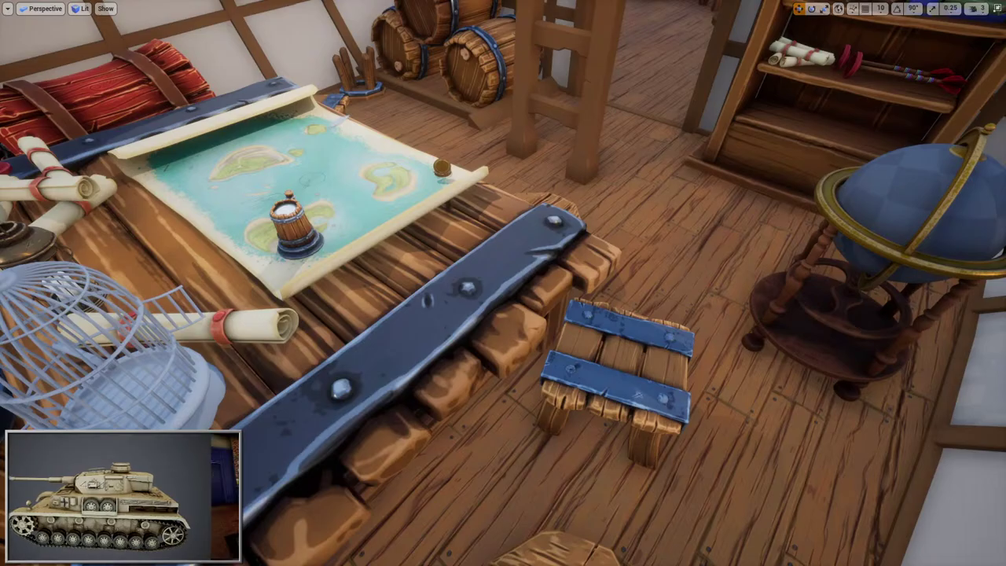
right_click_drag(841, 434, 849, 369)
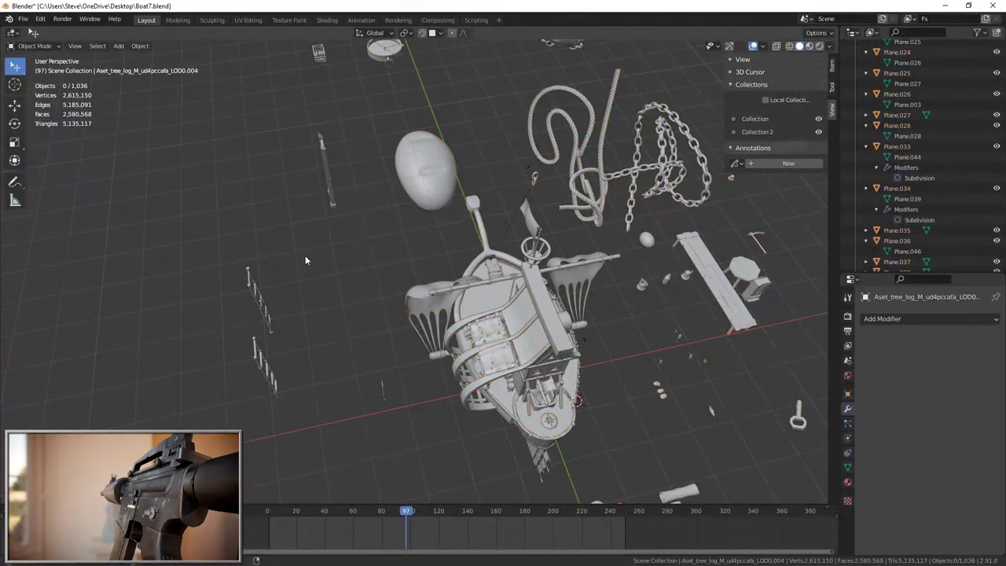
Select the birdcage standing on the table inside the ship's cabin.
middle_click_drag(379, 208, 597, 157)
scroll(487, 240, "up", 4)
mouse_move(487, 240)
middle_mouse_down()
mouse_move(472, 268)
mouse_move(415, 285)
middle_mouse_up()
scroll(472, 267, "up", 5)
scroll(440, 293, "up", 1)
key("shift+grave")
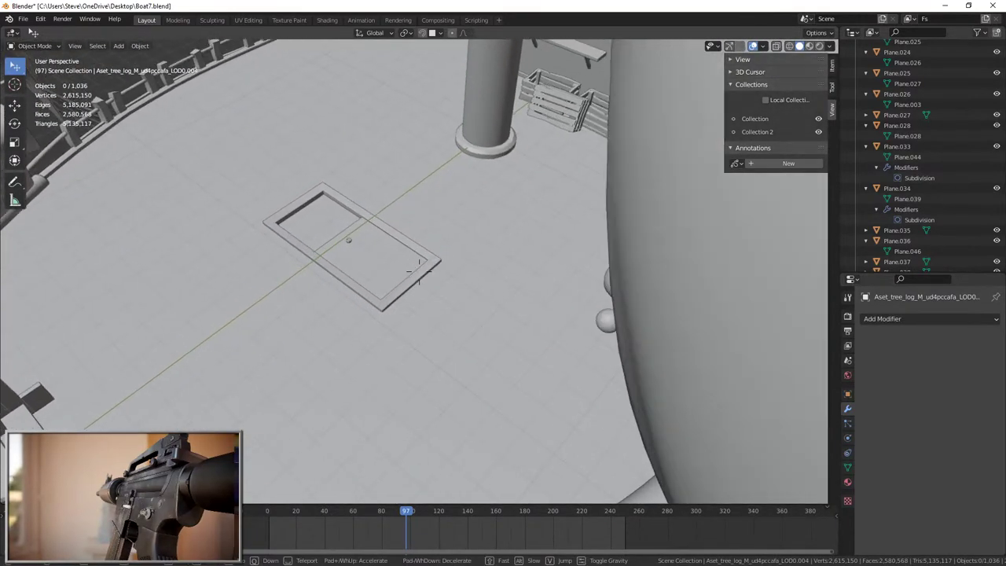
key("w")
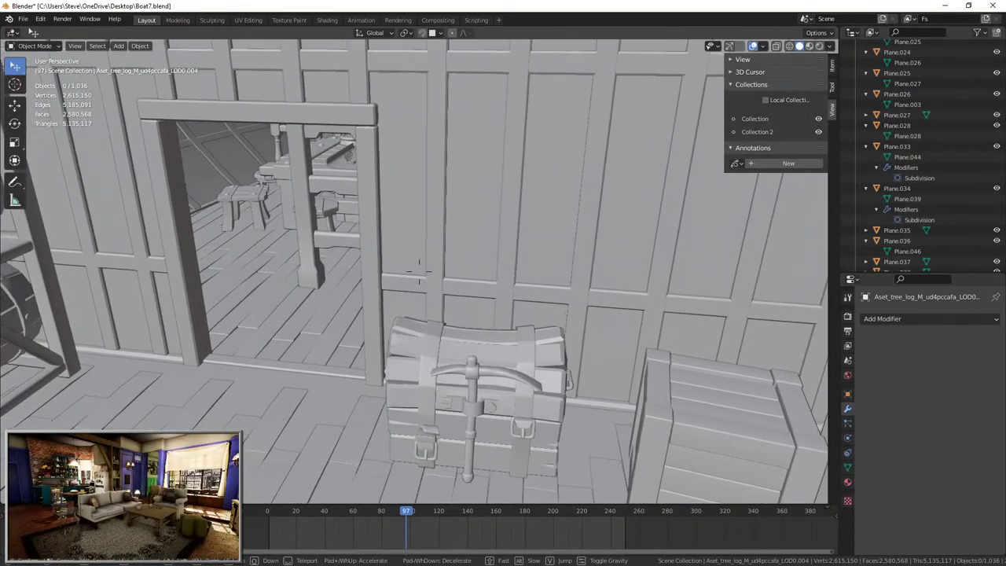
key("w")
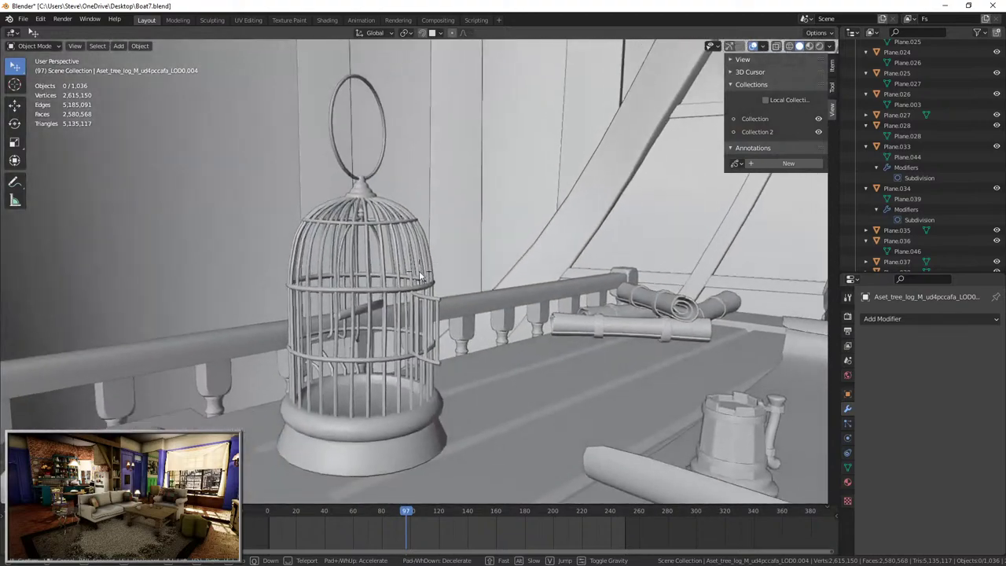
left_click(420, 277)
left_click(421, 277)
Start an FBX export of the selected birdcage.
left_click(23, 18)
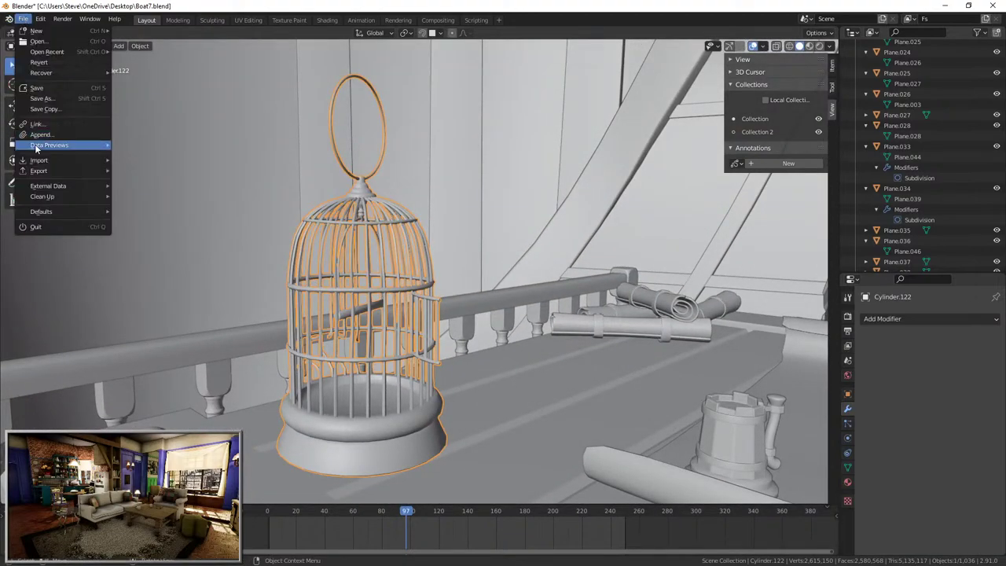
mouse_move(45, 164)
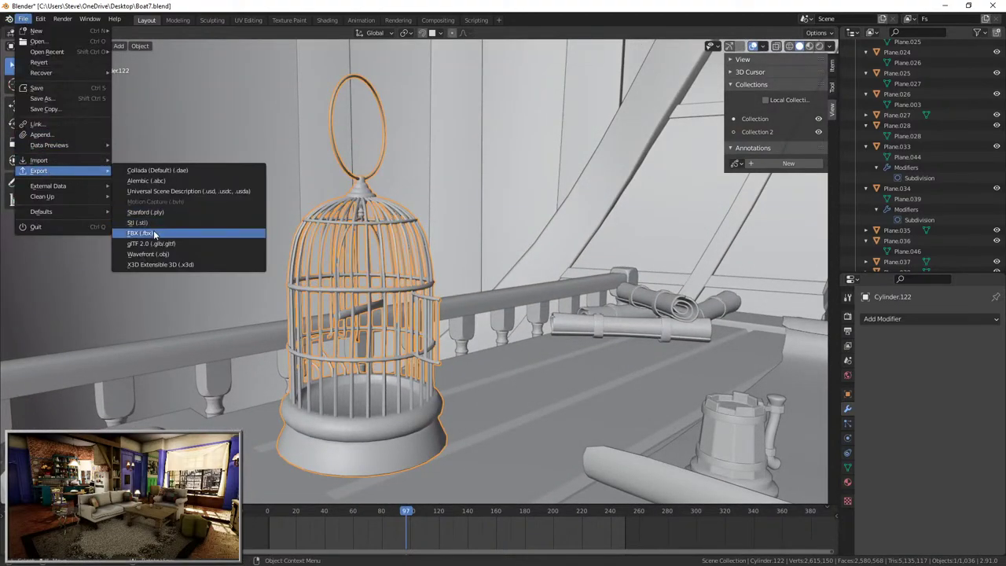
left_click(155, 234)
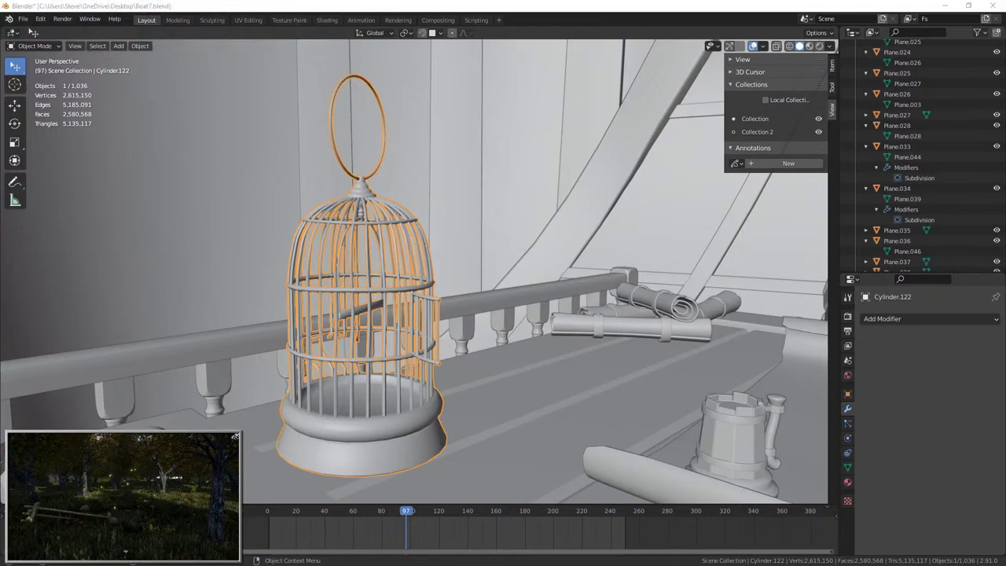
Switch to Maya LT, import the exported birdcage into the empty scene and frame it in the view.
left_click_drag(279, 0, 505, 0)
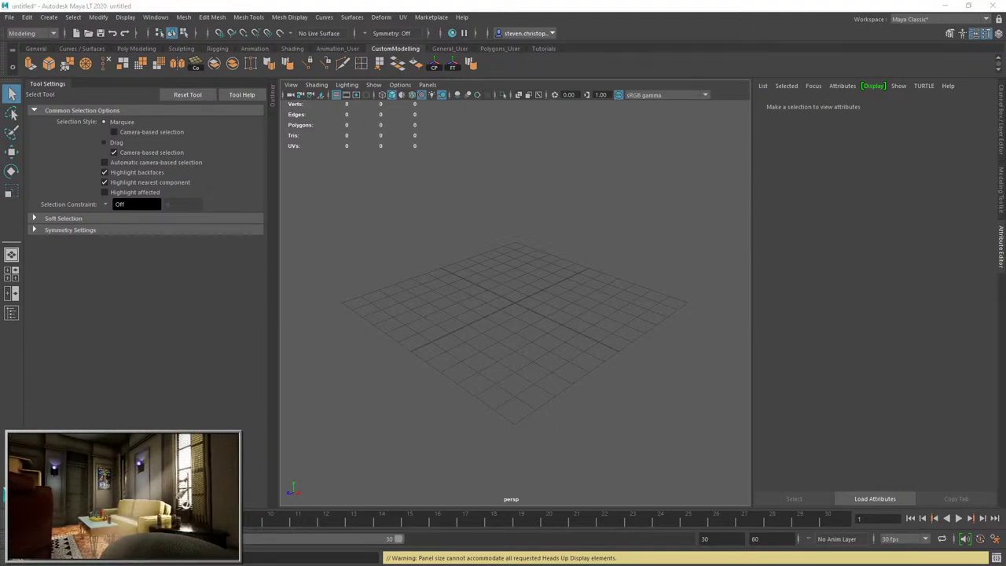
left_click_drag(283, 440, 495, 338)
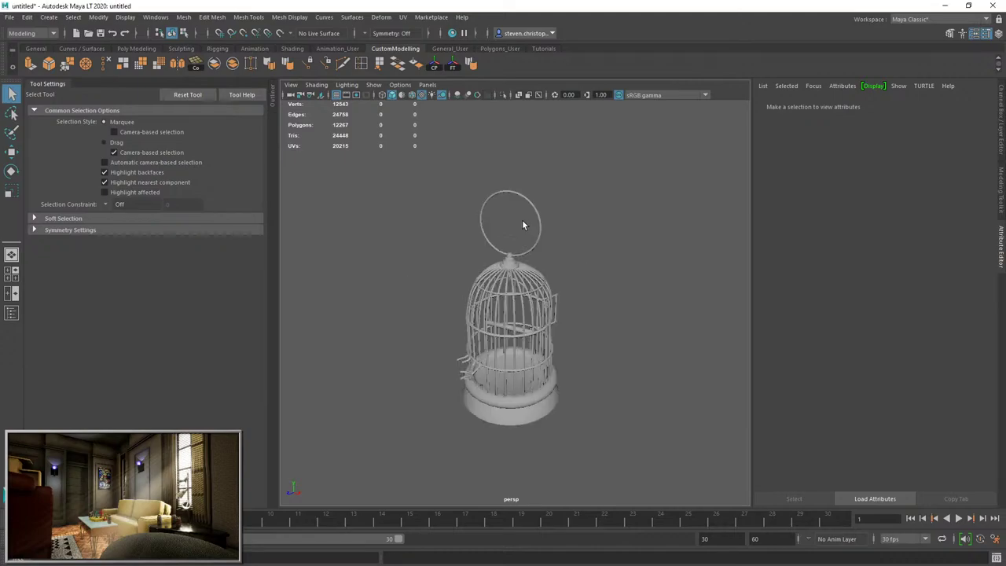
left_click(523, 309)
key("f")
Switch the birdcage to component selection and examine its bars, perch and base up close.
left_click(529, 299)
scroll(529, 299, "up", 3)
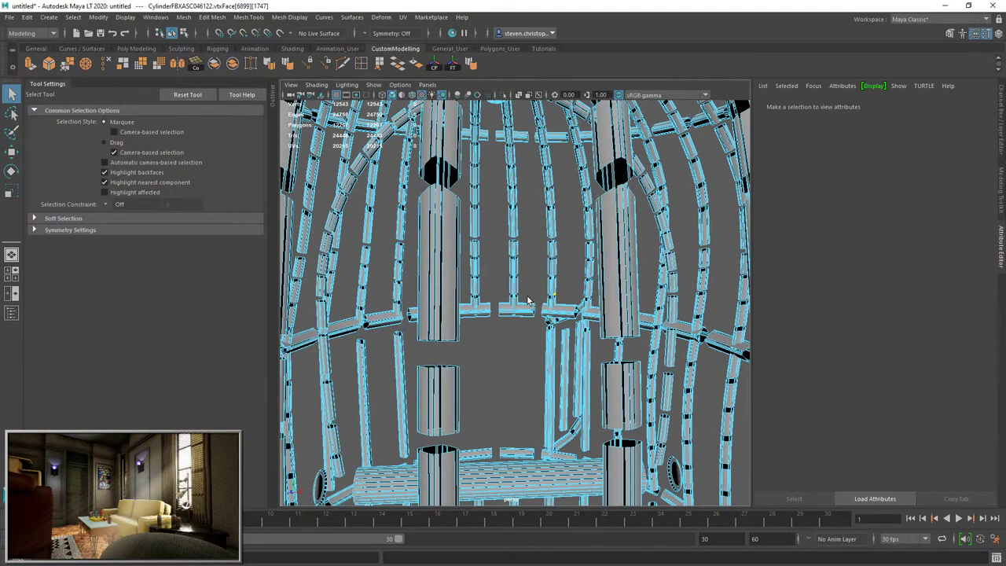
scroll(427, 373, "down", 3)
left_click_drag(427, 373, 540, 330, "alt")
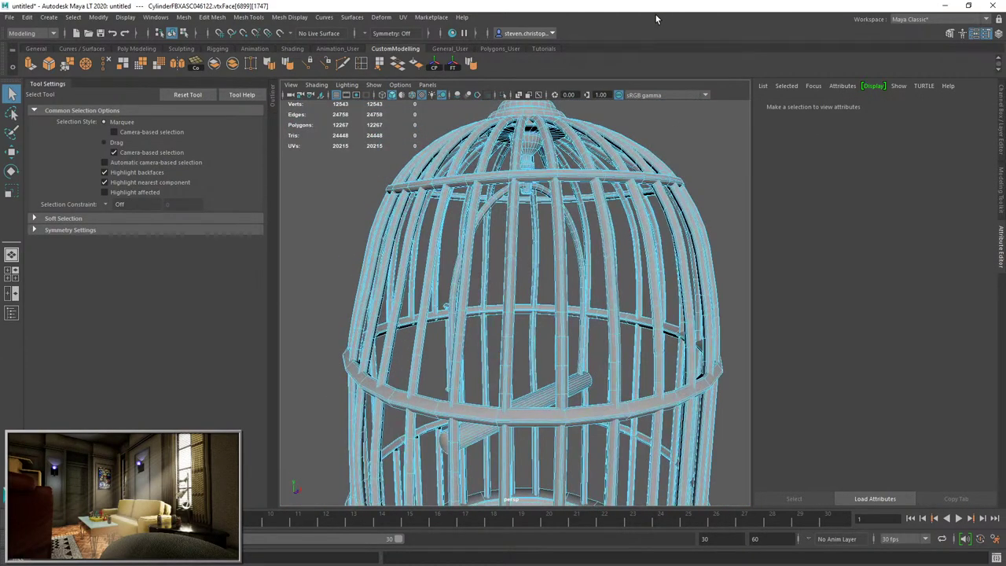
left_click_drag(536, 256, 545, 326, "alt")
scroll(546, 326, "down", 3)
middle_click_drag(545, 326, 536, 235, "alt")
scroll(536, 236, "up", 4)
left_click_drag(571, 500, 613, 460, "alt")
middle_click_drag(613, 460, 546, 405, "alt")
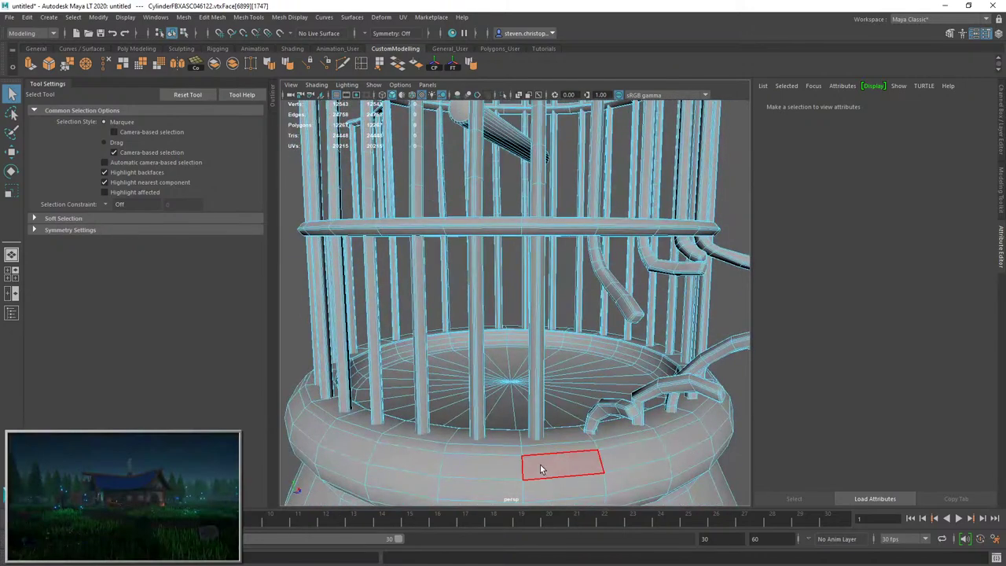
Select all faces of the flared bottom piece of the birdcage's base.
double_click(541, 470)
key("f")
left_click_drag(530, 444, 499, 382, "alt")
double_click(445, 335)
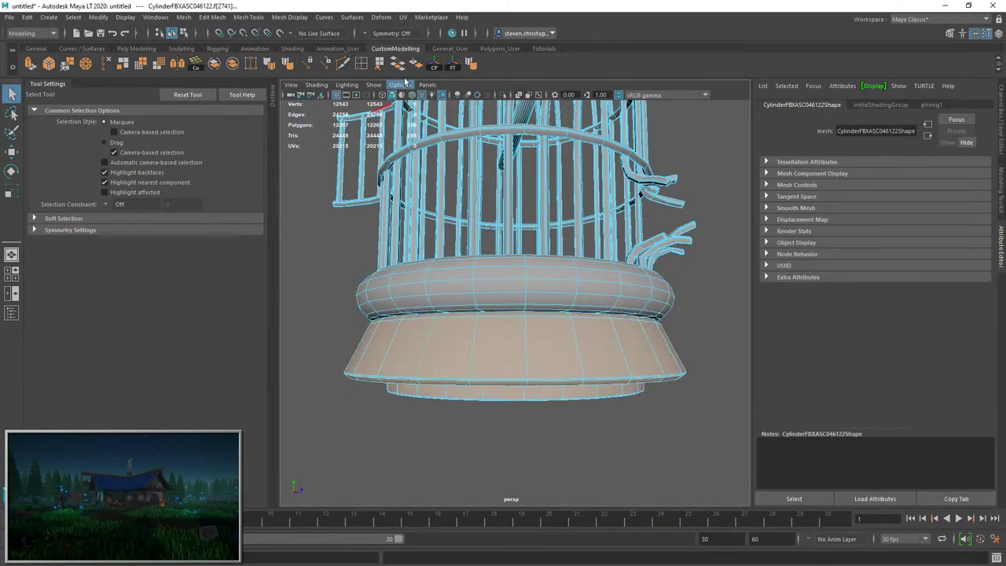
Open the UV Editor for the selected faces of the flared base.
left_click(402, 17)
left_click(440, 46)
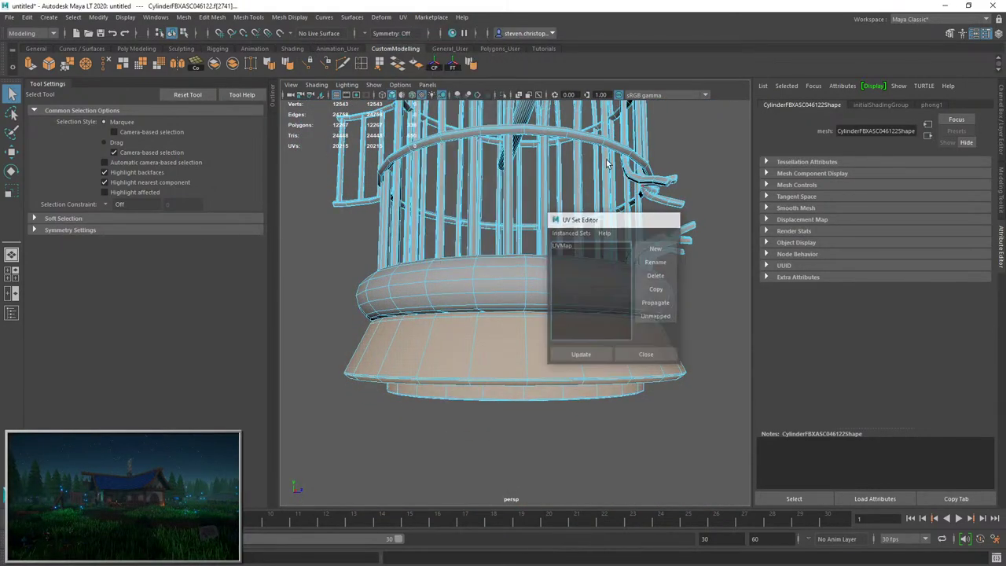
left_click(403, 17)
left_click(429, 35)
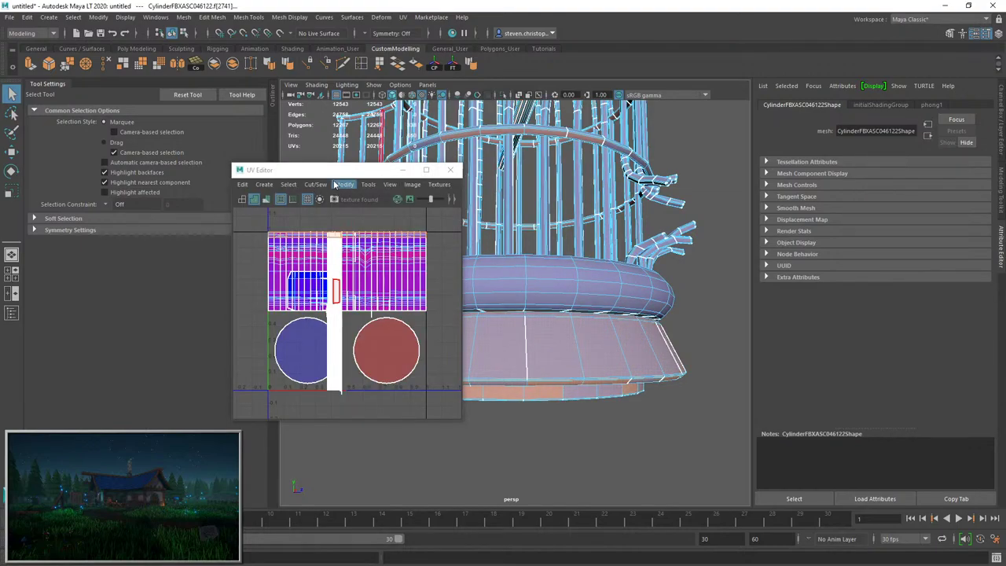
Unitize the flared base's UVs and move them away from the other shells, below the 0–1 tile.
left_click(336, 185)
left_click(377, 308)
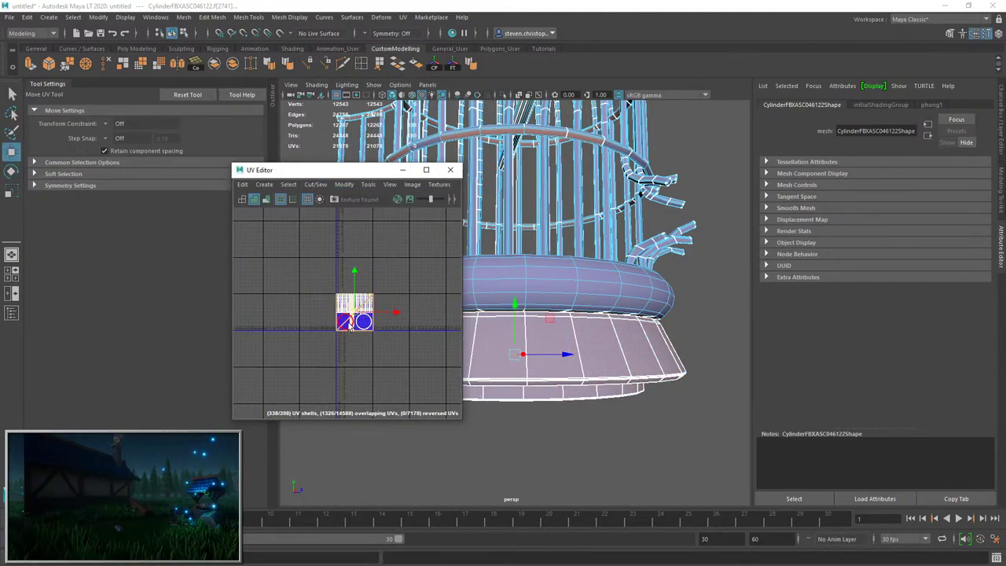
middle_click_drag(348, 323, 388, 406)
middle_click_drag(387, 405, 372, 337, "alt")
Convert the flared base selection to edges and scale its unitized UVs down to a point.
key("ctrl+F10")
key("r")
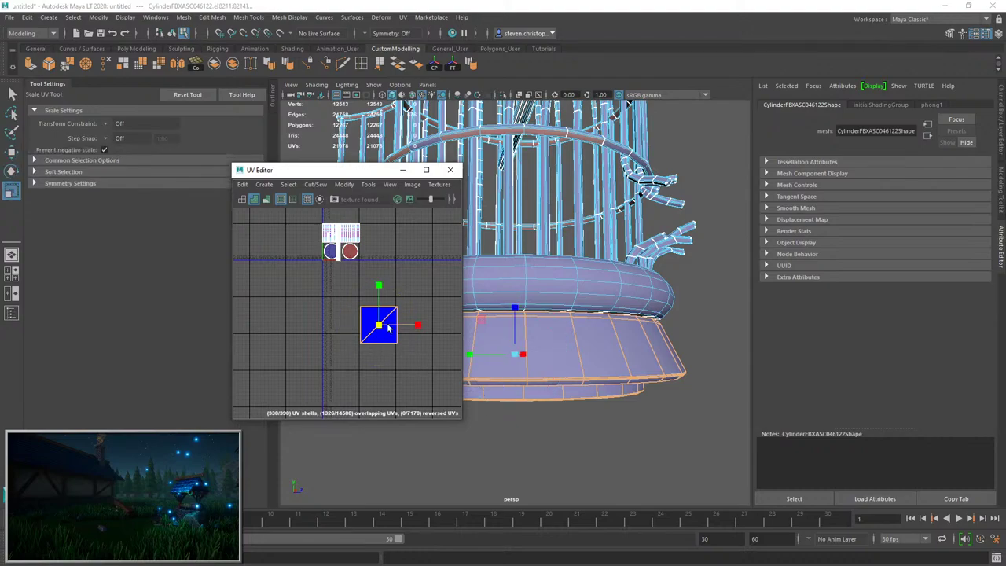
left_click_drag(387, 325, 345, 330)
Isolate the flared base, remove its seam edges from the edge selection, and Move and Sew the remaining edges.
left_click_drag(484, 393, 513, 368, "alt")
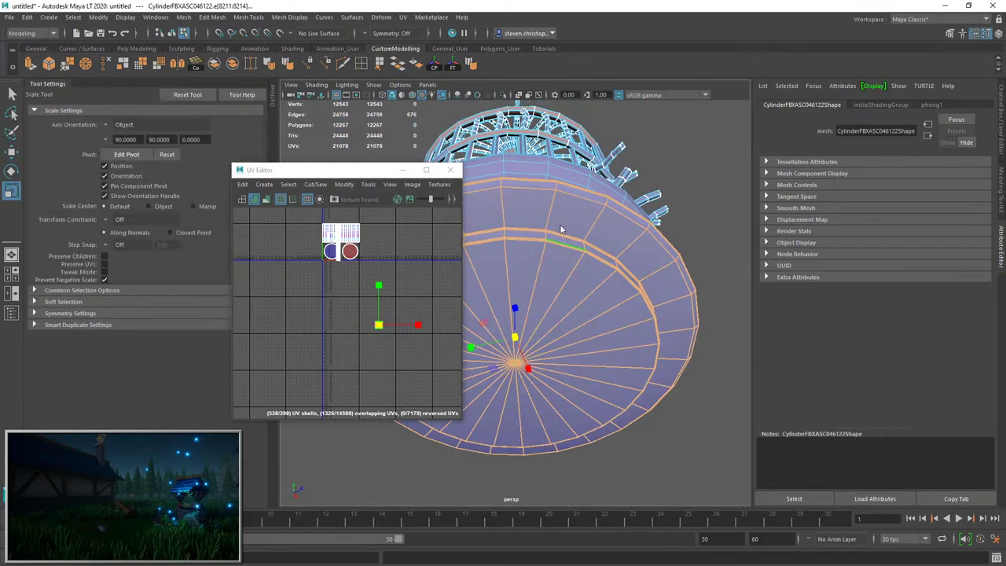
left_click(560, 249, "ctrl")
double_click(541, 239, "ctrl")
left_click_drag(539, 264, 560, 393, "alt")
key("f")
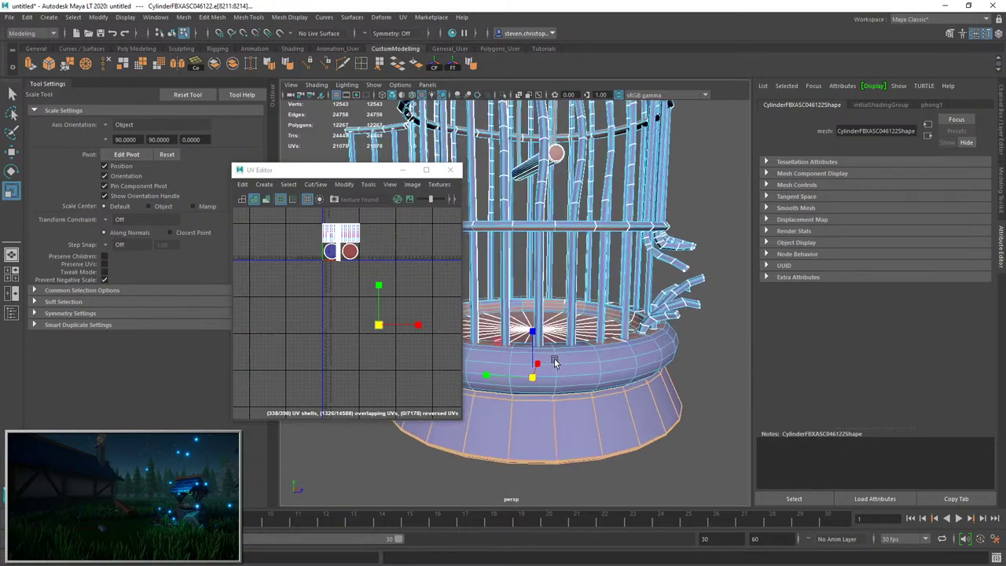
left_click(503, 95)
left_click_drag(551, 243, 573, 316, "alt")
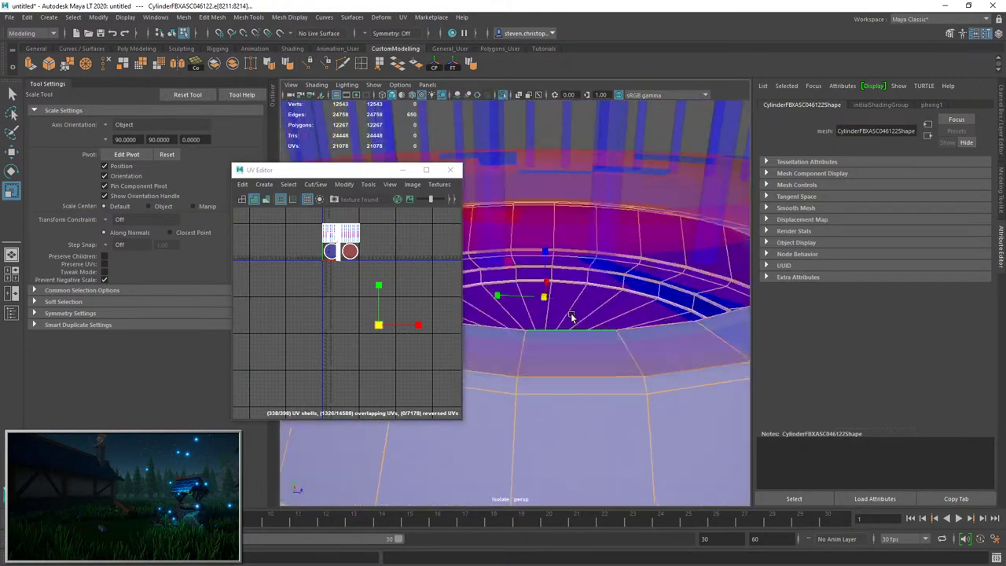
scroll(650, 404, "down", 5)
left_click(315, 184)
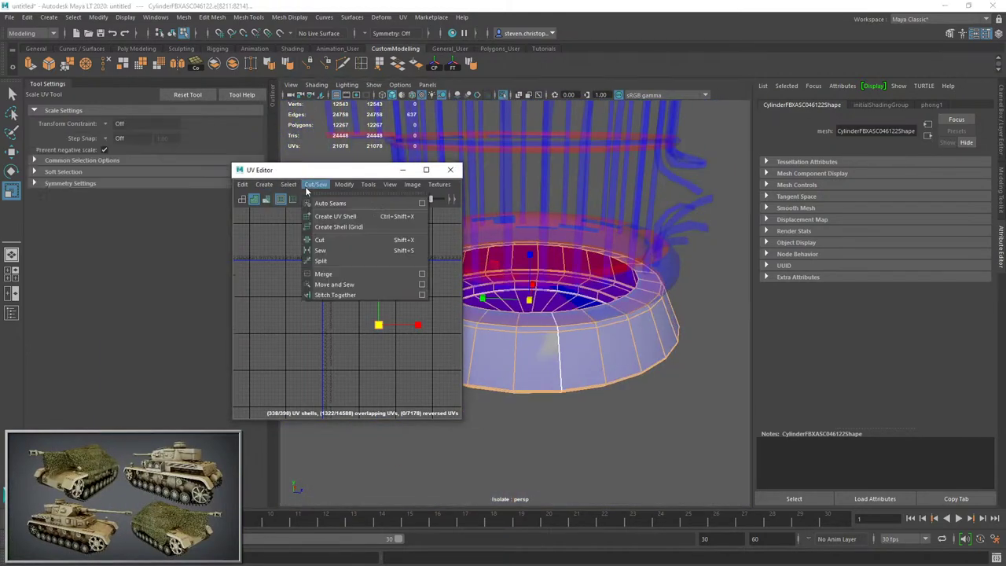
left_click(328, 286)
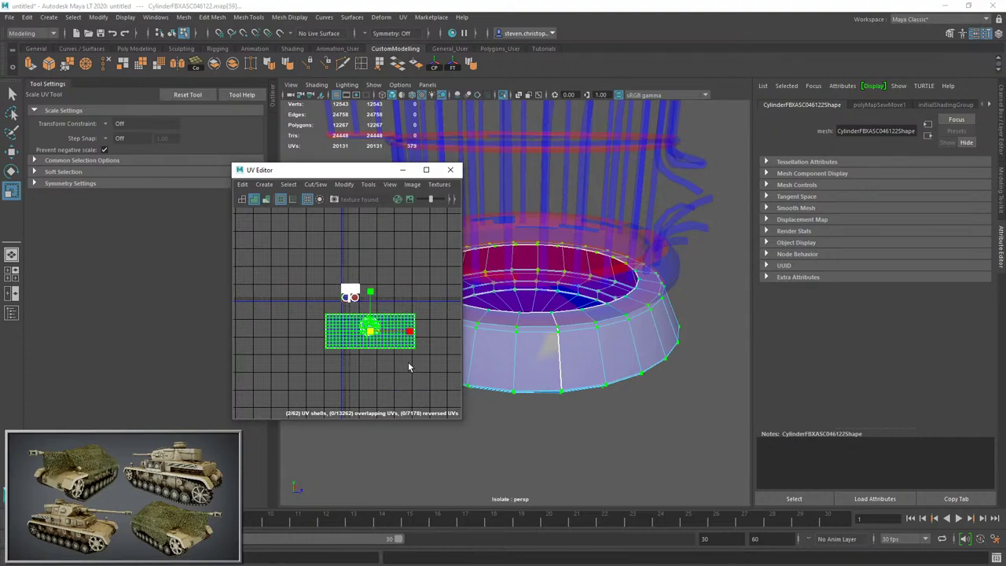
Unfold the flared base's sewn UV shells, move them well below the tile and show the whole cage again.
scroll(377, 348, "up", 2)
key("w")
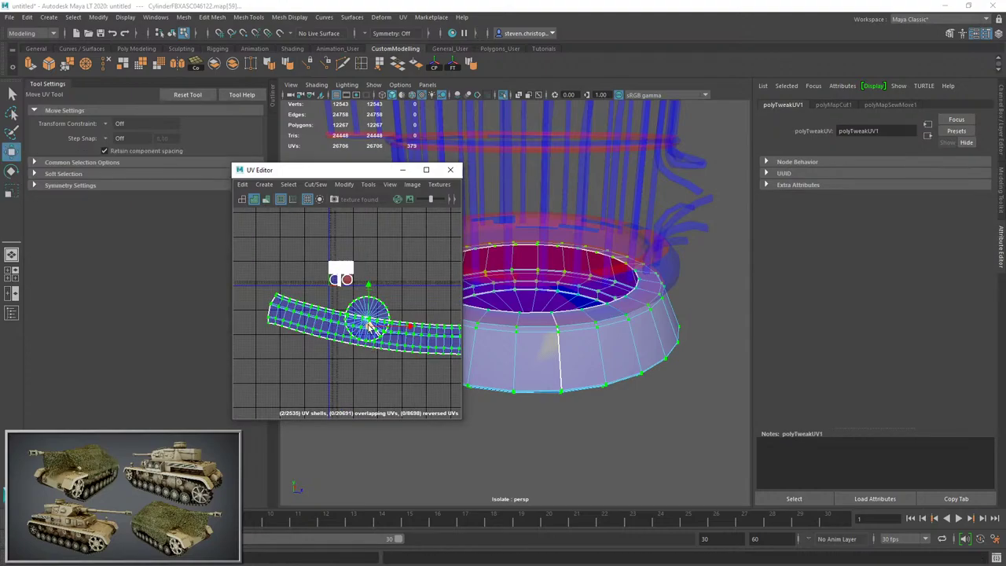
left_click_drag(369, 326, 351, 406)
right_click_drag(674, 272, 707, 240)
left_click(511, 100)
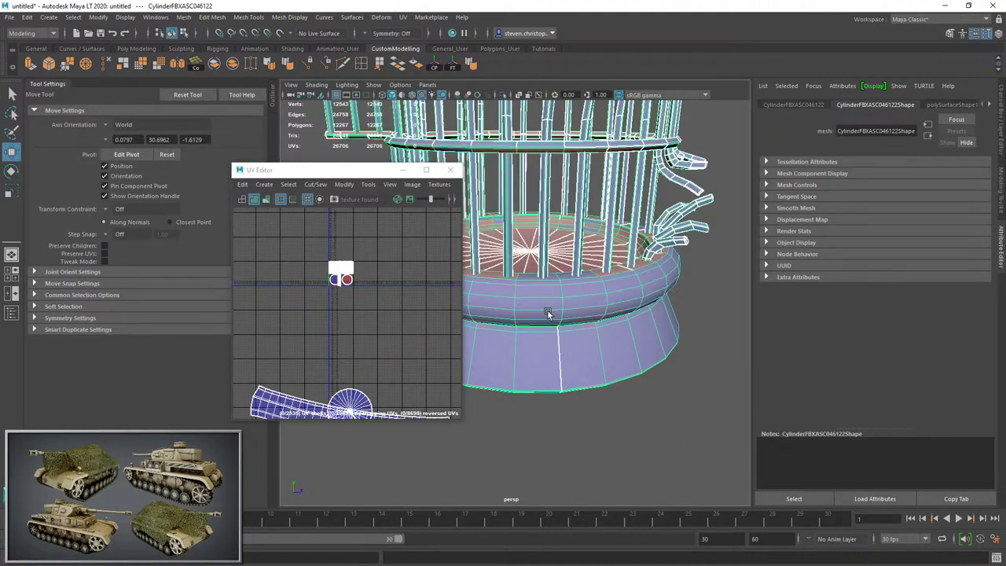
Unitize the UVs of the base's rounded ring piece and move them clear of the 0–1 tile.
left_click(315, 184)
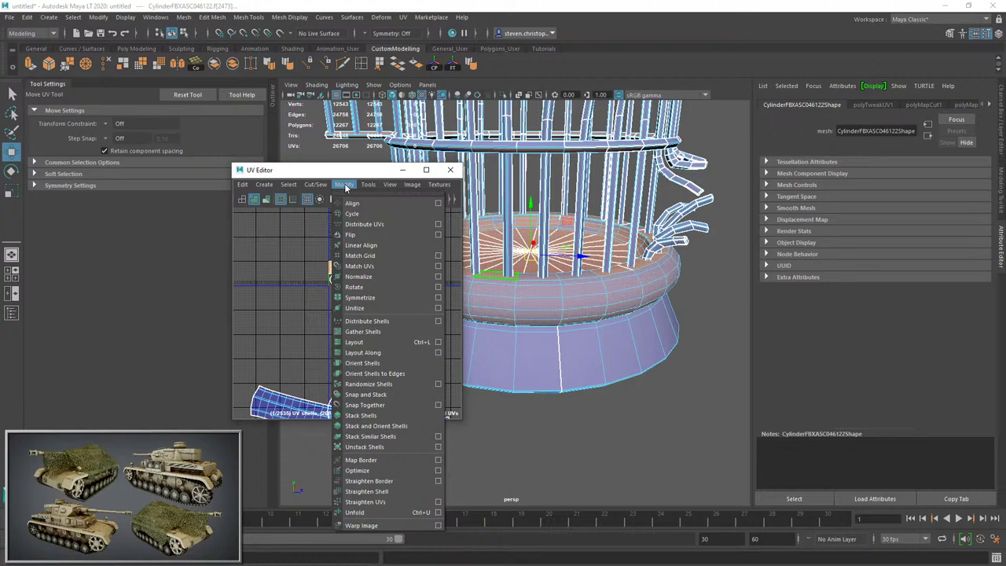
left_click(359, 293)
left_click_drag(340, 279, 414, 292)
Select the isolated ring piece's edges except the seam loops, and Move and Sew their UVs.
key("F10")
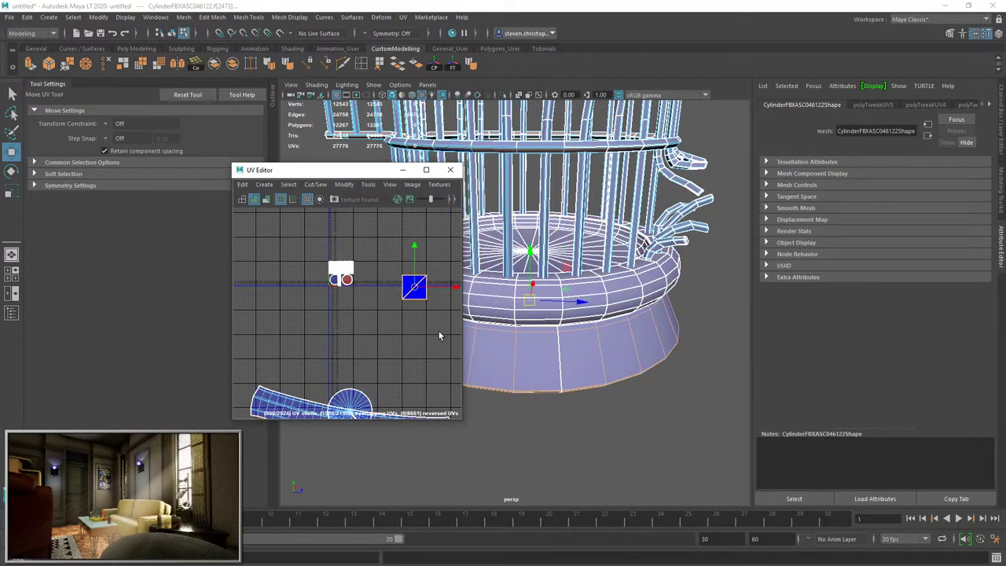
left_click_drag(537, 304, 546, 252, "alt")
left_click(502, 95)
left_click_drag(555, 291, 537, 228, "alt")
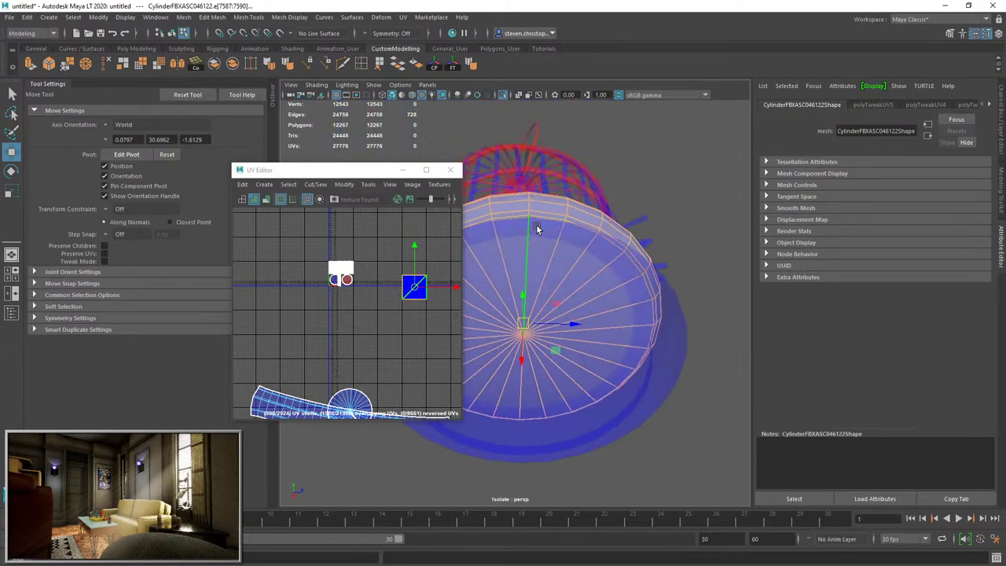
left_click_drag(539, 265, 547, 367, "alt")
left_click_drag(543, 291, 539, 359, "alt")
scroll(539, 359, "up", 2)
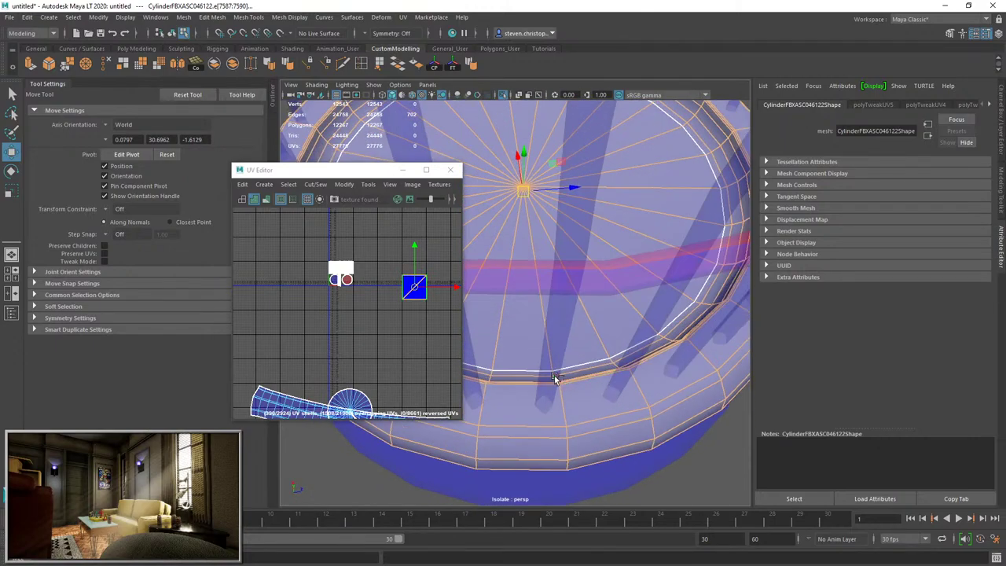
left_click_drag(555, 464, 545, 228, "alt")
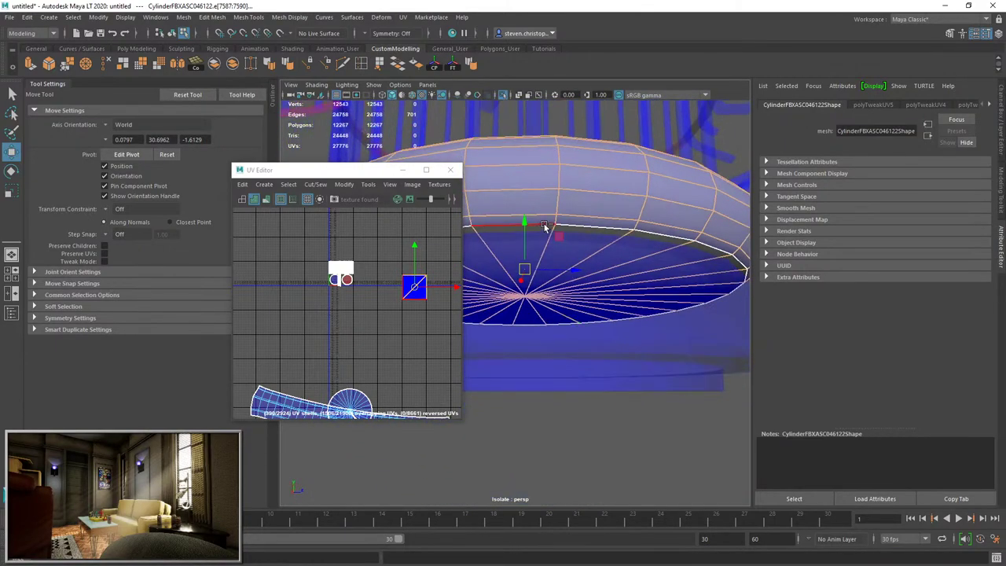
double_click(557, 218, "ctrl")
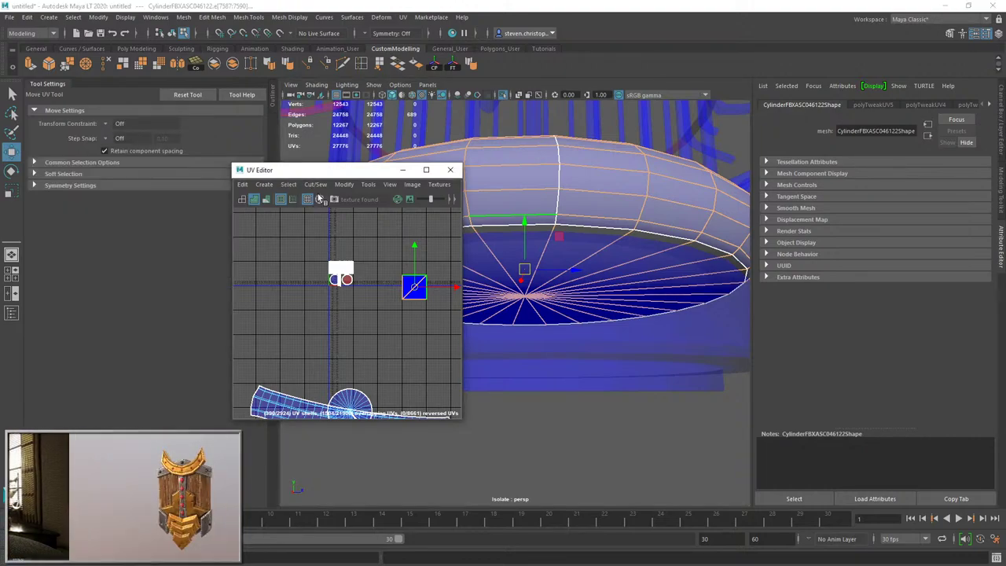
left_click(315, 184)
left_click(324, 285)
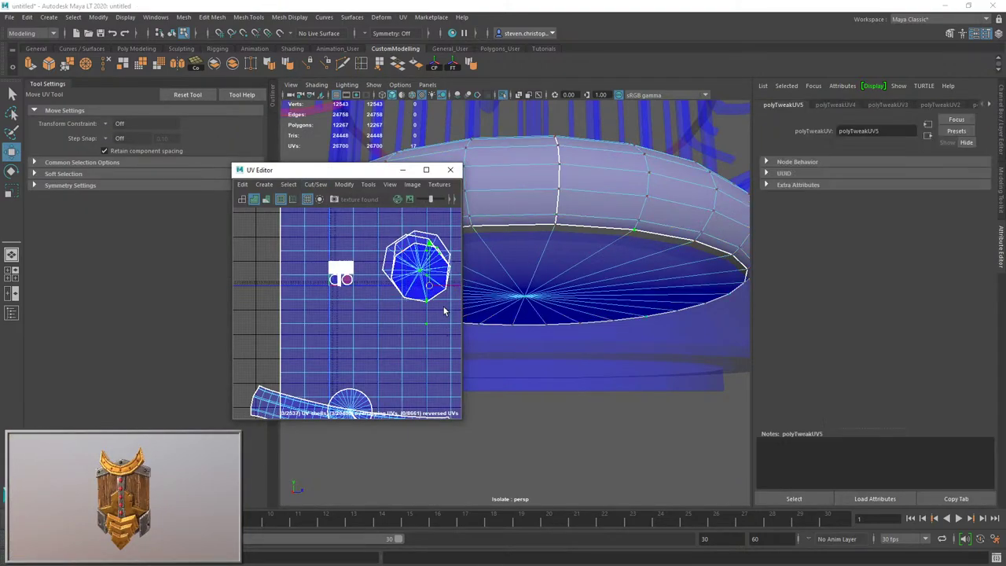
Unfold the ring piece's UV shells and move them off to the side of the UV grid.
key("ctrl+u")
scroll(419, 313, "down", 8)
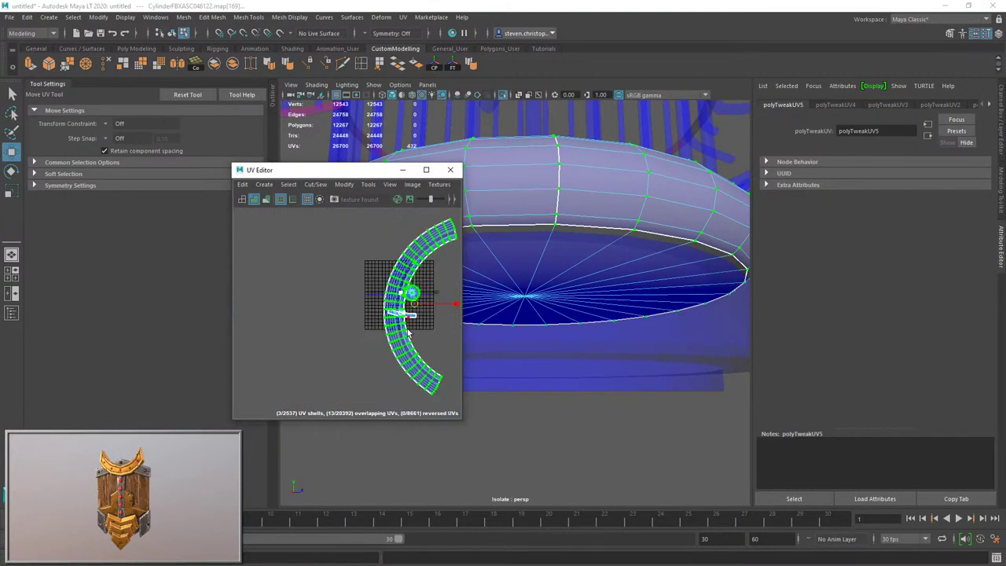
left_click_drag(413, 308, 314, 324)
Return to object selection and turn off the ring piece's isolation.
right_click_drag(530, 263, 568, 196)
left_click_drag(568, 196, 576, 253, "alt")
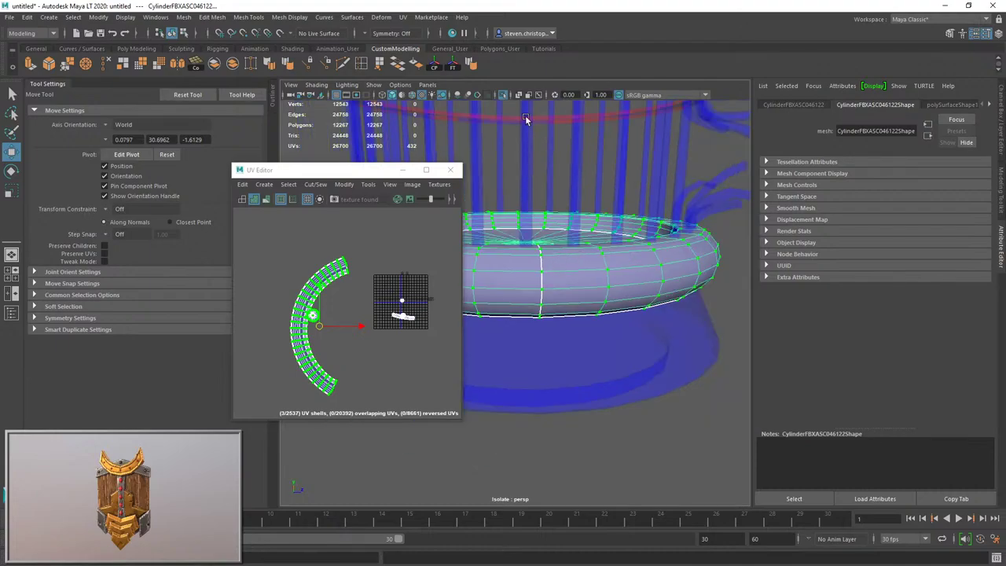
left_click(504, 95)
left_click(504, 95)
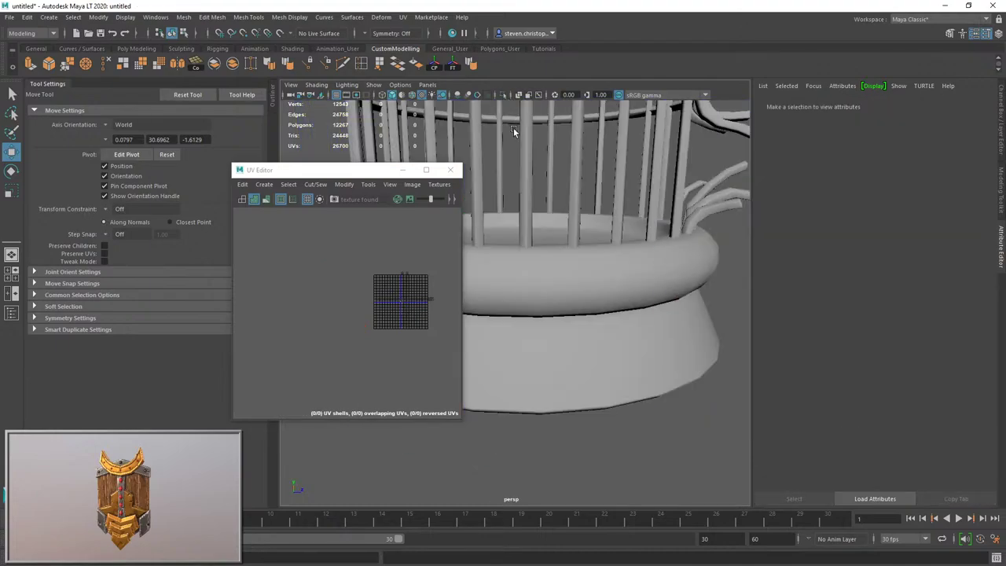
Select the faces of one curved vertical cage bar and isolate them in the view.
key("ctrl+z")
key("f")
left_click_drag(542, 323, 516, 125, "alt")
left_click(504, 95)
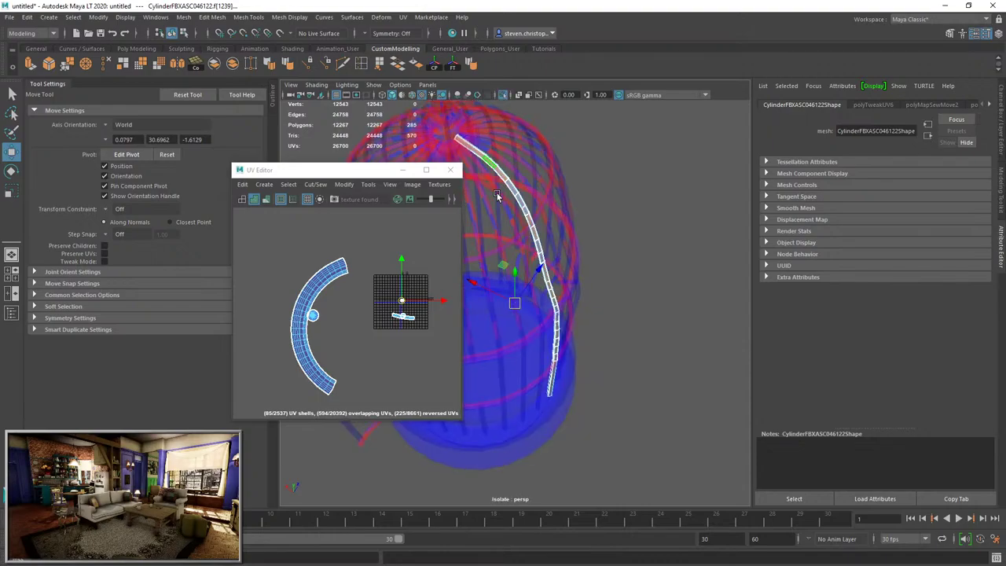
Check the end of the isolated curved bar and turn off its isolation.
scroll(570, 274, "up", 5)
scroll(633, 295, "down", 5)
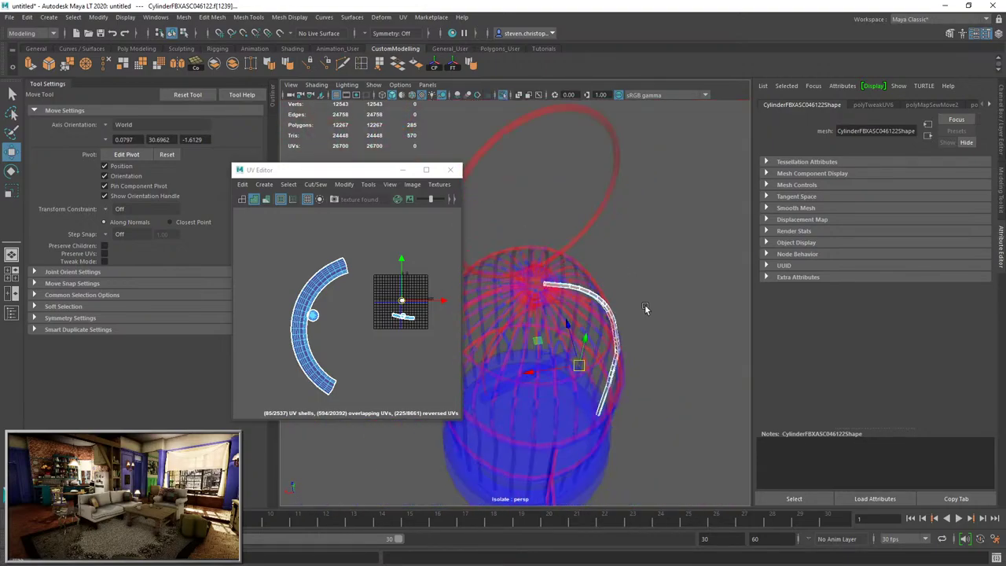
scroll(647, 309, "up", 3)
left_click_drag(647, 310, 617, 233, "alt")
scroll(456, 268, "up", 2)
scroll(617, 233, "up", 4)
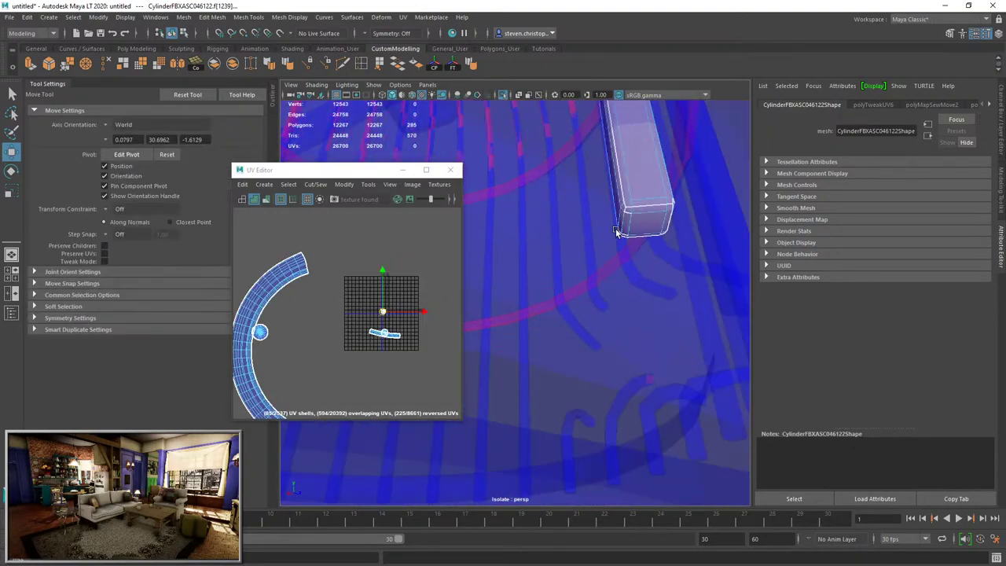
scroll(557, 266, "down", 4)
left_click(504, 95)
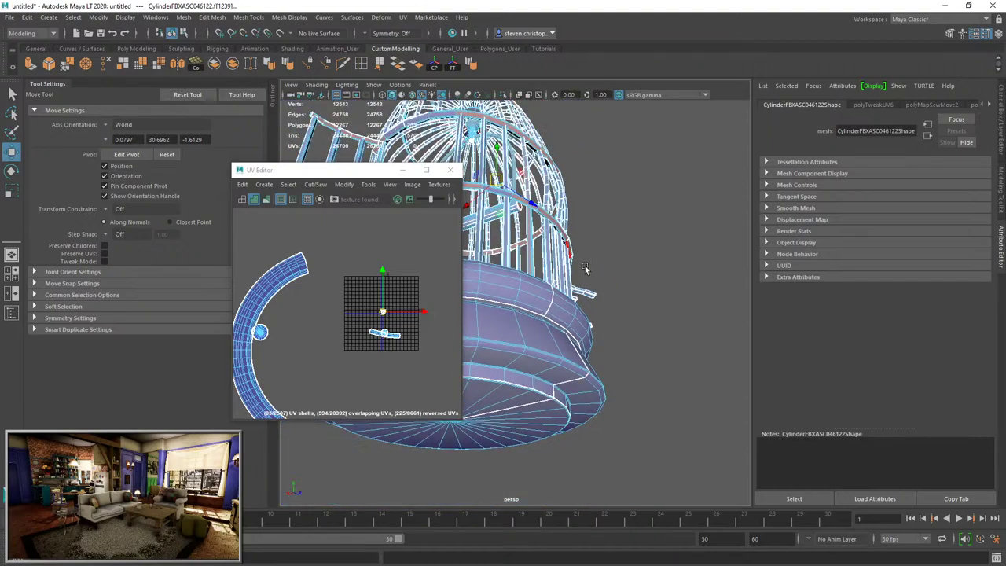
Close the UV Editor and frame the lower part of the cage in the front view.
scroll(548, 305, "down", 4)
left_click(662, 257)
scroll(622, 276, "down", 1)
right_click_drag(586, 337, 577, 396)
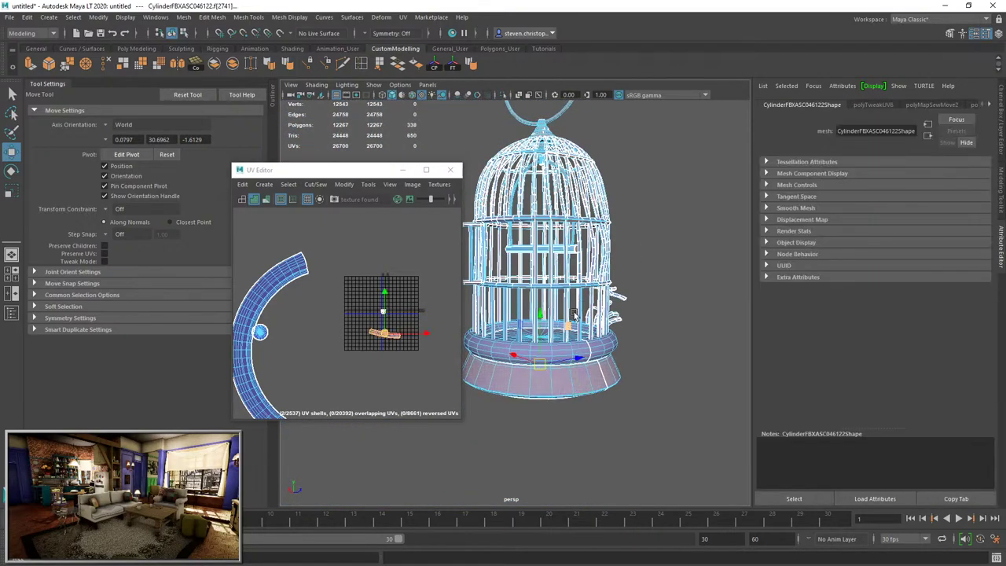
scroll(568, 238, "down", 3)
left_click_drag(568, 237, 563, 247, "alt")
scroll(534, 299, "up", 4)
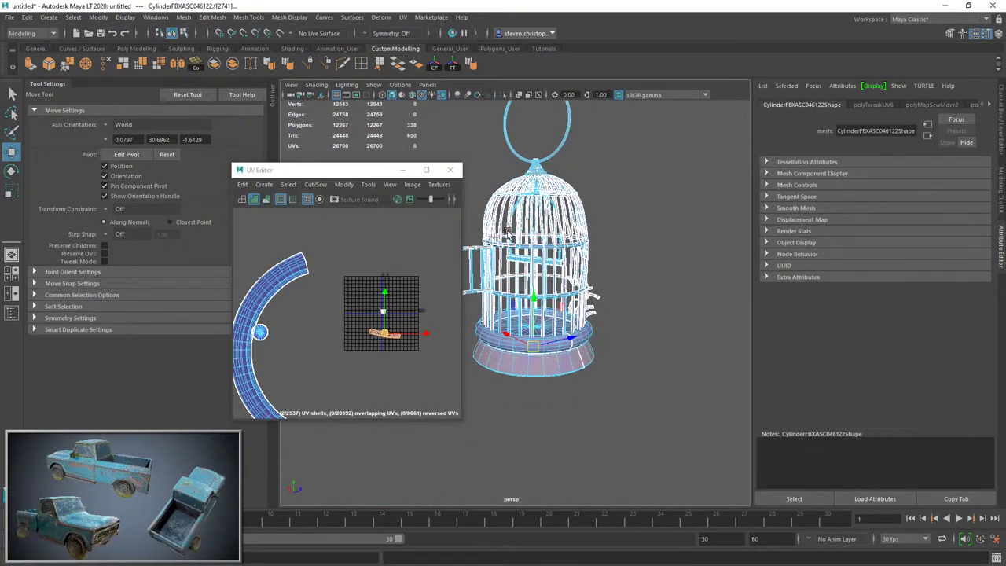
scroll(511, 330, "down", 1)
scroll(489, 365, "up", 2)
middle_click_drag(490, 365, 520, 300, "alt")
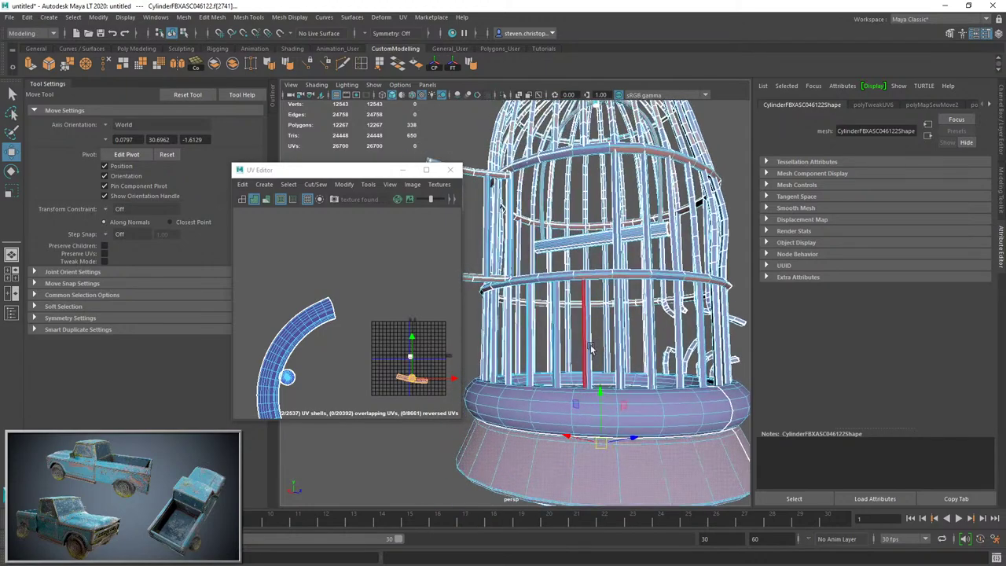
middle_click_drag(589, 346, 575, 347, "alt")
key("space")
left_click(451, 170)
key("f")
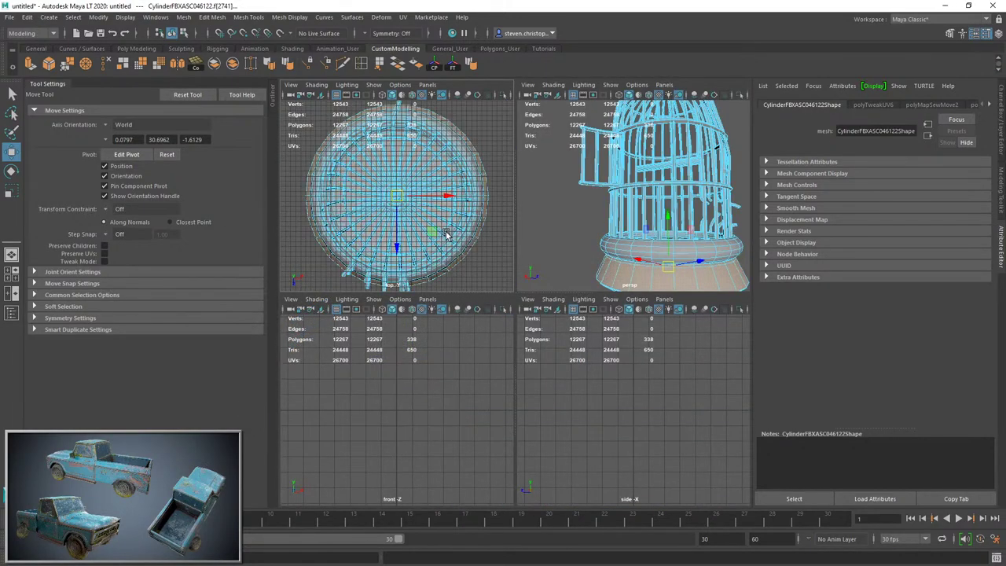
key("f")
scroll(420, 393, "up", 1)
key("space")
scroll(412, 338, "down", 1)
middle_click_drag(382, 200, 384, 290, "alt")
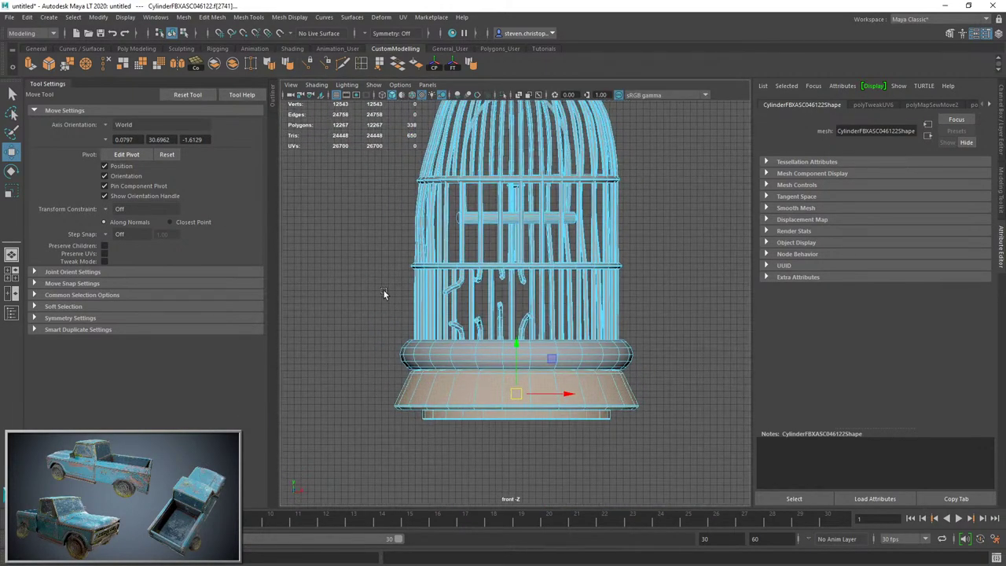
Select a band of vertical bar faces between the base and lower ring, and grow the selection along the entire bars.
left_click_drag(393, 309, 671, 328)
scroll(645, 327, "up", 2)
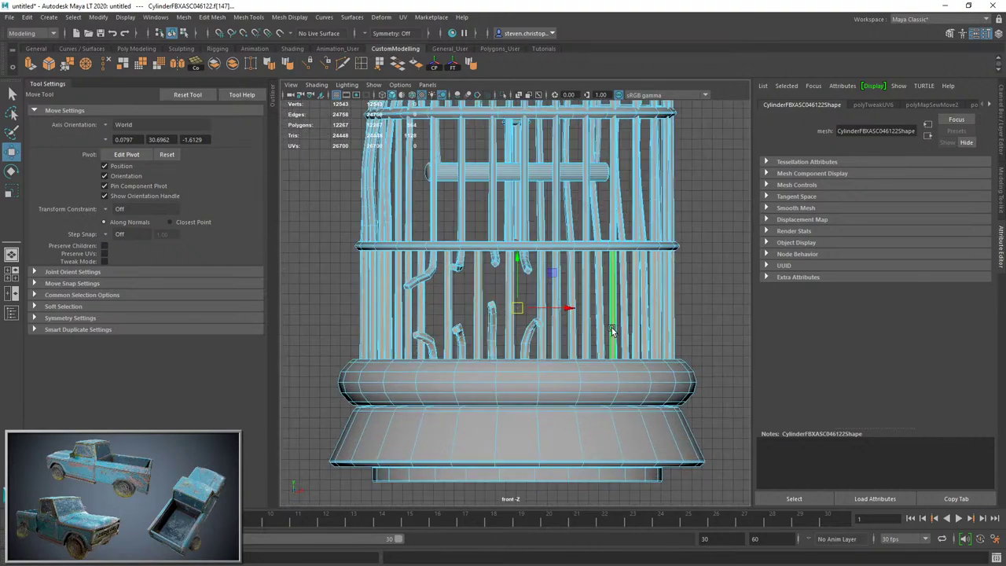
right_click_drag(544, 324, 652, 288, "ctrl")
key("g")
key("g")
key("g")
key("g")
key("g")
key("g")
key("g")
key("g")
key("g")
key("g")
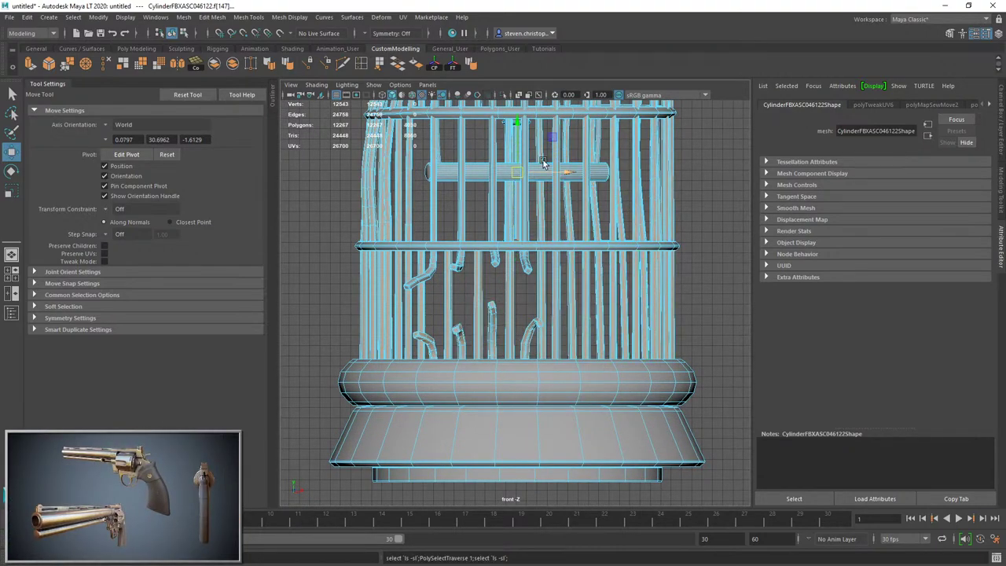
Isolate the selected bars, keep only their bottom end faces selected and delete those faces.
left_click(504, 94)
key("f")
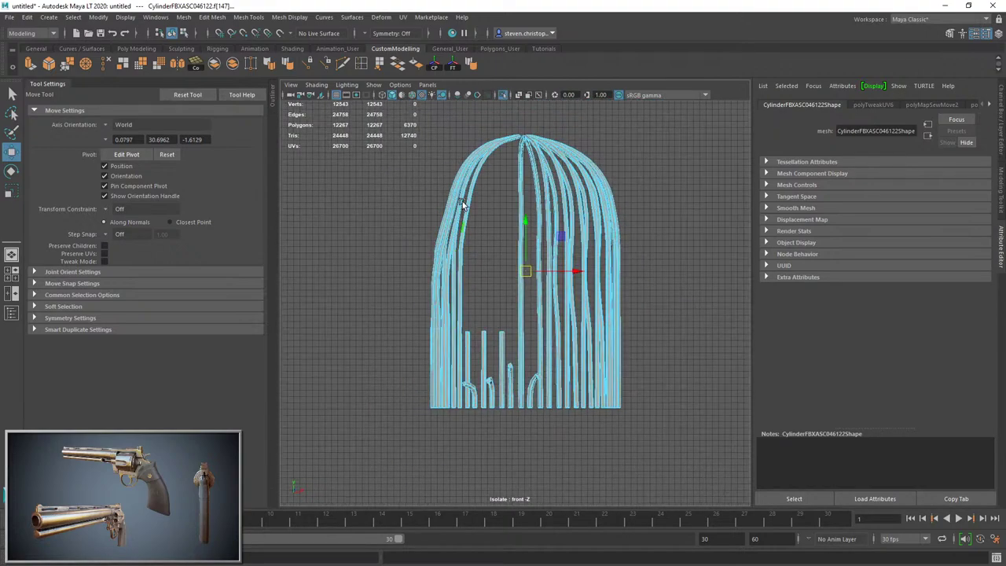
left_click_drag(401, 120, 702, 405)
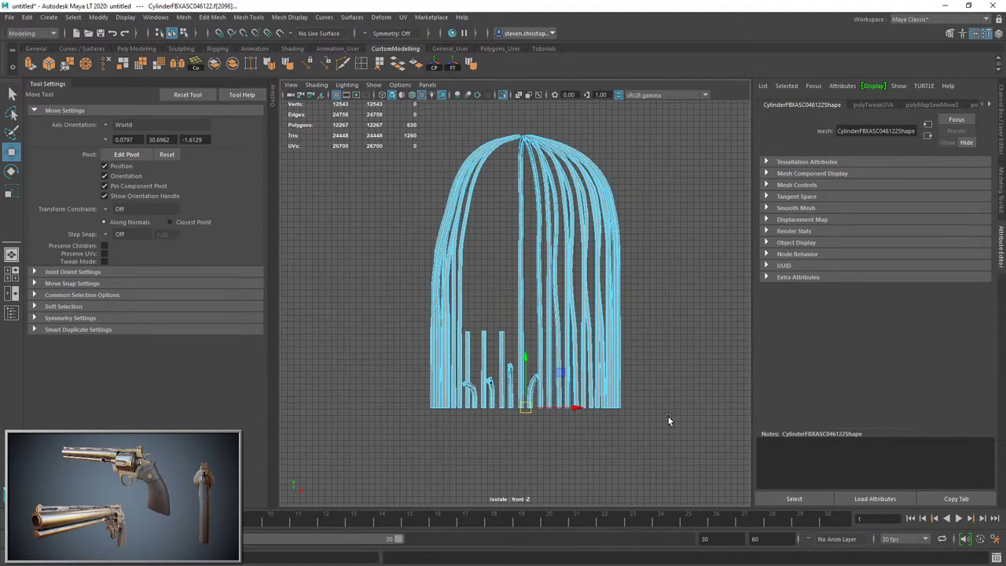
key("f")
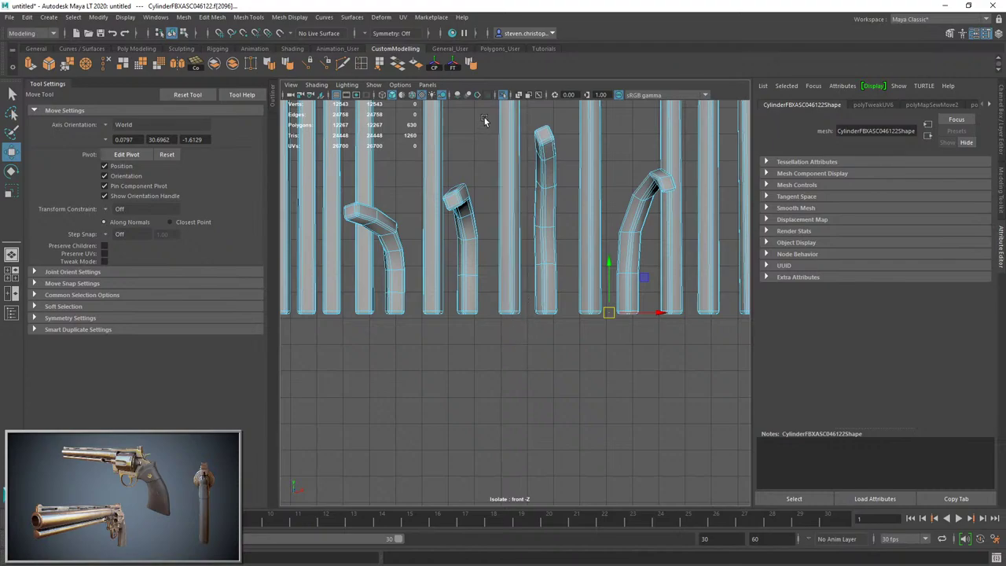
key("Delete")
left_click(503, 94)
Return to the perspective view and select all faces of the three upper bars above the cage's door opening.
scroll(499, 304, "down", 2)
left_click_drag(527, 343, 539, 359, "alt")
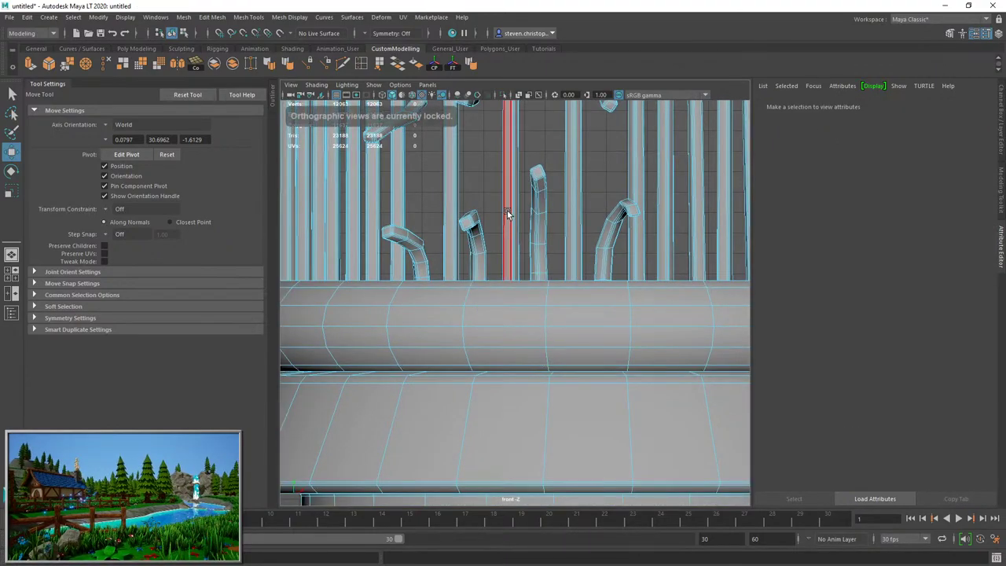
key("space")
key("space")
key("F8")
middle_click_drag(589, 342, 476, 267, "alt")
left_click(430, 254)
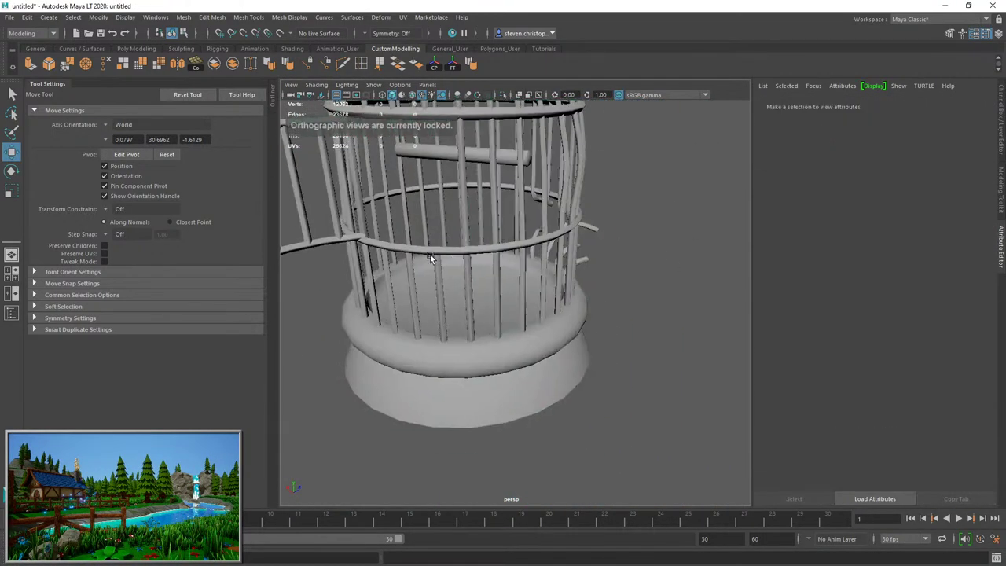
left_click_drag(430, 253, 483, 245, "alt")
right_click_drag(484, 245, 495, 275)
double_click(514, 247)
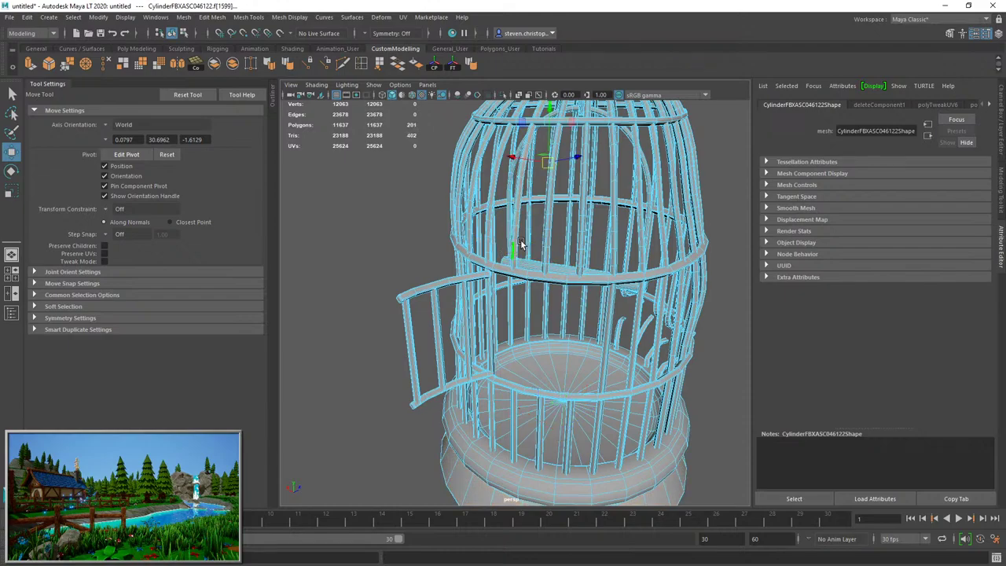
double_click(543, 231, "shift")
double_click(578, 221, "shift")
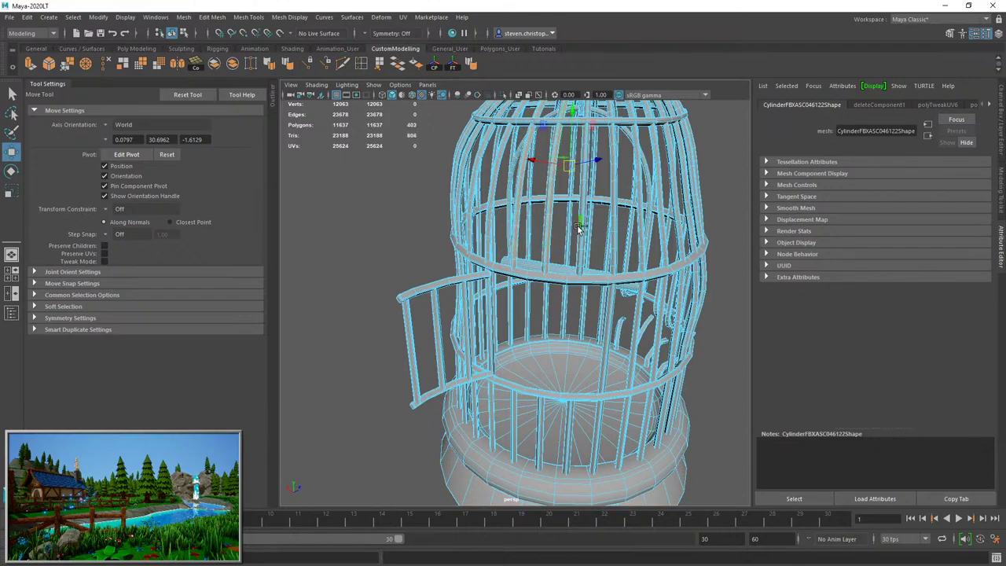
Isolate the three upper bars, delete only their end faces and turn the isolation off.
left_click(503, 94)
key("f")
left_click_drag(514, 306, 598, 424, "alt")
left_click_drag(304, 254, 643, 381, "ctrl")
key("Delete")
left_click(503, 95)
scroll(474, 328, "down", 3)
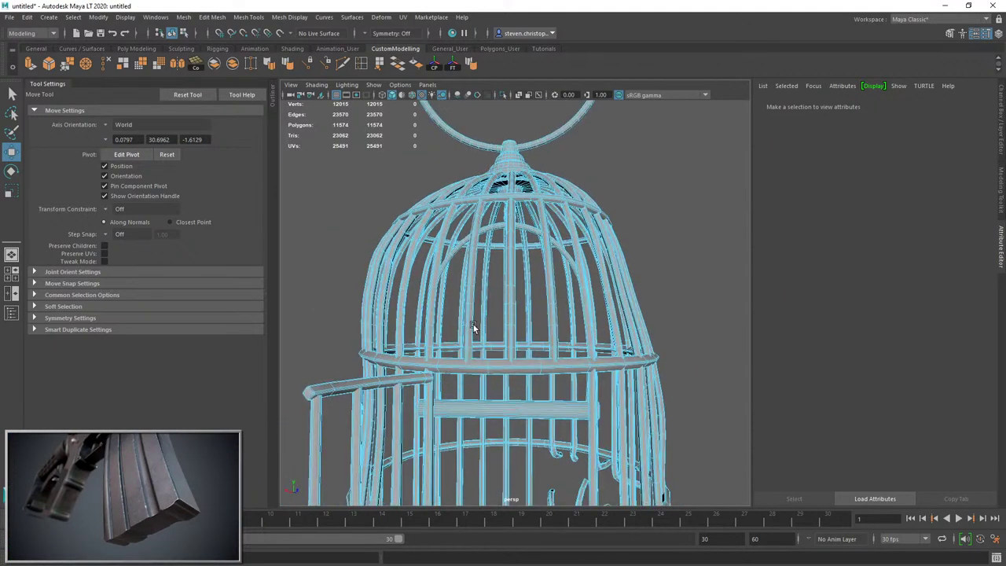
Select the faces of four vertical bars around the door opening, and switch to edge selection.
left_click_drag(474, 328, 473, 262, "alt")
double_click(445, 236)
left_click_drag(488, 315, 544, 302, "alt")
double_click(592, 254, "shift")
left_click_drag(449, 294, 508, 306, "alt")
middle_click_drag(501, 313, 514, 291, "alt")
scroll(487, 275, "up", 5)
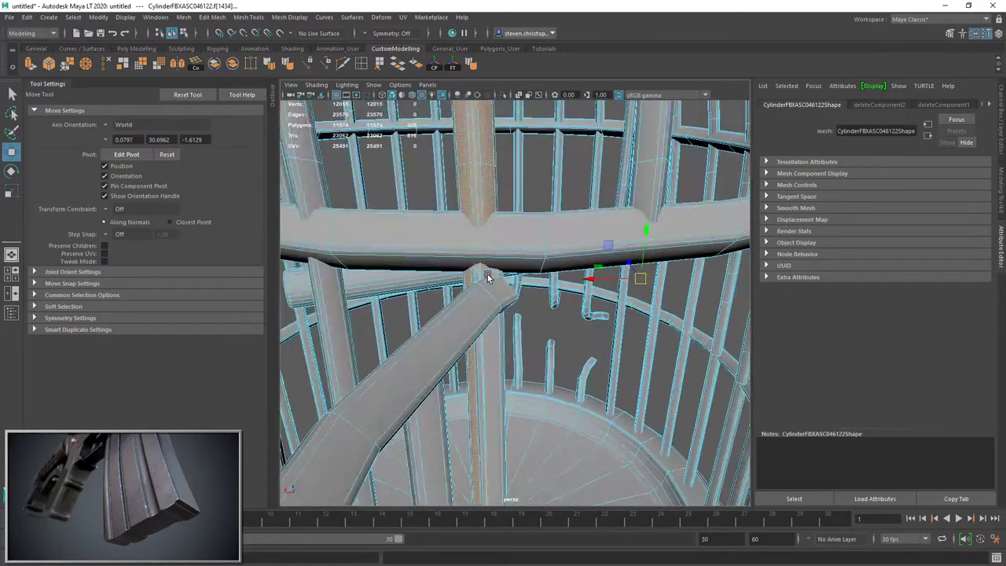
scroll(487, 277, "down", 5)
left_click_drag(487, 277, 504, 373, "alt")
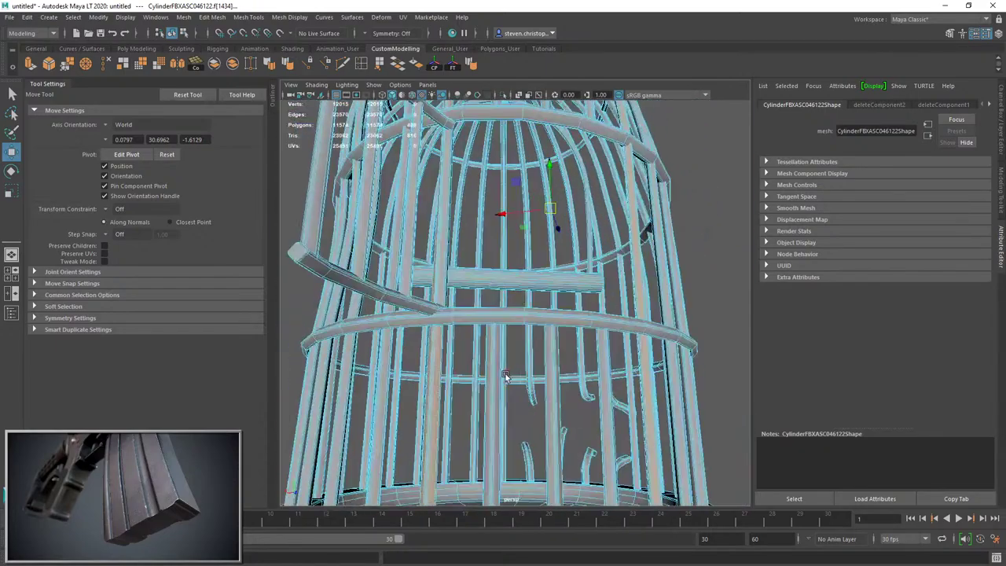
double_click(548, 375, "shift")
double_click(601, 375, "shift")
scroll(669, 409, "up", 4)
mouse_move(601, 375)
left_mouse_down("alt")
mouse_move(669, 409)
mouse_move(564, 396)
mouse_move(602, 396)
mouse_move(595, 369)
left_mouse_up("alt")
scroll(602, 395, "up", 3)
right_click_drag(595, 369, 555, 272)
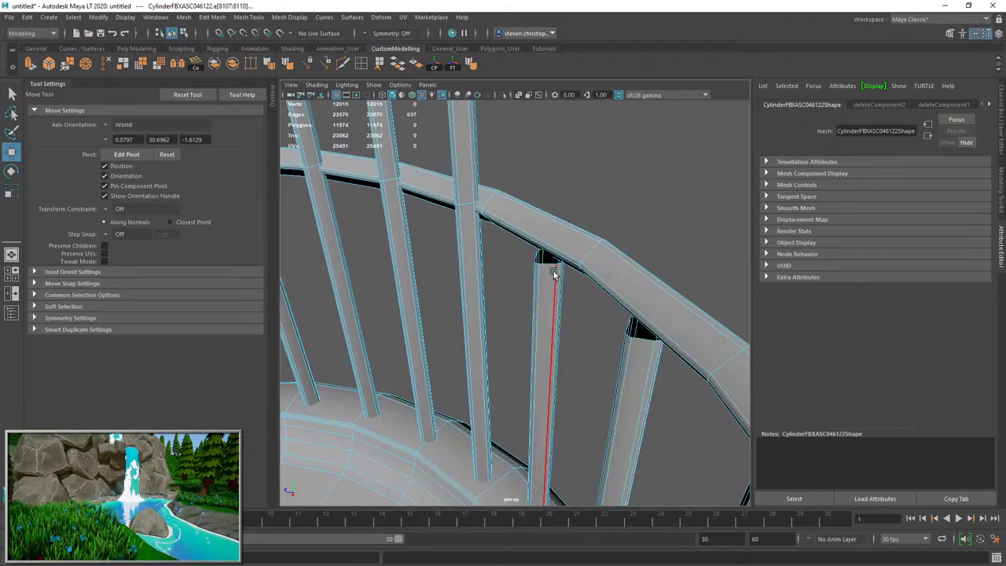
Select the open end edge loops of three short bars below the ring and try the Scale tool on them.
left_click(553, 272)
double_click(548, 264)
double_click(640, 343, "shift")
left_click_drag(618, 364, 635, 348, "alt")
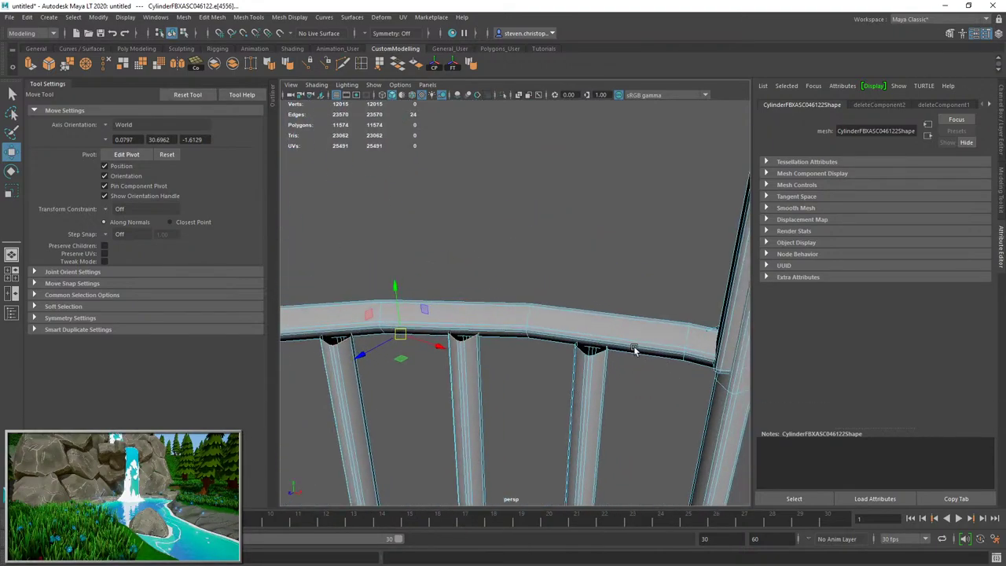
double_click(461, 334, "shift")
key("r")
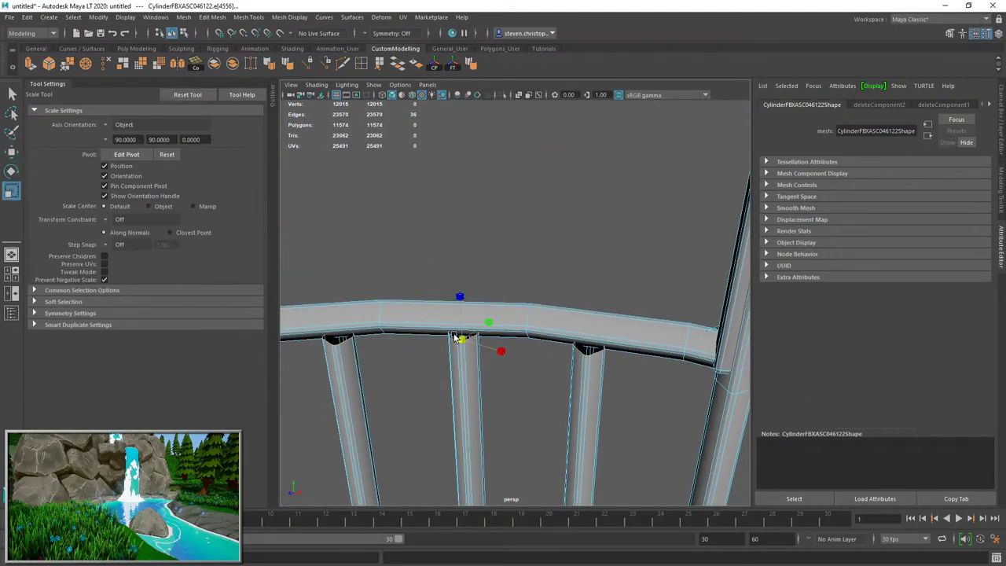
left_click_drag(454, 336, 499, 378, "alt")
key("w")
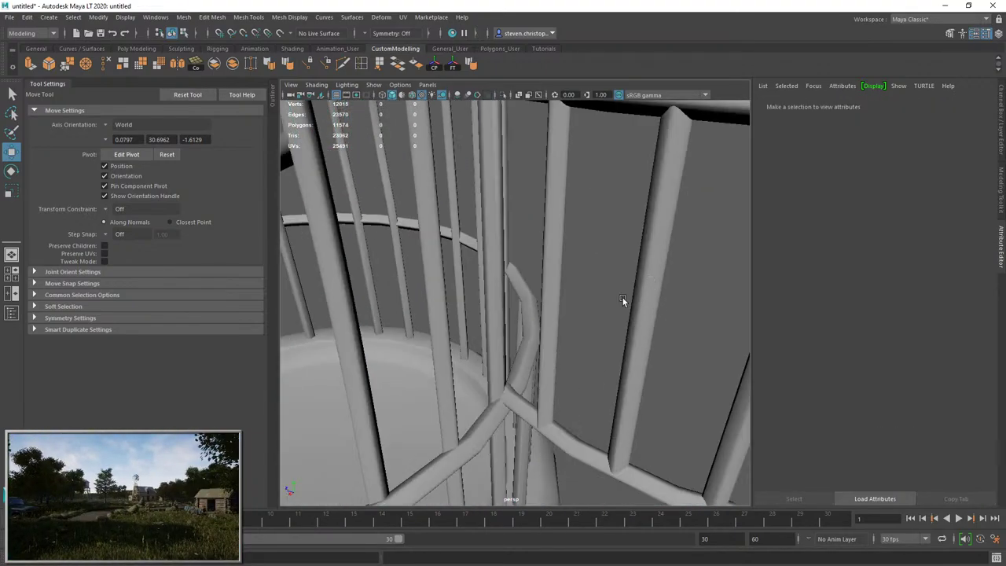
Examine the cage's bars, lower ring and broken bar ends from several sides.
right_click_drag(623, 298, 492, 321, "alt")
left_click_drag(492, 321, 535, 332, "alt")
middle_click_drag(535, 332, 381, 330, "alt")
right_click_drag(382, 330, 532, 330, "alt")
left_click(511, 309)
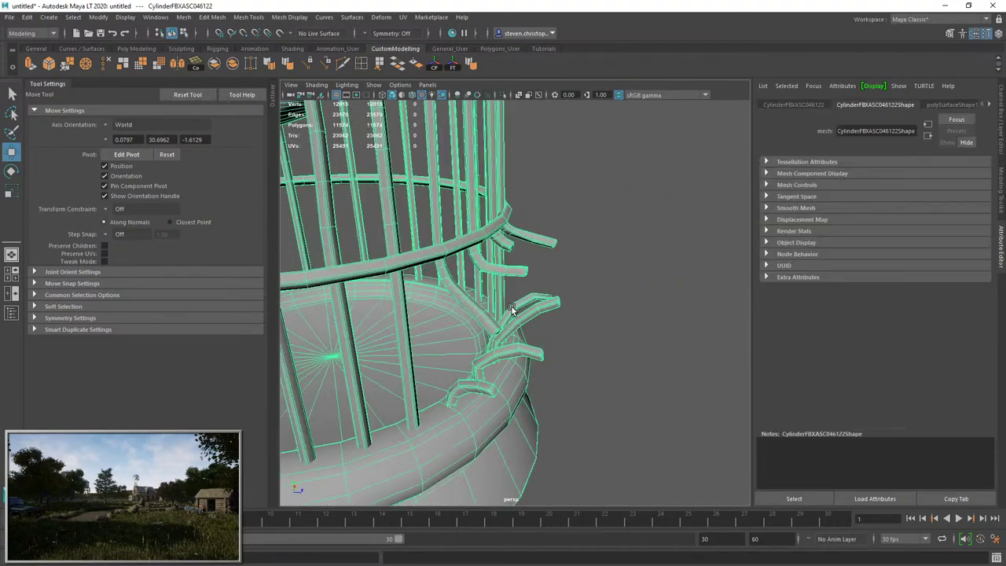
left_click_drag(512, 308, 338, 216, "alt")
middle_click_drag(338, 216, 490, 209, "alt")
right_click_drag(490, 209, 504, 203, "alt")
middle_click_drag(503, 202, 503, 247, "alt")
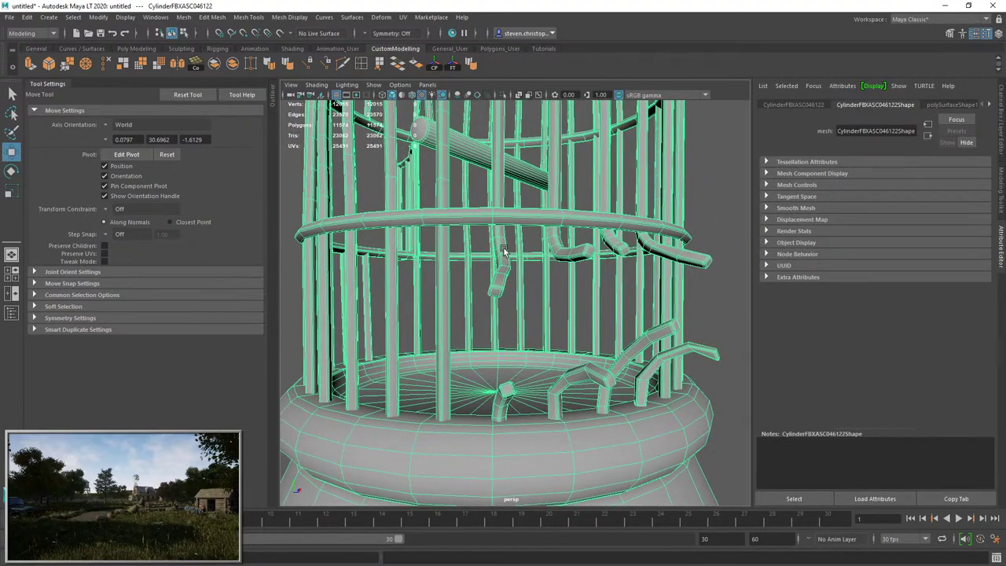
scroll(503, 247, "down", 6)
scroll(478, 313, "up", 5)
Move the cage's top cap aside to check the bar tops underneath, and undo the move.
left_click_drag(460, 240, 590, 497, "alt")
key("F11")
double_click(477, 256)
left_click_drag(471, 236, 667, 147)
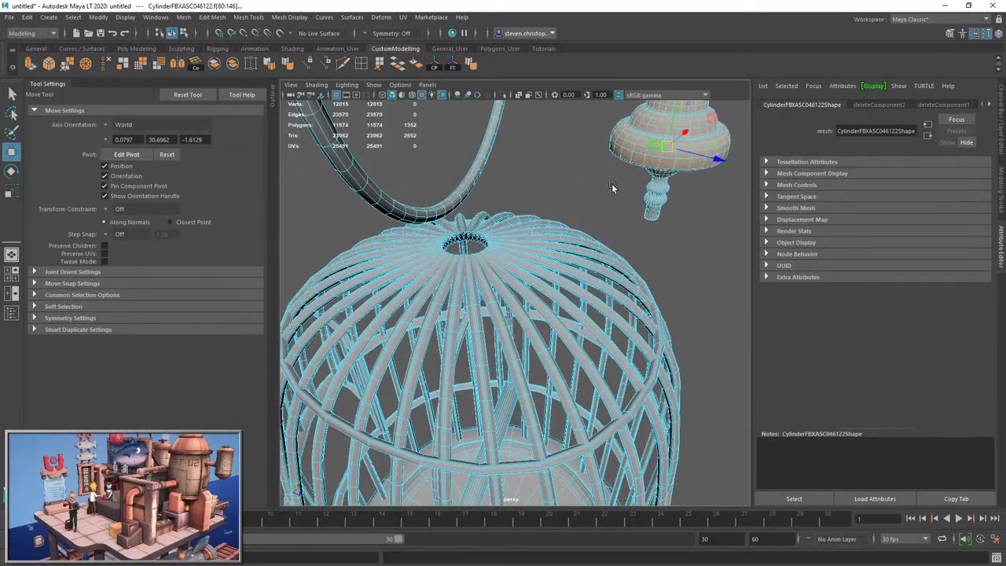
left_click_drag(613, 187, 595, 250, "alt")
key("ctrl+z")
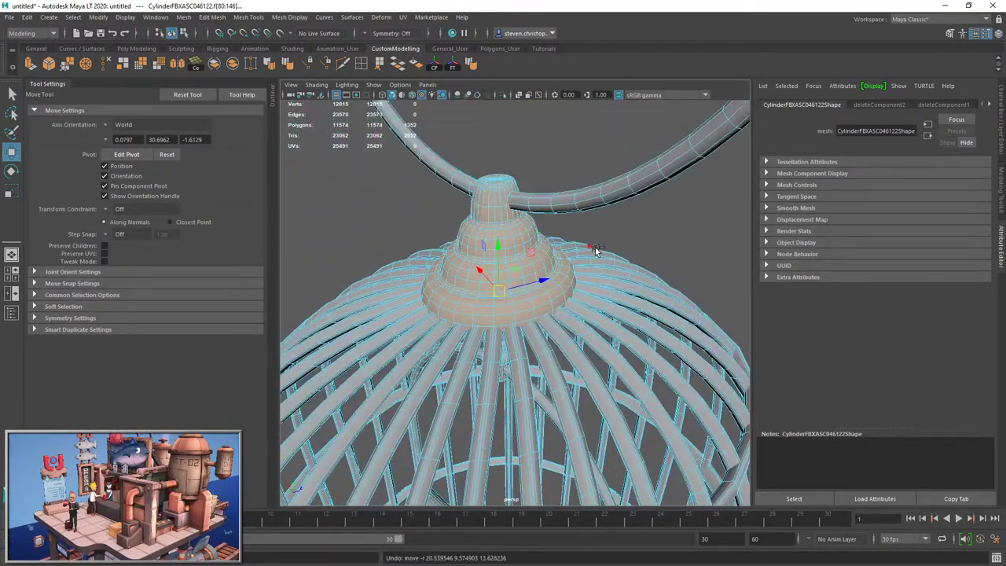
key("ctrl+z")
In the front view, select the bar faces between the base and lower ring and grow the selection over the whole bars.
scroll(596, 260, "down", 6)
left_click_drag(577, 424, 541, 366, "alt")
middle_click_drag(541, 367, 543, 236, "alt")
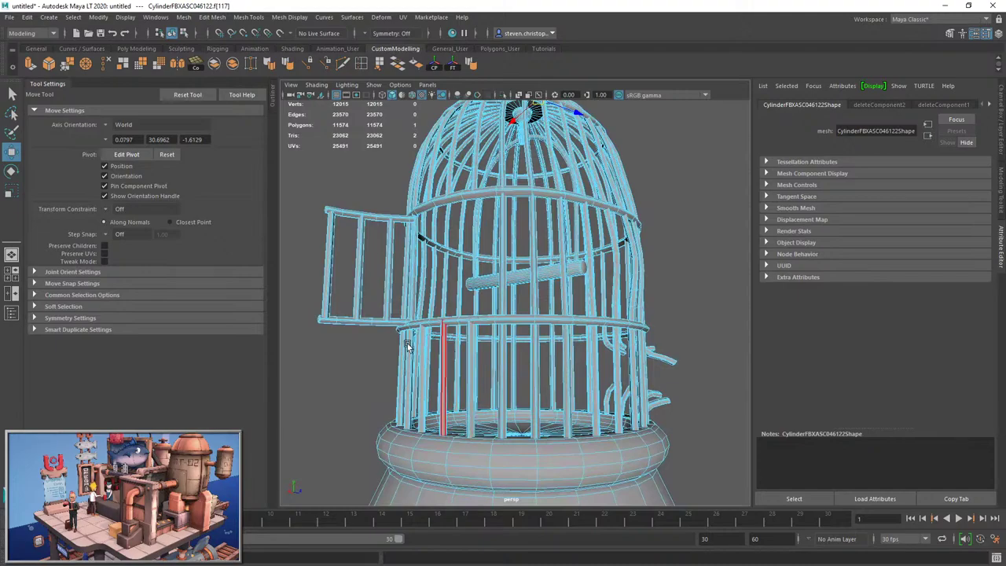
middle_click_drag(407, 346, 388, 336, "alt")
key("space")
key("space")
middle_click_drag(445, 389, 483, 303, "alt")
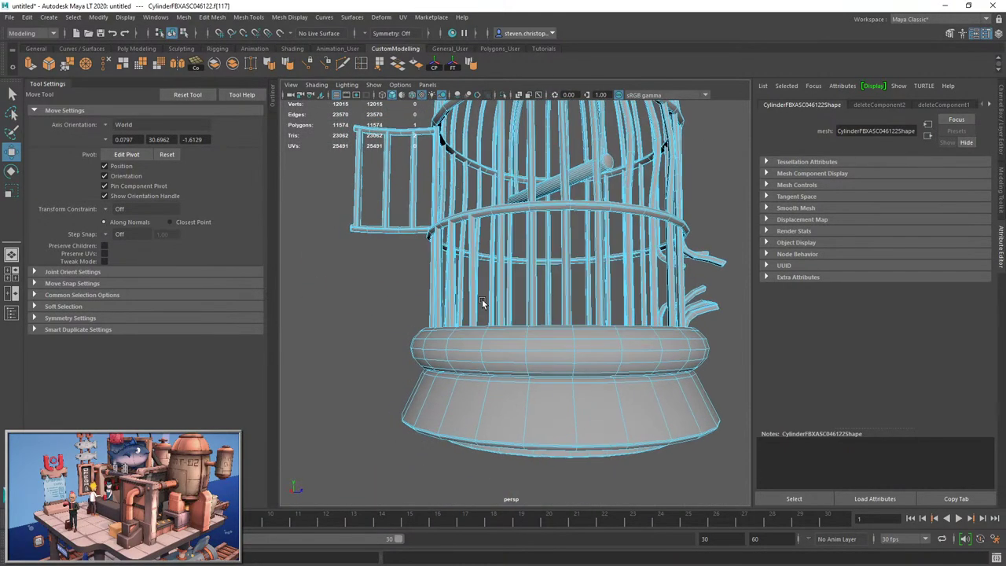
key("space")
key("space")
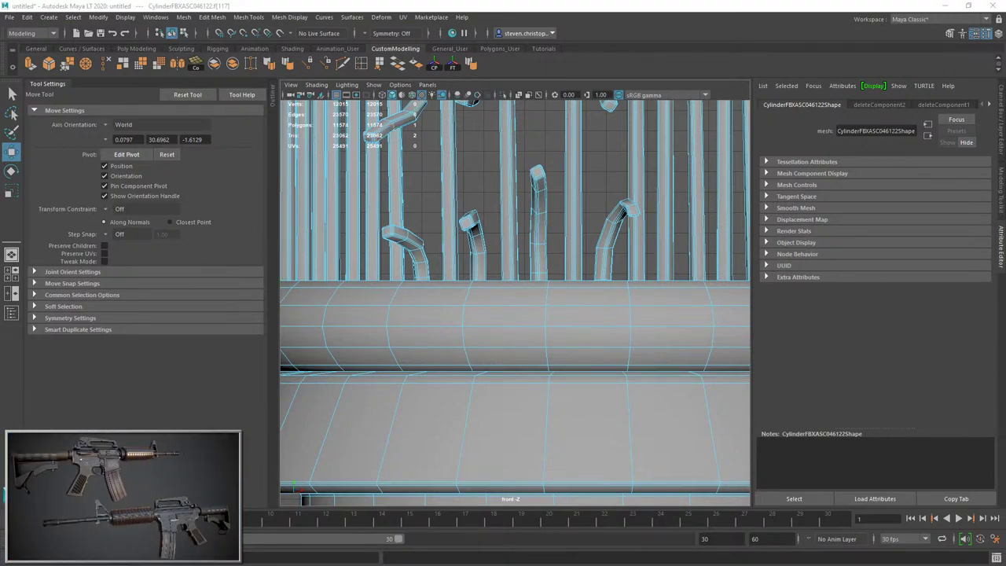
scroll(573, 274, "down", 6)
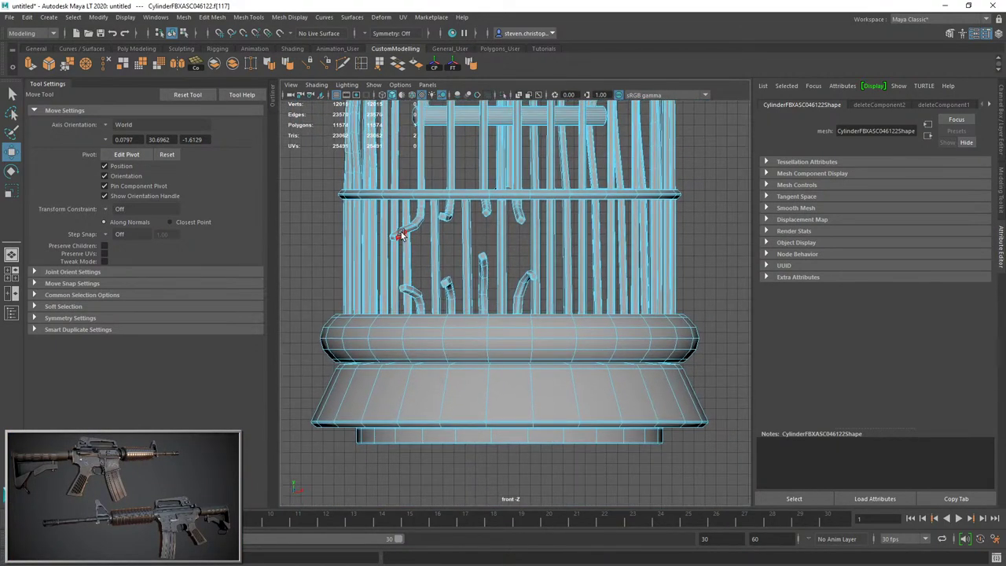
left_click_drag(323, 242, 713, 262)
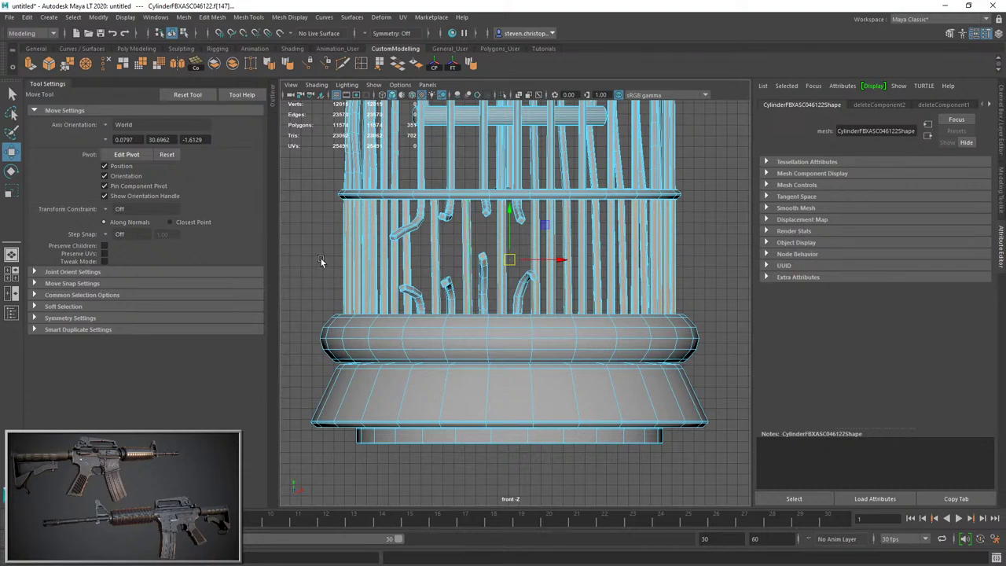
right_click_drag(596, 258, 717, 228, "shift")
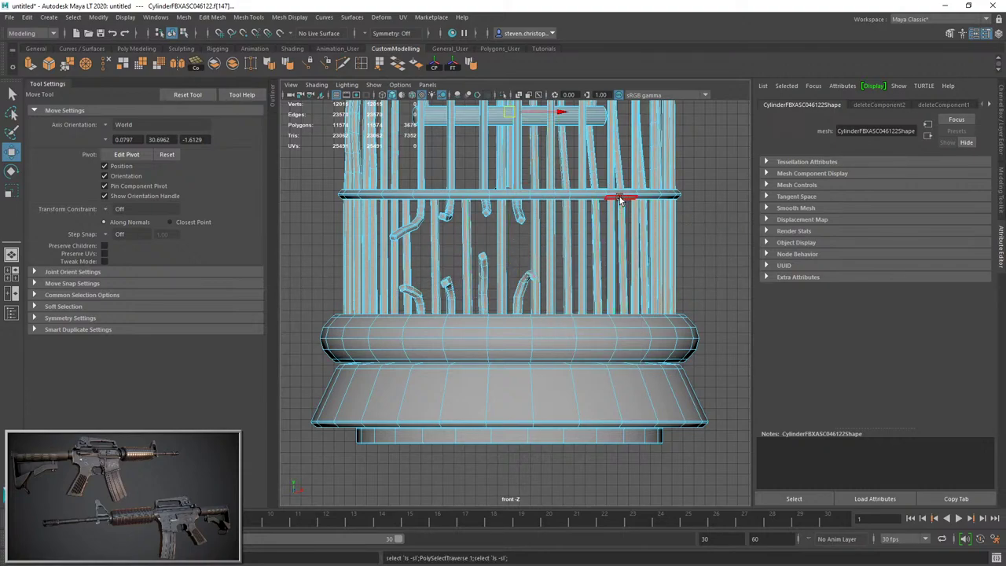
key("g")
key("g")
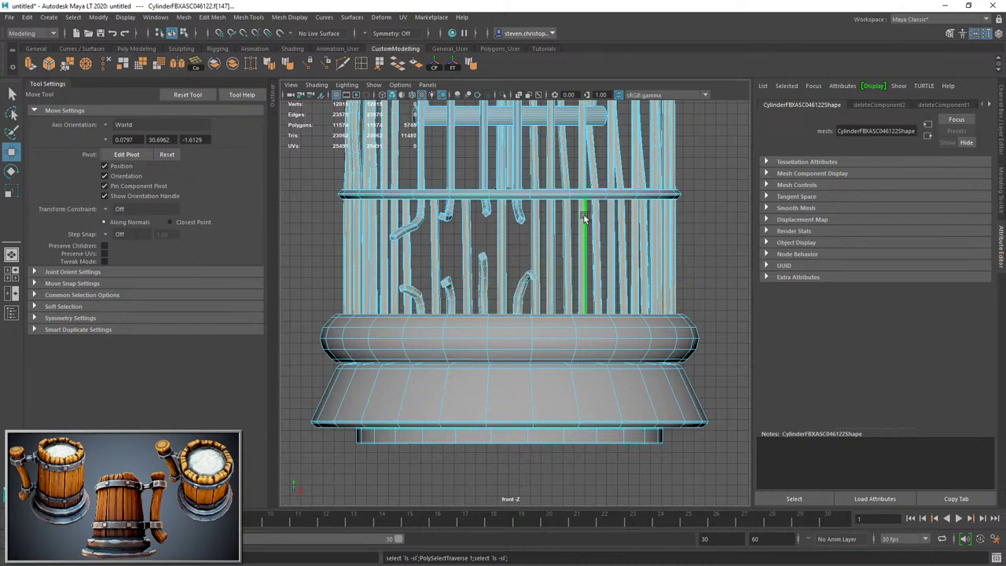
Unitize the UVs of the selected vertical bar faces in the UV Editor.
left_click_drag(469, 252, 562, 254, "alt")
right_click_drag(562, 253, 503, 210, "alt")
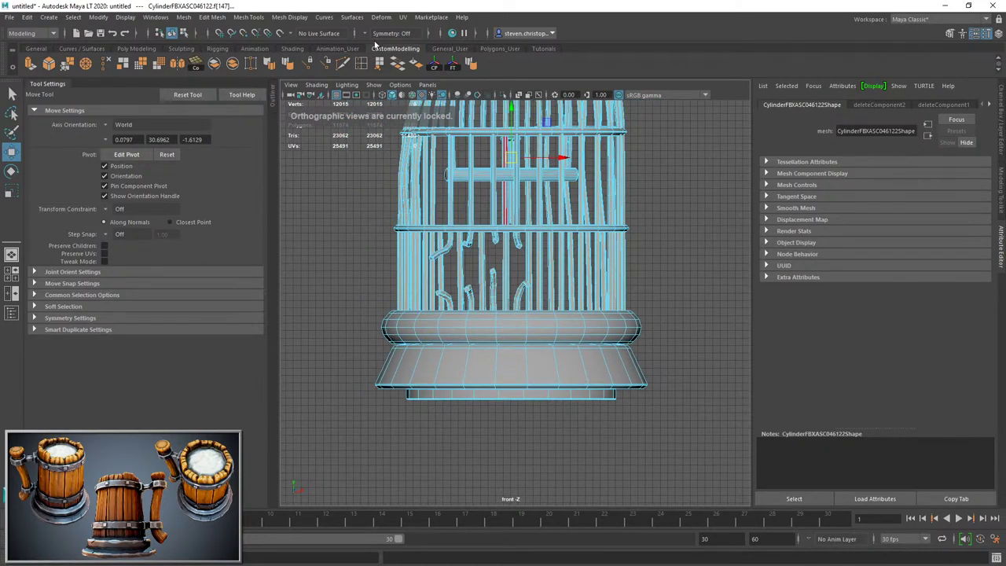
left_click(402, 17)
left_click(414, 35)
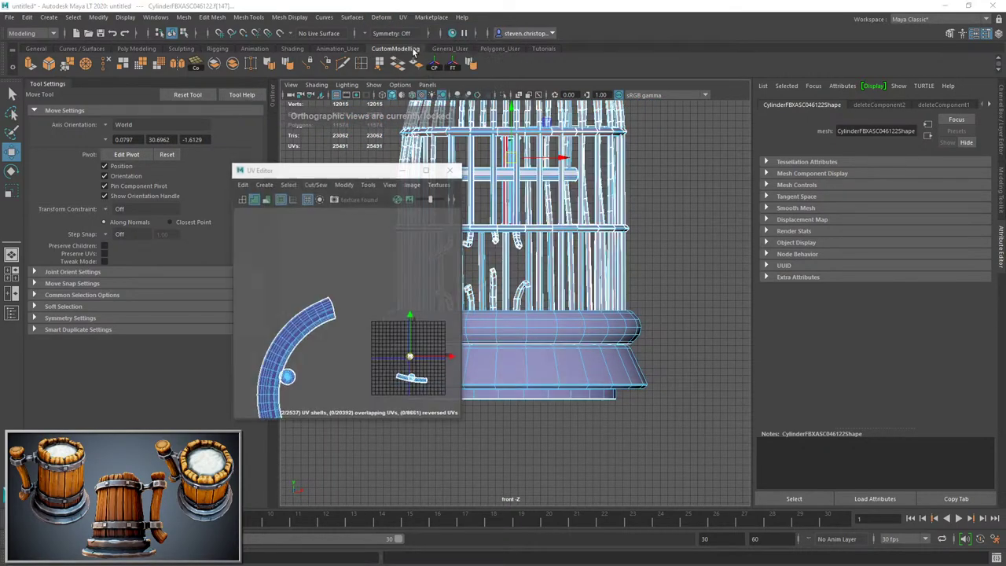
left_click(344, 184)
left_click(391, 343)
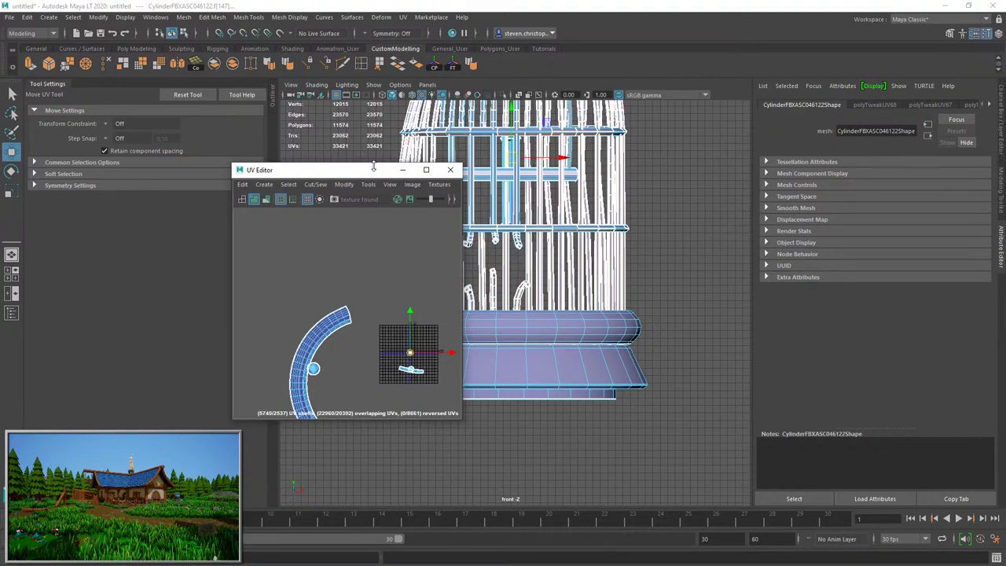
Delete the birdcage mesh's construction history and close the UV Editor.
left_click(27, 17)
mouse_move(88, 151)
left_click(197, 151)
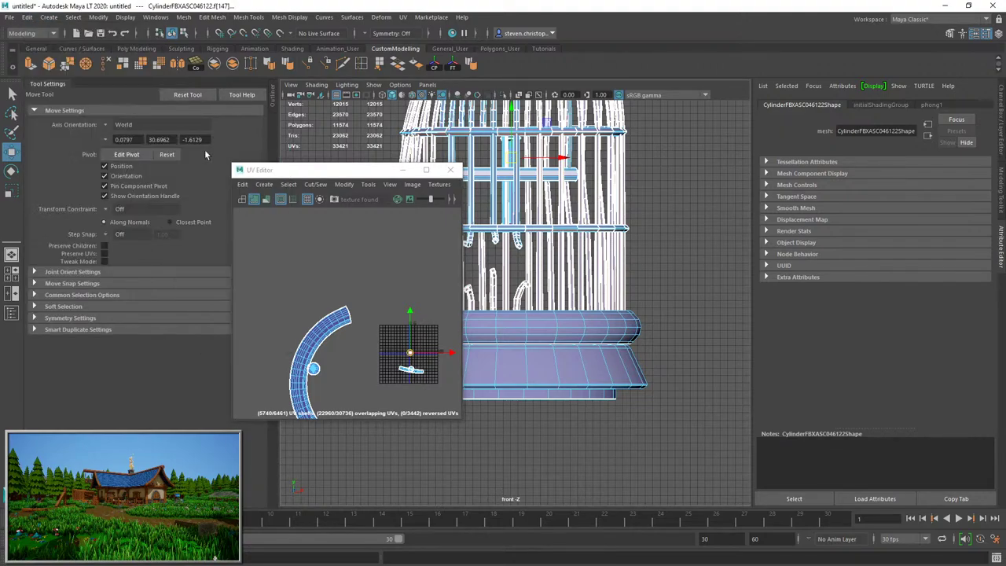
left_click(450, 170)
Examine the selected bar faces in the front view, from the top cap and dome down to the perch.
middle_click_drag(477, 178, 505, 366, "alt")
scroll(504, 365, "up", 4)
middle_click_drag(579, 150, 480, 394, "alt")
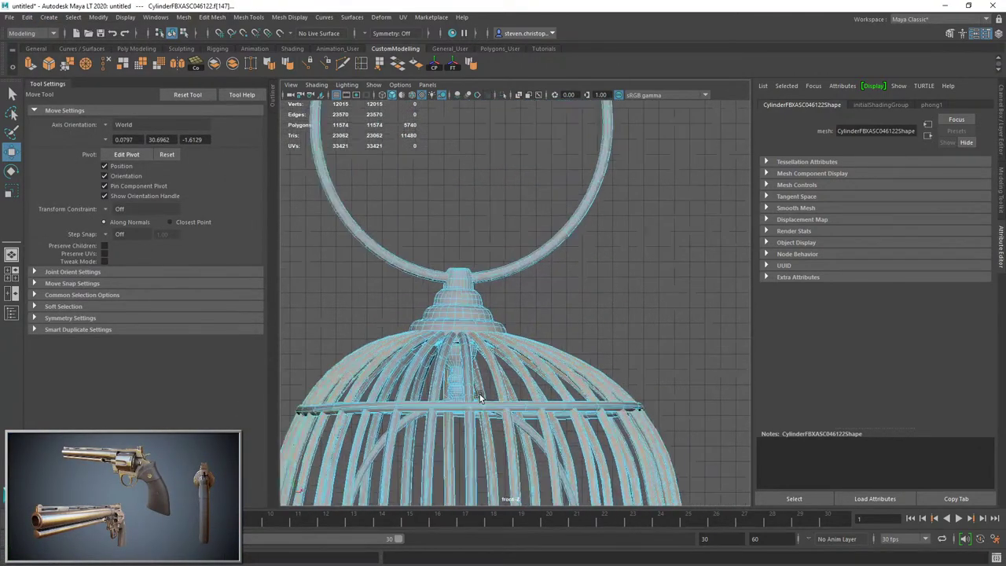
scroll(489, 384, "up", 3)
scroll(489, 384, "down", 3)
middle_click_drag(480, 458, 491, 393, "alt")
scroll(486, 383, "up", 6)
scroll(476, 383, "down", 2)
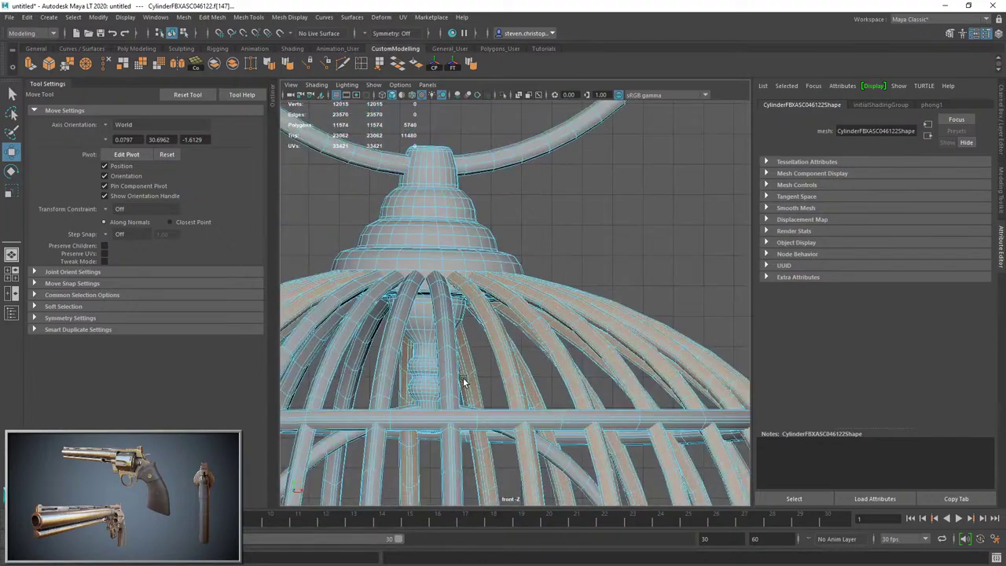
scroll(492, 343, "down", 4)
middle_click_drag(510, 496, 548, 390, "alt")
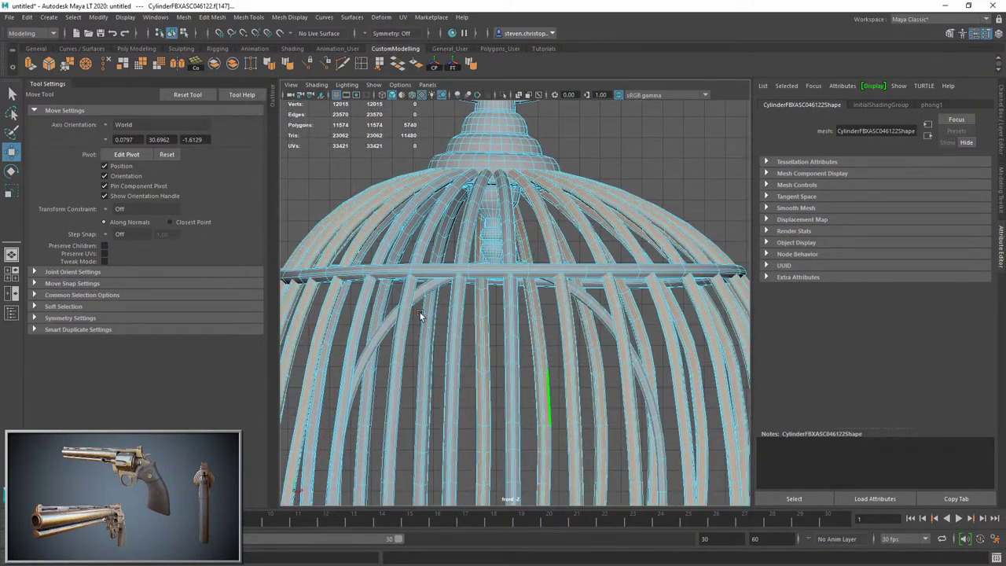
middle_click_drag(541, 444, 541, 276, "alt")
scroll(519, 292, "down", 2)
left_click_drag(446, 295, 412, 301, "alt")
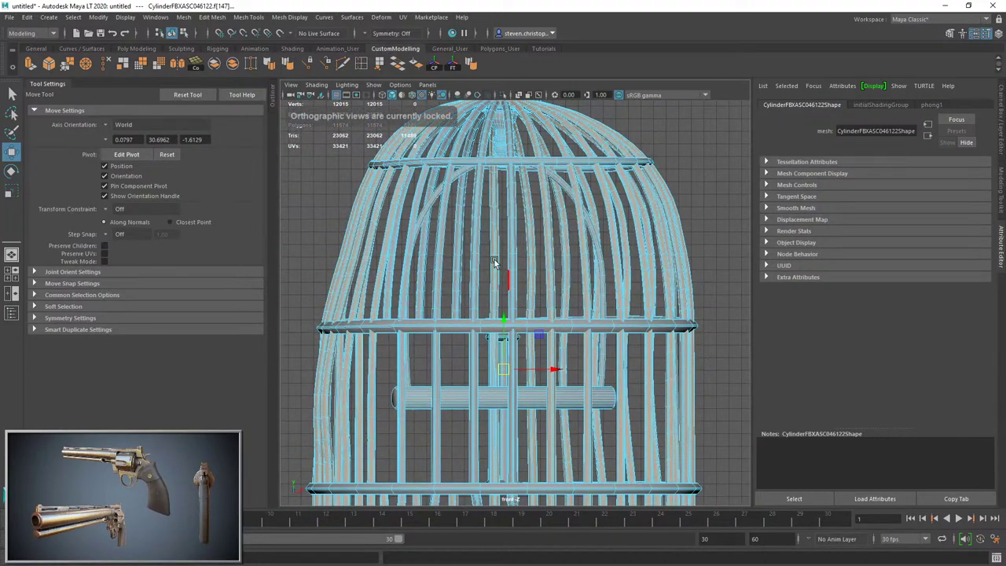
Reopen the UV Editor and move the bars' stacked UV shells sideways along U, out of the main UV tile.
left_click(403, 17)
left_click(427, 35)
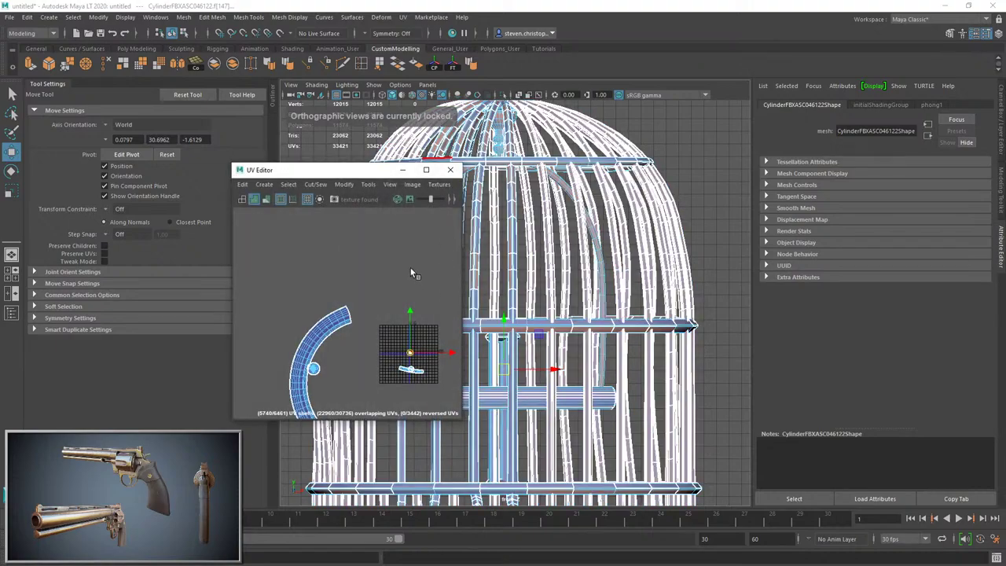
left_click_drag(417, 310, 259, 313)
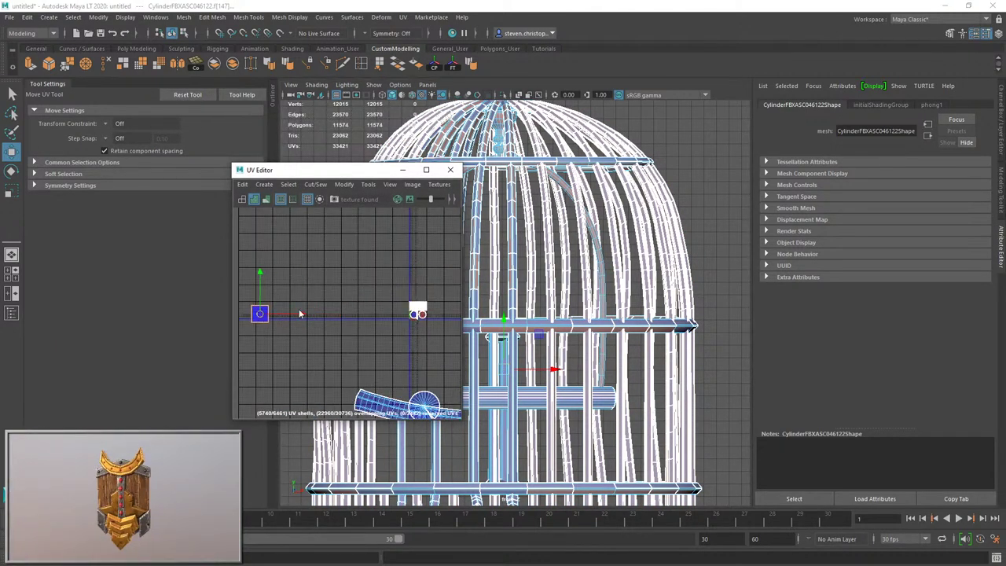
Convert the bars' face selection to edges, minimize the UV Editor and switch to the perspective view.
key("F10")
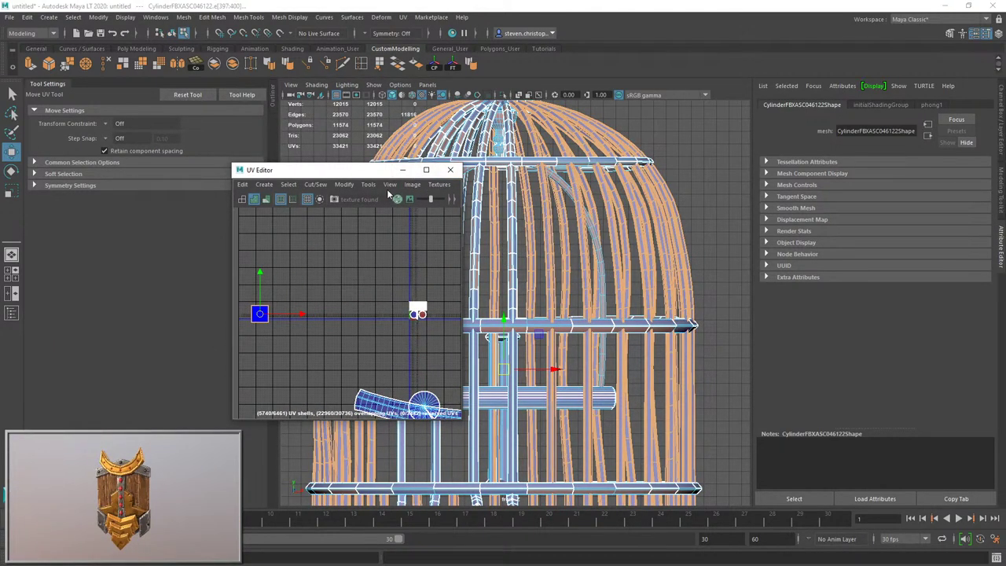
left_click(403, 171)
right_click_drag(553, 253, 550, 179)
key("space")
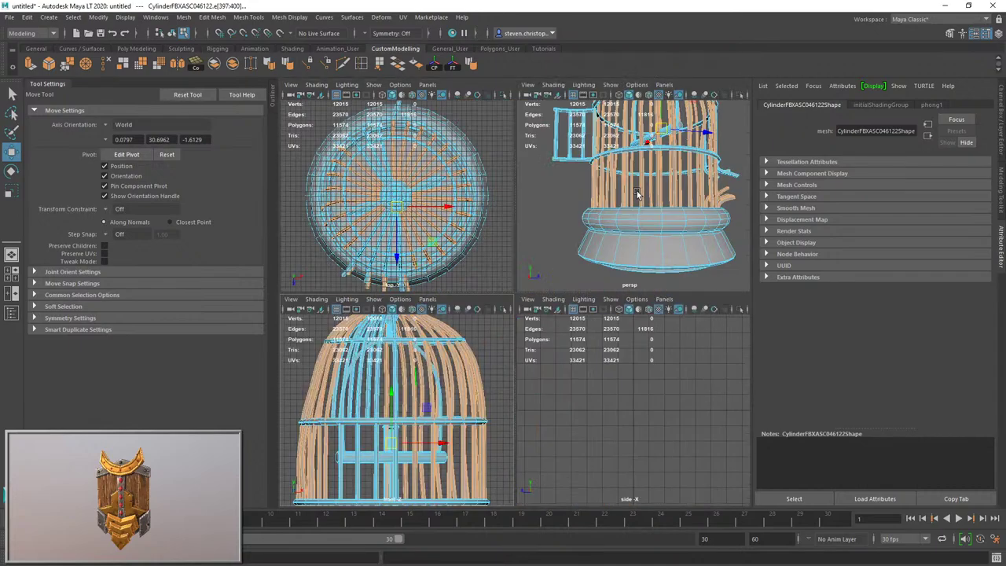
key("space")
Deselect one lengthwise edge loop on each of the first few bars between the open door and the broken bars.
scroll(589, 286, "up", 3)
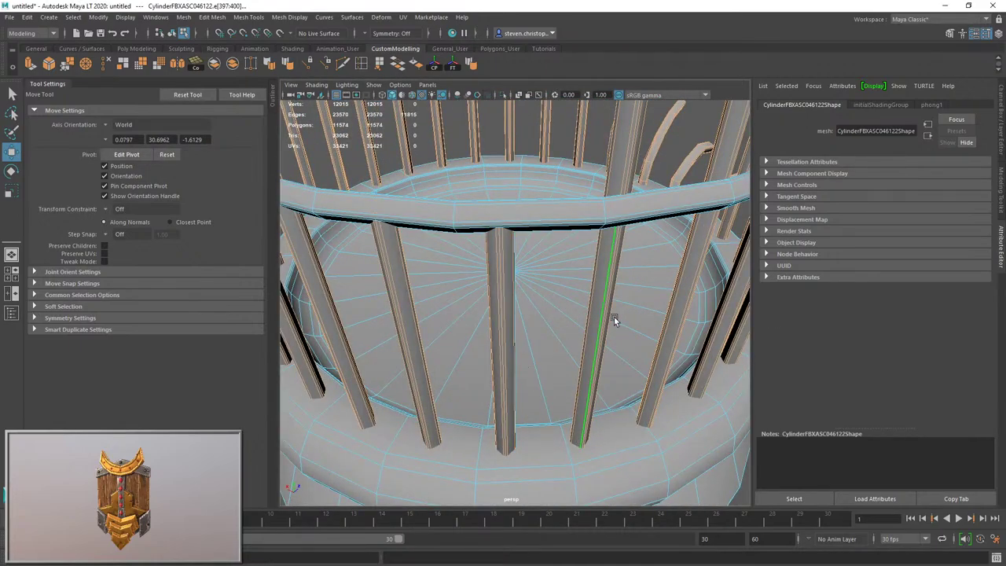
left_click_drag(613, 317, 427, 291, "alt")
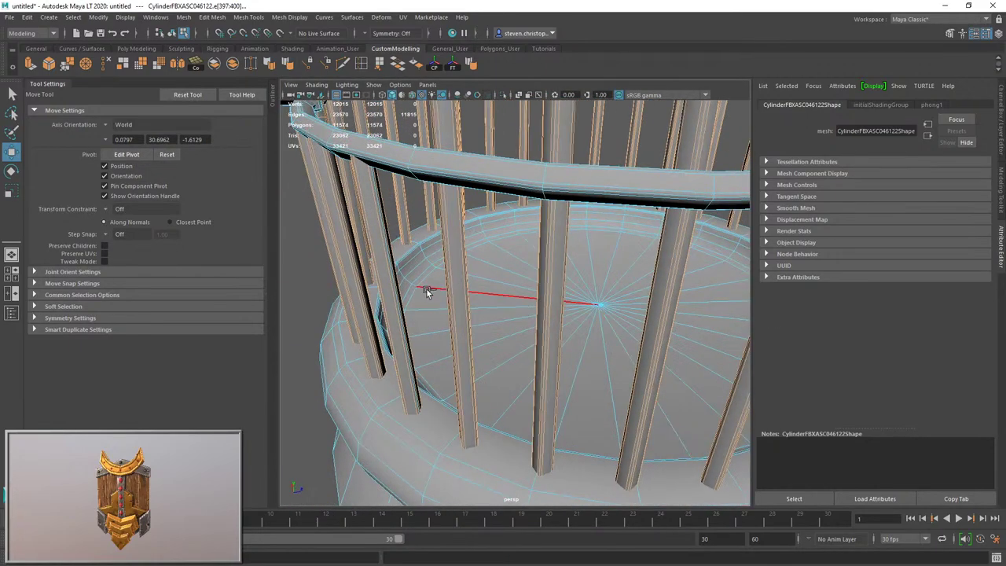
double_click(465, 259, "ctrl")
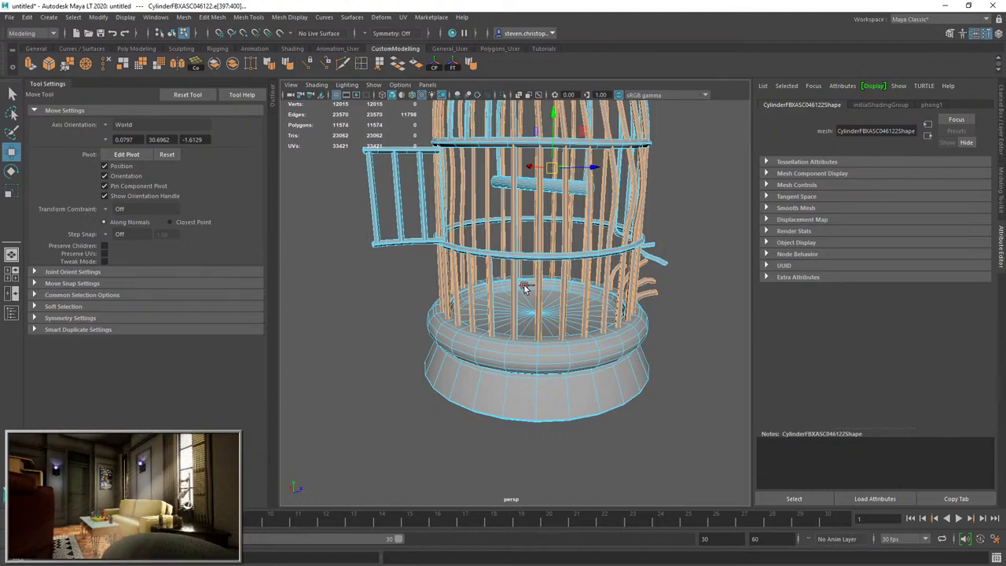
left_click_drag(526, 287, 475, 189, "alt")
scroll(521, 217, "up", 2)
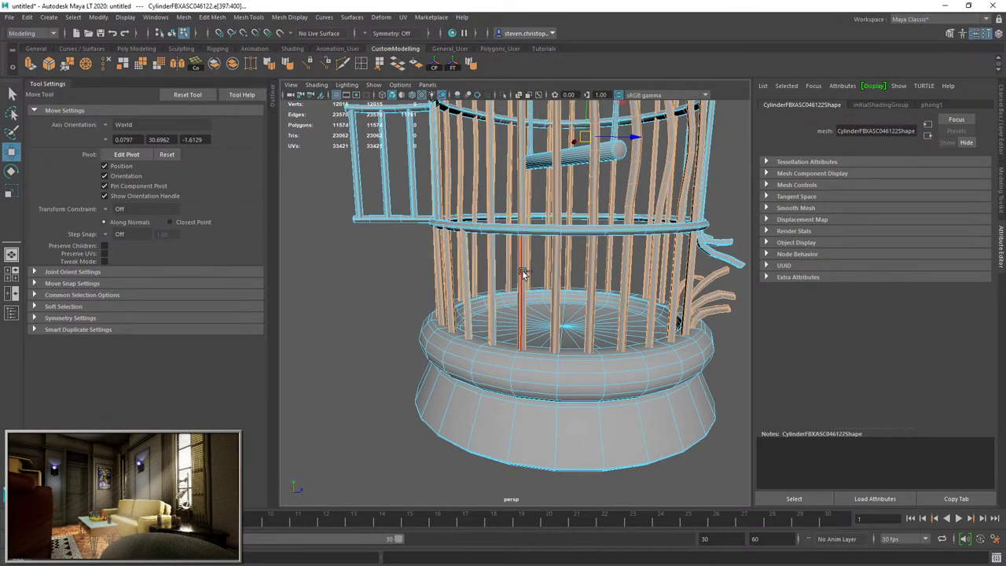
left_click_drag(523, 274, 531, 283, "alt")
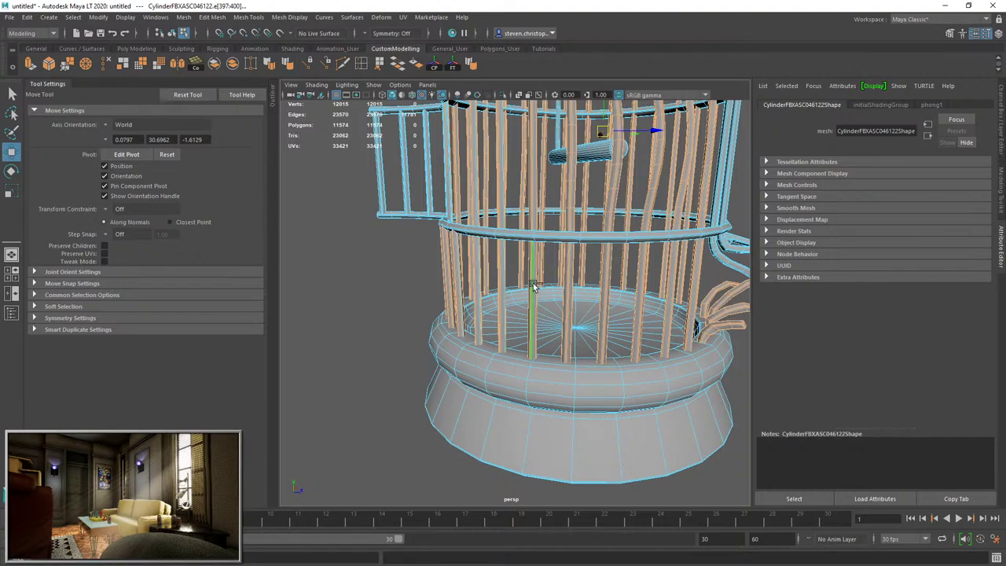
scroll(538, 289, "up", 4)
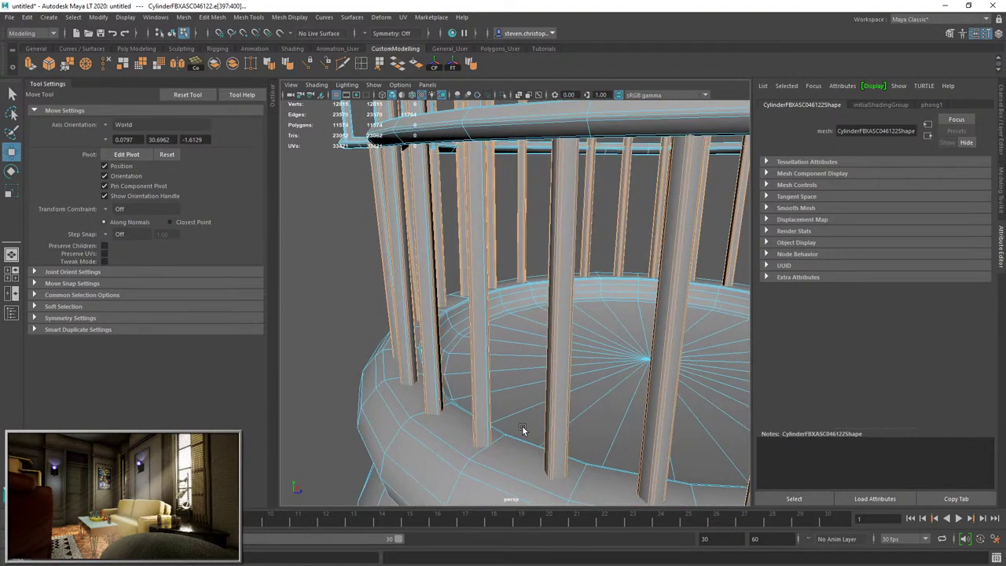
double_click(570, 336, "ctrl")
scroll(605, 305, "down", 3)
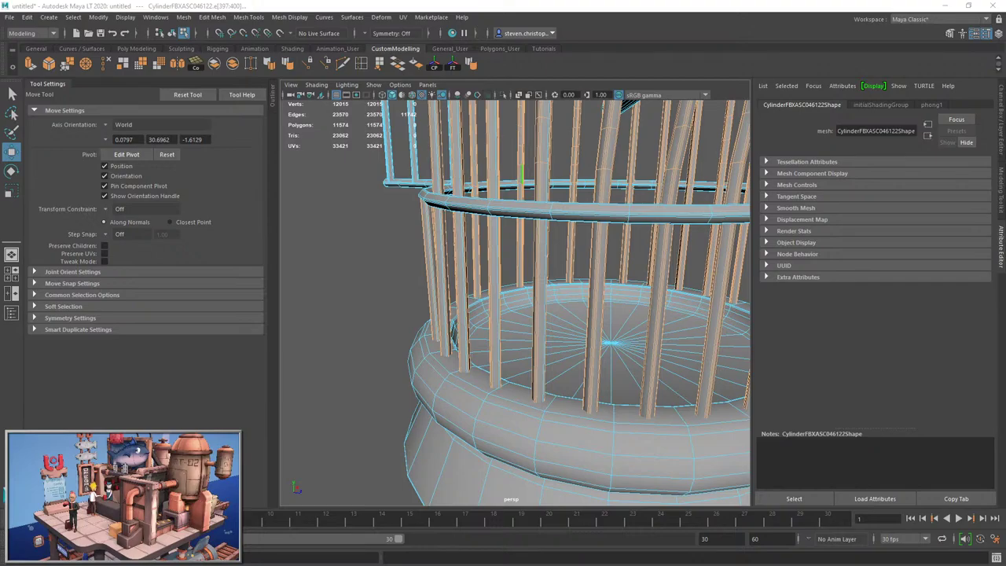
Continue around the cage toward the broken bars, deselecting one lengthwise edge loop per intact bar.
scroll(529, 383, "up", 5)
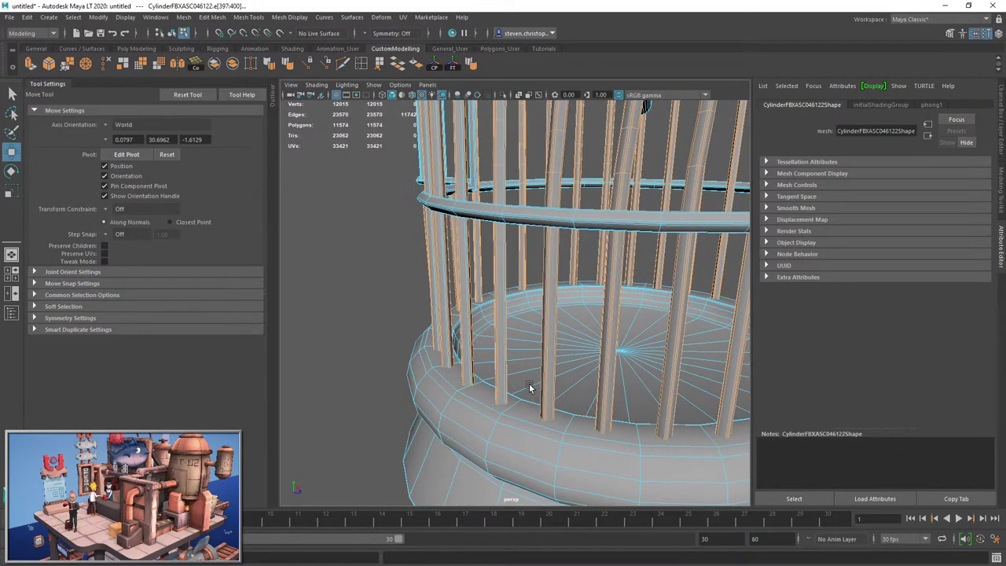
double_click(462, 282, "ctrl")
scroll(463, 282, "down", 3)
double_click(603, 280, "ctrl")
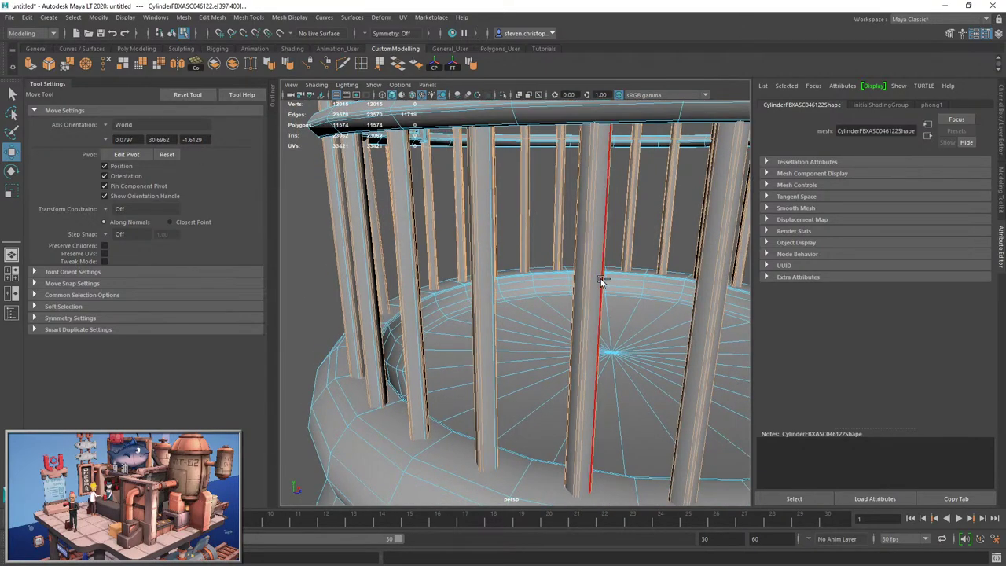
middle_click_drag(603, 279, 447, 295, "alt")
double_click(490, 288, "ctrl")
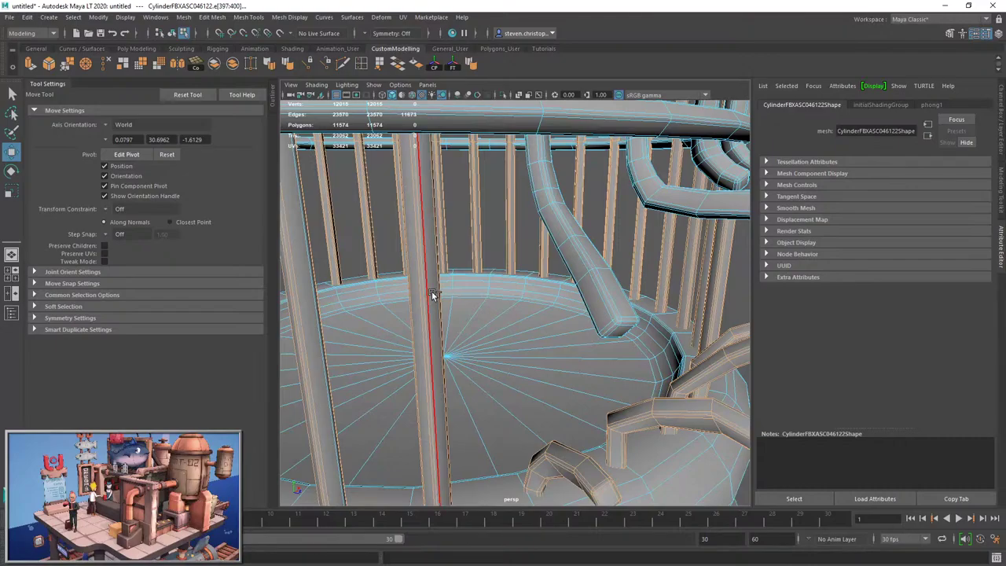
double_click(435, 293, "ctrl")
On the intact bars past the broken section, remove one lengthwise edge loop per bar from the edge selection.
scroll(535, 319, "down", 5)
left_click_drag(534, 319, 396, 239, "alt")
scroll(397, 241, "up", 5)
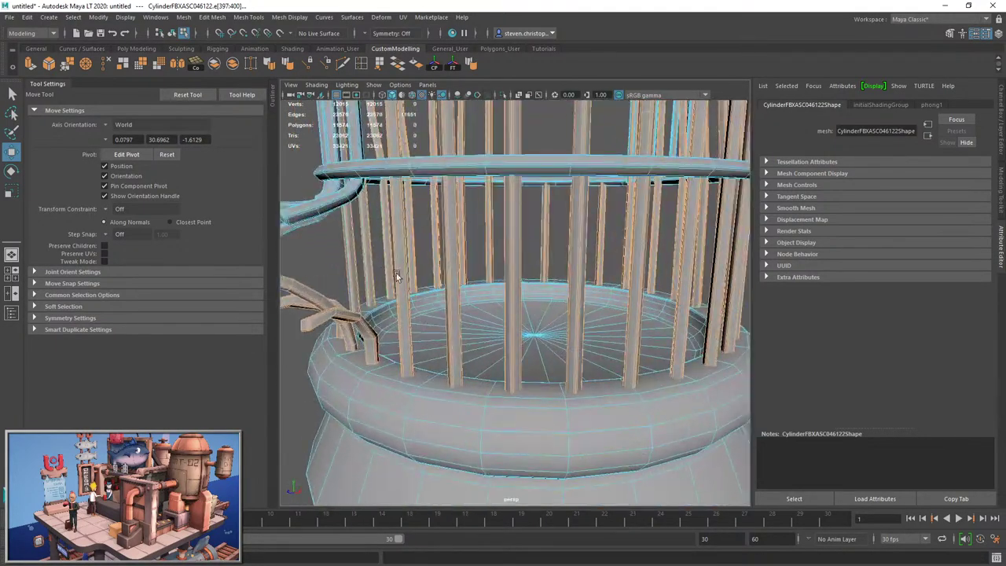
key("ctrl+z")
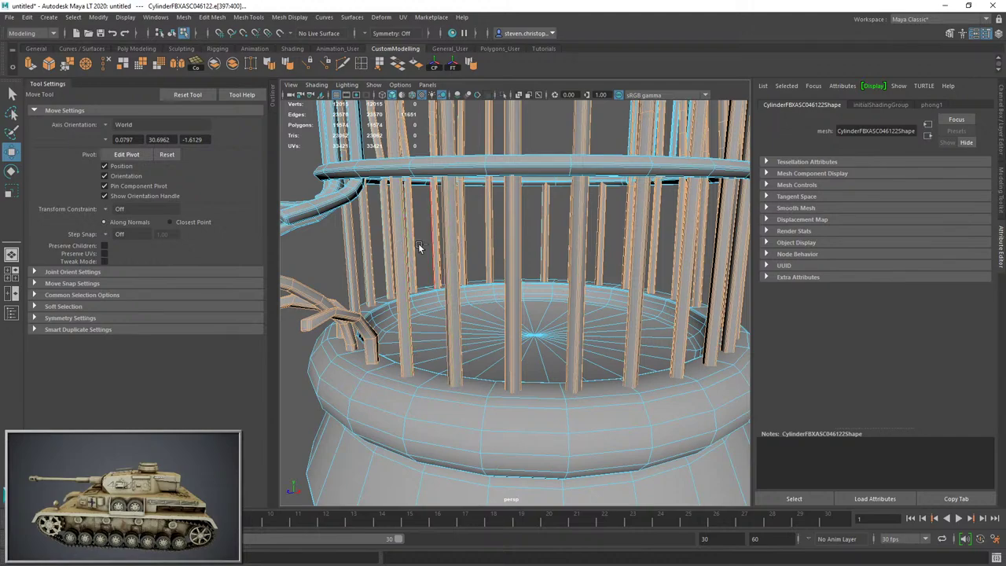
double_click(399, 232, "ctrl")
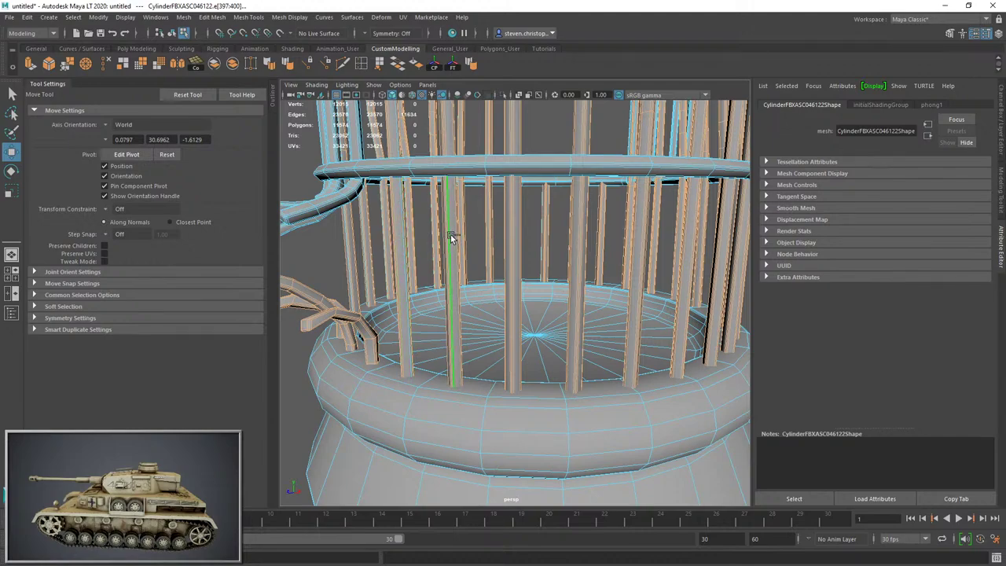
left_click_drag(454, 238, 425, 259, "alt")
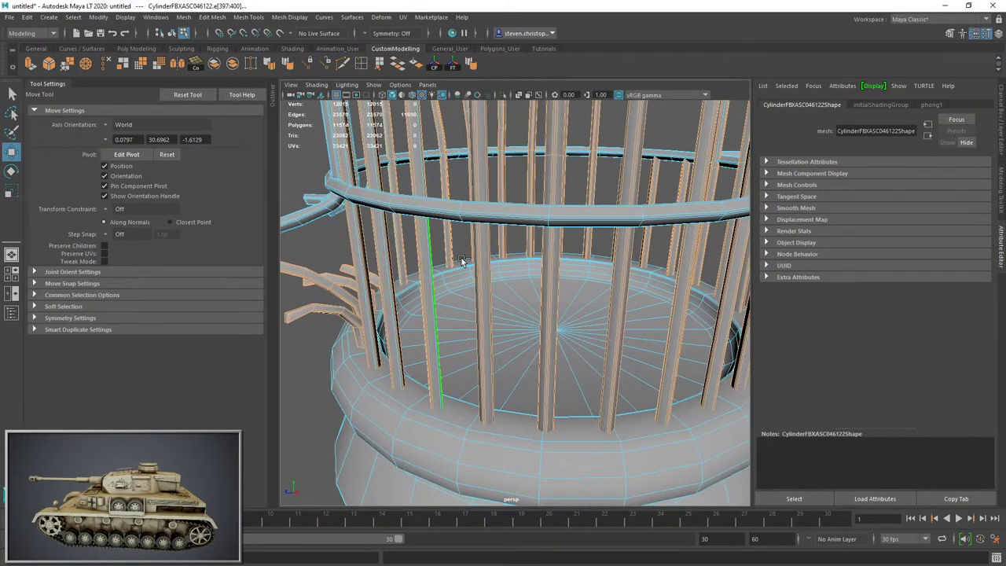
double_click(485, 260, "ctrl")
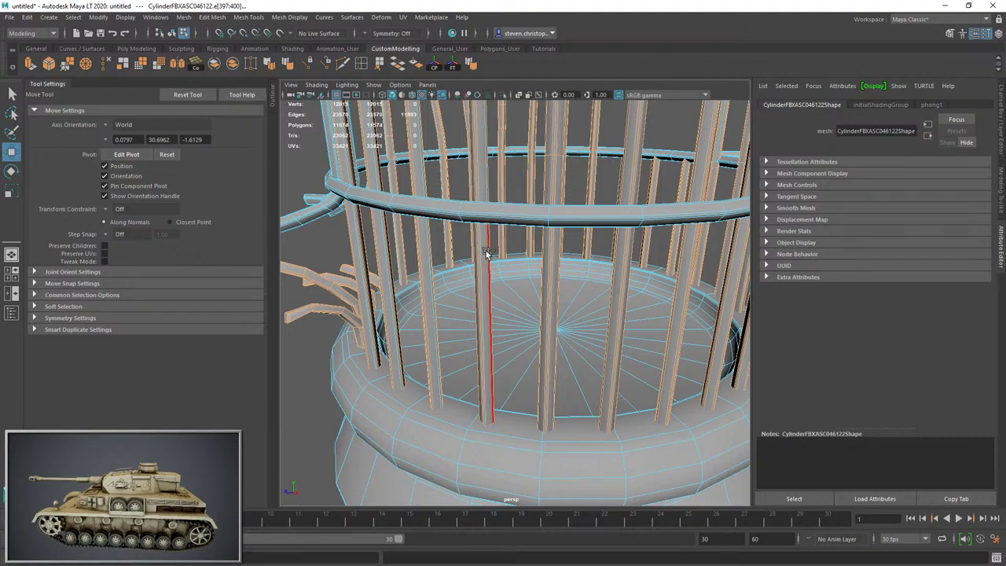
left_click_drag(485, 260, 424, 268, "alt")
double_click(453, 267, "ctrl")
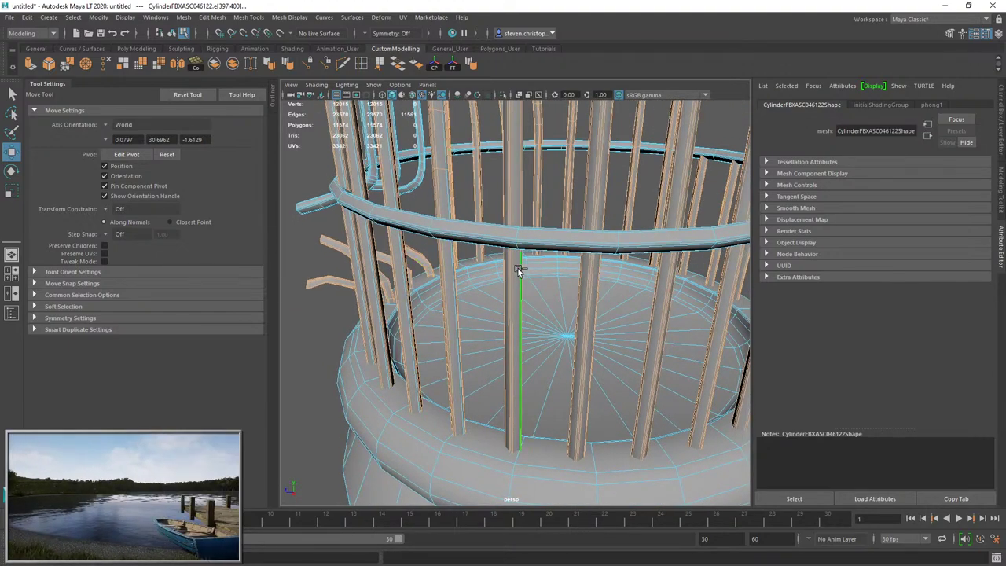
Deselect one lengthwise edge loop on each remaining bar up to the open door side.
left_click_drag(539, 285, 509, 299, "alt")
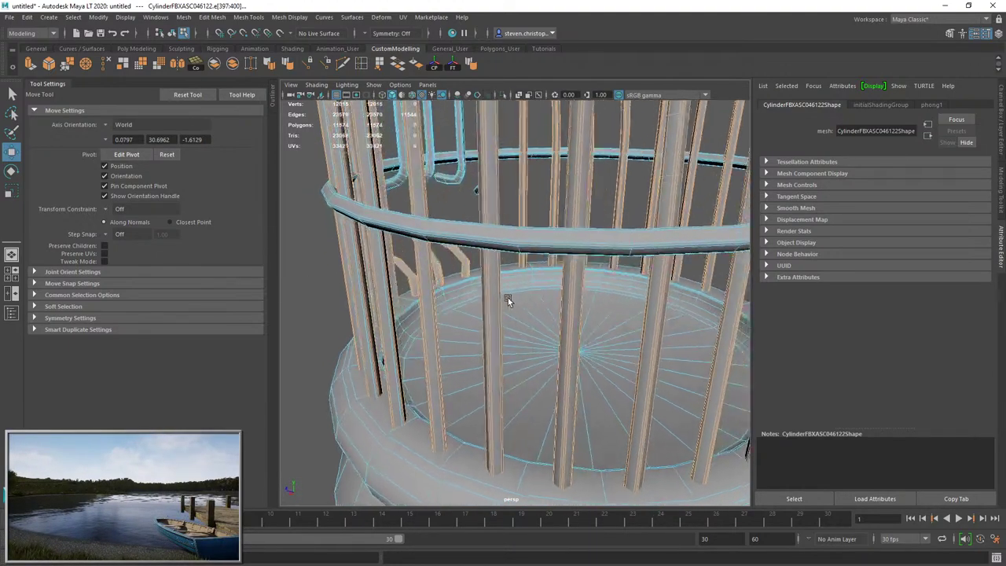
double_click(498, 176, "ctrl")
left_click_drag(590, 207, 446, 281, "alt")
double_click(487, 226, "ctrl")
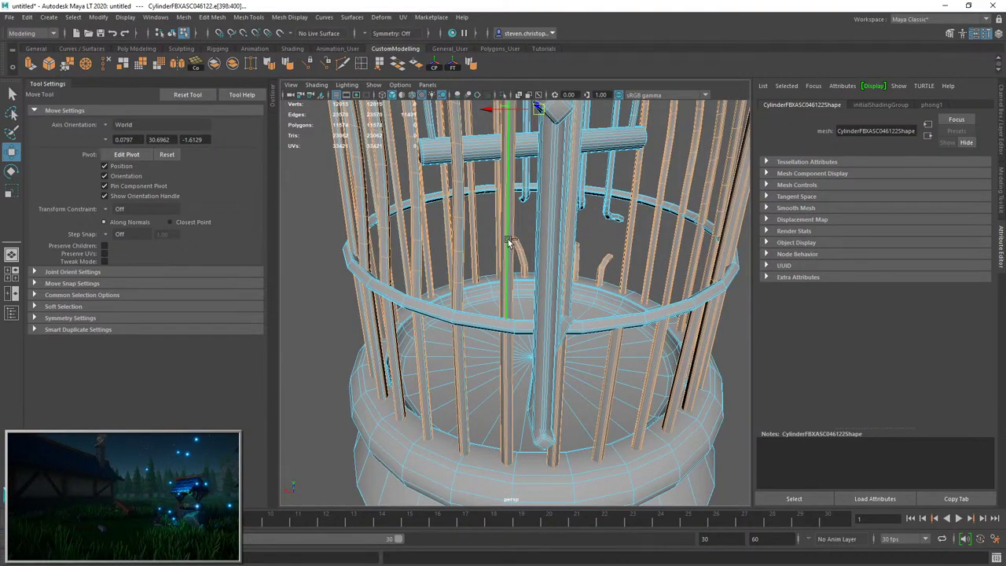
left_click_drag(510, 242, 456, 269, "alt")
right_click_drag(456, 270, 436, 362, "alt")
double_click(444, 339, "shift")
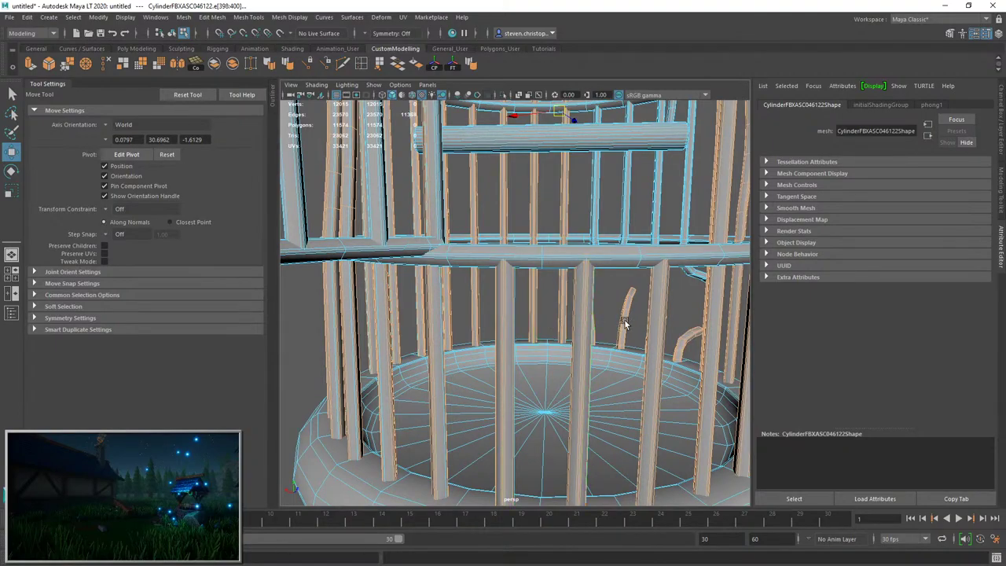
Check the bars' edge selection around the cage and assign a new Phong material to the birdcage.
left_click_drag(625, 321, 419, 362, "alt")
scroll(412, 392, "up", 4)
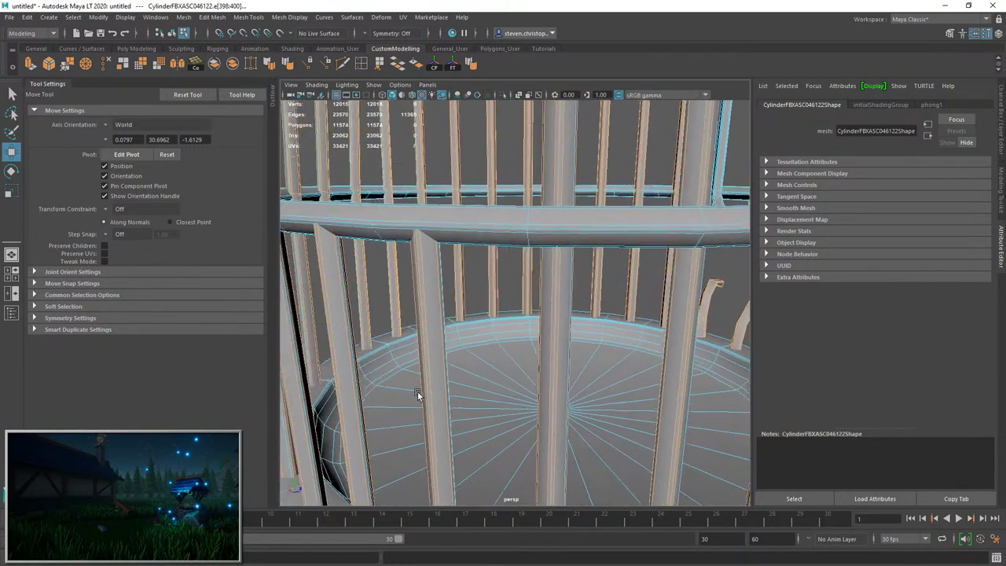
left_click_drag(458, 386, 449, 341, "alt")
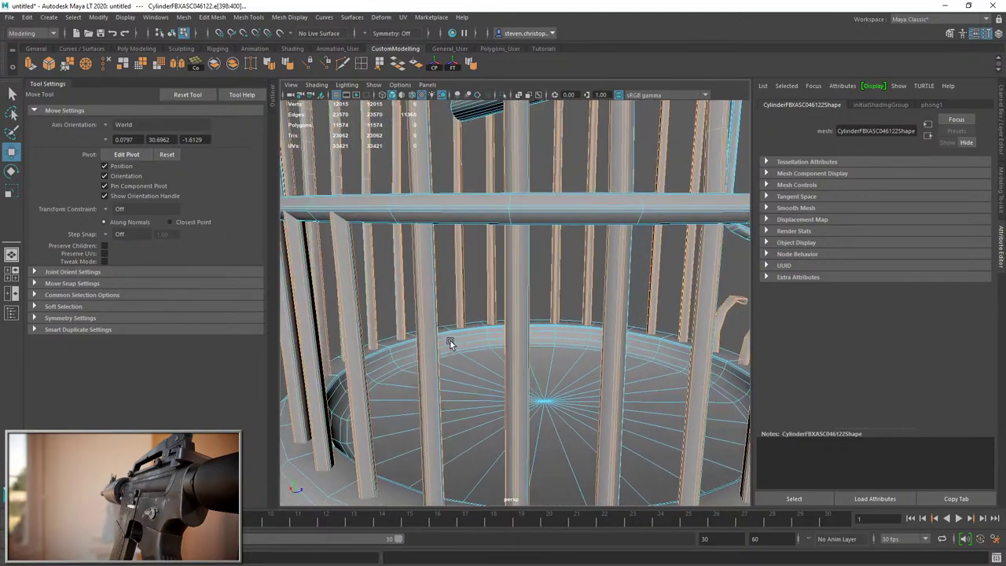
scroll(566, 383, "down", 5)
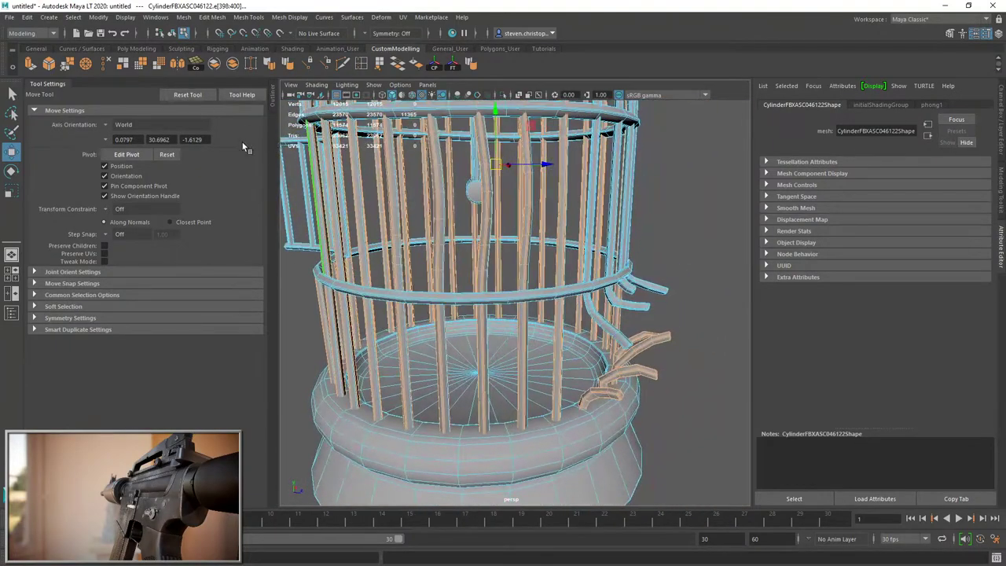
right_click_drag(437, 175, 434, 430)
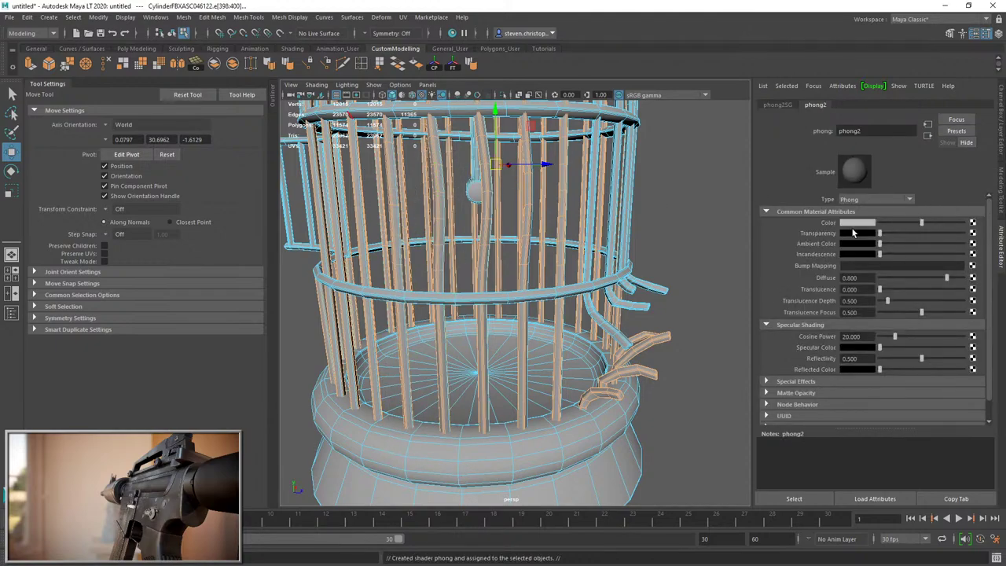
Change the new Phong material's color to a saturated magenta.
left_click(858, 224)
left_click(871, 261)
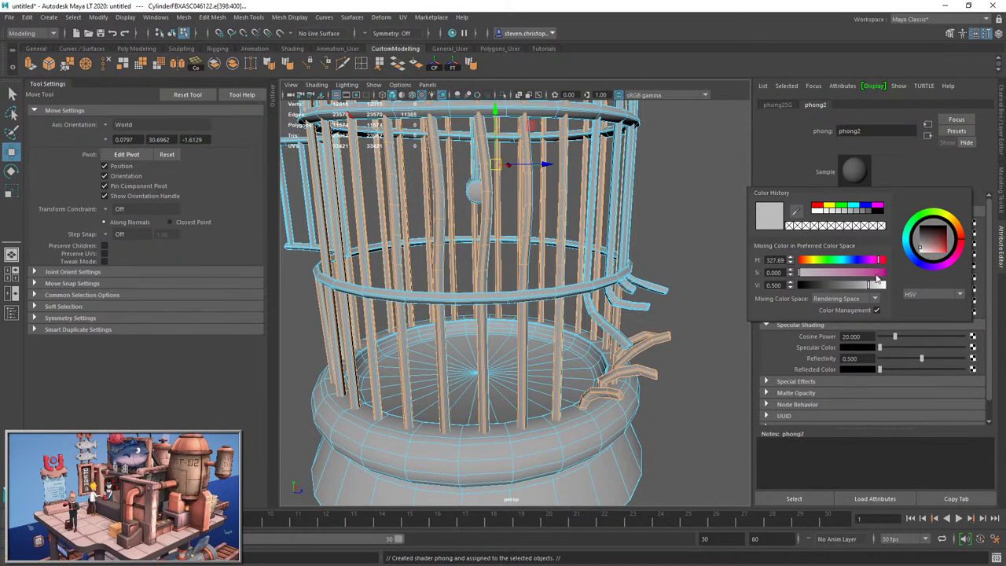
left_click(878, 274)
Bring up the birdcage's UV layout and apply Move and Sew to the selected bar edges.
left_click_drag(514, 229, 463, 238, "alt")
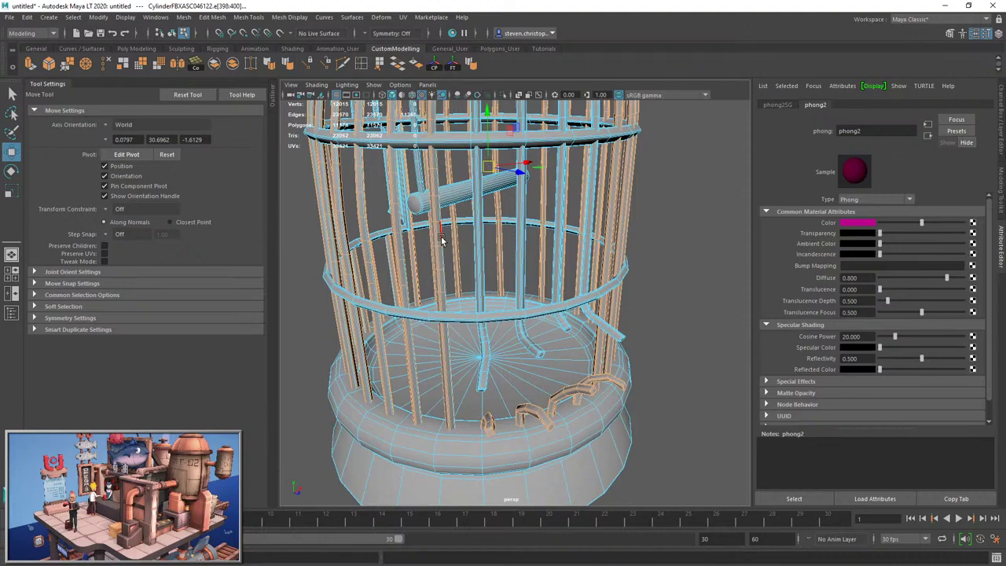
left_click(402, 17)
left_click(428, 33)
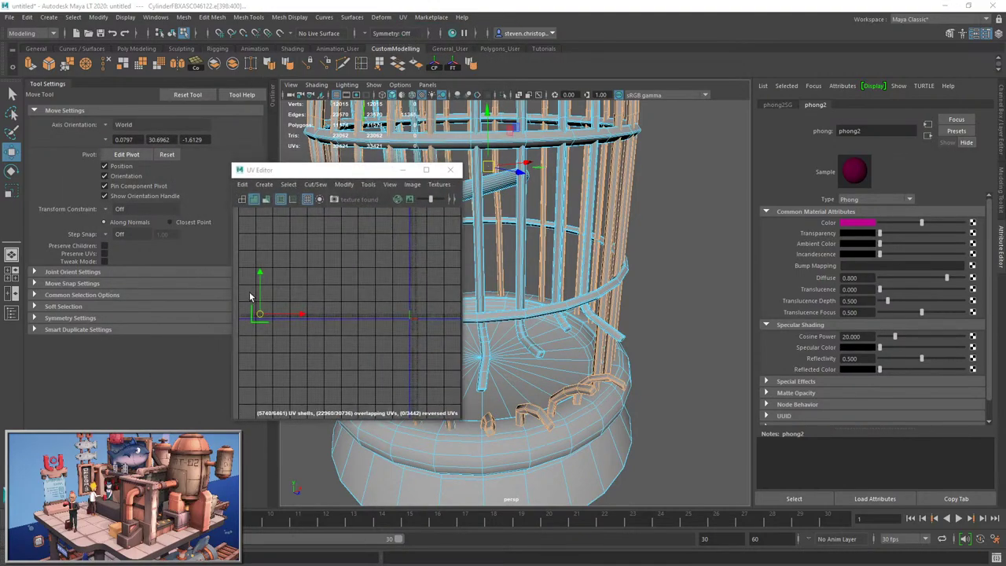
scroll(311, 345, "up", 2)
scroll(313, 344, "down", 4)
key("f")
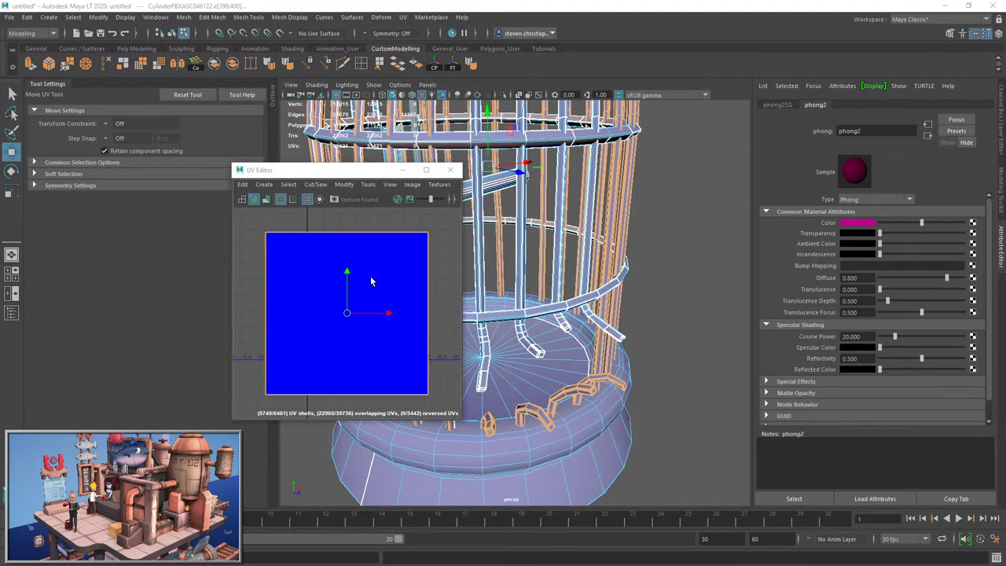
scroll(372, 281, "down", 6)
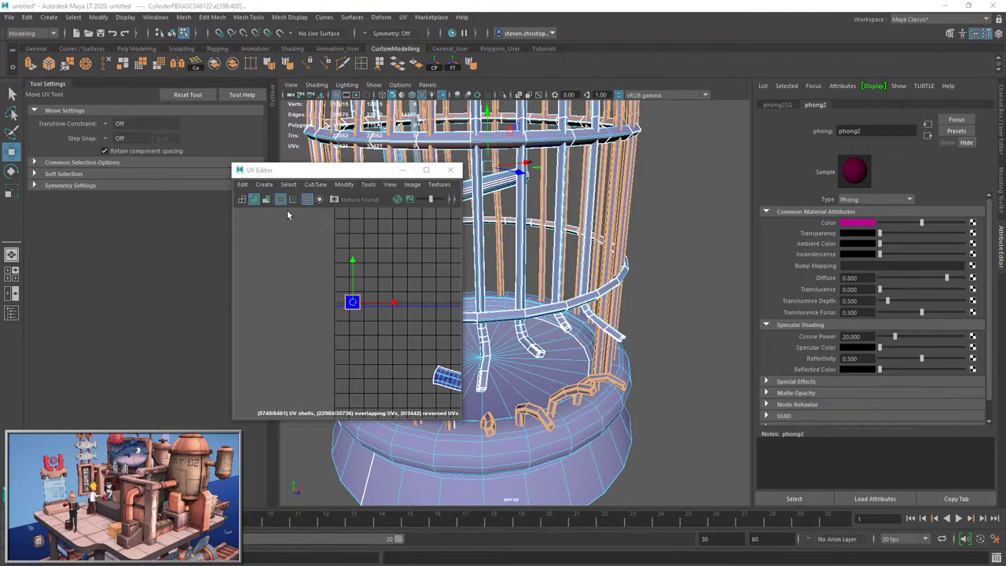
left_click(316, 184)
left_click(325, 287)
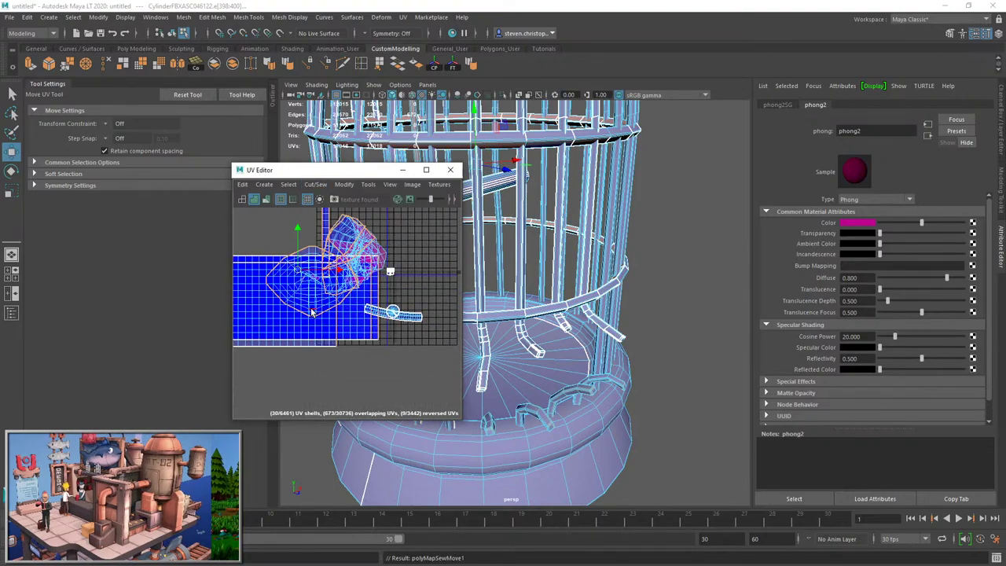
Select the sewn bars' UV shells and unfold them.
right_click_drag(285, 304, 342, 276)
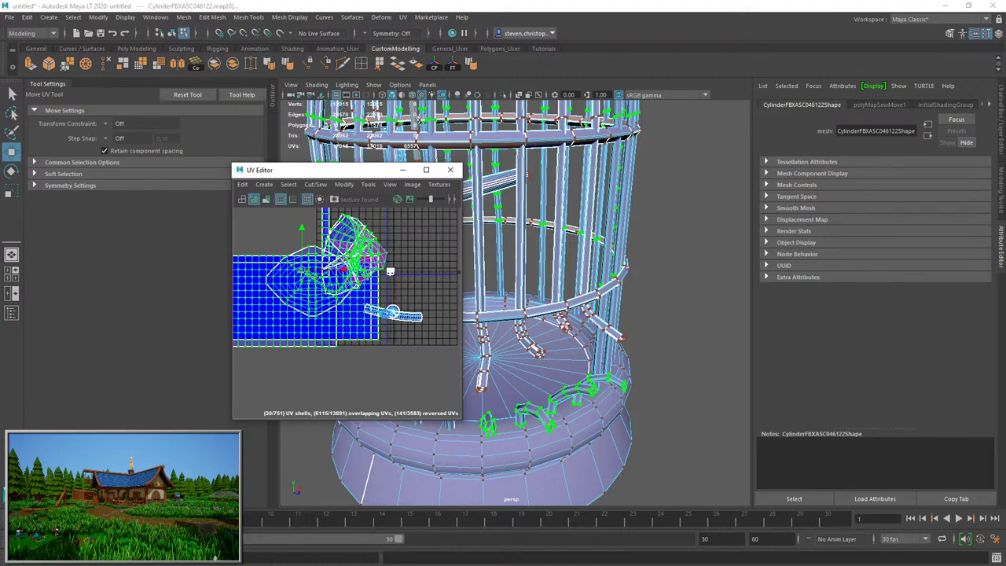
key("ctrl+u")
scroll(383, 315, "down", 3)
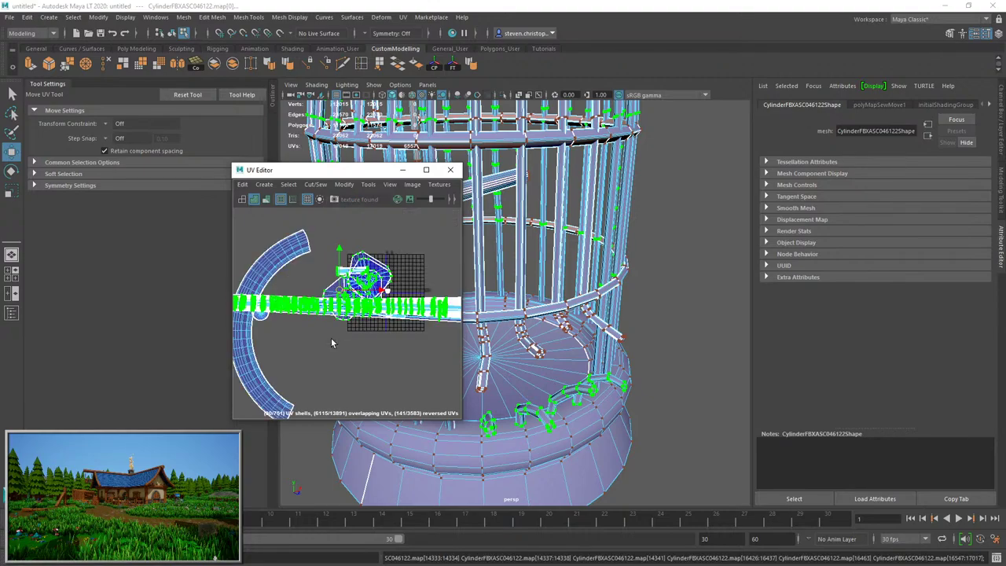
scroll(332, 323, "down", 2)
scroll(331, 323, "up", 2)
scroll(332, 323, "down", 4)
scroll(332, 325, "up", 6)
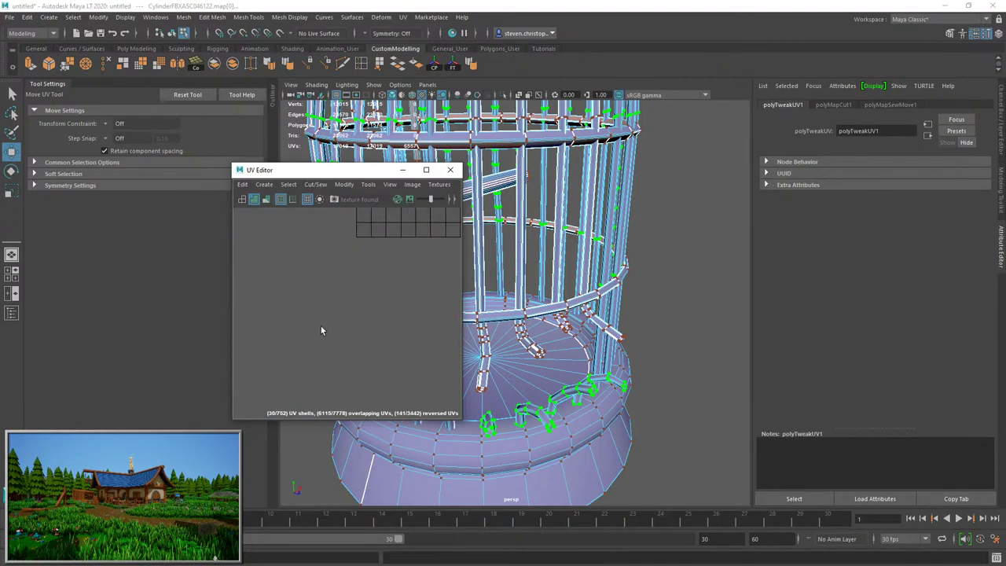
Move the unfolded bar shells below the UV grid, clear of the other shells.
scroll(320, 325, "down", 2)
scroll(351, 237, "down", 3)
middle_click_drag(337, 261, 342, 319, "alt")
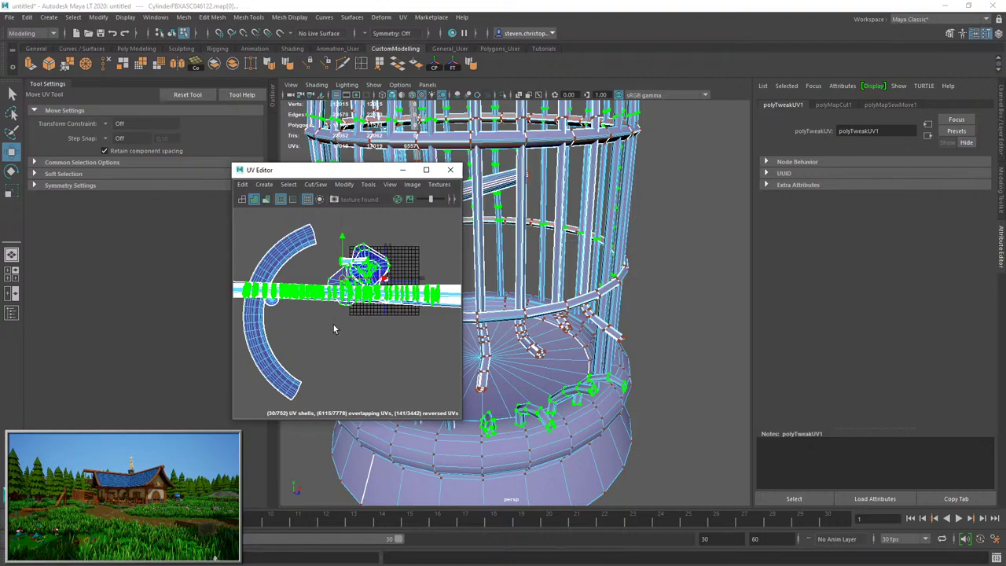
left_click_drag(330, 352, 331, 423)
left_click_drag(335, 350, 422, 394)
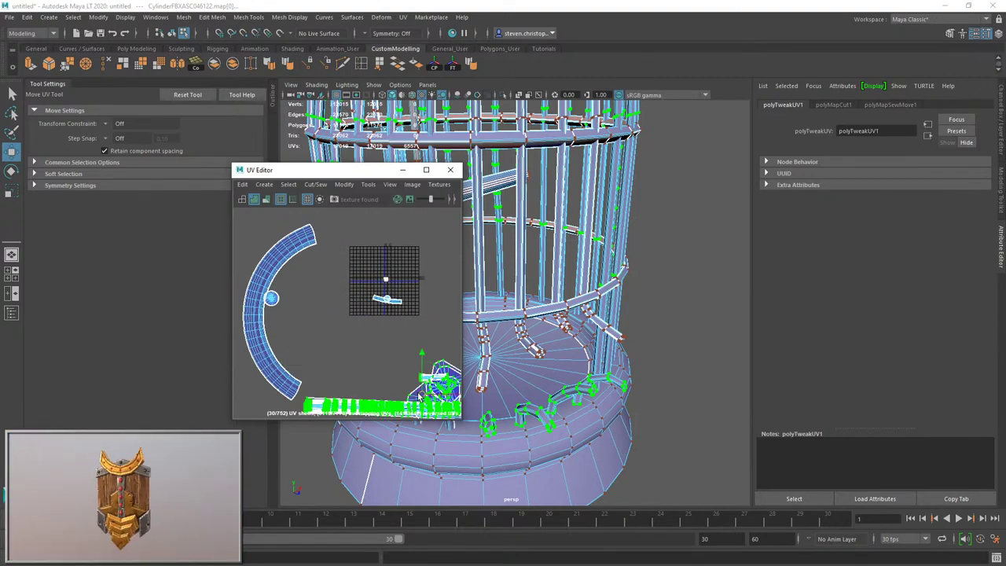
Locate the poorly unfolded stub shells among the bar UVs and select lengthwise edge loops on them as seams.
middle_click_drag(403, 363, 323, 285, "alt")
scroll(354, 337, "up", 5)
middle_click_drag(299, 353, 566, 341, "alt")
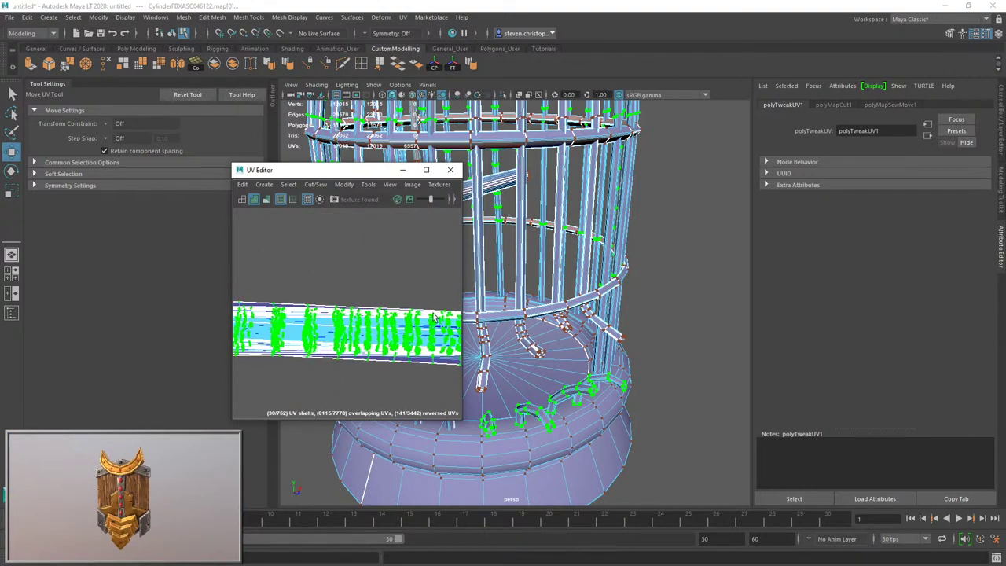
middle_click_drag(433, 313, 252, 322, "alt")
scroll(287, 321, "up", 3)
middle_click_drag(393, 307, 322, 317, "alt")
left_click(264, 334)
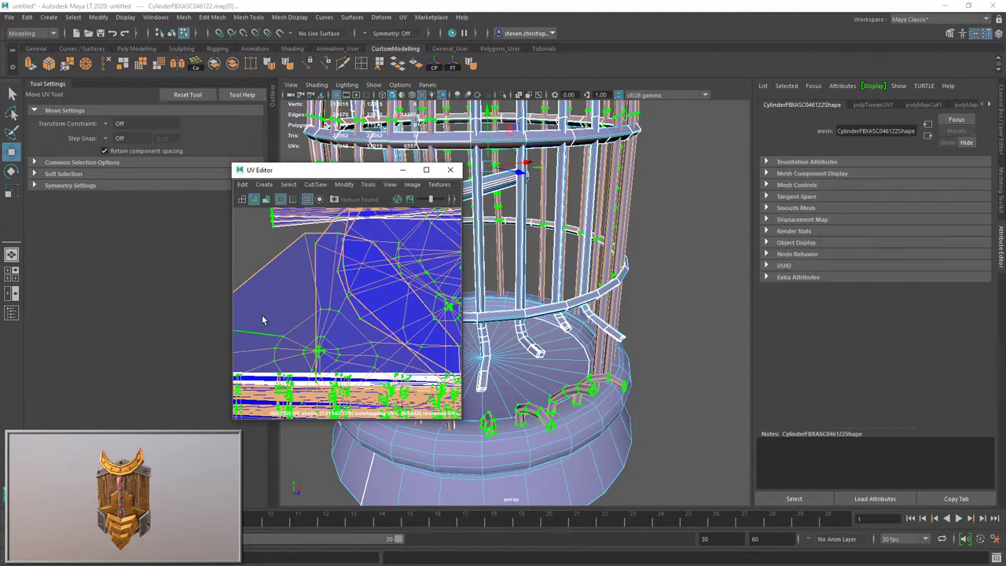
scroll(276, 315, "down", 3)
mouse_move(353, 275)
middle_mouse_down("alt")
mouse_move(339, 279)
mouse_move(350, 292)
middle_mouse_up("alt")
double_click(447, 260, "shift")
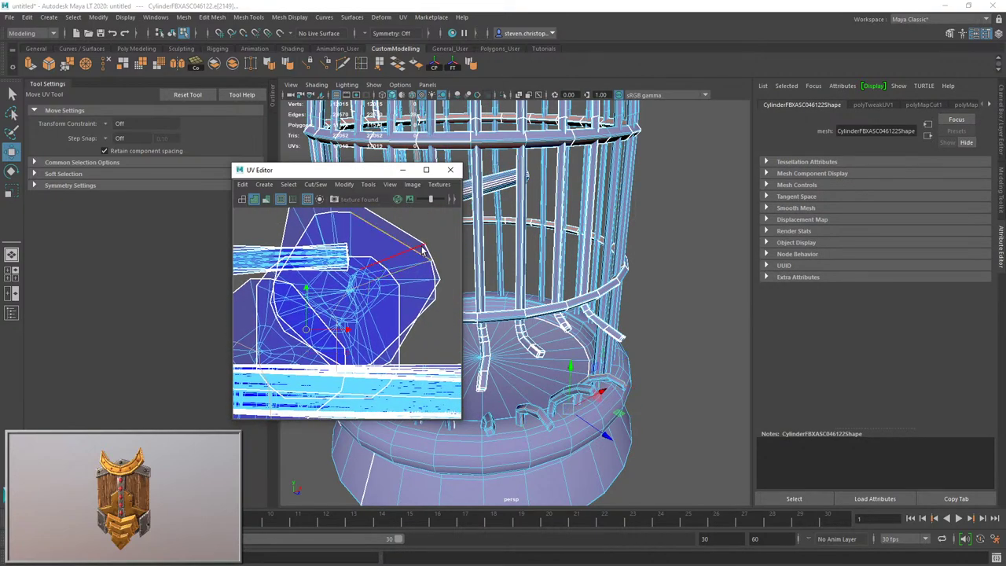
double_click(420, 247, "shift")
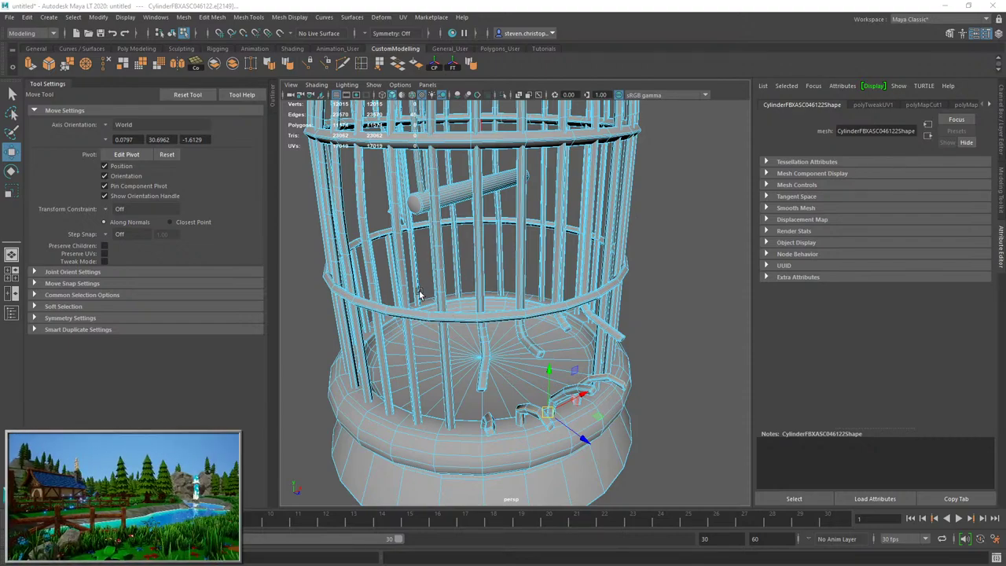
Cut the UVs along the selected edge loops on the broken bar stubs.
left_click_drag(419, 296, 472, 301, "alt")
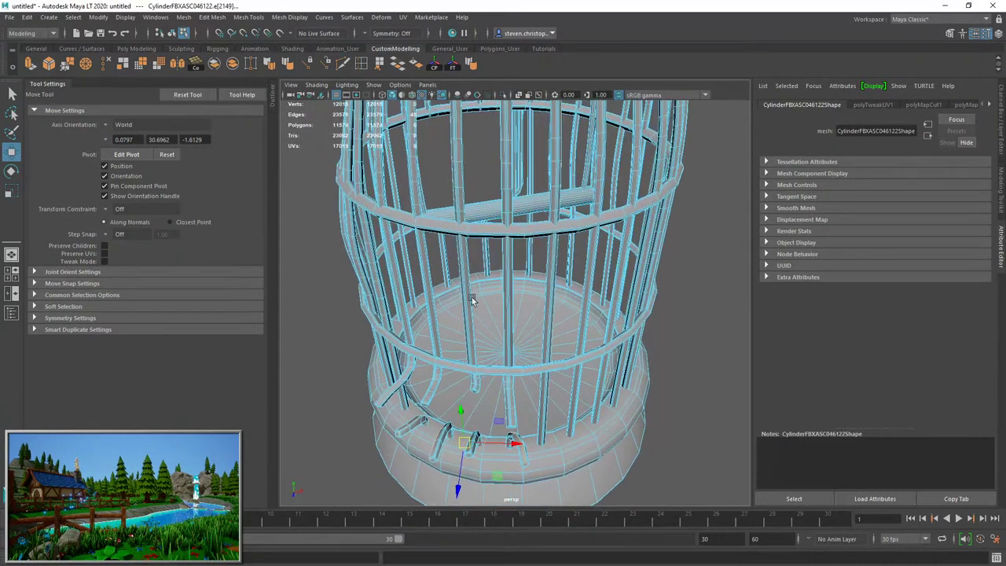
left_click(402, 16)
left_click(428, 36)
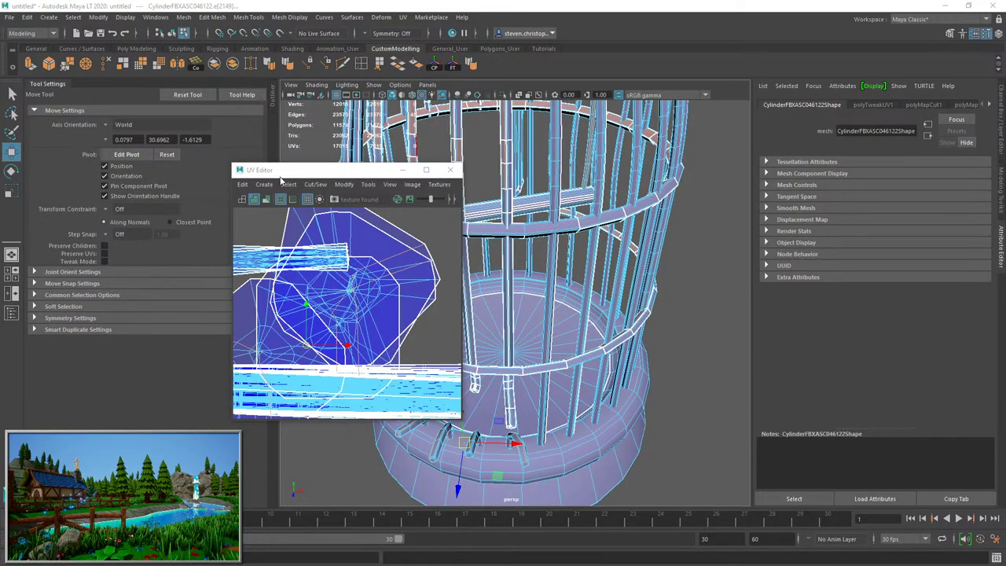
left_click(315, 184)
left_click(346, 237)
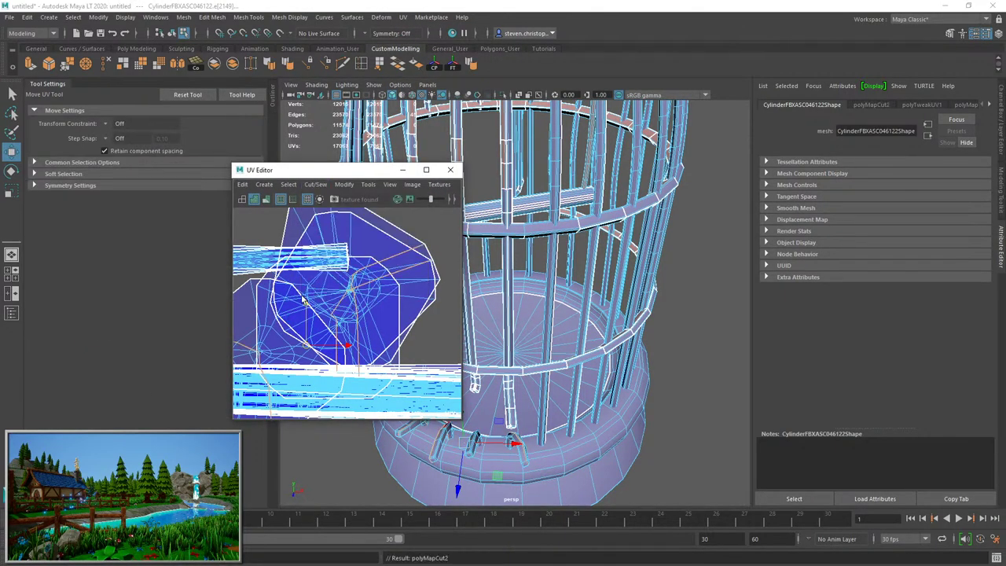
Select the broken stubs' UV shells, unfold them, and move them below the long bar shells.
right_click_drag(363, 310, 423, 348, "ctrl")
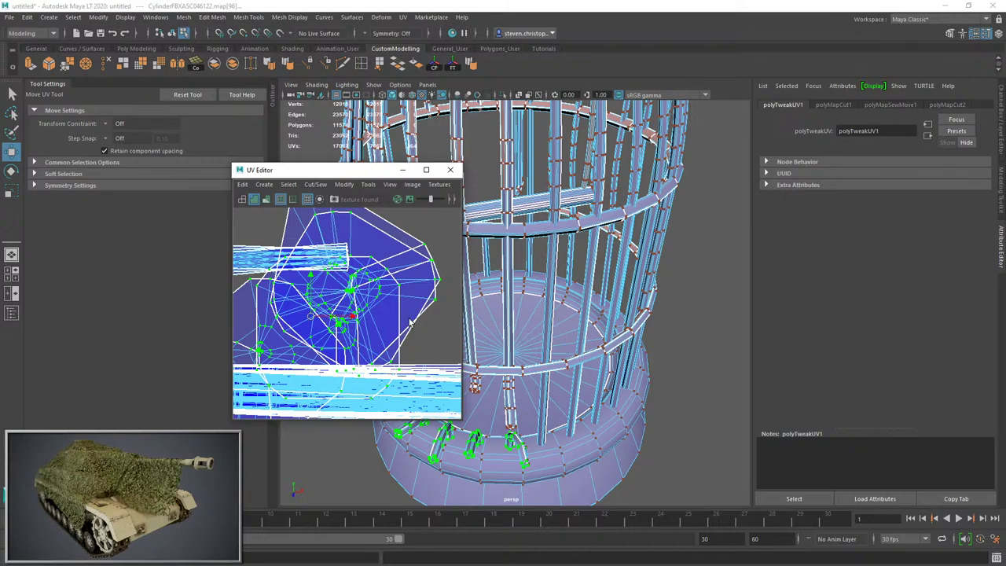
scroll(393, 314, "down", 5)
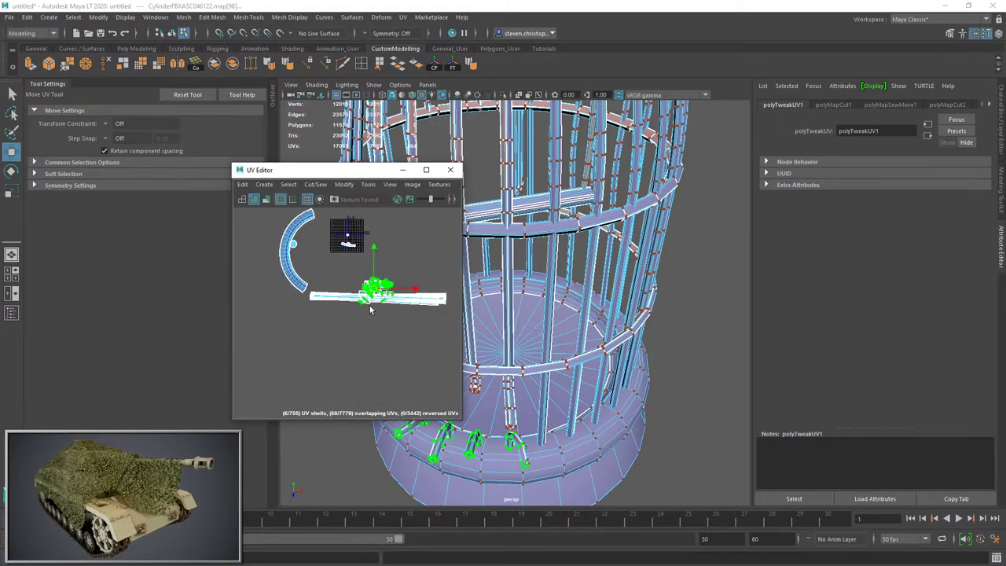
left_click_drag(371, 309, 385, 359)
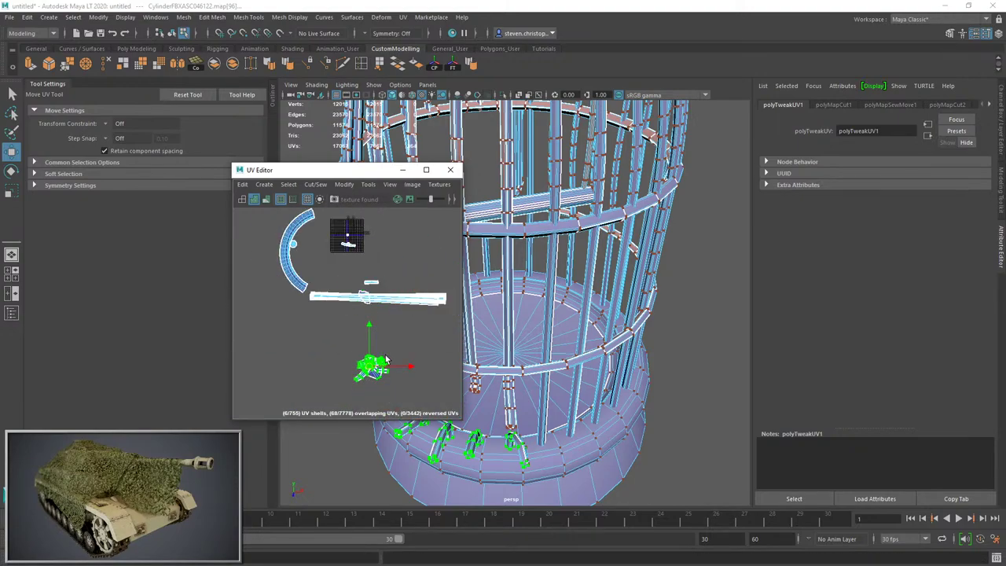
Pull the distorted polygon-shaped stub shell out of the overlapping stub shells into empty UV space.
scroll(385, 356, "up", 4)
key("f")
left_click(350, 362)
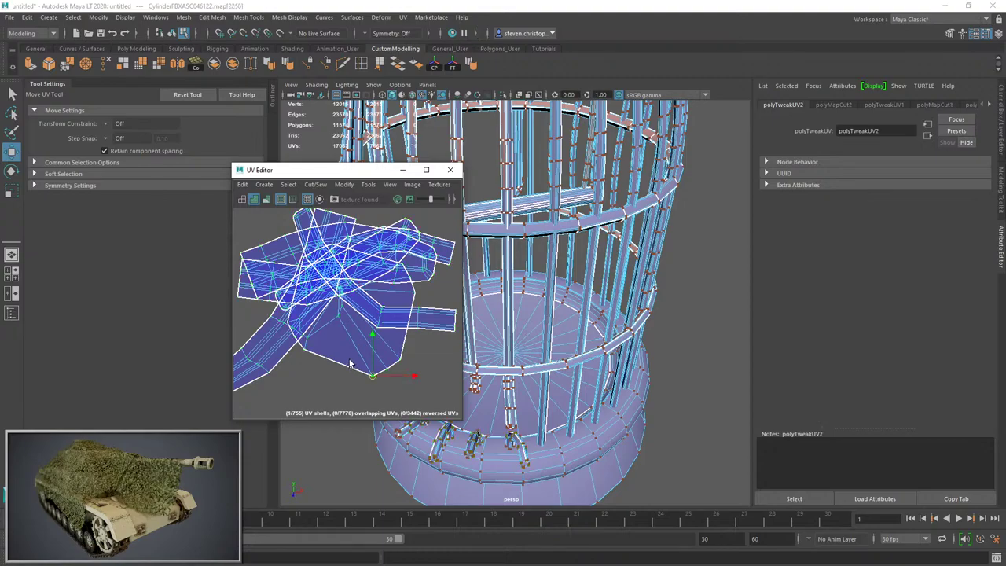
scroll(405, 369, "down", 3)
double_click(379, 352)
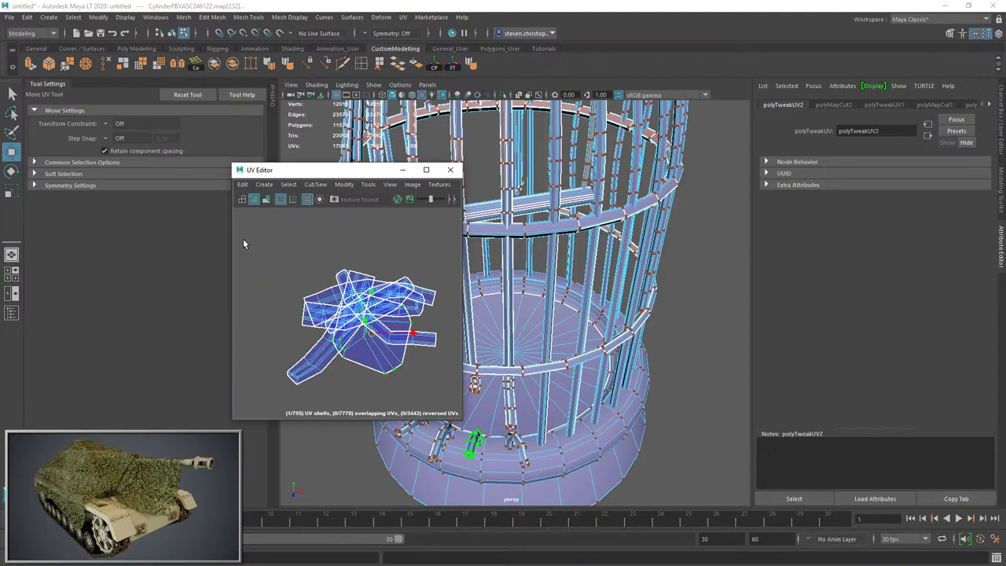
left_click_drag(372, 334, 240, 242)
middle_click_drag(299, 294, 398, 354, "alt")
scroll(370, 308, "up", 3)
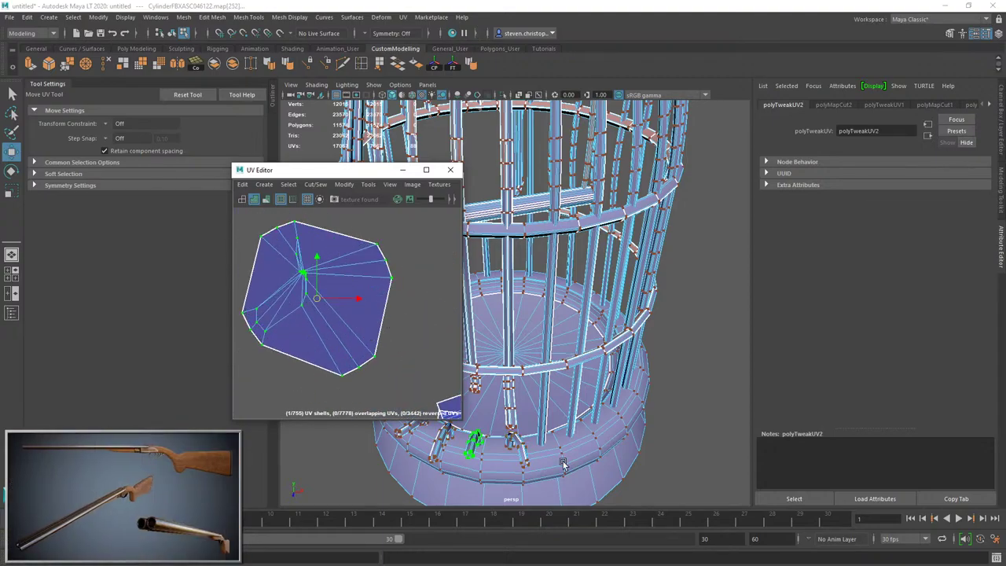
Examine the matching bent stub on the cage and compare its end edges with the distorted UV shell.
left_click_drag(563, 464, 571, 404, "alt")
scroll(571, 404, "up", 3)
scroll(599, 278, "down", 3)
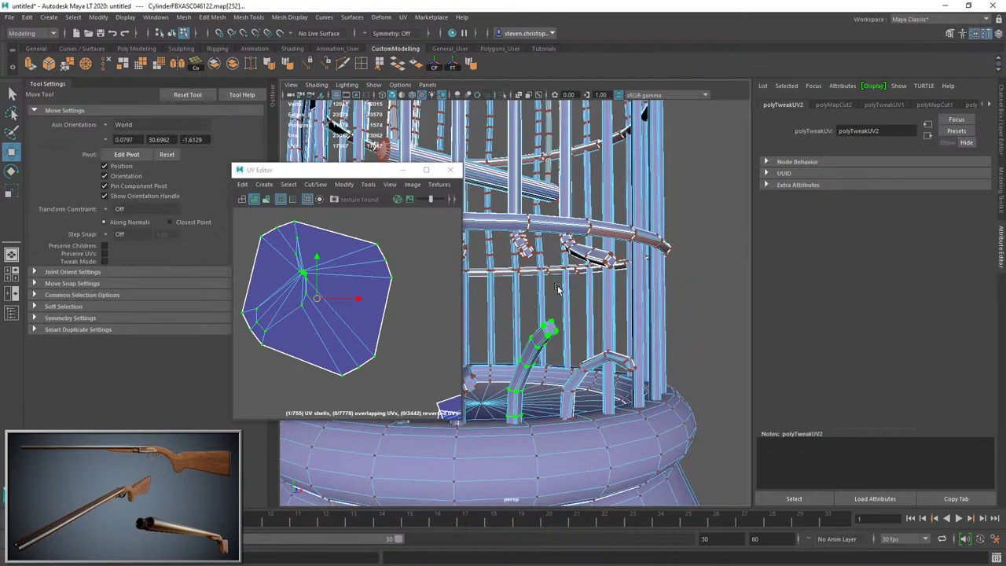
scroll(557, 290, "up", 2)
left_click(560, 353)
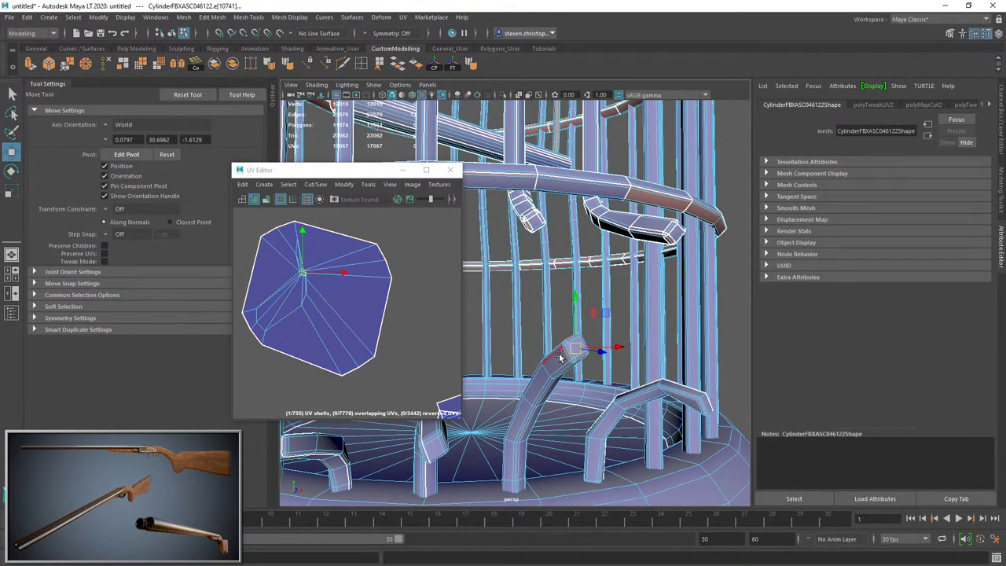
key("q")
left_click(566, 355)
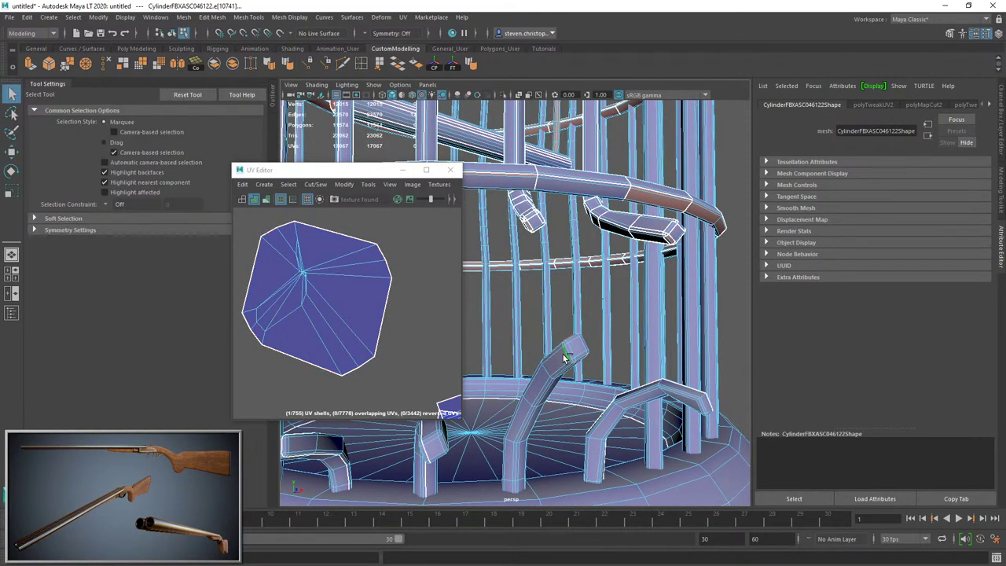
key("f")
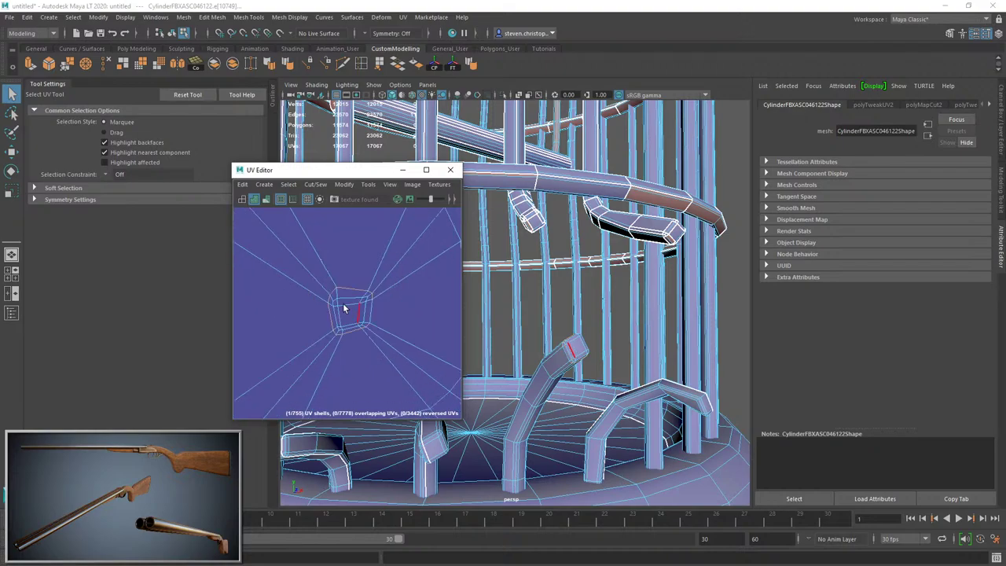
scroll(346, 310, "down", 10)
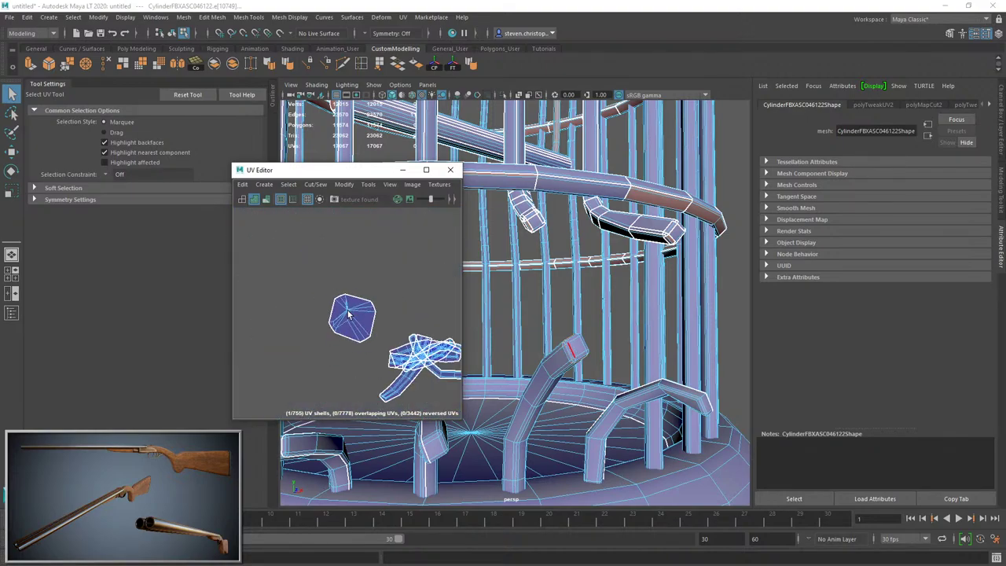
scroll(347, 316, "up", 15)
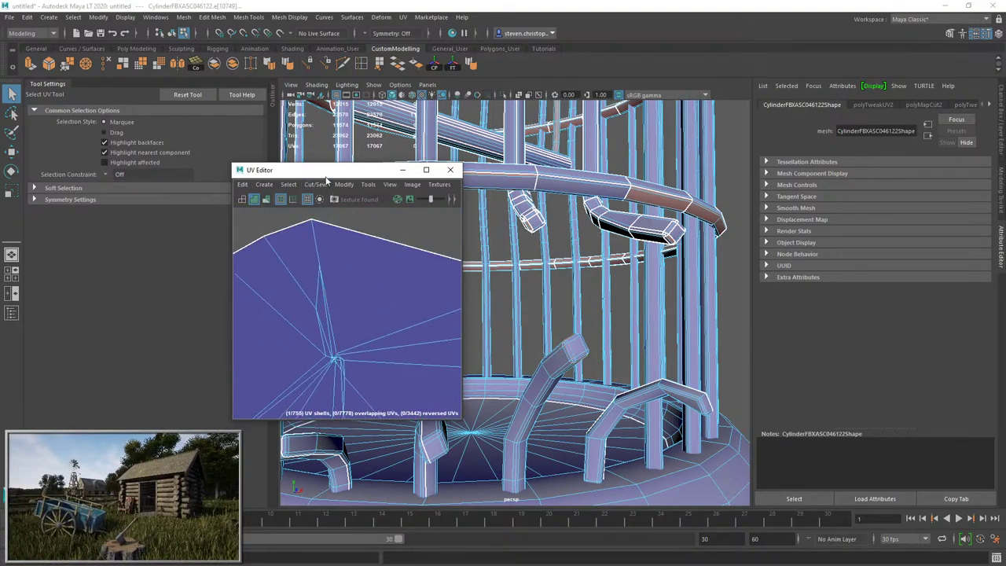
Cut the UVs along a lengthwise edge loop on the tall bent stub and unfold its shell into a strip.
left_click(555, 362)
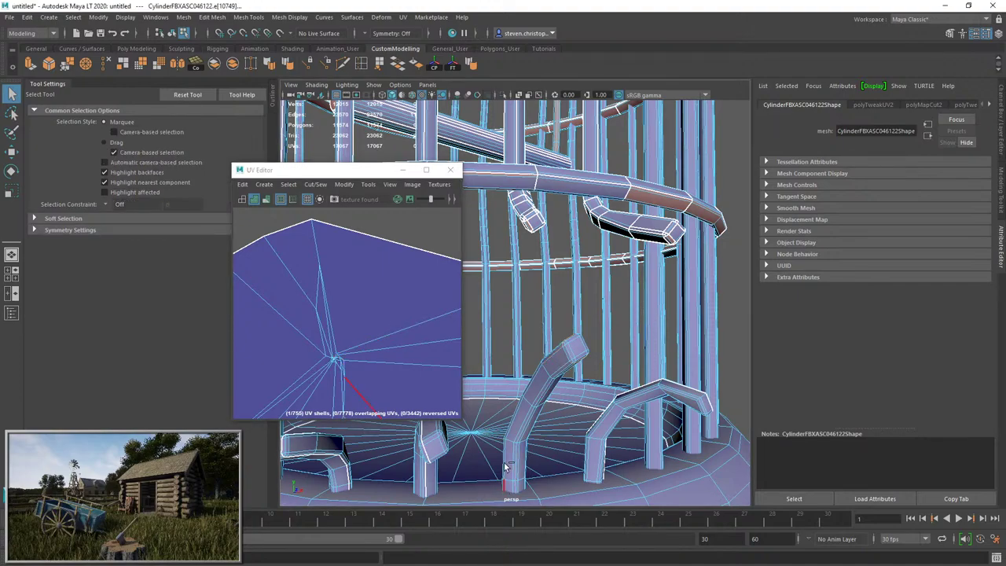
left_click(508, 489, "shift")
left_click(315, 184)
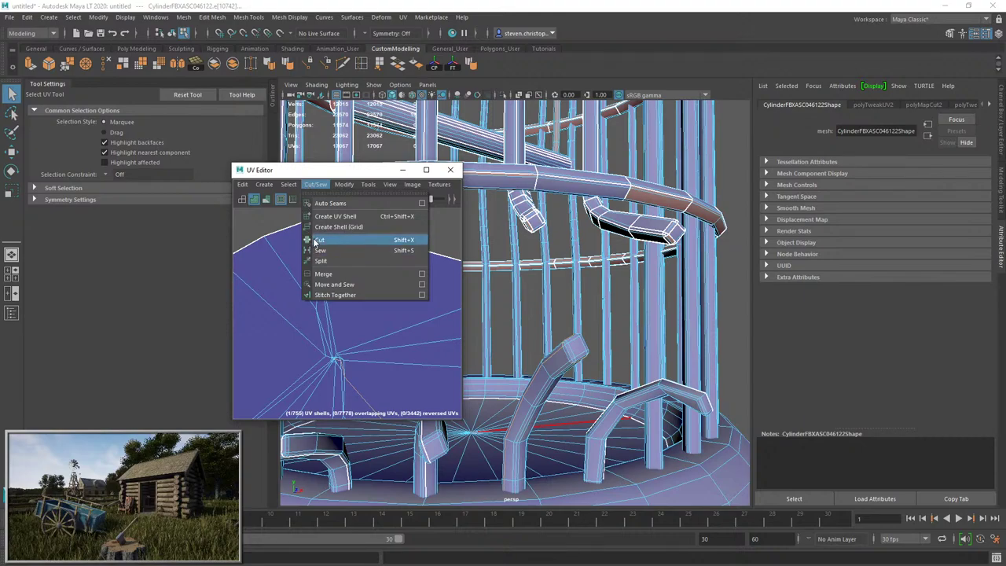
left_click(334, 239)
left_click(338, 359)
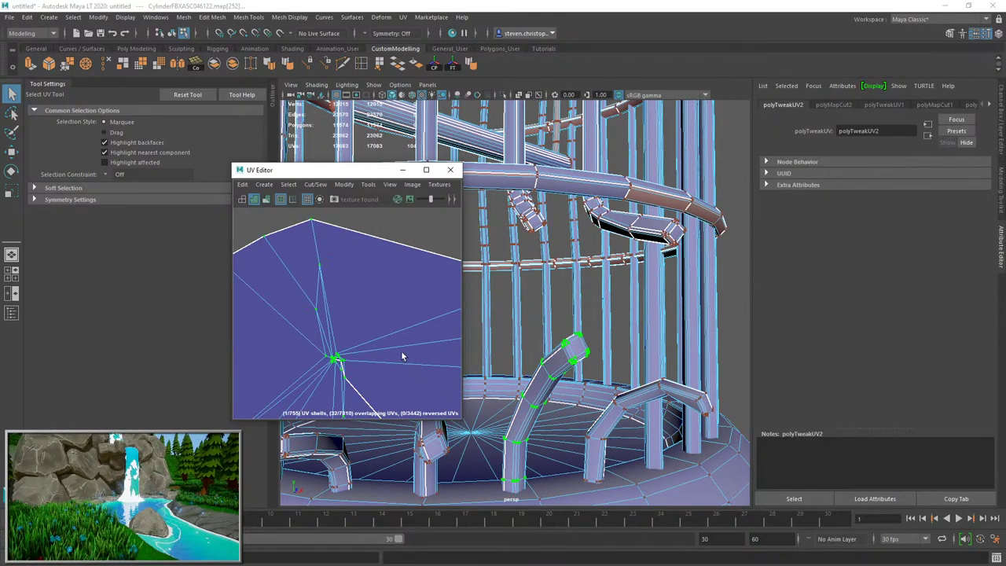
scroll(389, 350, "down", 5)
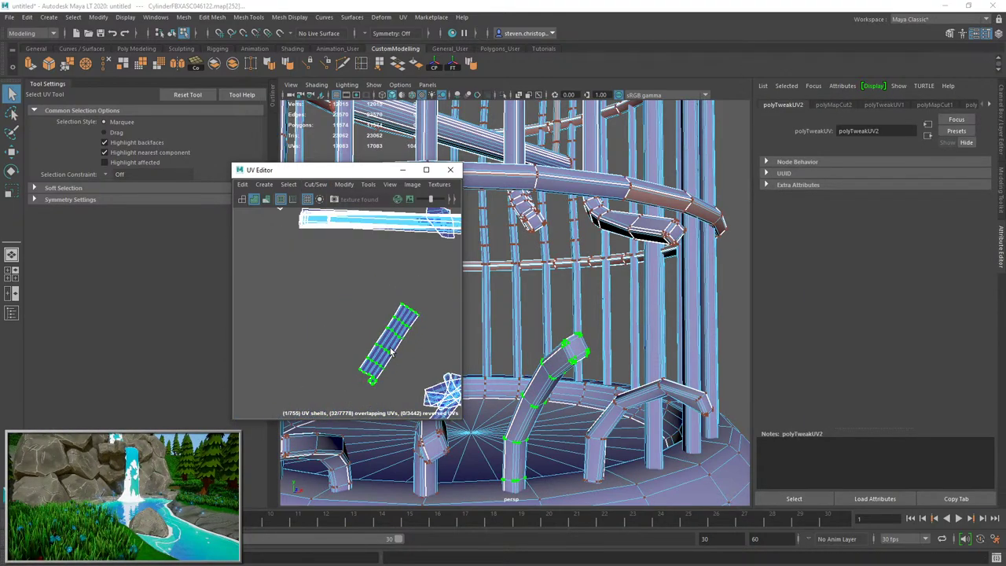
Select the faces of another bent stub and move its two UV shells away from the overlapping stub shells.
right_click_drag(551, 323, 551, 377)
double_click(626, 393)
key("f")
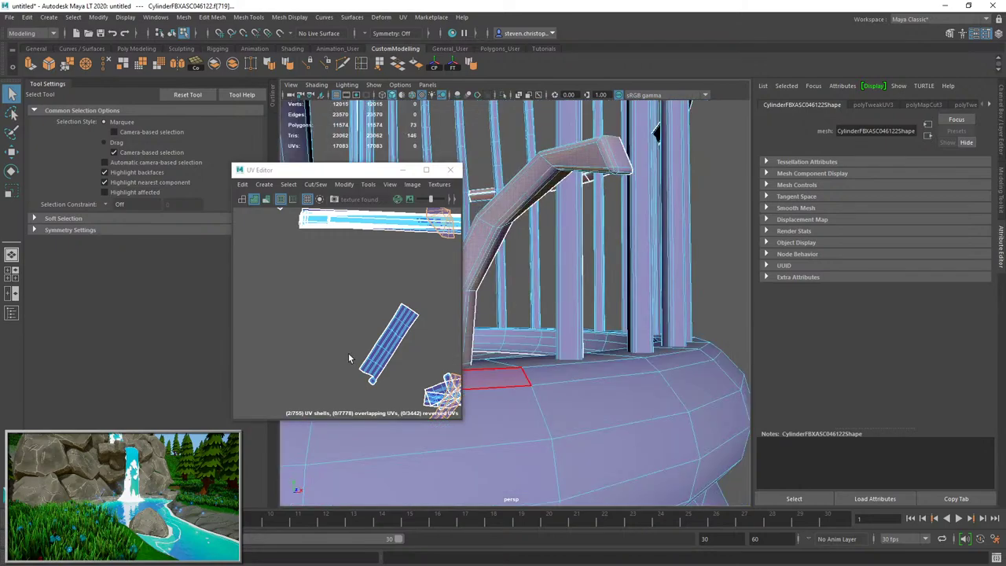
scroll(350, 359, "down", 6)
key("w")
scroll(369, 355, "up", 7)
scroll(346, 370, "down", 4)
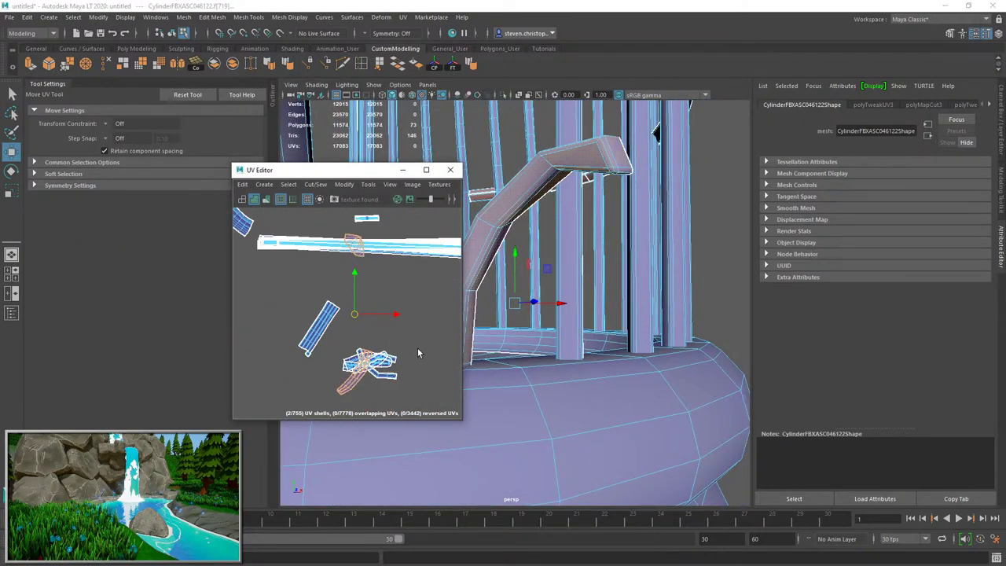
left_click_drag(354, 314, 418, 350)
middle_click_drag(418, 351, 359, 333, "alt")
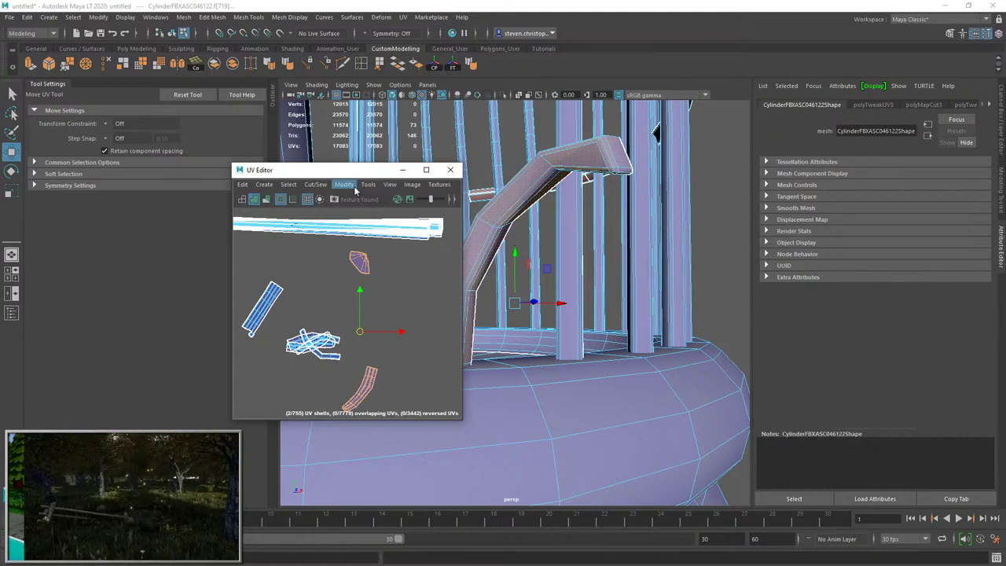
Unitize the UVs of the selected bent stub's faces.
left_click(355, 189)
left_click(363, 313)
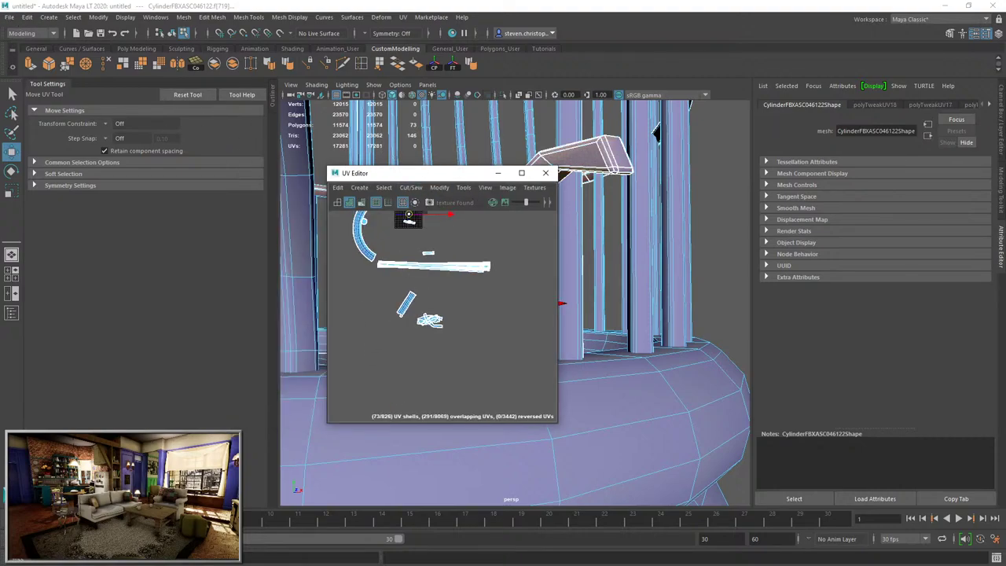
key("w")
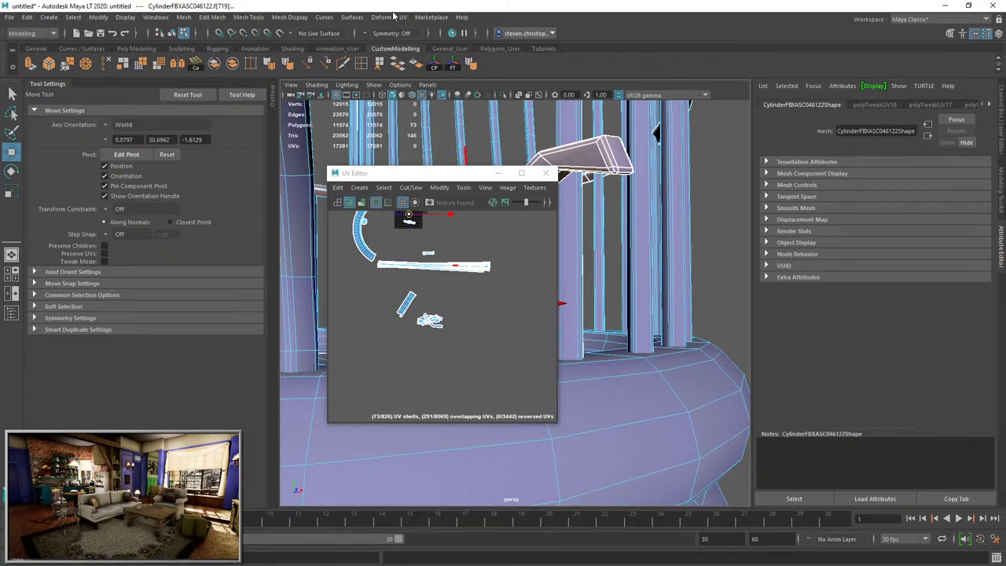
Save the scene as BirdCage.mlt in the BirdCage folder on the desktop, keeping the bent stub's faces selected.
left_click(10, 17)
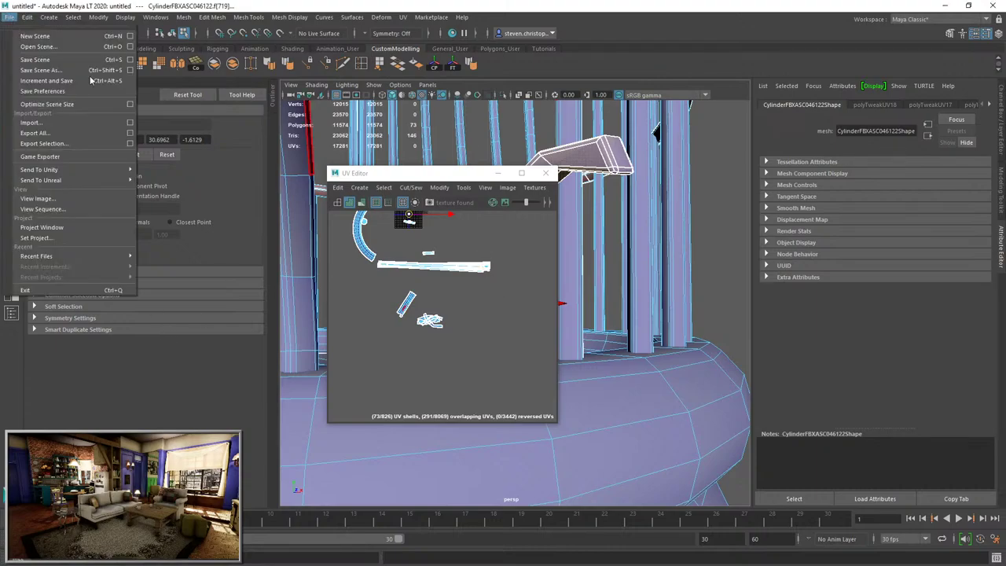
left_click(695, 229)
key("ctrl+z")
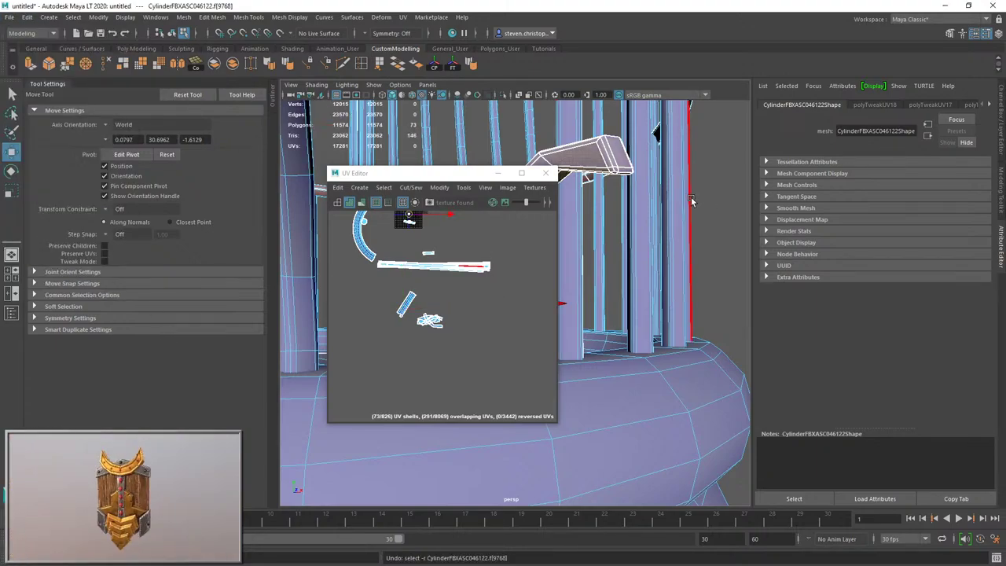
key("q")
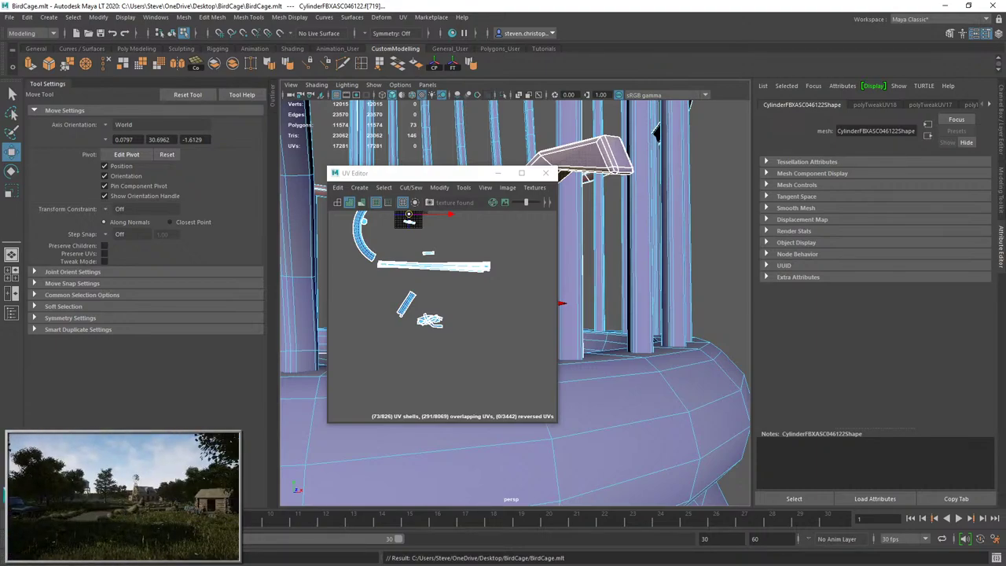
Convert the unitized stub's face selection to all of its edges.
scroll(445, 292, "up", 2)
key("f")
scroll(505, 305, "down", 5)
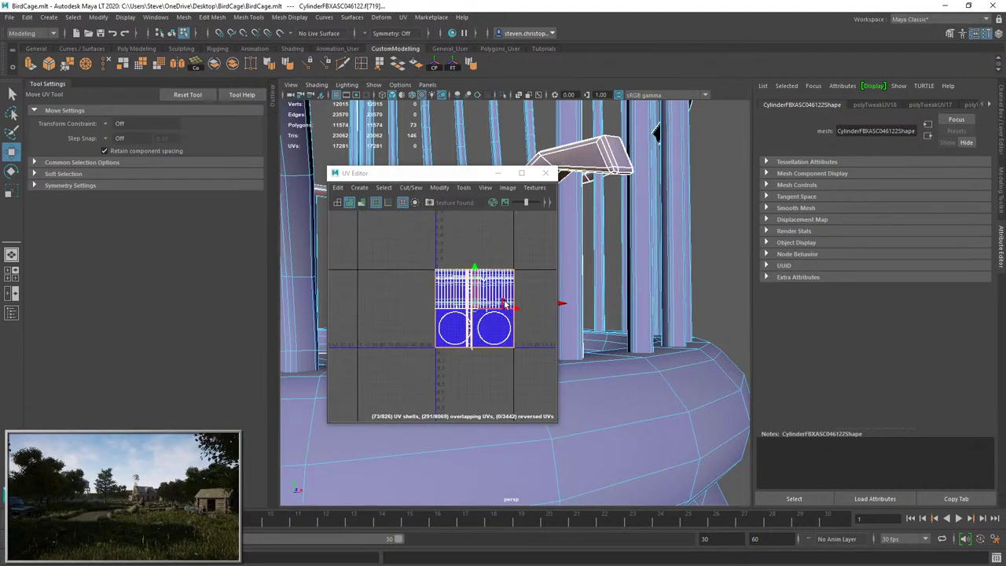
scroll(505, 306, "down", 3)
middle_click_drag(504, 305, 377, 249, "alt")
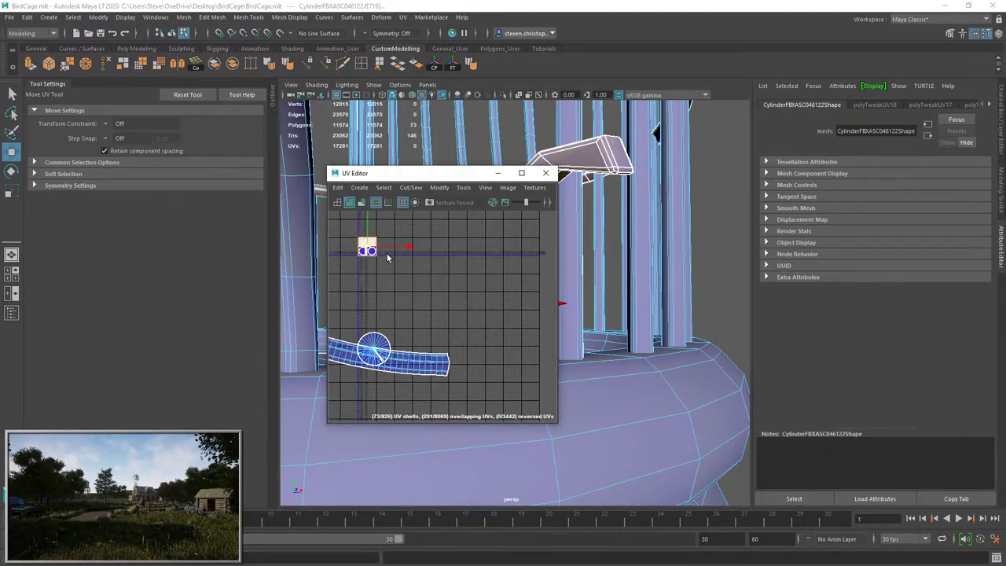
left_click(512, 375)
key("f")
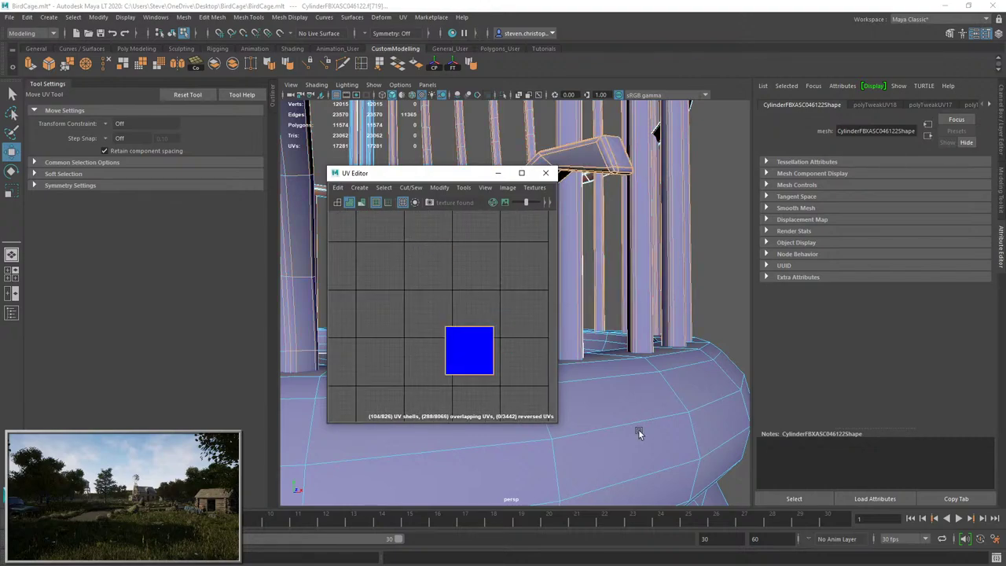
middle_click_drag(467, 252, 422, 221, "alt")
key("ctrl+z")
key("ctrl+z")
left_click(567, 171, "ctrl")
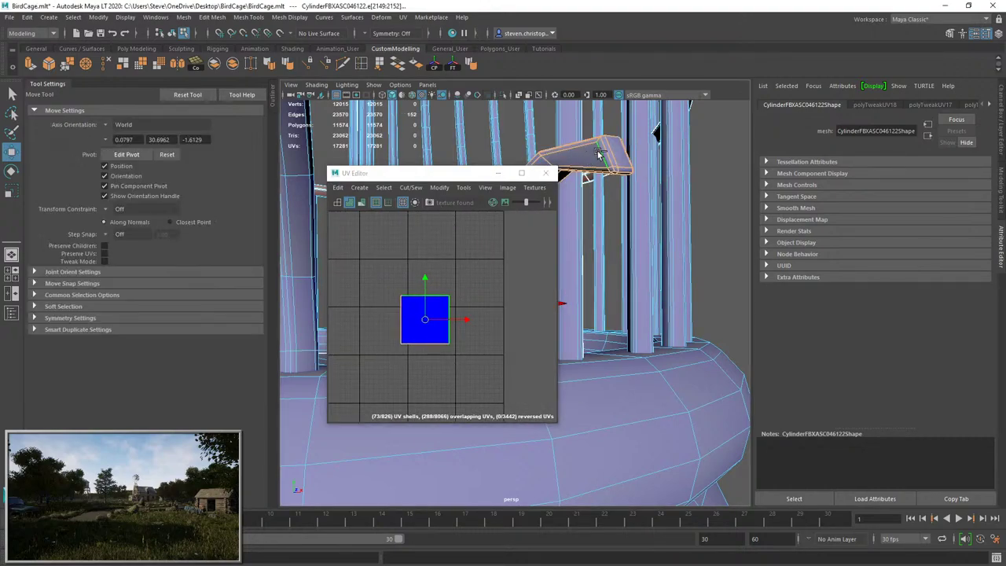
Deselect the seam edges around the bent stub's end cap and at its base, leaving its other edges selected.
left_click_drag(607, 167, 586, 198, "alt")
key("ctrl+z")
double_click(600, 220, "ctrl")
right_click_drag(586, 198, 437, 124, "alt")
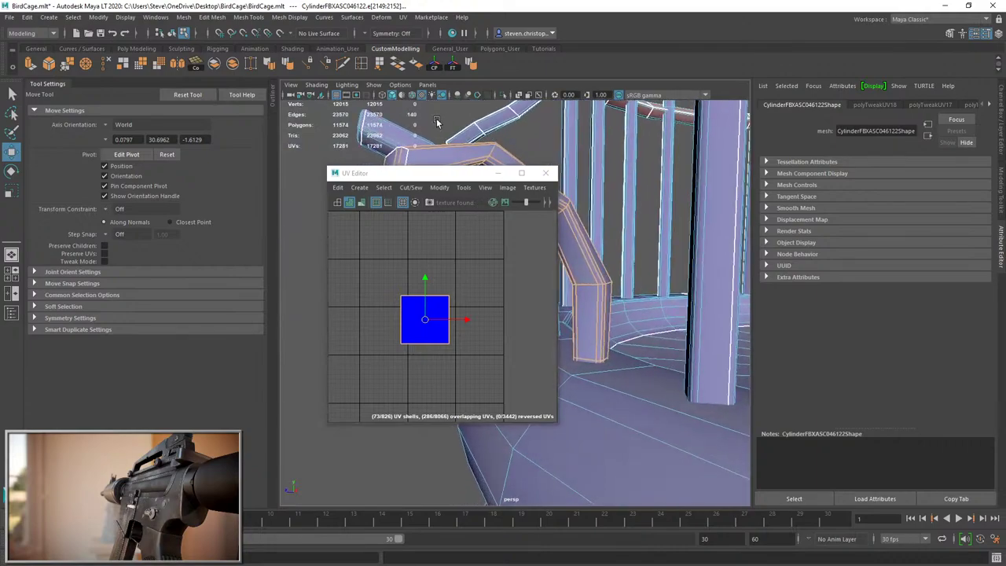
left_click_drag(438, 124, 667, 116, "alt")
left_click_drag(610, 130, 618, 213, "alt")
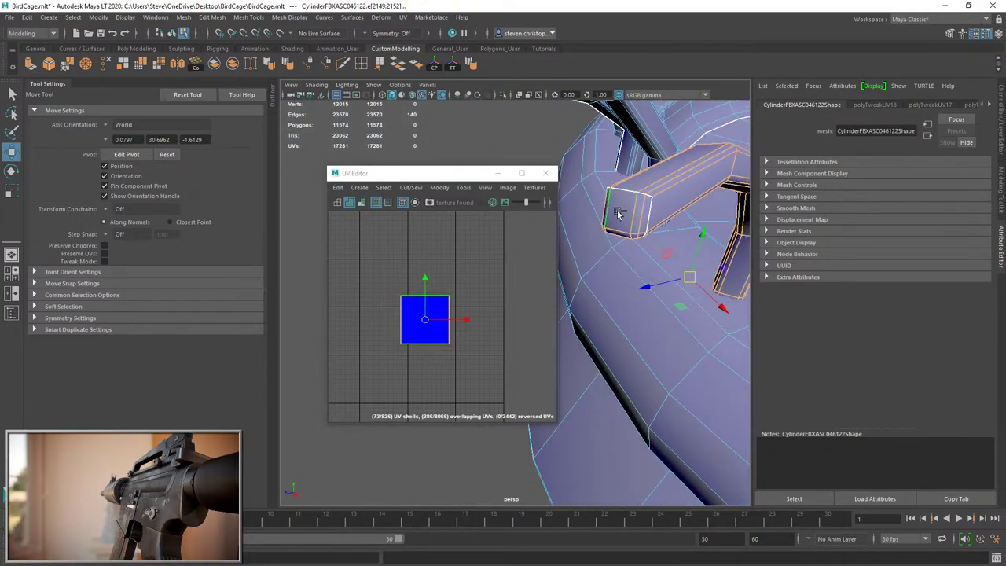
left_click(662, 177, "shift")
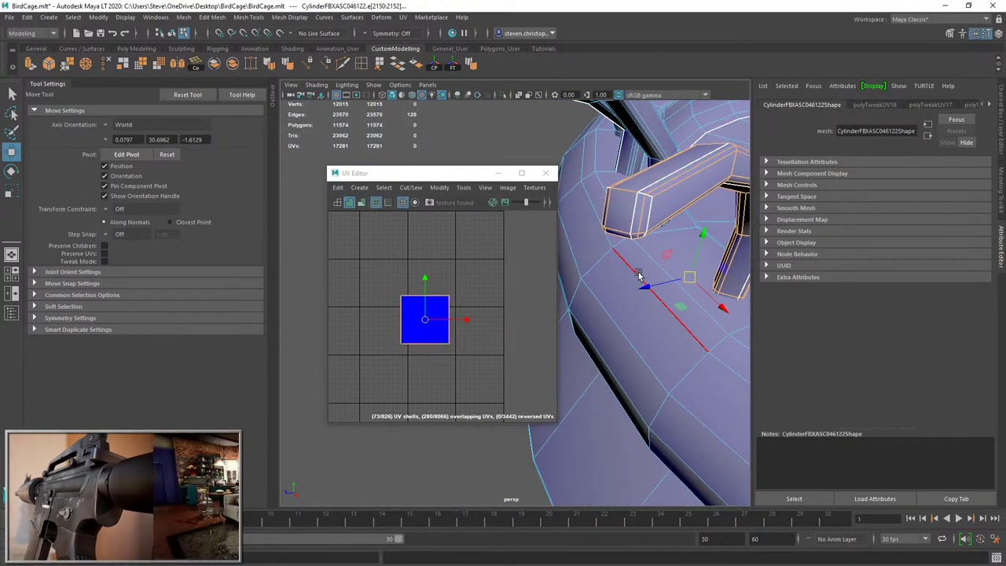
key("ctrl+z")
left_click_drag(645, 250, 652, 352, "alt")
left_click(625, 212, "ctrl")
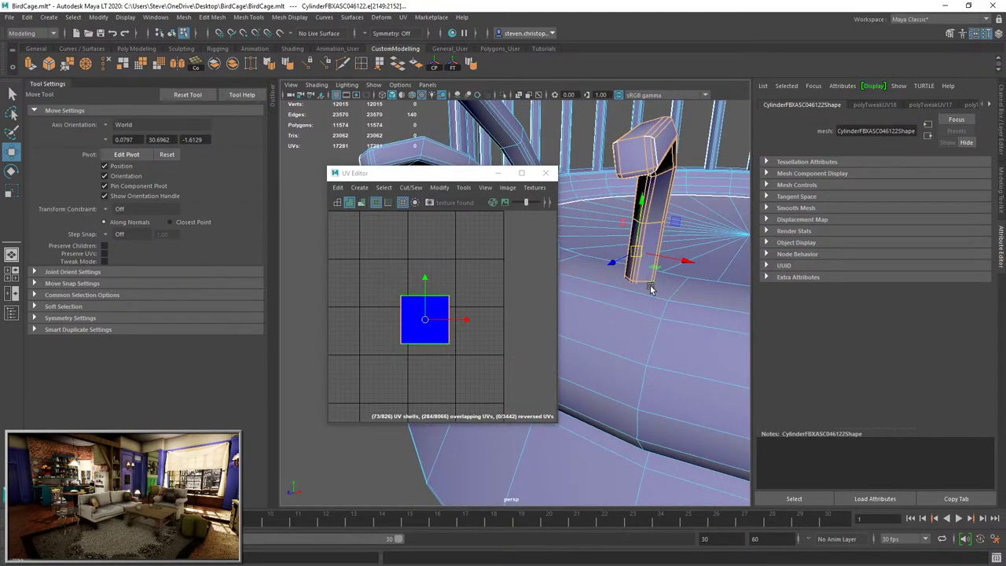
right_click_drag(651, 289, 555, 319, "alt")
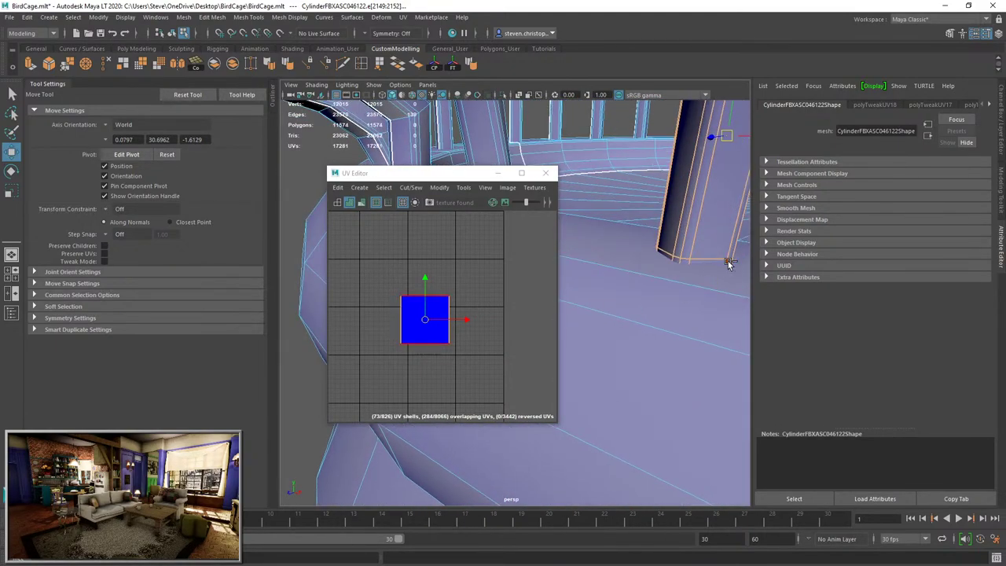
double_click(729, 262, "ctrl")
Join the selected edges with Move and Sew and unfold the stub's shell into a strip in empty UV space.
left_click(410, 187)
left_click(420, 289)
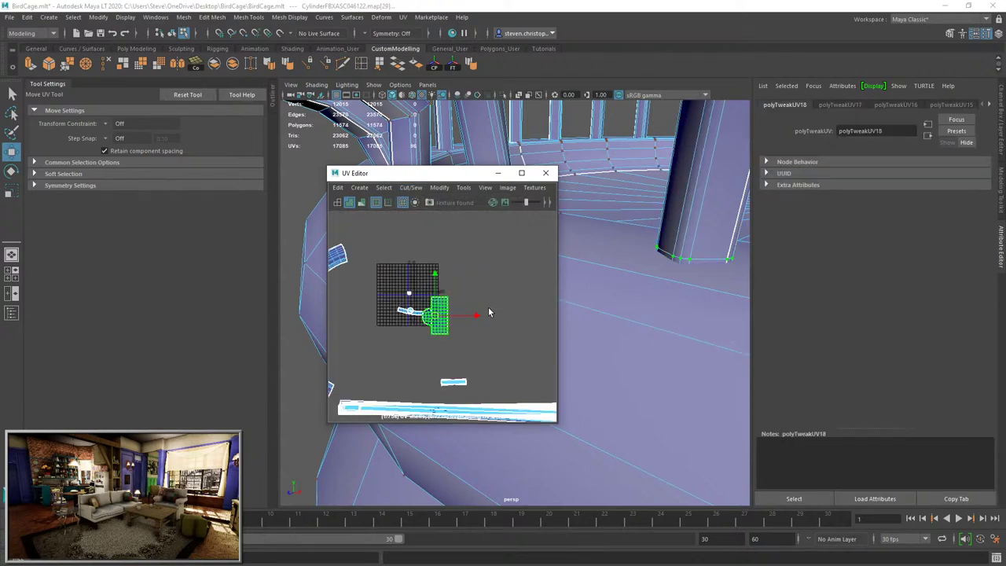
key("ctrl+u")
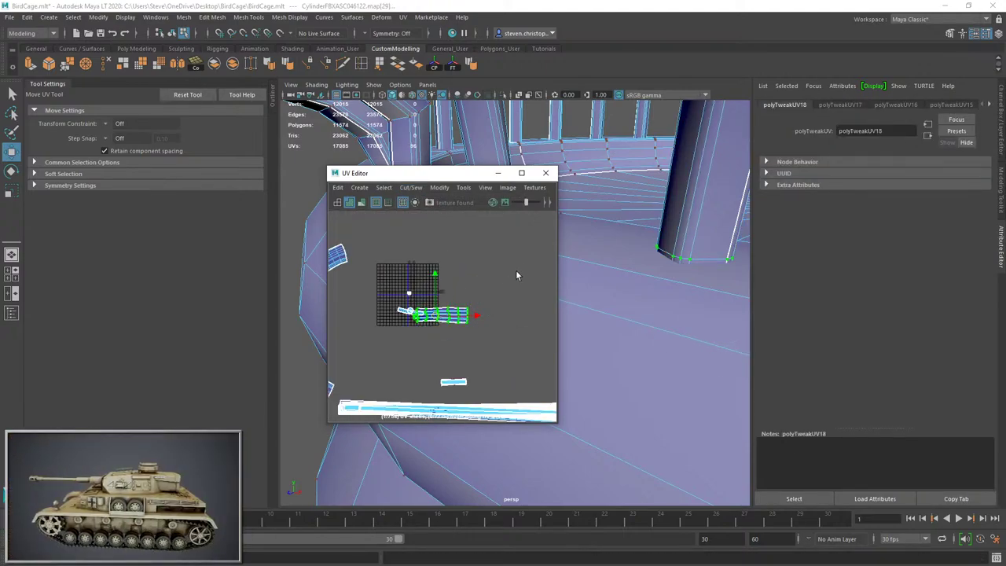
left_click_drag(516, 271, 521, 269)
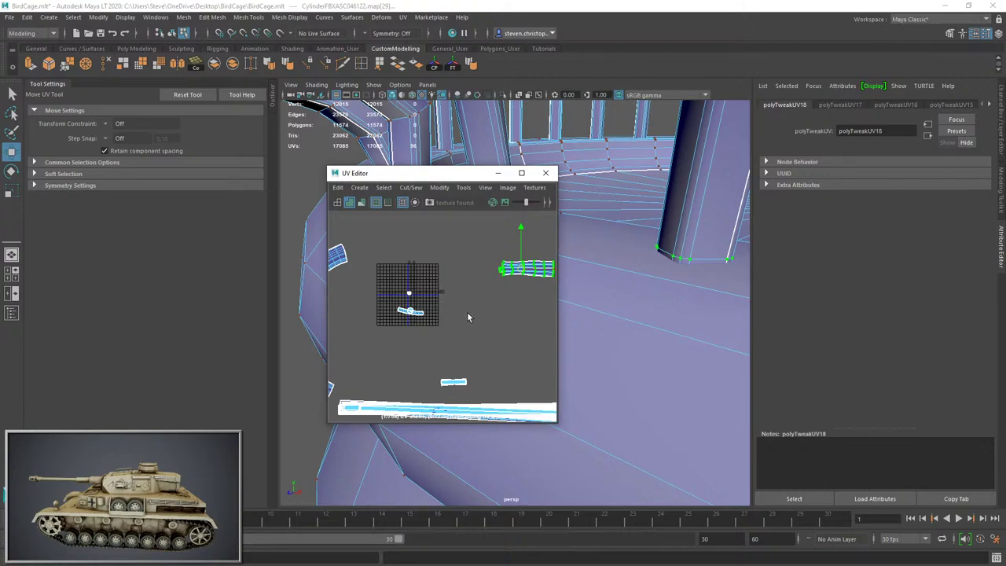
Inspect the bent stubs on the cage with smooth preview and return to the unsmoothed mesh.
right_click_drag(684, 241, 580, 238, "alt")
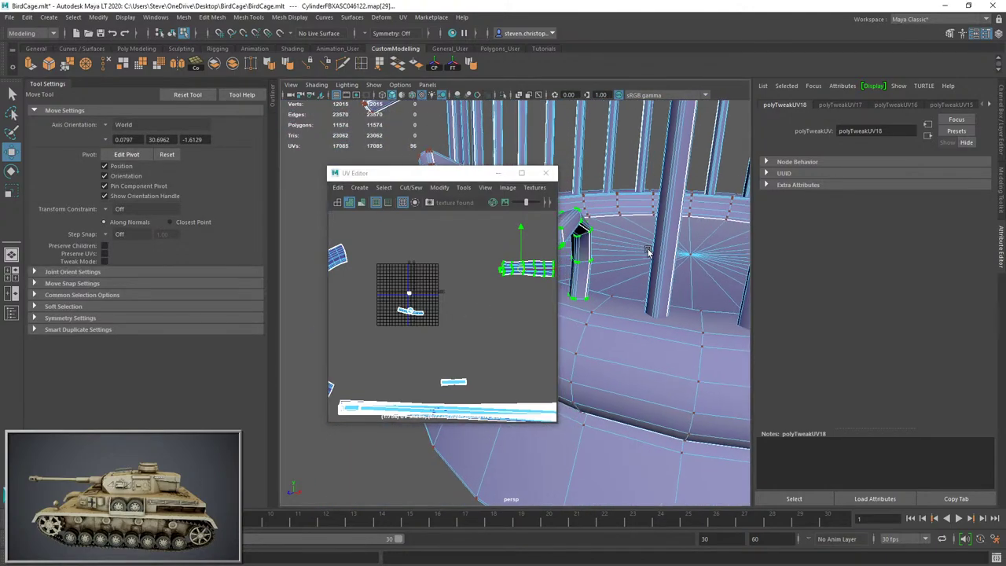
middle_click_drag(580, 239, 614, 235, "alt")
right_click_drag(639, 253, 641, 204)
key("3")
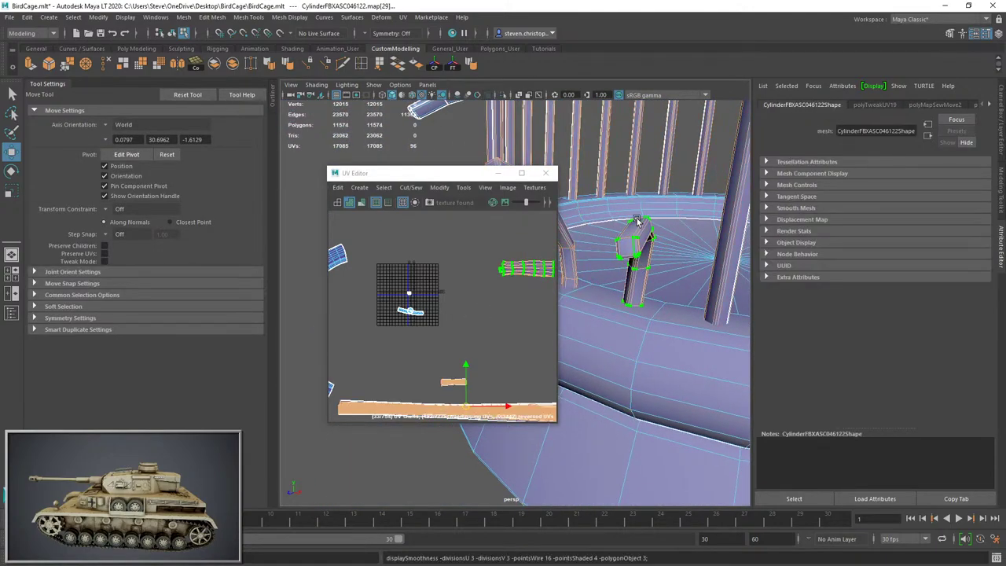
left_click_drag(639, 221, 620, 258, "alt")
right_click_drag(619, 258, 673, 190)
left_click(692, 157)
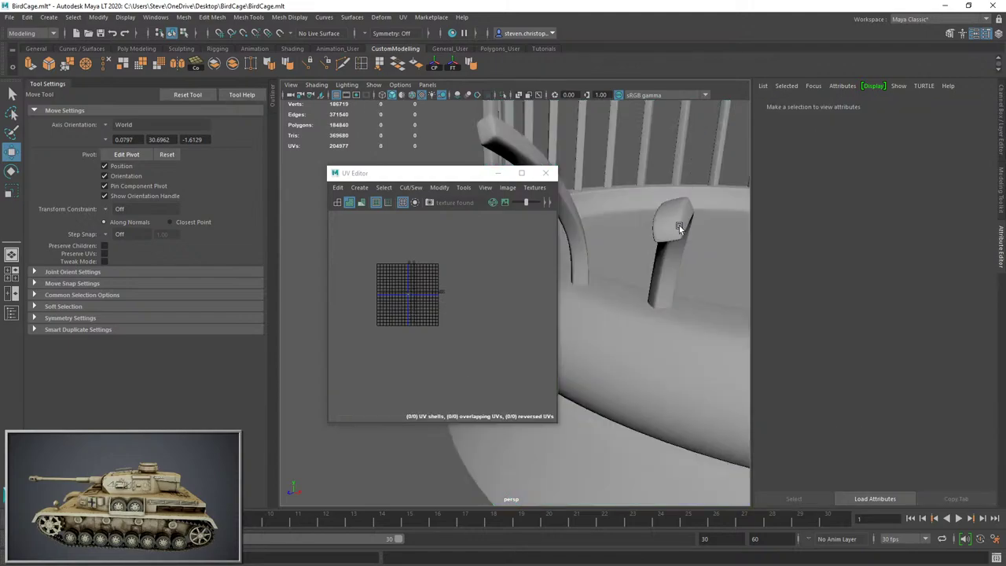
left_click(675, 240)
left_click(677, 180)
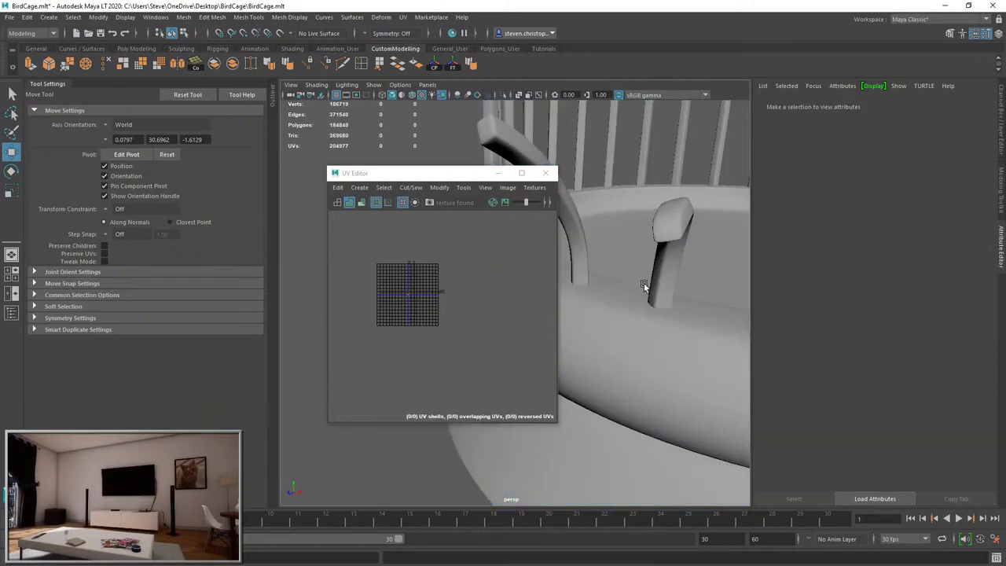
left_click_drag(647, 271, 683, 281, "alt")
left_click(597, 220)
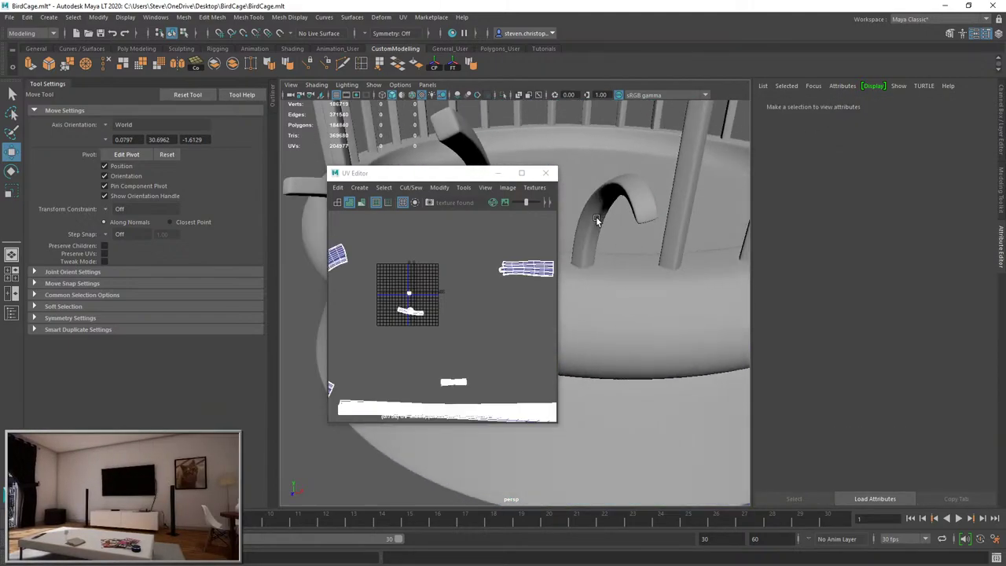
key("1")
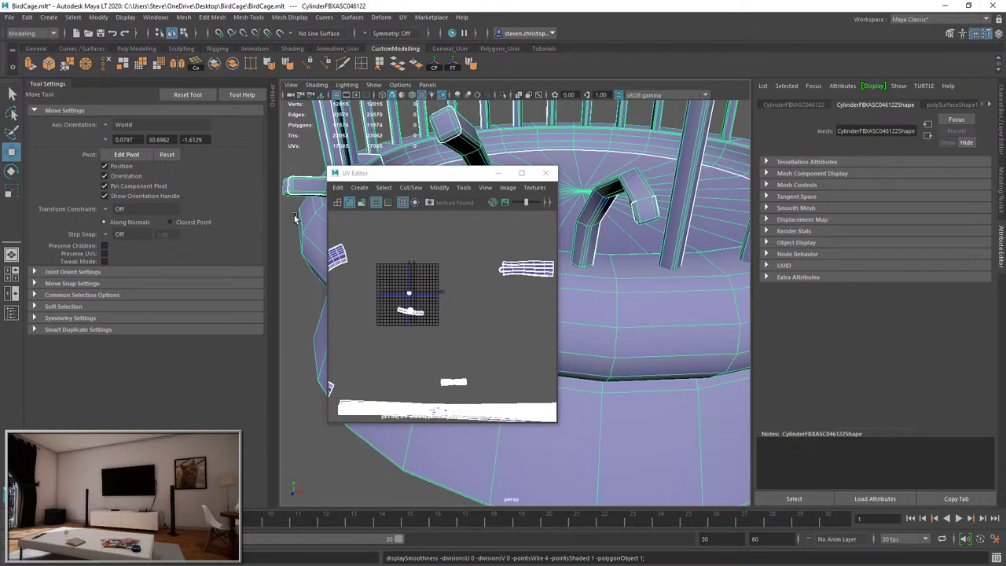
Move the UV Editor clear of the viewport and place the low bent stub's two UV shells below the remaining overlapping shells.
left_click(411, 188)
left_click(421, 171)
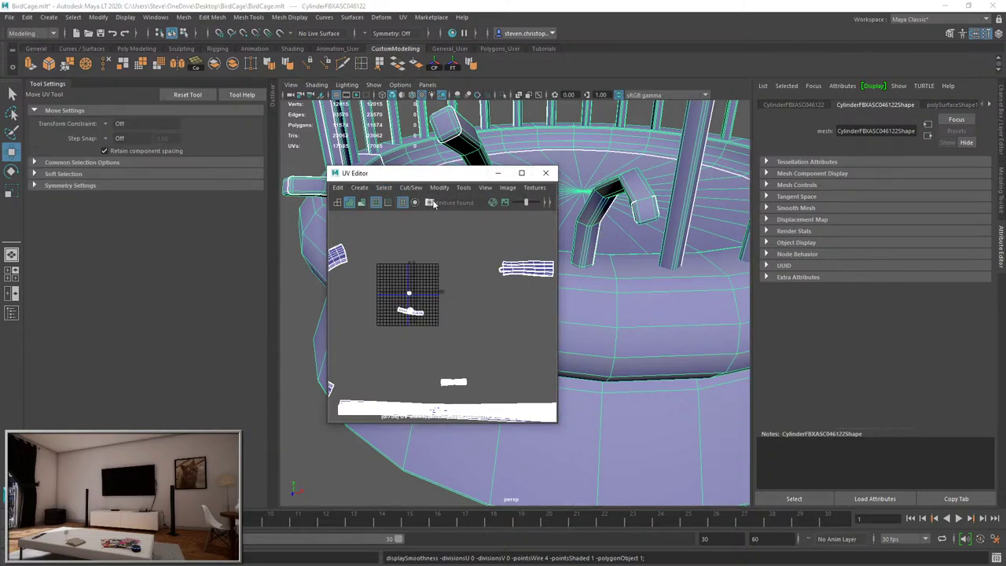
left_click_drag(447, 175, 927, 49)
right_click_drag(483, 138, 483, 167)
double_click(481, 164)
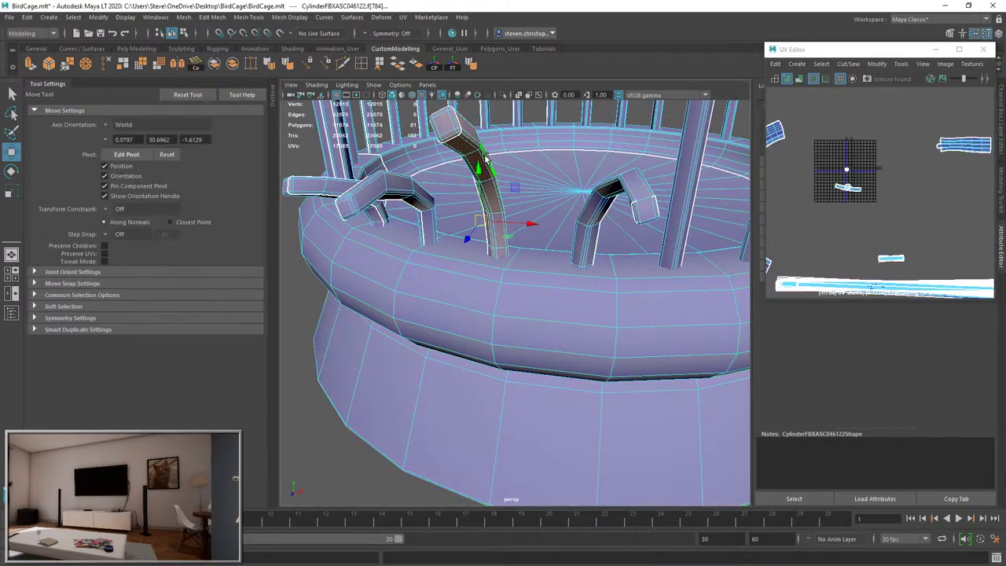
key("f")
key("f")
left_click(378, 248)
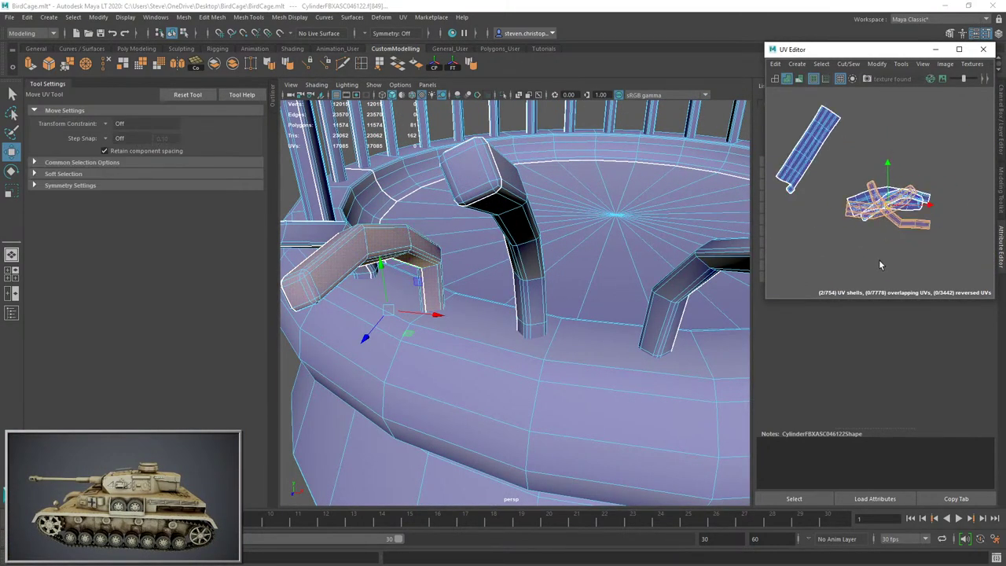
middle_click_drag(880, 262, 869, 312)
Select the edge loop around the low bent stub's end and examine its seams from both sides.
left_click_drag(373, 263, 550, 224, "alt")
right_click_drag(519, 223, 519, 192)
double_click(510, 220)
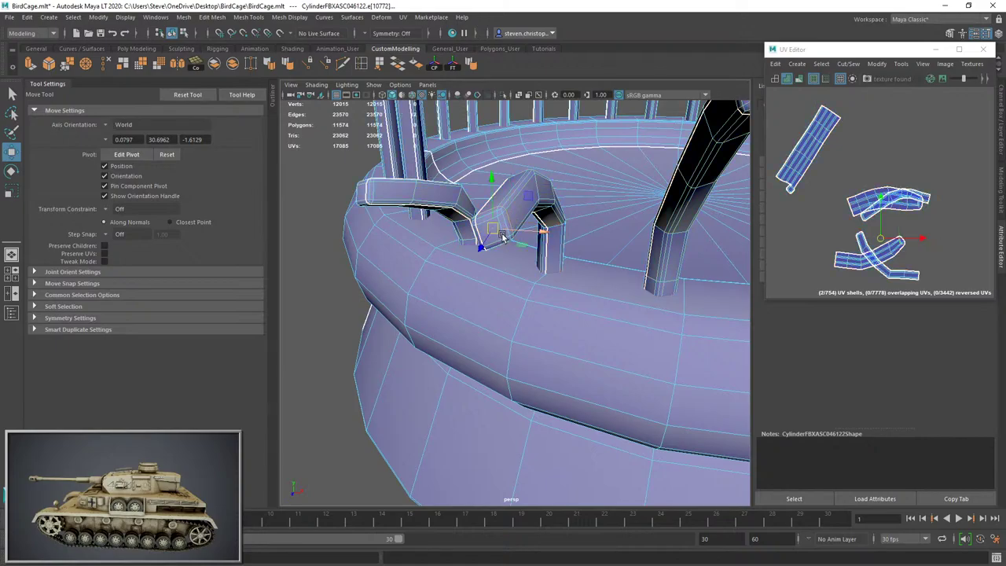
left_click_drag(506, 236, 525, 263, "alt")
right_click_drag(525, 262, 548, 294, "alt")
left_click_drag(548, 294, 563, 287, "alt")
middle_click_drag(531, 275, 557, 307, "alt")
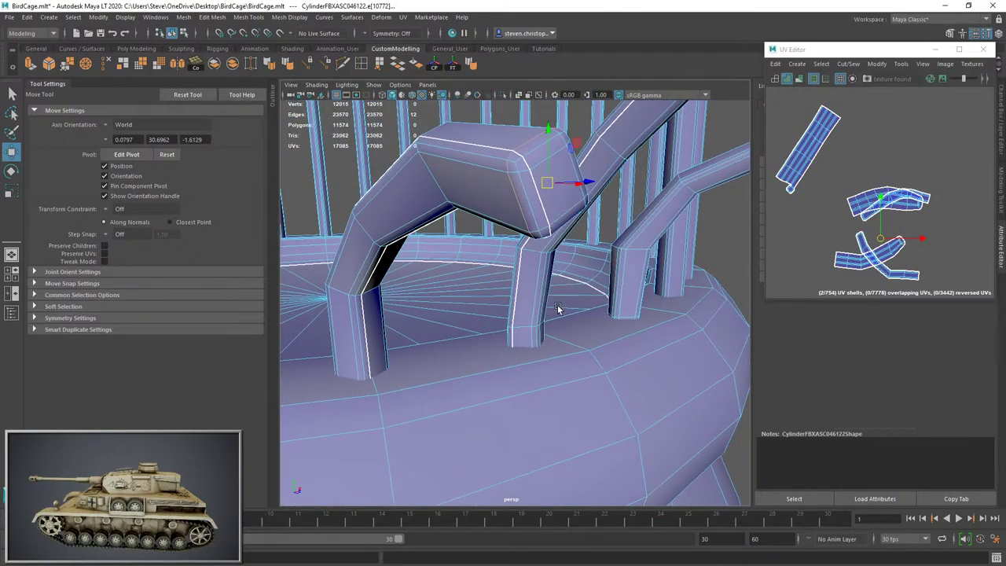
Compare individual lengthwise edges of the bent stub with their positions in the separated UV shells.
left_click(537, 193)
right_click_drag(537, 193, 389, 297, "alt")
left_click_drag(388, 297, 555, 281, "alt")
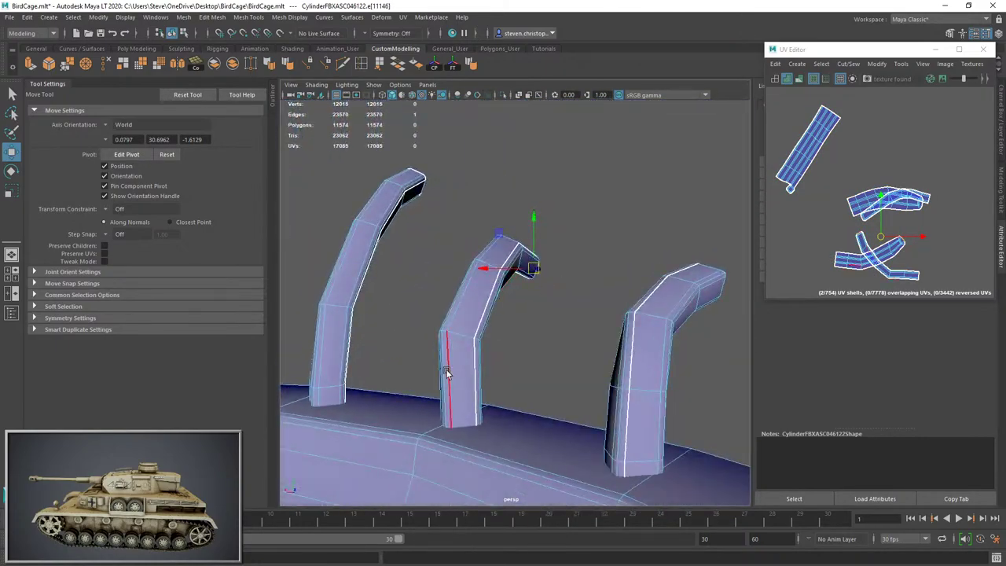
left_click(458, 377, "shift")
left_click_drag(461, 380, 490, 328, "alt")
key("ctrl+z")
left_click(490, 313)
right_click_drag(489, 312, 463, 368, "alt")
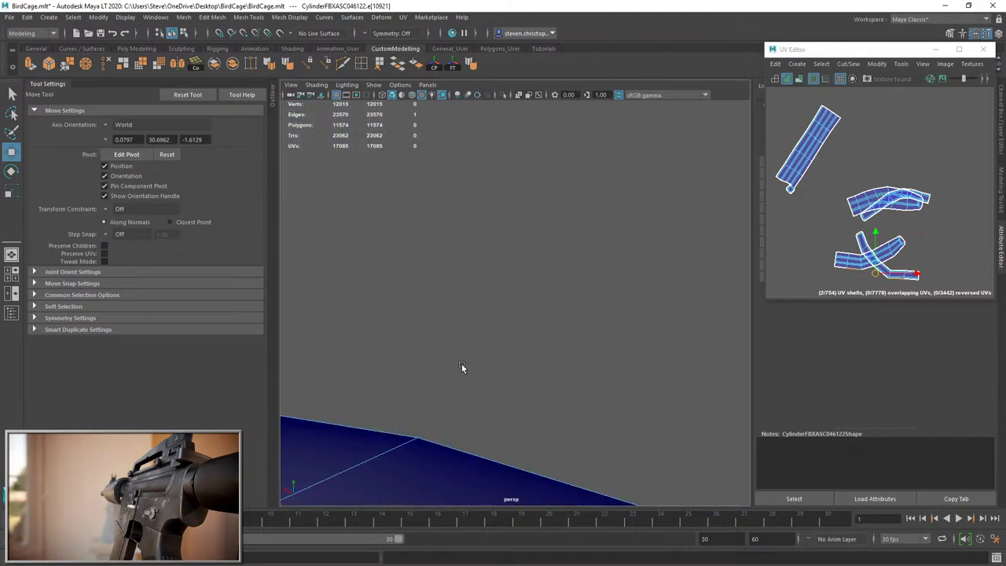
left_click_drag(463, 369, 519, 270, "alt")
right_click_drag(519, 269, 488, 275, "alt")
mouse_move(488, 275)
left_mouse_down("alt")
mouse_move(471, 245)
mouse_move(472, 265)
left_mouse_up("alt")
Select seam edges along the low bent stub and at its end, and join its UV shells with Move and Sew.
left_click(366, 317)
right_click_drag(367, 317, 438, 189, "alt")
left_click_drag(438, 189, 377, 353, "alt")
right_click_drag(377, 354, 324, 345, "alt")
double_click(430, 206, "shift")
left_click_drag(412, 269, 480, 217, "alt")
left_click(496, 182)
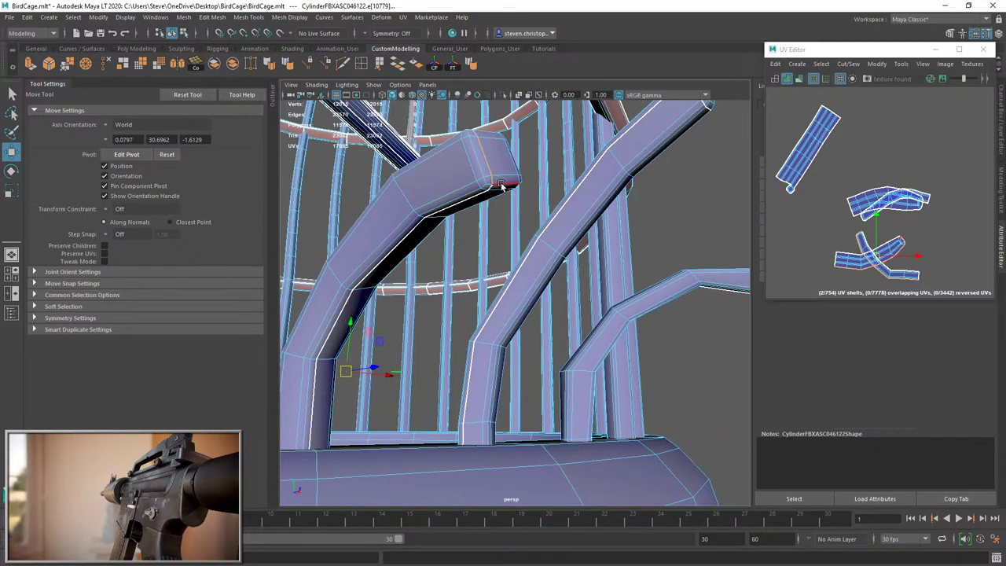
left_click(848, 63)
left_click(856, 165)
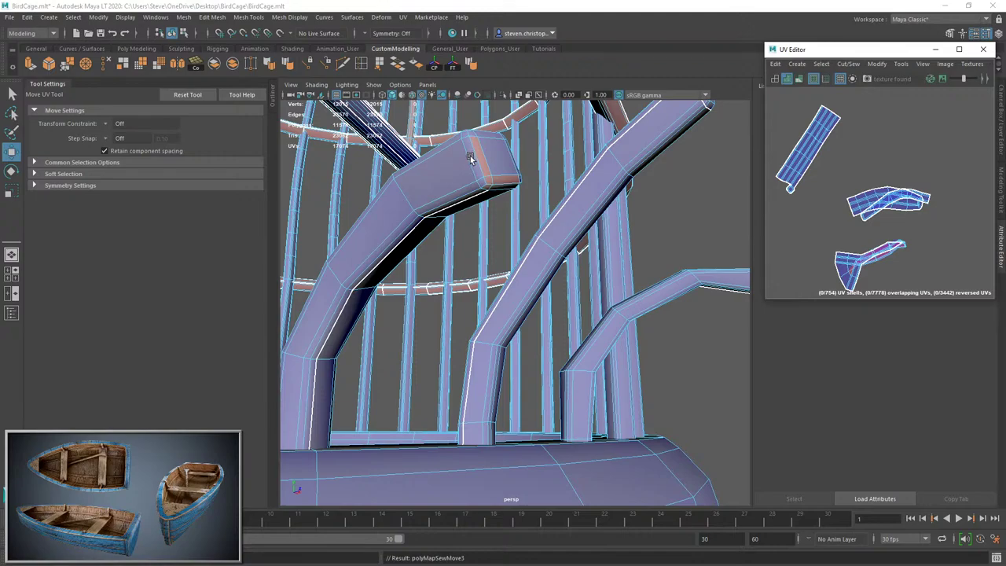
Select the edges around the low bent stub's end cap and cut the UVs along them.
left_click(476, 167)
key("w")
left_click(479, 181)
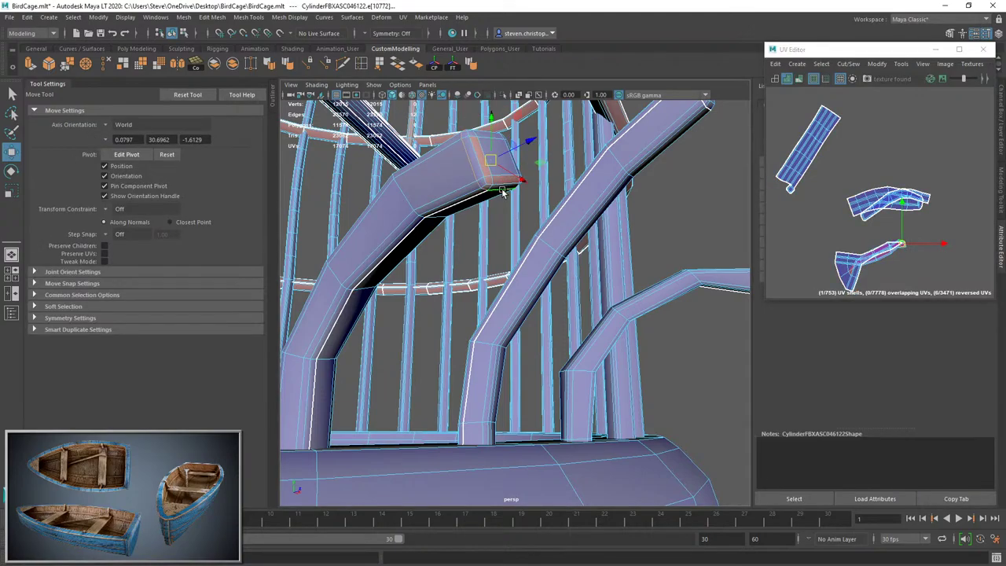
left_click(504, 192)
left_click_drag(566, 208, 586, 220, "alt")
left_click(854, 63)
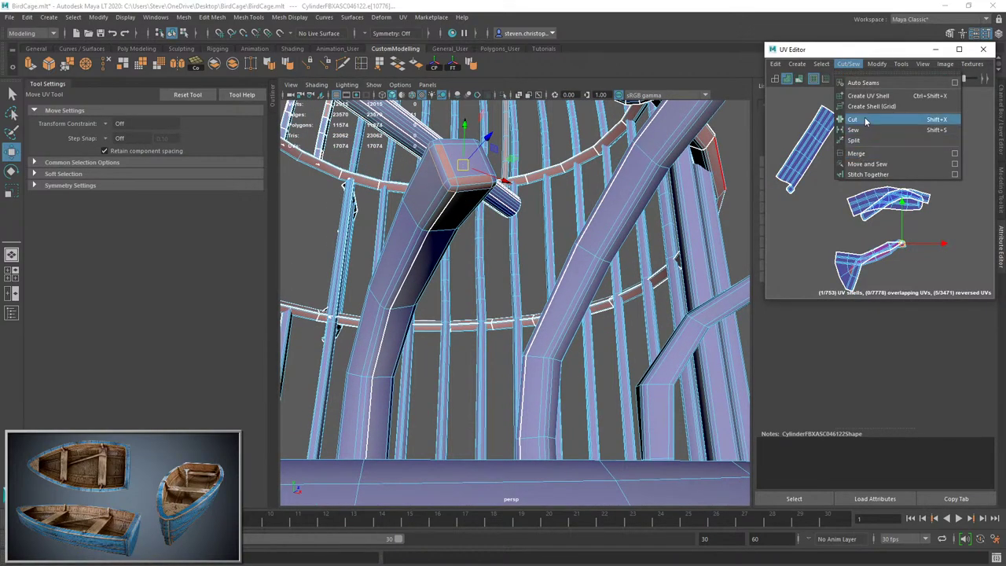
left_click(857, 124)
Unfold the low bent stub's UV shell and move it aside, clear of the remaining overlapping shells.
right_click_drag(926, 249, 930, 250)
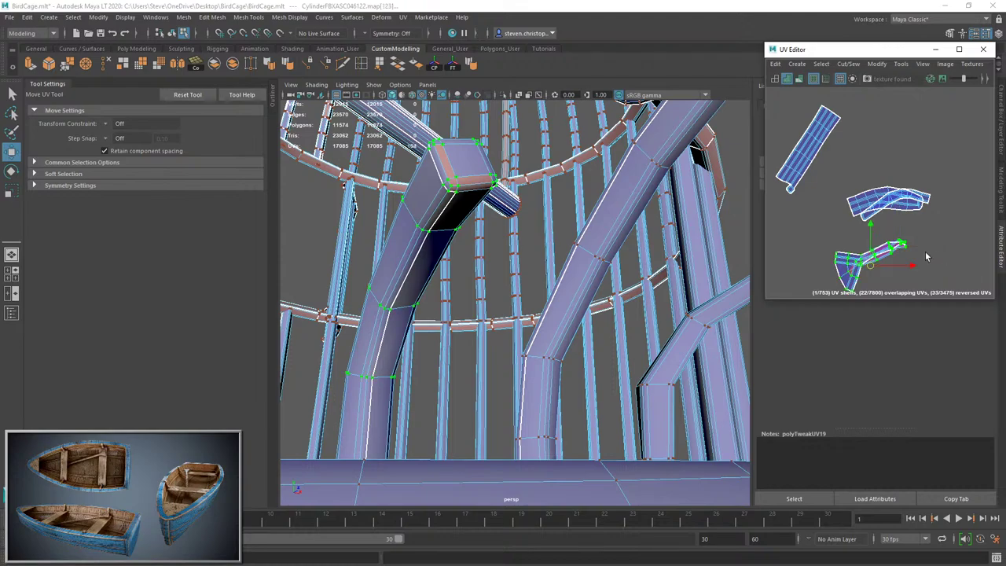
key("ctrl+u")
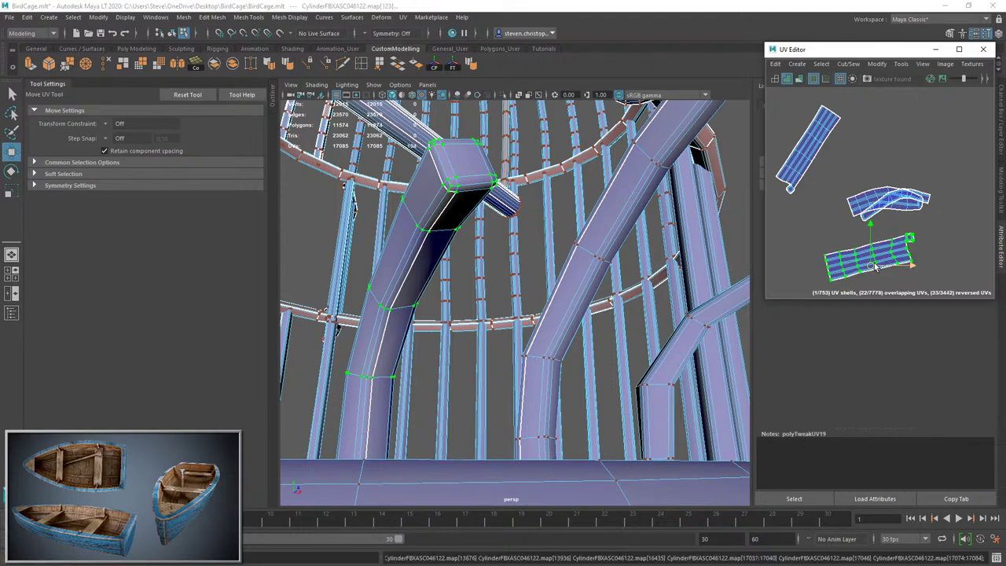
left_click_drag(805, 288, 743, 312)
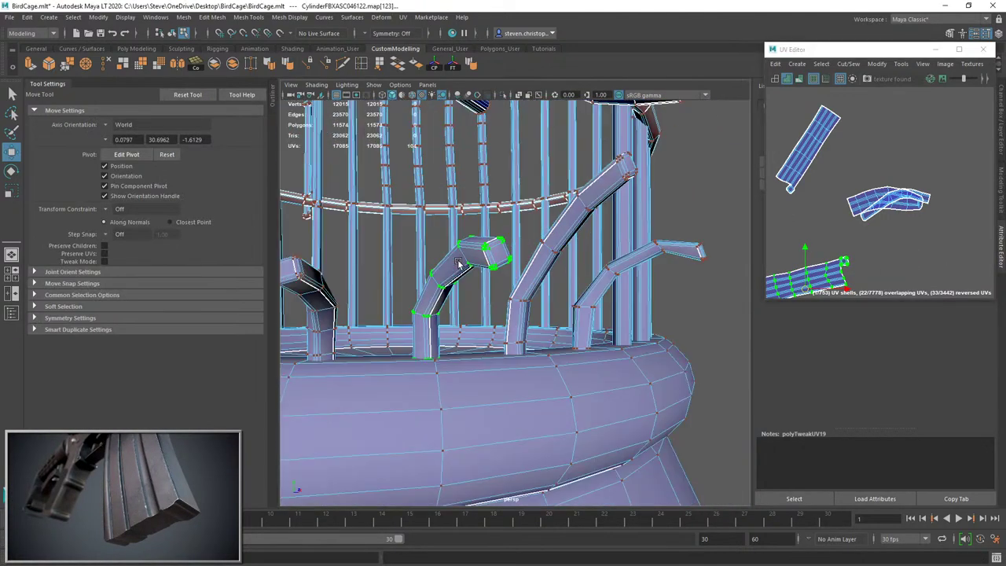
Select the remaining bent stub that has overlapping shells and unitize its UVs.
left_click(504, 286)
key("f")
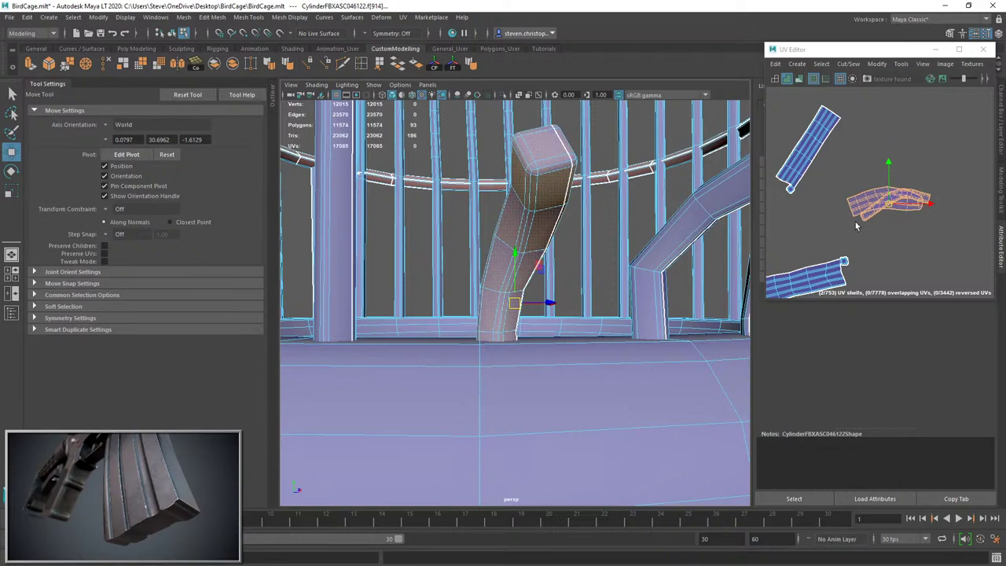
left_click(879, 63)
left_click(885, 187)
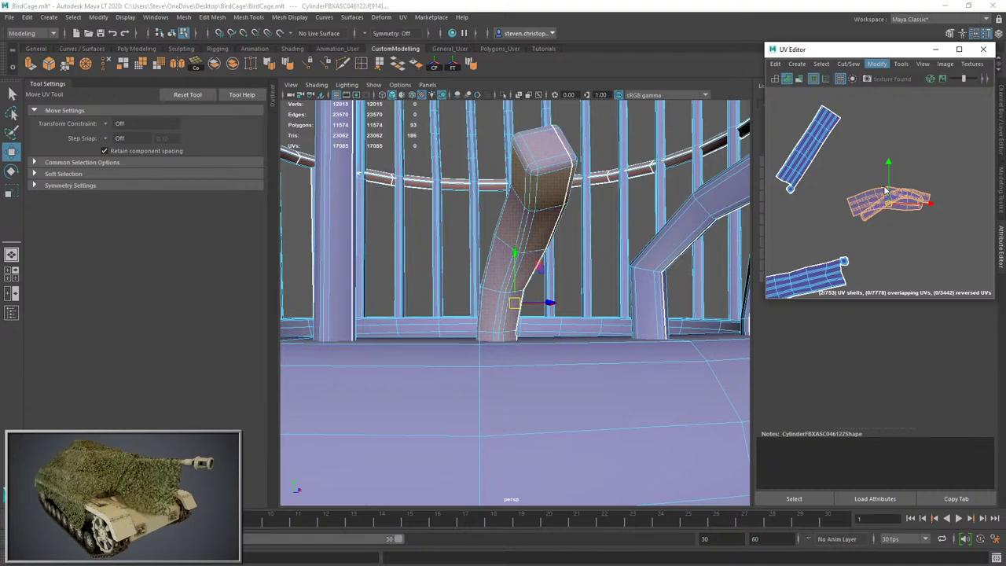
Move the bent stub's unitized UVs into empty space beside the other shells stacked near the origin.
scroll(885, 188, "down", 2)
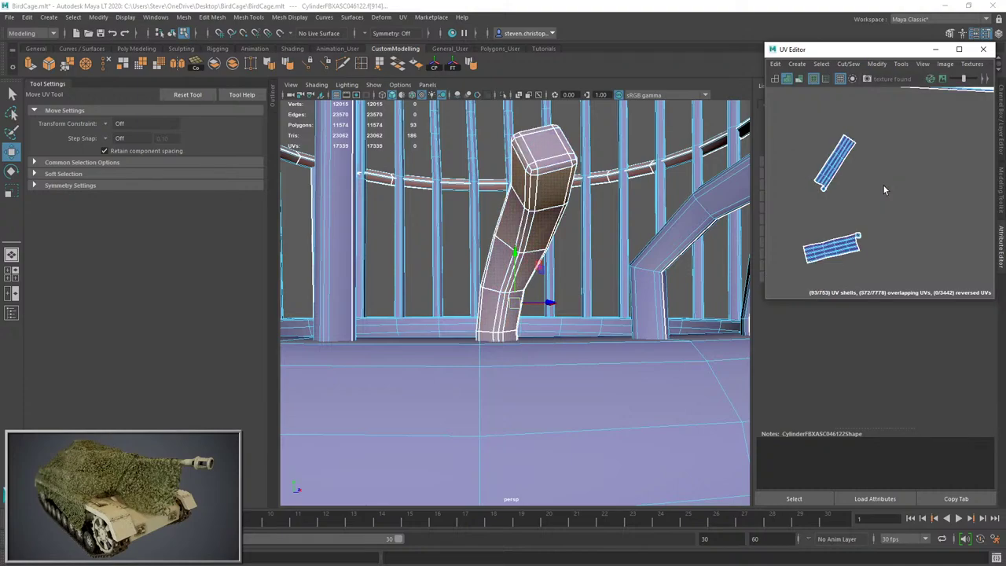
key("f")
scroll(811, 194, "down", 5)
scroll(723, 139, "down", 5)
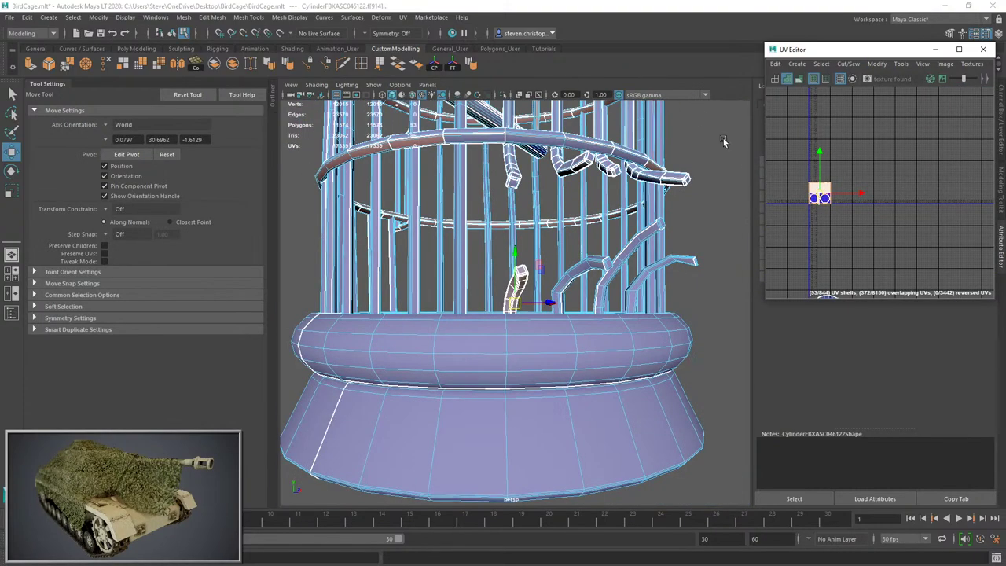
left_click_drag(822, 191, 909, 218)
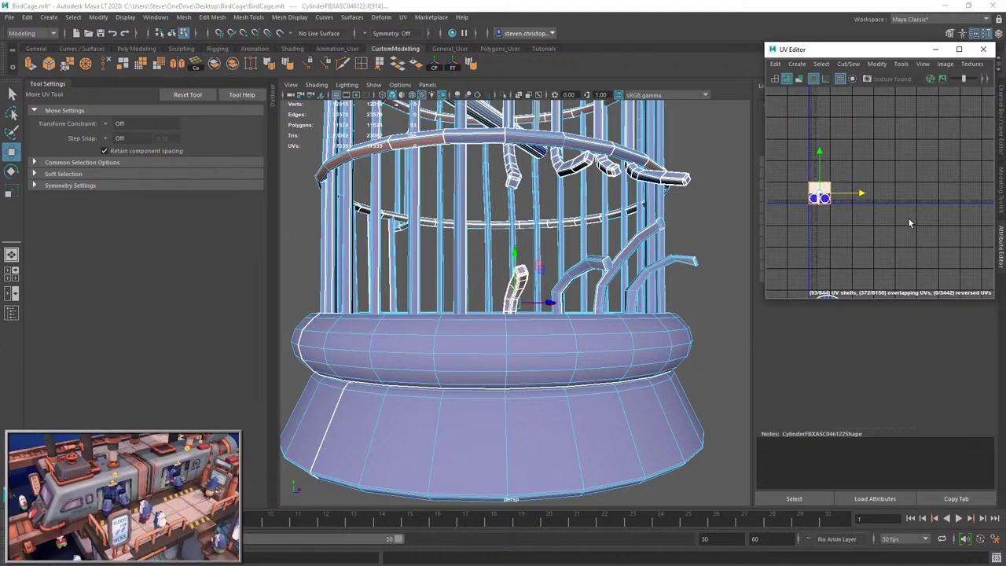
Select all the bent stub's edges except its lengthwise and end-cap seams, and join them with Move and Sew.
right_click_drag(871, 162, 874, 125)
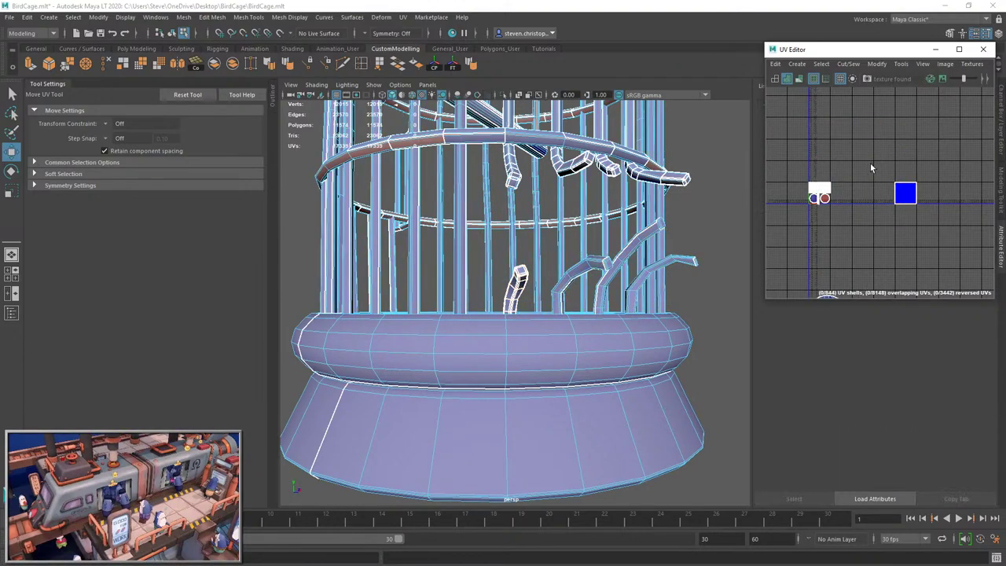
left_click_drag(692, 275, 653, 287, "alt")
key("f")
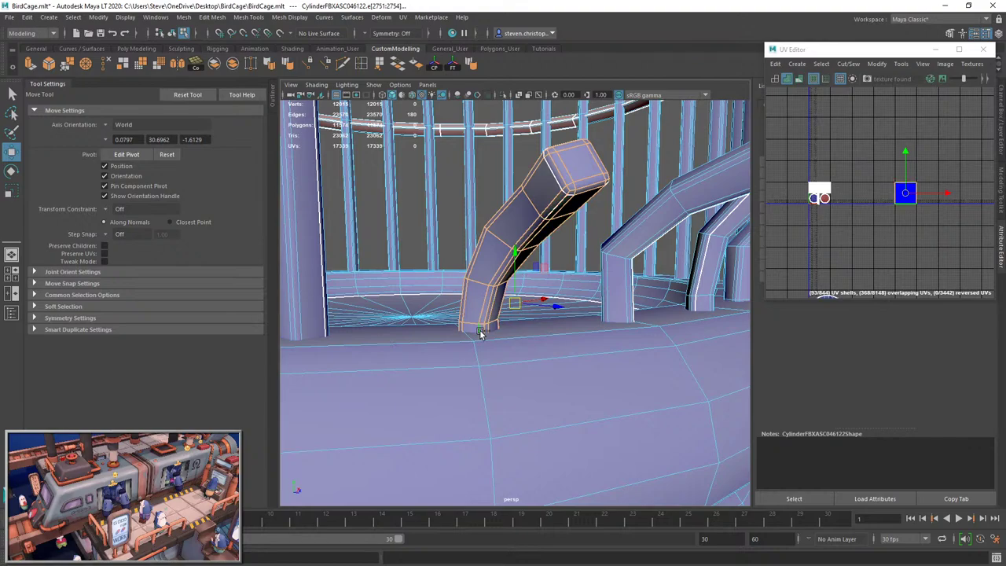
left_click(848, 64)
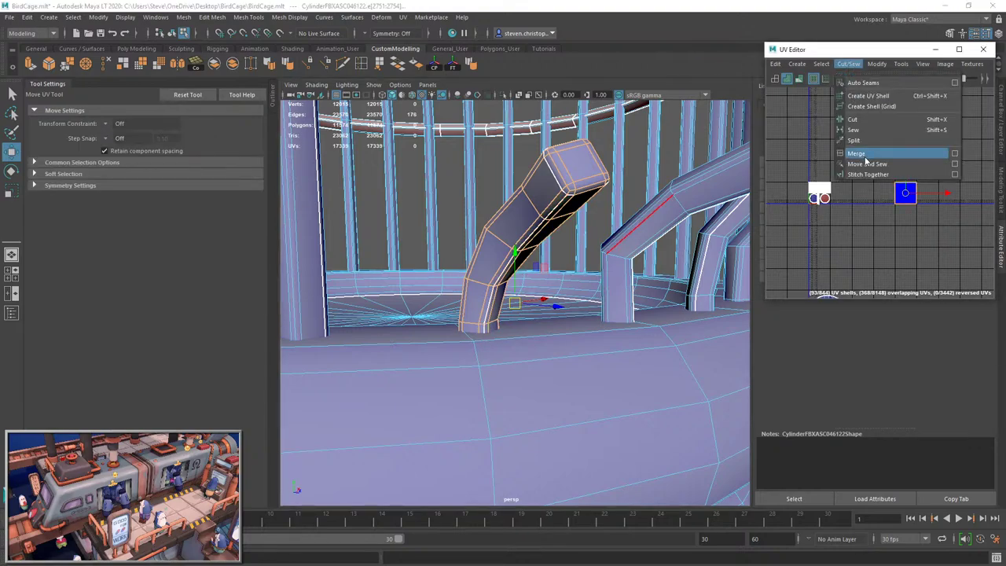
left_click(864, 156)
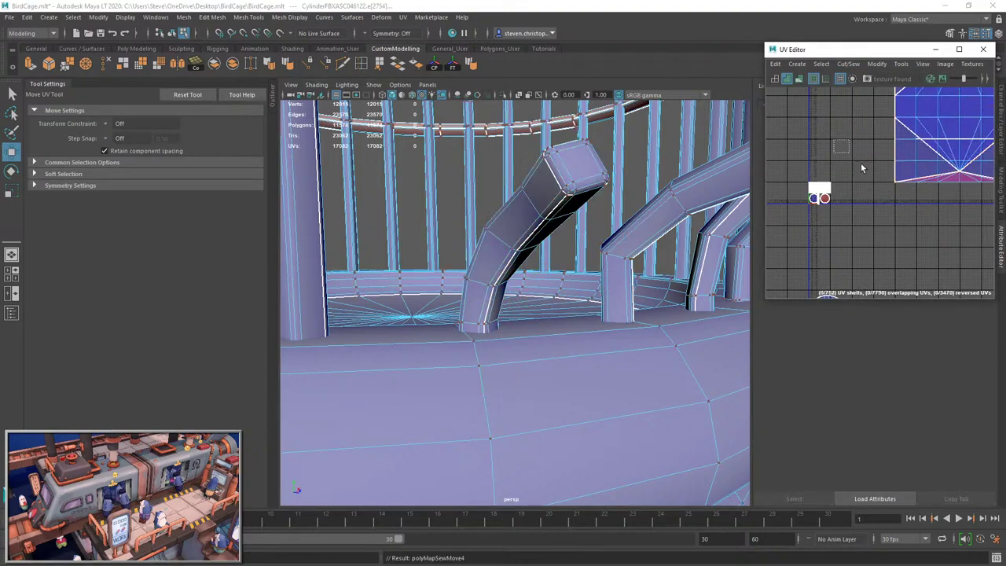
Select the missed lengthwise seam edge at the stub's base inside the cage and cut its UVs.
scroll(919, 209, "down", 3)
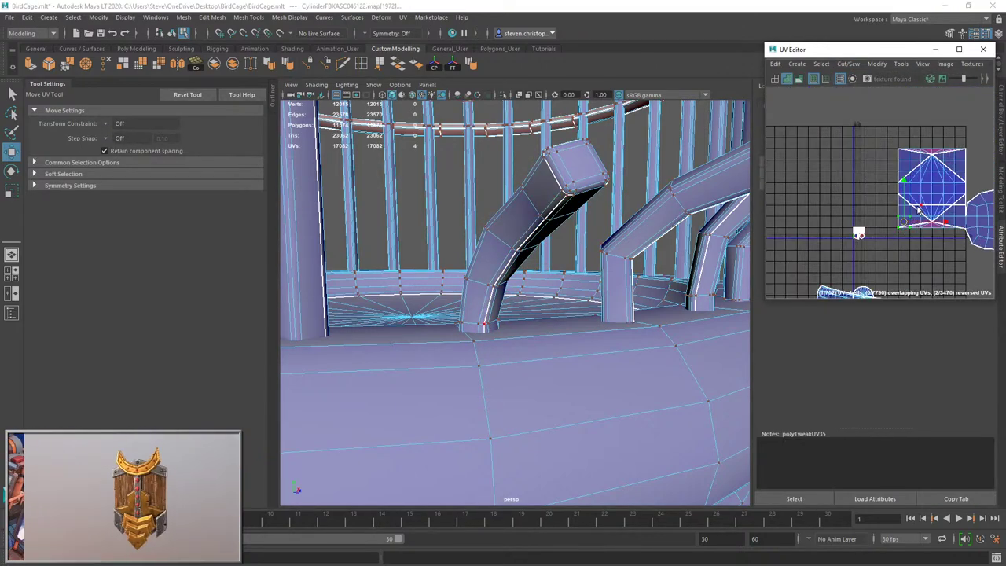
right_click_drag(521, 251, 602, 257)
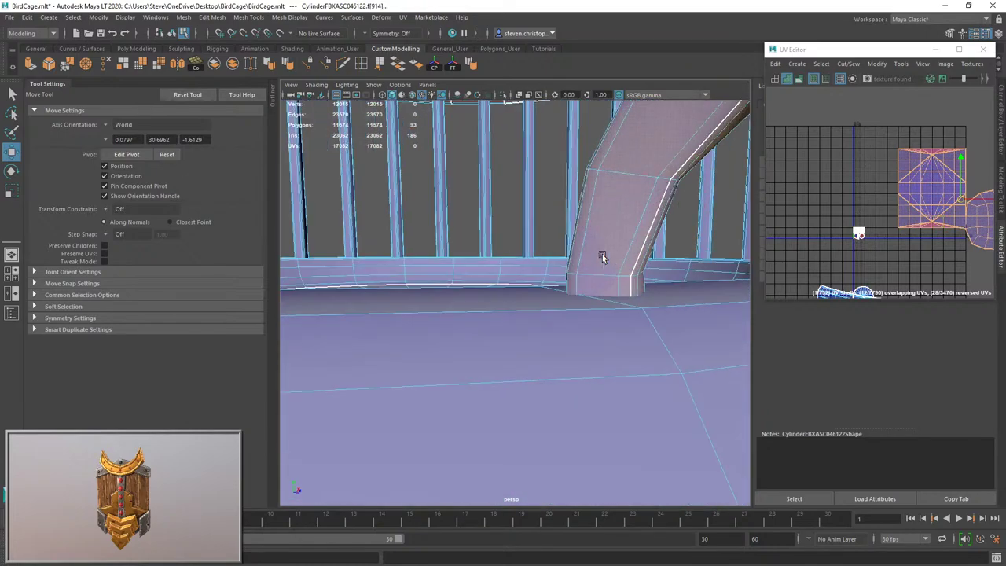
left_click_drag(603, 256, 515, 236, "alt")
right_click_drag(517, 238, 557, 287, "alt")
right_click_drag(606, 322, 587, 301, "alt")
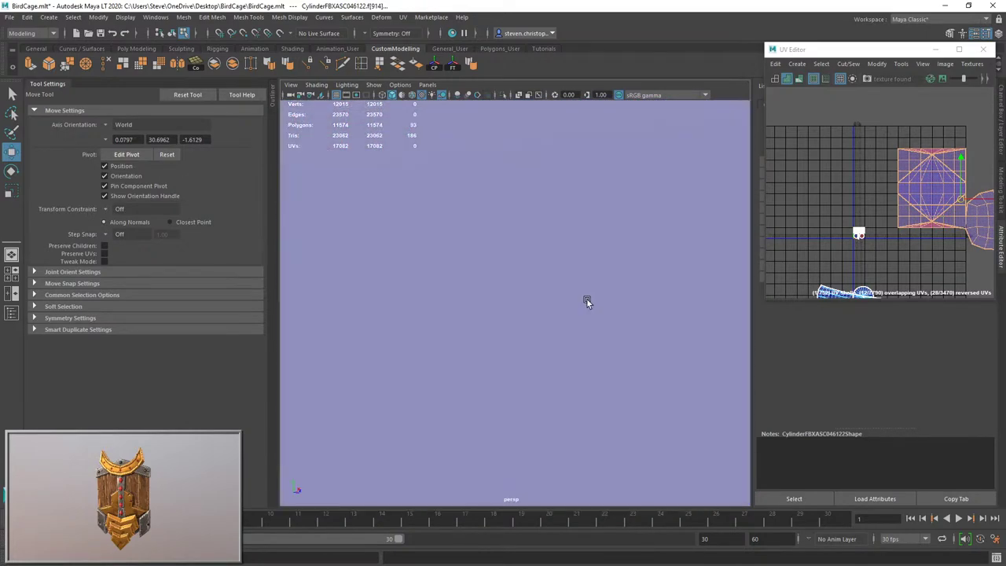
mouse_move(618, 353)
right_mouse_down("alt")
mouse_move(622, 323)
mouse_move(629, 337)
right_mouse_up("alt")
left_click(572, 232)
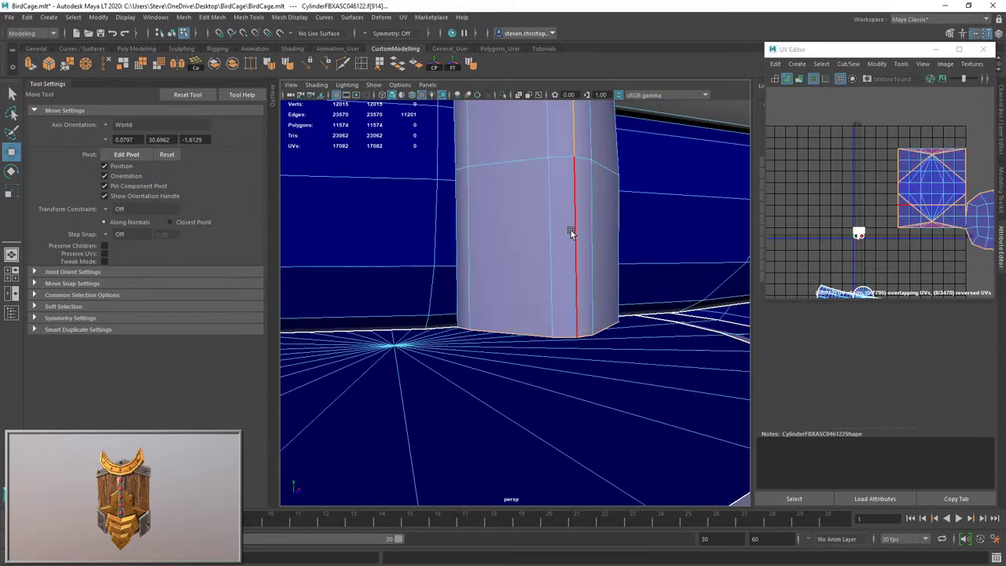
left_click(853, 79)
left_click(865, 129)
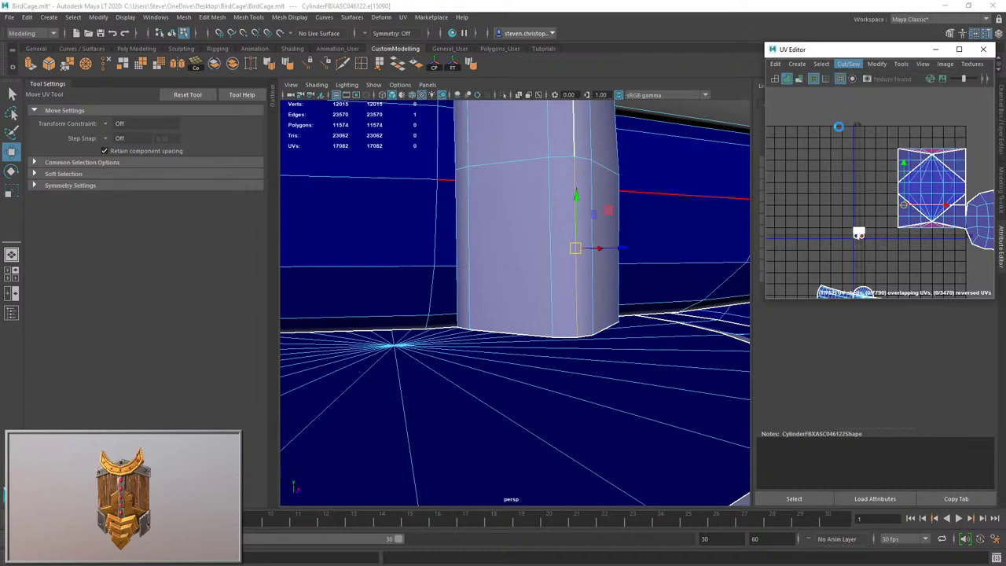
Unfold the bent stub's UV shell and place it beside the other finished shells, clear of the grid.
right_click_drag(818, 199, 858, 199)
left_click_drag(835, 164, 881, 231)
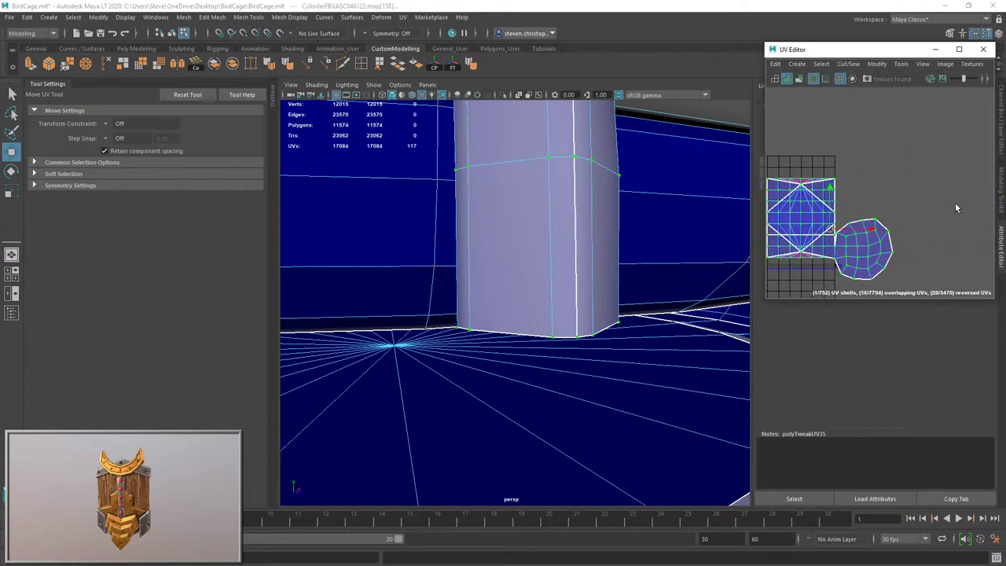
key("ctrl+u")
scroll(916, 236, "down", 6)
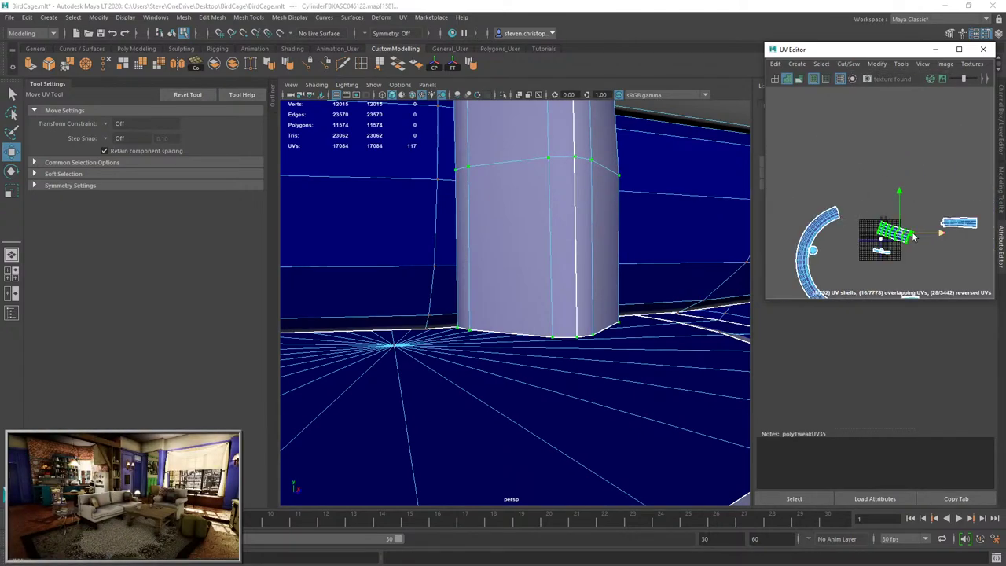
left_click_drag(899, 233, 971, 281)
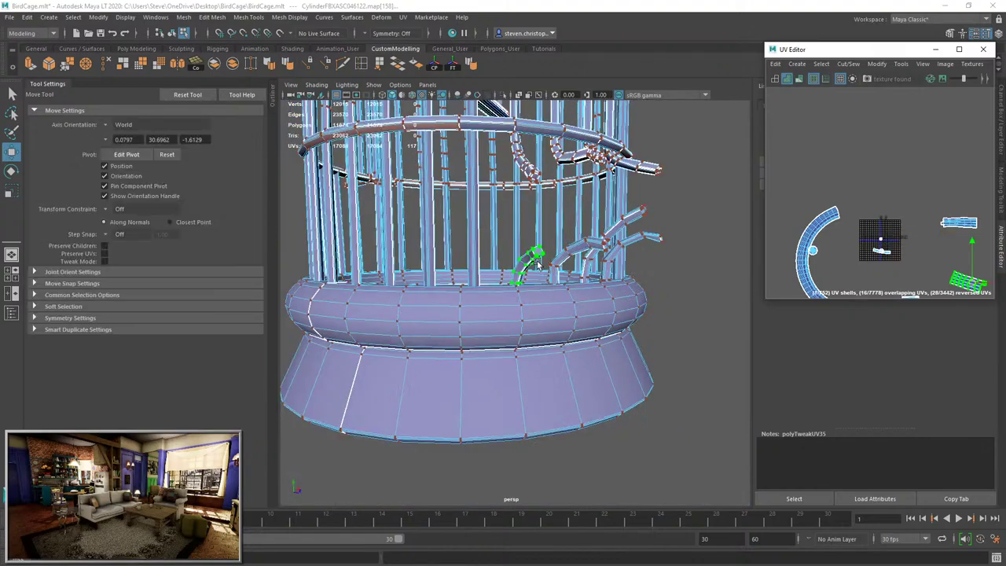
Select the faces of the broken hanging bars around the cage, adding each further bar to the selection.
left_click_drag(551, 314, 509, 358, "alt")
scroll(511, 358, "up", 4)
right_click_drag(492, 229, 492, 254)
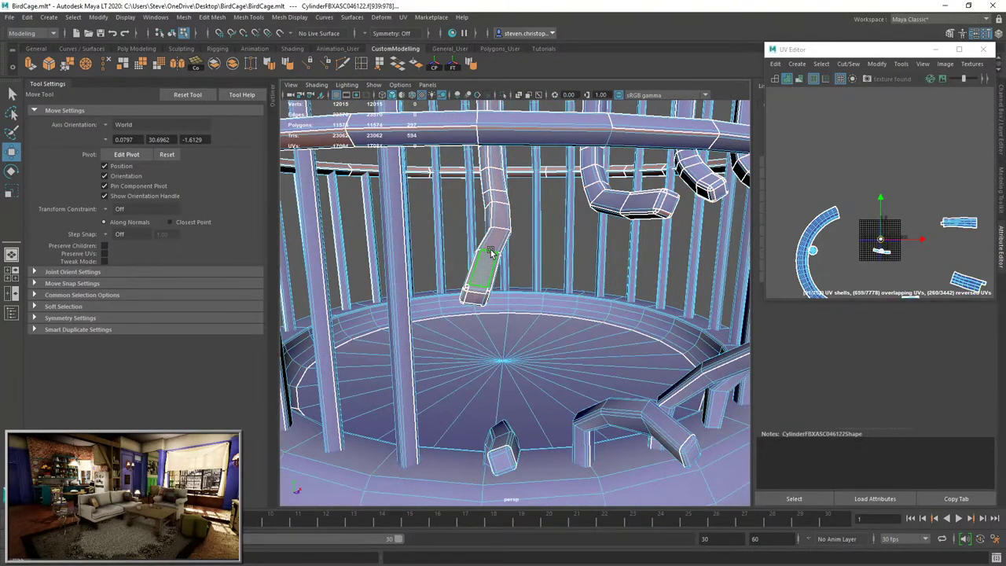
double_click(692, 170, "shift")
left_click_drag(692, 170, 553, 292, "alt")
double_click(579, 221, "shift")
left_click_drag(561, 333, 680, 303, "alt")
middle_click_drag(550, 252, 550, 393, "alt")
scroll(850, 240, "down", 1)
key("f")
scroll(850, 237, "down", 8)
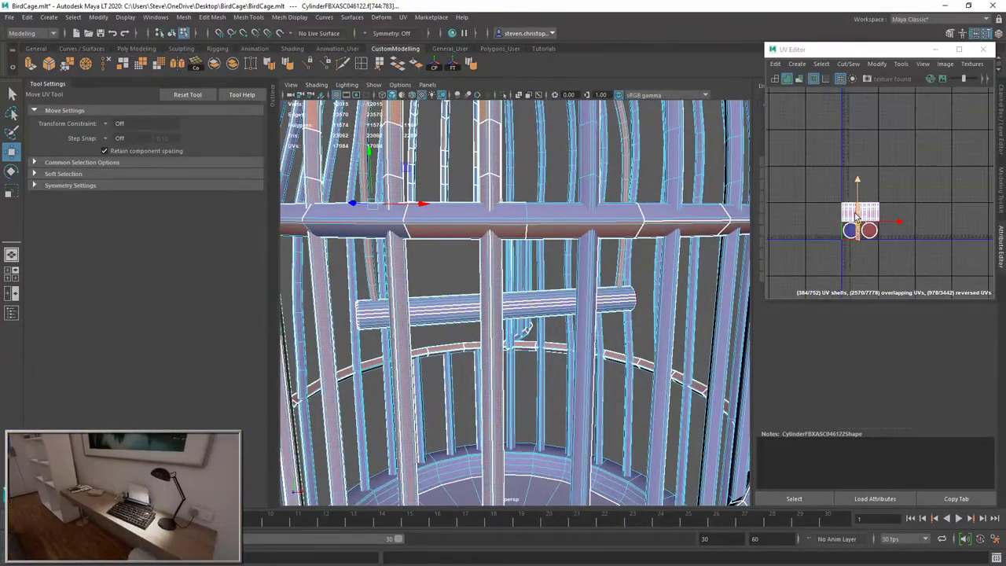
Unitize the UVs of all the selected broken hanging bars.
left_click(885, 64)
left_click(892, 189)
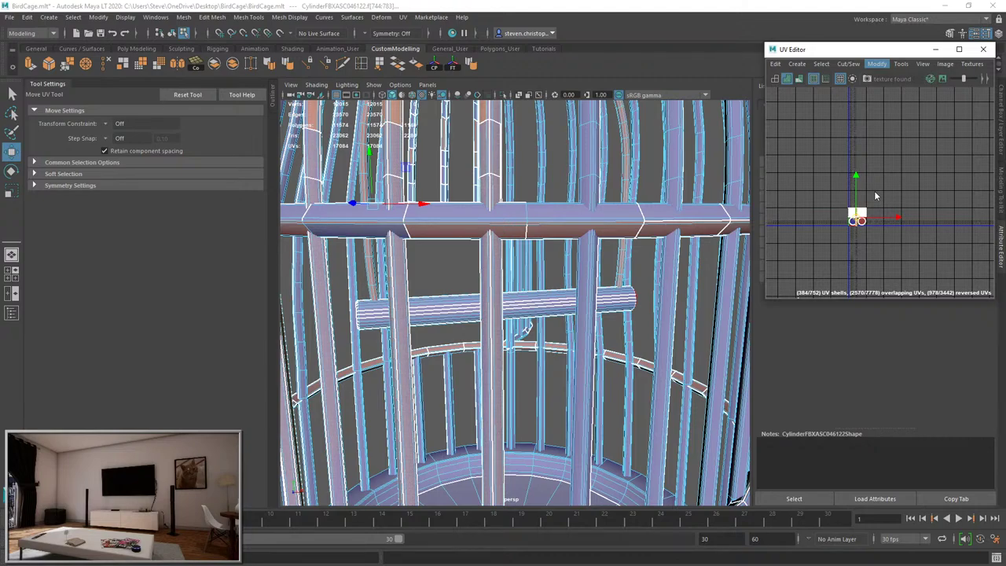
scroll(875, 192, "down", 2)
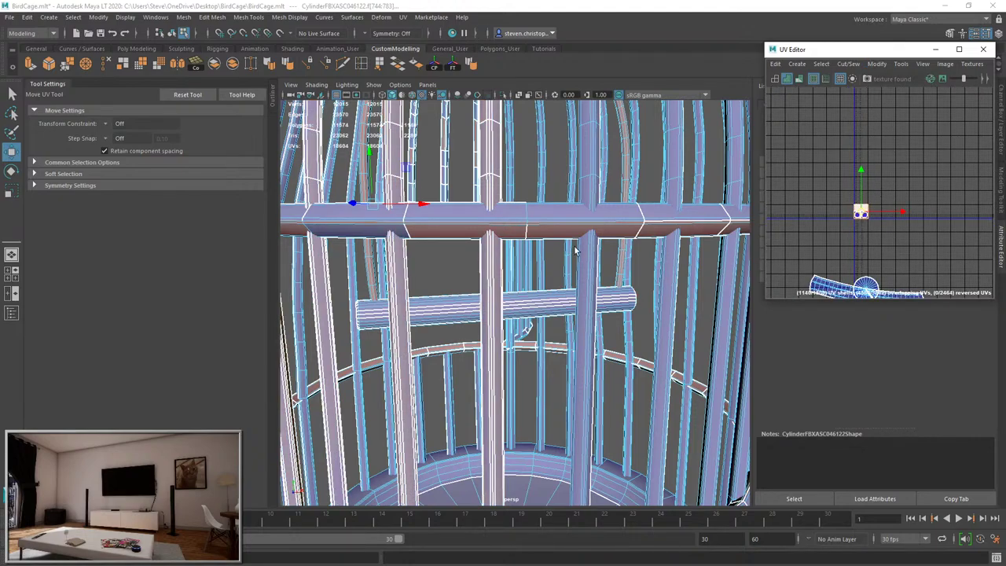
Delete the construction history of everything in the scene.
left_click(32, 17)
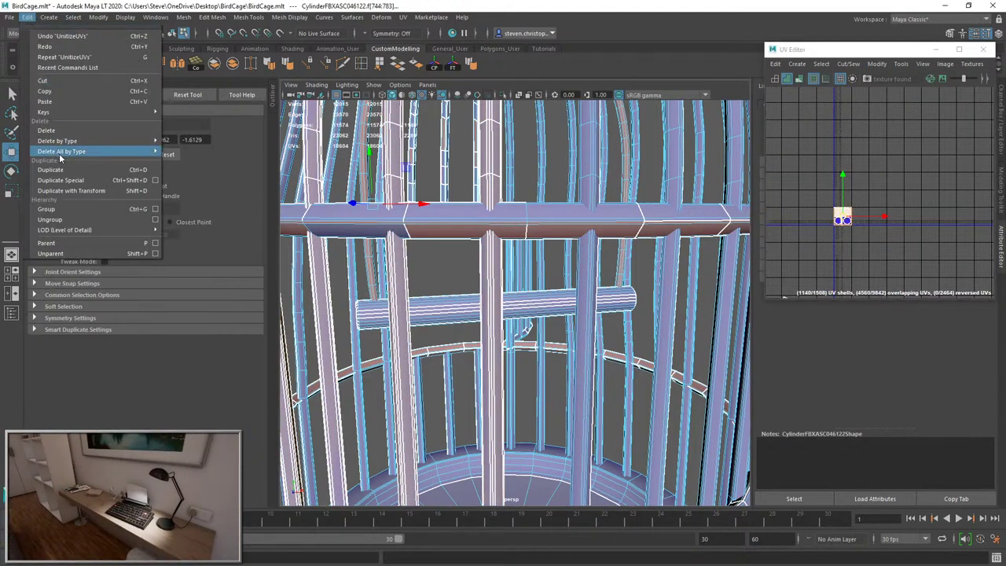
mouse_move(59, 154)
left_click(177, 150)
Move the bars' unitized UVs away from the origin and switch their selection to edges.
scroll(860, 236, "down", 1)
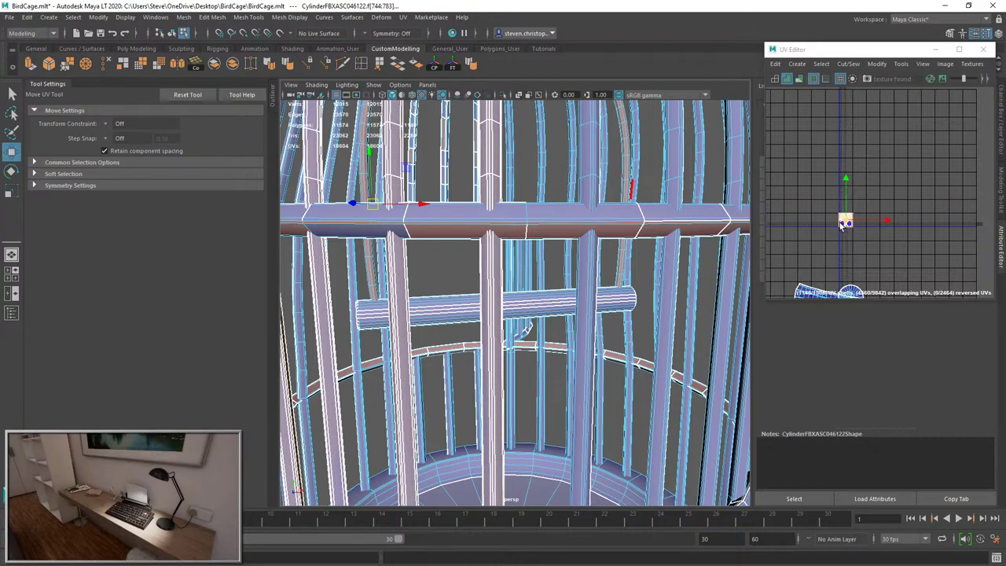
left_click_drag(840, 224, 930, 240)
right_click_drag(930, 240, 927, 186)
Deselect the lengthwise seam edges and the end-cap rim edges of the first broken hanging bar.
left_click_drag(554, 228, 529, 275, "alt")
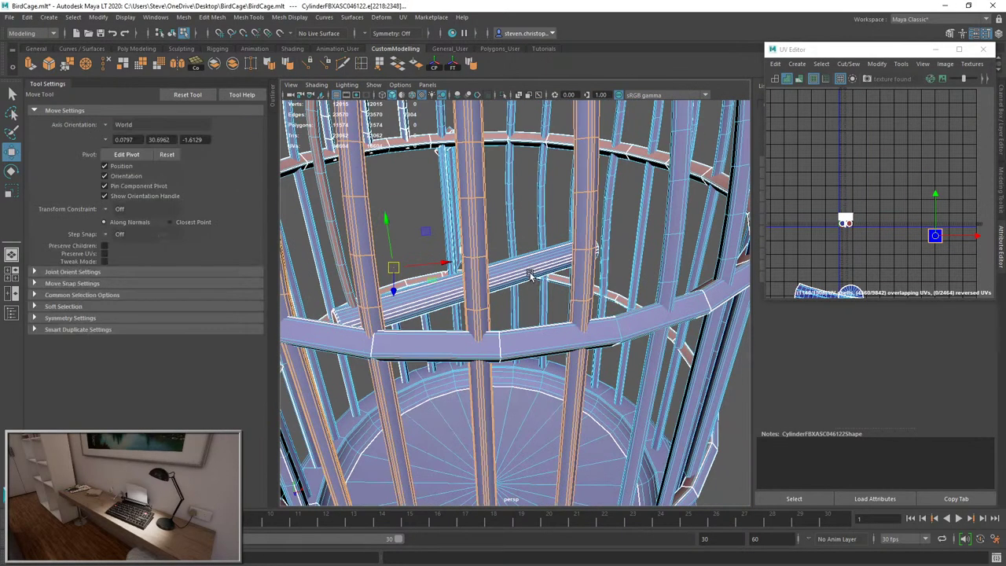
right_click_drag(530, 276, 479, 217, "alt")
middle_click_drag(479, 218, 512, 315, "alt")
middle_click_drag(525, 483, 526, 321, "alt")
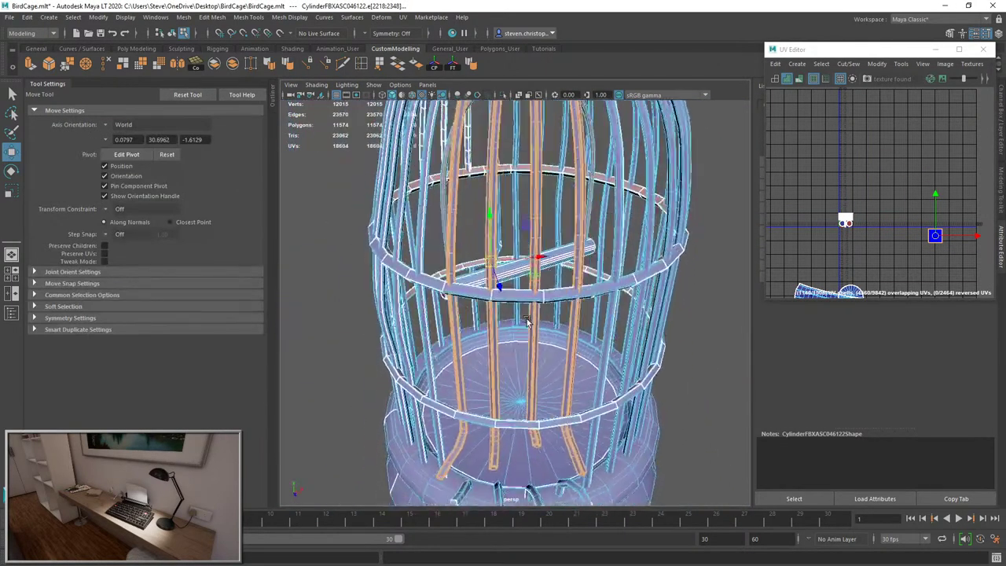
scroll(527, 321, "up", 6)
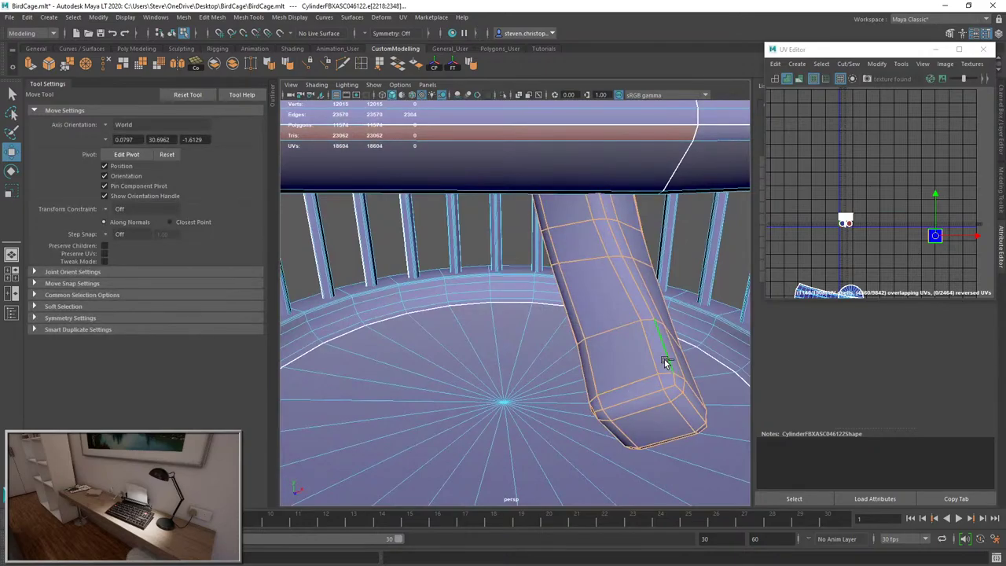
double_click(665, 362, "ctrl")
double_click(644, 395, "ctrl")
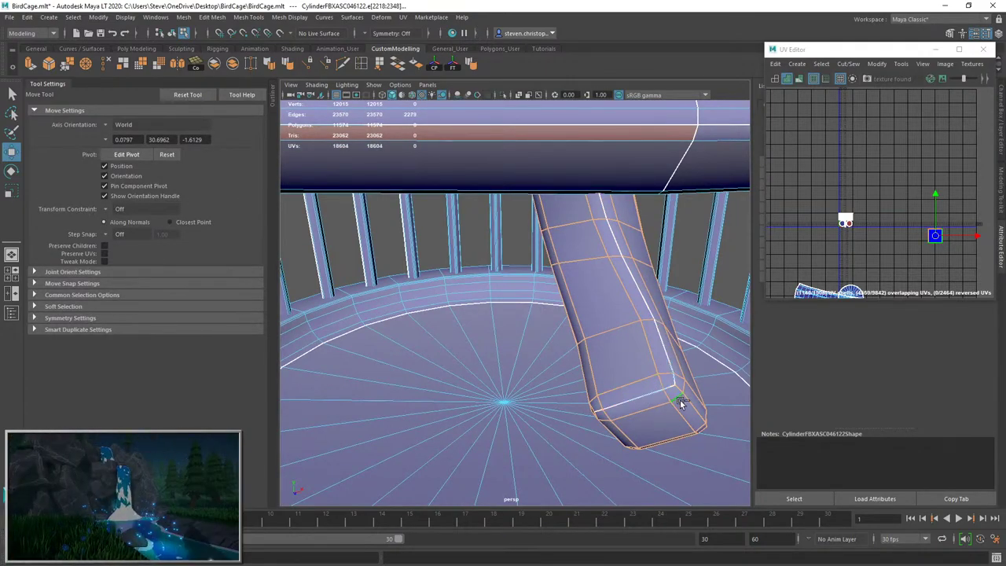
double_click(693, 400, "ctrl")
key("ctrl+z")
double_click(691, 406, "ctrl")
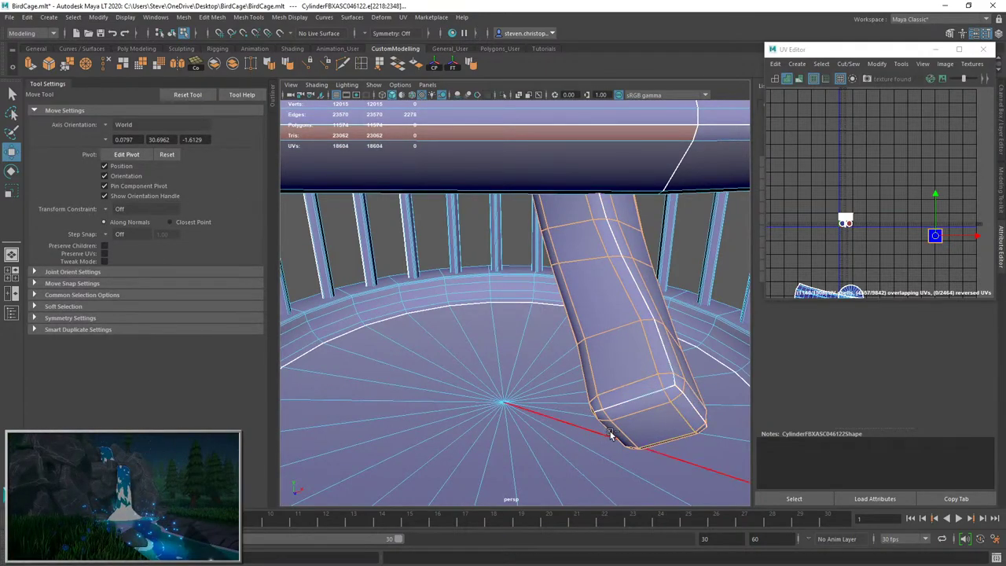
double_click(630, 444, "ctrl")
Deselect the end-cap rim edges and lengthwise seam edges of the next broken hanging bar.
scroll(634, 446, "down", 4)
left_click_drag(634, 446, 545, 213, "alt")
scroll(546, 213, "up", 4)
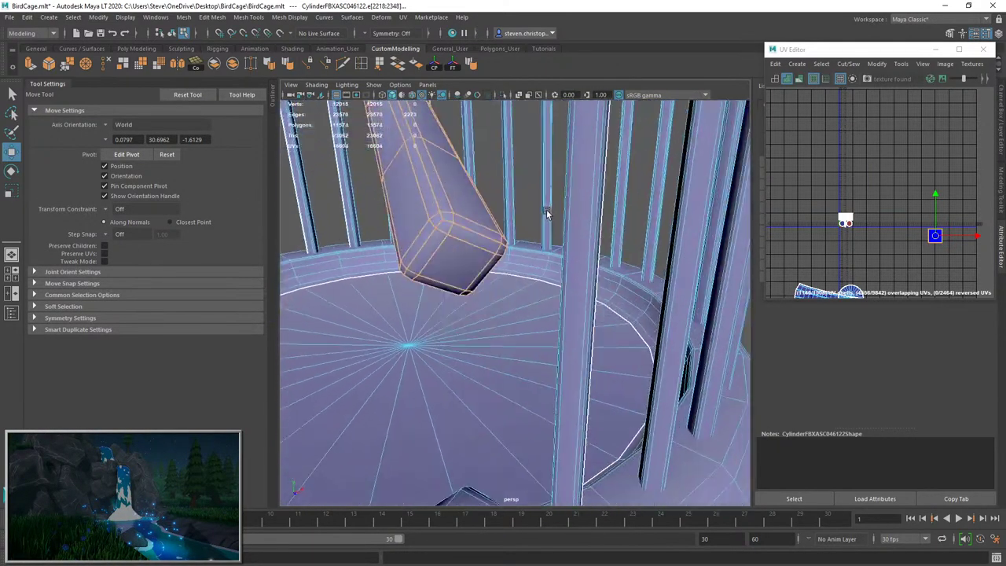
double_click(464, 247, "shift")
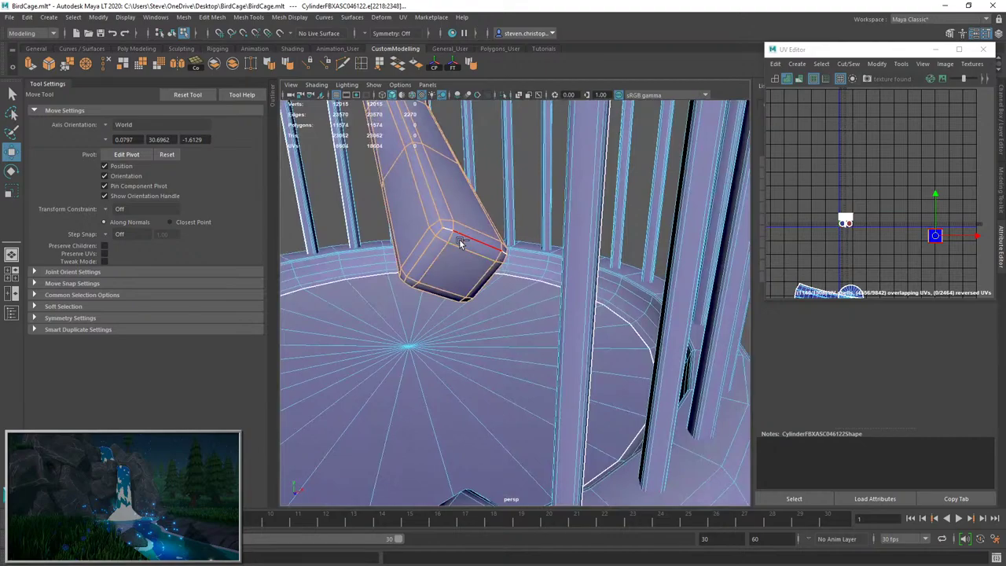
double_click(431, 202, "ctrl")
Deselect the seam edges along the length and around the end caps of the remaining broken hanging bars.
scroll(471, 264, "down", 3)
left_click_drag(472, 265, 658, 438, "alt")
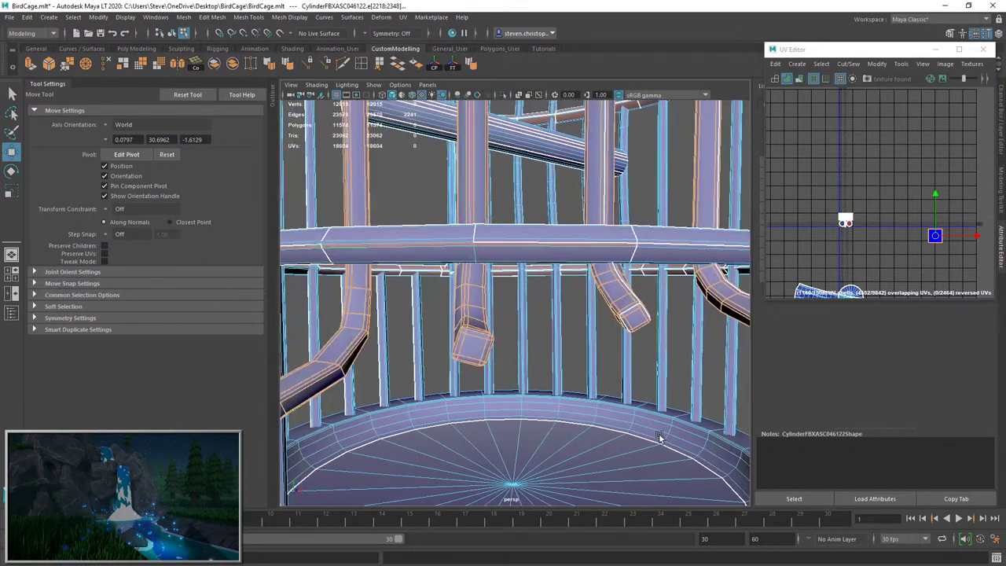
scroll(458, 369, "up", 3)
left_click_drag(457, 369, 527, 330, "alt")
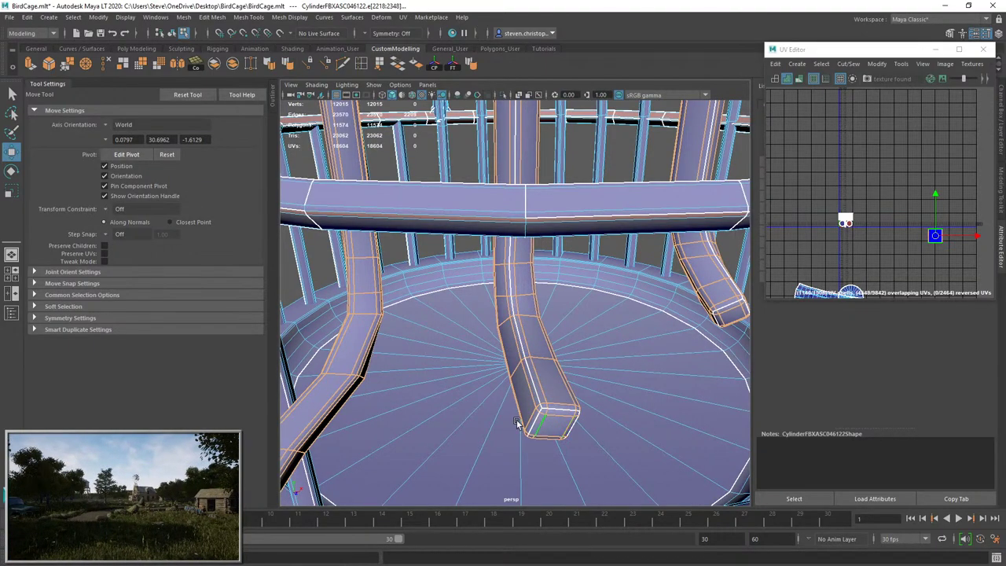
left_click_drag(515, 423, 528, 250, "alt")
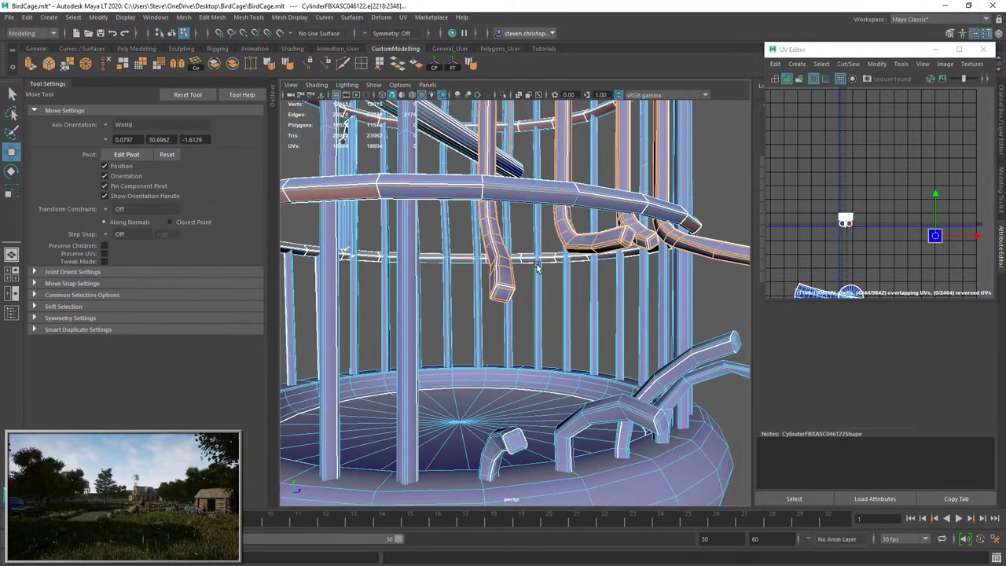
Move and sew the selected hanging-bar edges, then unfold the resulting UV shells and move them clear of the UV origin.
left_click(849, 64)
left_click(868, 164)
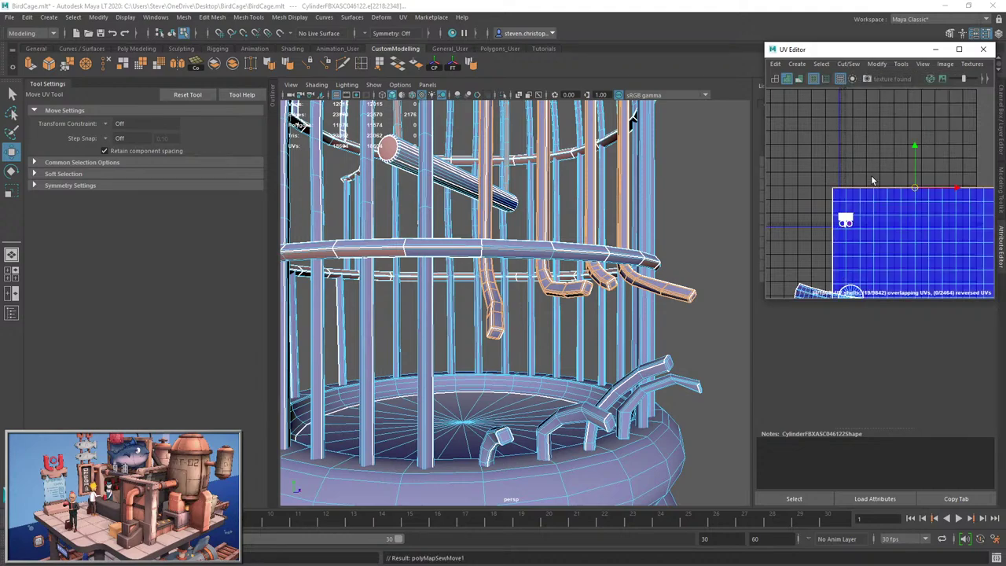
right_click_drag(947, 197, 990, 177)
scroll(947, 200, "down", 4)
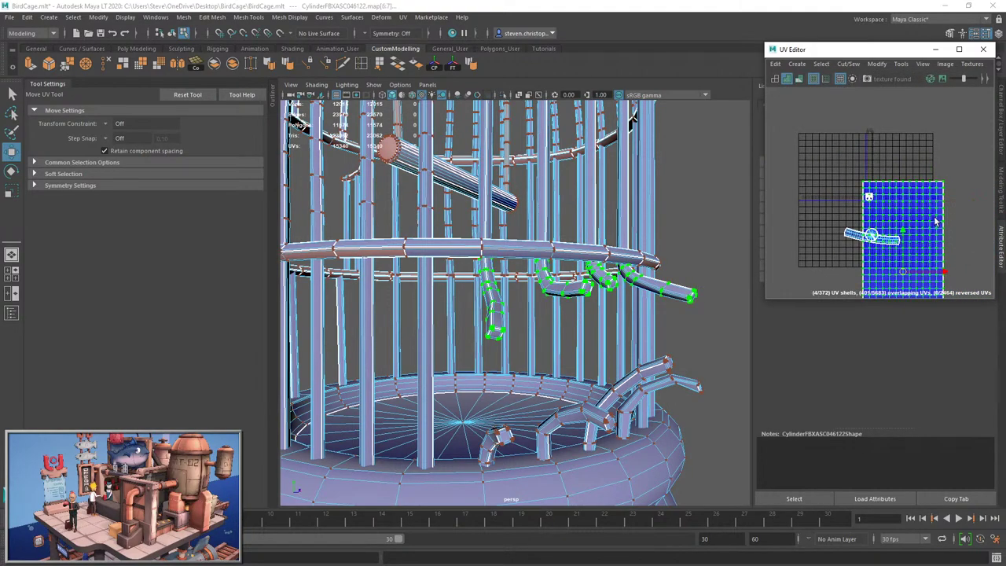
scroll(927, 228, "down", 4)
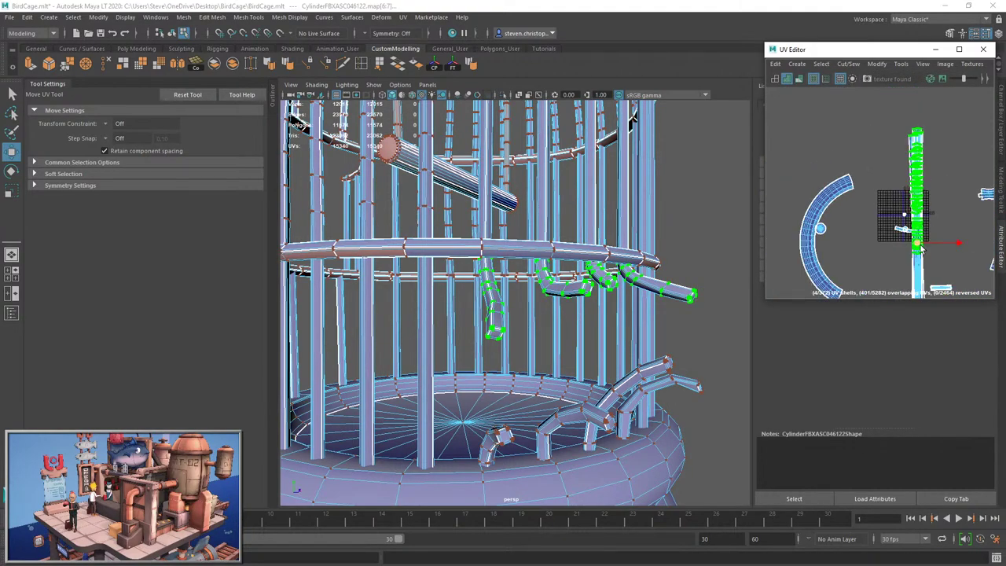
left_click_drag(922, 248, 970, 219)
Select the faces whose UVs are already laid out outside the origin area, assign them the magenta material, and clear the selection.
left_click_drag(518, 225, 441, 274, "alt")
scroll(959, 208, "down", 4)
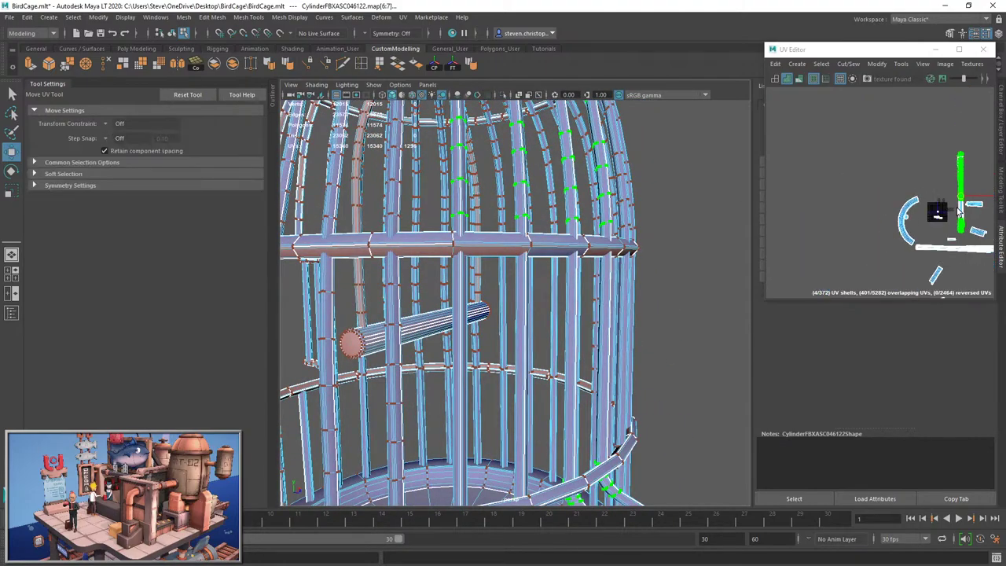
middle_click_drag(960, 208, 888, 169, "alt")
scroll(872, 179, "up", 4)
scroll(861, 154, "up", 2)
key("F11")
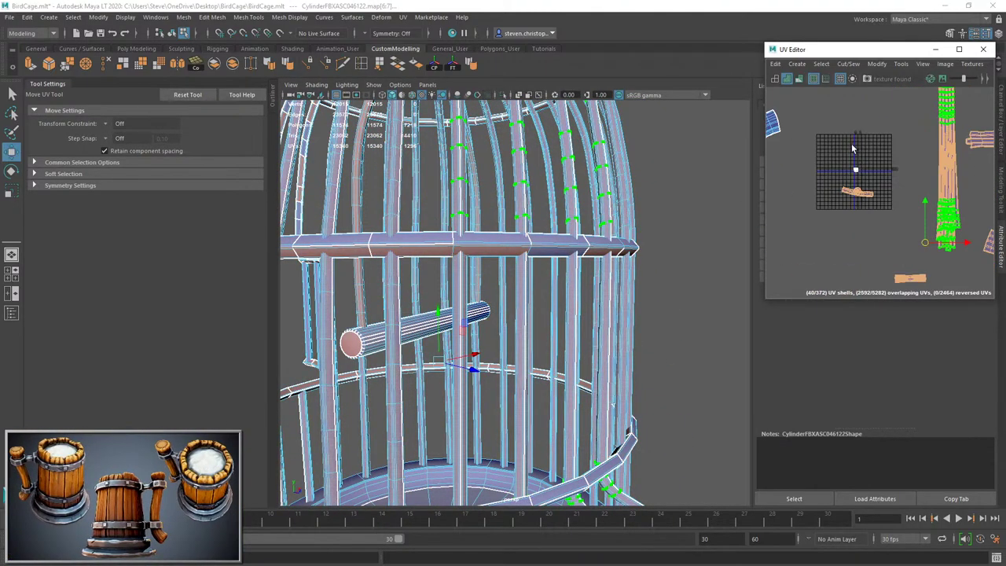
left_click_drag(850, 145, 865, 180)
scroll(865, 180, "down", 7)
key("ctrl+shift+i")
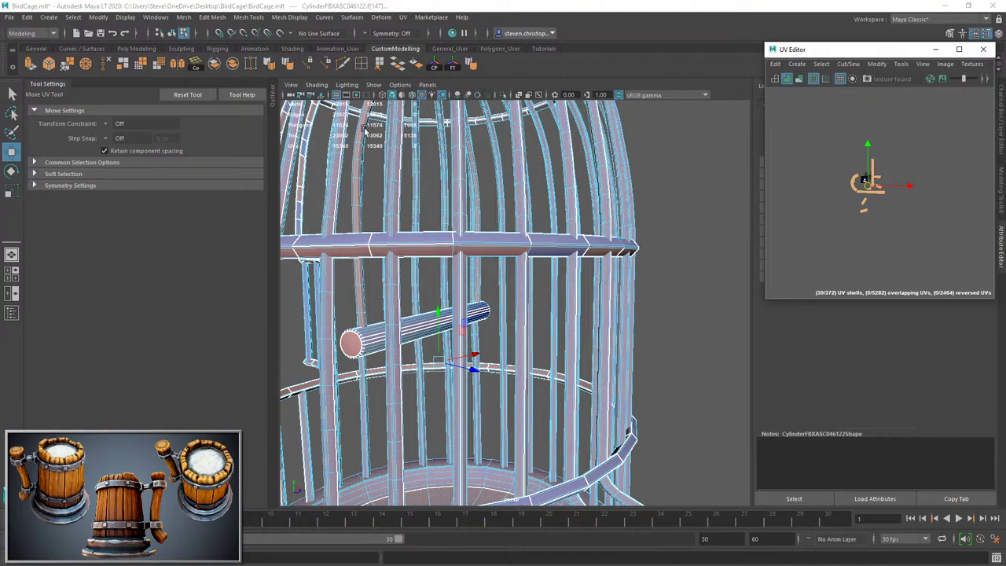
right_click_drag(469, 268, 539, 534)
right_click_drag(541, 269, 685, 177)
left_click(684, 178)
Select the three short grey dome bars above the door opening and isolate them in the viewport.
scroll(621, 240, "down", 4)
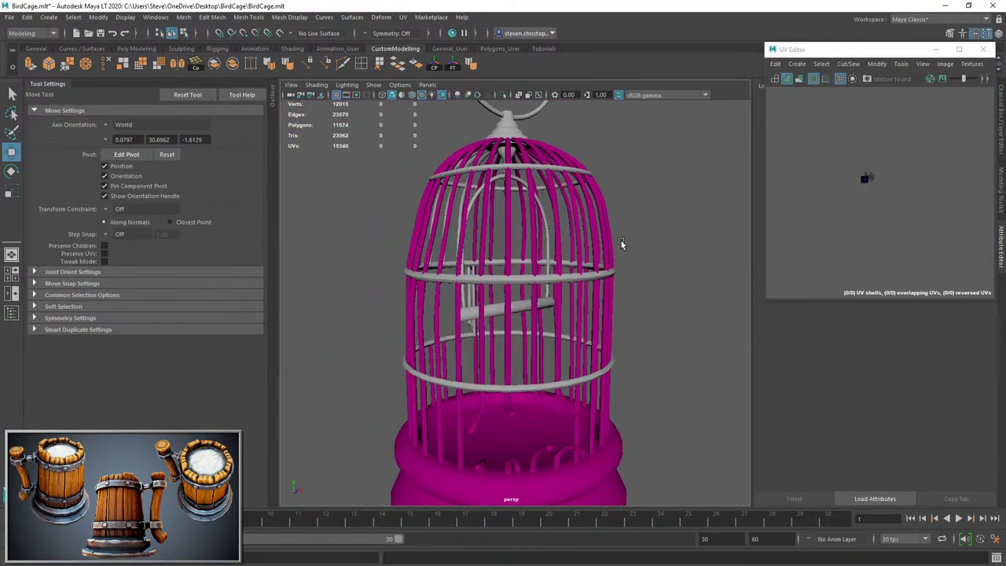
left_click_drag(621, 241, 604, 281, "alt")
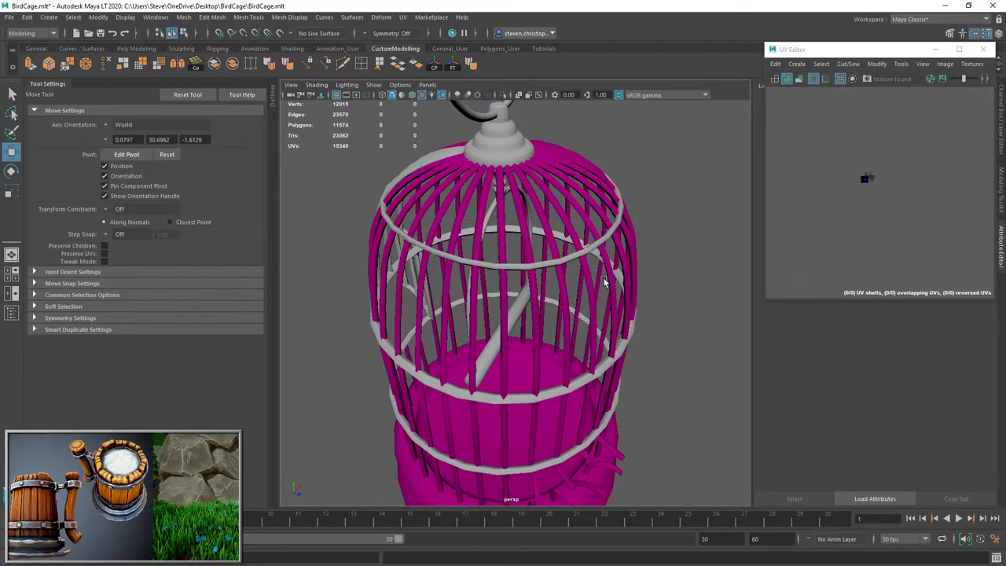
left_click_drag(604, 281, 625, 265, "alt")
left_click_drag(530, 333, 530, 303, "alt")
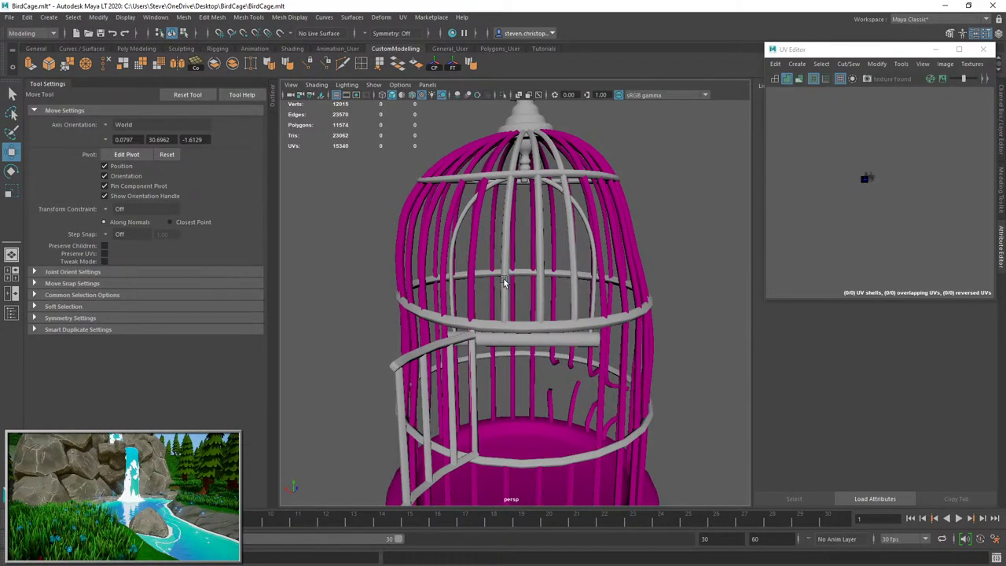
left_click(504, 282)
left_click(570, 244, "shift")
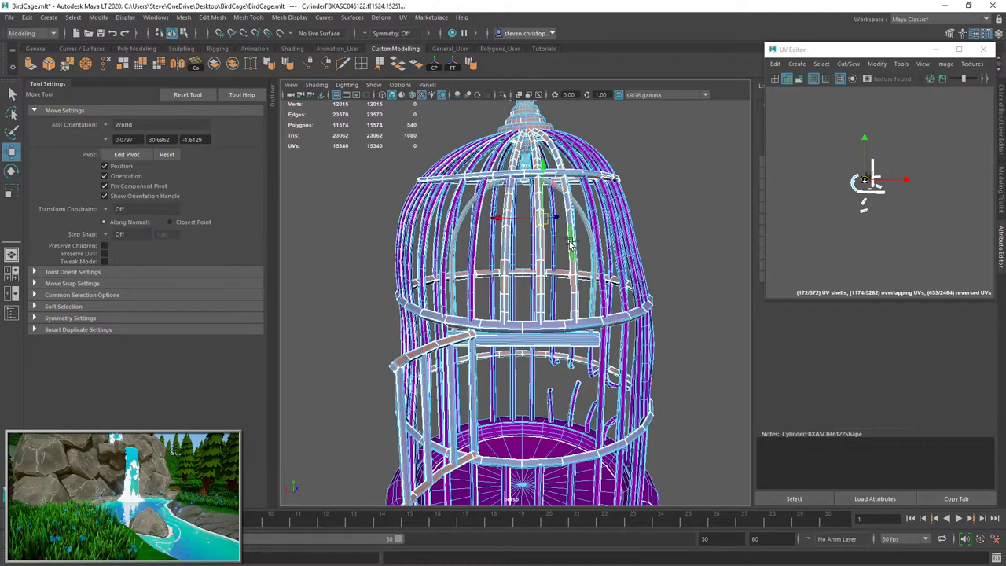
left_click(503, 95)
key("f")
left_click_drag(586, 264, 586, 228, "alt")
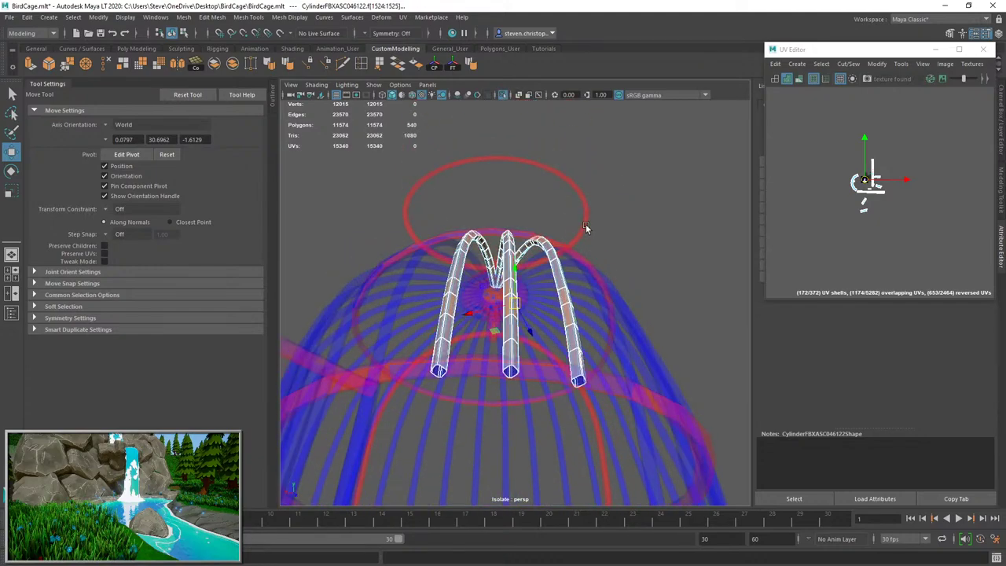
Unitize the UVs of the three isolated dome bars and move them away from the UV origin.
left_click(877, 64)
left_click(877, 187)
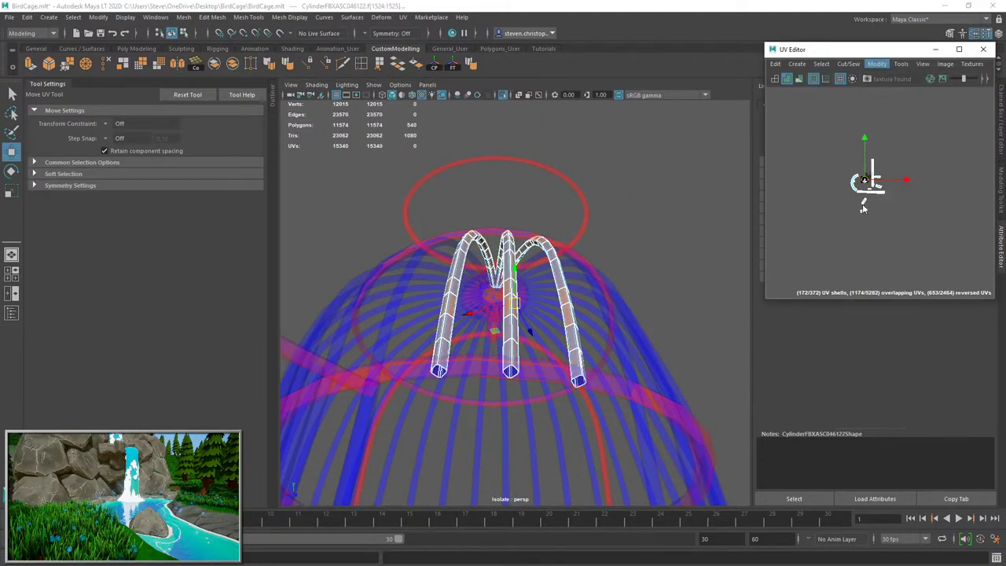
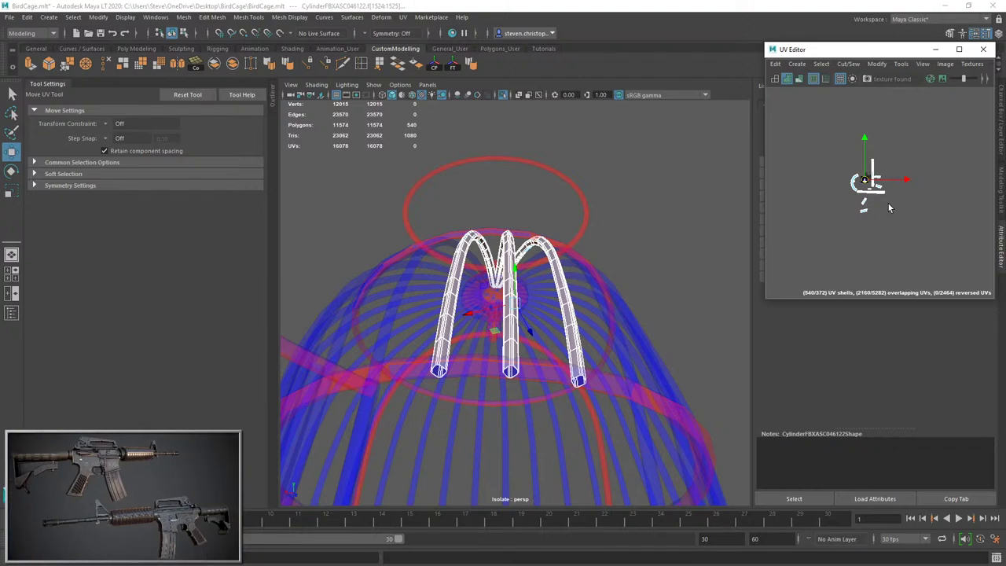
scroll(508, 341, "down", 3)
scroll(508, 341, "up", 6)
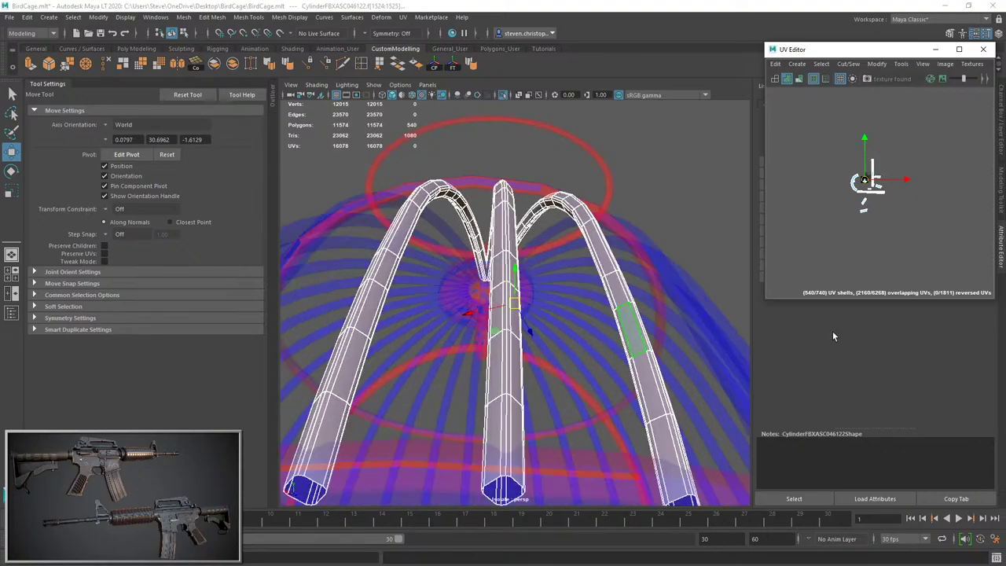
scroll(920, 219, "up", 4)
key("f")
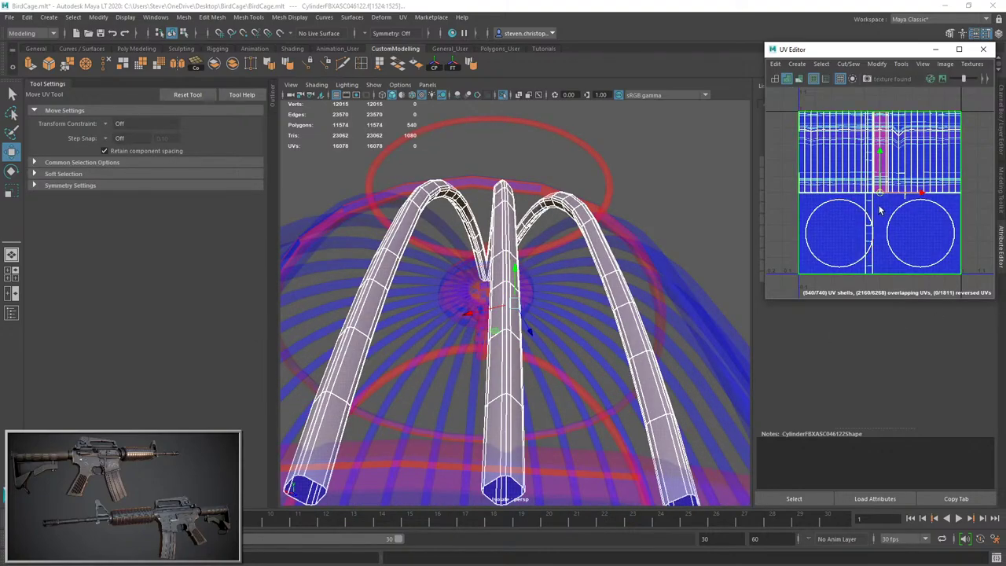
scroll(886, 203, "down", 3)
left_click_drag(887, 204, 956, 268)
scroll(956, 269, "down", 3)
middle_click_drag(954, 265, 902, 215, "alt")
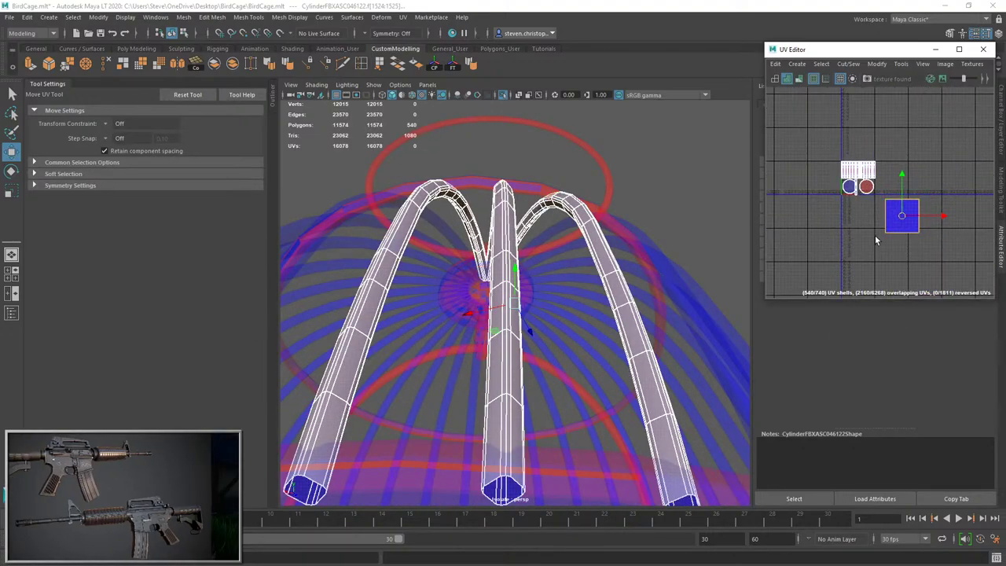
right_click_drag(875, 240, 881, 188)
left_click_drag(886, 177, 947, 235)
left_click(905, 189)
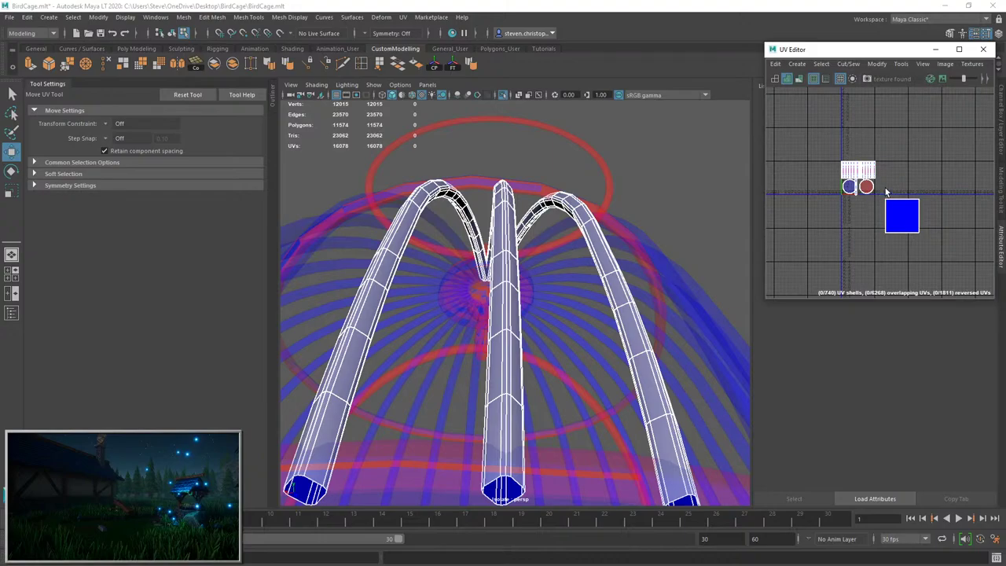
key("ctrl+z")
left_click(939, 171)
key("ctrl+z")
Deselect the lengthwise seam edges of the three dome bars, then move and sew their remaining selected edges.
left_click_drag(514, 252, 604, 264, "alt")
scroll(463, 281, "up", 3)
double_click(462, 259, "ctrl")
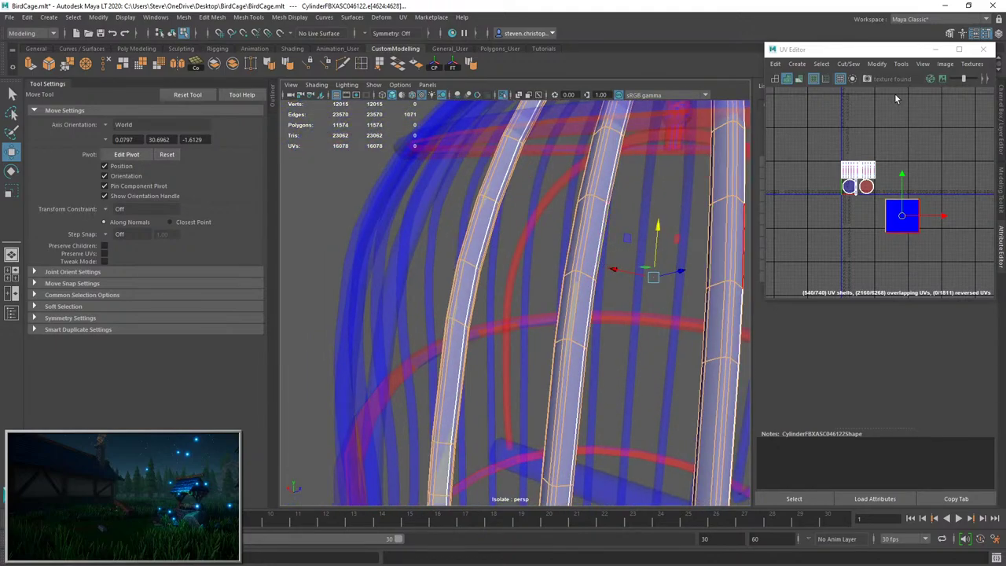
left_click(896, 98)
left_click(849, 63)
left_click(873, 165)
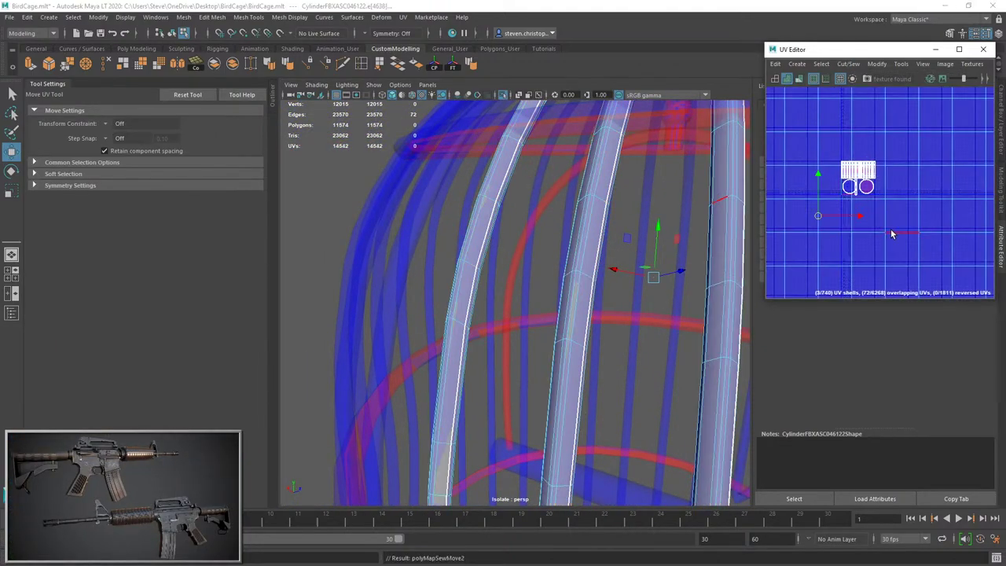
Unfold the UV shells of the three dome bars and move them away from the UV origin.
scroll(892, 235, "down", 5)
right_click_drag(891, 233, 921, 228)
left_click_drag(925, 174, 912, 206)
right_click_drag(944, 190, 957, 218)
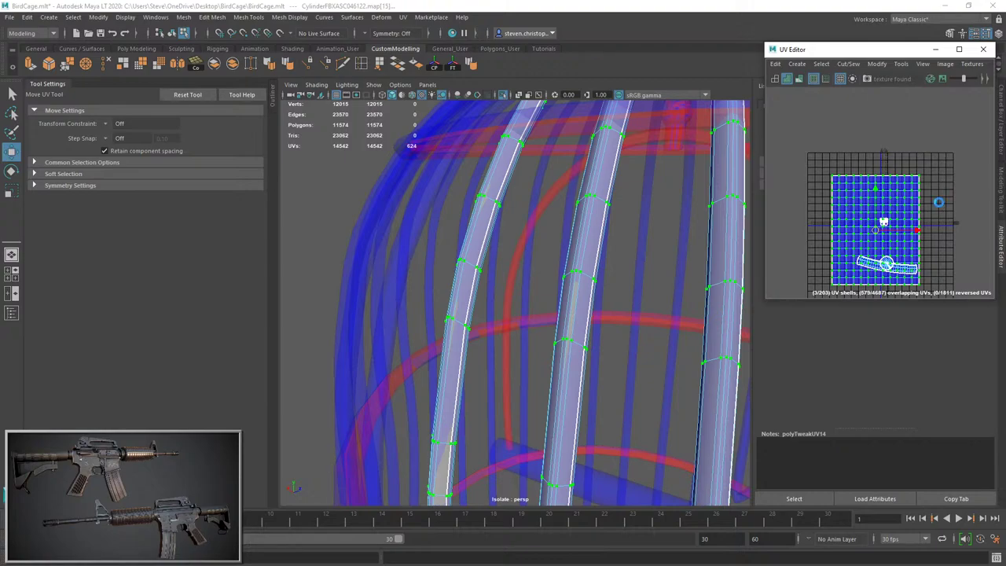
scroll(887, 227, "down", 3)
left_click_drag(887, 226, 958, 222)
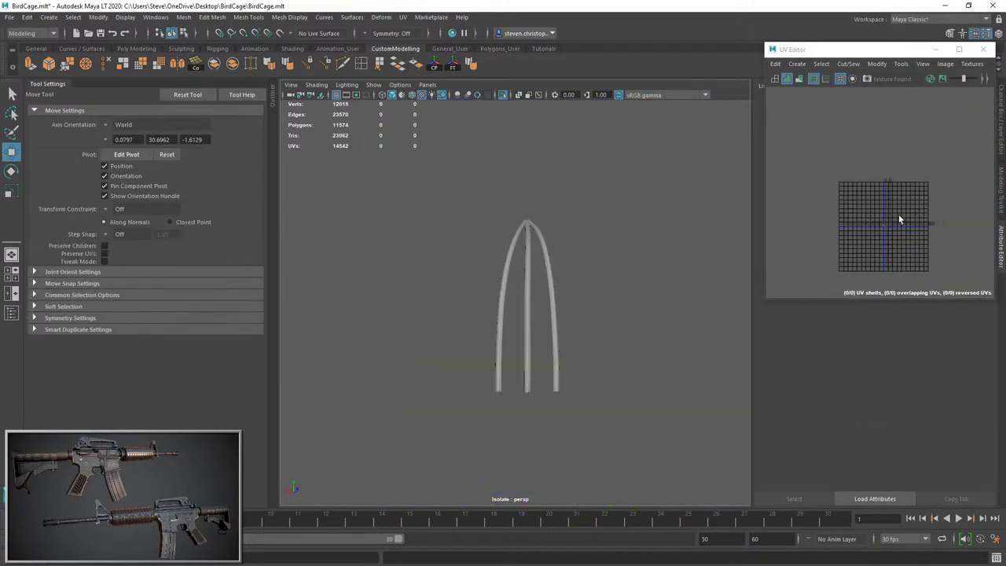
Show the whole cage again, select the middle and lower horizontal rings, and unitize their UVs.
left_click(547, 258)
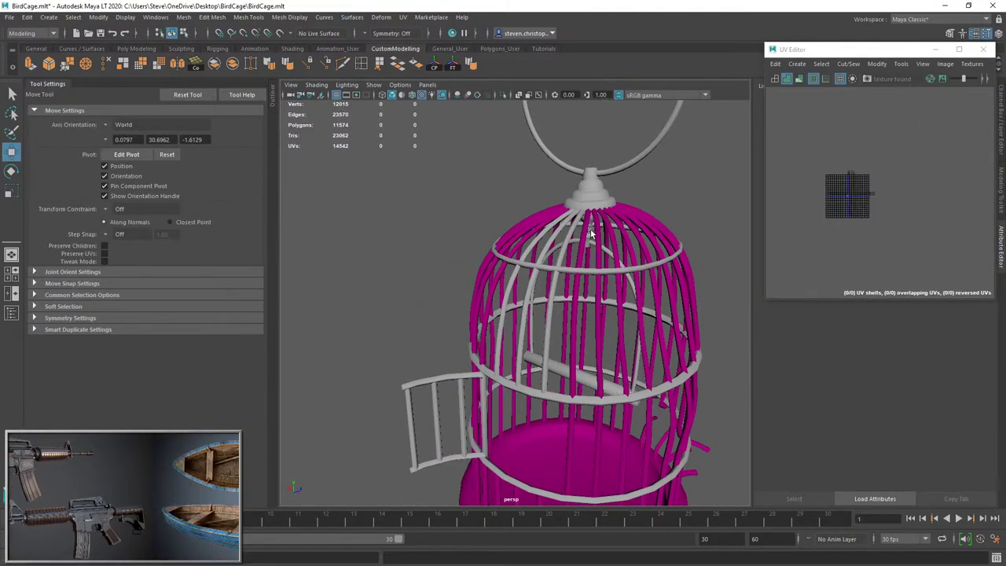
middle_click_drag(591, 233, 591, 174, "alt")
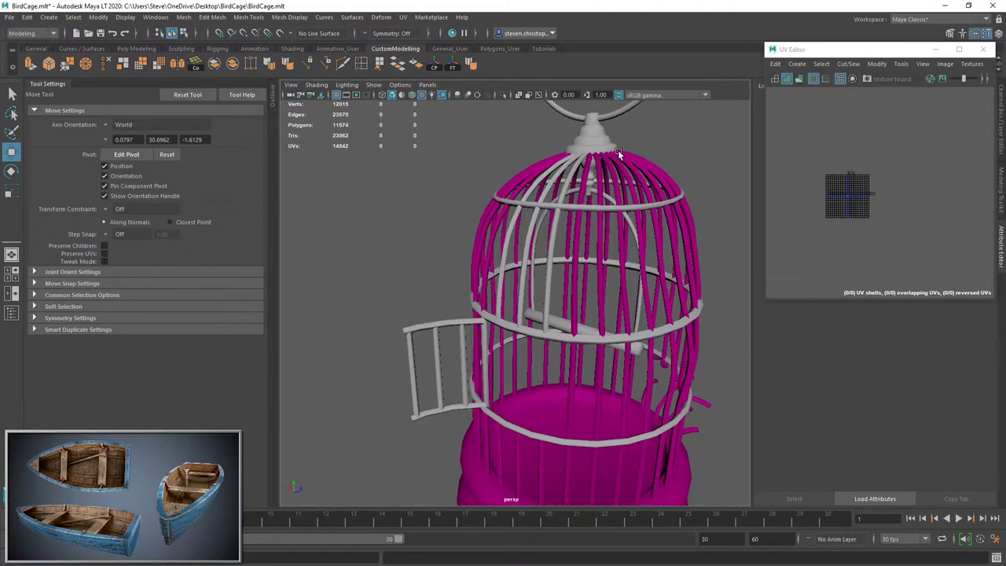
middle_click_drag(447, 378, 530, 296, "alt")
mouse_move(530, 295)
left_mouse_down("alt")
mouse_move(693, 276)
mouse_move(541, 290)
left_mouse_up("alt")
scroll(542, 286, "up", 3)
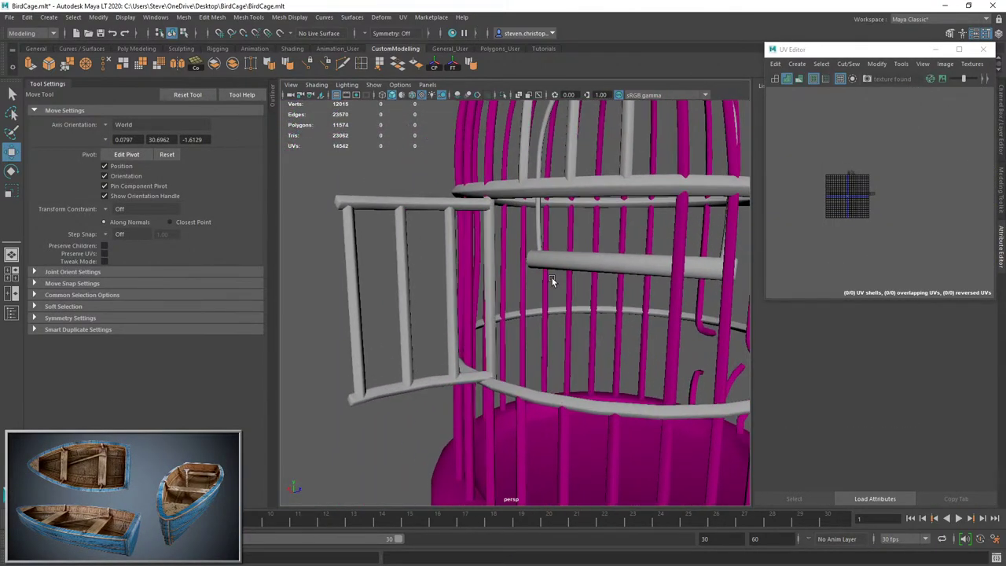
left_click(568, 189)
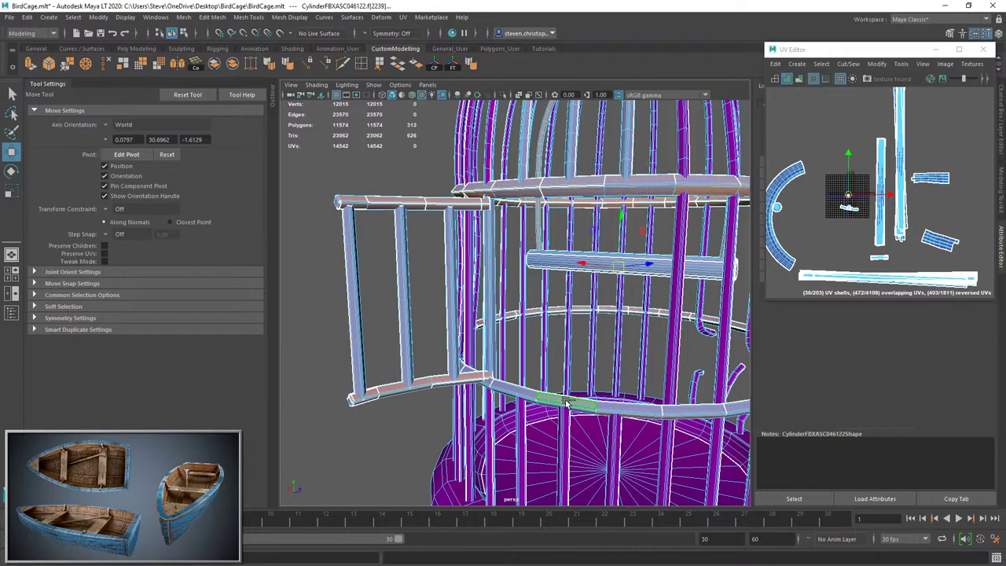
left_click(877, 64)
left_click(891, 191)
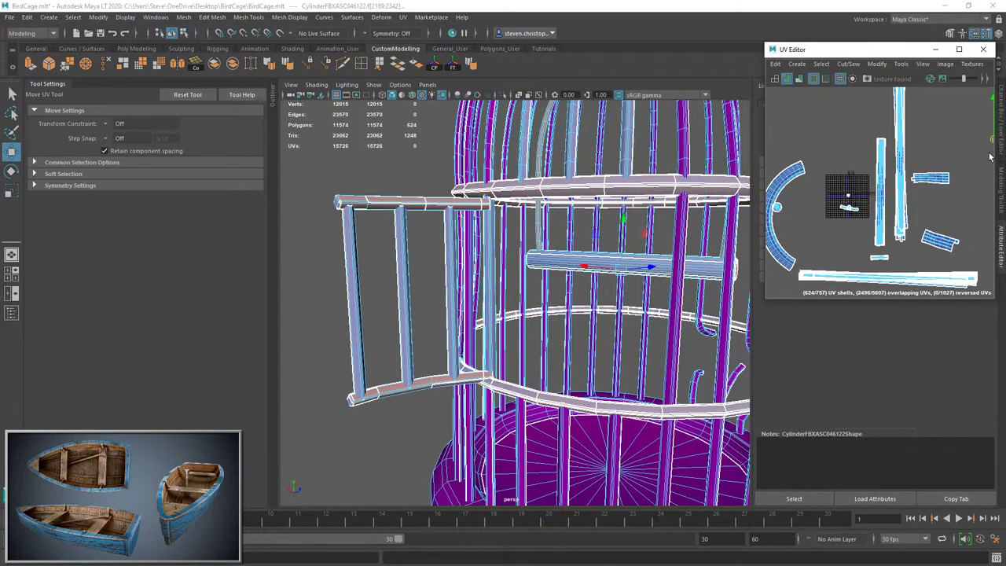
Deselect the lengthwise and crosswise seam edge loops of the two horizontal rings, then move and sew the remaining selected edges.
middle_click_drag(970, 170, 923, 206, "alt")
key("ctrl+F10")
scroll(598, 291, "up", 2)
middle_click_drag(544, 356, 535, 404, "alt")
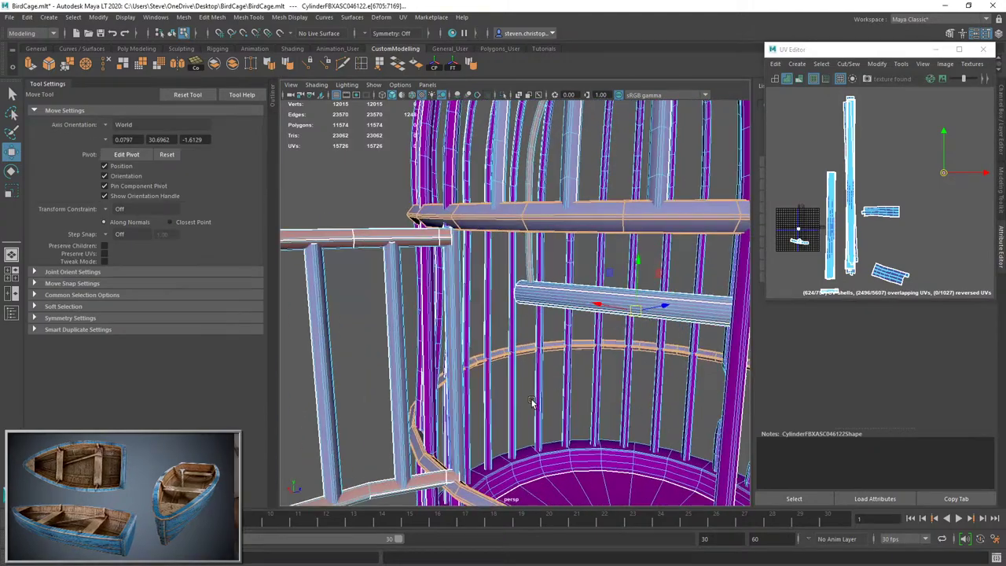
left_click_drag(539, 334, 489, 437, "alt")
double_click(538, 427, "ctrl")
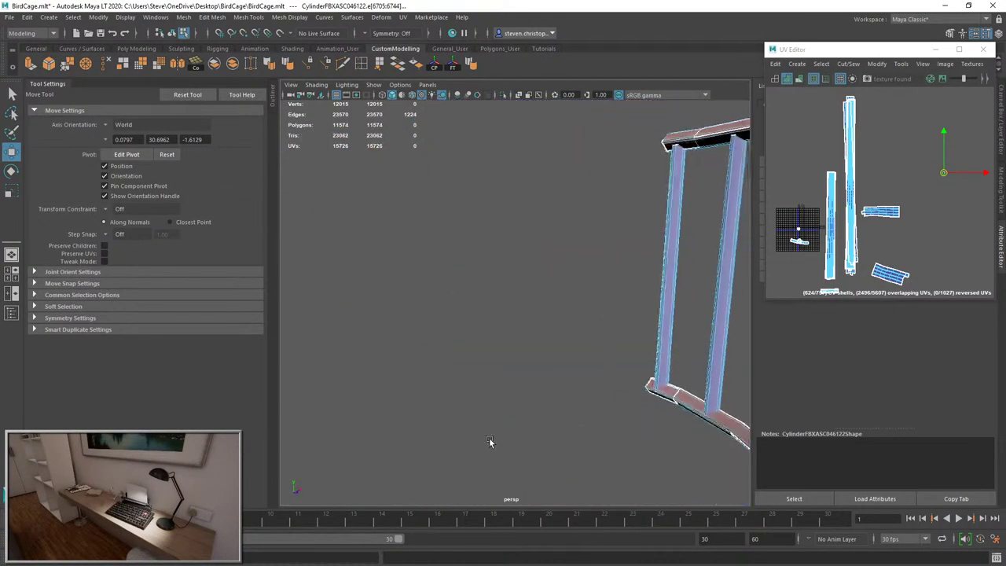
middle_click_drag(489, 438, 519, 483, "alt")
double_click(548, 354, "ctrl")
scroll(523, 338, "up", 1)
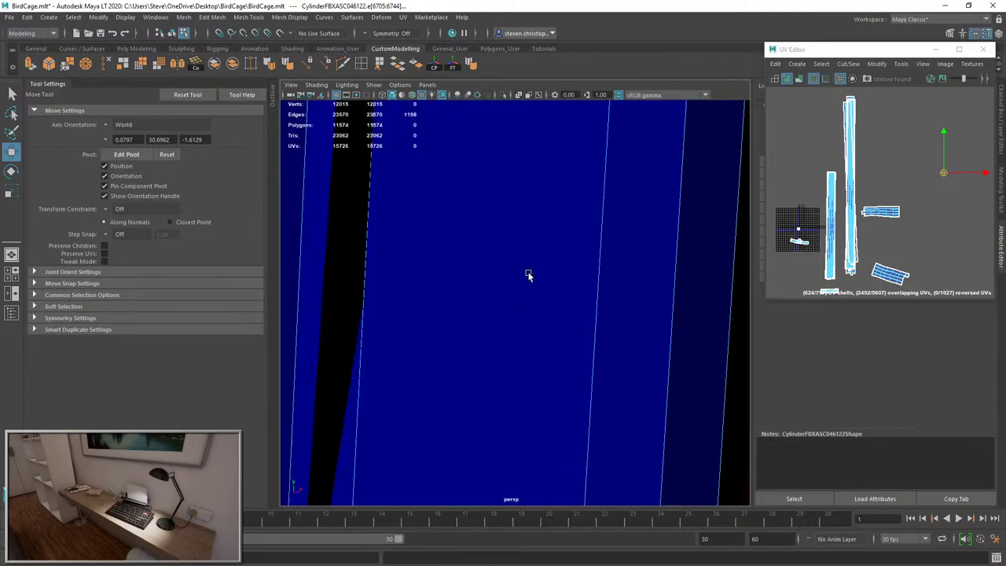
scroll(529, 283, "down", 1)
middle_click_drag(523, 382, 524, 459, "alt")
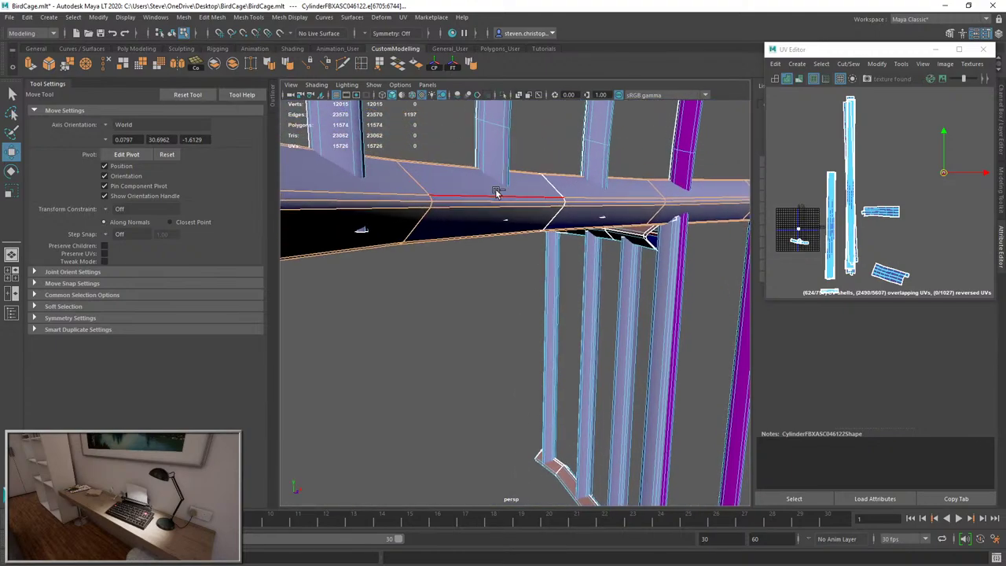
left_click(848, 63)
left_click(873, 167)
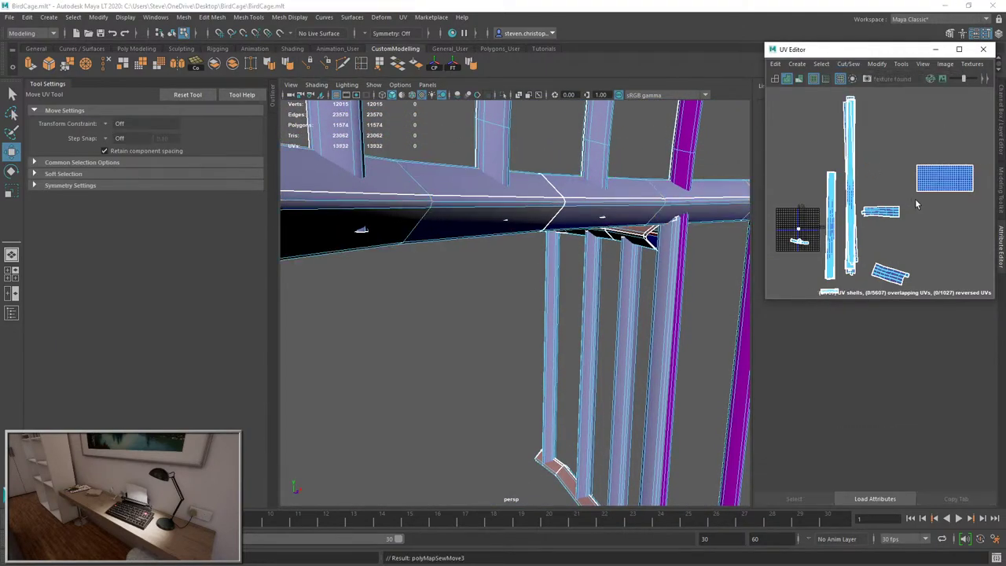
Select the sewn UV shells of the two horizontal rings and unfold them.
left_click_drag(909, 127, 959, 217)
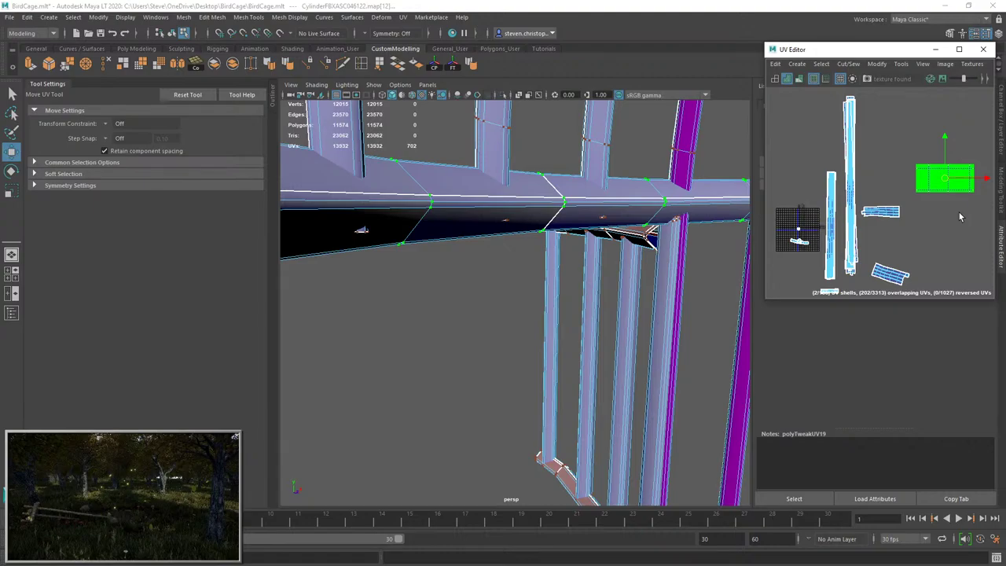
key("ctrl+u")
scroll(959, 212, "down", 4)
left_click_drag(527, 277, 678, 271, "alt")
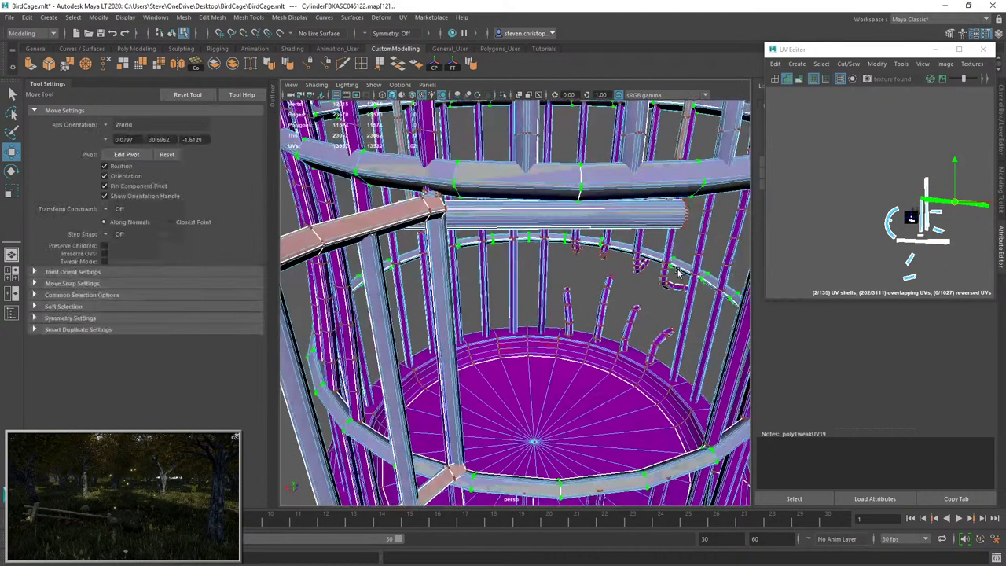
scroll(677, 271, "down", 5)
scroll(827, 165, "up", 5)
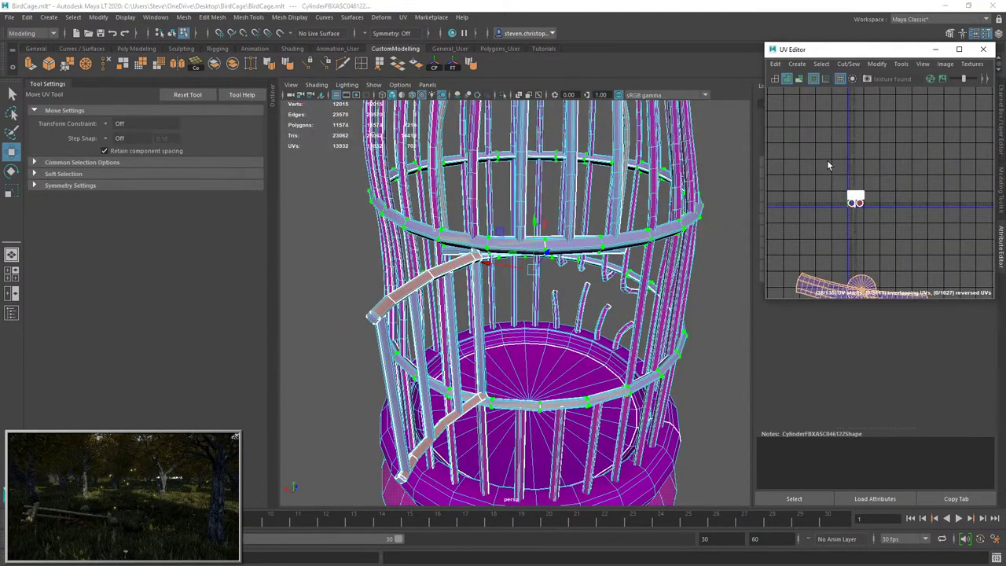
Select the shells stacked at the UV origin and examine which cage parts they belong to.
left_click_drag(828, 165, 879, 220)
left_click_drag(562, 320, 765, 241, "alt")
scroll(551, 251, "down", 3)
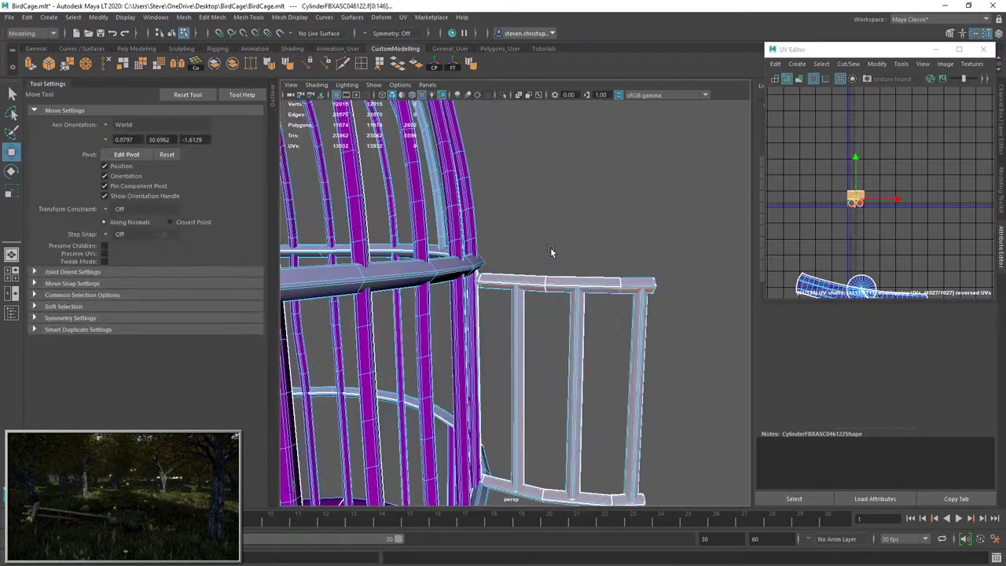
left_click_drag(551, 251, 620, 330, "alt")
scroll(615, 308, "up", 3)
Select the faces of the open door's three outer vertical bars together with its upper and lower rails.
left_click(588, 273)
double_click(597, 406)
left_click_drag(598, 406, 538, 275, "alt")
double_click(587, 301, "shift")
double_click(525, 281)
double_click(599, 232, "shift")
double_click(682, 227, "shift")
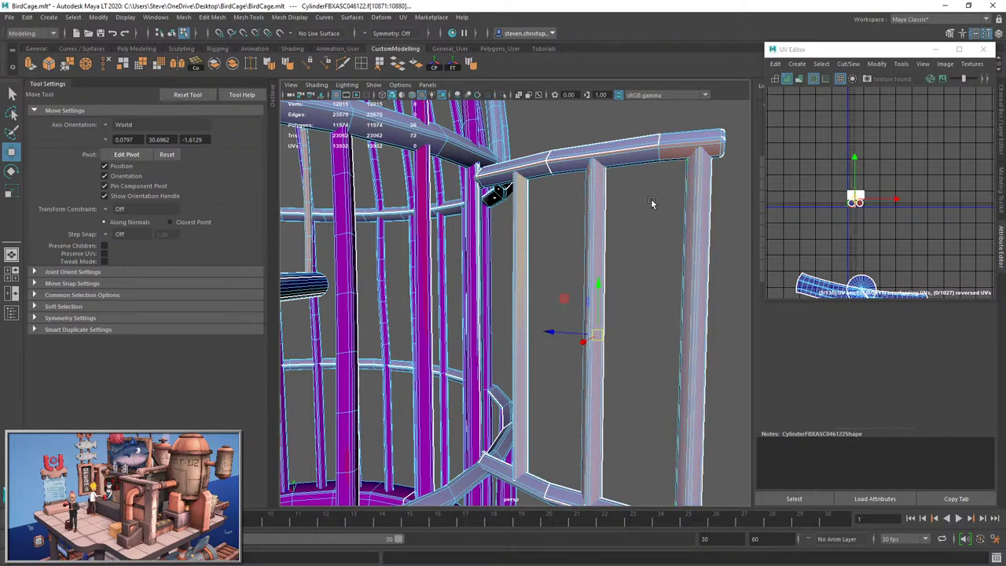
left_click(504, 95)
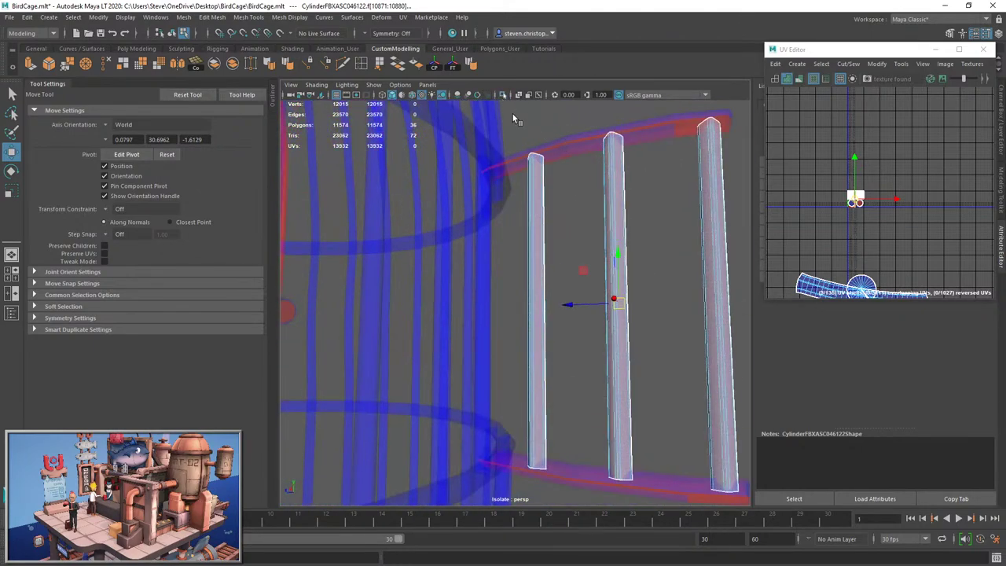
left_click(504, 95)
double_click(588, 145, "shift")
double_click(586, 466, "shift")
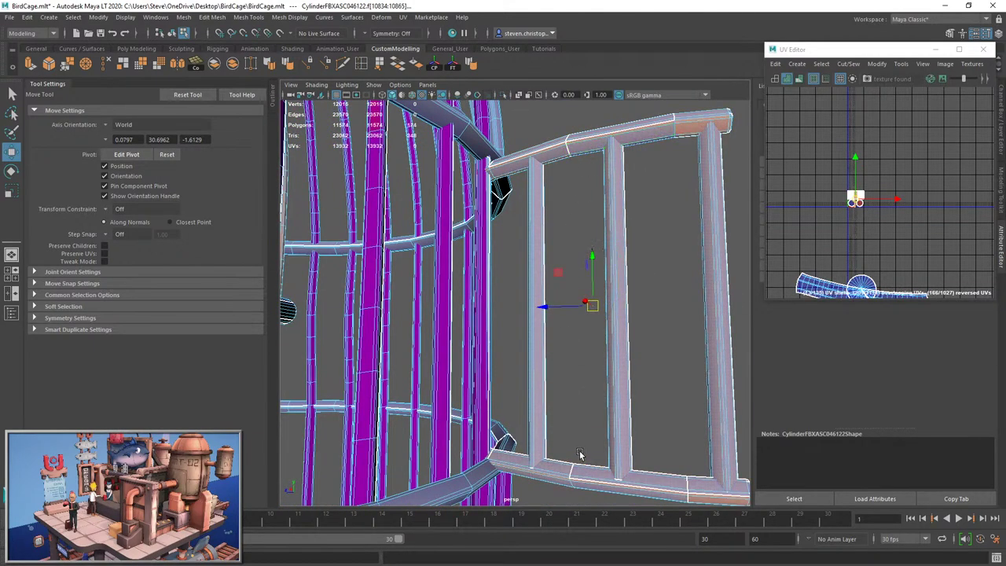
Unitize the UVs of the selected door bars and rails and move them away from the UV origin.
left_click(876, 65)
left_click(874, 196)
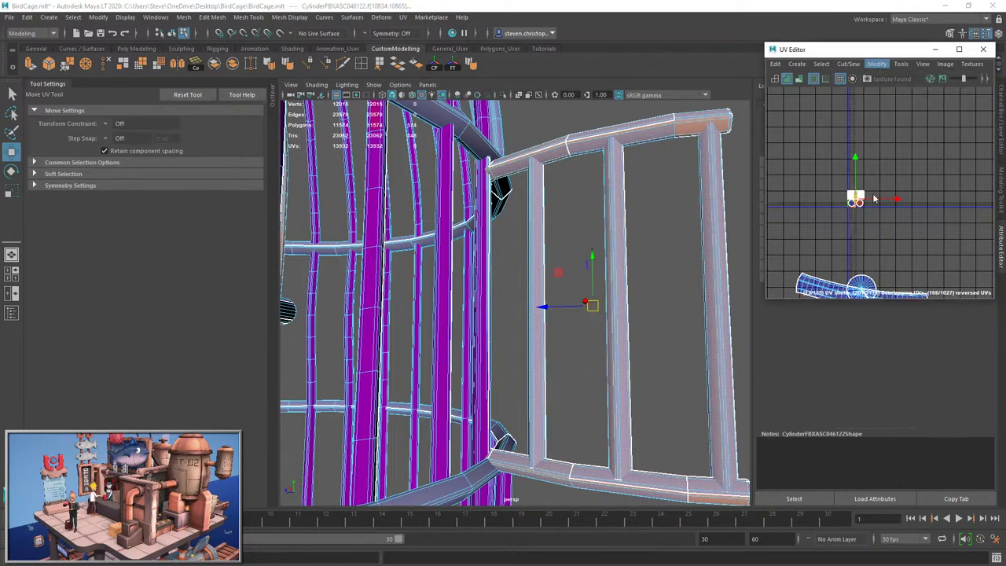
left_click(857, 201)
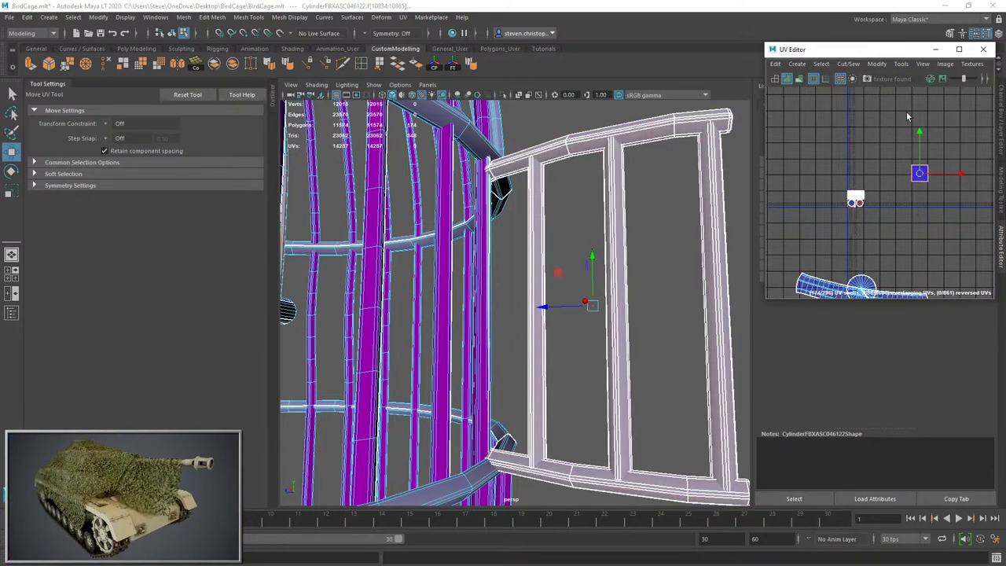
Convert the door selection to edges, then select the end edge loop of the upper rail beside the cage.
key("ctrl+F10")
middle_click_drag(624, 197, 563, 287, "alt")
scroll(654, 184, "up", 4)
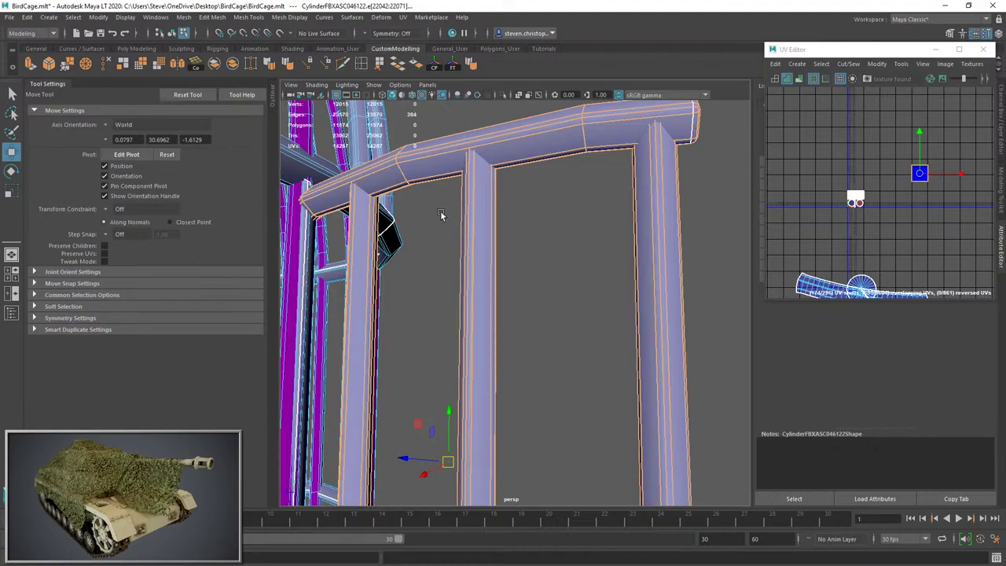
left_click_drag(440, 214, 555, 306, "alt")
double_click(602, 265)
scroll(574, 326, "up", 3)
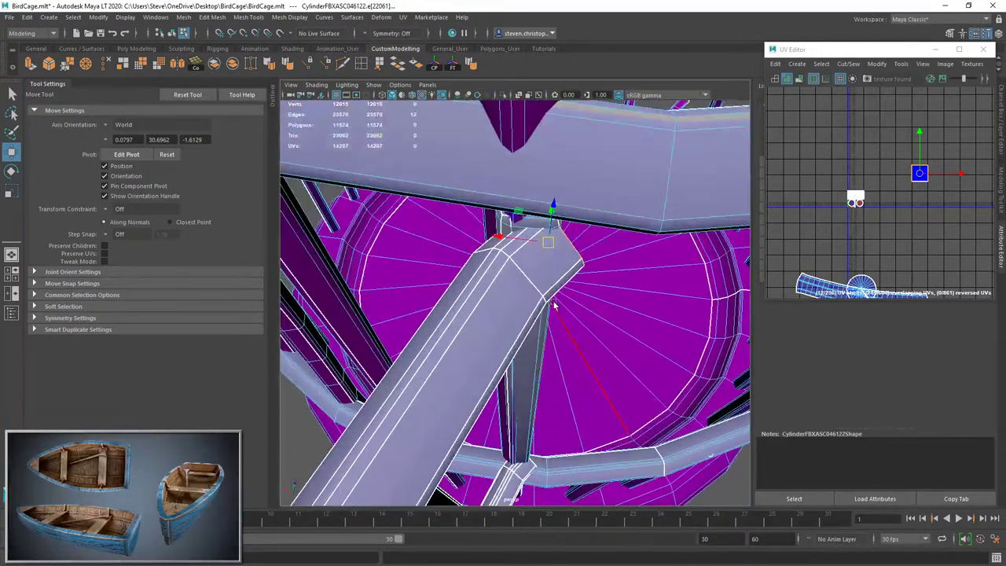
Enable soft selection with Surface falloff and move the upper rail's end back toward the hinge-side bar.
key("b")
left_click_drag(523, 216, 510, 215)
key("ctrl+z")
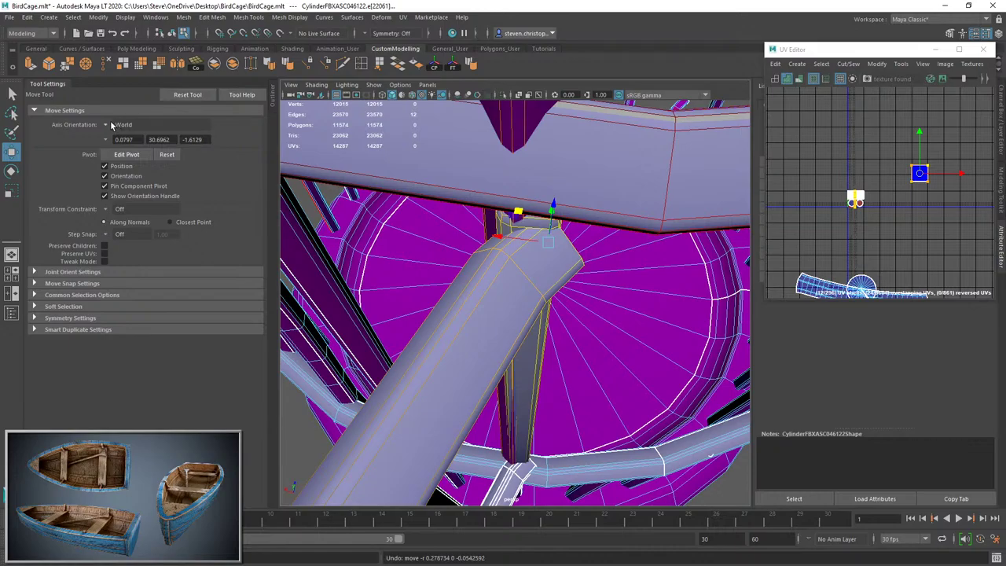
left_click(62, 306)
left_click(124, 331)
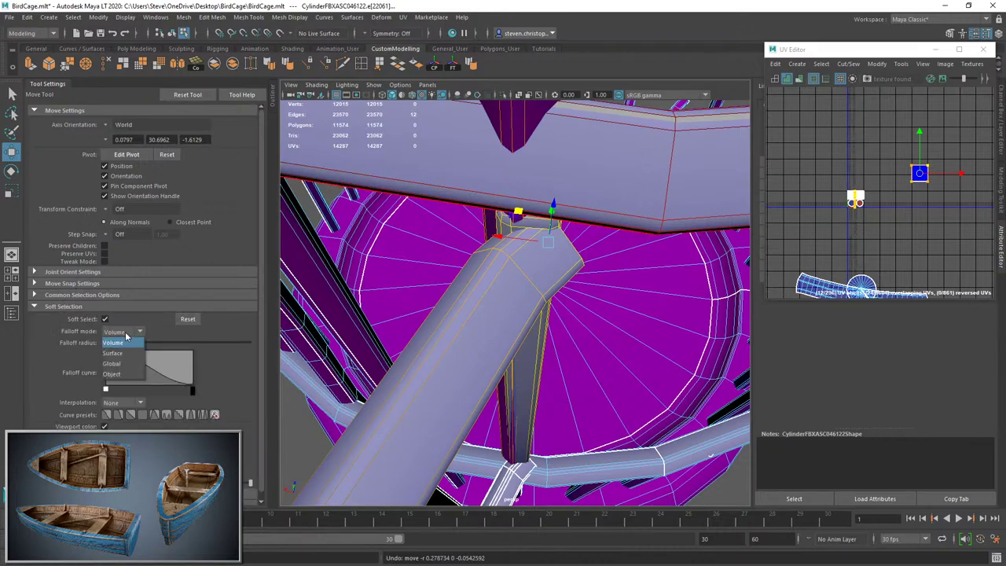
left_click(125, 353)
left_click_drag(517, 211, 494, 194)
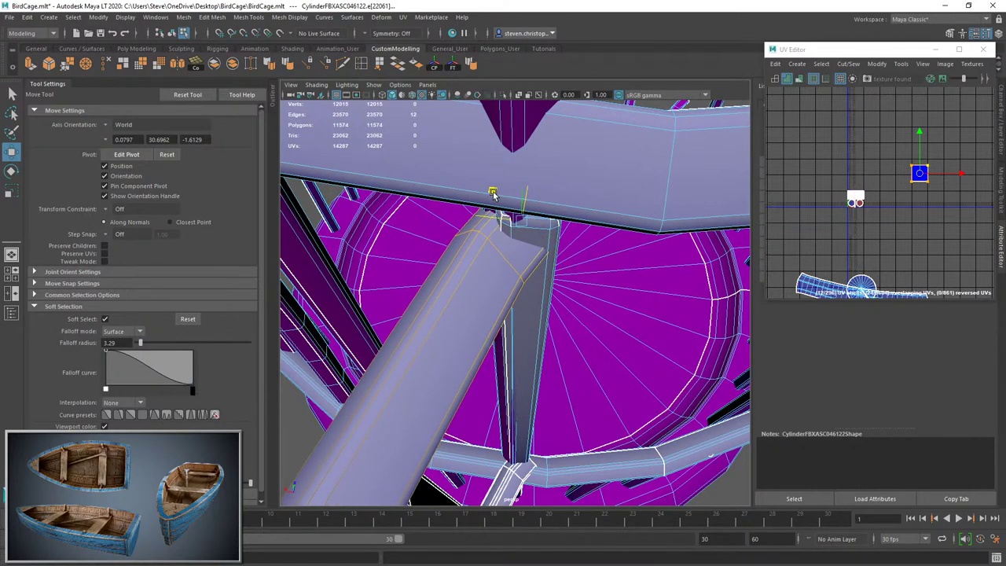
Restore the edge selection at the upper rail's end and scale it.
scroll(573, 270, "down", 5)
left_click_drag(556, 397, 561, 320, "alt")
key("F8")
left_click(703, 373)
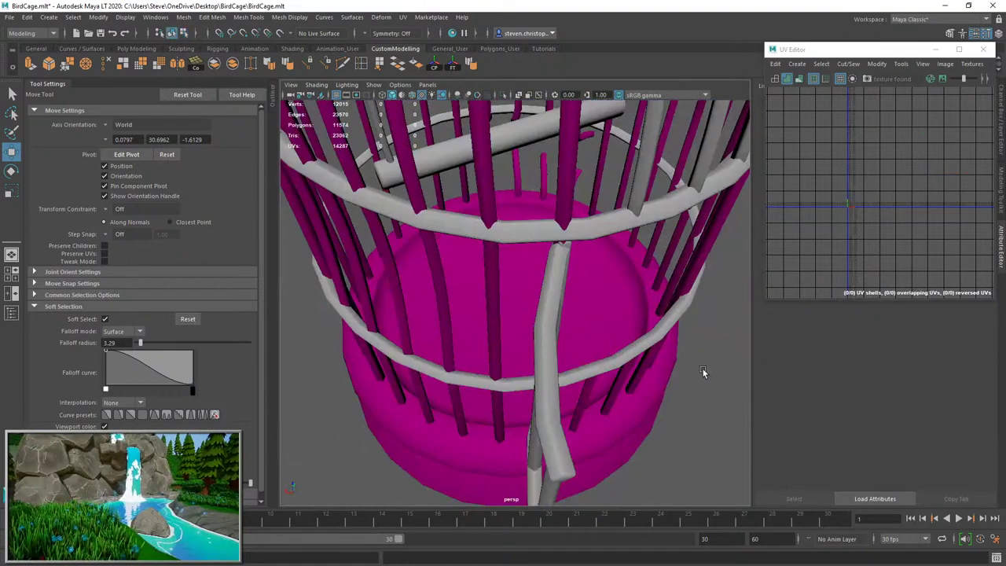
left_click_drag(703, 374, 561, 319, "alt")
scroll(561, 320, "up", 6)
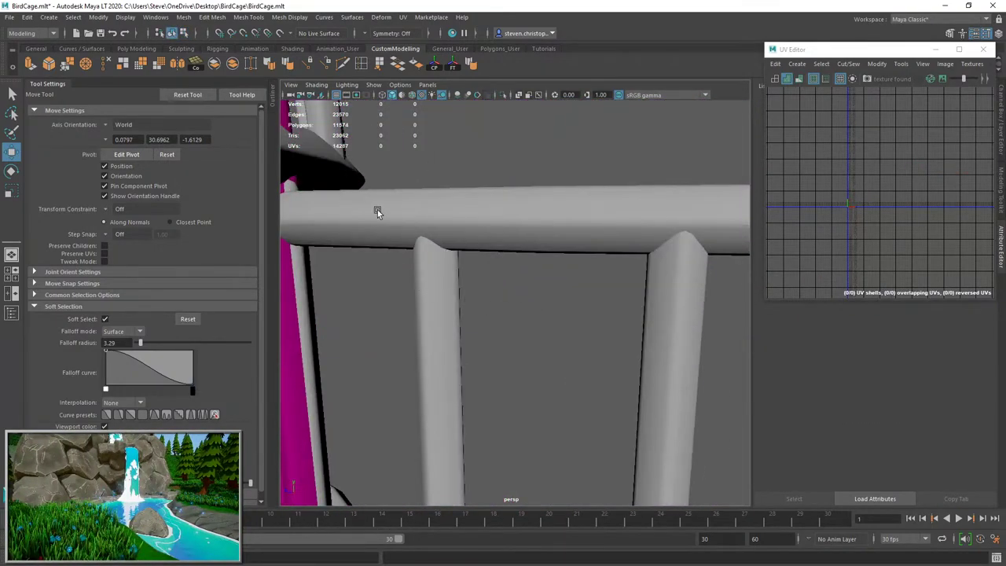
middle_click_drag(378, 210, 482, 180, "alt")
key("ctrl+z")
key("r")
left_click_drag(425, 223, 389, 240)
key("w")
left_click(709, 173)
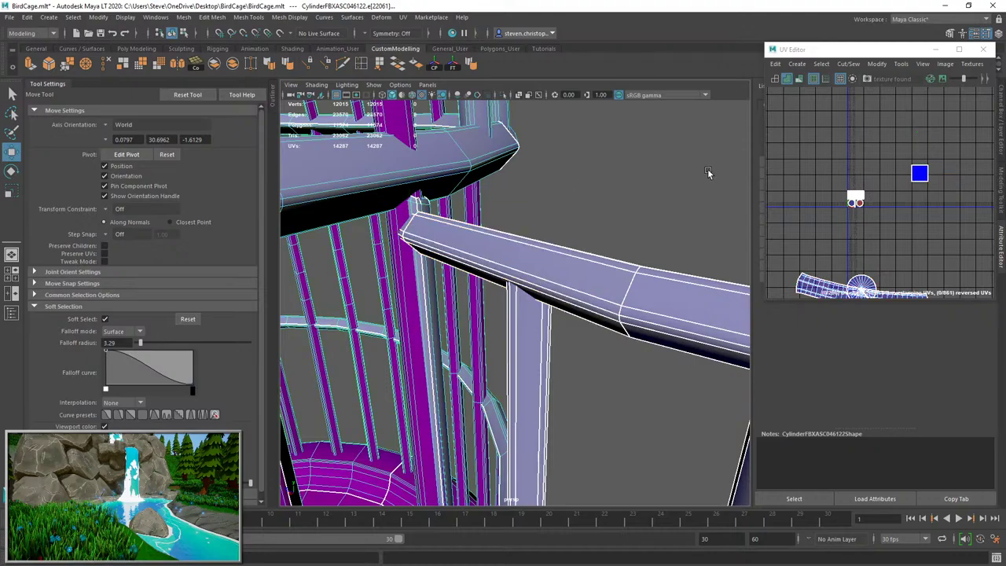
Check the door joint in object mode, then scale the rail's end edges again where they meet the hinge-side bar.
key("F8")
left_click(710, 173)
scroll(710, 173, "down", 6)
left_click_drag(710, 173, 532, 248, "alt")
scroll(573, 286, "up", 6)
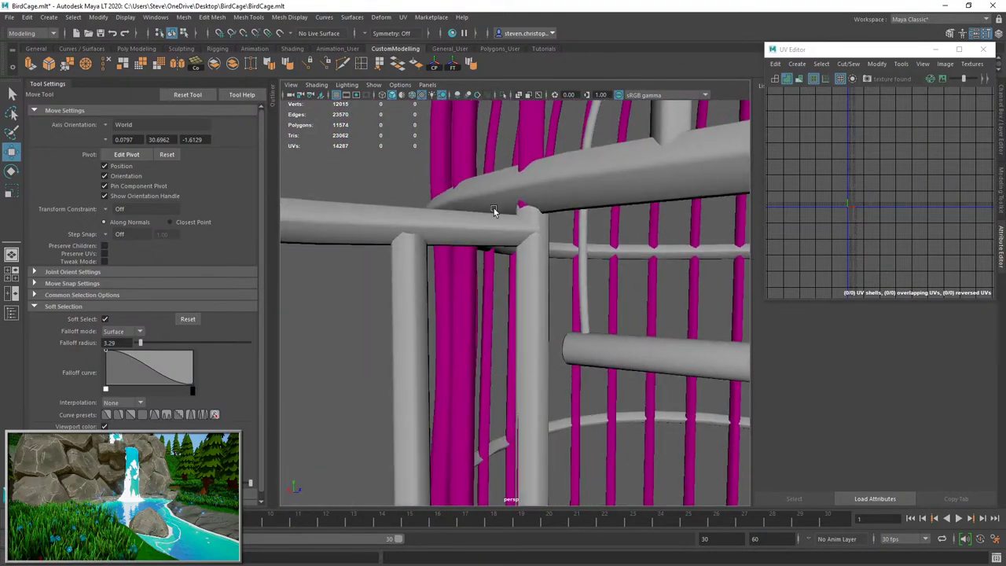
scroll(506, 254, "up", 2)
left_click_drag(494, 211, 478, 266, "alt")
left_click(506, 254)
key("F8")
key("r")
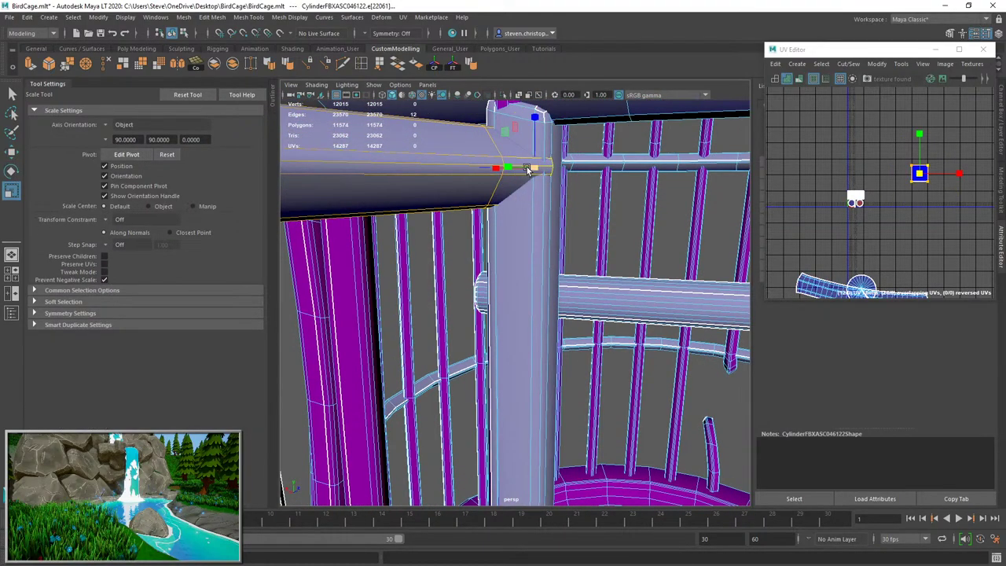
left_click_drag(536, 169, 524, 328)
key("w")
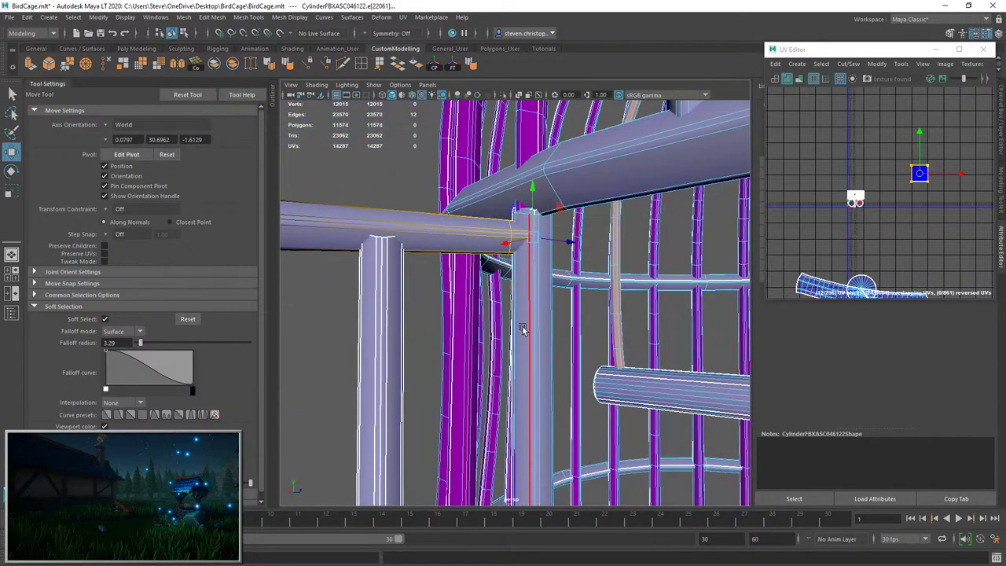
Try deleting the door's hinge-side vertical bar, then undo the deletion.
double_click(523, 327)
scroll(524, 328, "down", 4)
scroll(524, 343, "up", 3)
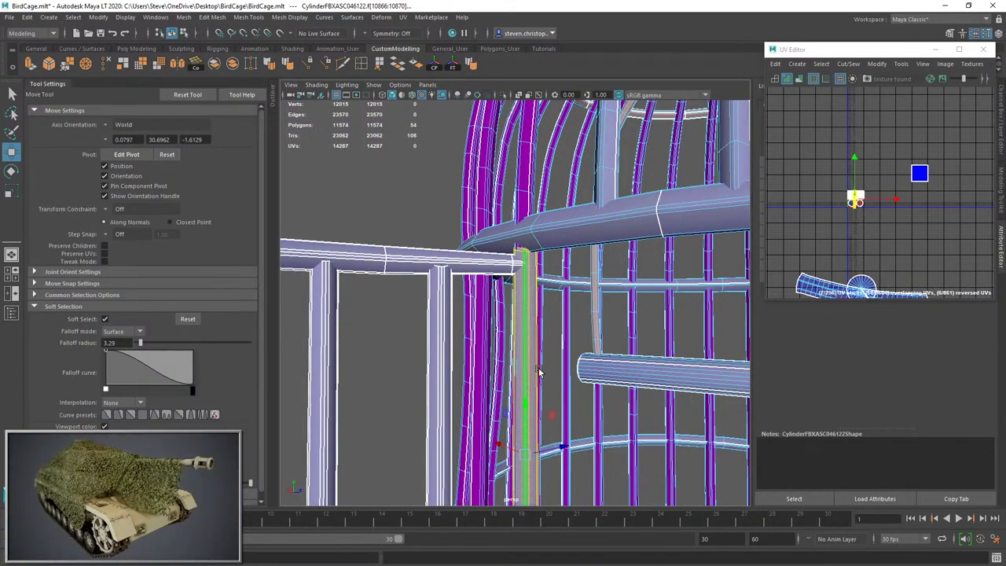
key("Delete")
left_click_drag(540, 371, 620, 359, "alt")
scroll(580, 334, "up", 3)
key("ctrl+z")
Try moving the magenta cage bar above the door's hinge side, then undo the move.
scroll(580, 327, "up", 4)
left_click_drag(580, 328, 540, 260, "alt")
middle_click_drag(541, 160, 532, 242, "alt")
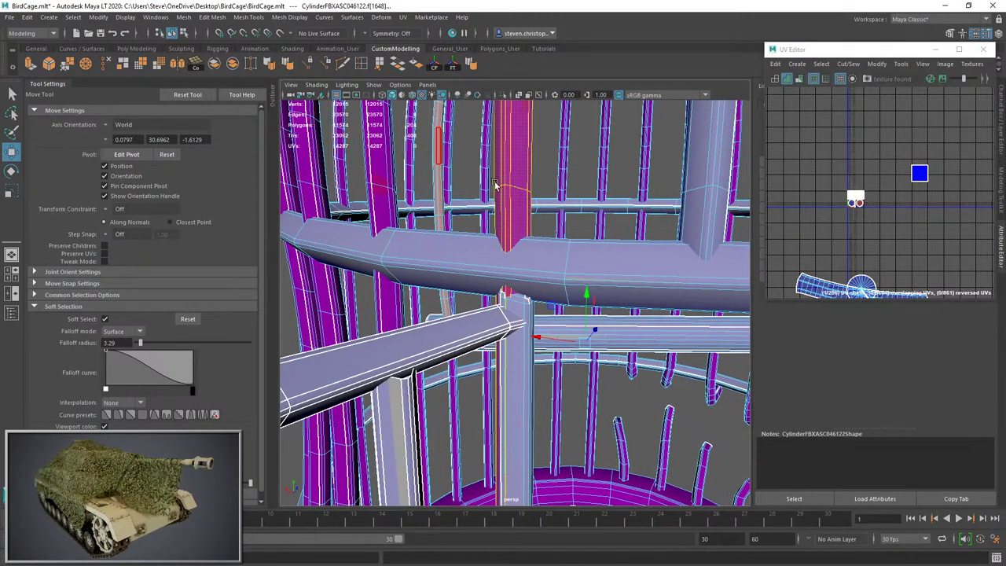
double_click(516, 190)
left_click_drag(509, 173, 503, 336)
key("ctrl+z")
Turn off soft selection and select the edge loop of the hinge-side magenta bar near the lower ring.
key("b")
double_click(548, 298)
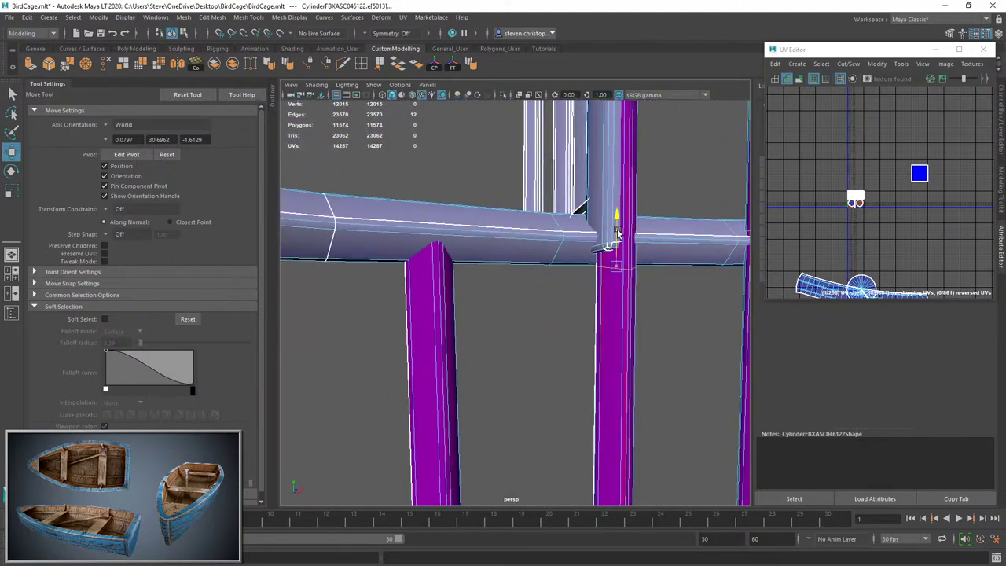
left_click_drag(618, 206, 422, 277, "alt")
left_click_drag(387, 303, 441, 290, "alt")
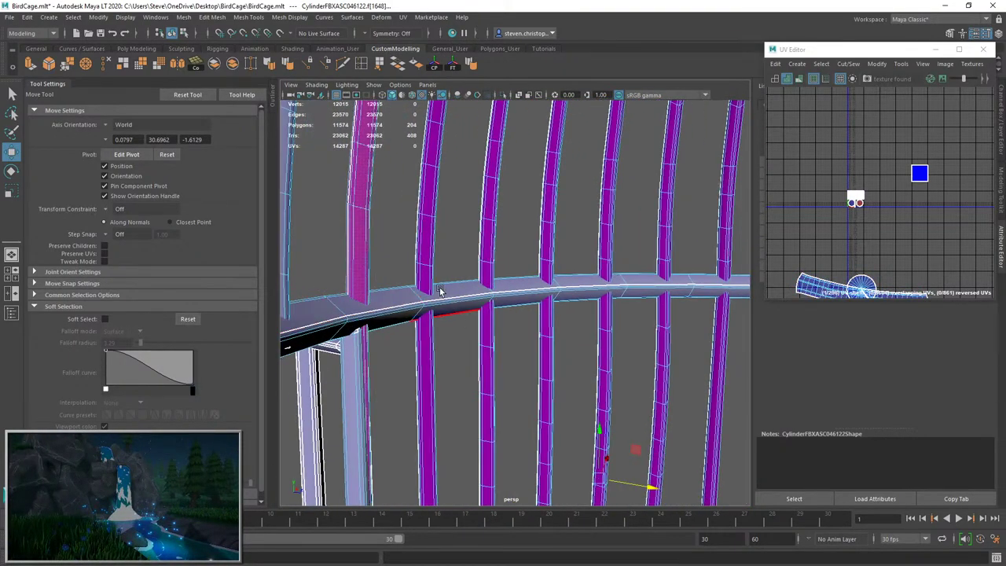
Select the face loop of the magenta bar segment overlapping the door's hinge-side bar and delete it.
left_click(366, 346)
scroll(366, 341, "up", 5)
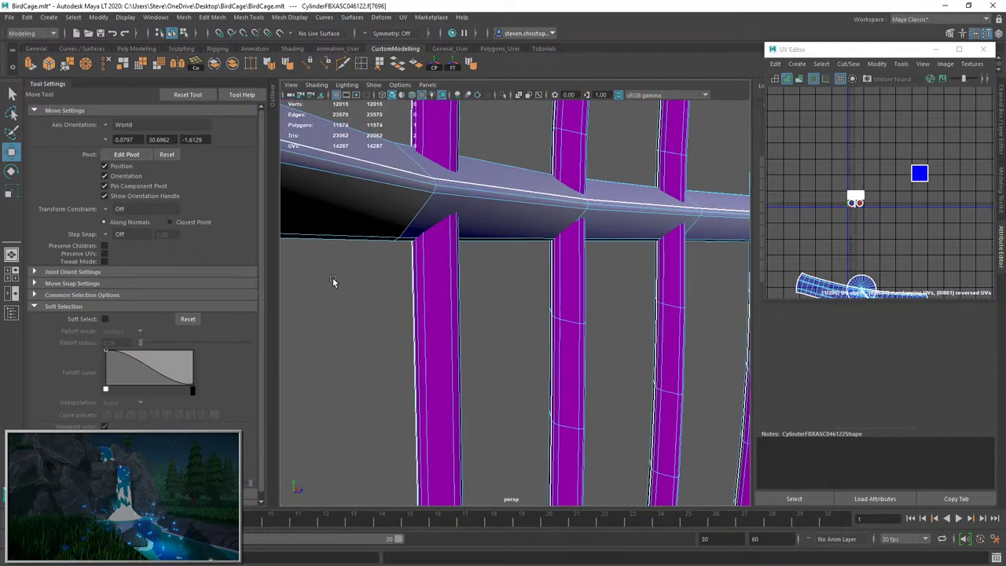
double_click(308, 236, "shift")
scroll(458, 335, "down", 4)
key("Delete")
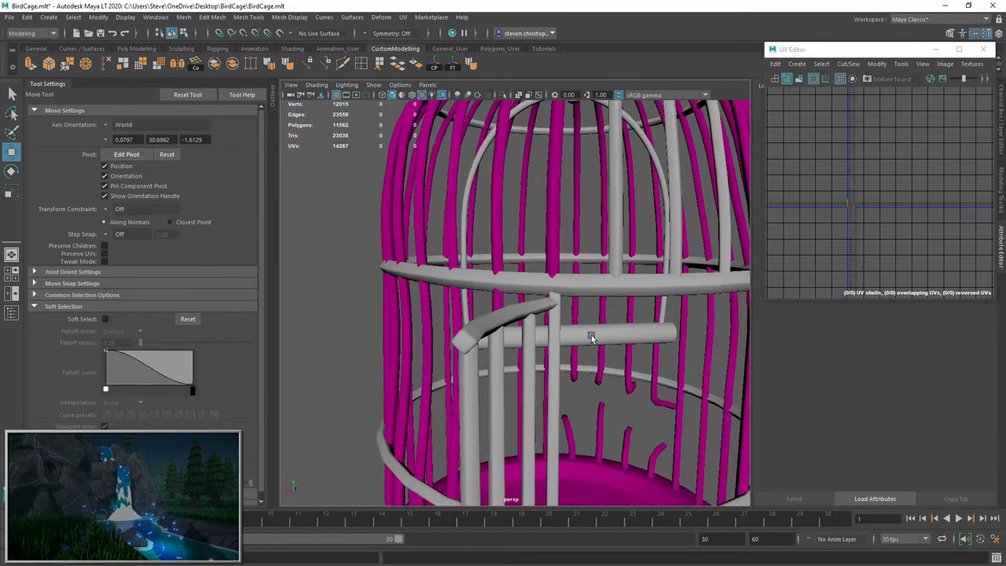
scroll(591, 335, "down", 3)
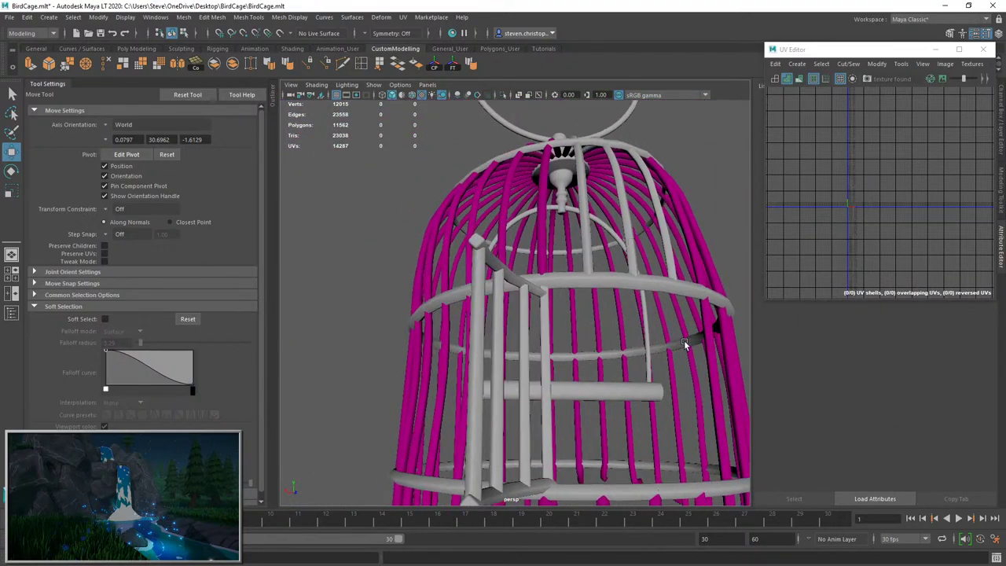
Select the faces of the door's hinge-side vertical bar and examine its shells in the UV Editor.
left_click_drag(684, 341, 503, 378, "alt")
scroll(482, 268, "up", 3)
middle_click_drag(482, 268, 511, 244, "alt")
right_click_drag(511, 246, 515, 296)
double_click(514, 295)
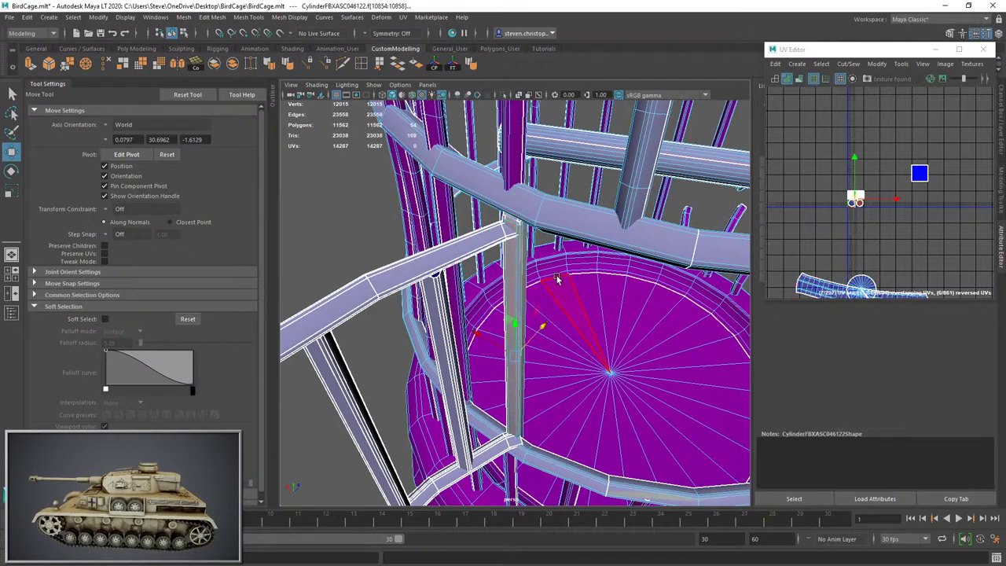
key("f")
scroll(989, 170, "down", 4)
middle_click_drag(979, 186, 888, 210, "alt")
scroll(891, 203, "down", 3)
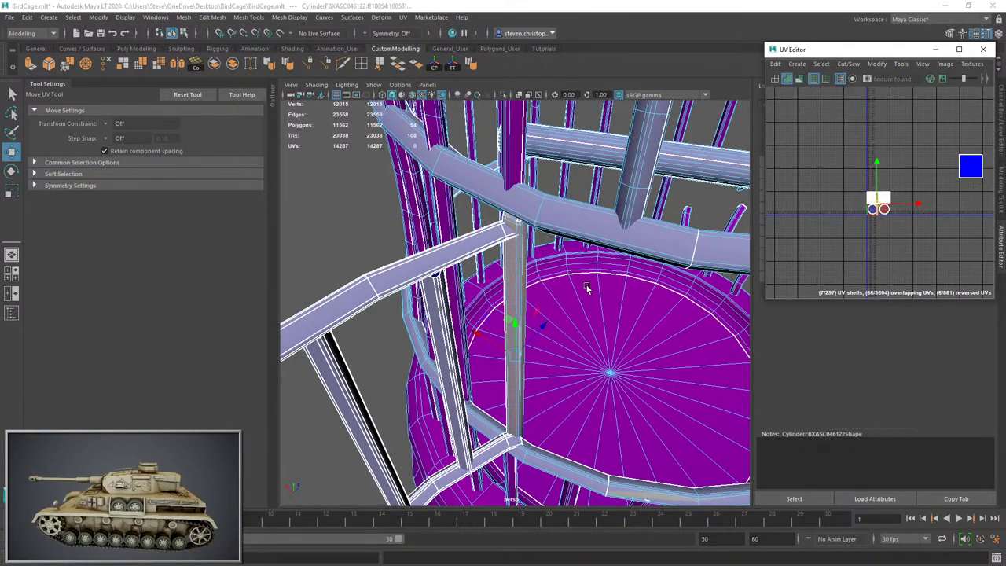
Select all edges of the door's unitized upper, lower and vertical bars through their stacked shells in the UV Editor.
left_click_drag(982, 189, 953, 151)
key("f")
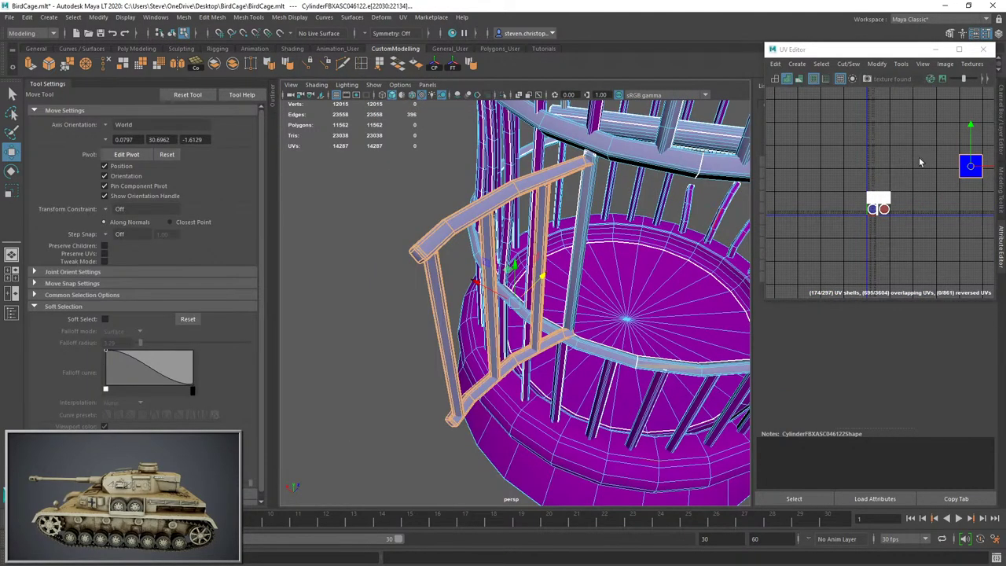
middle_click_drag(920, 162, 892, 161, "alt")
left_click_drag(600, 249, 643, 228, "alt")
middle_click_drag(440, 238, 471, 294, "alt")
scroll(471, 295, "up", 3)
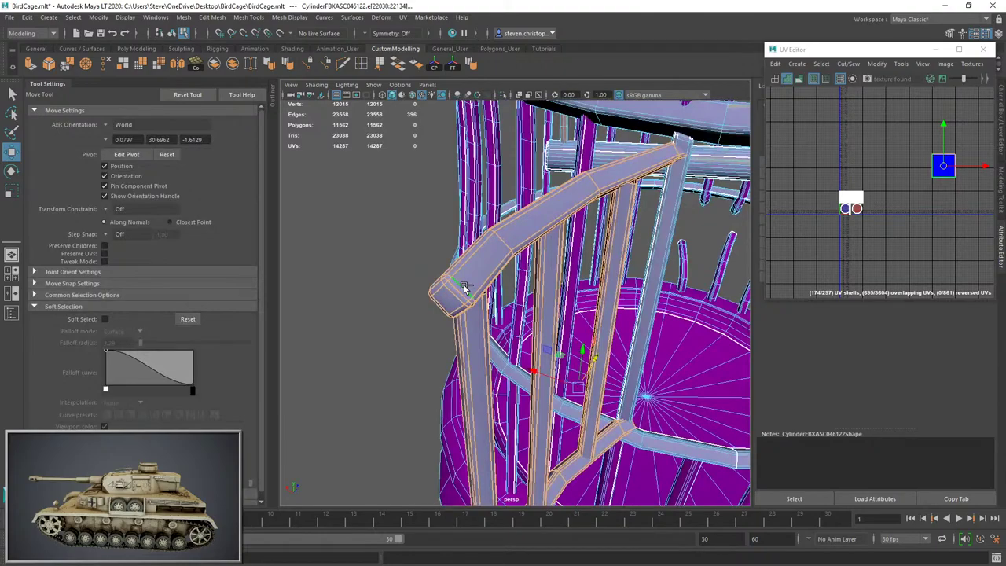
Remove the seam edges of the door's upper bar from the selection, around its outer end and along its underside.
left_click_drag(465, 289, 569, 269, "alt")
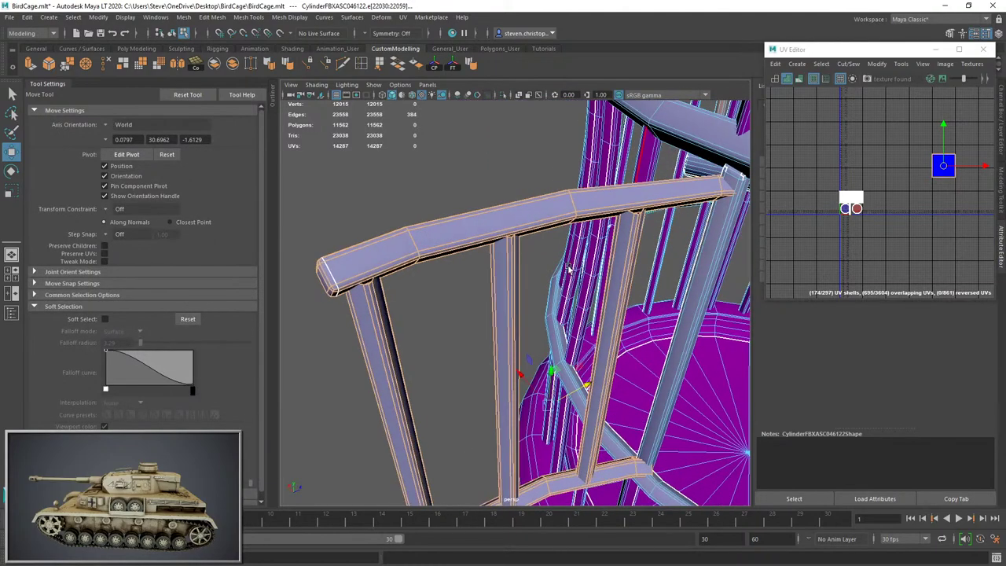
key("ctrl+z")
key("ctrl+z")
double_click(355, 282, "ctrl")
left_click_drag(335, 276, 478, 264, "alt")
scroll(479, 265, "up", 3)
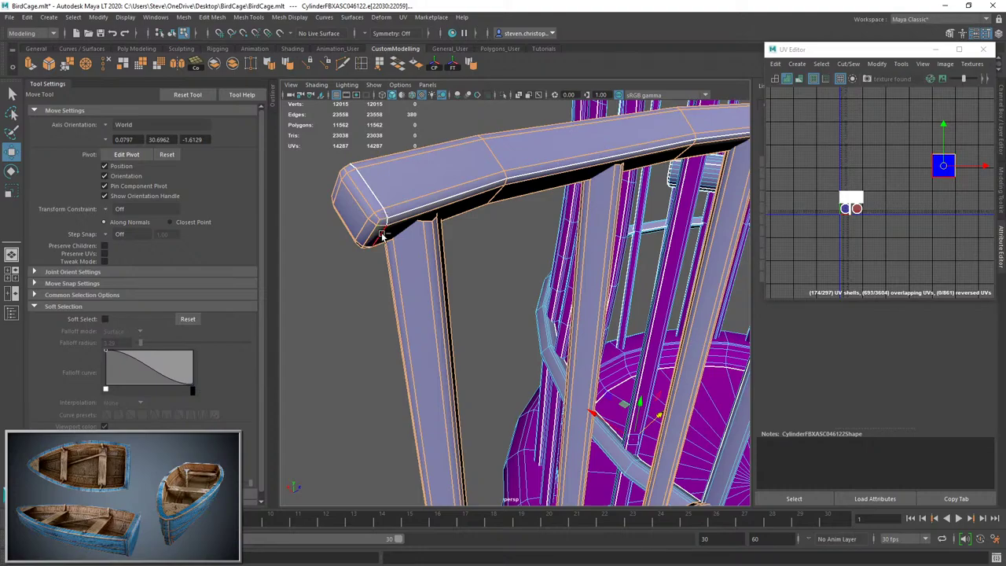
left_click_drag(381, 236, 470, 317, "alt")
left_click(450, 246, "shift")
Remove the seam edges of the door's lower bar from the selection, at both ends and along its length.
middle_click_drag(491, 463, 506, 197, "alt")
scroll(519, 326, "down", 4)
middle_click_drag(535, 370, 516, 348, "alt")
scroll(448, 263, "up", 5)
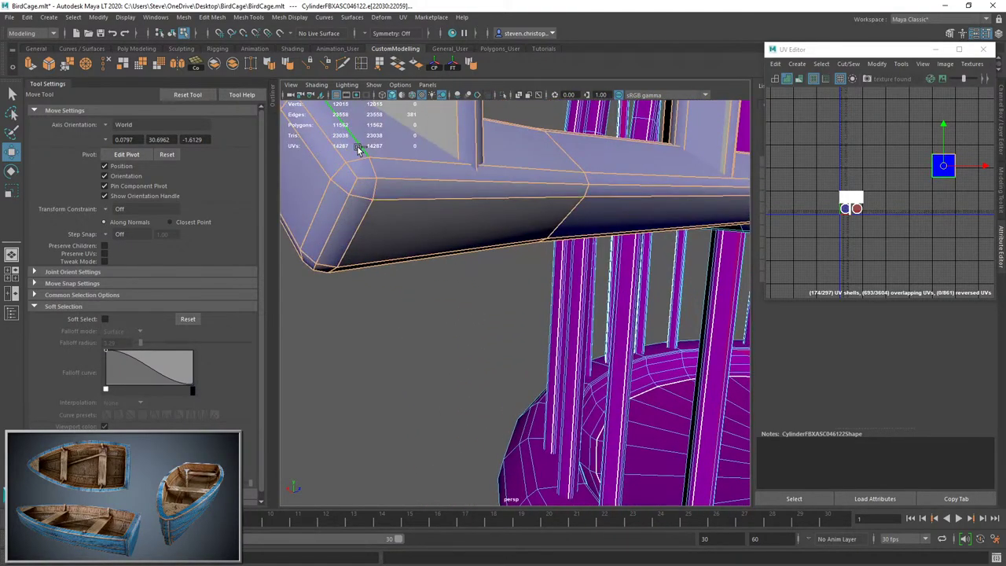
left_click(429, 200, "ctrl")
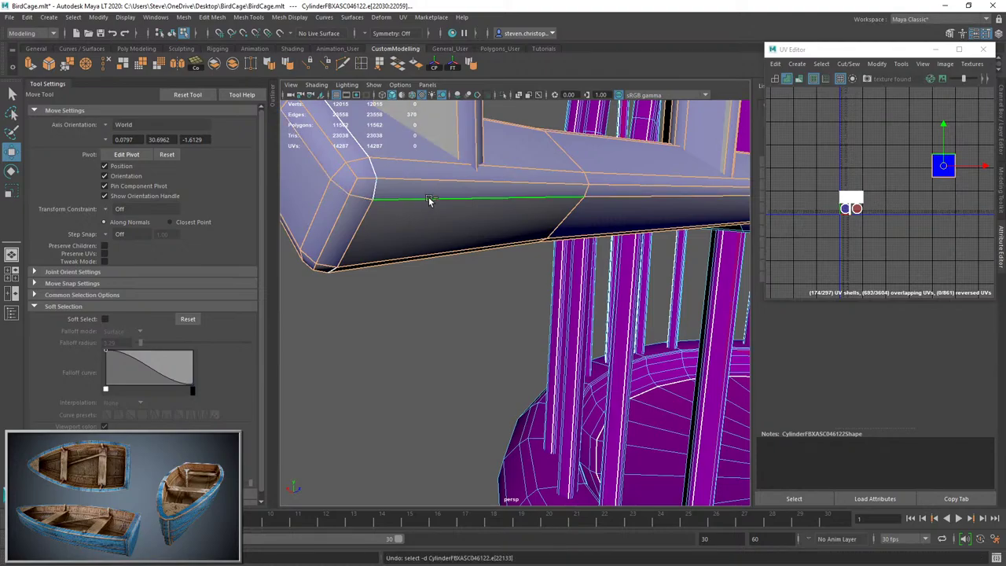
left_click_drag(474, 215, 369, 258, "alt")
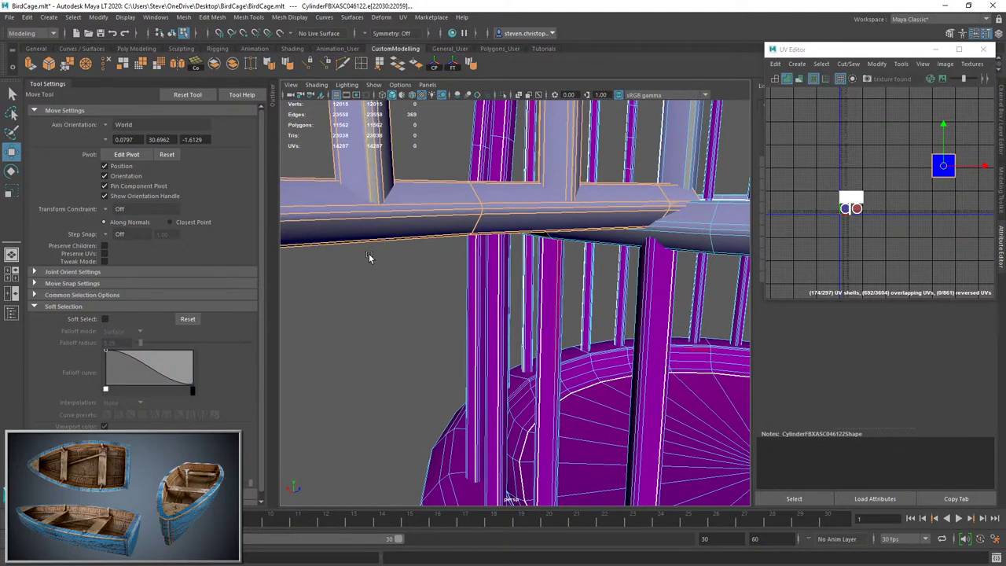
left_click(677, 206, "ctrl")
left_click_drag(676, 206, 606, 272, "alt")
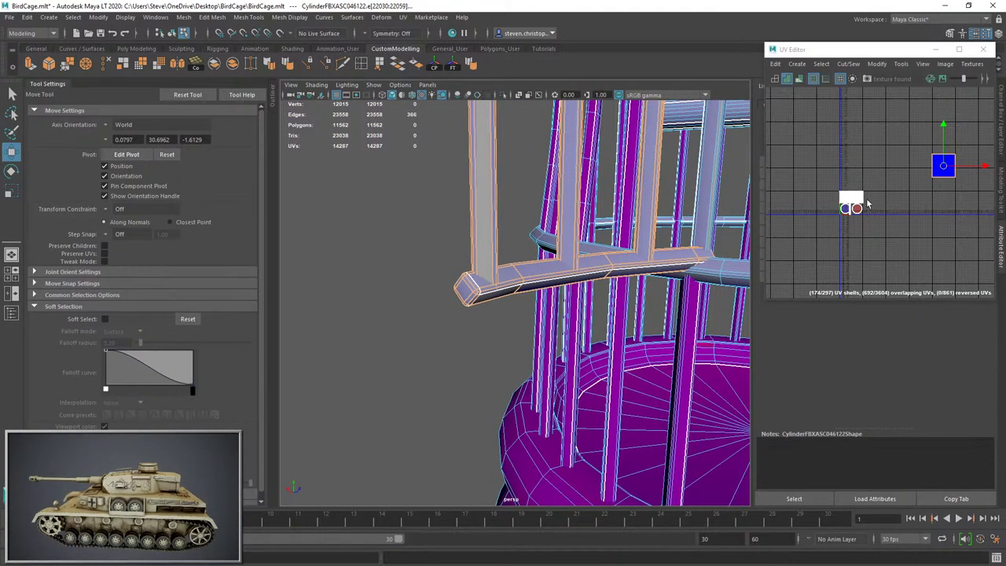
Exclude one lengthwise seam on each of the door's vertical bars, and move and sew the remaining selected edges.
middle_click_drag(553, 212, 573, 352, "alt")
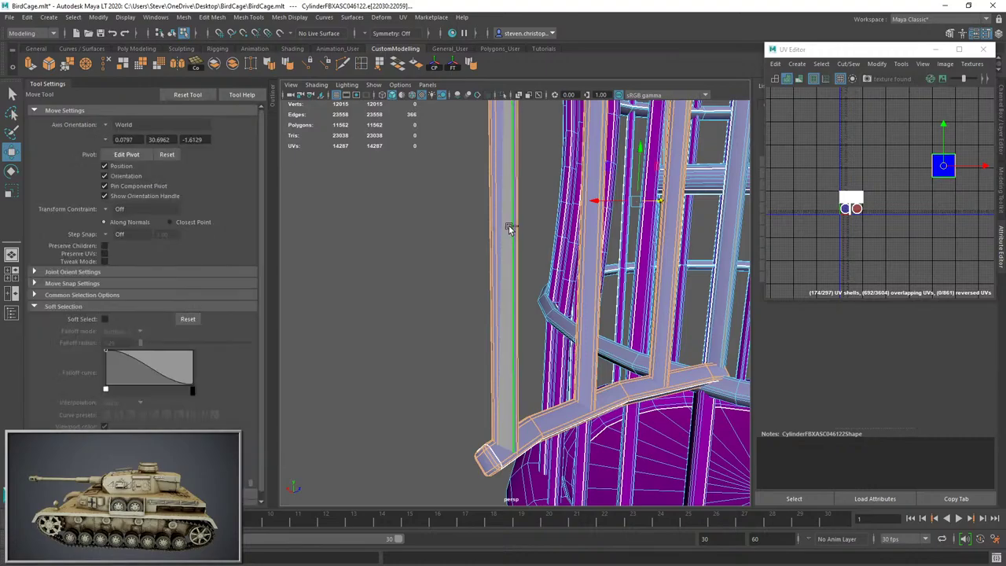
left_click(600, 227, "ctrl")
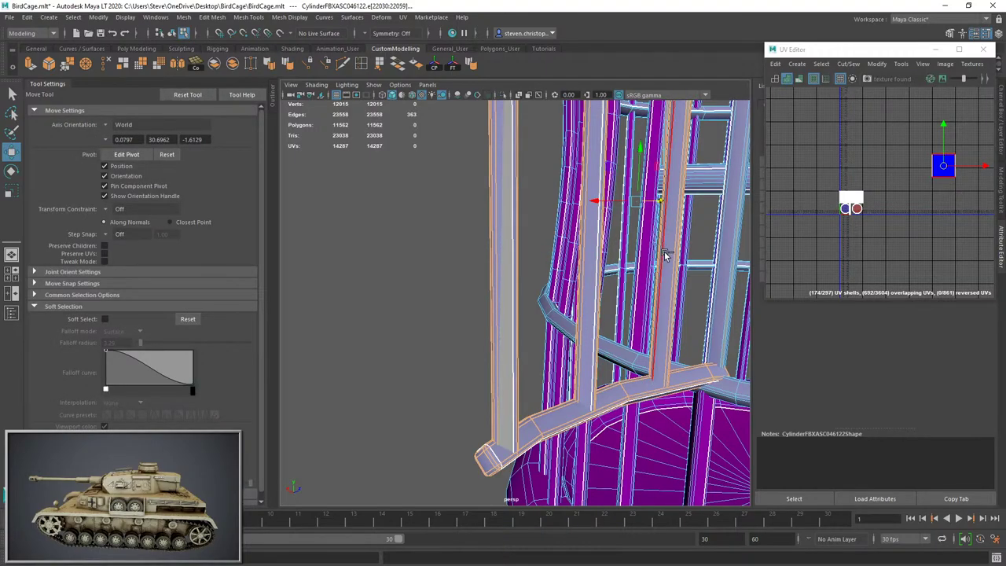
middle_click_drag(664, 256, 618, 306, "alt")
left_click_drag(661, 213, 566, 291, "alt")
left_click(849, 64)
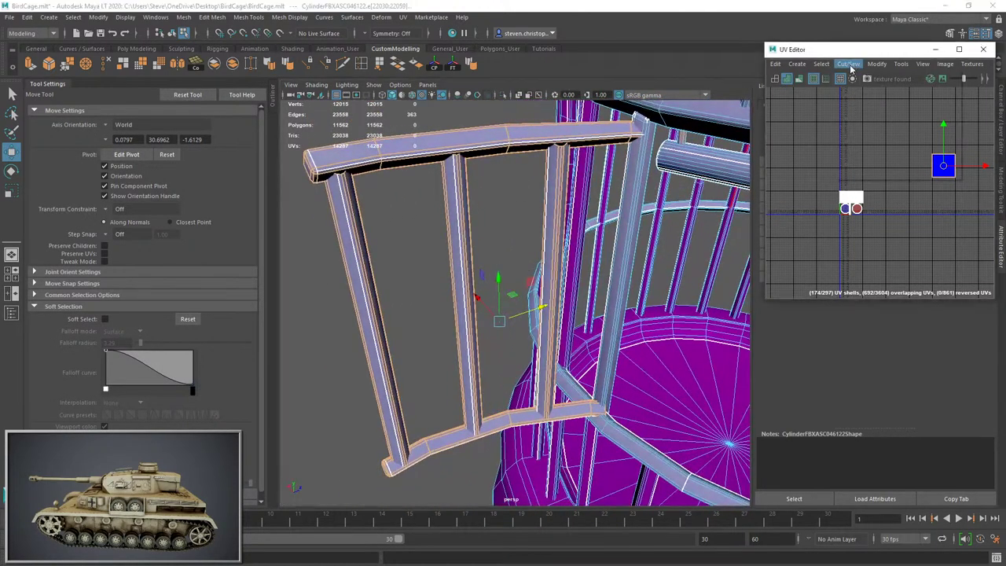
left_click(849, 64)
left_click(869, 161)
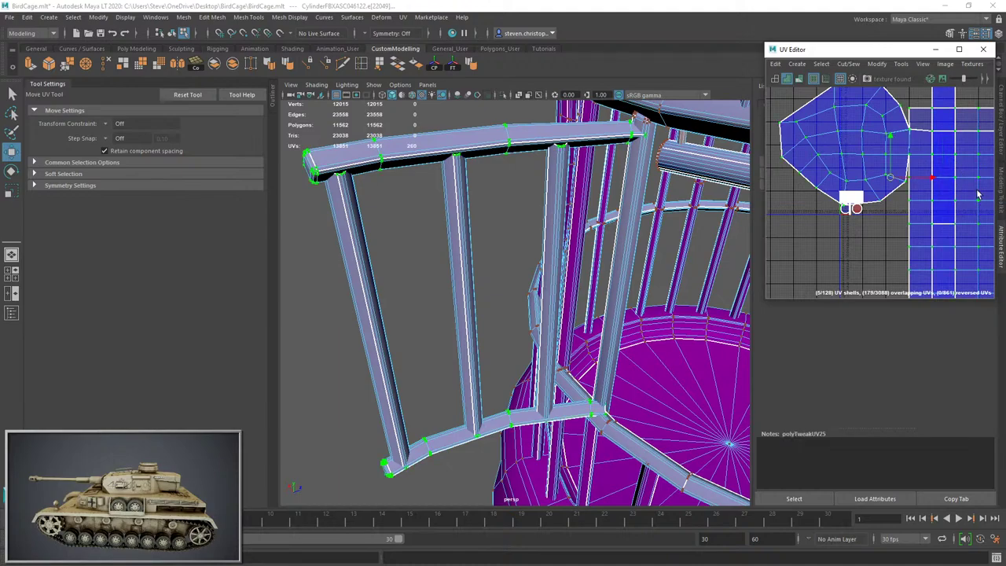
Unfold the sewn door shells and move them clear of the other UV shells.
scroll(978, 195, "down", 5)
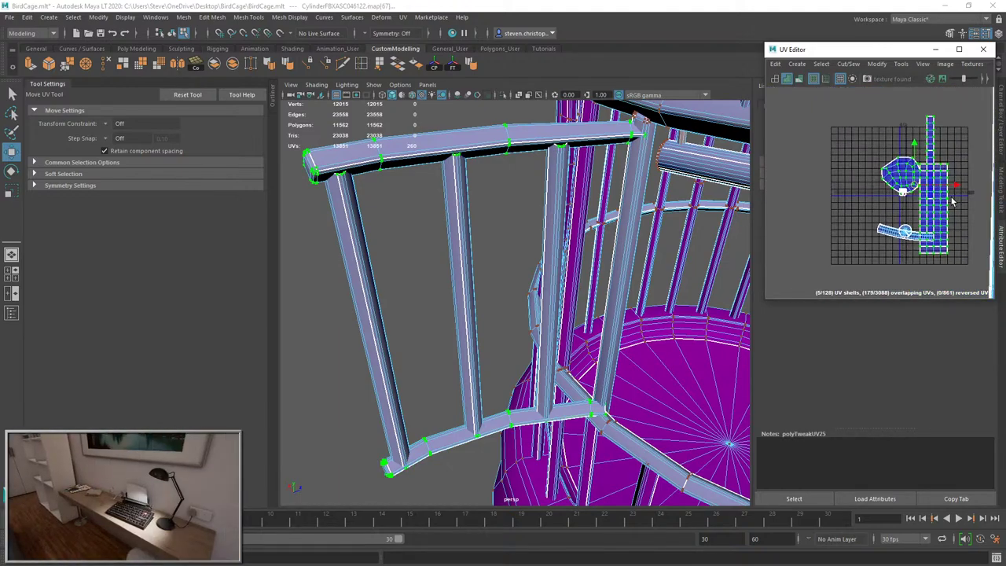
key("ctrl+u")
left_click_drag(914, 186, 955, 296)
Turn on soft selection and shift the protruding upper end of the door's inner vertical bar back beneath the upper bar.
key("F10")
scroll(586, 160, "up", 5)
middle_click_drag(586, 159, 561, 316, "alt")
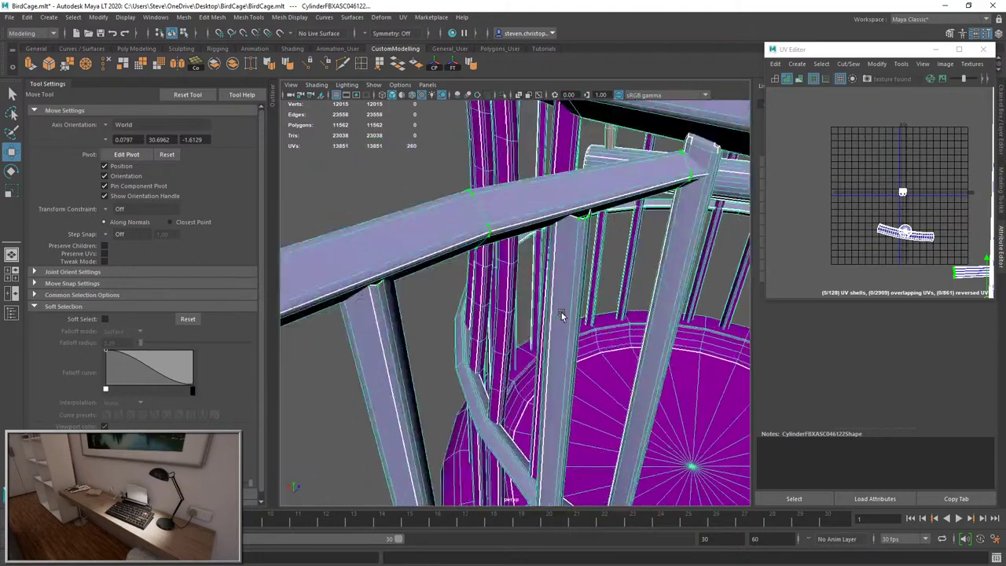
left_click_drag(561, 317, 595, 242, "alt")
middle_click_drag(595, 243, 647, 256, "alt")
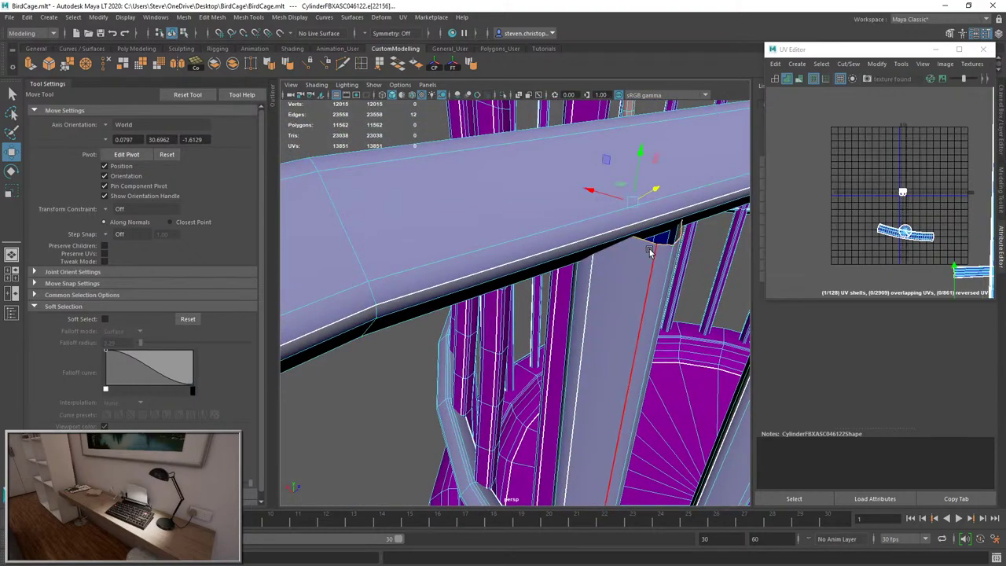
key("b")
left_click_drag(618, 197, 585, 189)
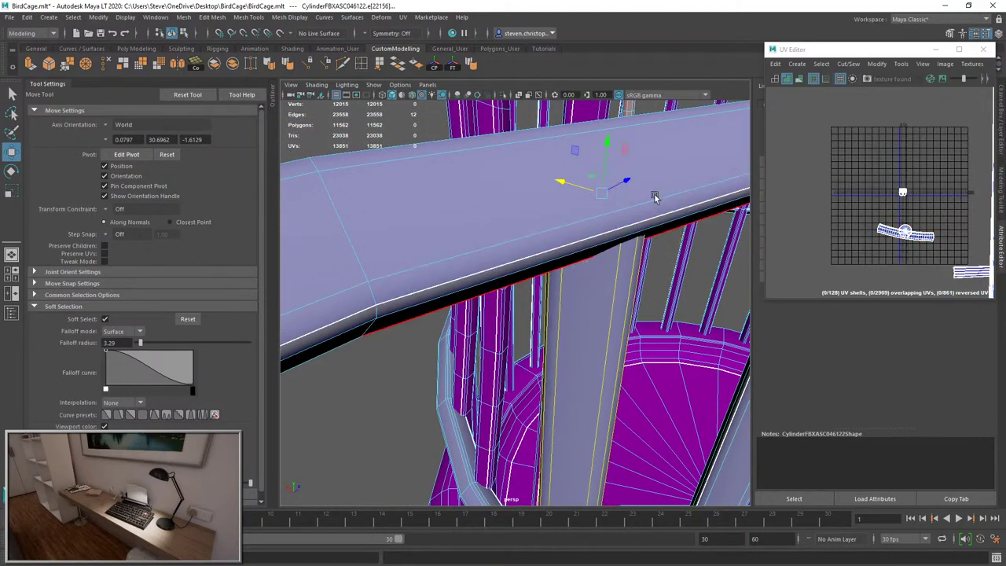
scroll(655, 196, "down", 5)
left_click_drag(655, 197, 589, 326, "alt")
key("e")
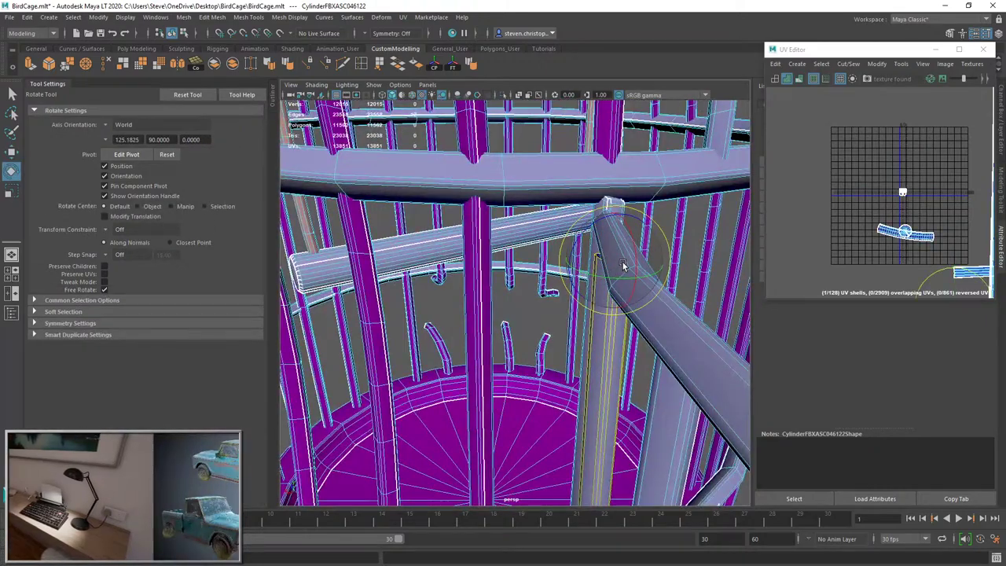
left_click(602, 264)
key("w")
scroll(651, 236, "down", 5)
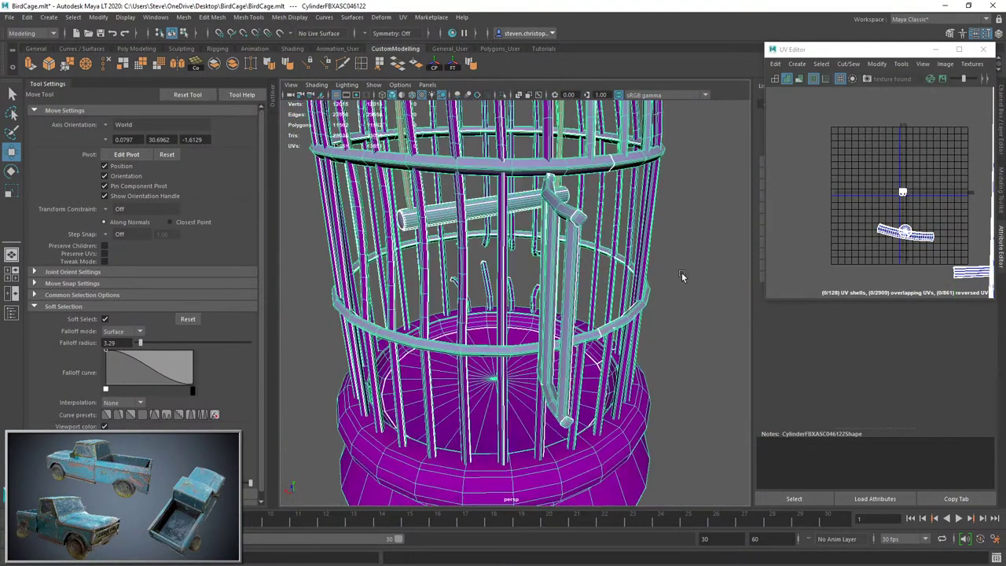
left_click(681, 272)
Select the edge loop at the lower end of the door's vertical bar where it meets the lower bar.
left_click_drag(681, 272, 560, 349, "alt")
scroll(560, 349, "up", 5)
middle_click_drag(559, 349, 511, 326, "alt")
left_click_drag(511, 325, 516, 265, "alt")
scroll(517, 265, "up", 5)
right_click_drag(517, 265, 511, 232)
left_click(473, 243)
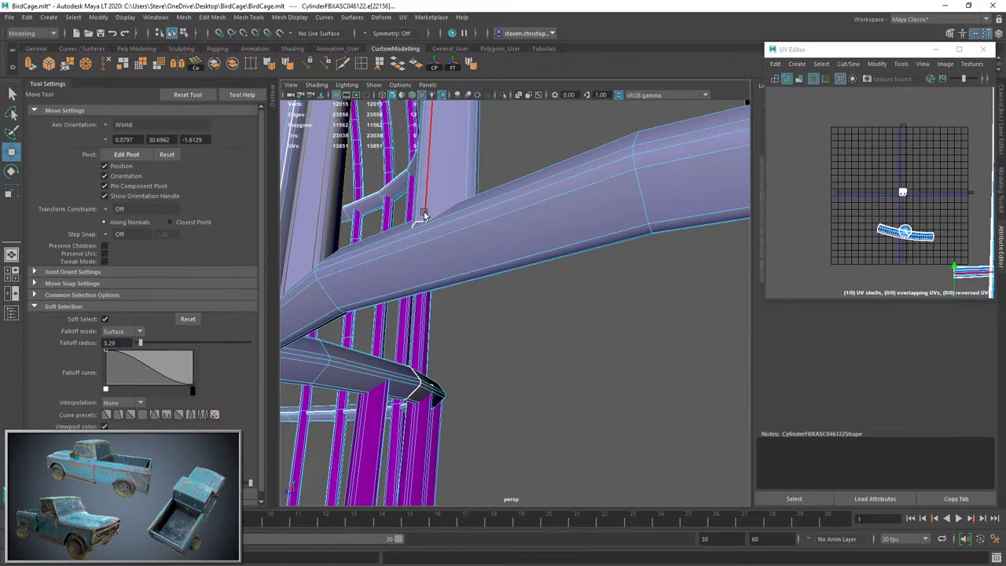
double_click(419, 224)
key("r")
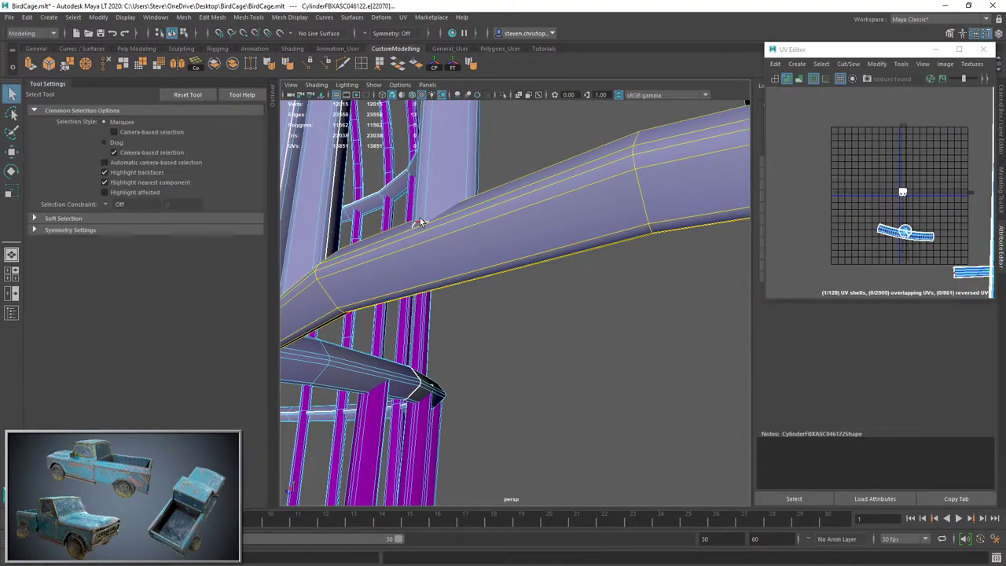
key("w")
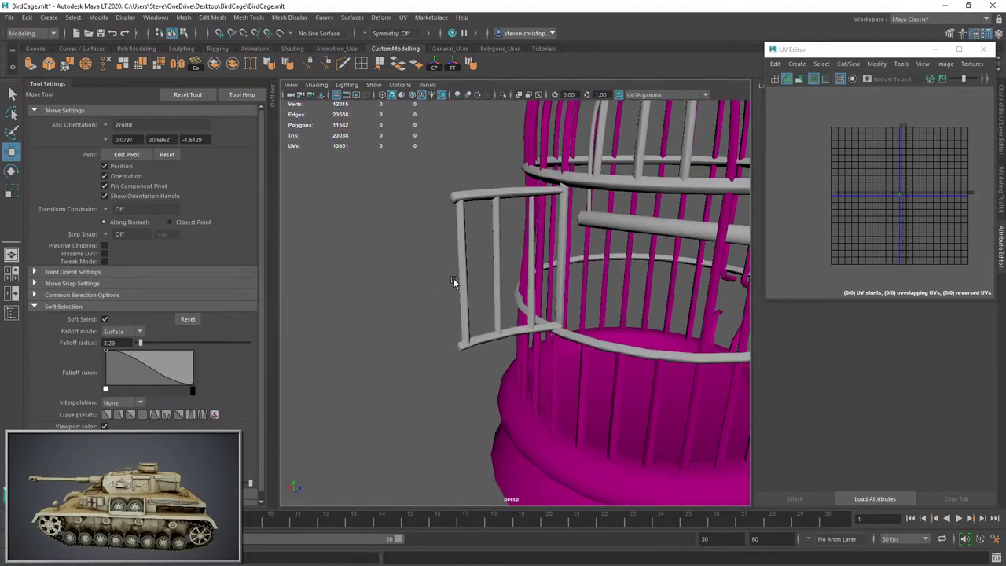
left_click(473, 276)
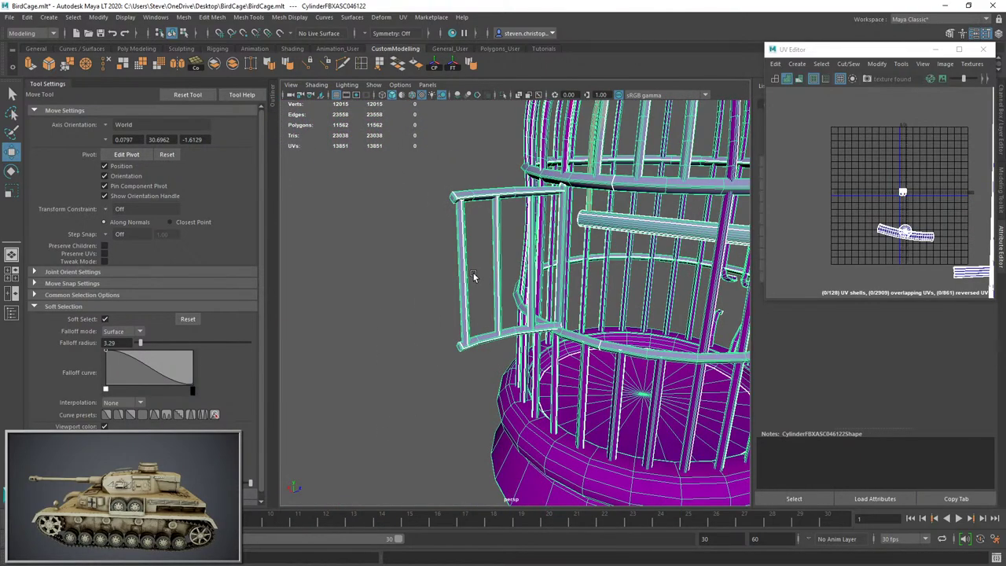
scroll(911, 246, "up", 3)
key("F11")
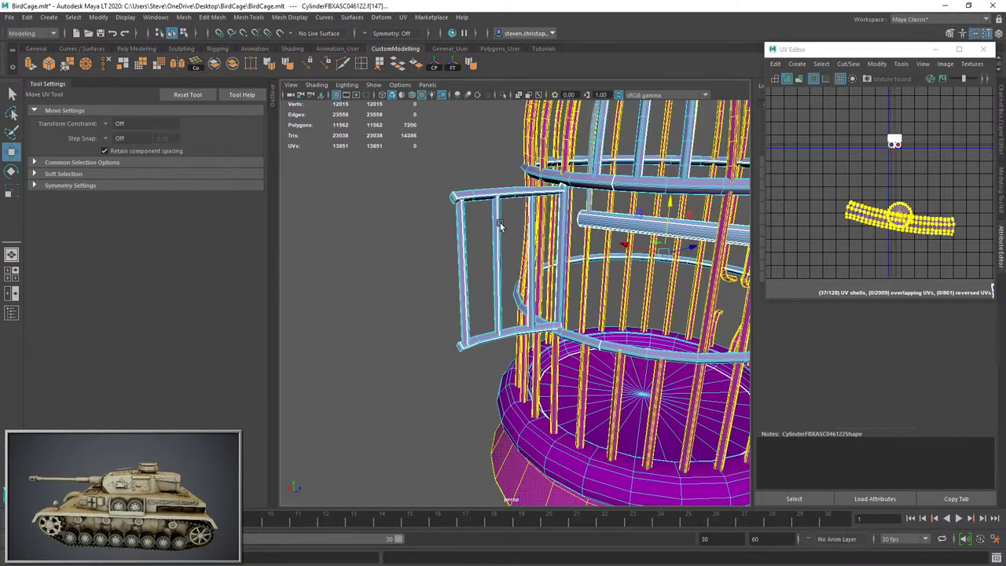
double_click(497, 221)
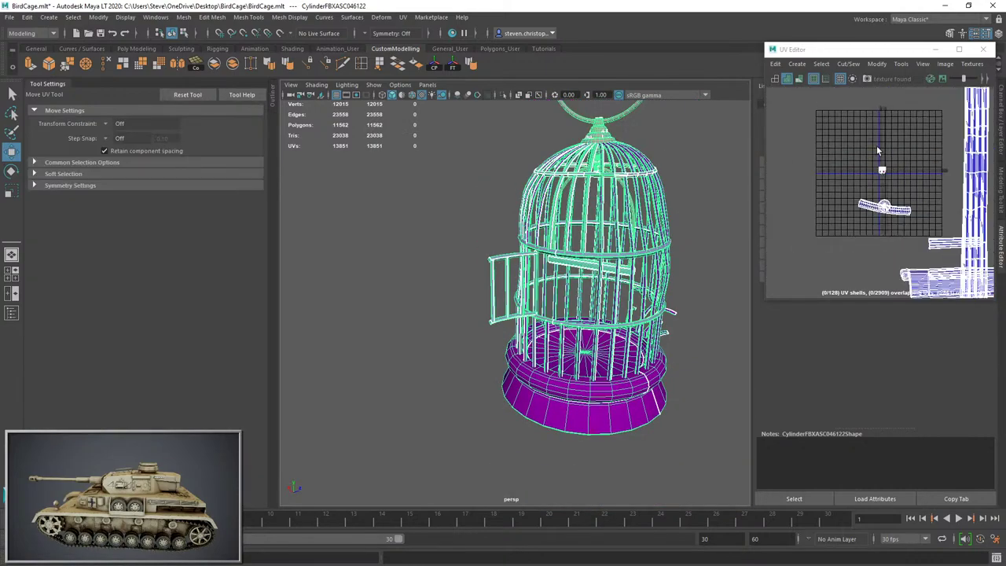
Select the faces still stacked in the UV square, invert the selection, and assign the magenta phong2 material to the unwrapped faces.
left_click(893, 188)
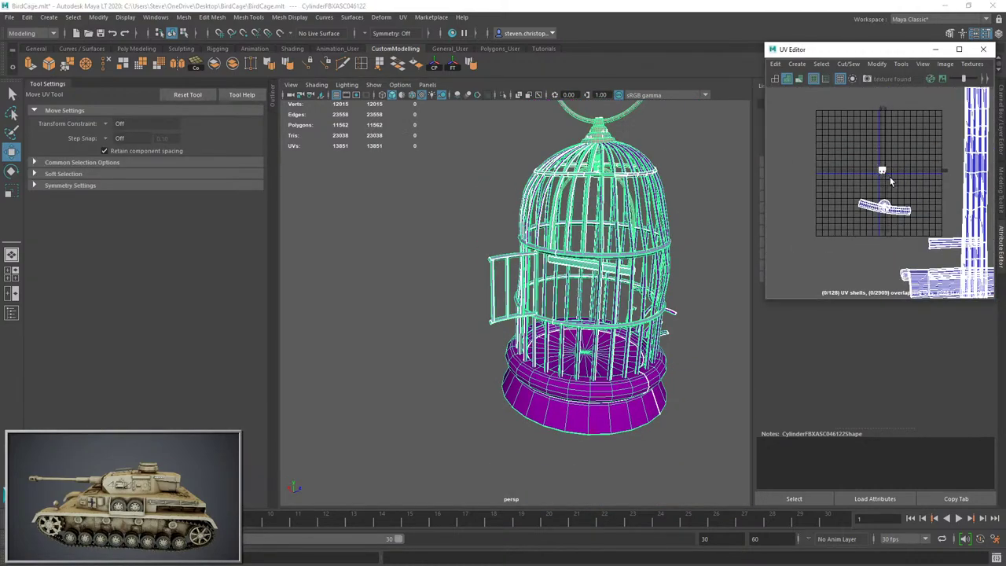
scroll(893, 189, "up", 2)
key("F11")
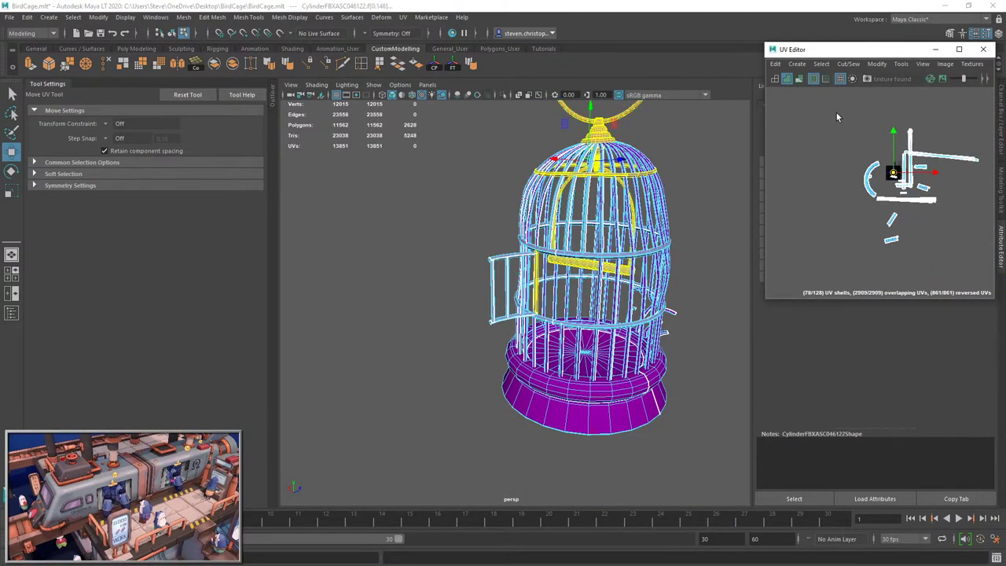
key("ctrl+shift+i")
key("w")
scroll(552, 210, "up", 5)
right_click_drag(553, 210, 624, 497)
key("F8")
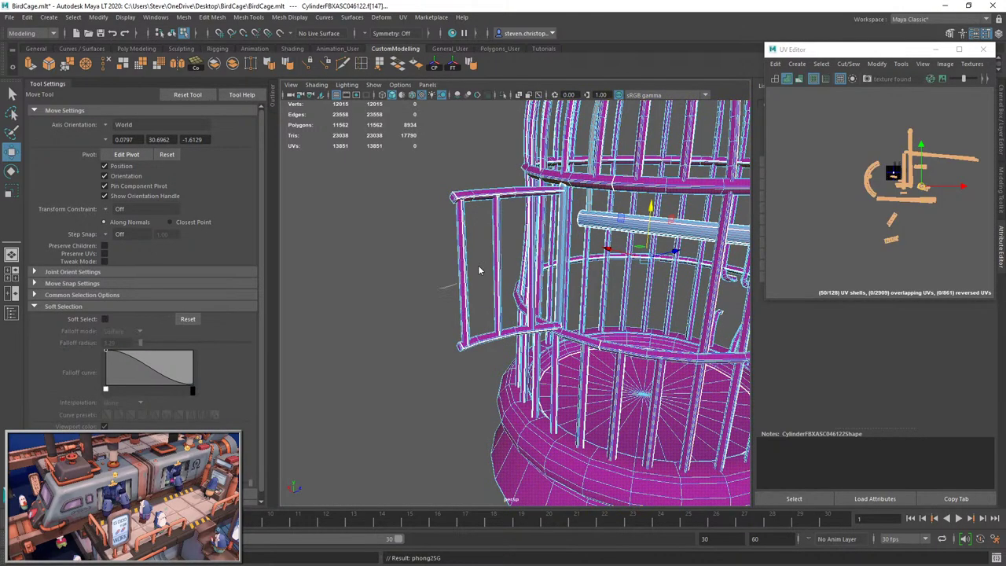
Clear the selection and select the faces of the ring around the top of the cage dome.
left_click(429, 344)
left_click_drag(430, 343, 493, 346, "alt")
middle_click_drag(492, 346, 492, 447, "alt")
scroll(483, 361, "up", 5)
middle_click_drag(480, 351, 511, 398, "alt")
left_click(520, 239)
key("F8")
scroll(526, 253, "up", 3)
middle_click_drag(527, 299, 537, 153, "alt")
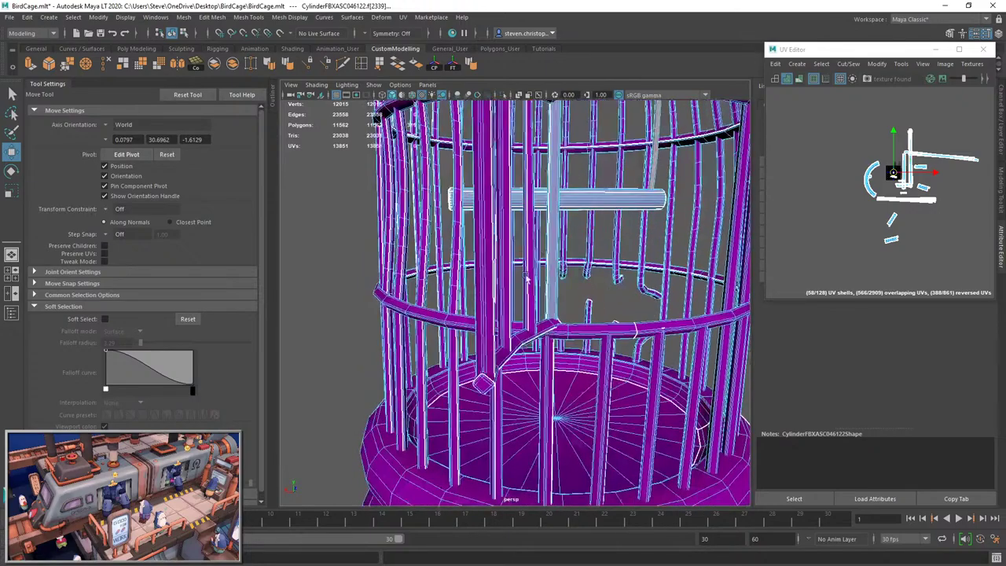
Unitize the dome ring's UVs and move the stacked shells to empty space above the grid.
middle_click_drag(526, 277, 494, 345, "alt")
left_click(878, 54)
left_click(877, 63)
left_click(893, 176)
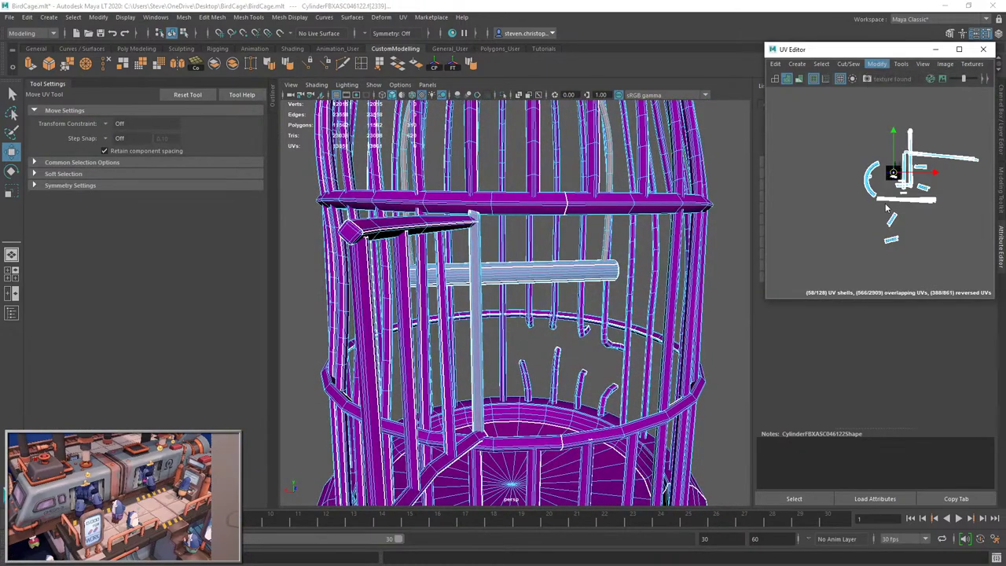
scroll(853, 195, "down", 3)
key("f")
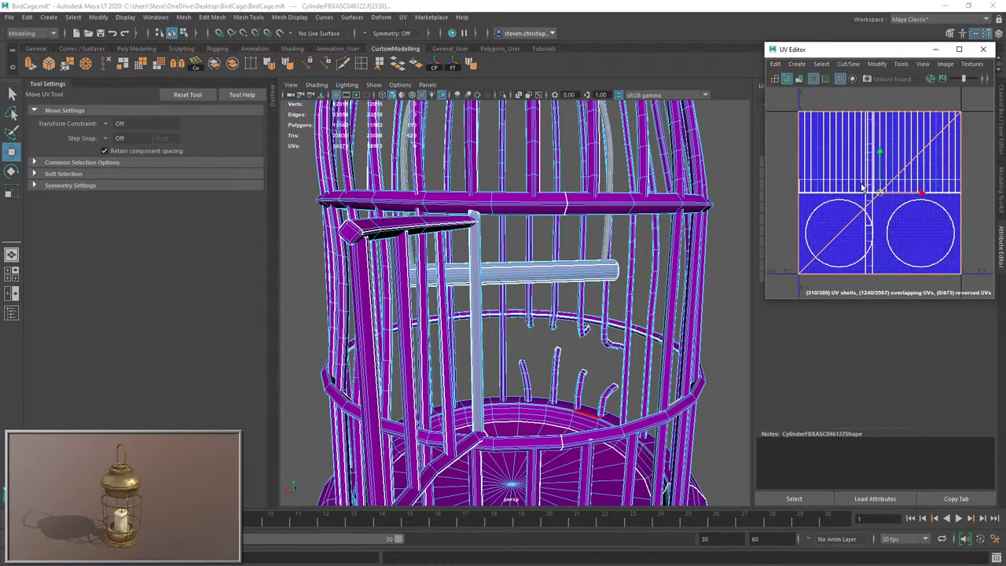
scroll(875, 213, "down", 12)
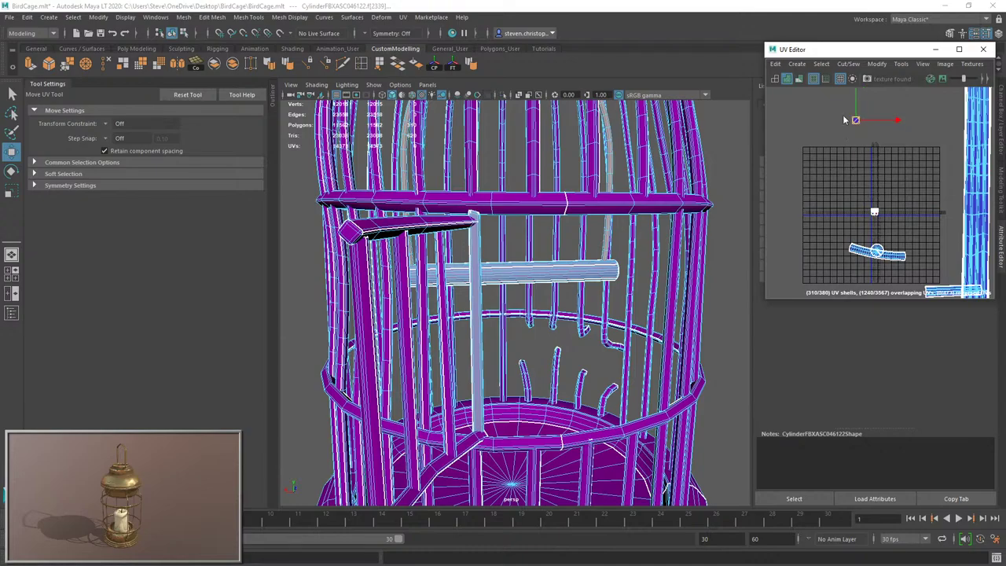
Select the dome ring's edges except its seams, and move and sew them together.
left_click_drag(464, 306, 488, 325, "alt")
scroll(555, 270, "up", 5)
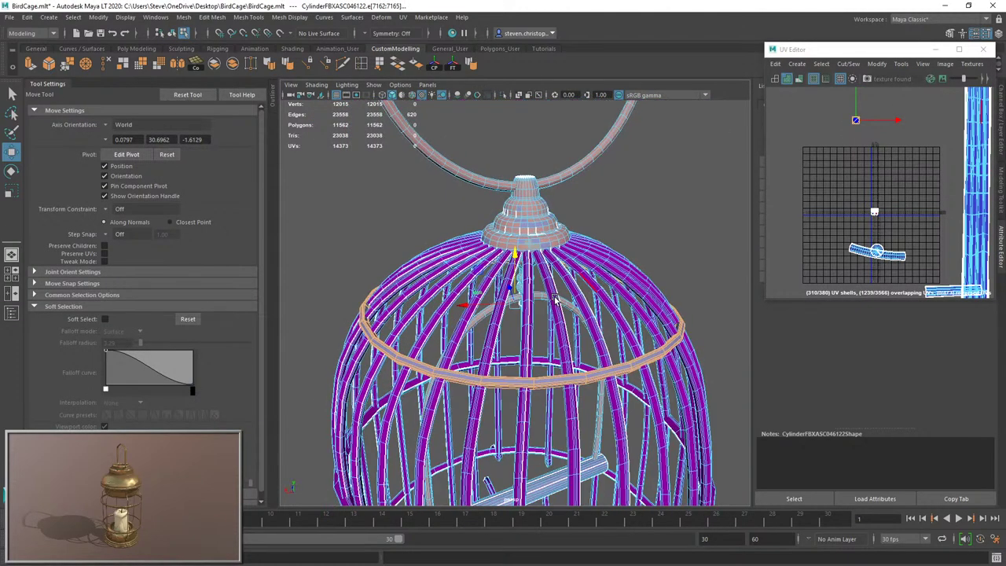
left_click_drag(576, 317, 505, 279, "alt")
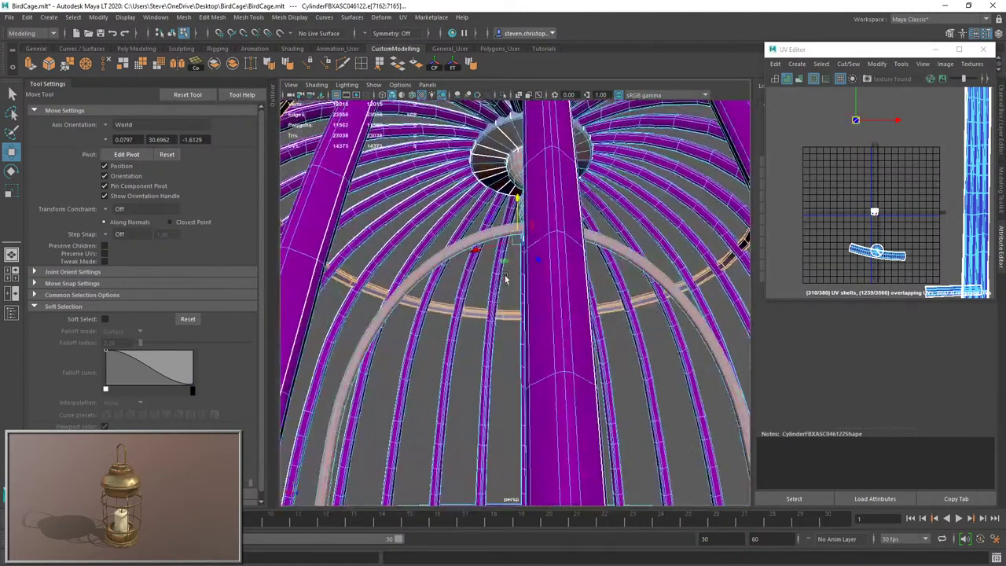
left_click(843, 78)
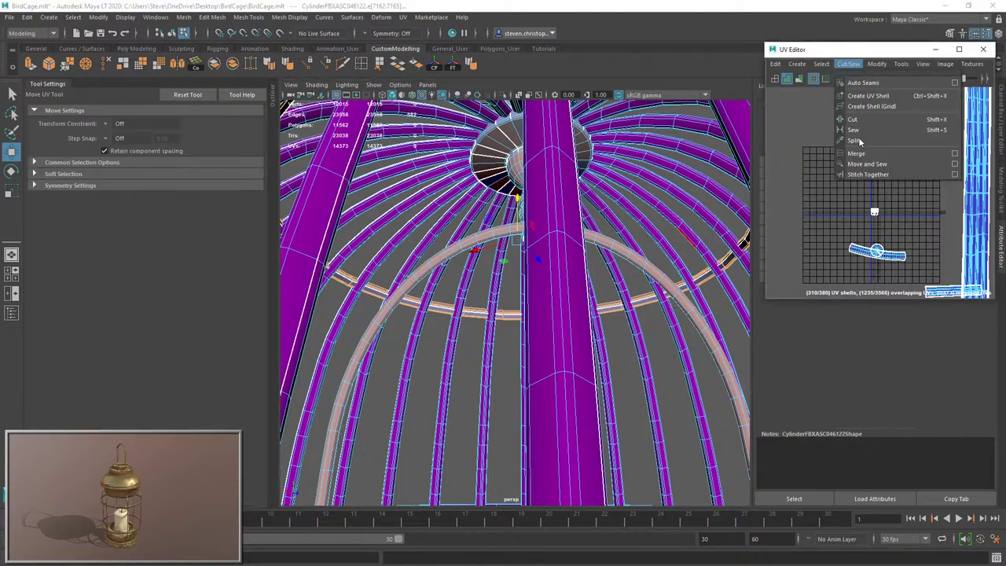
left_click(858, 162)
scroll(846, 204, "down", 3)
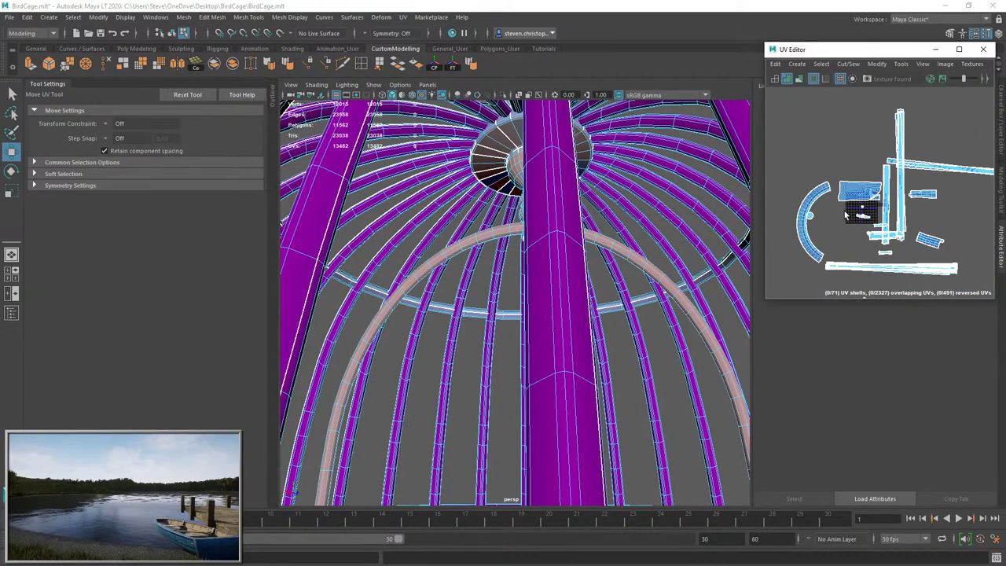
Unfold the dome ring's UV shell and move it to empty space above the other shells.
left_click(894, 171)
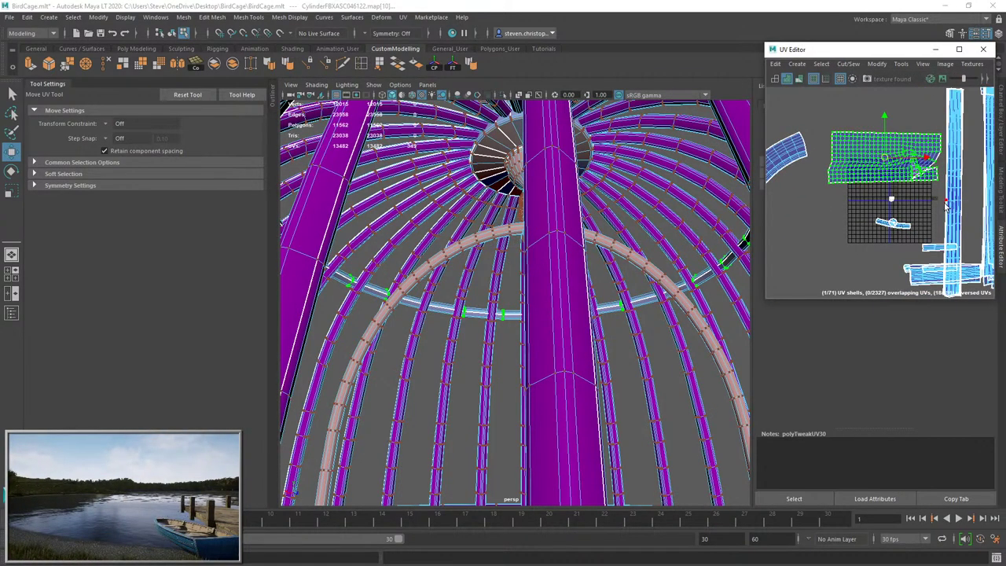
key("ctrl+u")
scroll(928, 194, "down", 3)
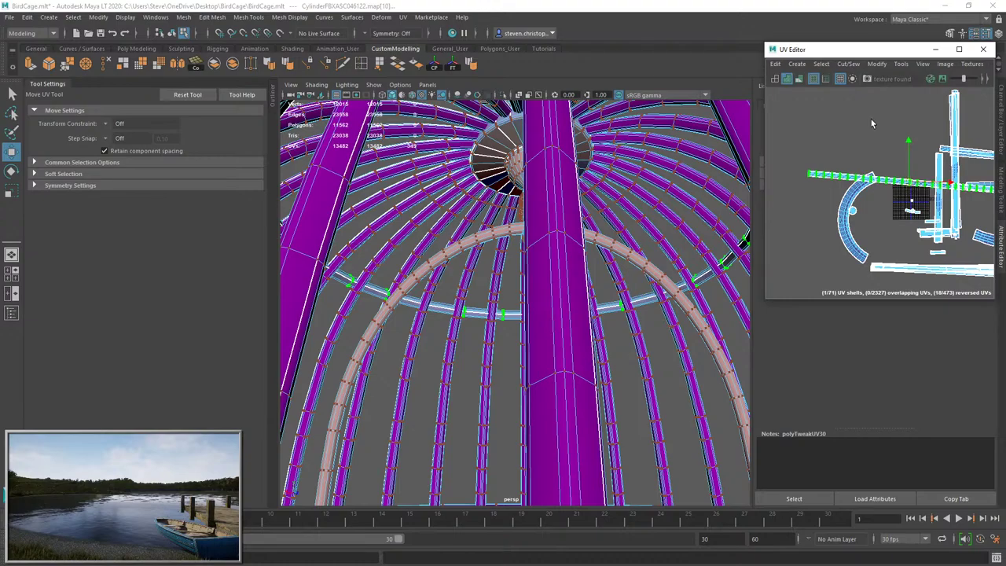
left_click_drag(909, 182, 871, 119)
Select the dome ring's faces, assign them the magenta phong2 material, and clear the selection.
key("f")
left_click_drag(595, 206, 612, 245, "alt")
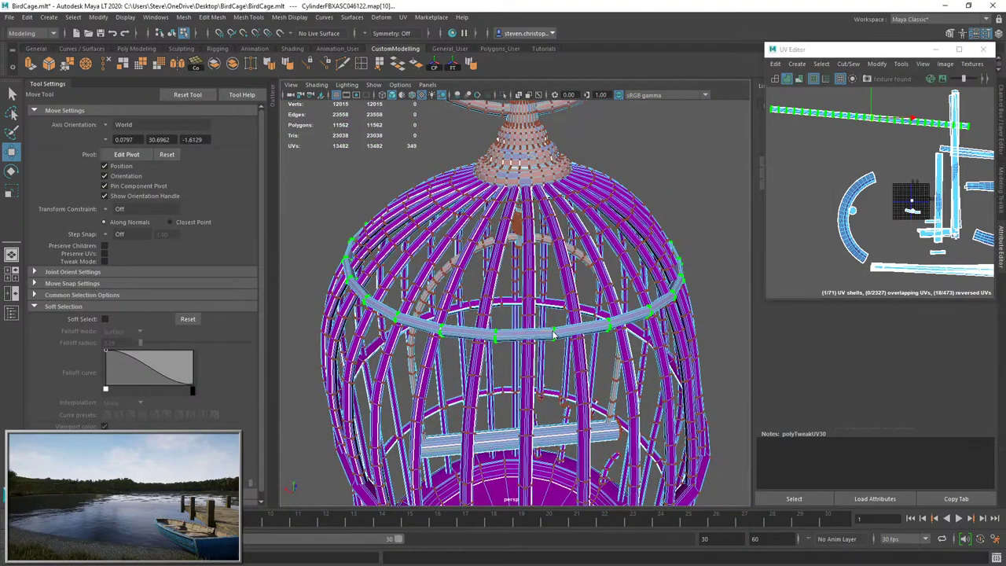
right_click(553, 266)
mouse_move(580, 544)
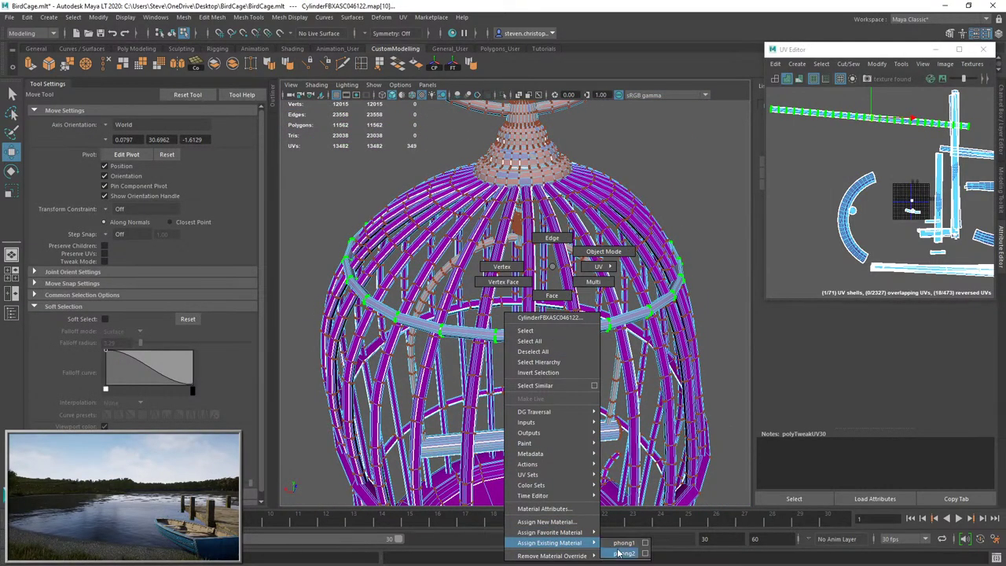
left_click(621, 554)
double_click(601, 329)
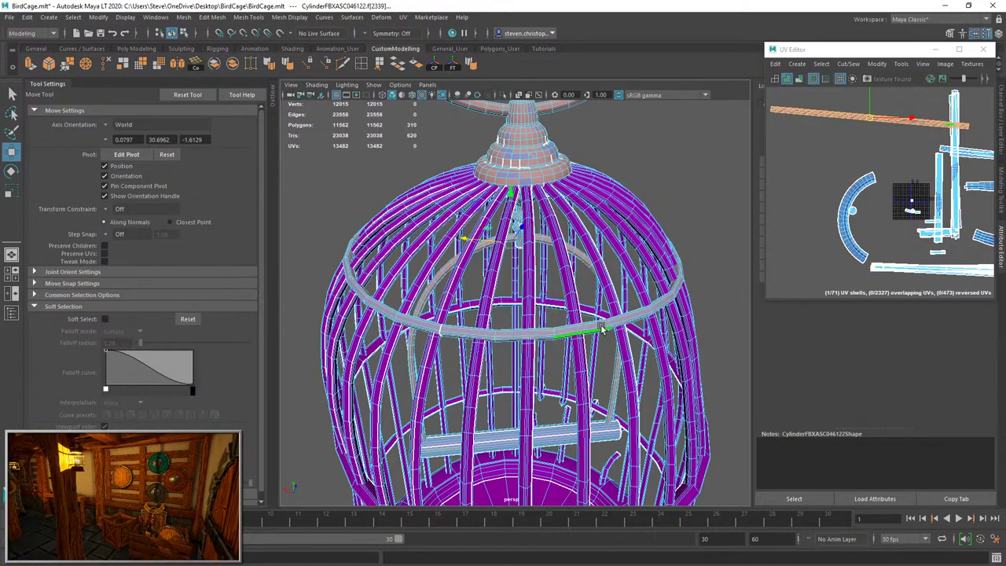
right_click(601, 328)
mouse_move(613, 526)
left_click(668, 553)
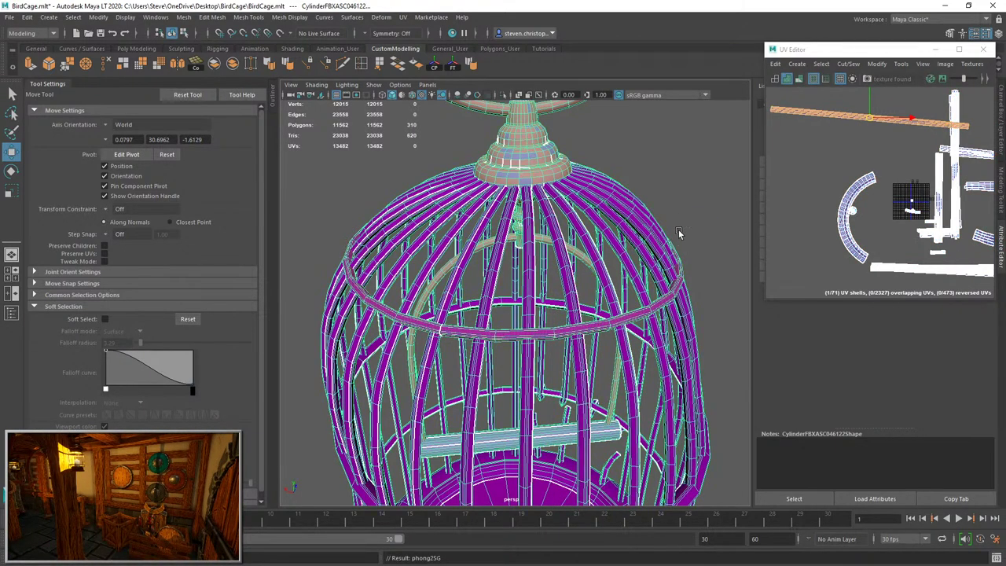
left_click(679, 232)
Select the faces of the finial at the top of the cage and isolate them in the viewport.
scroll(609, 274, "down", 8)
left_click_drag(609, 275, 598, 268, "alt")
scroll(600, 315, "up", 2)
middle_click_drag(602, 342, 612, 396, "alt")
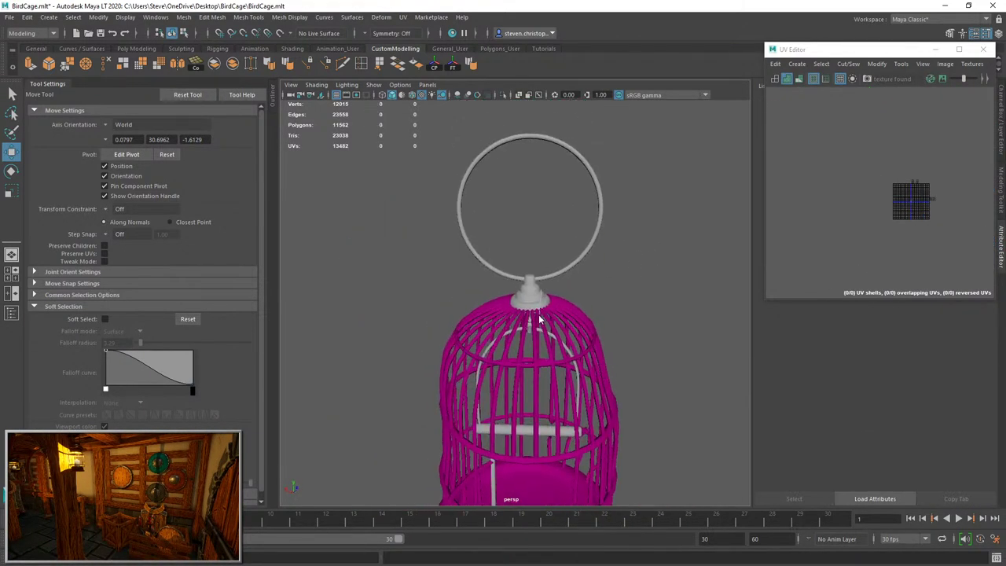
left_click(539, 314)
key("f")
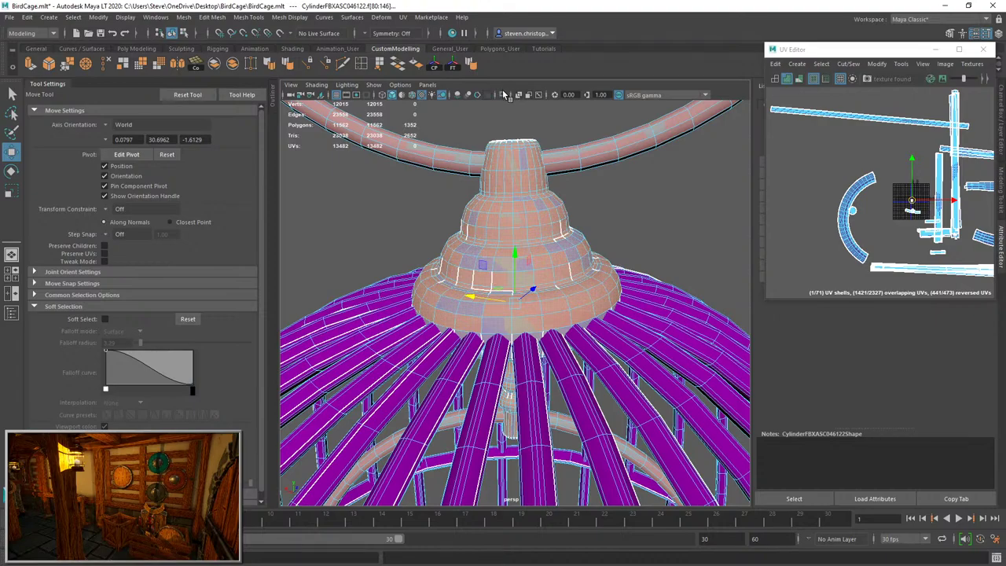
key("ctrl+1")
left_click_drag(515, 295, 469, 236, "alt")
scroll(472, 252, "up", 5)
Unitize the finial's UVs and move the stacked shells to empty space away from the grid.
left_click(876, 63)
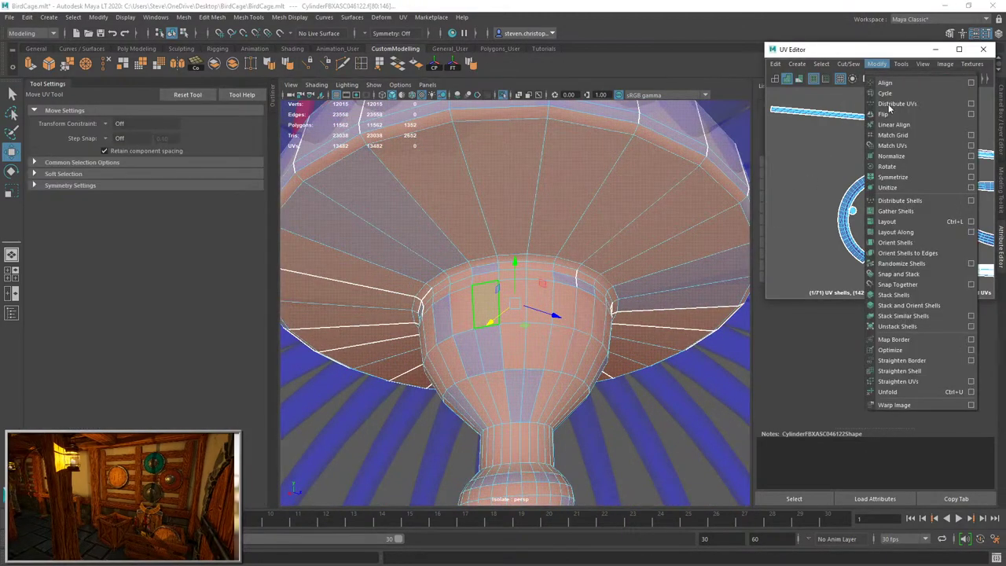
left_click(912, 188)
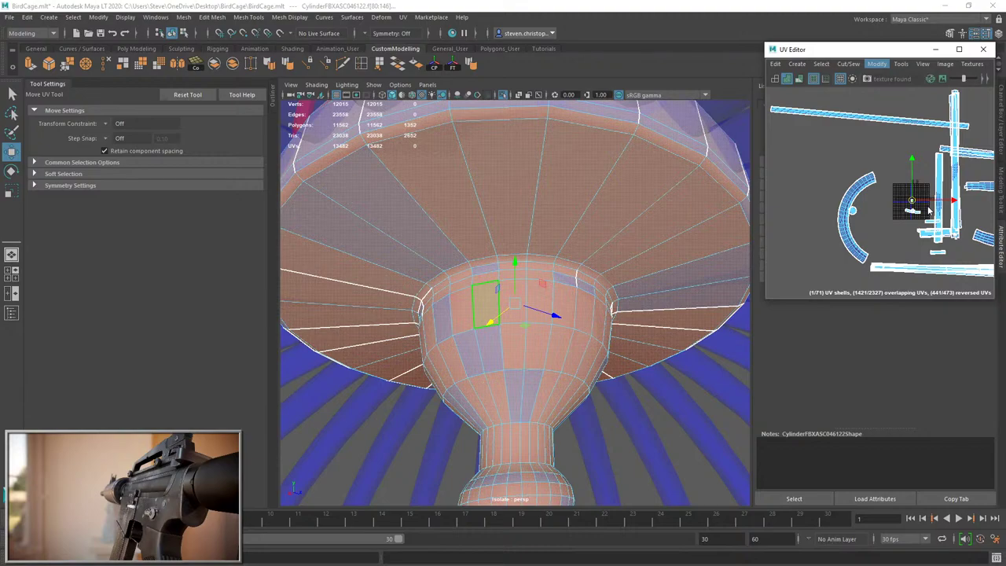
left_click(932, 234)
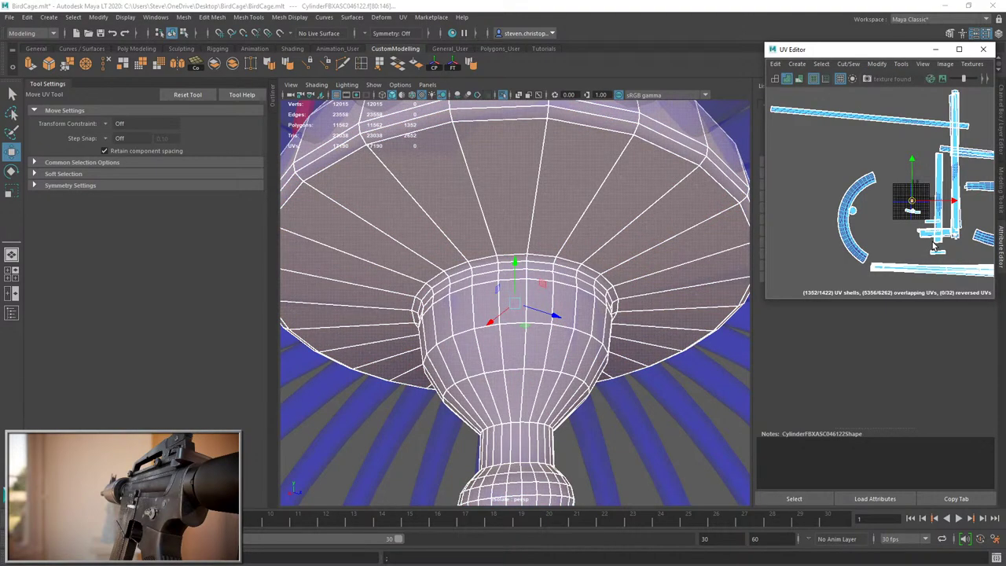
scroll(947, 210, "up", 3)
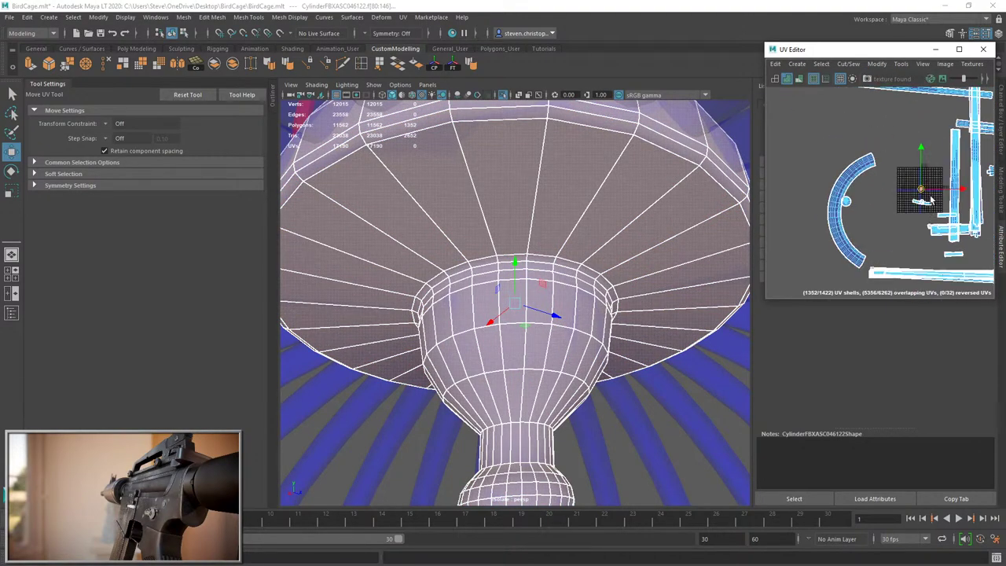
scroll(842, 180, "up", 6)
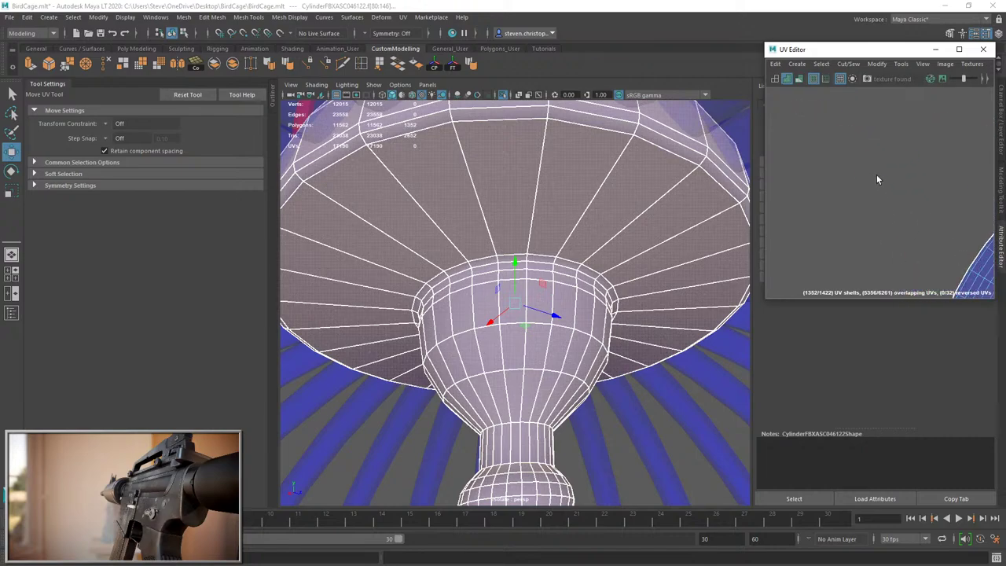
Convert the finial's selection to edges and exclude the loop around its underside rim as a seam.
right_click_drag(865, 127, 865, 125)
double_click(485, 122, "ctrl")
scroll(515, 283, "down", 4)
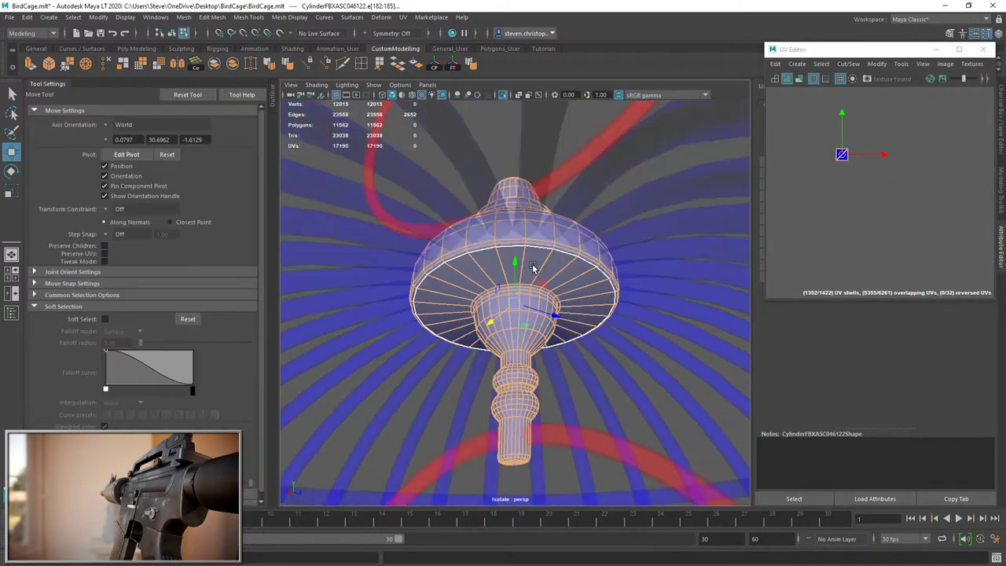
scroll(526, 269, "up", 2)
key("q")
scroll(534, 281, "down", 3)
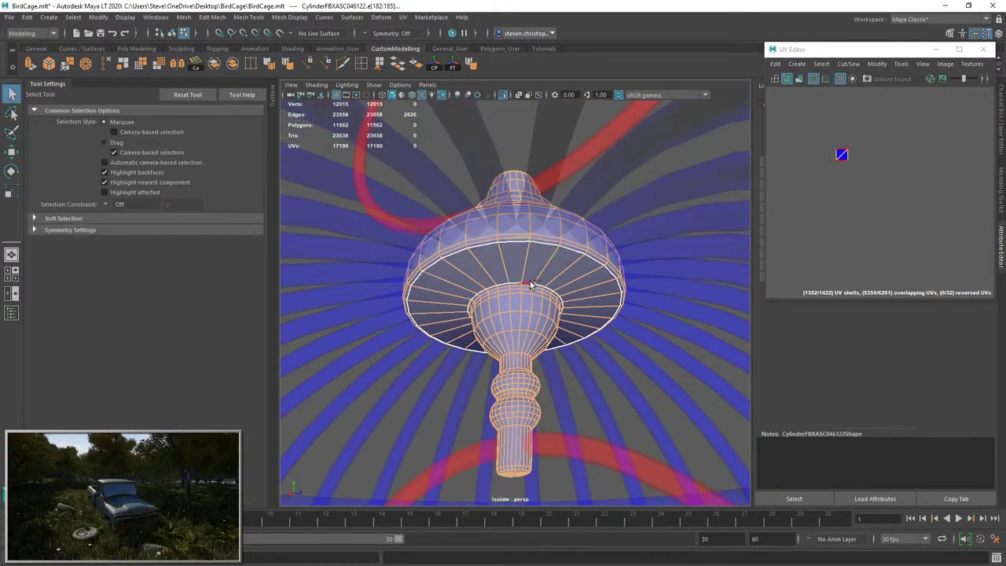
scroll(550, 334, "up", 5)
scroll(550, 334, "down", 3)
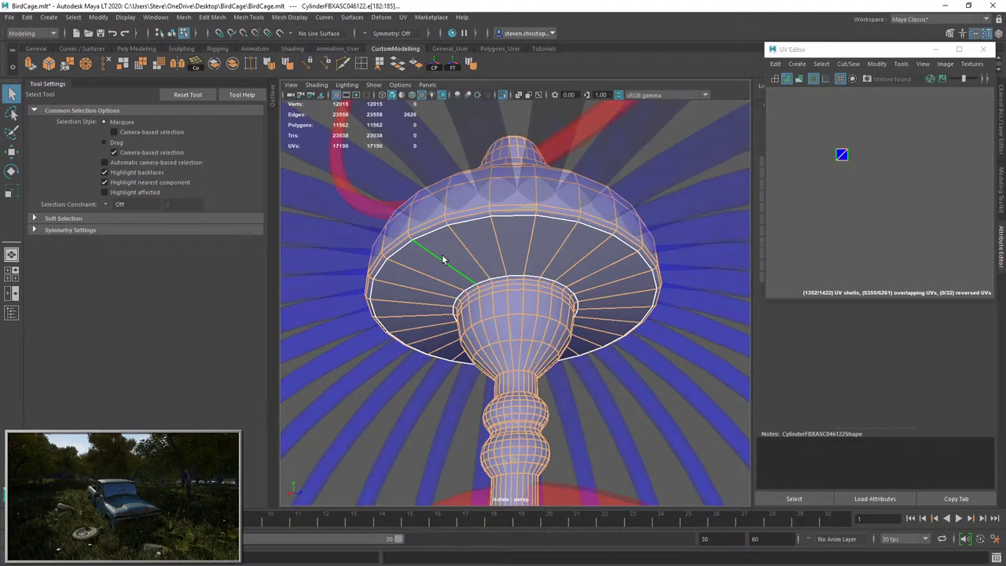
Exclude the loop around the finial's top cap and a vertical line down its upper body from the selected edges.
left_click_drag(493, 255, 497, 262, "alt")
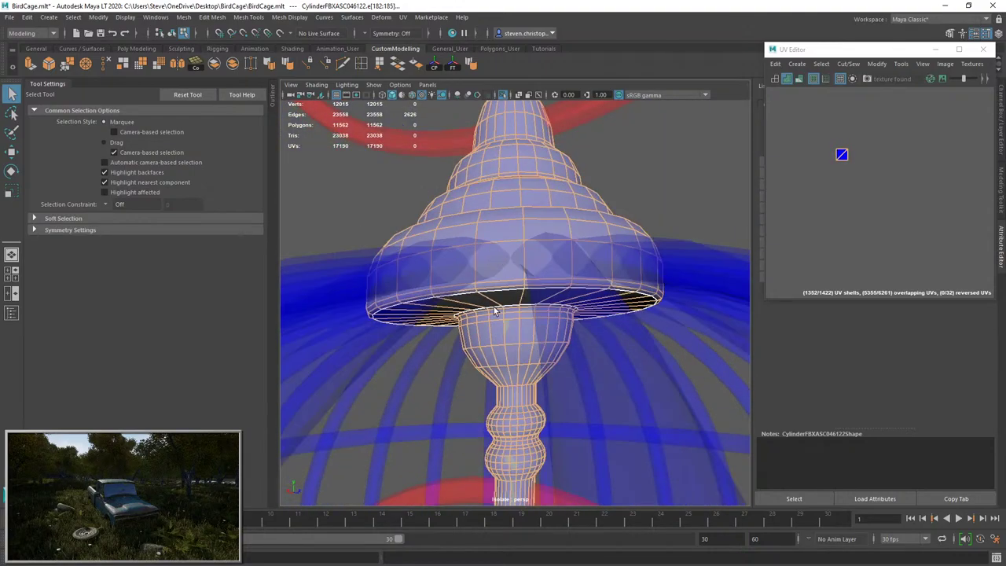
left_click_drag(495, 312, 508, 334, "alt")
left_click_drag(498, 292, 491, 321, "alt")
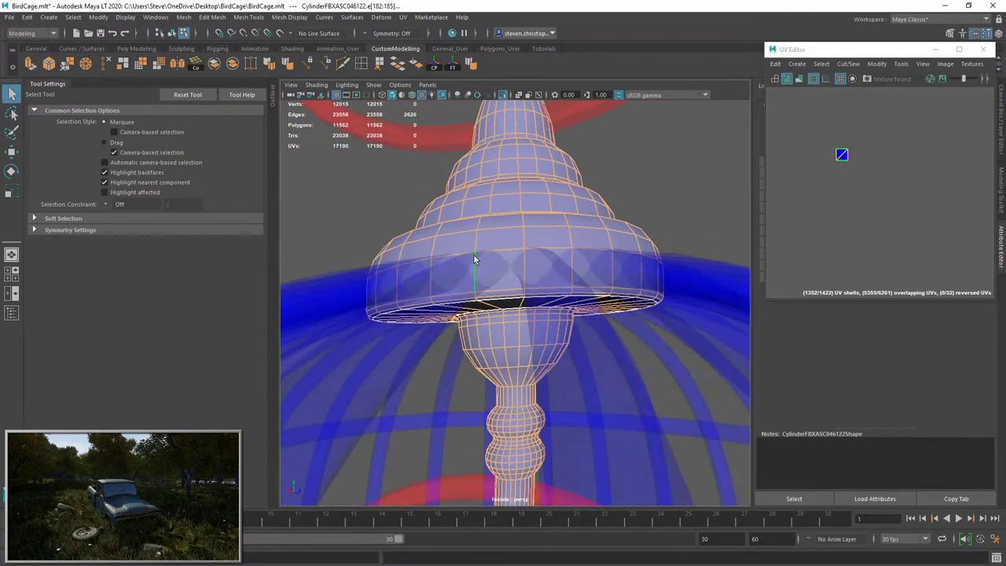
left_click_drag(481, 285, 560, 214, "alt")
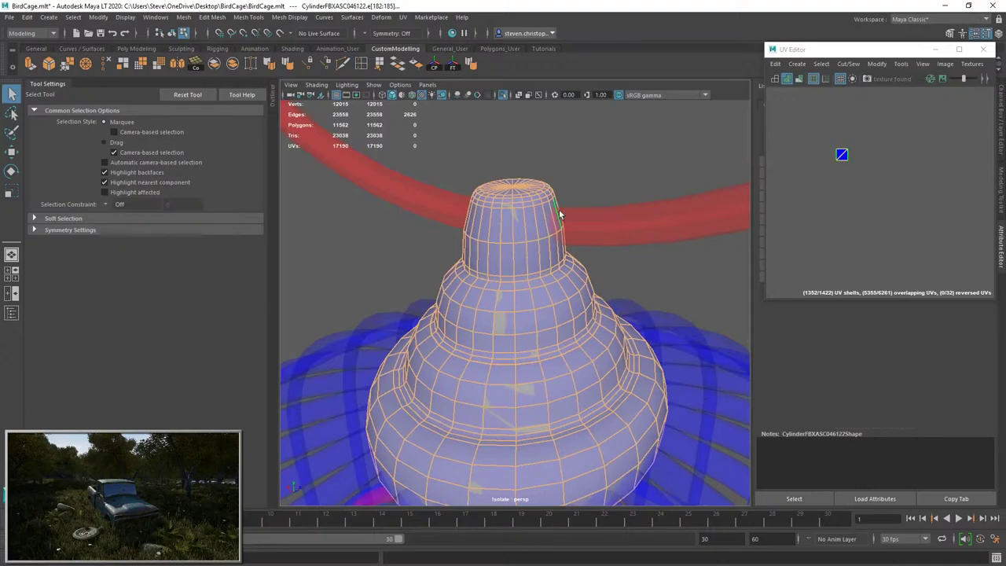
double_click(513, 196, "ctrl")
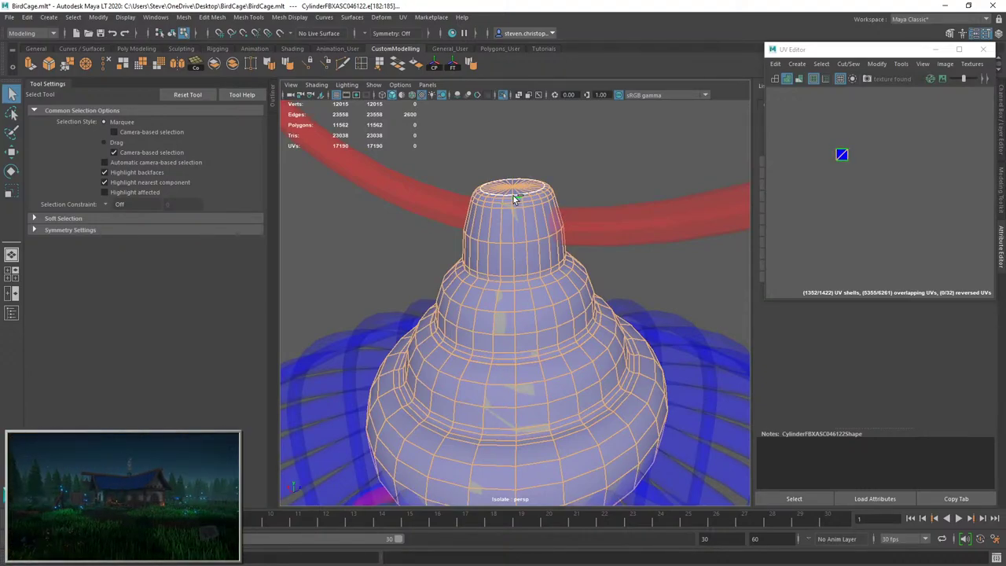
scroll(513, 195, "up", 3)
key("ctrl+z")
double_click(515, 166, "ctrl")
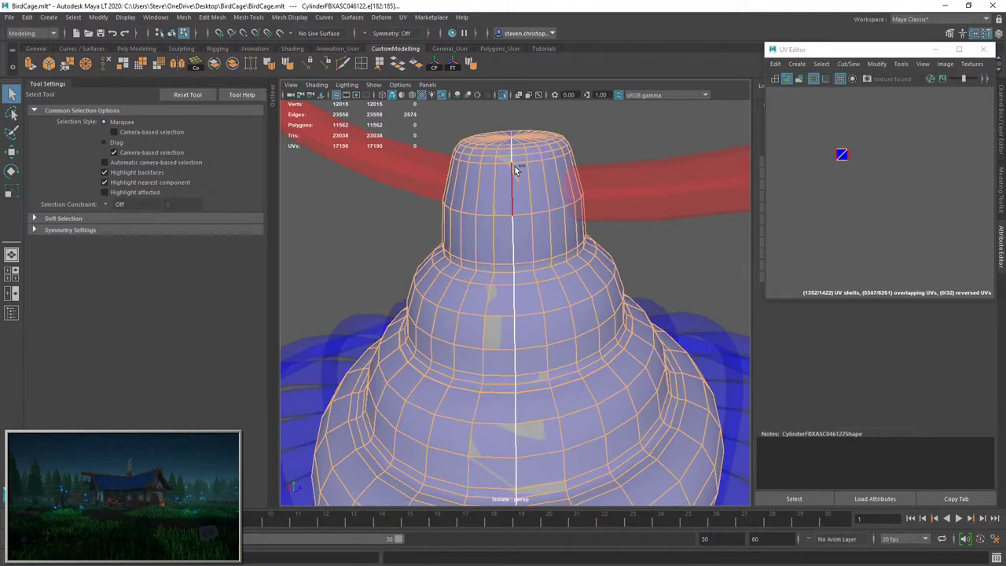
key("ctrl+z")
double_click(523, 163, "ctrl")
Exclude the inner underside loop, a vertical line down the lower stem, and the loop at its bottom end from the selected edges.
middle_click_drag(517, 279, 521, 155, "alt")
left_click_drag(503, 362, 556, 180, "alt")
double_click(545, 206, "ctrl")
scroll(566, 236, "down", 3)
scroll(555, 179, "up", 4)
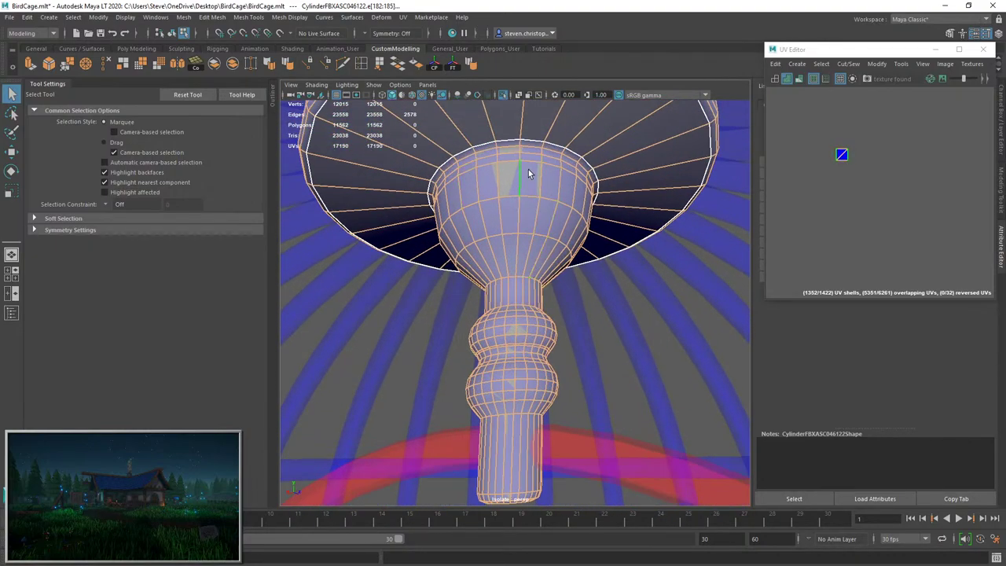
left_click_drag(509, 478, 517, 356, "alt")
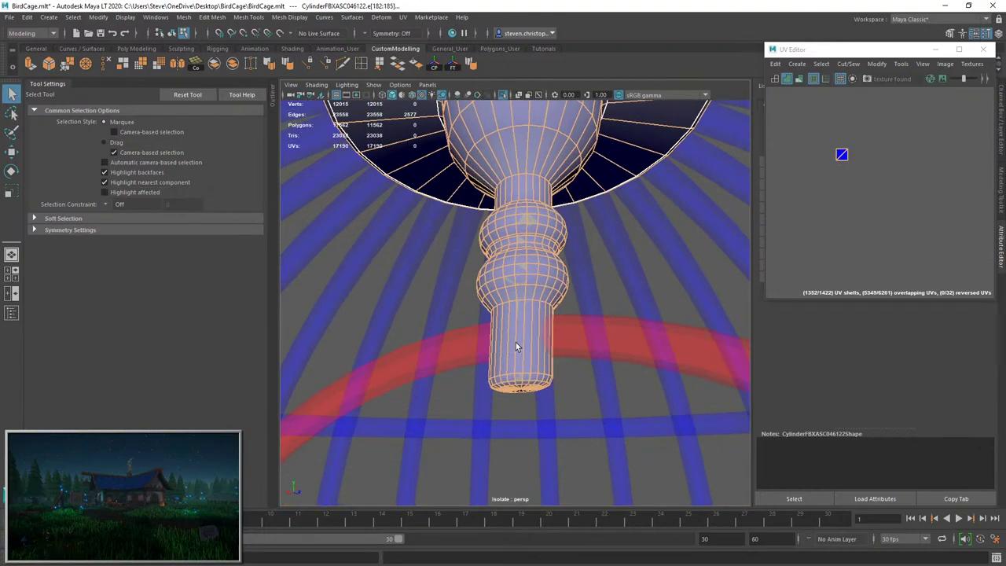
double_click(529, 376, "ctrl")
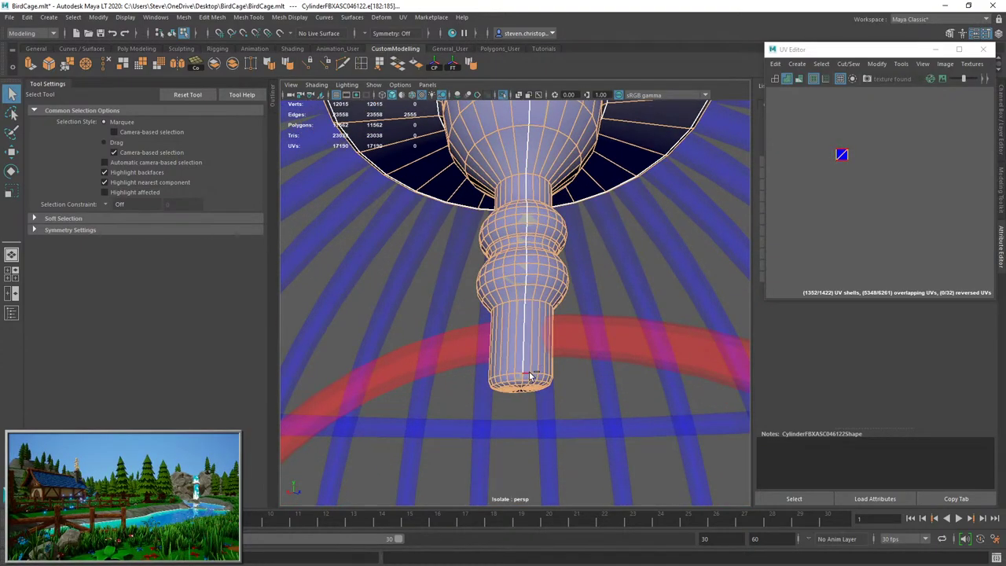
left_click_drag(532, 381, 872, 113, "alt")
Sew the finial's selected edges together and unfold the resulting UV shells.
left_click(857, 64)
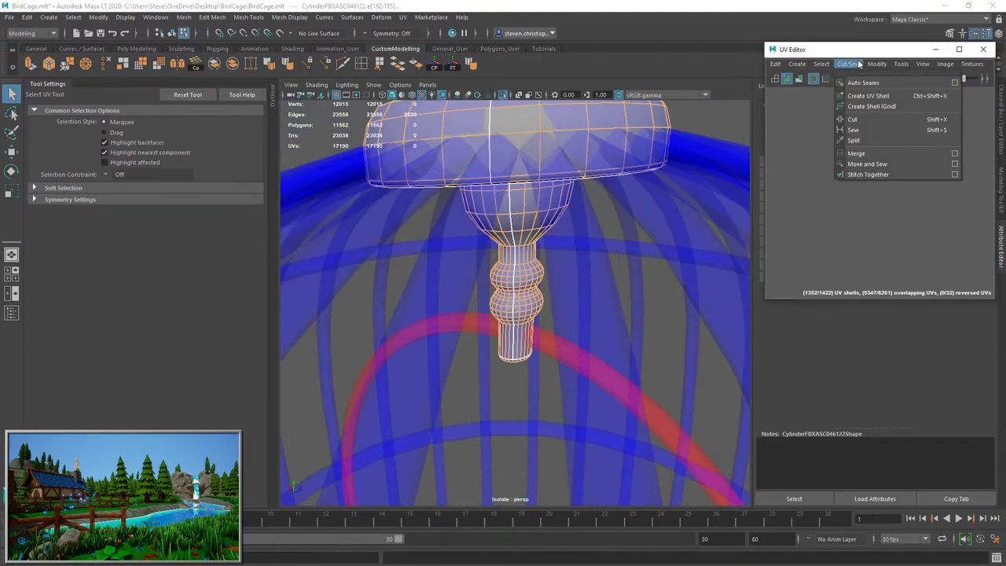
left_click(873, 174)
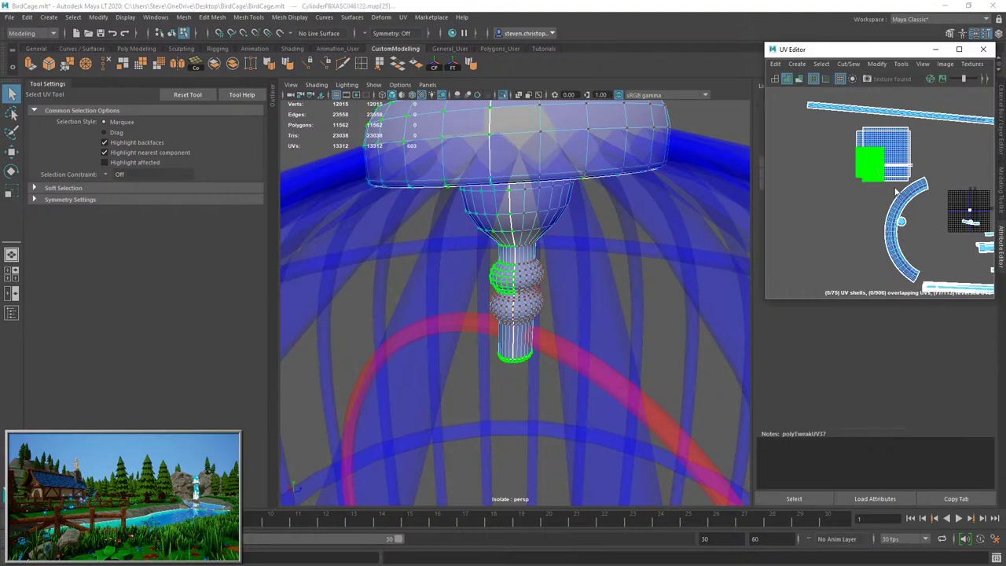
key("ctrl+u")
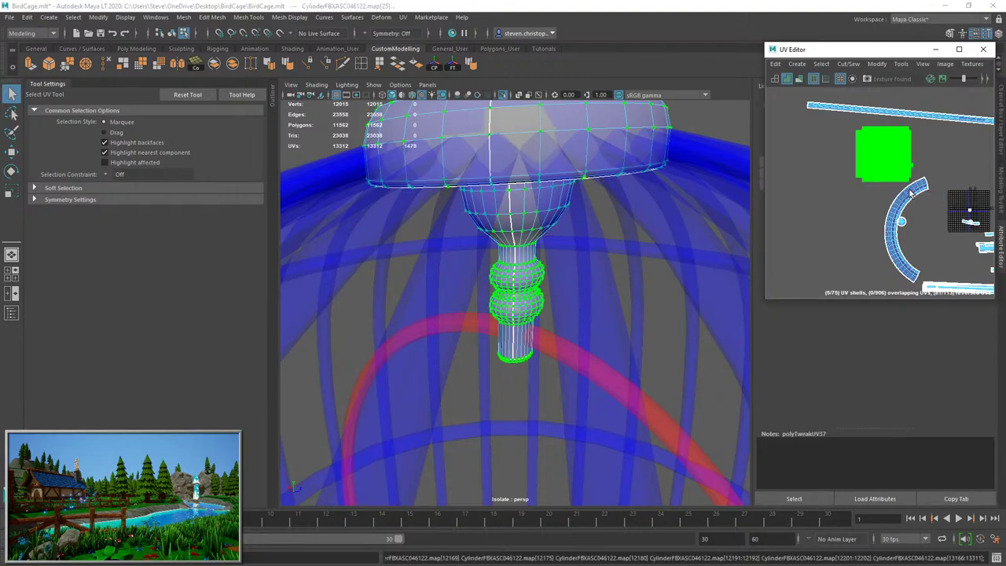
key("f")
scroll(907, 191, "up", 3)
scroll(545, 215, "down", 4)
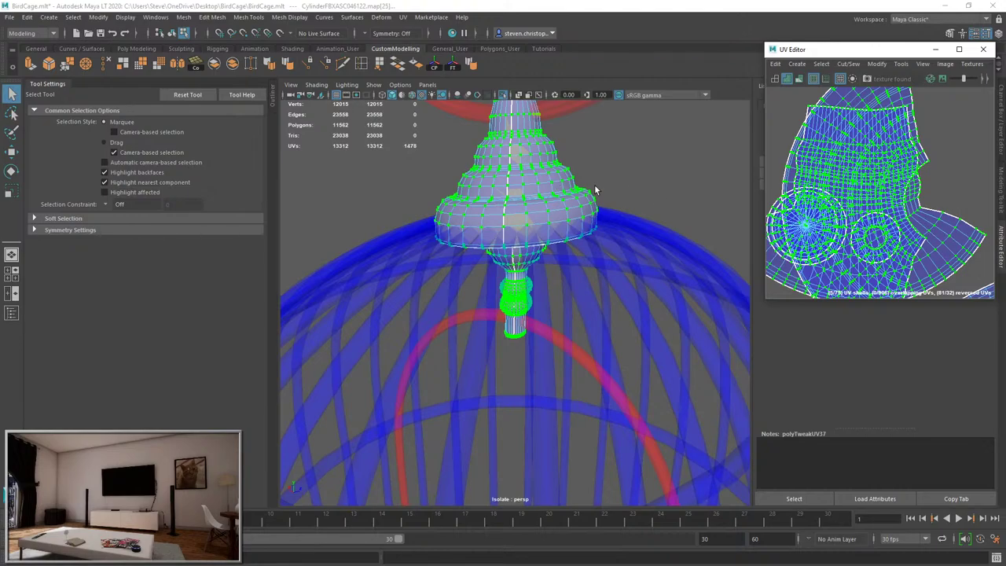
Assign the magenta phong2 material to the finial's faces and end the isolation to show the whole cage.
key("ctrl+F11")
right_click_drag(532, 187, 603, 474)
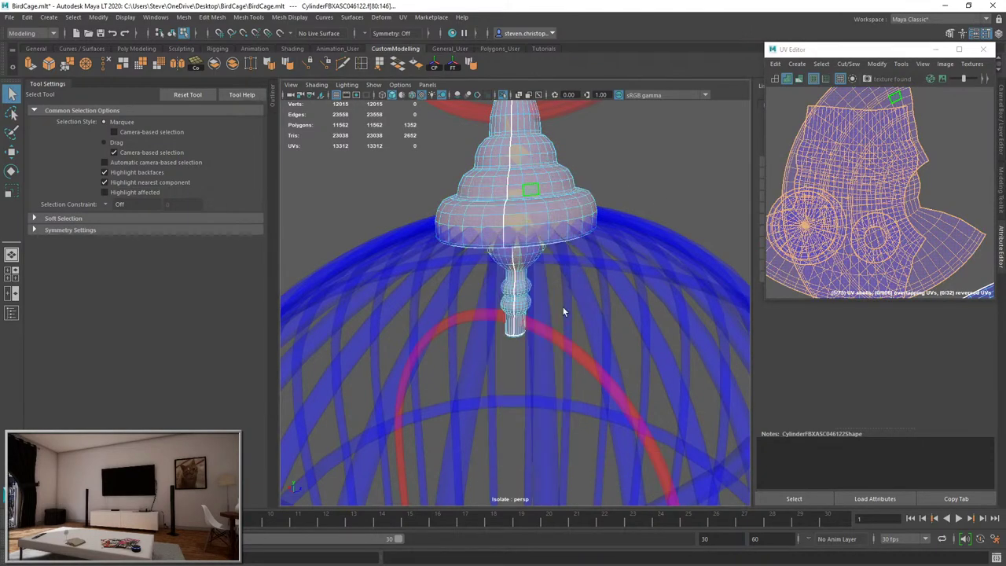
scroll(526, 242, "down", 3)
left_click(658, 208)
scroll(568, 263, "up", 4)
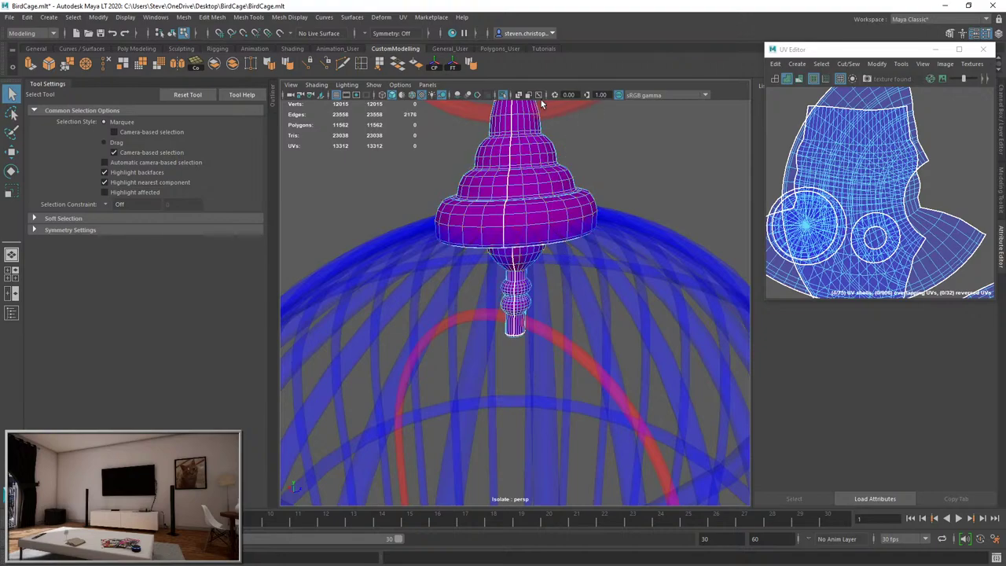
left_click(504, 95)
Select all faces of the large hanging ring above the finial.
scroll(613, 235, "down", 4)
middle_click_drag(614, 236, 588, 391, "alt")
double_click(596, 321)
middle_click_drag(583, 307, 586, 391, "alt")
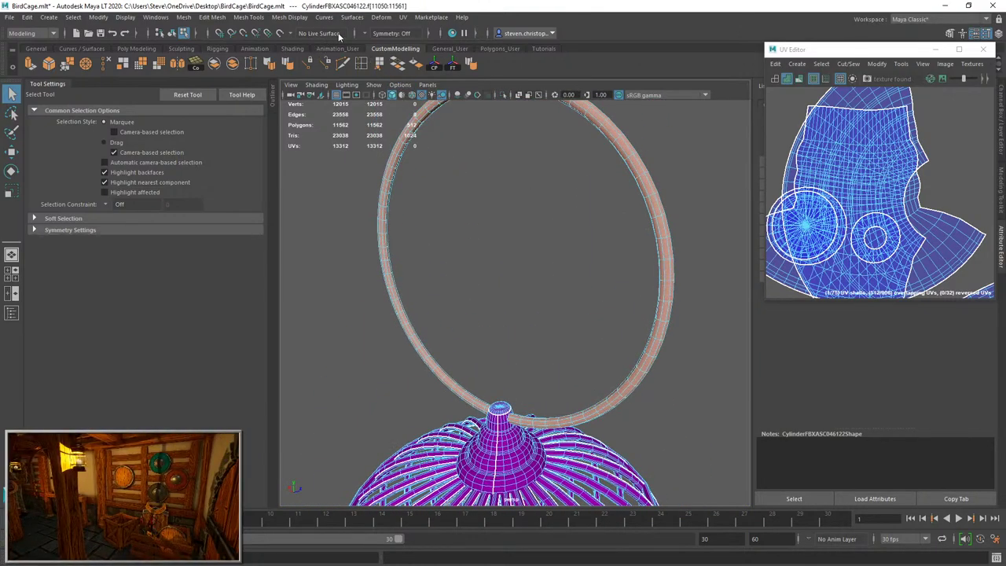
Unitize the hanging ring's UVs and convert the ring's selection to edges.
left_click(870, 64)
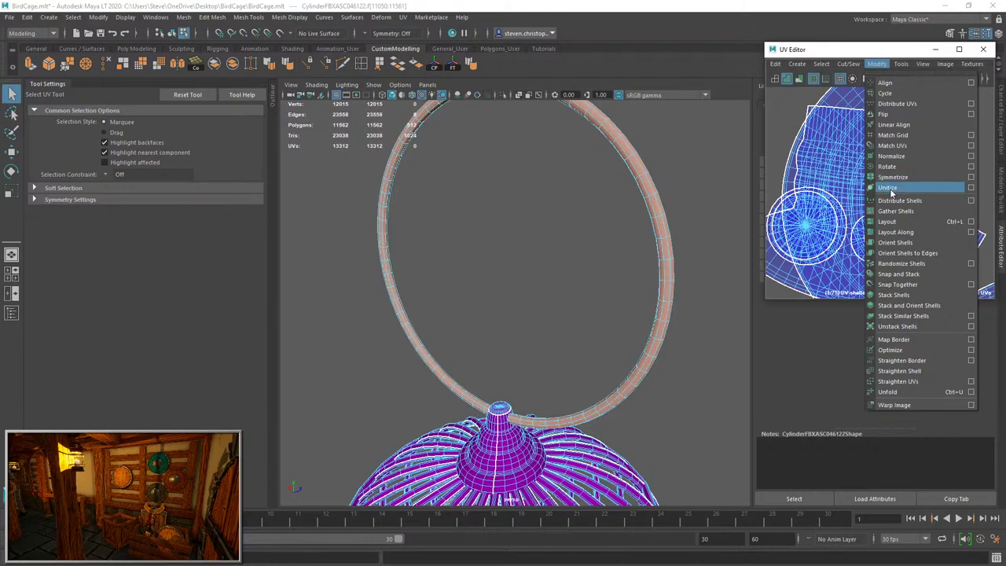
left_click(894, 186)
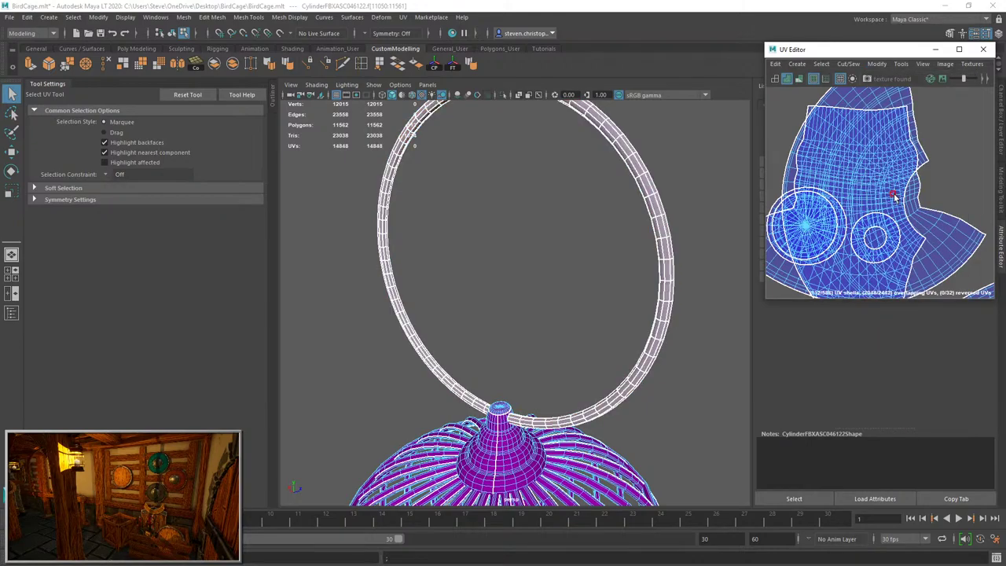
key("f")
scroll(888, 208, "down", 8)
key("w")
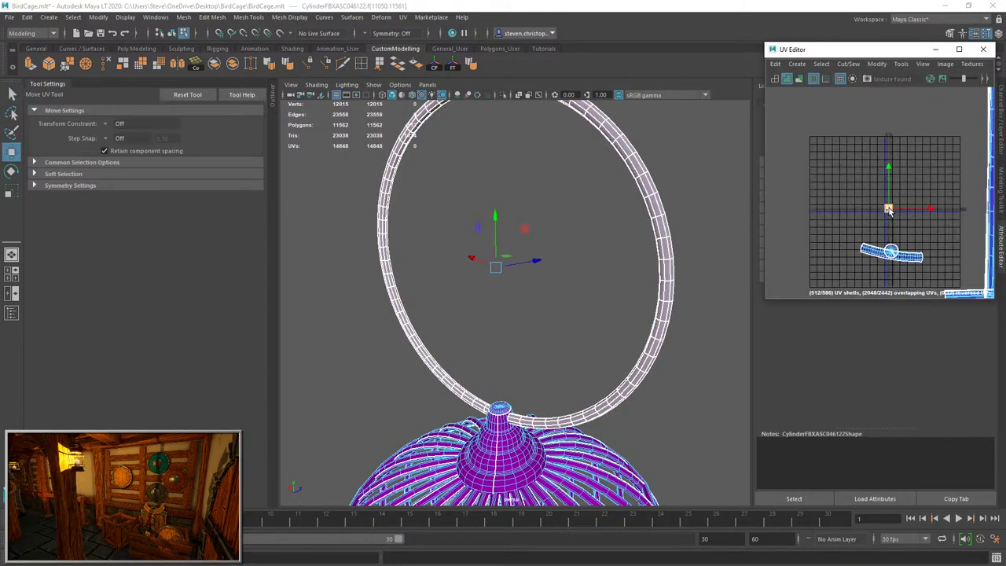
right_click_drag(664, 223, 665, 185)
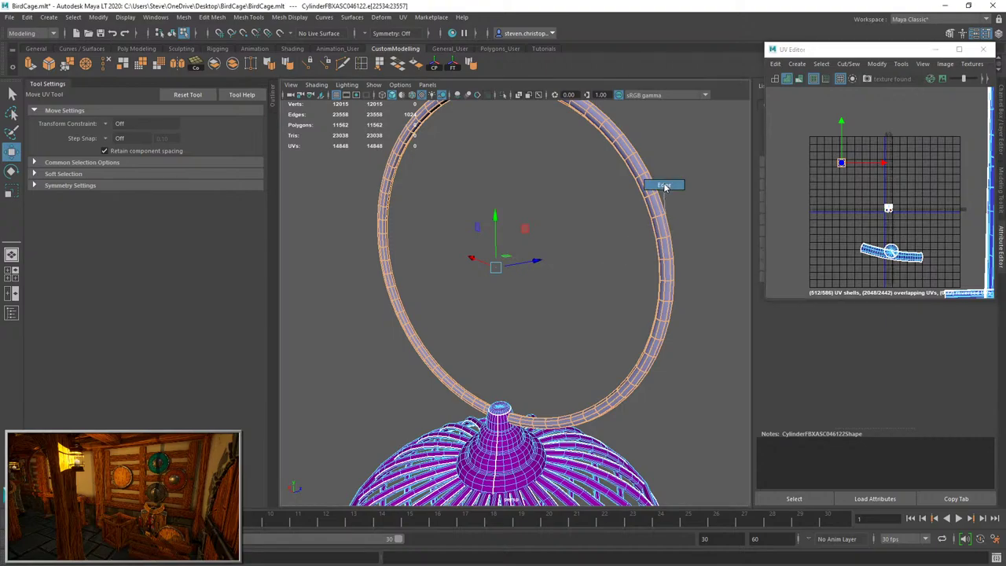
Sew the hanging ring's edges except one cross-section loop and one lengthwise loop kept as seams, and unfold the resulting UV shell.
left_click_drag(652, 236, 680, 214, "alt")
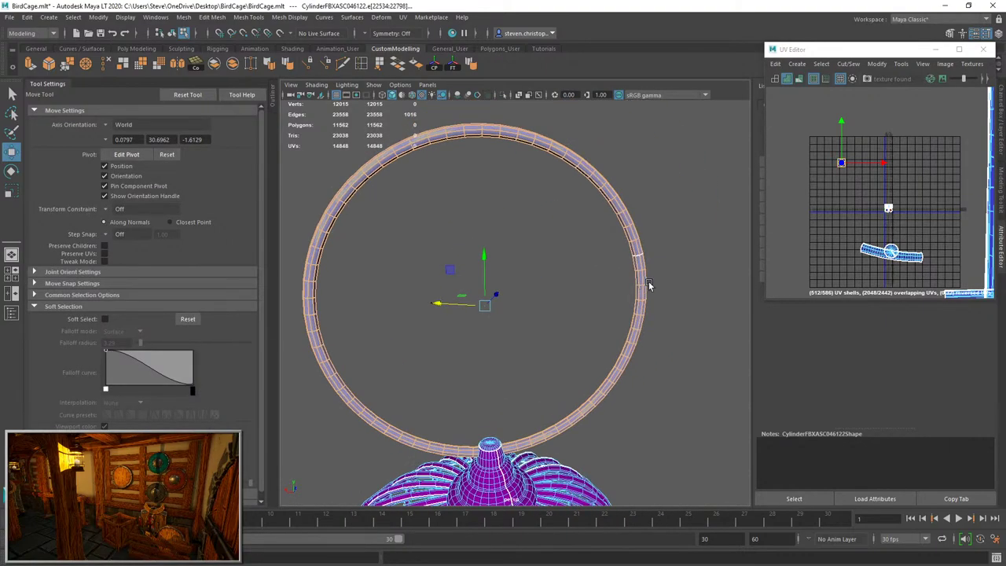
scroll(653, 259, "up", 6)
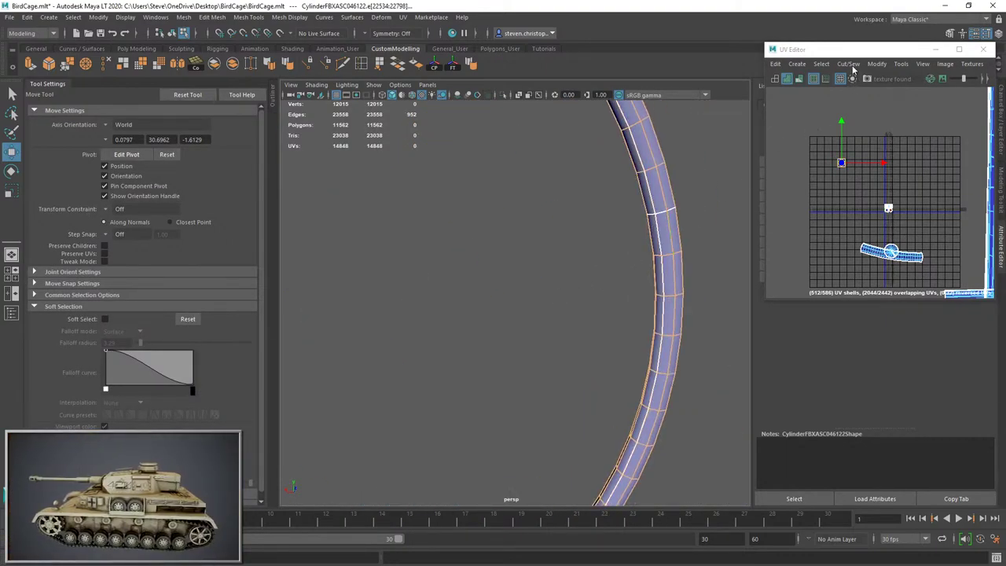
left_click(849, 64)
left_click(853, 163)
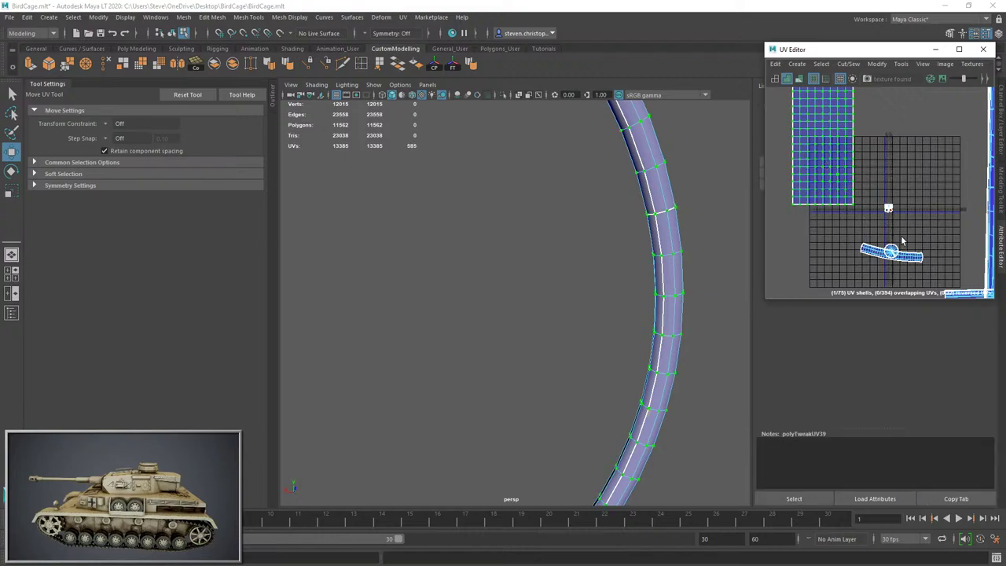
key("ctrl+u")
scroll(584, 292, "down", 6)
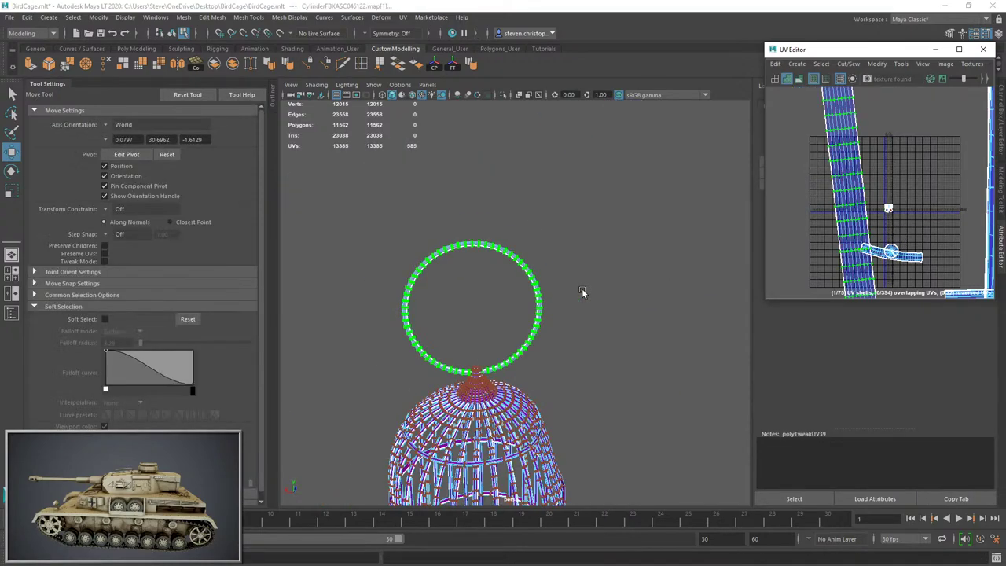
scroll(906, 200, "down", 6)
scroll(899, 159, "down", 2)
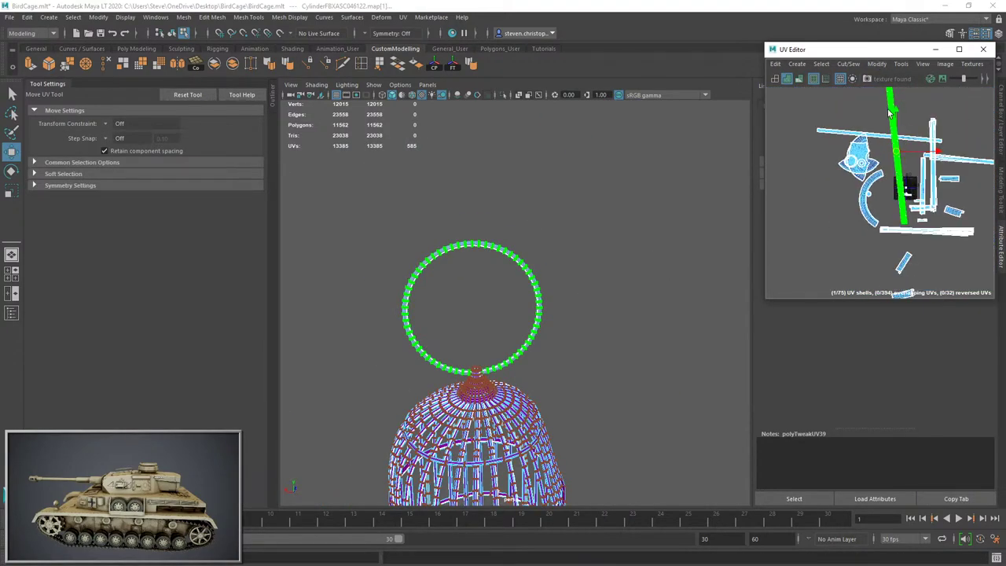
middle_click_drag(887, 119, 877, 162, "alt")
Select all faces of the hanging ring, assign the magenta phong2 material to them, and clear the selection.
left_click(537, 258)
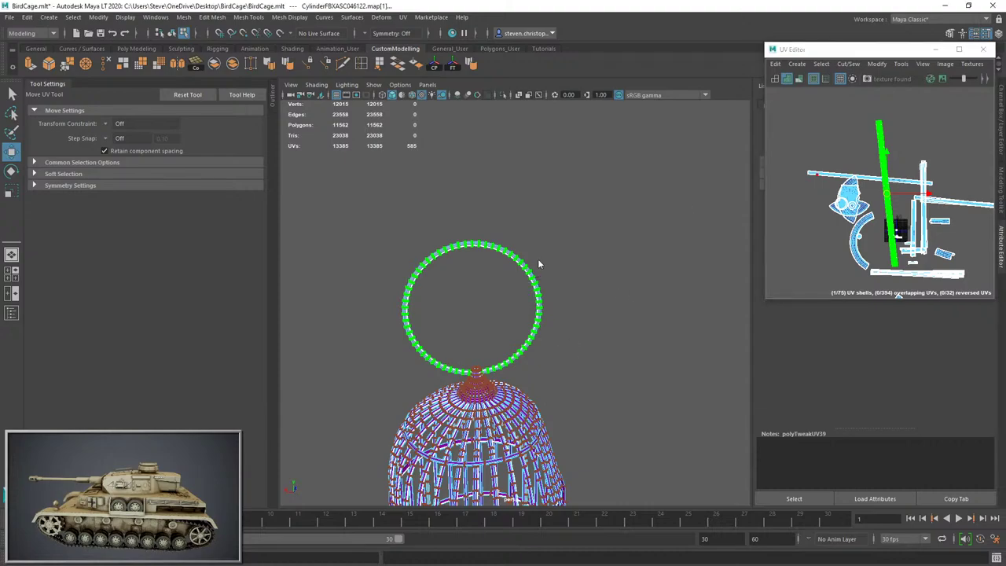
key("F8")
scroll(534, 348, "up", 6)
mouse_move(533, 348)
middle_mouse_down("alt")
mouse_move(566, 243)
mouse_move(601, 422)
middle_mouse_up("alt")
scroll(571, 272, "down", 8)
scroll(571, 270, "up", 5)
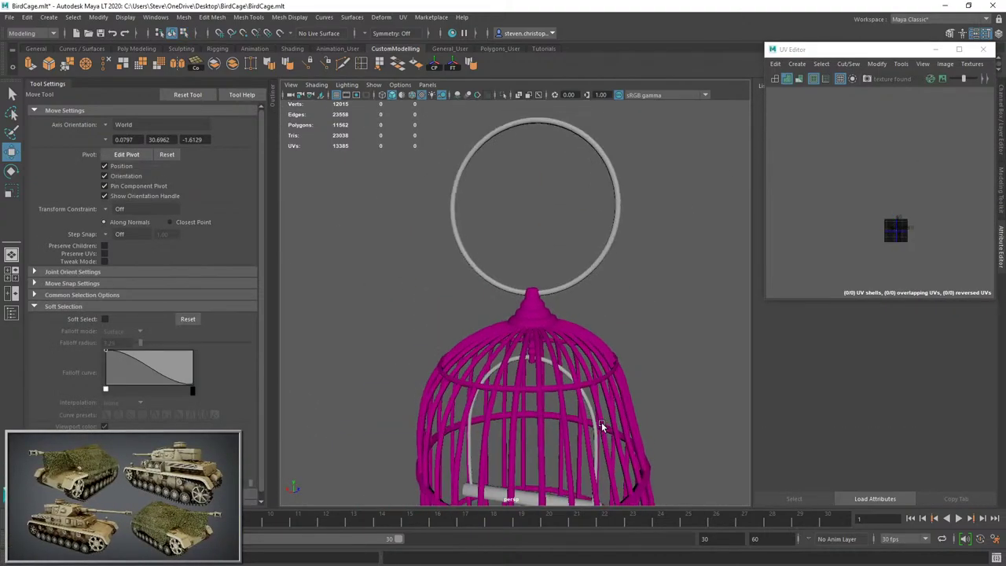
left_click(594, 265)
right_click_drag(594, 266, 595, 296)
left_click(600, 250)
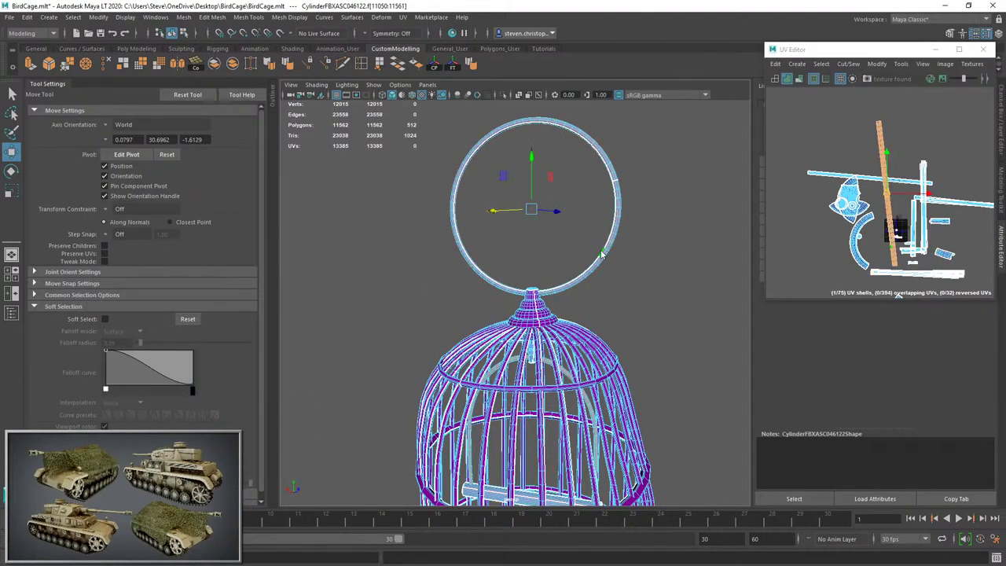
right_click_drag(600, 250, 670, 537)
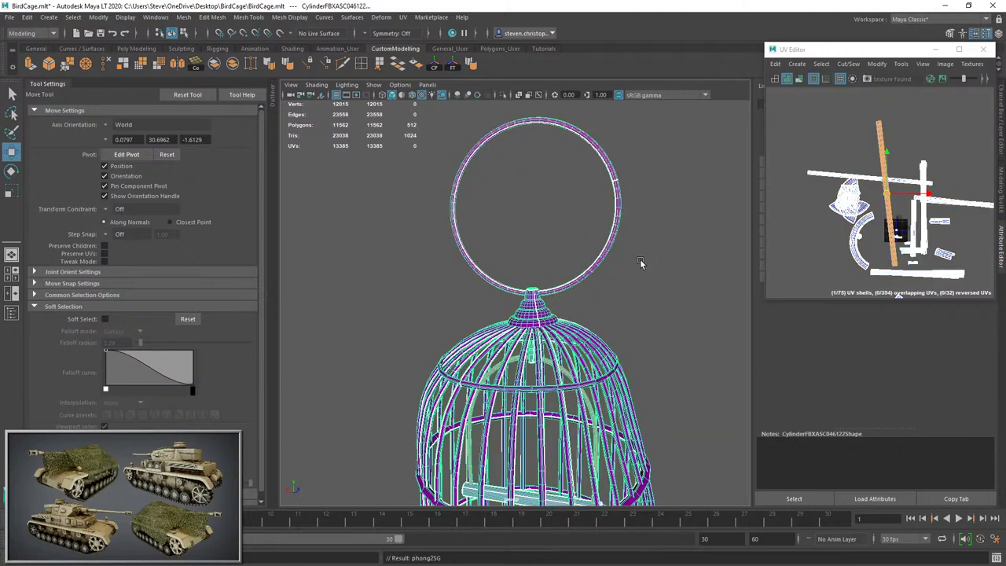
left_click(660, 206)
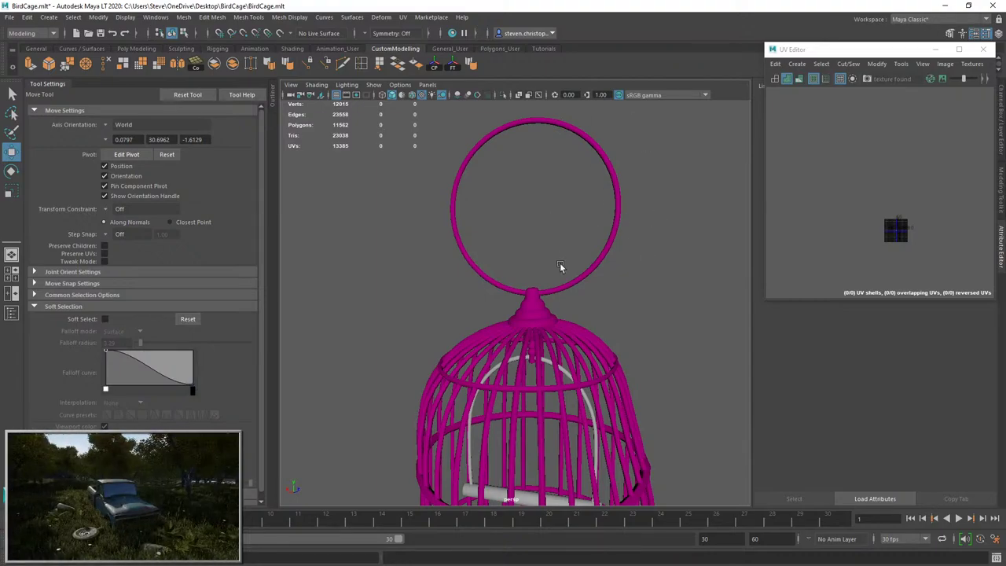
Select all faces of the unmarked grey vertical bar beside the perch and unitize its UVs.
scroll(560, 268, "up", 10)
left_click(427, 252)
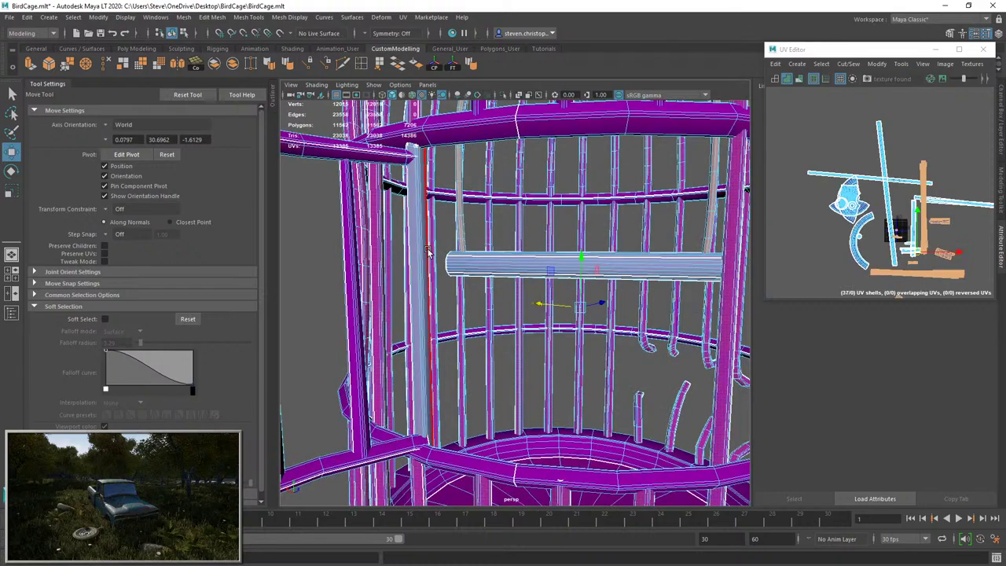
left_click(427, 251)
left_click(878, 63)
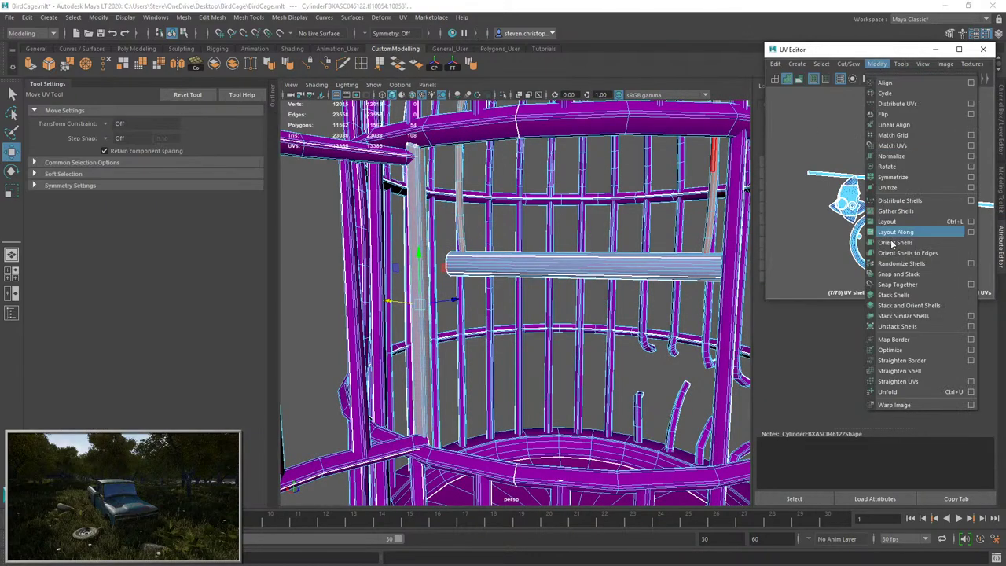
left_click(905, 199)
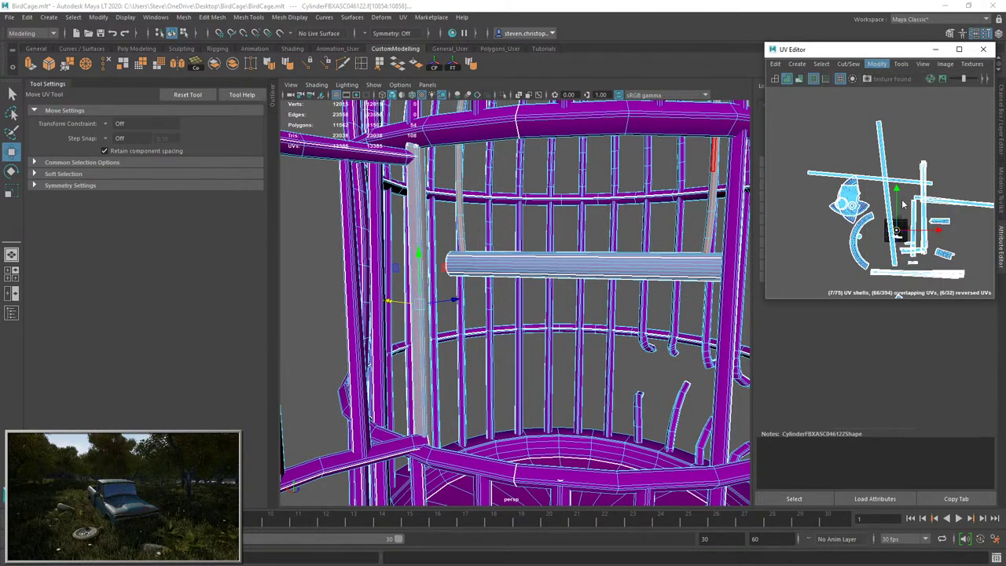
Unitize the UVs of the selected vertical post beside the opened cage door and move them to an empty area of the UV layout.
left_click(717, 287)
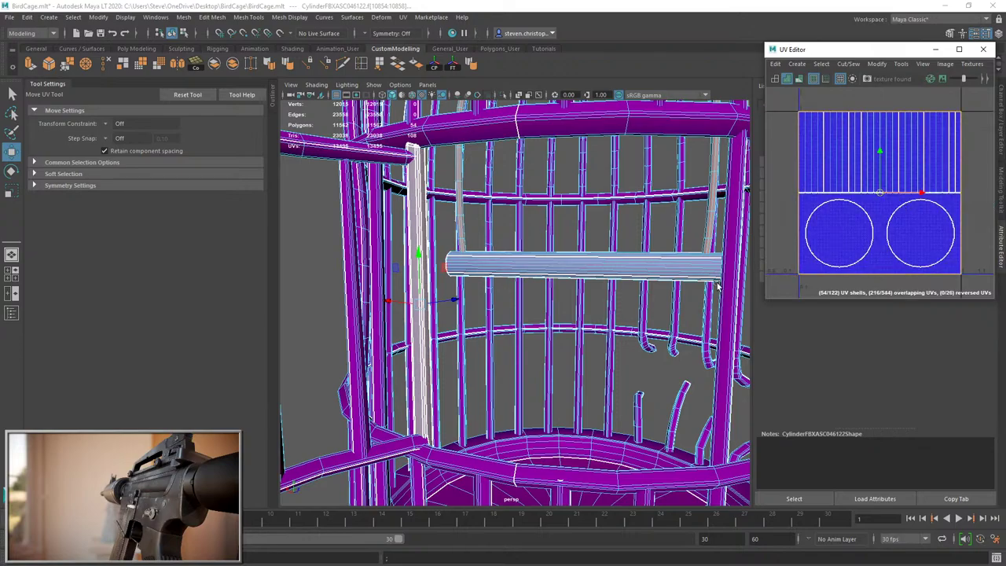
left_click_drag(393, 307, 517, 318, "alt")
middle_click_drag(517, 318, 380, 278, "alt")
right_click_drag(380, 278, 485, 411, "alt")
middle_click_drag(485, 411, 505, 333, "alt")
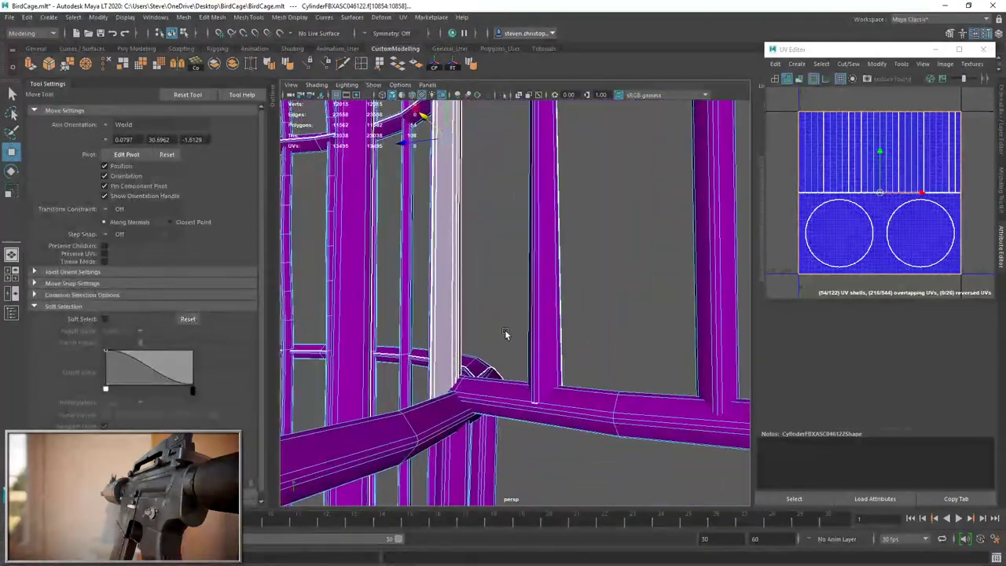
left_click_drag(505, 334, 440, 377, "alt")
scroll(928, 181, "down", 2)
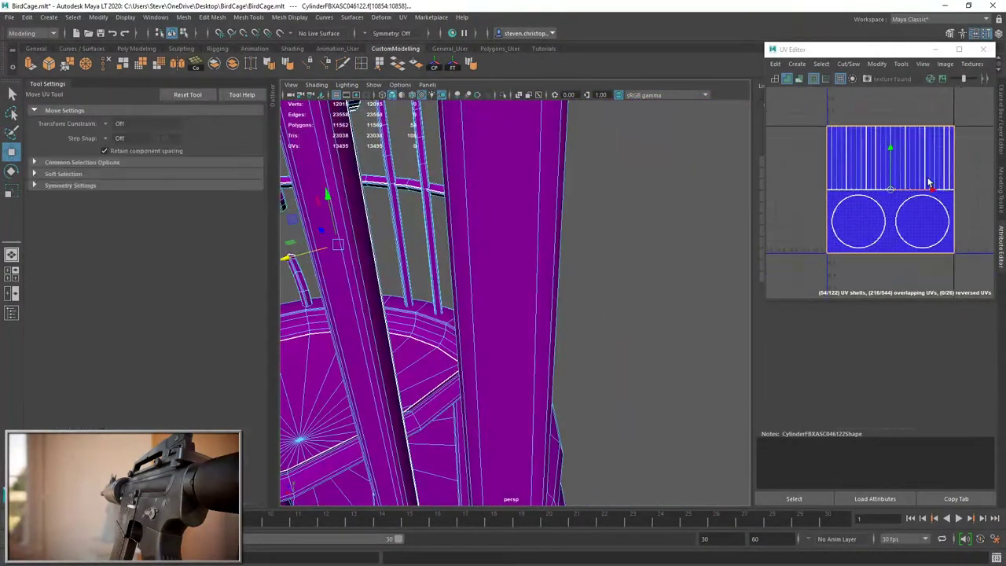
scroll(904, 265, "down", 3)
left_click_drag(898, 278, 860, 147)
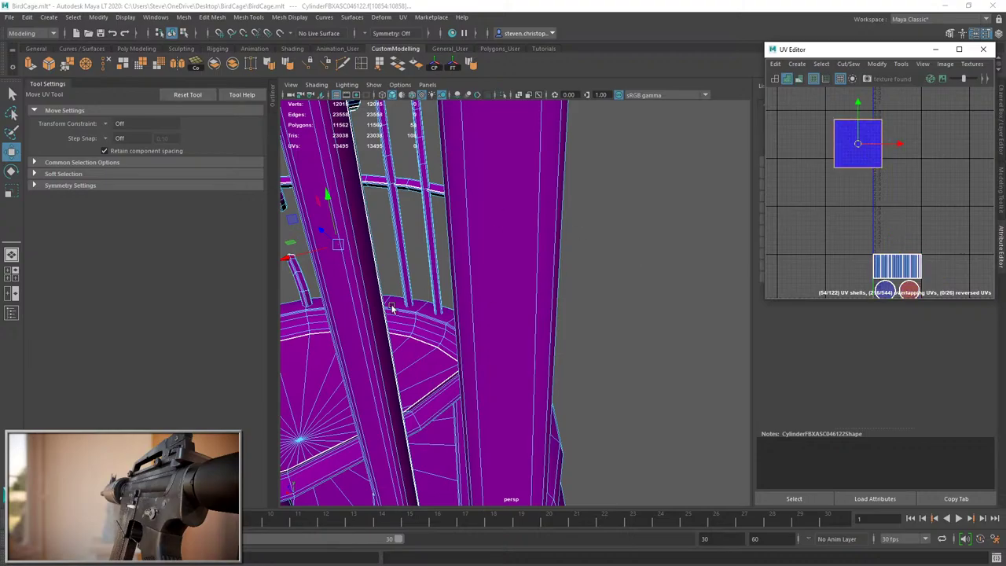
Select the post's edges except one lengthwise seam and the end-cap borders, and join its UVs with Move and Sew.
left_click_drag(422, 265, 452, 340, "alt")
right_click_drag(876, 181, 928, 105, "ctrl")
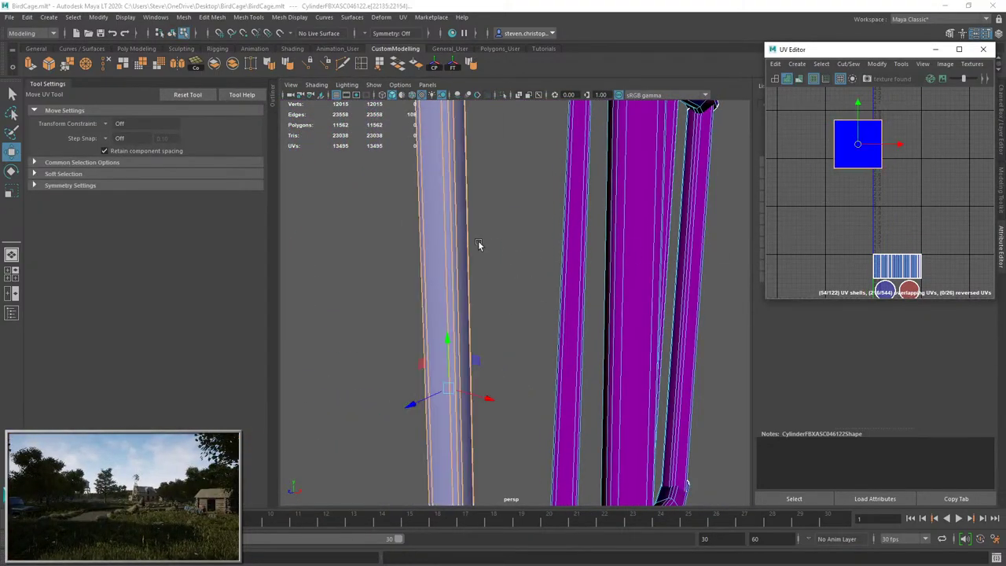
left_click_drag(478, 245, 448, 256, "alt")
double_click(449, 250, "ctrl")
middle_click_drag(447, 366, 516, 189, "alt")
double_click(573, 375, "ctrl")
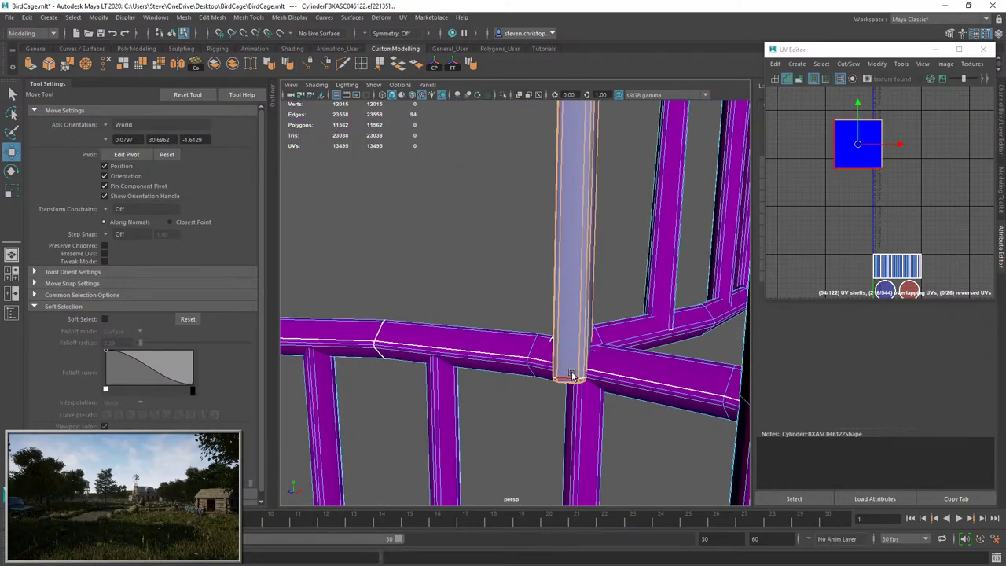
middle_click_drag(559, 252, 555, 440, "alt")
left_click_drag(539, 286, 552, 303, "alt")
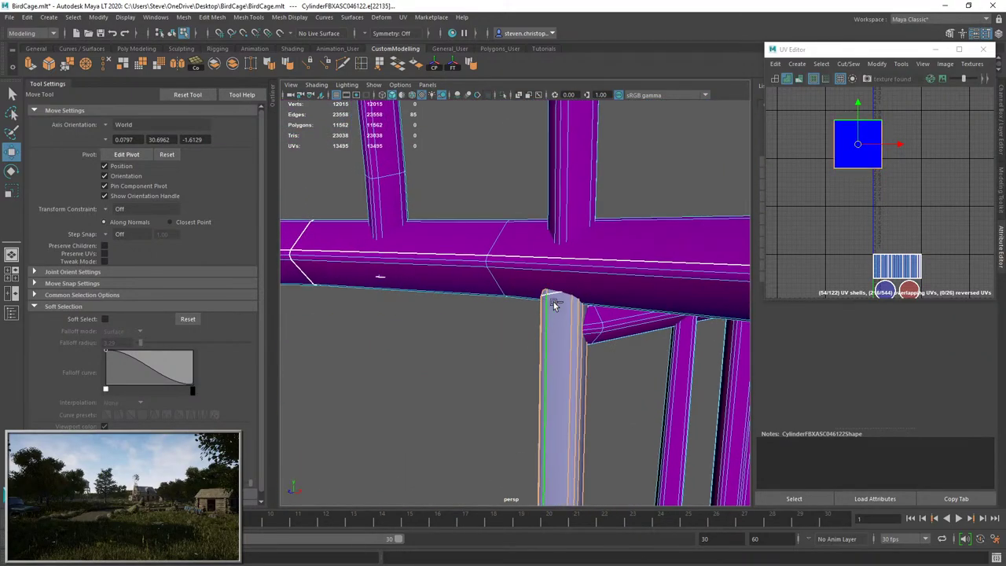
left_click(847, 69)
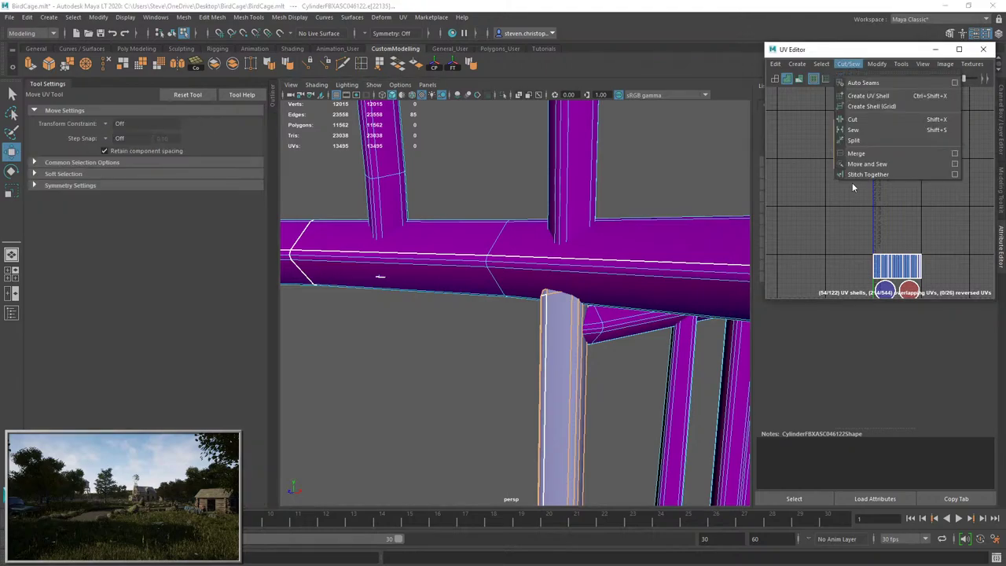
left_click(853, 182)
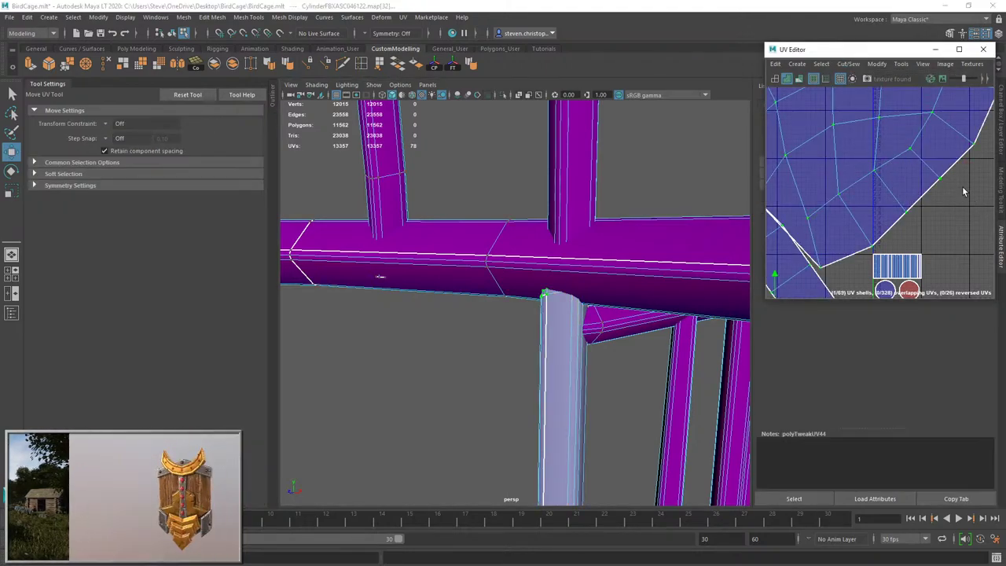
Select the post's sewn UV shell and move it into the free space beside the large curved shell.
double_click(937, 177)
scroll(937, 175, "down", 4)
scroll(930, 179, "down", 6)
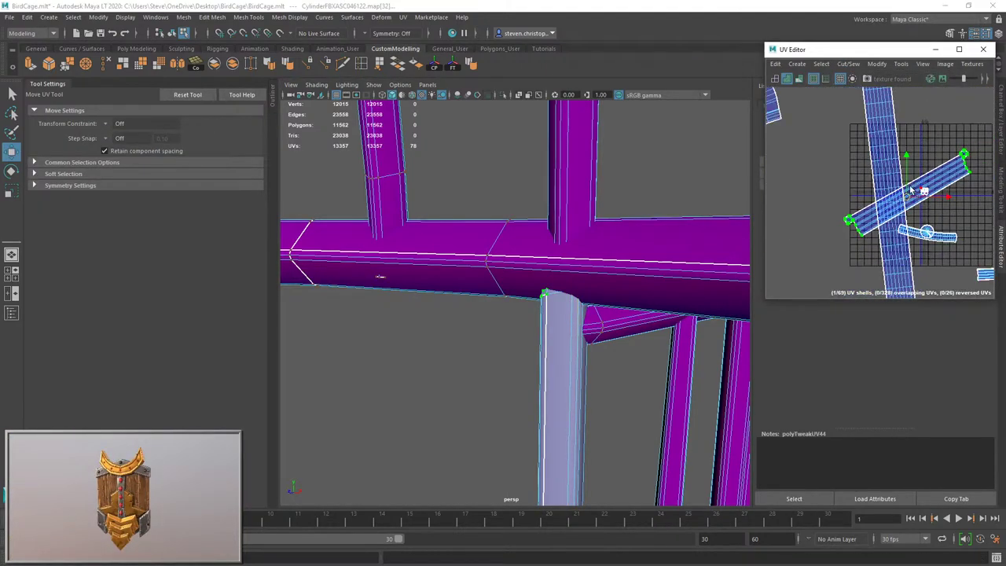
left_click_drag(871, 210, 853, 218)
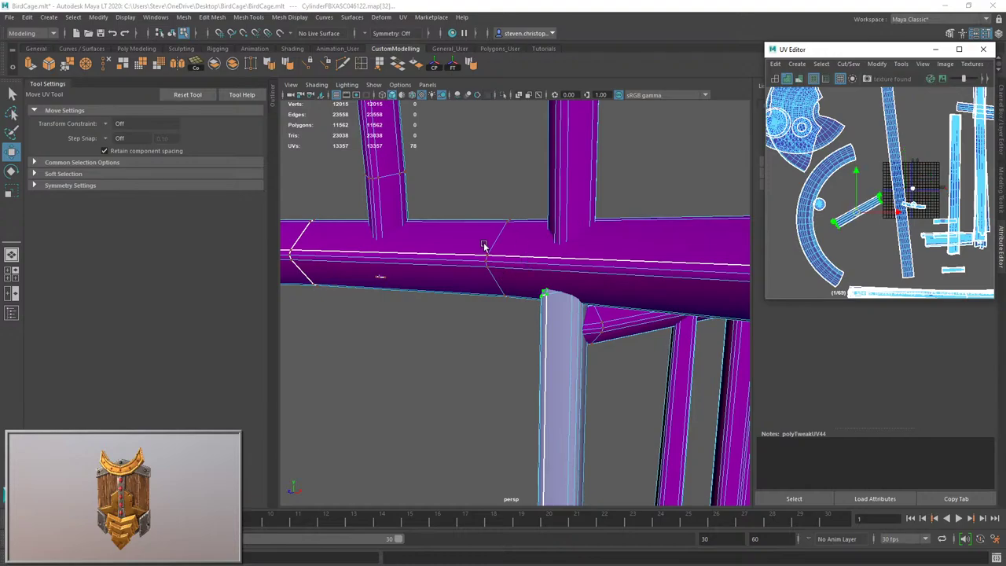
Select all faces of the thin arched wire above the perch and isolate them in the viewport.
scroll(485, 244, "down", 5)
left_click_drag(485, 244, 562, 266, "alt")
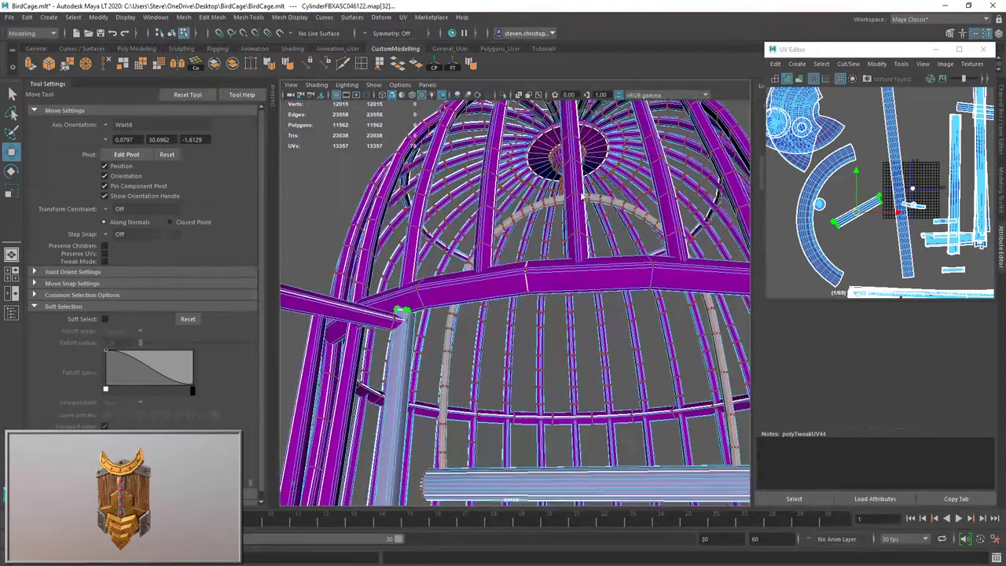
key("F8")
left_click(531, 331)
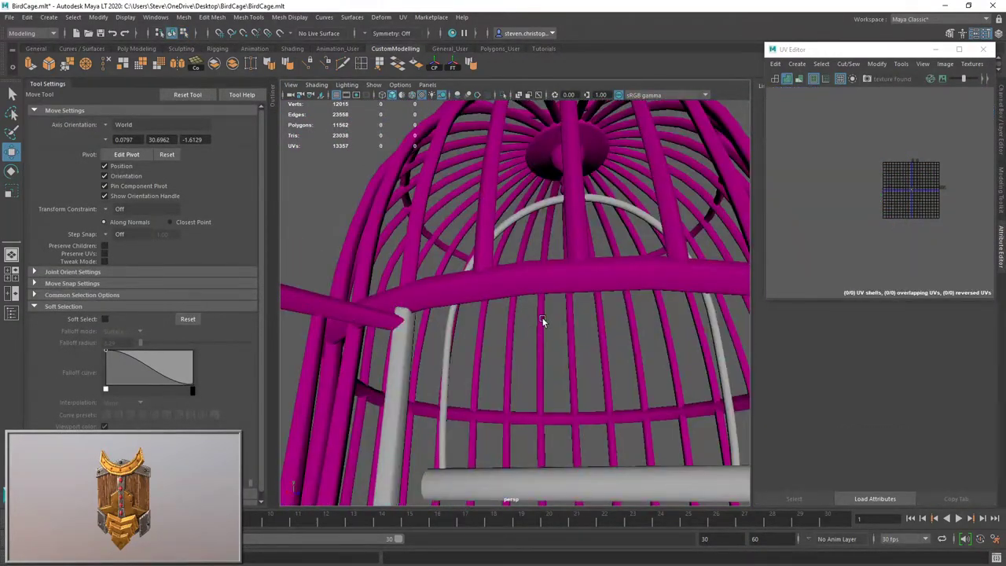
double_click(449, 369)
key("f")
left_click_drag(546, 315, 538, 295, "alt")
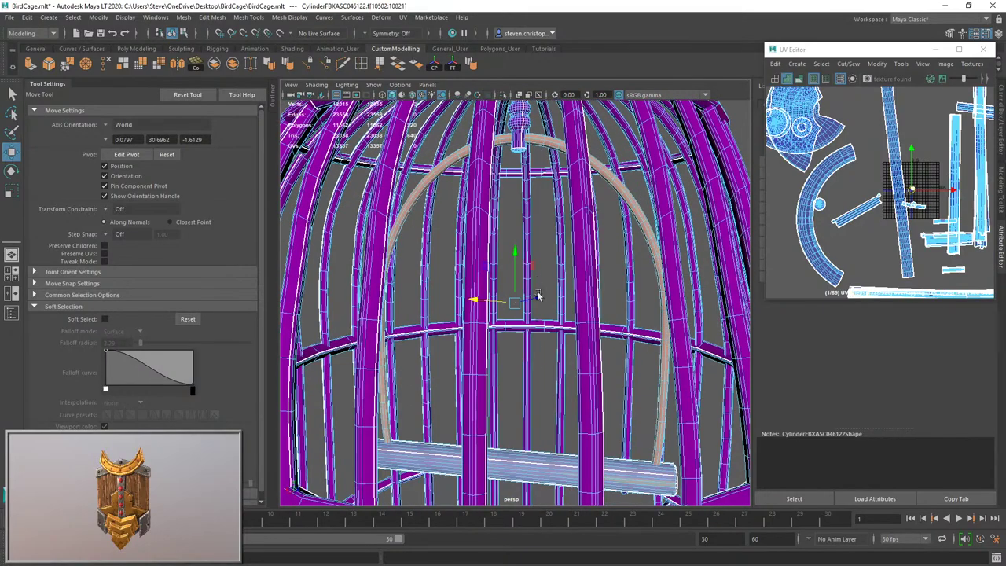
left_click(502, 95)
middle_click_drag(554, 393, 593, 276, "alt")
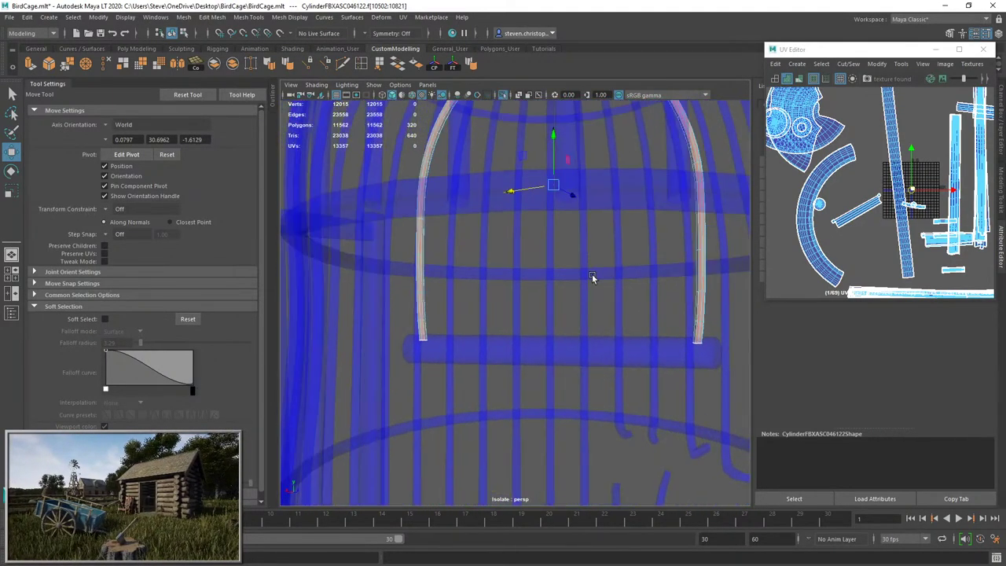
mouse_move(592, 277)
left_mouse_down("alt")
mouse_move(586, 314)
mouse_move(580, 288)
left_mouse_up("alt")
Unitize the arched wire's UVs and move them clear of the other shells in the UV layout.
left_click(877, 63)
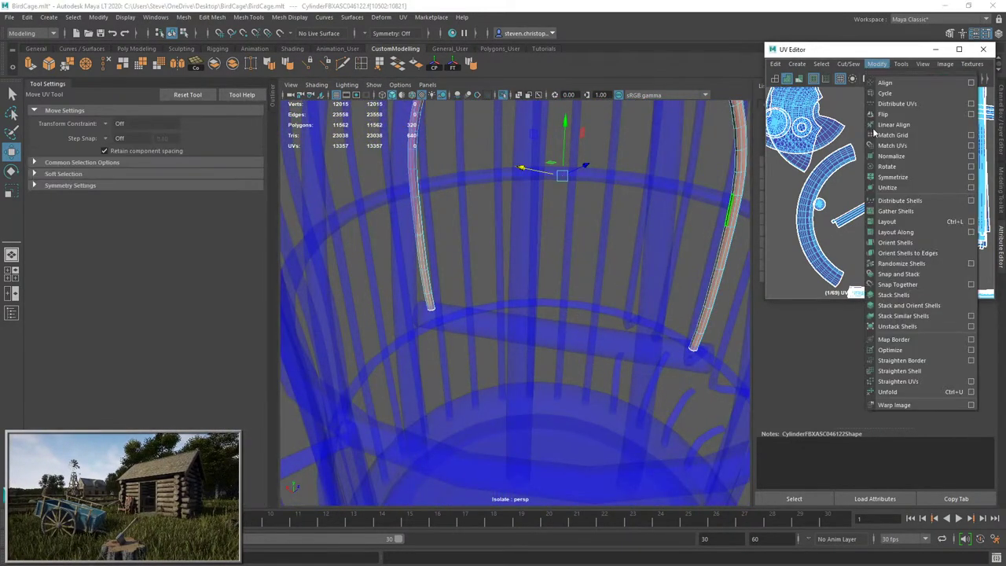
left_click(879, 187)
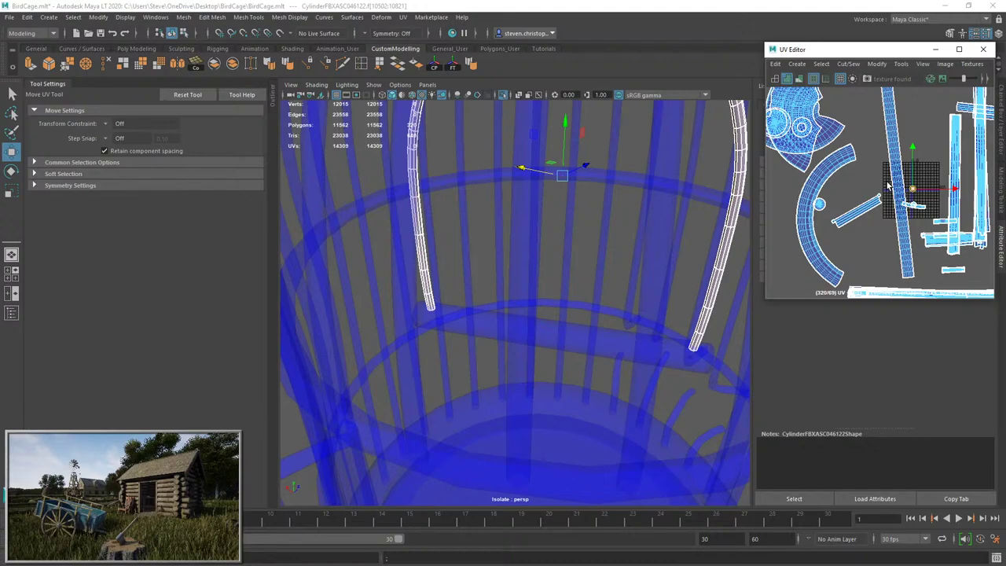
scroll(912, 188, "down", 3)
left_click_drag(913, 187, 814, 246)
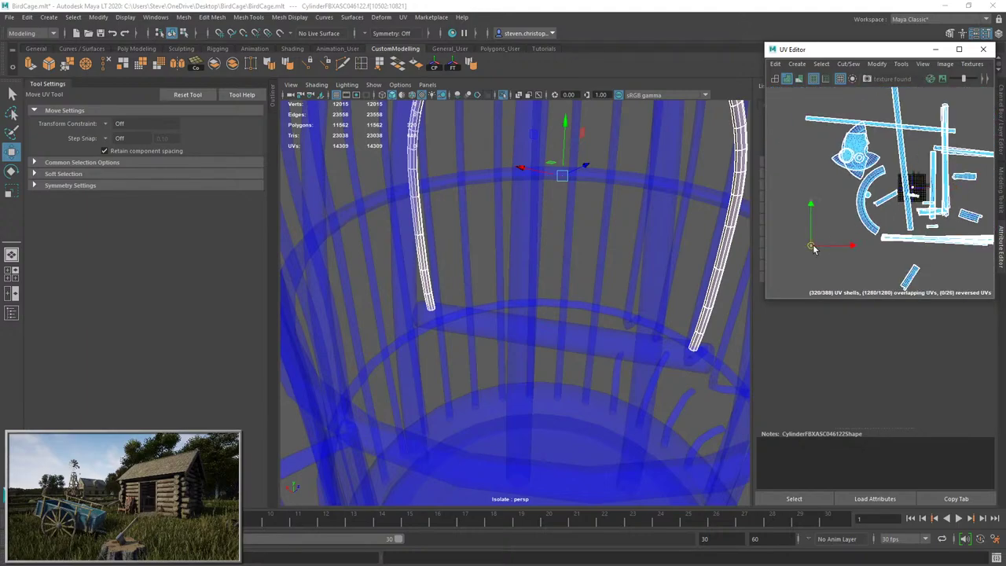
key("f")
scroll(816, 250, "down", 4)
Move and Sew the arched wire's edges except one lengthwise seam, and select all UVs of the sewn shell.
right_click_drag(816, 250, 802, 164, "ctrl")
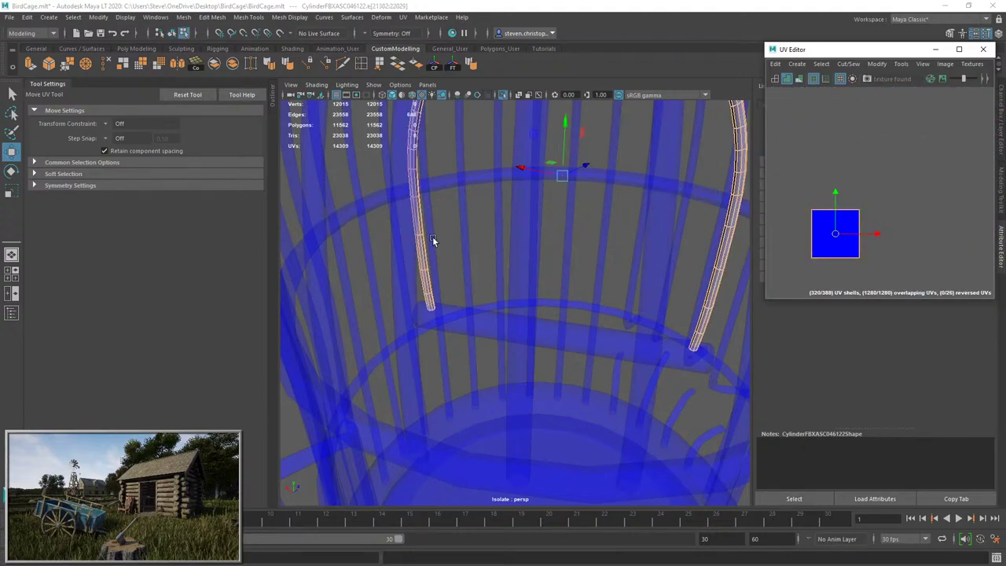
left_click_drag(433, 236, 508, 346, "alt")
scroll(508, 346, "up", 1)
double_click(494, 235, "ctrl")
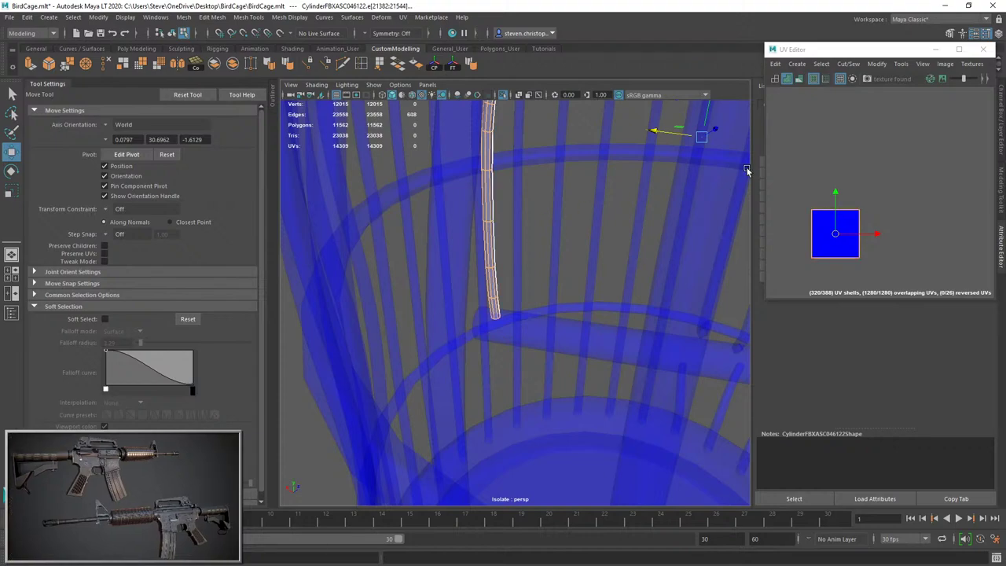
left_click(849, 64)
left_click(857, 165)
scroll(838, 175, "up", 3)
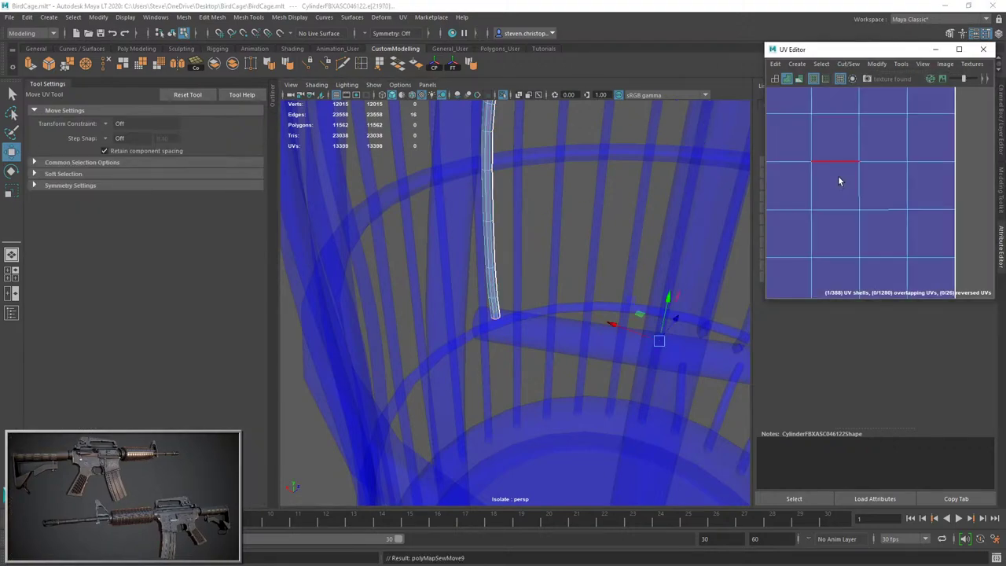
right_click_drag(857, 216, 919, 278)
left_click(853, 201)
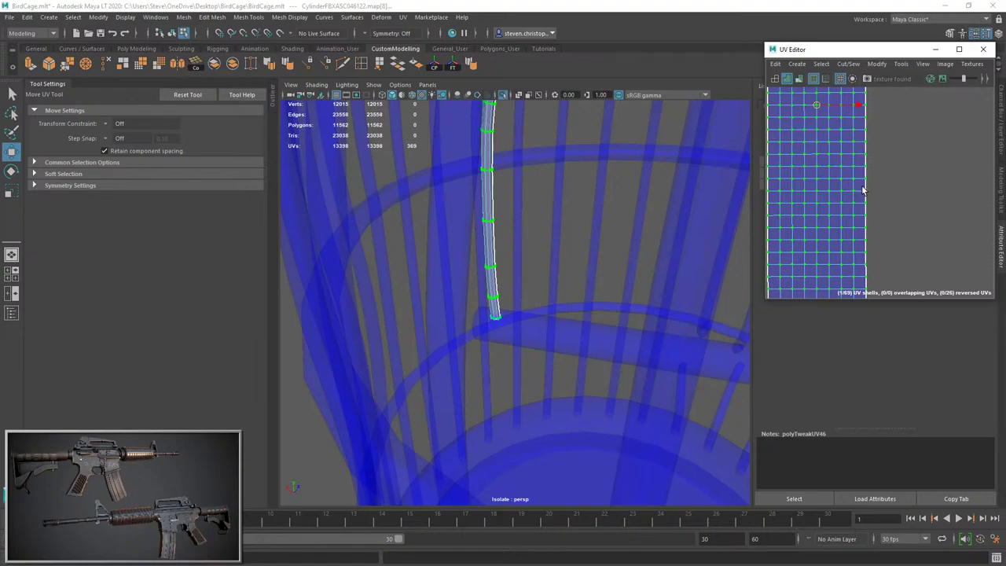
scroll(822, 204, "down", 5)
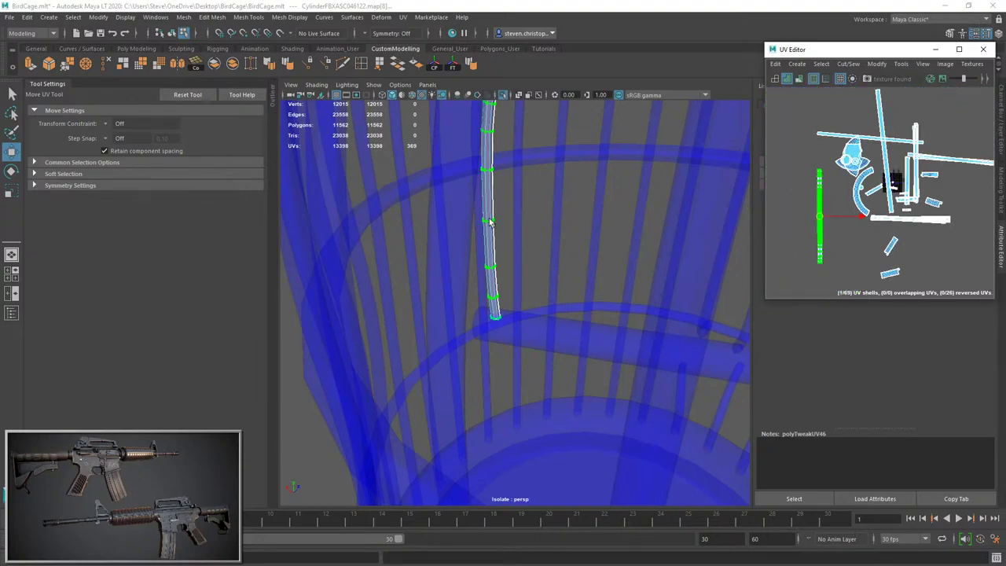
Return to object selection, select the birdcage mesh and turn off isolation so the whole cage is displayed.
key("F8")
left_click(528, 325)
scroll(550, 290, "down", 5)
middle_click_drag(569, 263, 525, 257, "alt")
left_click(471, 177)
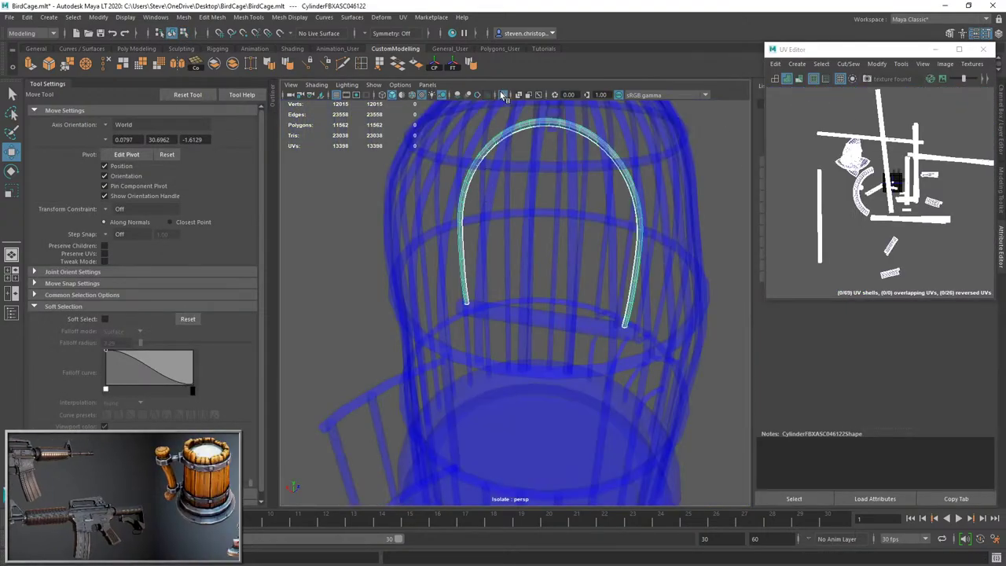
left_click(503, 95)
Select all faces of the horizontal perch cylinder inside the cage.
right_click_drag(521, 299, 539, 327)
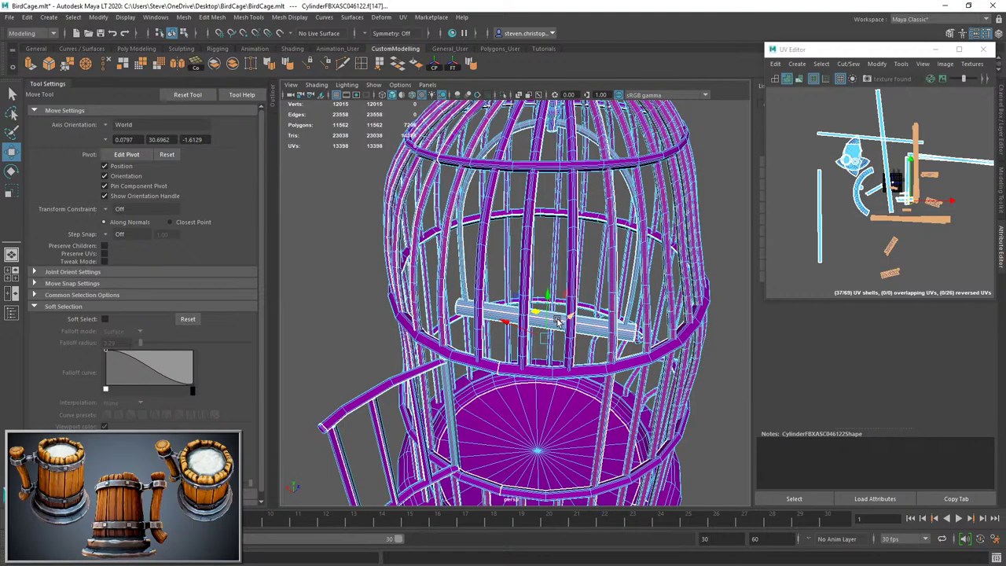
key("f")
key("ctrl+z")
scroll(550, 318, "up", 5)
double_click(496, 276)
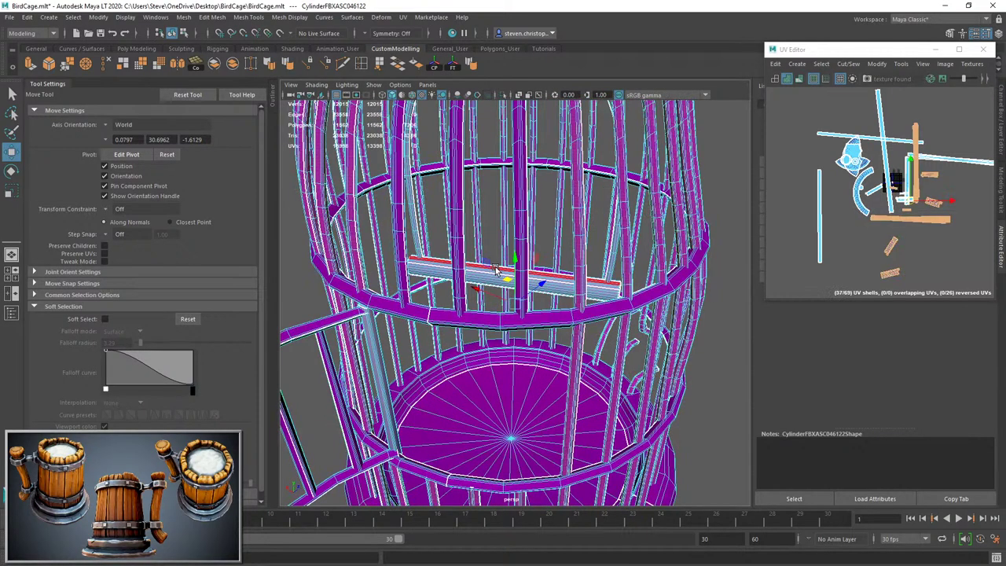
key("f")
left_click_drag(479, 346, 550, 239, "alt")
left_click_drag(441, 279, 475, 274, "alt")
scroll(467, 287, "up", 4)
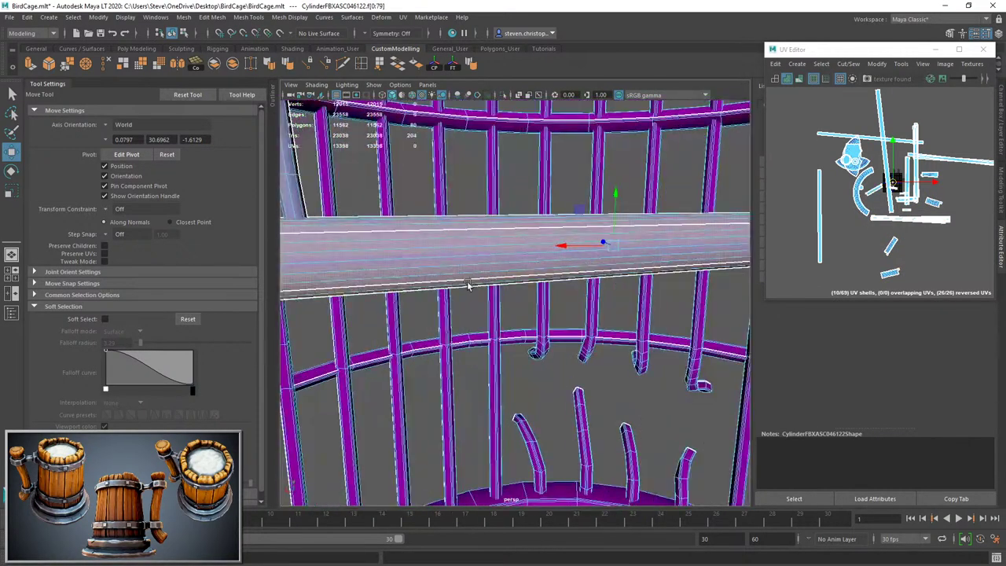
Unitize the perch cylinder's UVs and shift the stacked UVs slightly down in the UV layout.
left_click(876, 64)
left_click(891, 201)
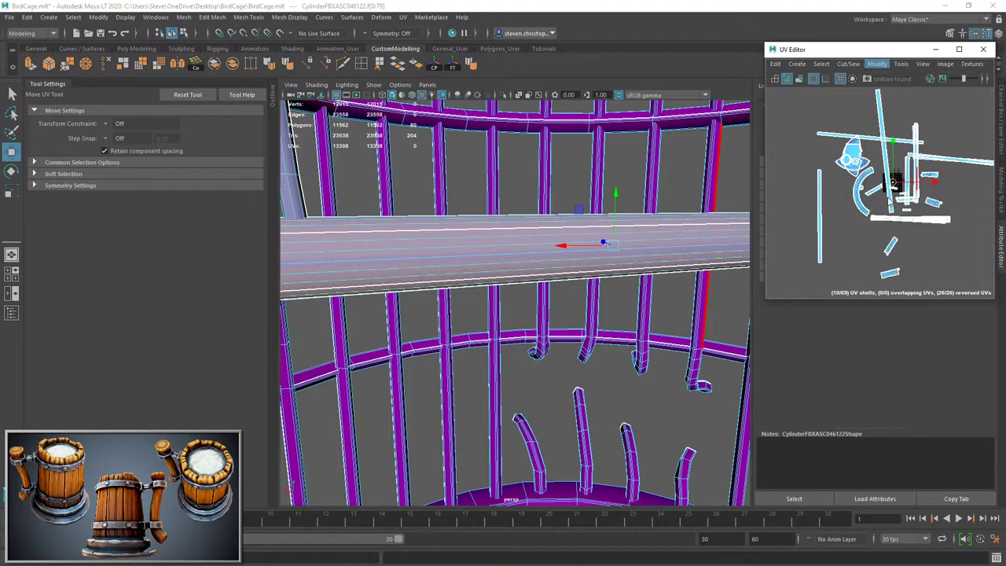
key("f")
scroll(884, 197, "down", 5)
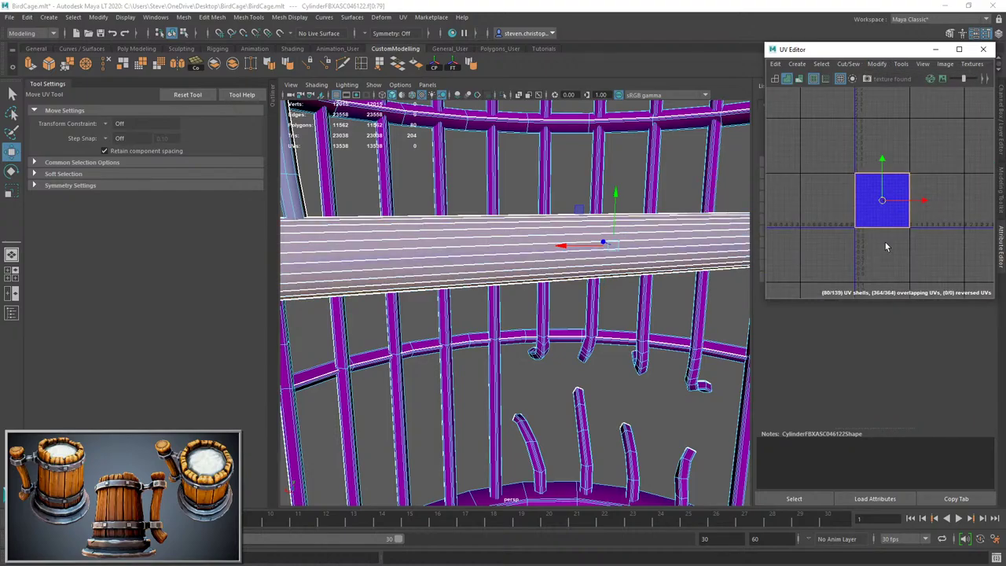
middle_click_drag(868, 204, 869, 245)
right_click_drag(835, 161, 840, 135)
left_click_drag(839, 156, 919, 267)
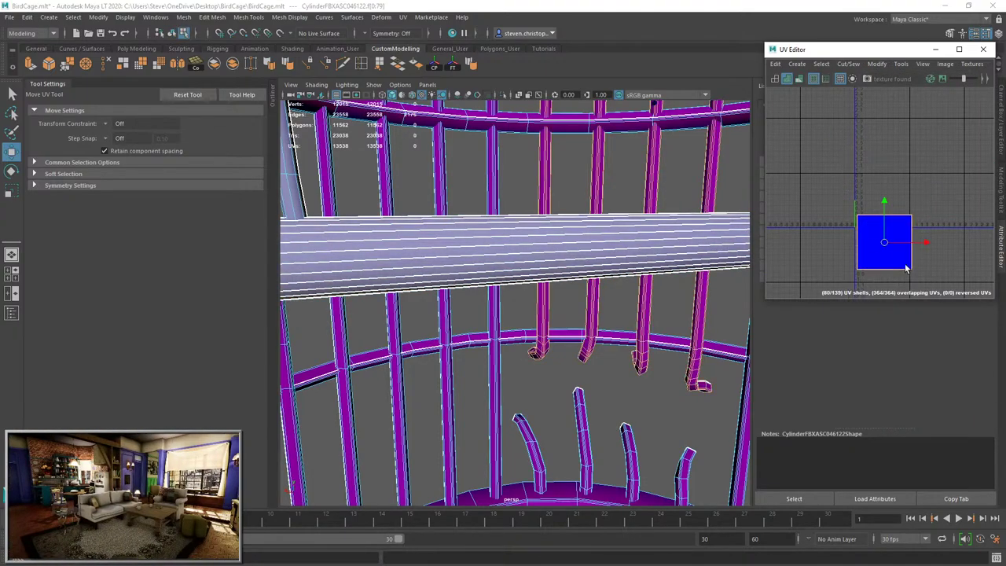
Select the flat end cap faces at both ends of the perch cylinder.
left_click_drag(535, 273, 541, 341, "alt")
right_click_drag(542, 342, 542, 371)
left_click(542, 354)
scroll(495, 370, "down", 6)
left_click_drag(495, 370, 614, 339, "alt")
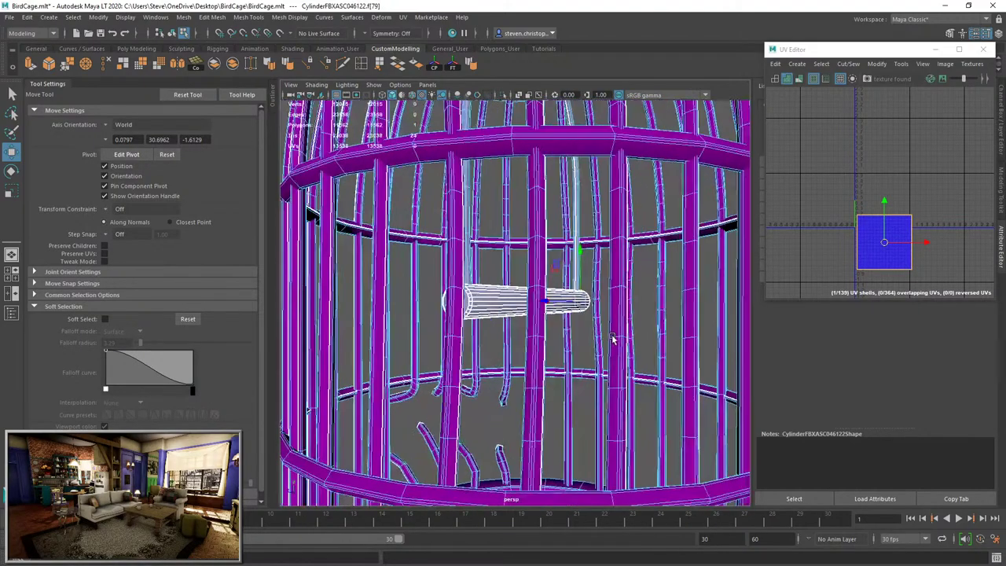
scroll(466, 327, "up", 6)
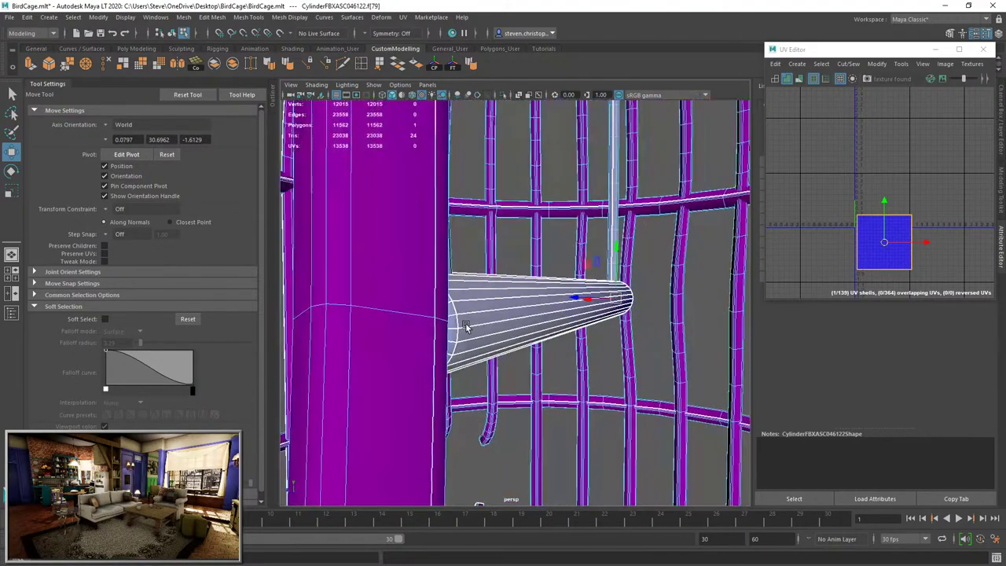
left_click_drag(466, 327, 598, 313, "alt")
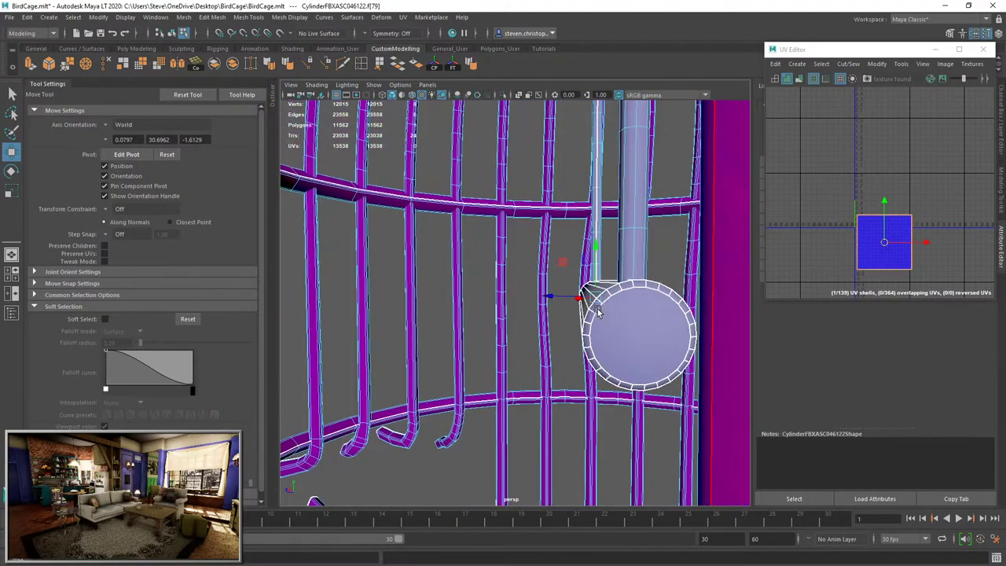
left_click(634, 326, "shift")
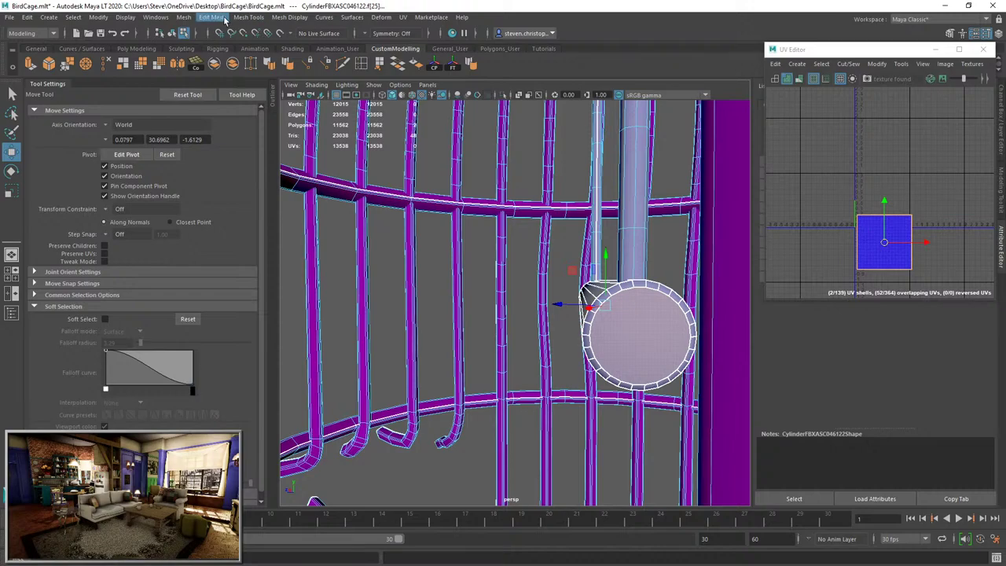
left_click(187, 17)
left_click(228, 246)
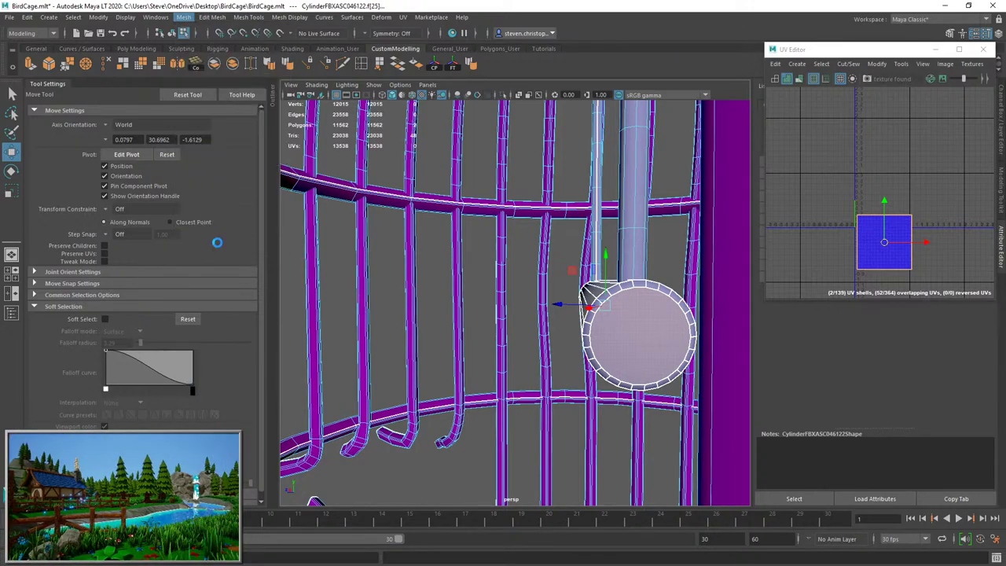
key("ctrl+z")
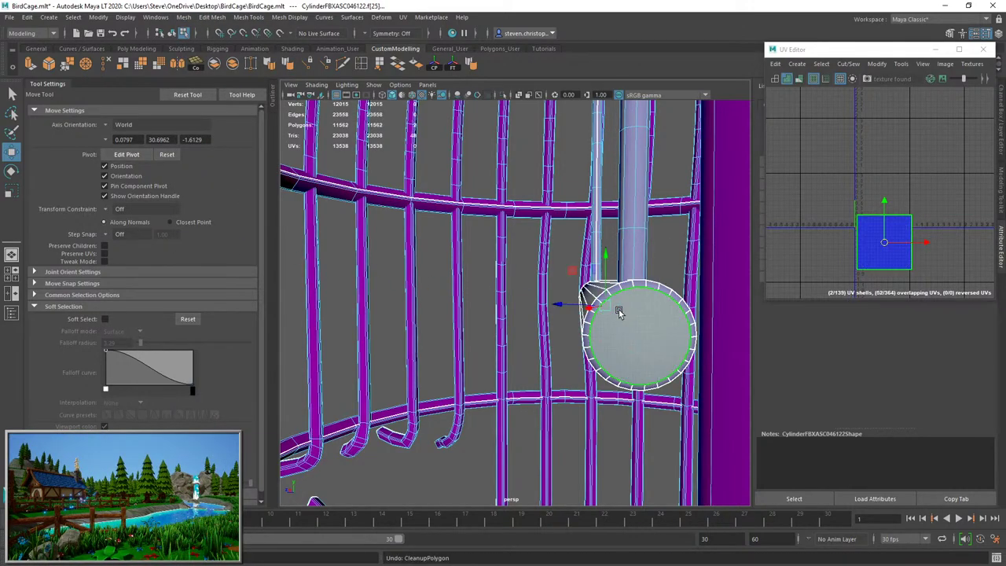
Delete the selected end cap faces and refill one open end by extruding its rim edges and merging them to the centre.
key("Delete")
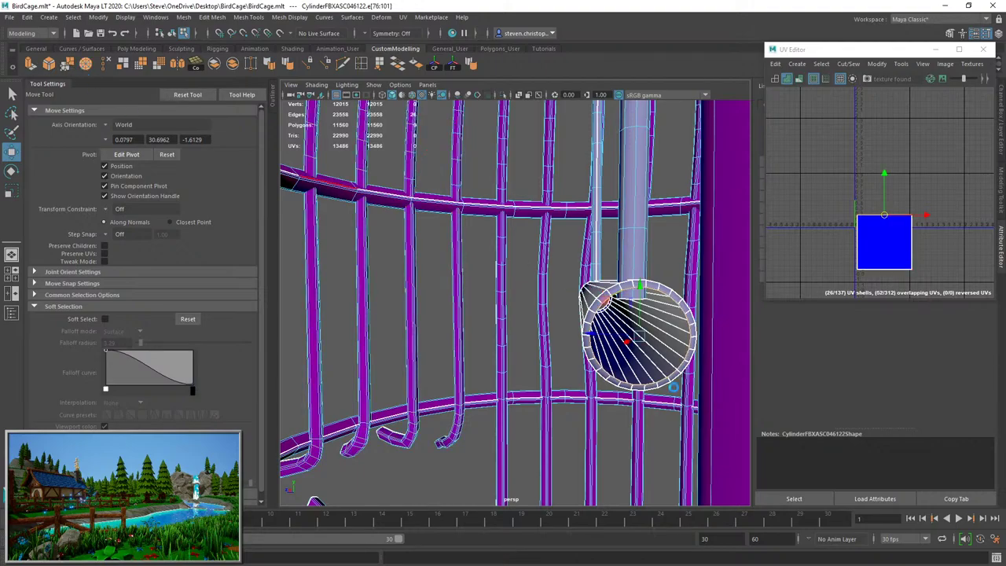
right_click_drag(672, 382, 699, 315, "shift")
left_click_drag(672, 299, 440, 314, "alt")
middle_click_drag(440, 314, 488, 325, "alt")
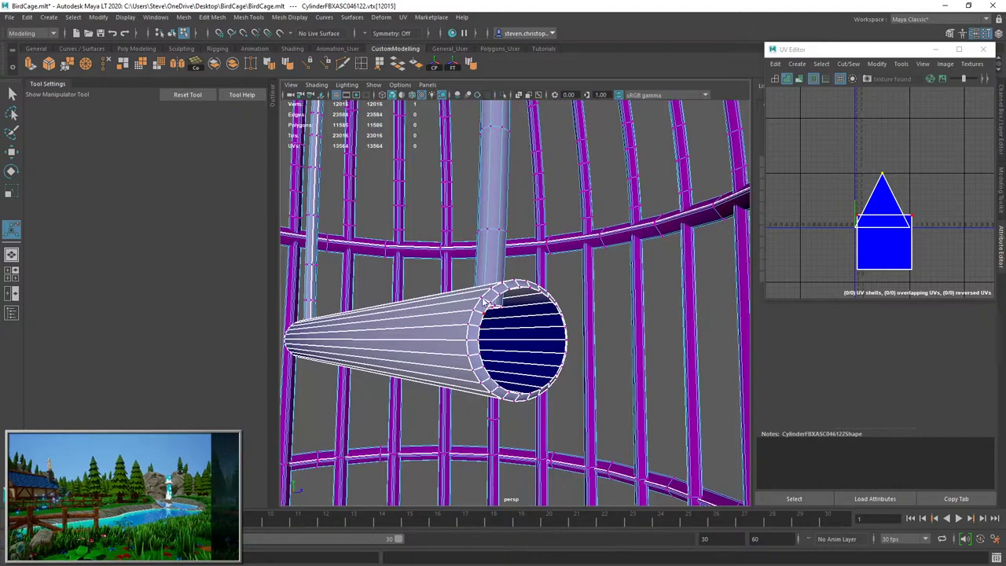
Extrude the inner rim edges at the perch's other open end and merge them to the centre as a triangle-fan cap.
key("q")
double_click(487, 306)
left_click_drag(582, 369, 445, 332, "alt")
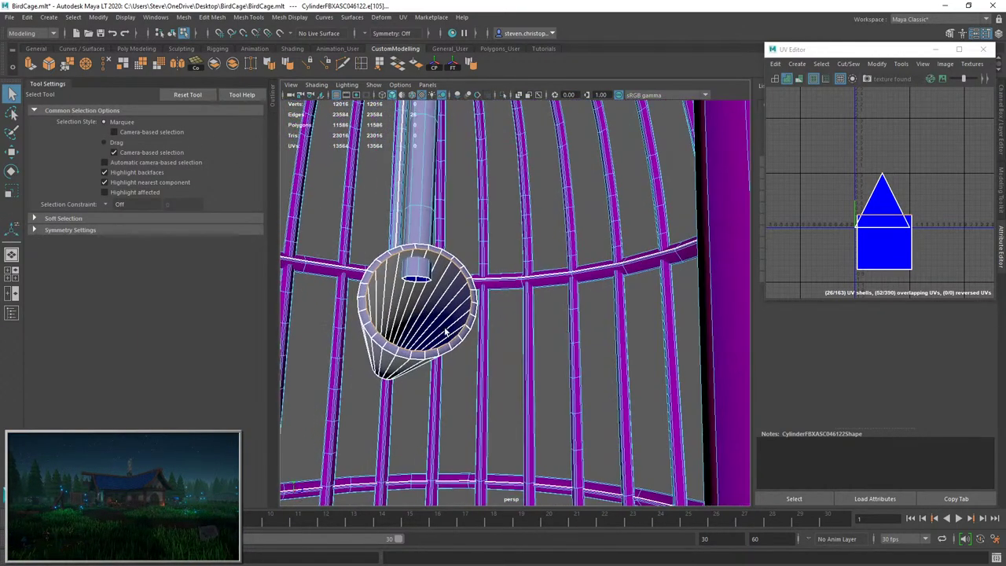
left_click(86, 65)
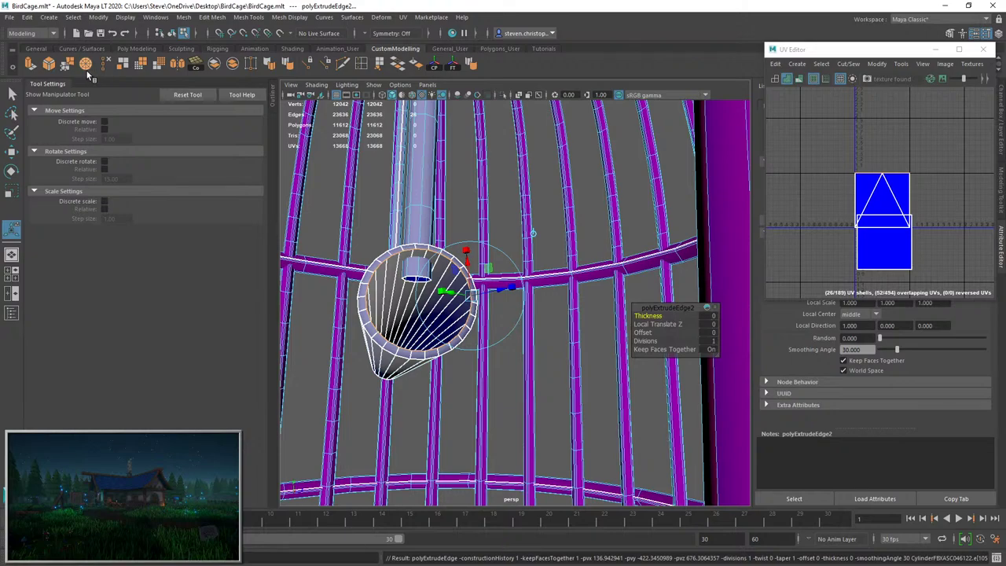
left_click(86, 68)
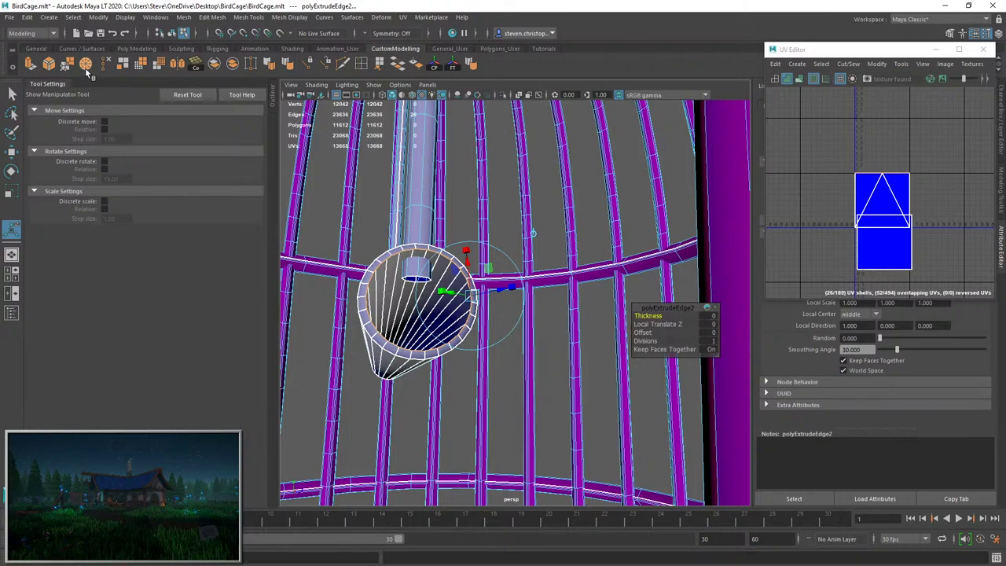
key("q")
key("F11")
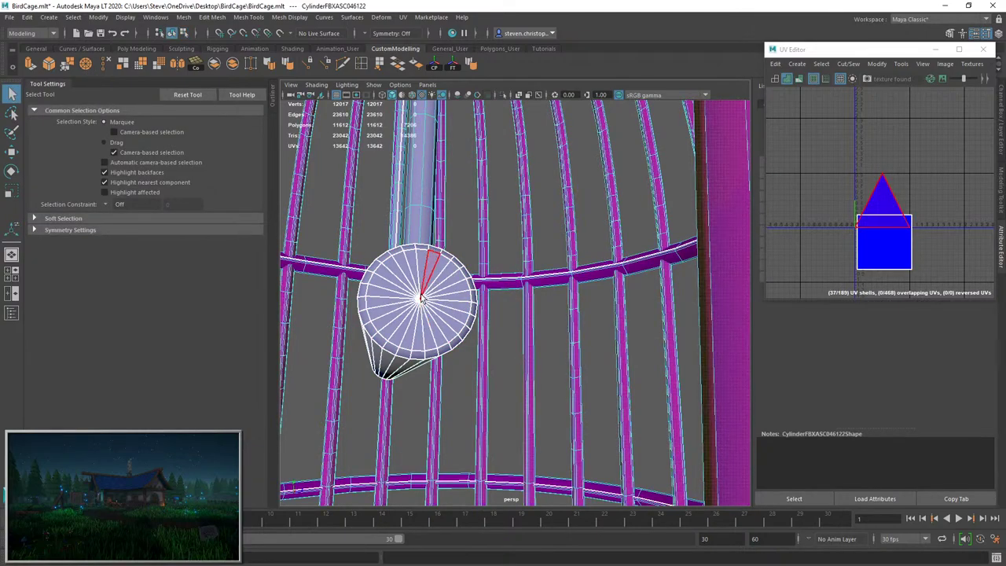
Select all faces of the recapped perch cylinder and unitize their UVs.
double_click(438, 267)
left_click_drag(571, 173, 637, 76, "alt")
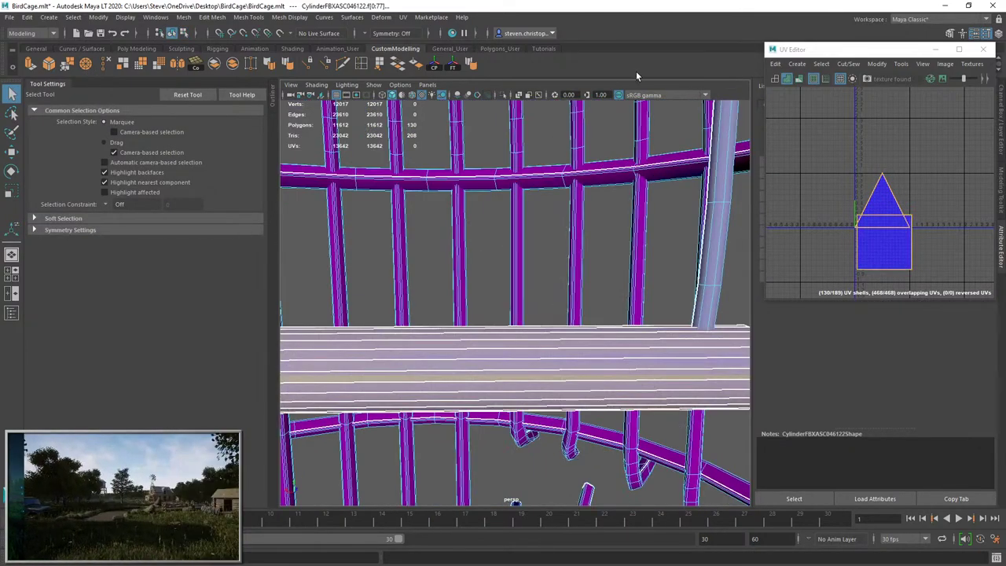
left_click(876, 64)
left_click(871, 197)
scroll(864, 221, "down", 5)
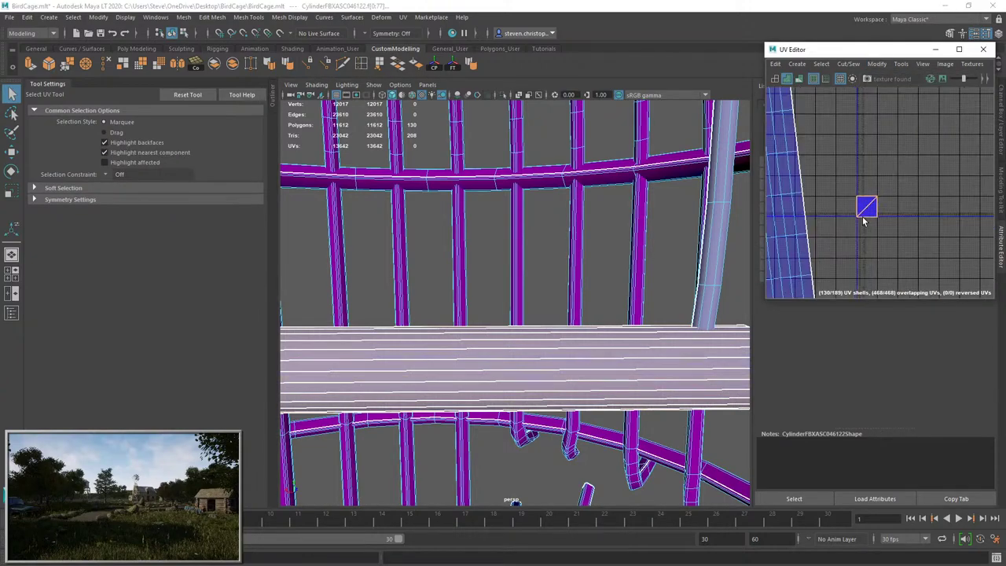
Move and Sew all the perch's UV edges except the two end loops and one lengthwise seam edge.
key("F10")
left_click_drag(907, 151, 846, 243)
left_click_drag(600, 327, 400, 322, "alt")
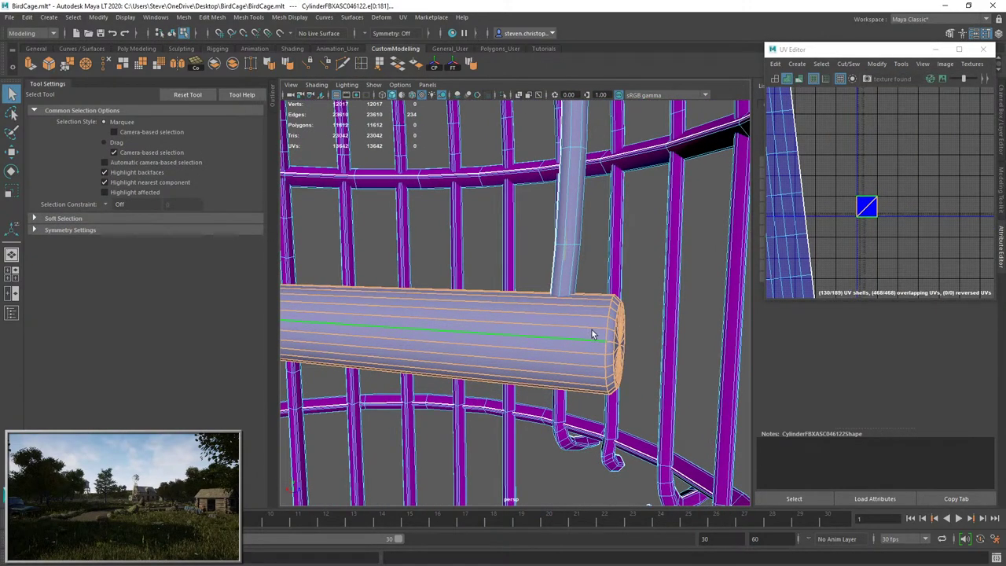
left_click_drag(605, 338, 406, 287, "alt")
double_click(394, 275, "ctrl")
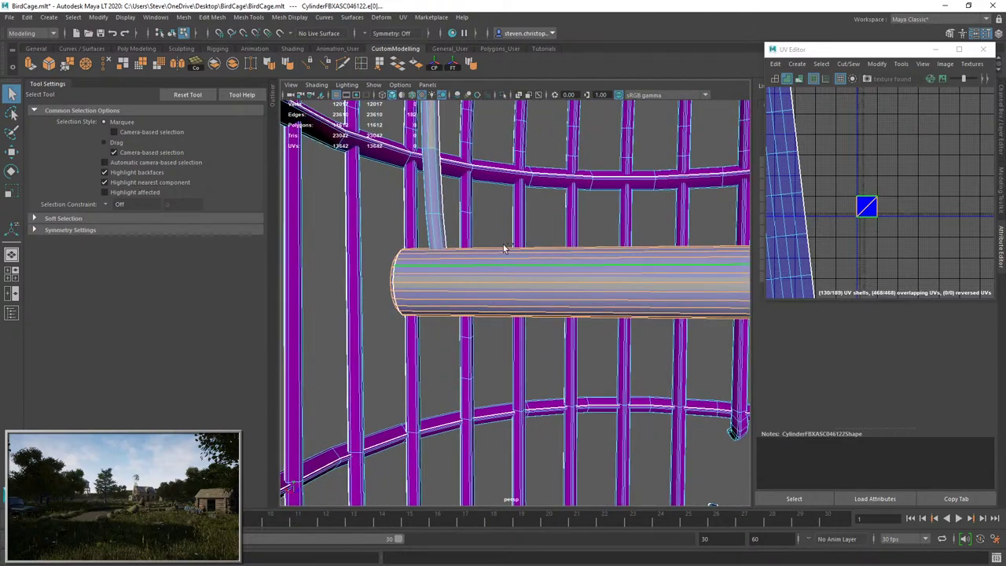
left_click(849, 63)
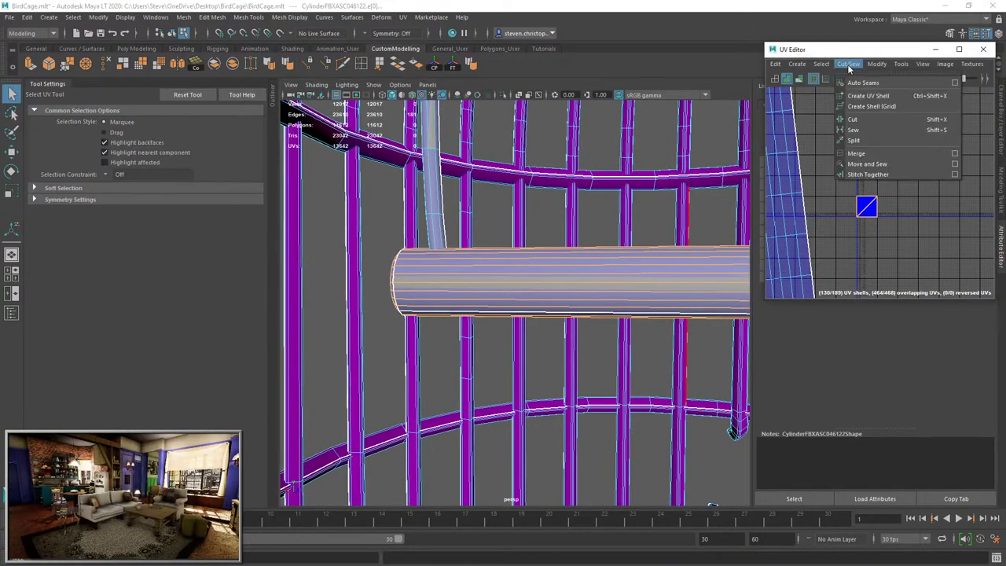
left_click(861, 166)
Unfold the sewn UV shells of the perch's body and end caps.
left_click_drag(853, 198, 918, 236)
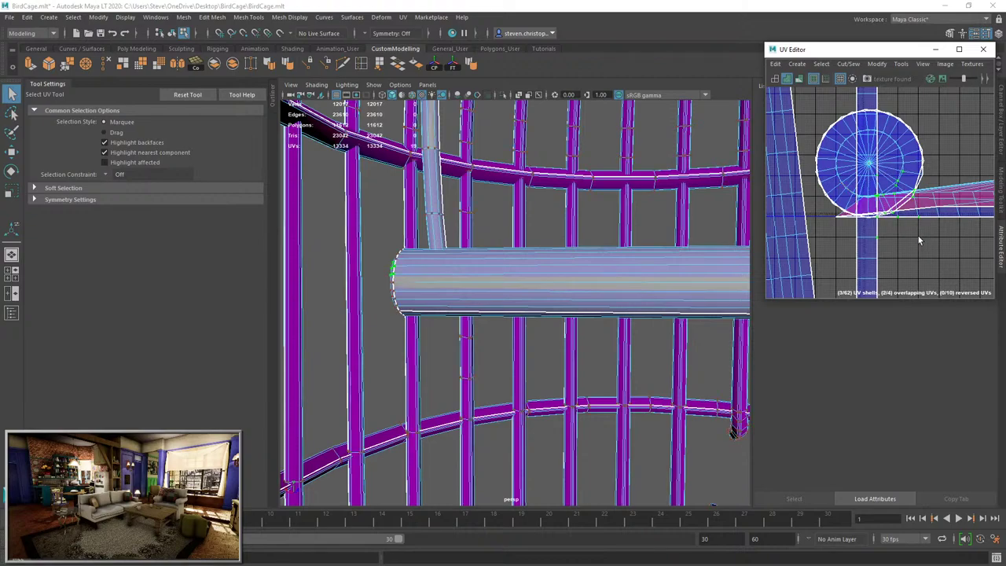
key("ctrl+u")
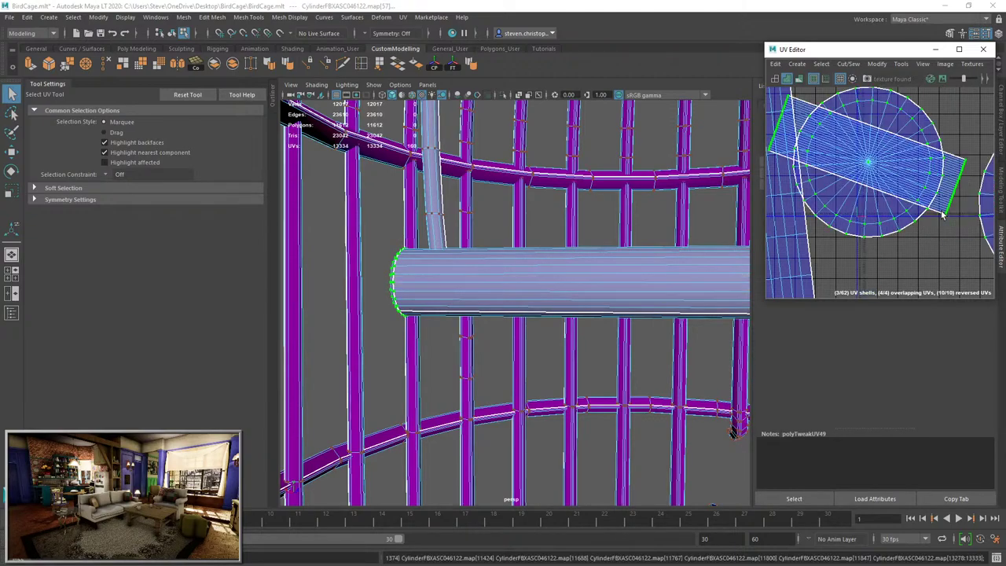
scroll(931, 215, "down", 7)
middle_click_drag(810, 201, 919, 159, "alt")
Return to object selection, select the whole birdcage and try assigning an existing Phong material to it.
right_click_drag(634, 227, 531, 261, "alt")
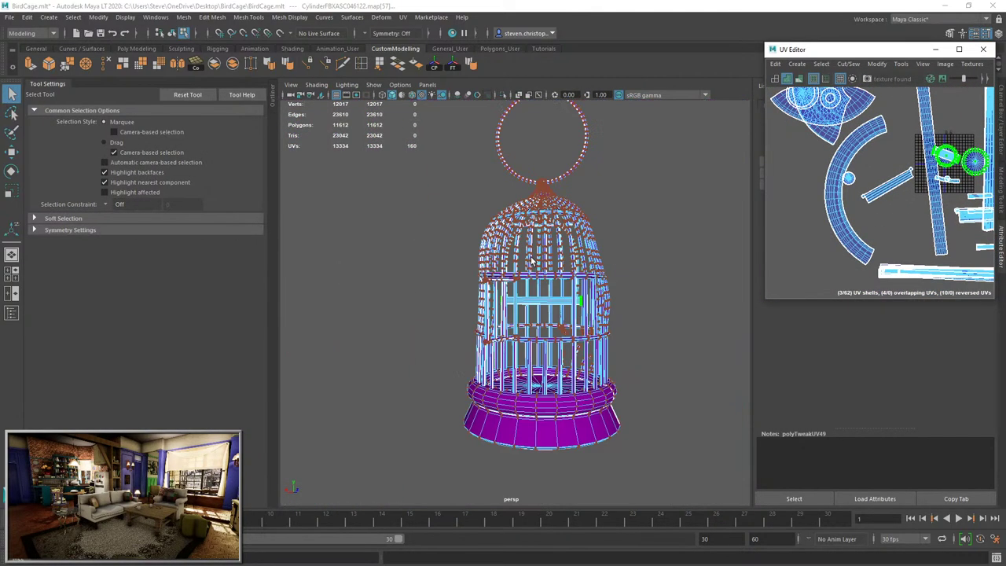
right_click_drag(502, 305, 426, 164)
left_click(728, 182)
left_click_drag(425, 164, 527, 346)
right_click_drag(513, 293, 591, 557)
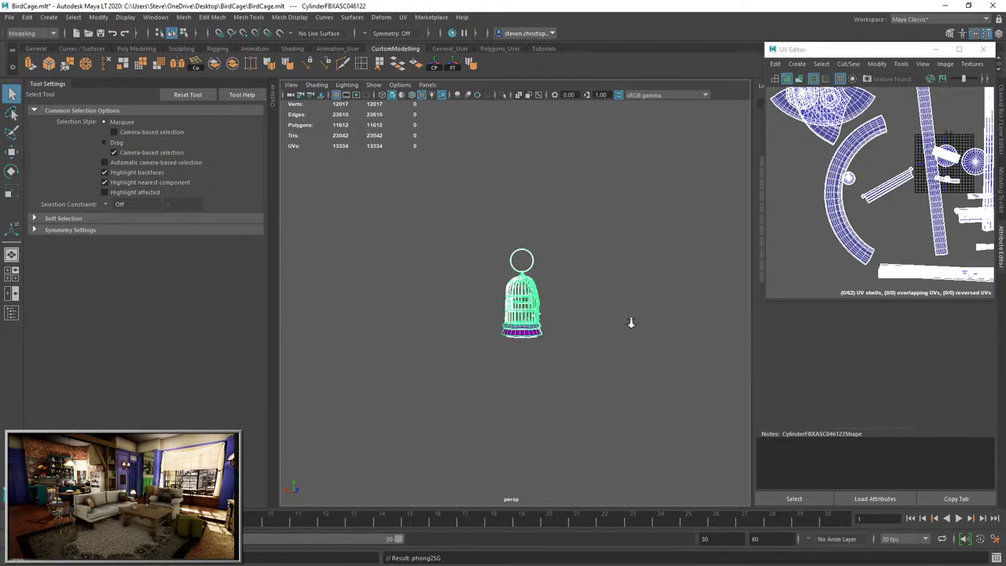
left_click(631, 321)
key("f")
left_click_drag(529, 348, 495, 369, "alt")
left_click(538, 209)
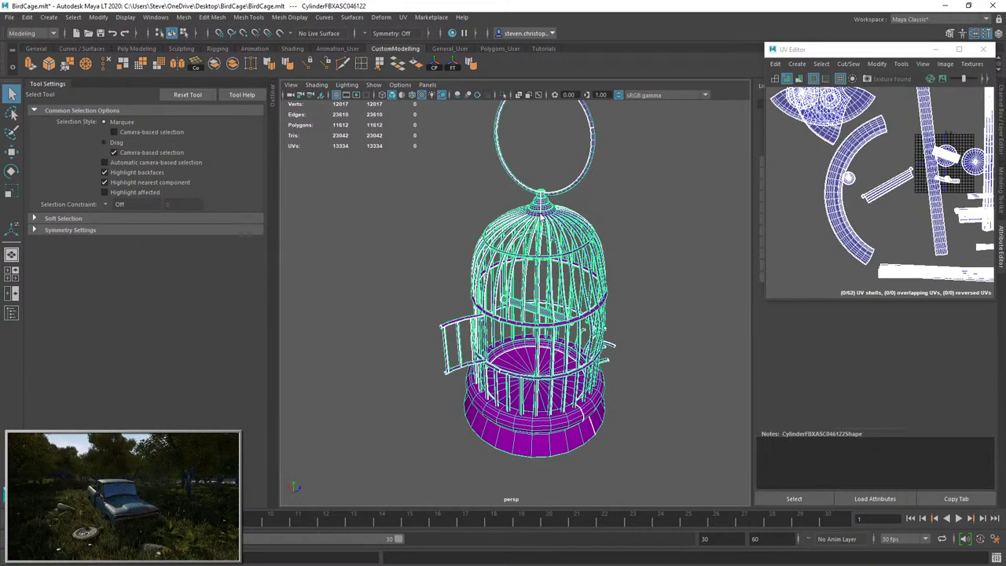
Assign a plain grey material to the whole birdcage and deselect it.
mouse_move(540, 213)
right_mouse_down()
mouse_move(517, 464)
mouse_move(528, 507)
mouse_move(610, 489)
right_mouse_up()
left_click(640, 356)
left_click(540, 298)
left_click(652, 303)
scroll(593, 339, "up", 5)
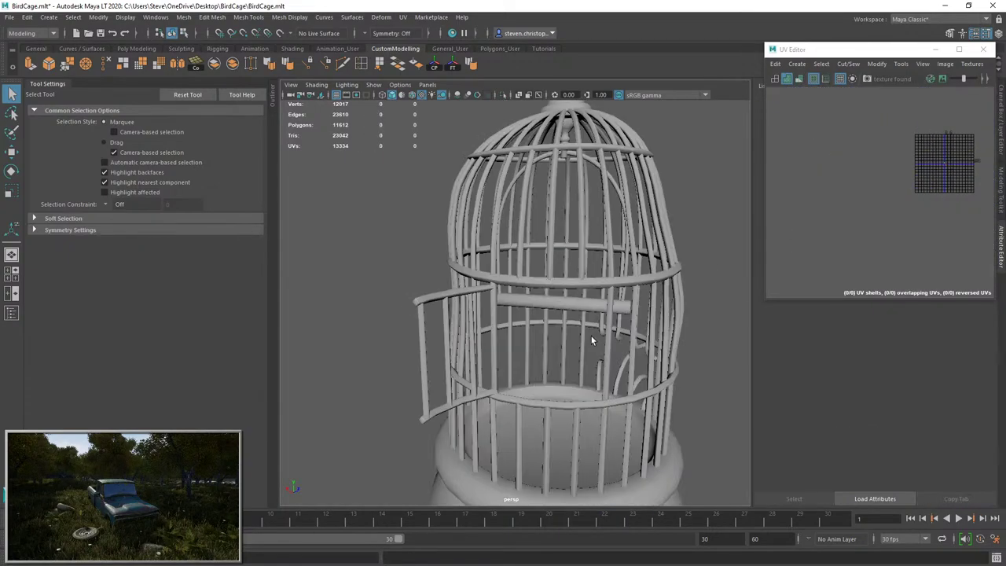
Select the birdcage with all UVs of its shells, and save the scene.
left_click_drag(592, 339, 581, 382, "alt")
left_click(612, 300)
scroll(866, 204, "down", 8)
key("F12")
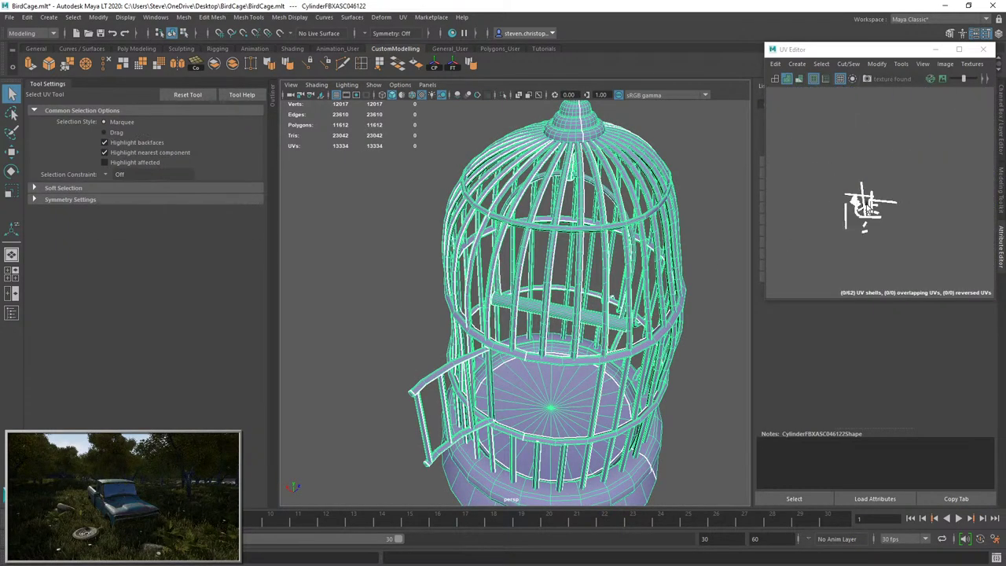
left_click_drag(970, 136, 773, 338)
scroll(928, 173, "up", 3)
key("ctrl+s")
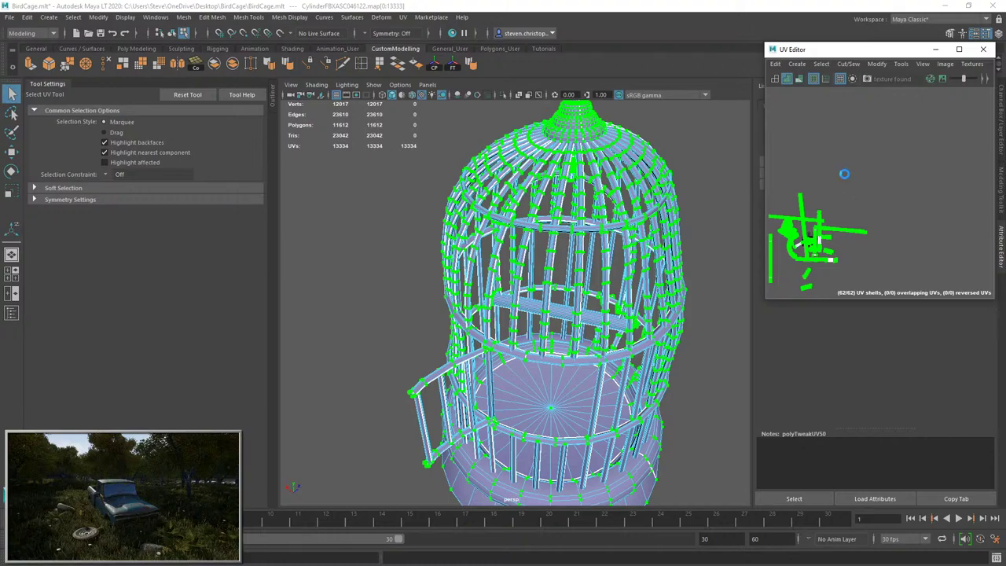
Switch to the Channel Box and lay out all the birdcage's UV shells within the 0 to 1 UV square.
key("ctrl+a")
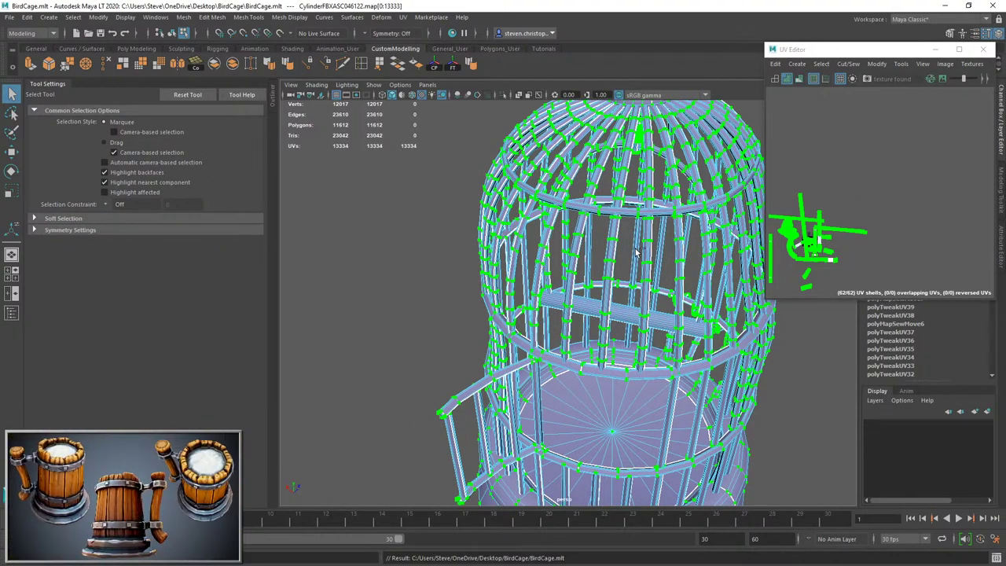
left_click(874, 232)
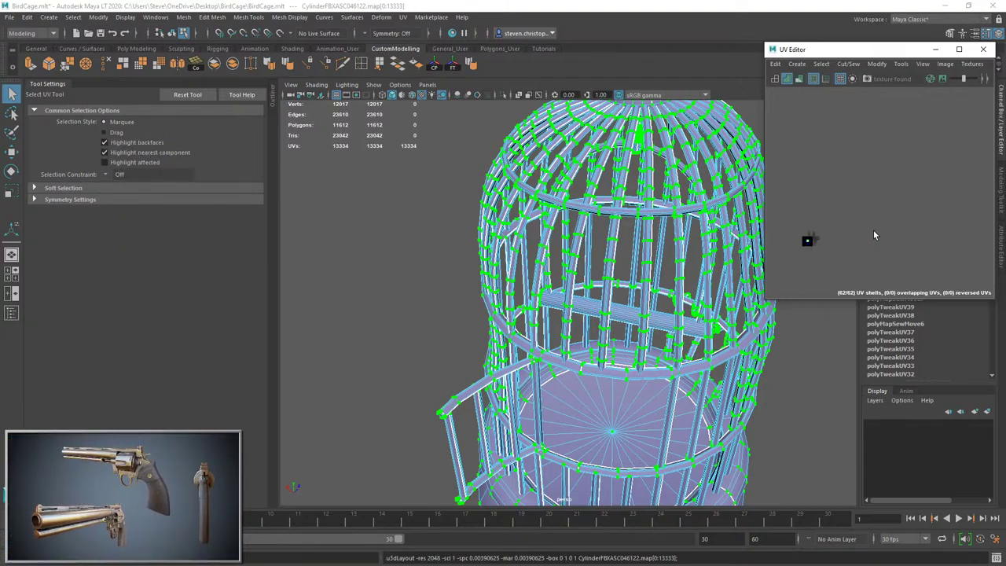
key("f")
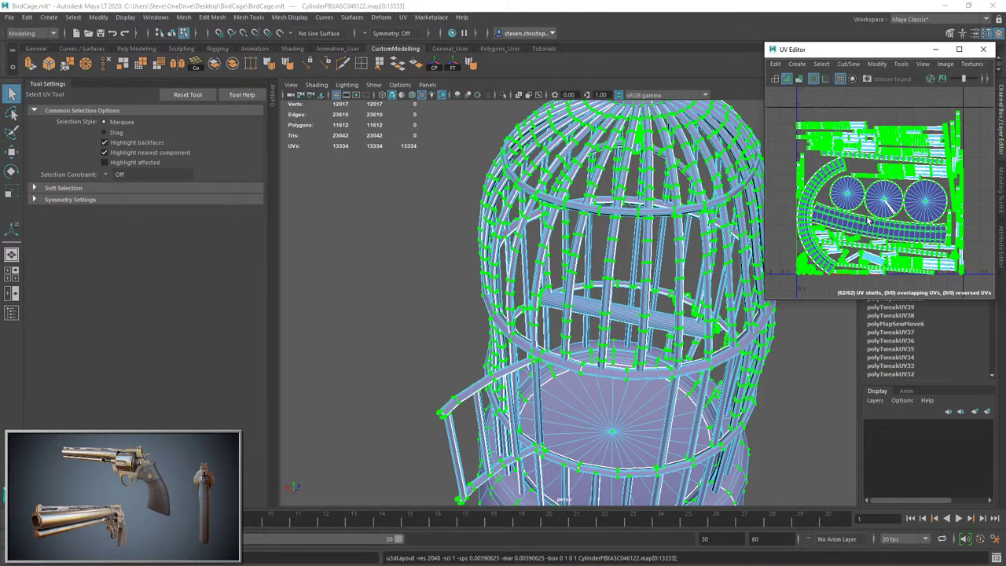
scroll(888, 233, "up", 5)
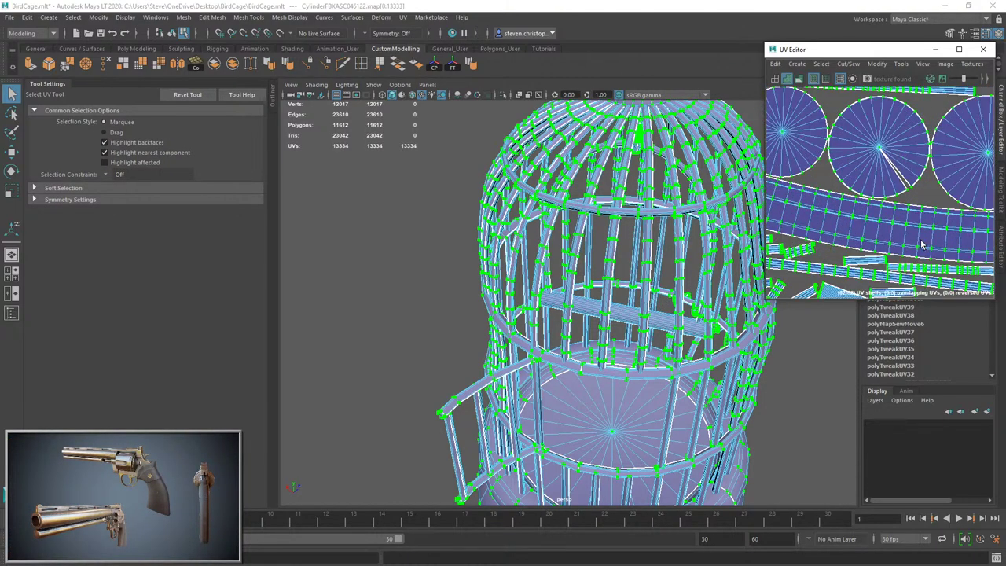
Select the large curved band's UV shell and examine which part of the cage base it covers and how it is packed.
left_click(887, 219)
scroll(893, 176, "down", 4)
left_click_drag(574, 347, 631, 330, "alt")
key("f")
left_click_drag(585, 374, 675, 361, "alt")
scroll(901, 236, "up", 2)
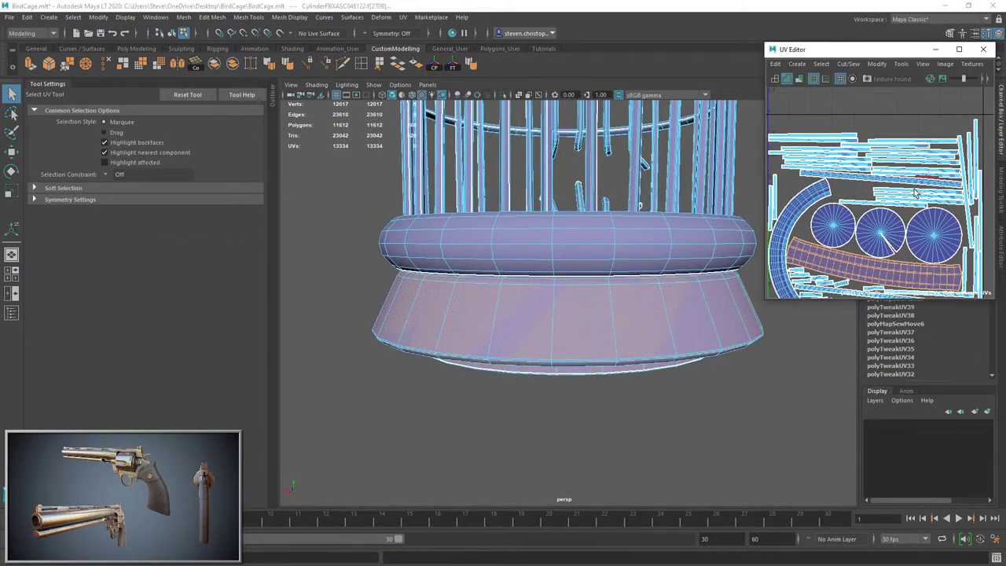
scroll(912, 194, "down", 2)
scroll(871, 248, "up", 5)
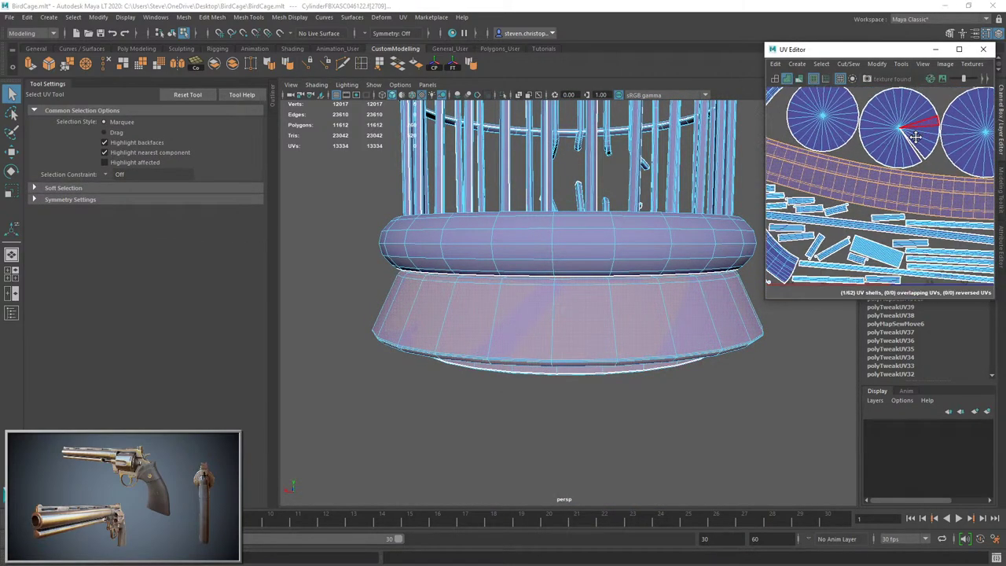
scroll(879, 191, "down", 6)
Select all UVs and apply Layout UVs with Horizontal shell pre-rotation and a Full square packing region.
right_click_drag(892, 143, 949, 143)
left_click(877, 63)
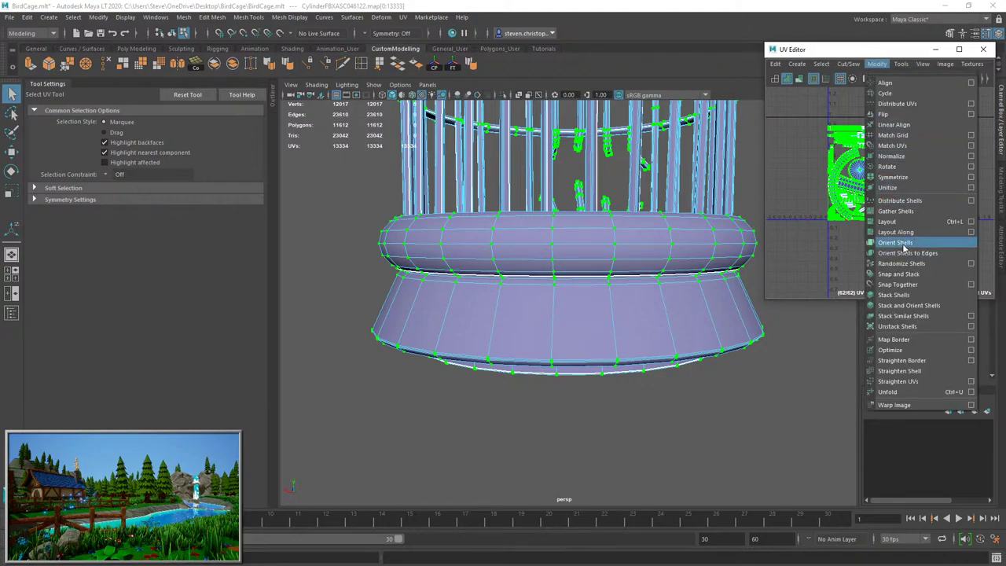
left_click(971, 221)
left_click(765, 207)
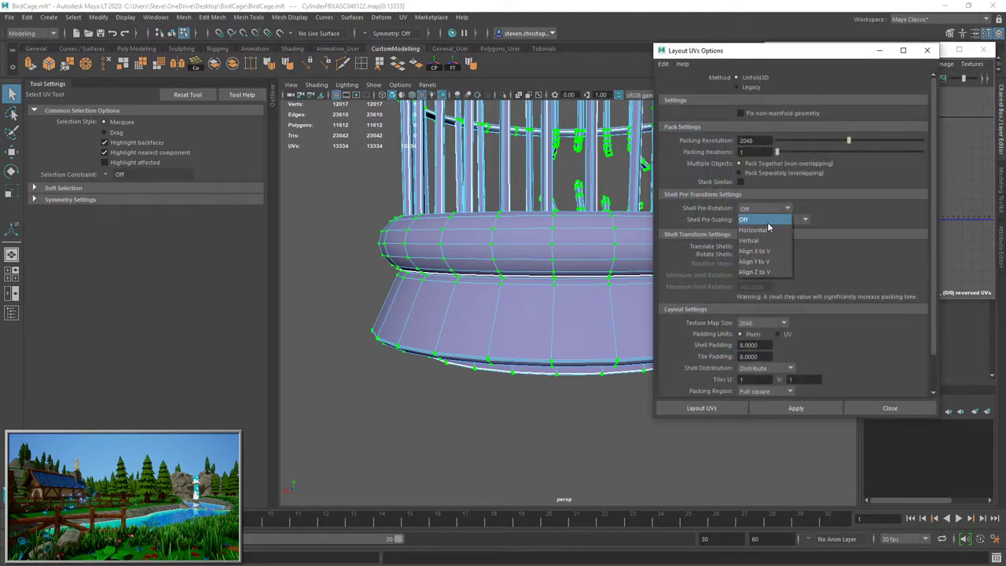
left_click(764, 230)
left_click(777, 391)
left_click(783, 403)
left_click(796, 408)
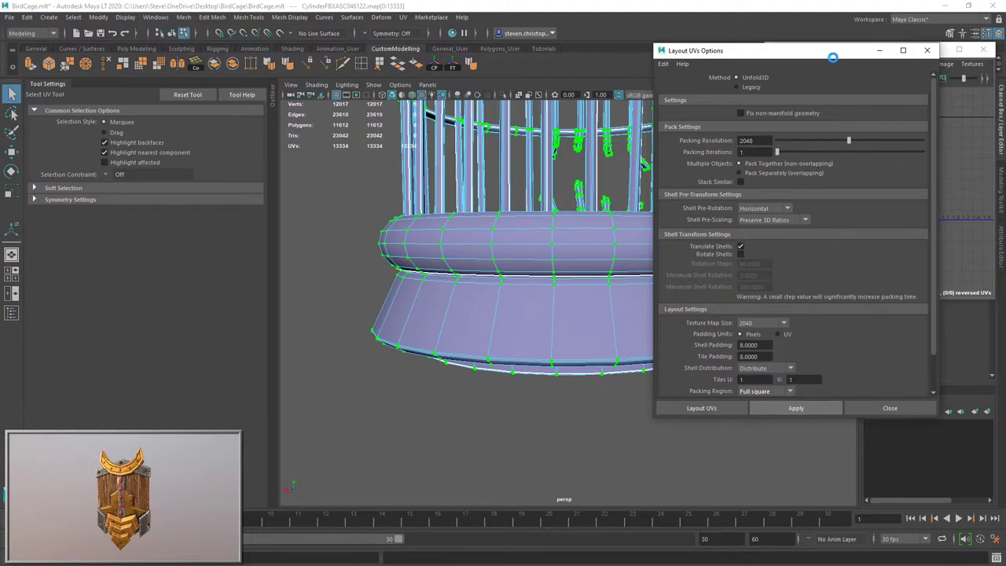
left_click_drag(832, 57, 637, 137)
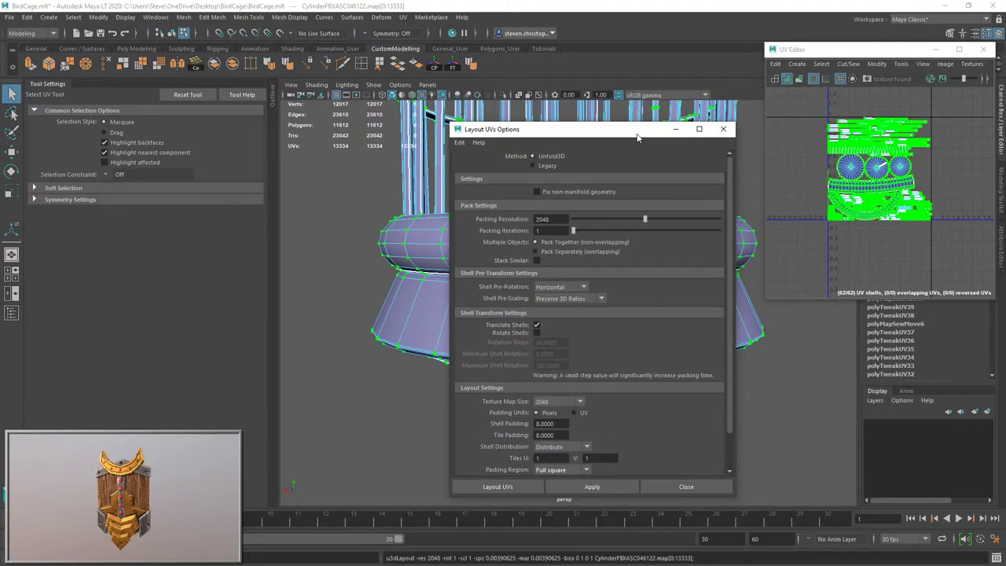
Close the layout options, select the whole birdcage in object mode, and start exporting it.
scroll(886, 251, "up", 4)
left_click(714, 132)
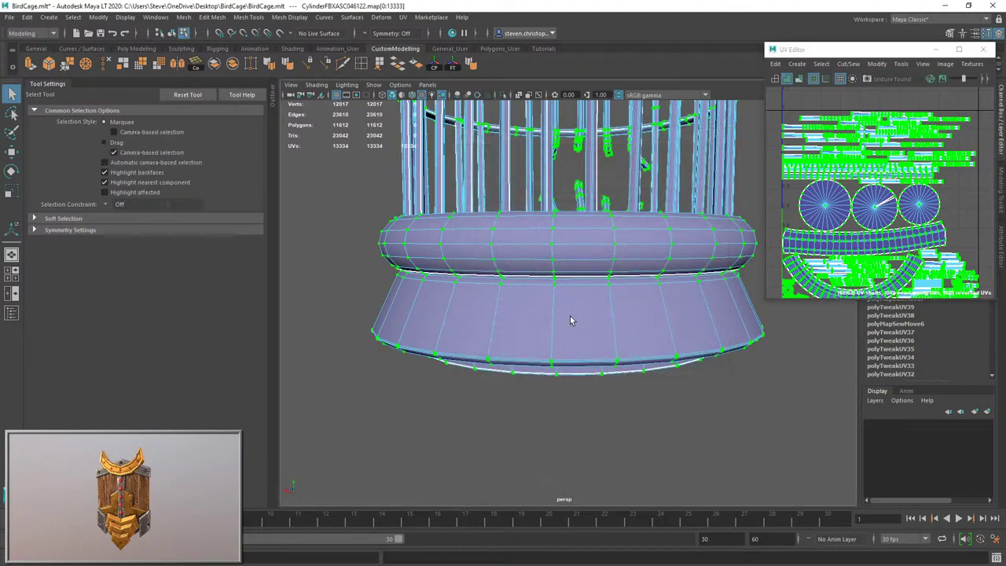
key("F8")
scroll(658, 334, "down", 5)
left_click(658, 334)
left_click(580, 313)
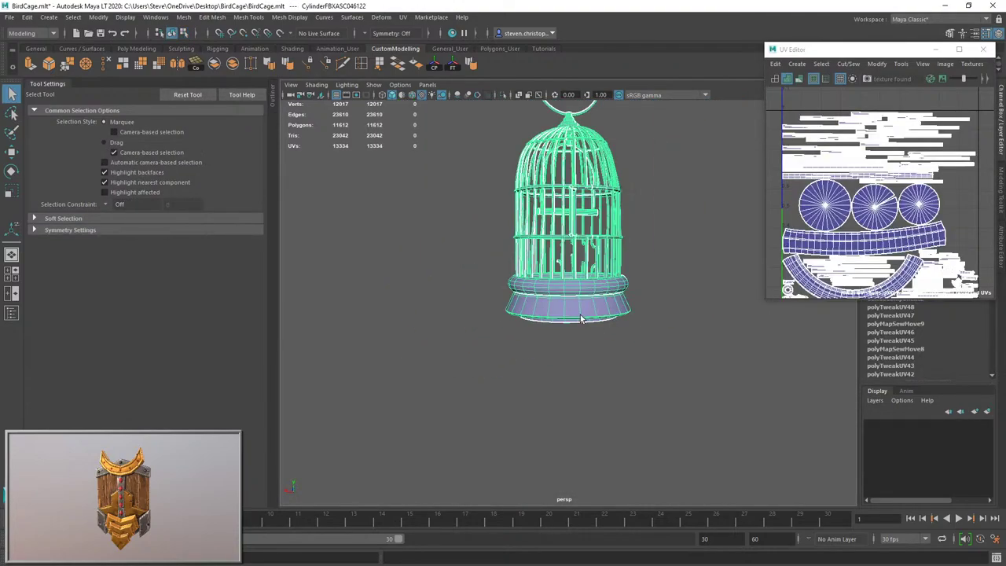
left_click(9, 16)
left_click(44, 143)
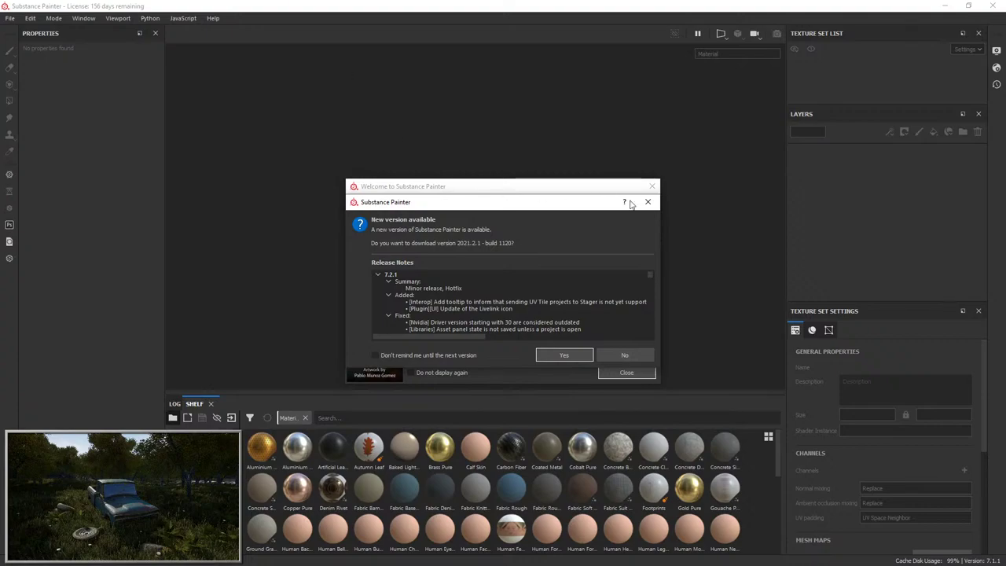
Switch to Substance Painter, dismiss its update and welcome windows, and start a new project.
left_click(647, 203)
left_click(652, 186)
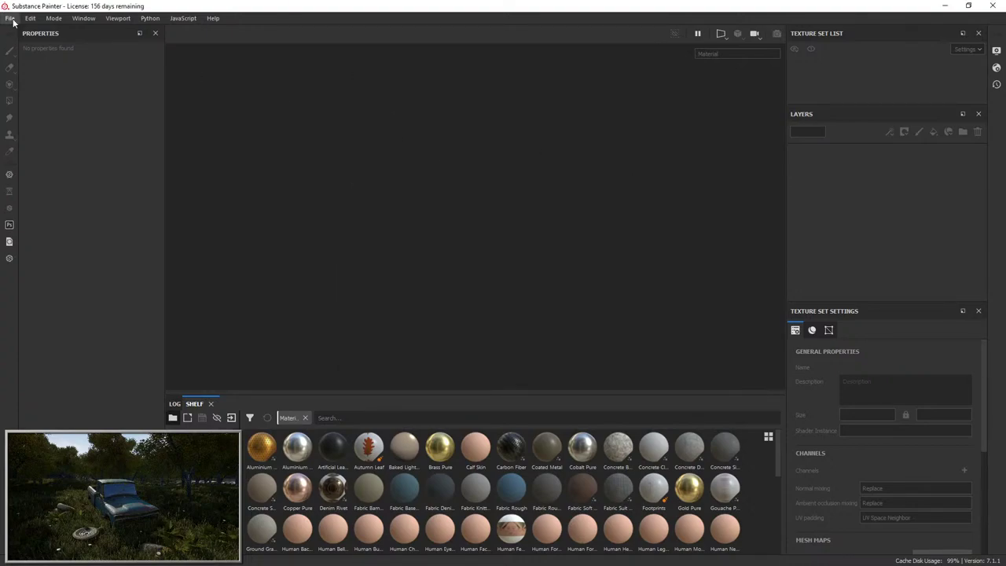
left_click(11, 18)
mouse_move(55, 53)
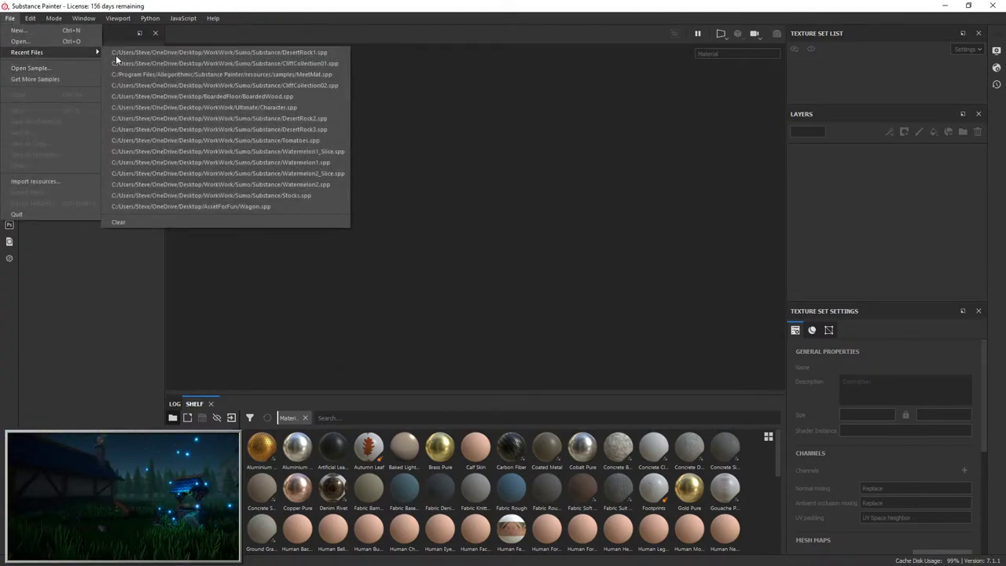
left_click(15, 31)
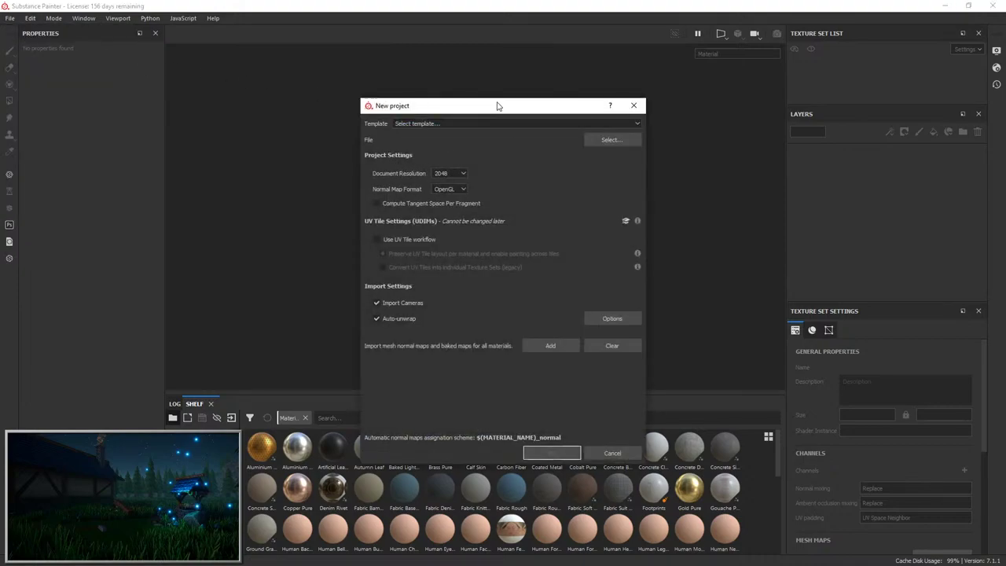
Choose SM_BirdCage.fbx from the BirdCage folder on the desktop as the mesh and create the project.
left_click(610, 139)
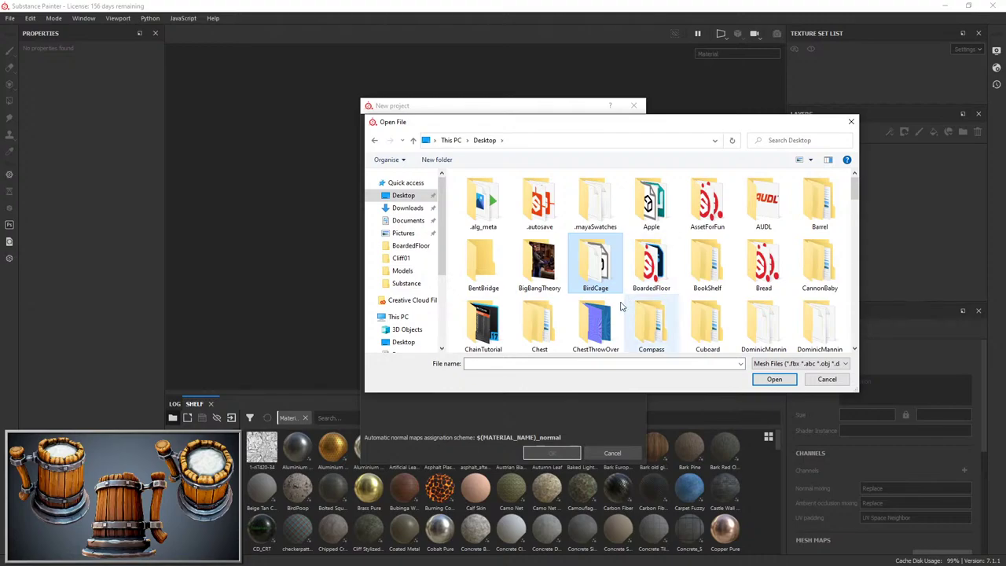
scroll(648, 273, "down", 3)
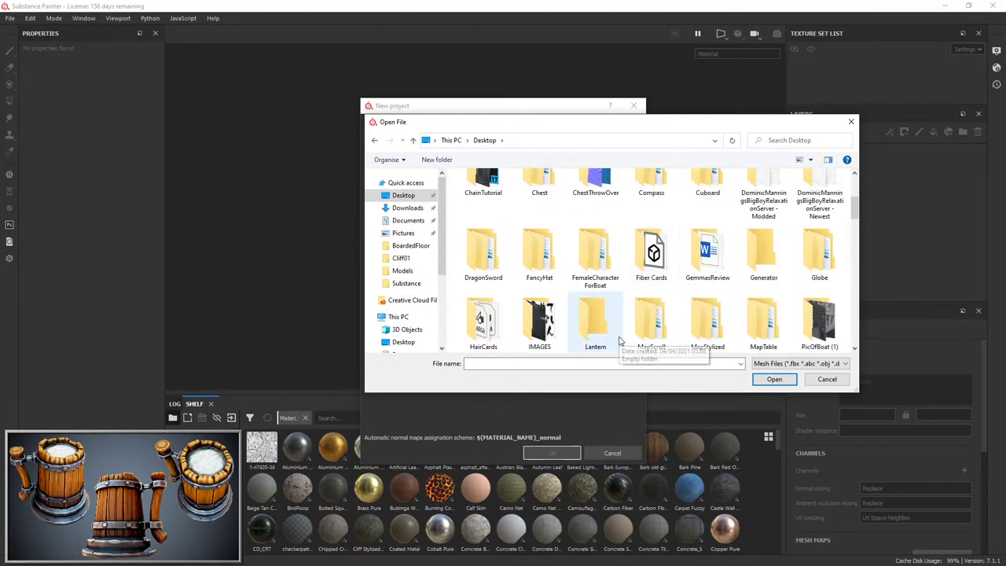
scroll(618, 340, "up", 3)
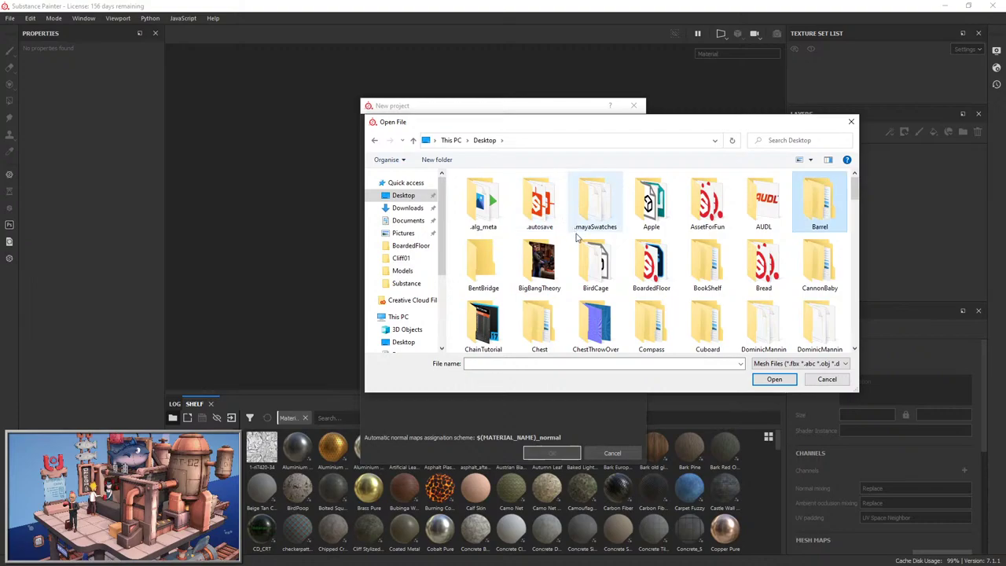
double_click(582, 291)
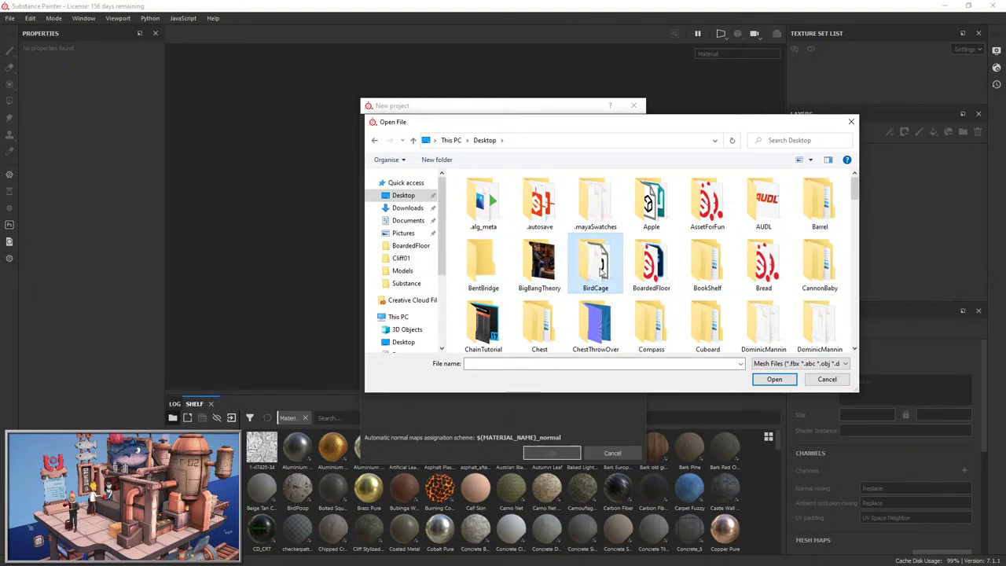
double_click(489, 193)
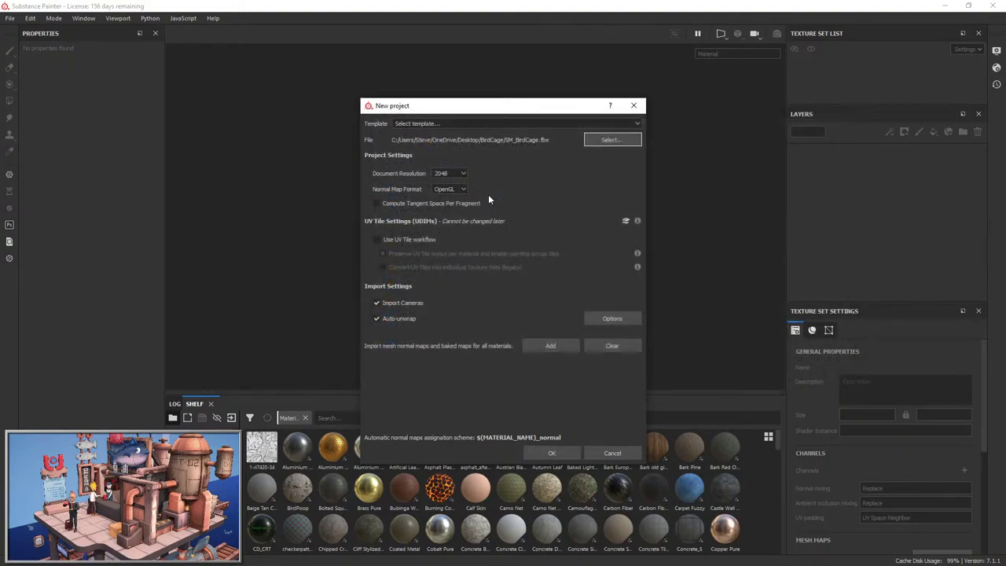
left_click(550, 453)
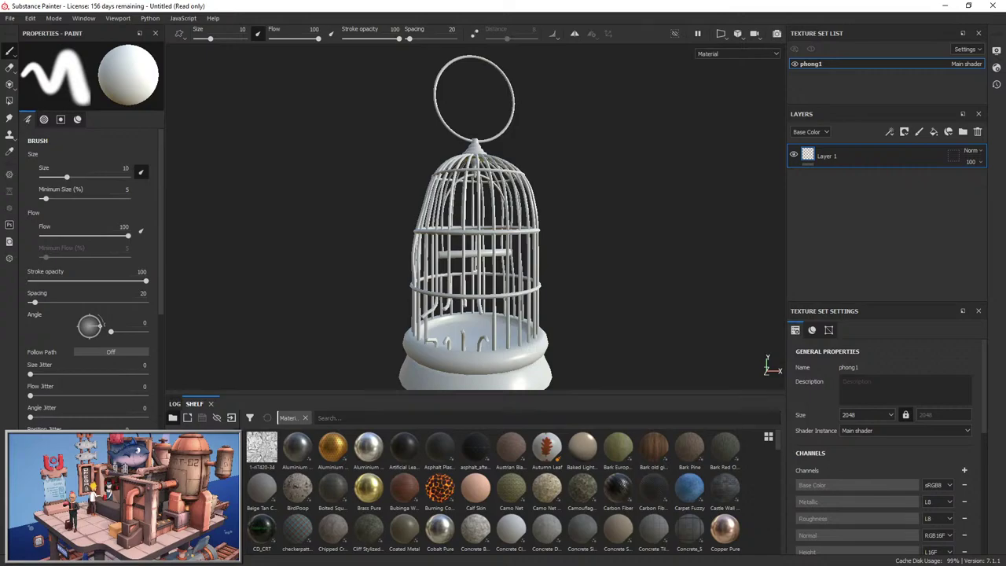
Bake all mesh maps for the phong1 texture set at an output size of 1024.
left_click_drag(605, 201, 558, 208, "alt")
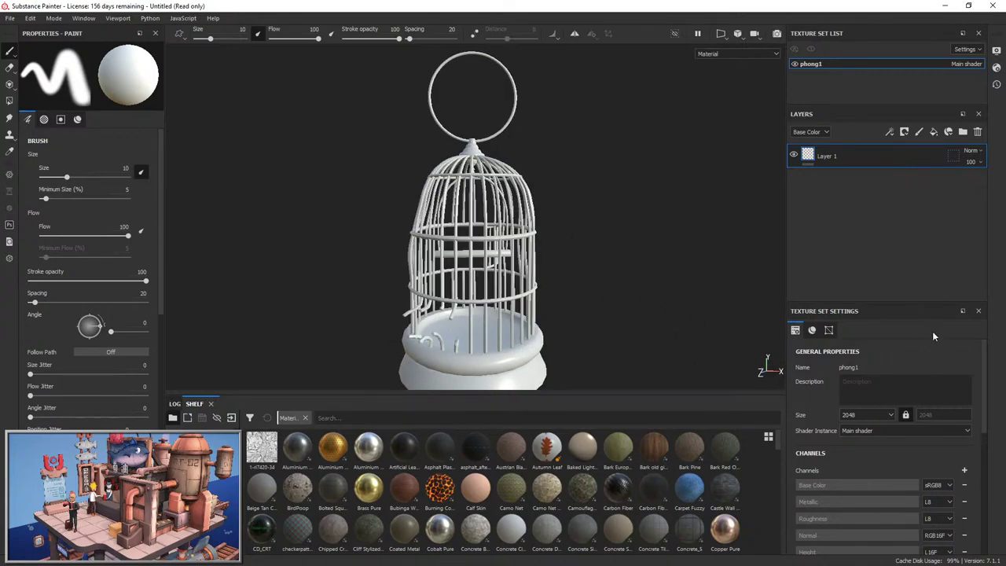
scroll(932, 331, "down", 4)
left_click(927, 513)
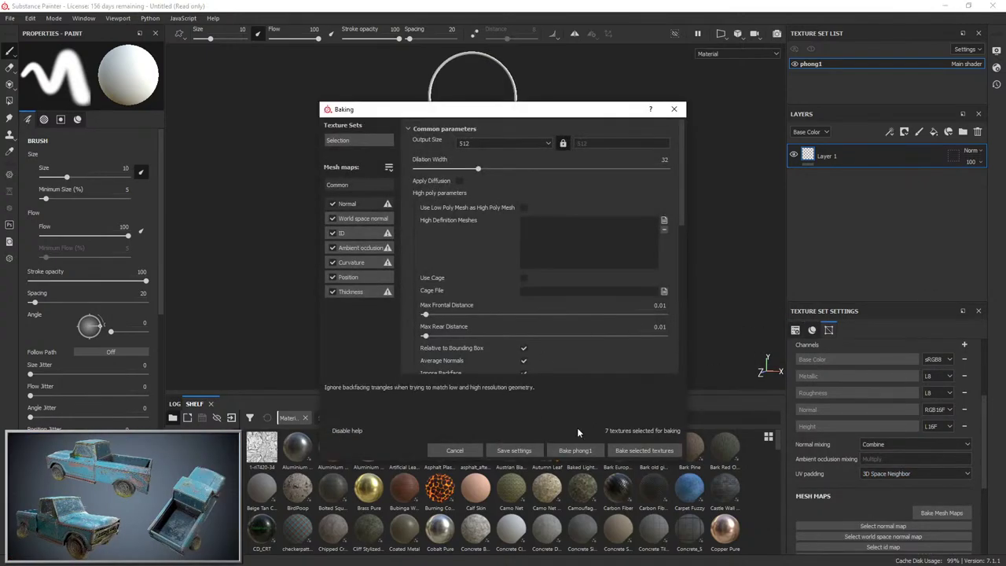
left_click(532, 143)
left_click(500, 185)
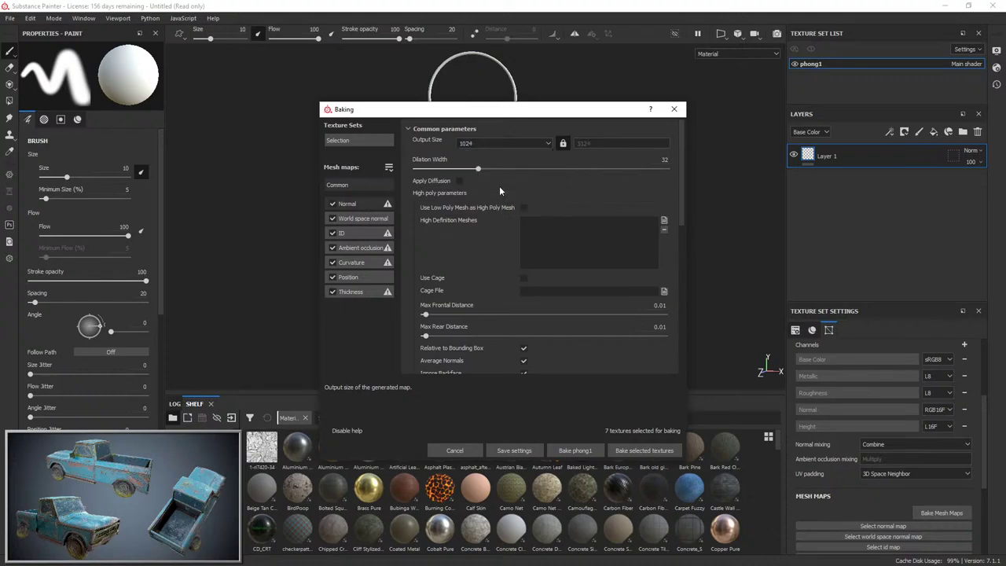
left_click(512, 144)
left_click(497, 190)
left_click(575, 450)
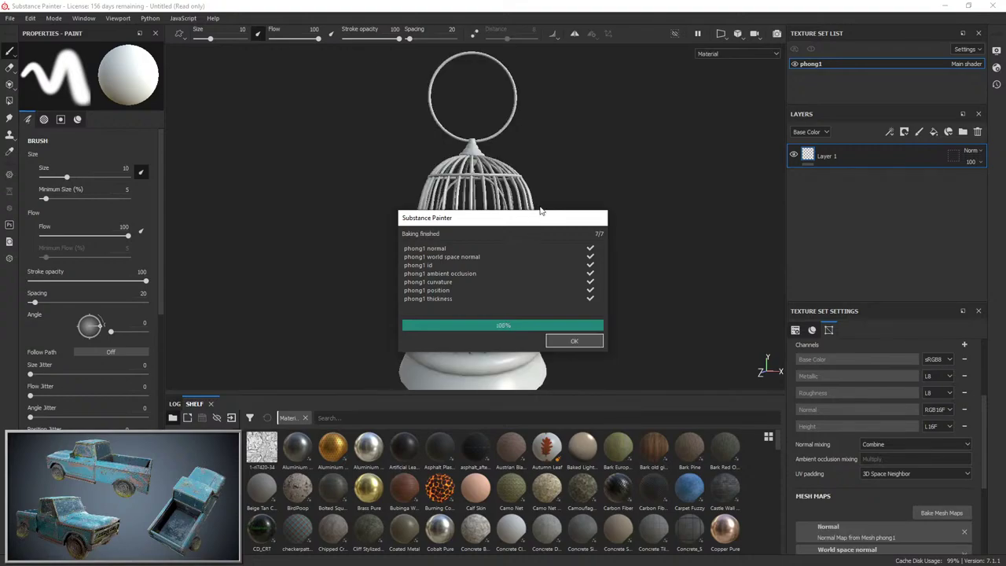
left_click(575, 340)
Set curvature baking to 256 secondary rays and 0.01 sampling radius, ambient occlusion to 230 secondary rays, and rebake the selected mesh maps.
left_click(941, 512)
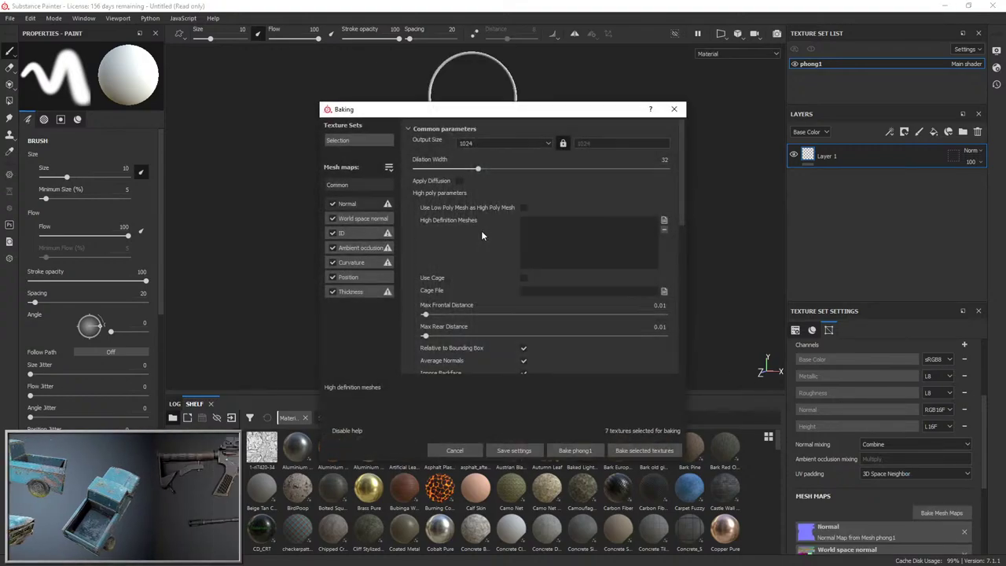
left_click(351, 262)
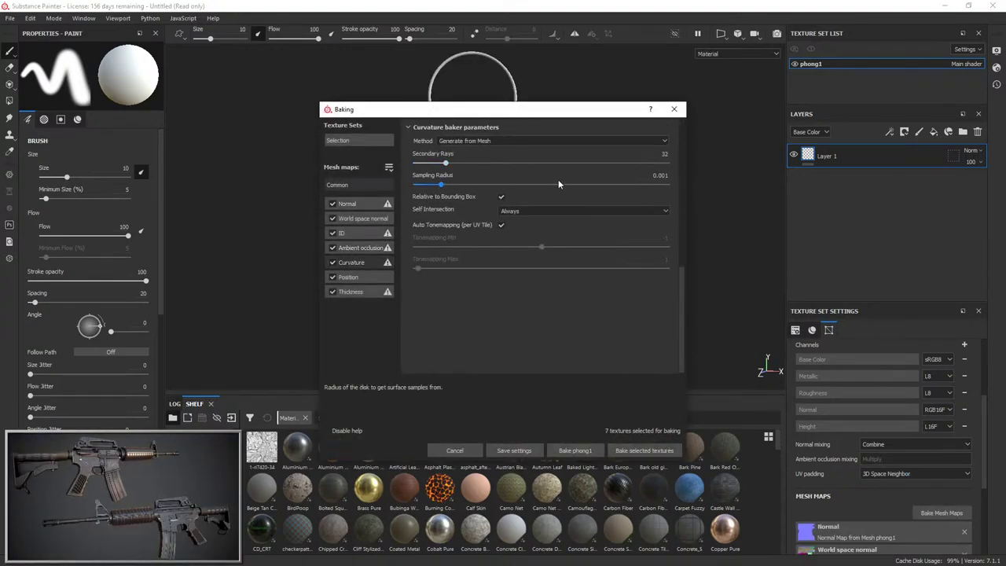
left_click_drag(446, 163, 672, 164)
left_click_drag(441, 184, 671, 184)
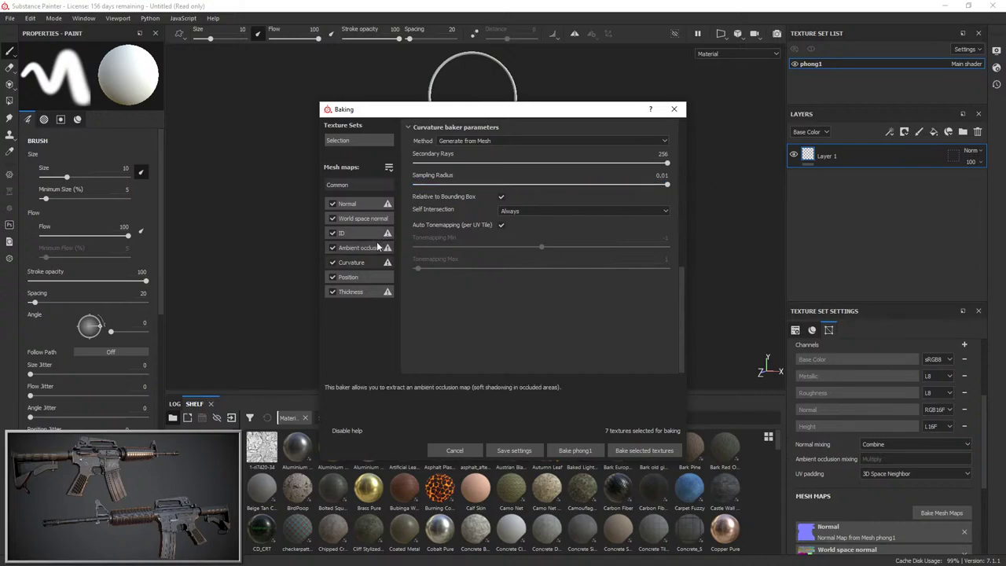
left_click(378, 247)
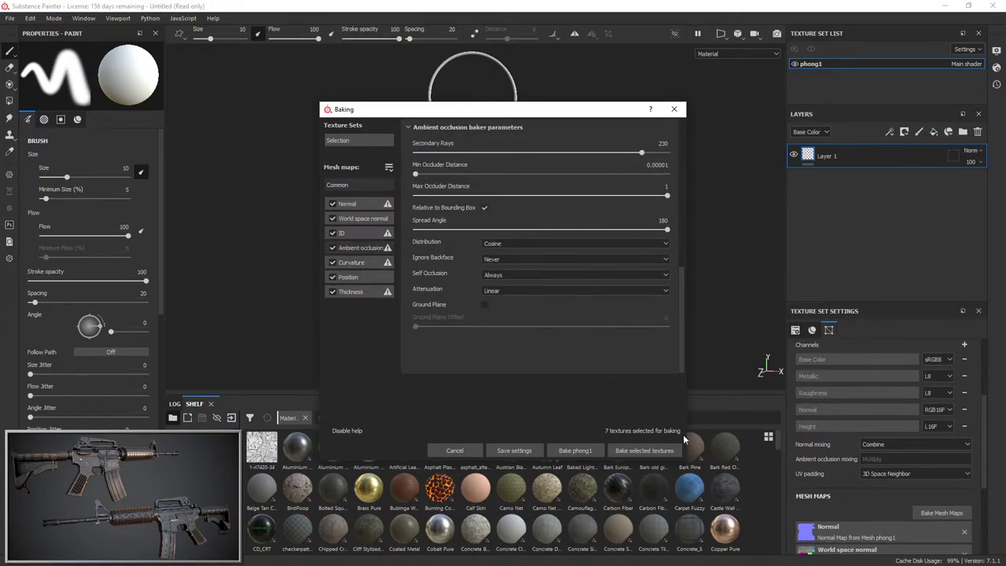
left_click(670, 449)
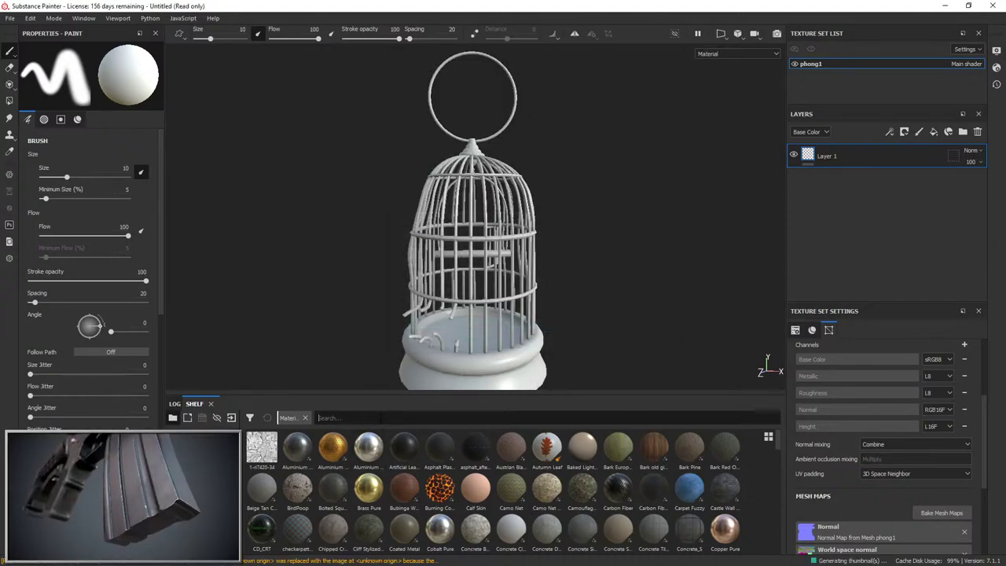
Search the material shelf for "metal" and for "wood".
type("metal")
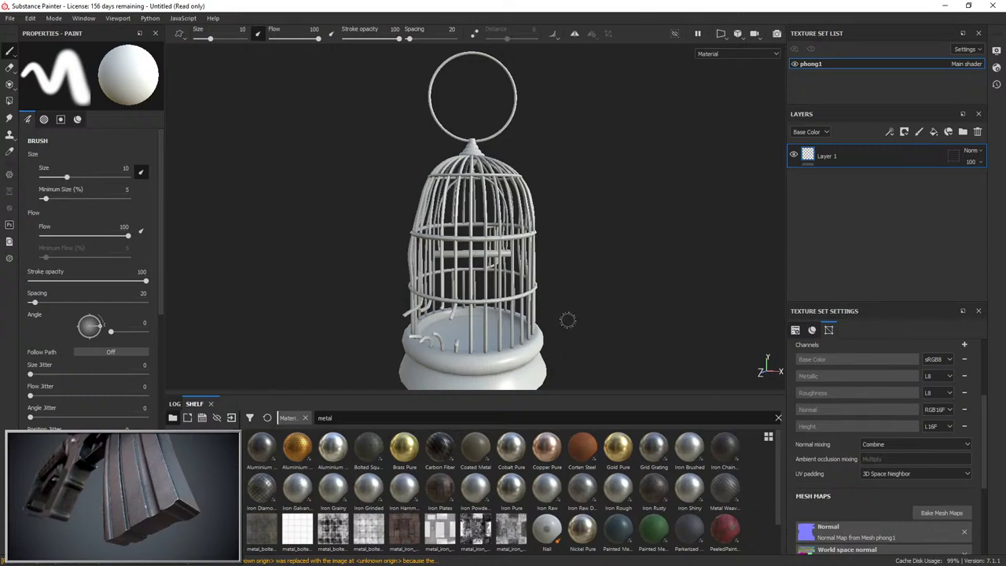
key("BackSpace")
key("BackSpace")
key("BackSpace")
key("BackSpace")
key("BackSpace")
type("woo")
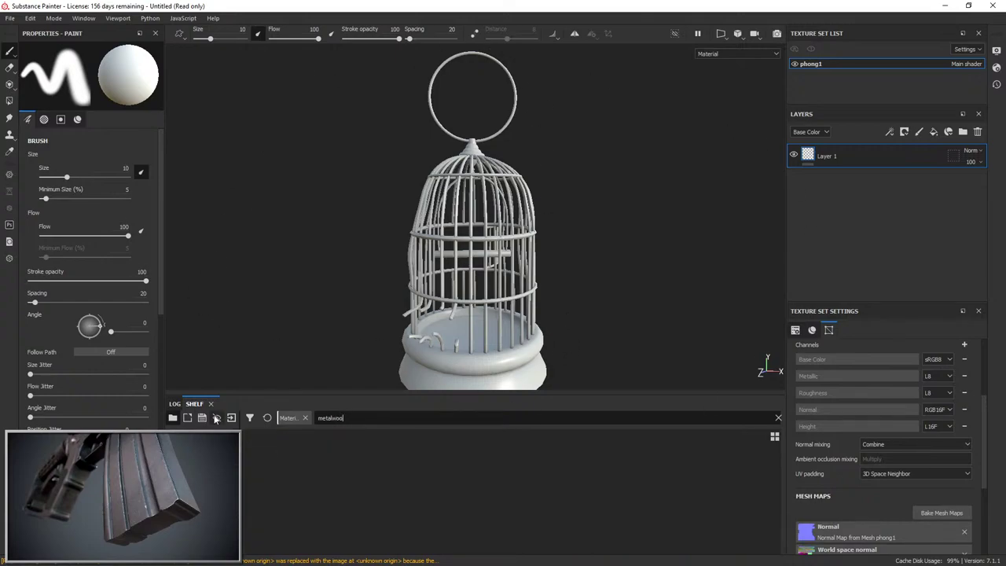
type("d")
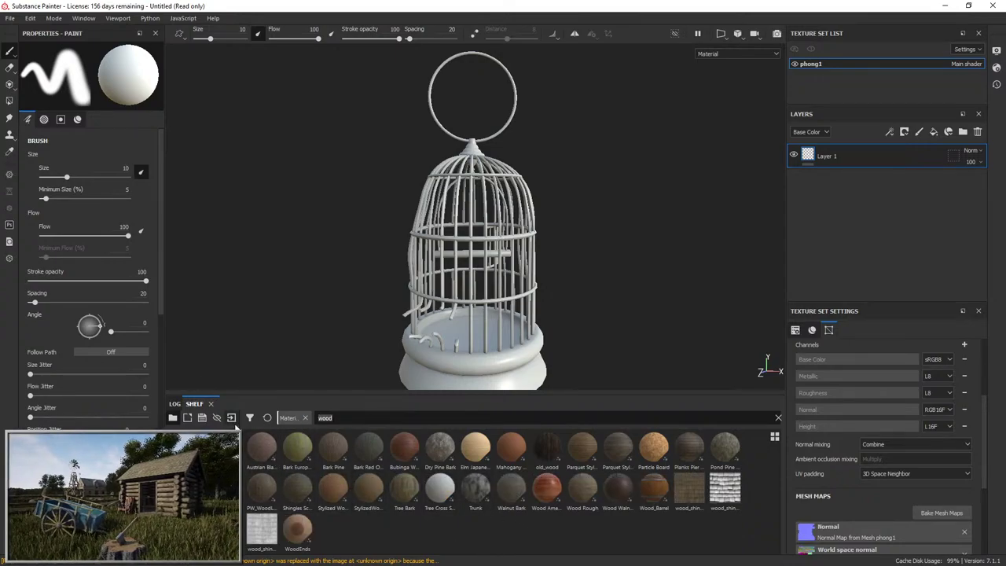
Search the material shelf for "sumo" and add StylizedWoodSumo as a fill layer beneath Layer 1.
key("BackSpace")
key("BackSpace")
key("BackSpace")
key("BackSpace")
type("sumo")
left_click_drag(333, 447, 858, 258)
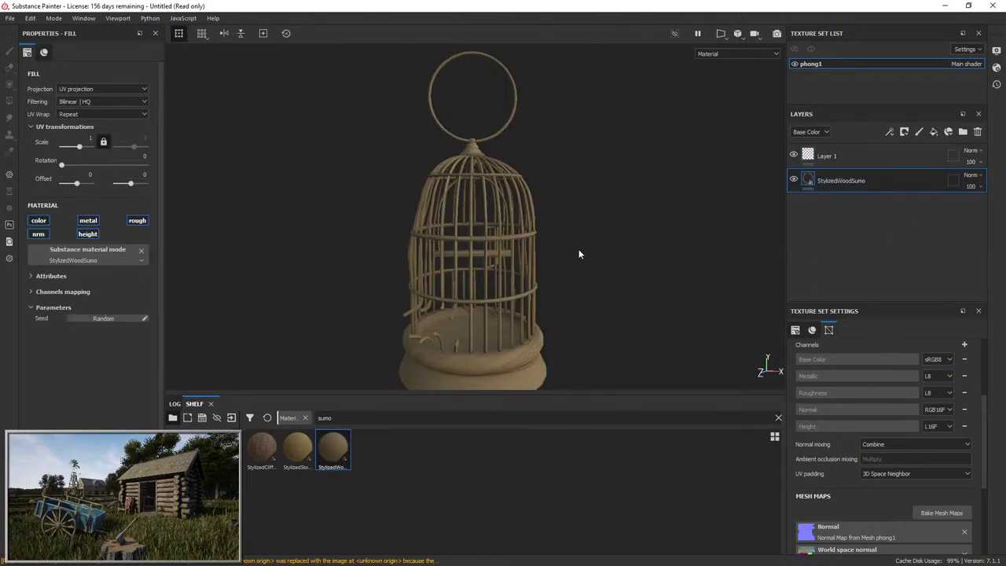
Add a black mask to the StylizedWoodSumo layer.
right_click_drag(578, 319, 626, 355, "alt")
middle_click_drag(605, 259, 585, 171, "alt")
middle_click_drag(555, 291, 564, 215, "alt")
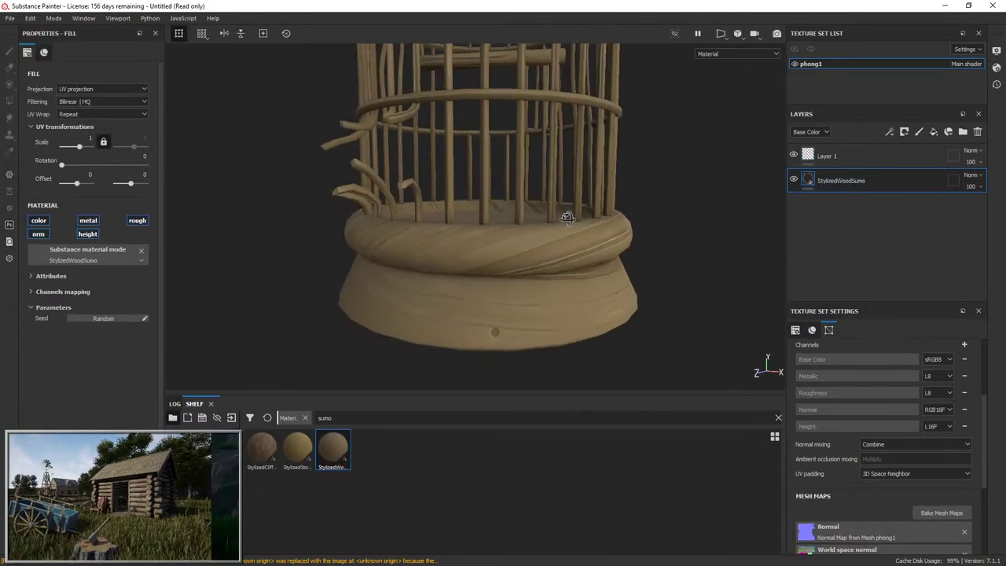
right_click(866, 185)
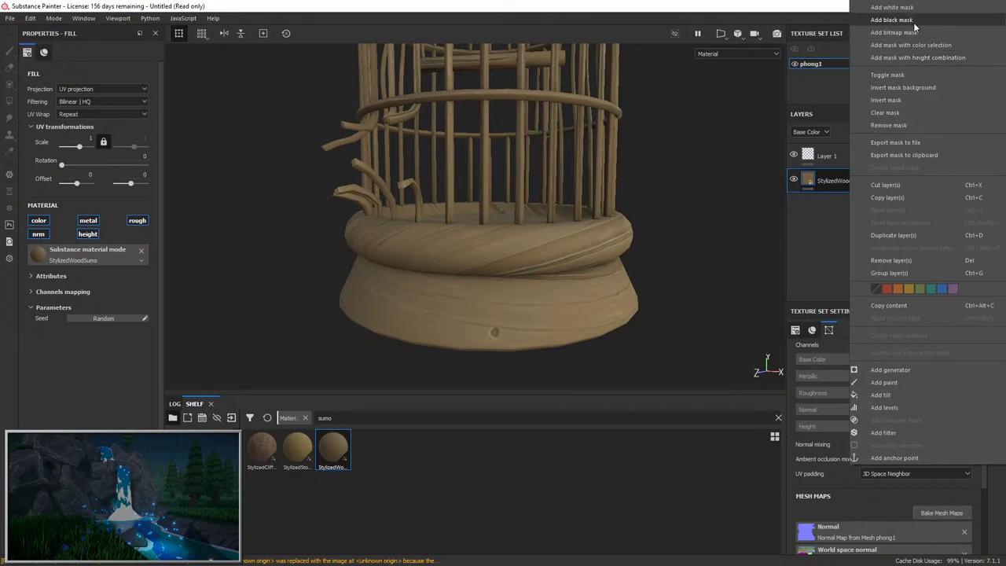
left_click(888, 22)
Set the StylizedWoodSumo fill to Tri-planar projection with Bilinear | HQ filtering.
left_click_drag(610, 158, 563, 168, "alt")
left_click_drag(689, 187, 696, 224, "alt")
left_click(810, 175)
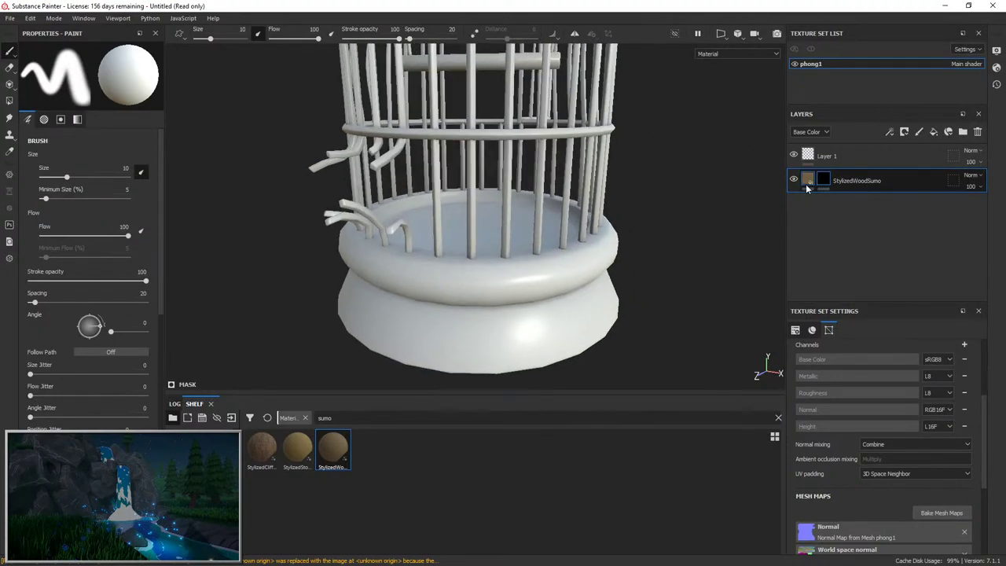
left_click(807, 186)
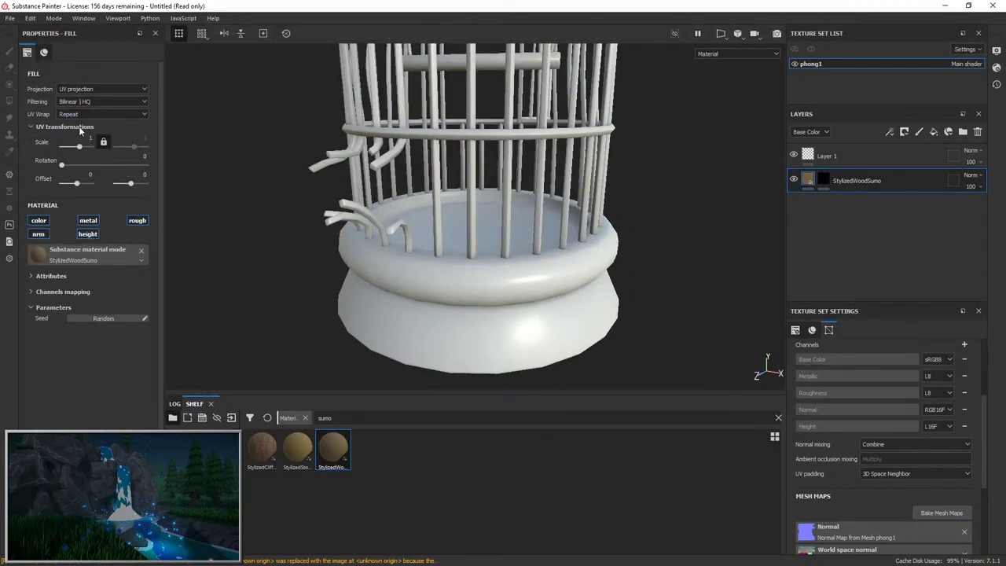
left_click(92, 89)
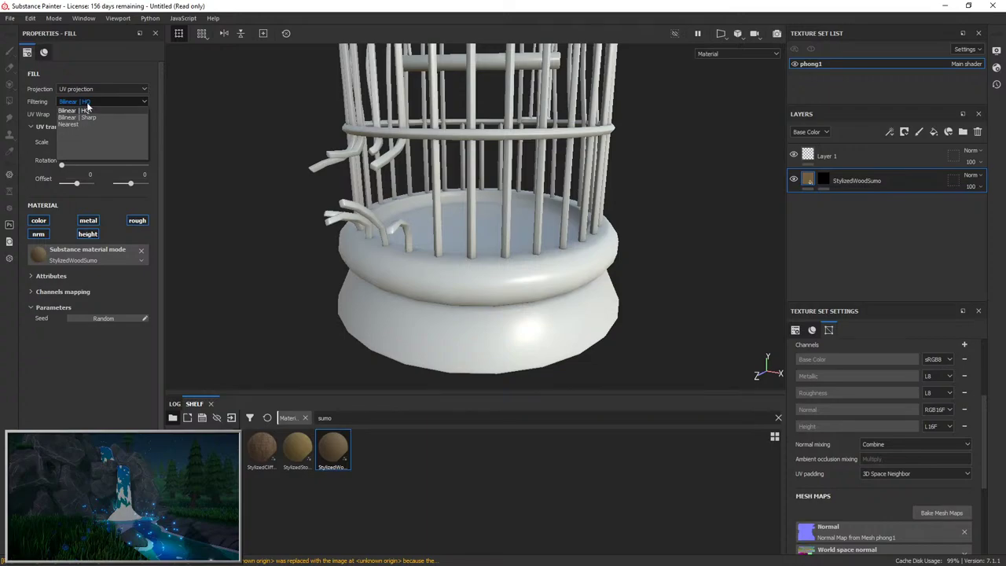
left_click(82, 111)
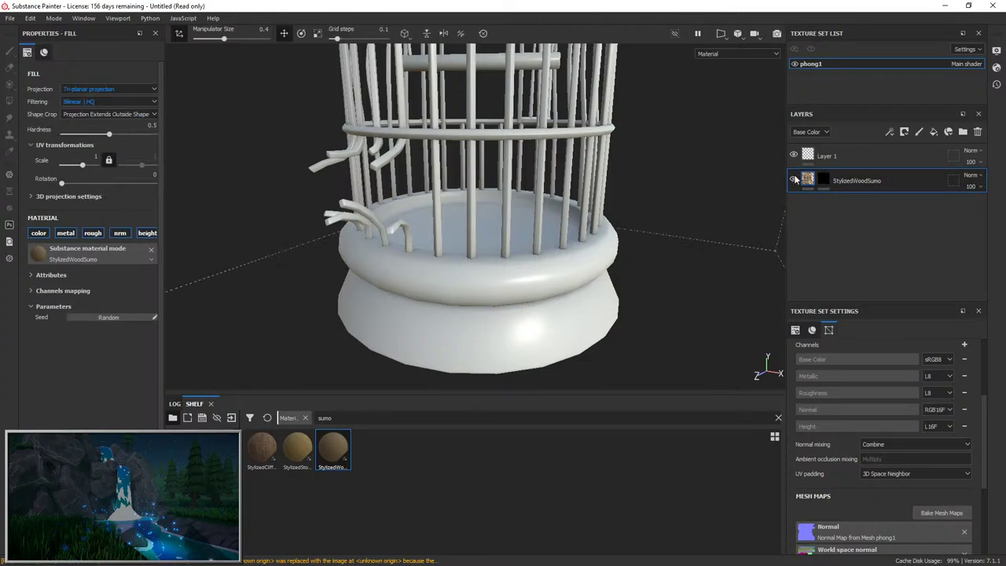
Fill the base's rounded rim and flared lower band in the wood layer's mask using Polygon Fill in UV chunk mode.
left_click(824, 181)
key("4")
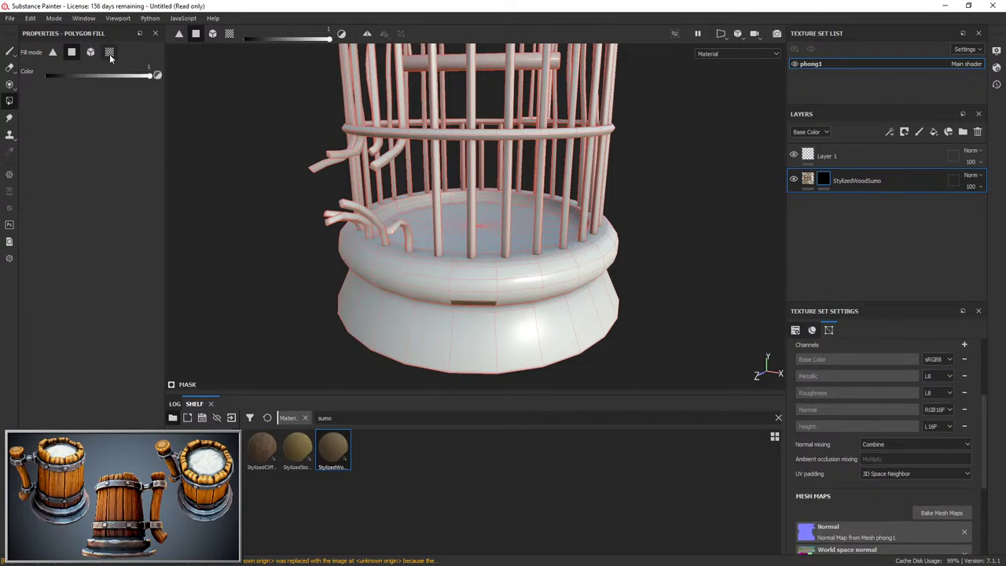
left_click(110, 52)
left_click(411, 267)
left_click(437, 317)
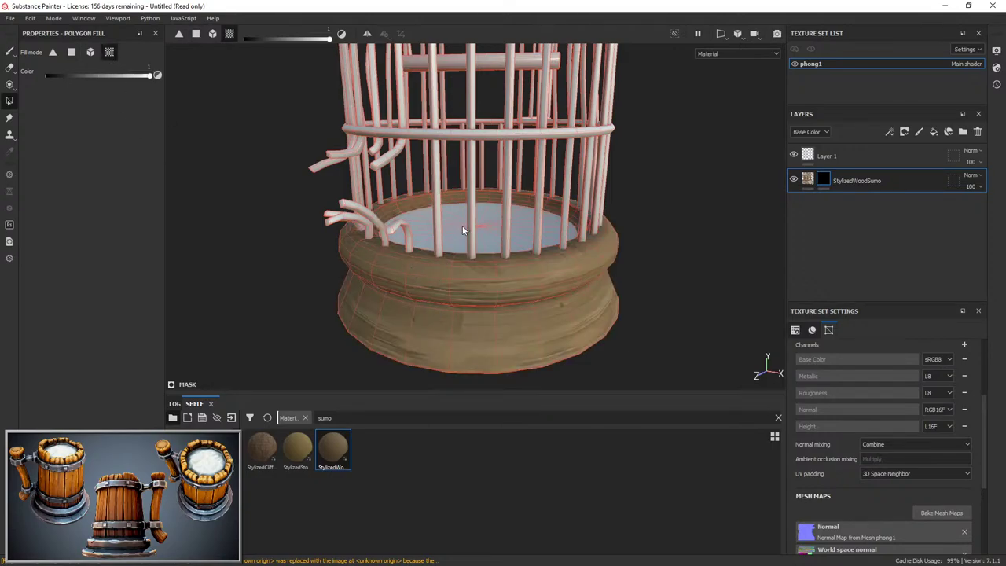
Fill the cage floor and the underside of the base in the StylizedWoodSumo mask with Polygon Fill.
key("1")
key("4")
left_click(454, 239)
key("1")
mouse_move(447, 339)
left_mouse_down("alt")
mouse_move(468, 309)
mouse_move(472, 323)
mouse_move(562, 238)
mouse_move(555, 249)
left_mouse_up("alt")
key("4")
left_click(487, 326)
key("1")
mouse_move(495, 184)
left_mouse_down("alt")
mouse_move(522, 251)
mouse_move(528, 233)
left_mouse_up("alt")
Set the UV scale of the StylizedWoodSumo fill to 2 and check the grain around the base.
left_click(805, 178)
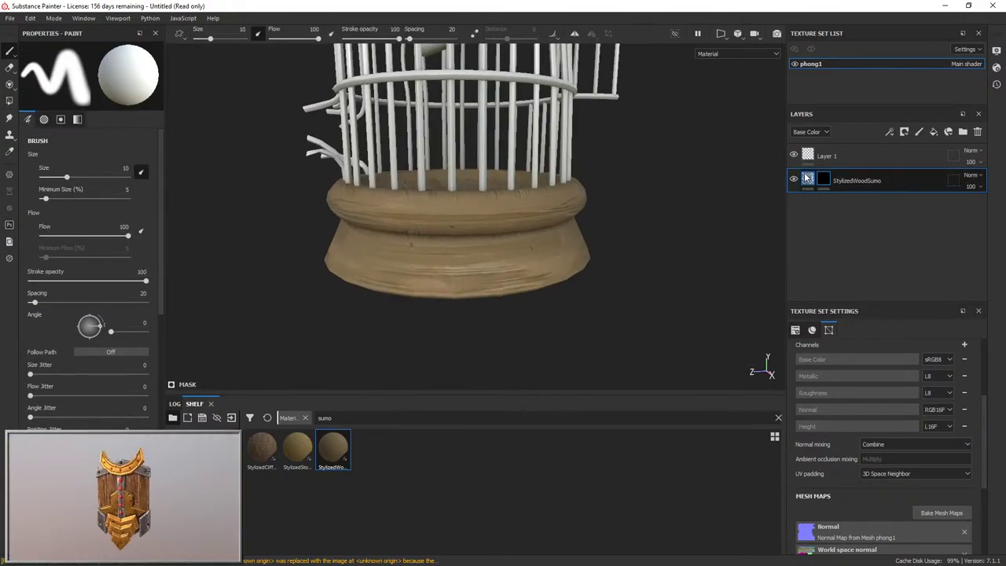
left_click(807, 179)
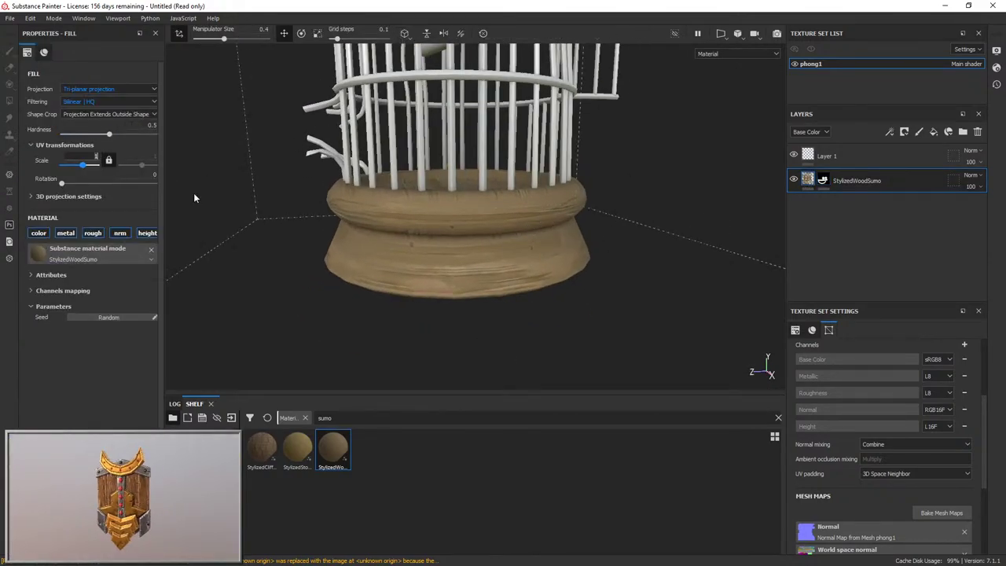
type("2")
key("Return")
left_click_drag(442, 186, 498, 260, "alt")
right_click_drag(499, 260, 500, 330, "alt")
middle_click_drag(400, 267, 461, 245, "alt")
mouse_move(471, 206)
left_mouse_down("alt")
mouse_move(489, 231)
mouse_move(475, 241)
mouse_move(558, 232)
left_mouse_up("alt")
Try Planar projection on the StylizedWoodSumo fill and inspect the wood grain around the base.
left_click(823, 180)
left_click(802, 182)
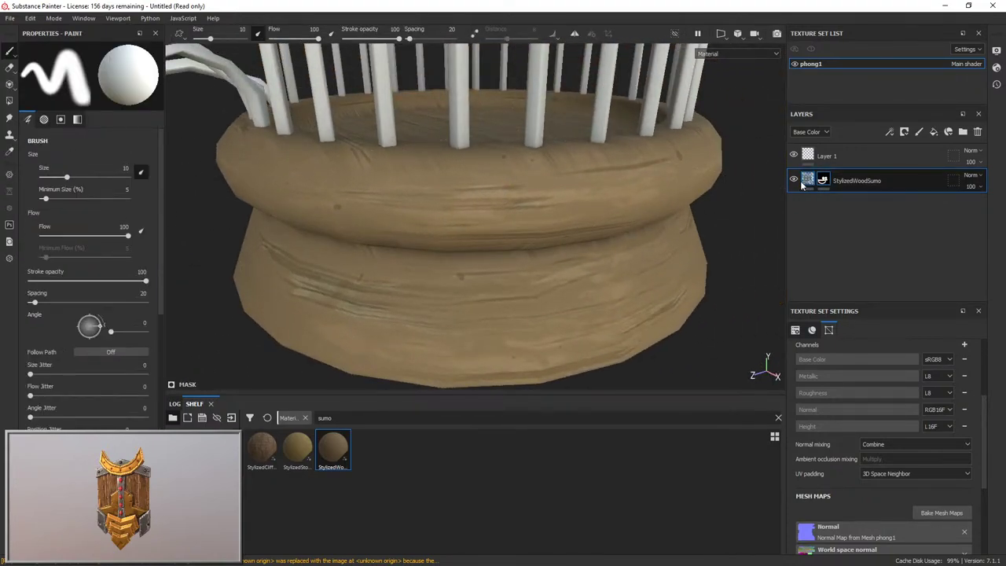
left_click(124, 90)
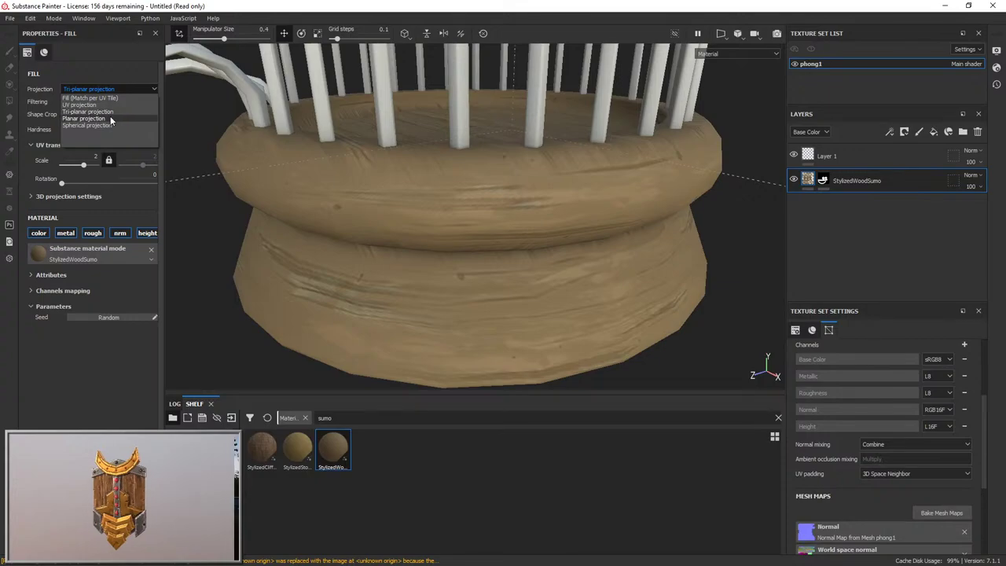
left_click(110, 120)
left_click_drag(389, 259, 746, 227, "alt")
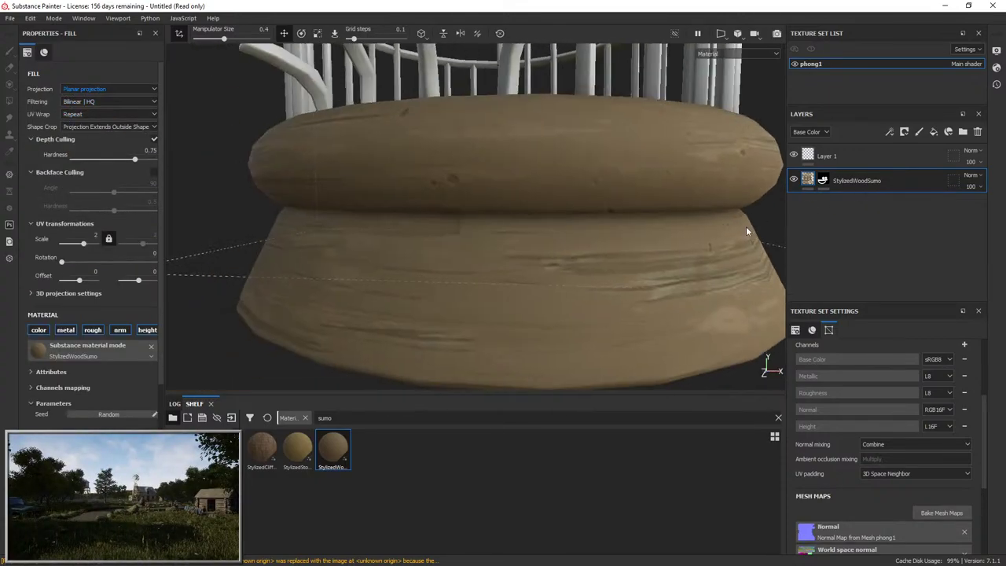
left_click_drag(548, 221, 633, 259, "alt")
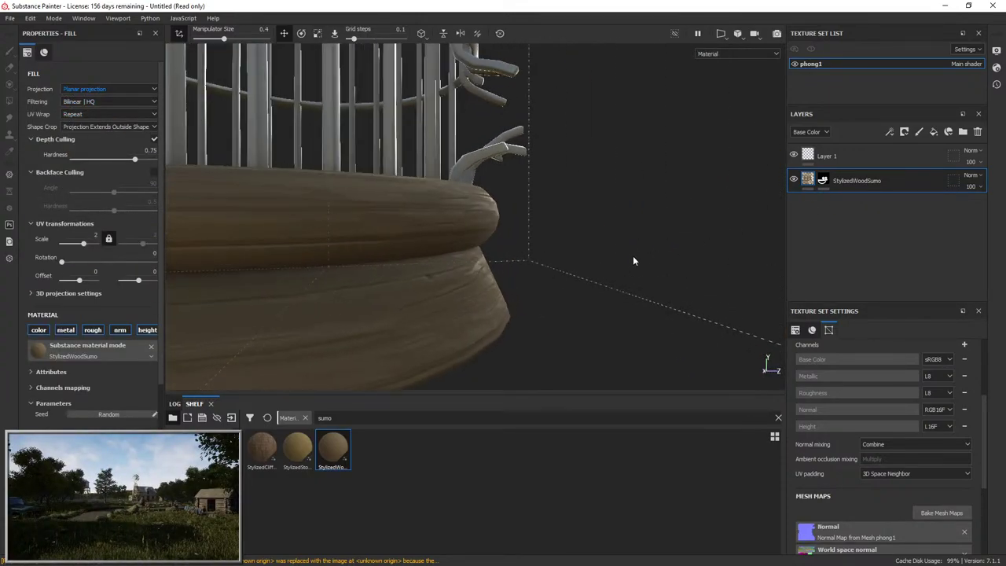
left_click_drag(515, 254, 347, 221, "alt")
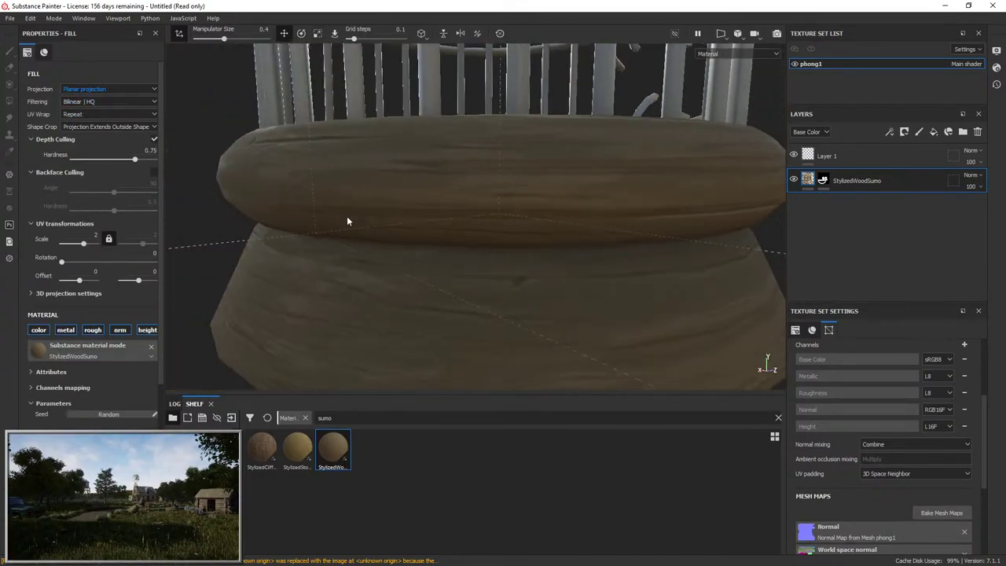
Set the StylizedWoodSumo fill to Spherical projection and inspect the cage floor and underside of the base.
left_click(110, 88)
left_click(110, 118)
left_click_drag(181, 188, 389, 206, "alt")
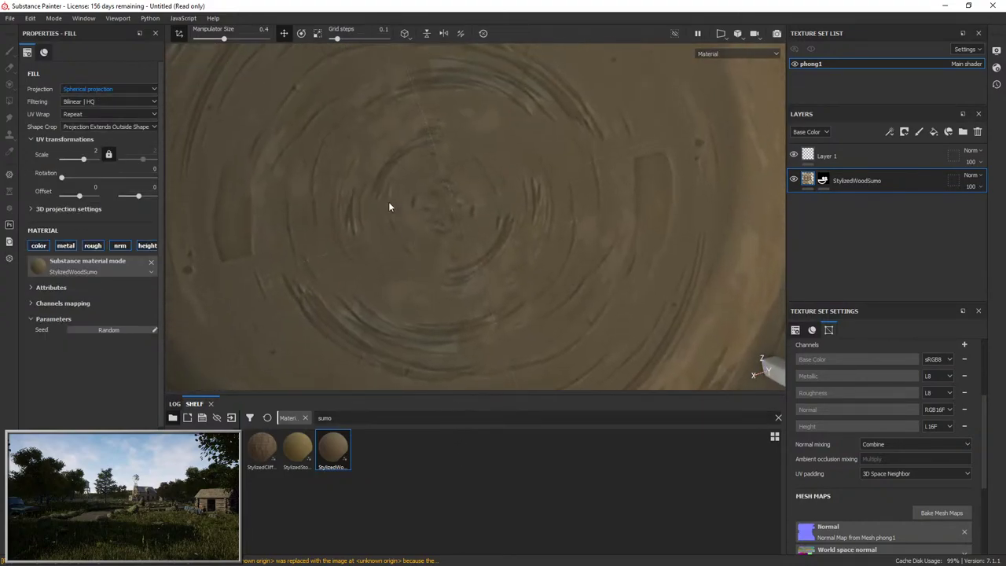
left_click_drag(320, 117, 439, 337, "alt")
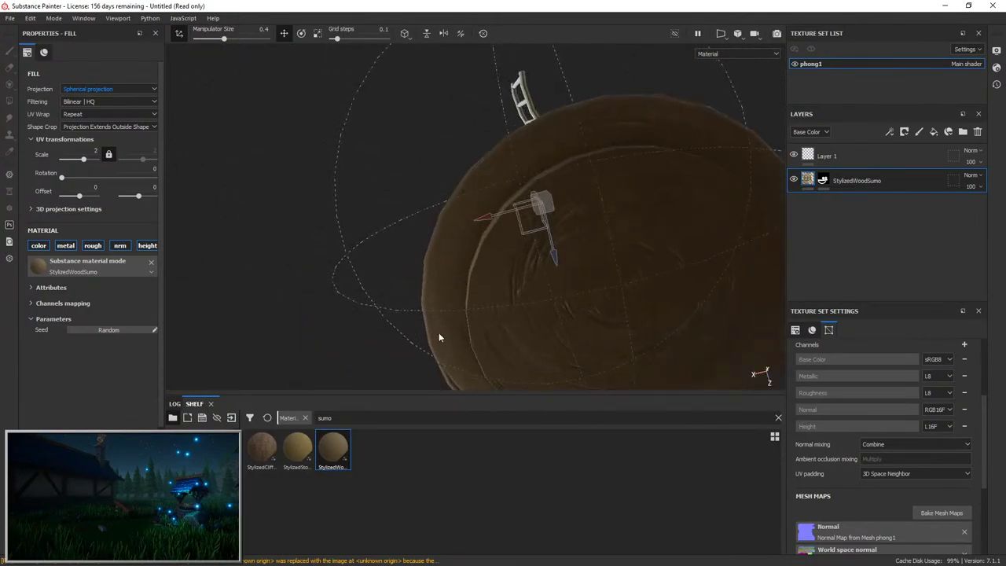
left_click_drag(469, 130, 641, 227, "alt")
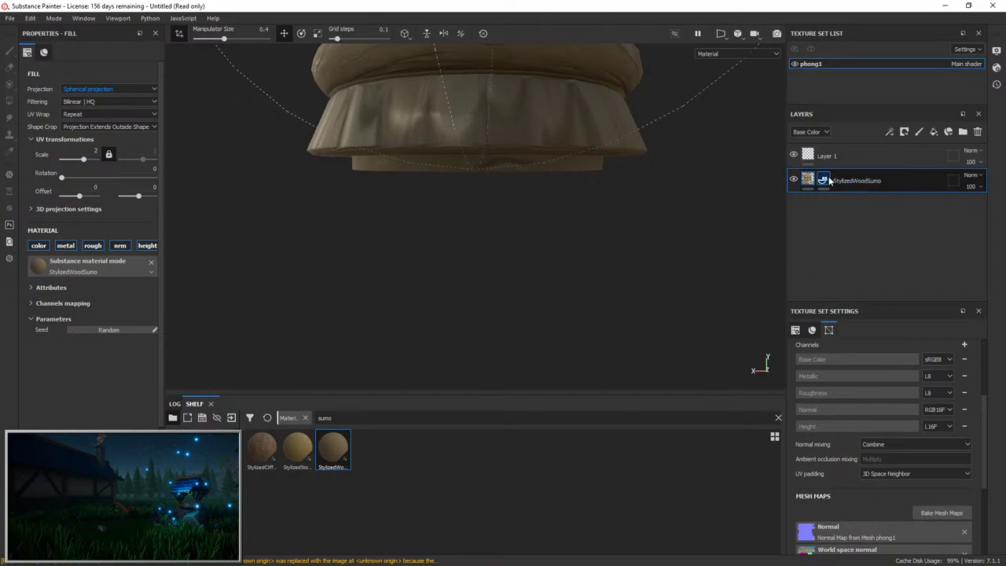
Remove the base's rounded rim and flared band from the StylizedWoodSumo mask using a black Polygon Fill in UV chunk mode.
left_click(824, 180)
key("4")
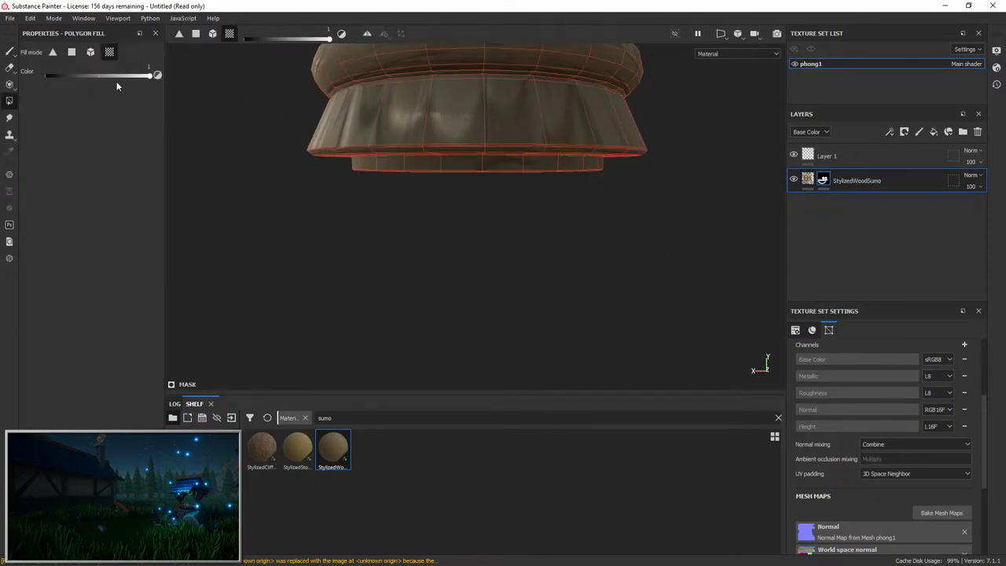
key("x")
left_click(472, 114)
mouse_move(472, 118)
left_mouse_down("alt")
mouse_move(459, 169)
mouse_move(491, 216)
mouse_move(458, 191)
mouse_move(466, 164)
mouse_move(422, 162)
mouse_move(502, 177)
mouse_move(503, 225)
mouse_move(550, 272)
mouse_move(648, 202)
left_mouse_up("alt")
key("1")
key("4")
Duplicate the StylizedWoodSumo layer and fill the entire base in the copy's mask with white Polygon Fill in mesh mode.
right_click(847, 180)
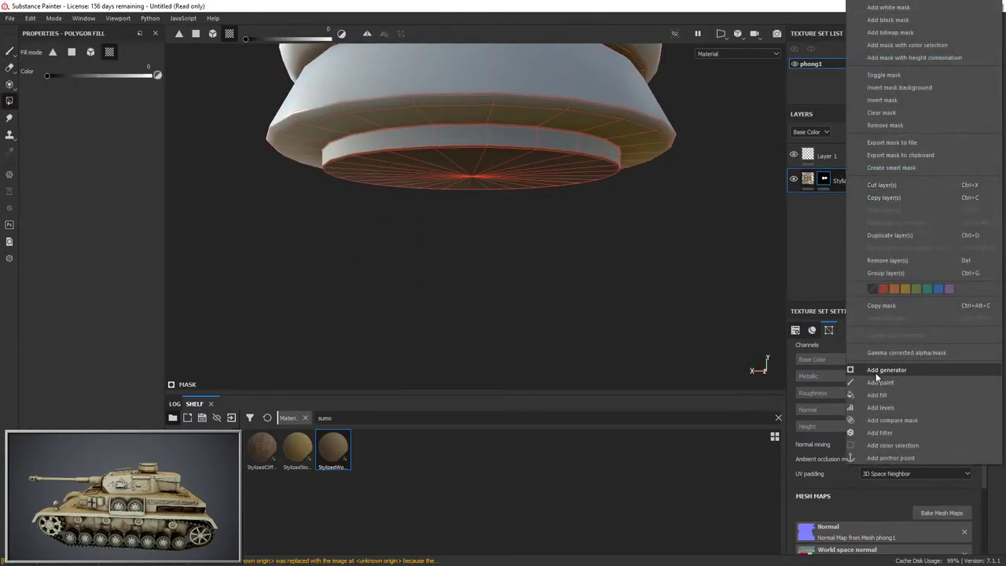
left_click(889, 235)
left_click_drag(481, 148, 343, 237, "alt")
left_click(73, 52)
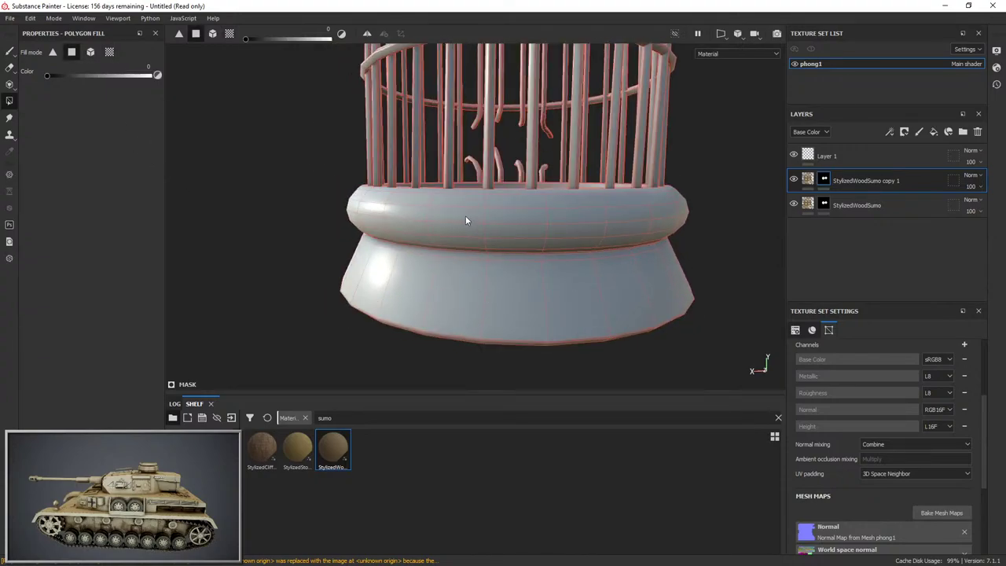
left_click_drag(467, 220, 493, 212, "alt")
left_click(492, 213)
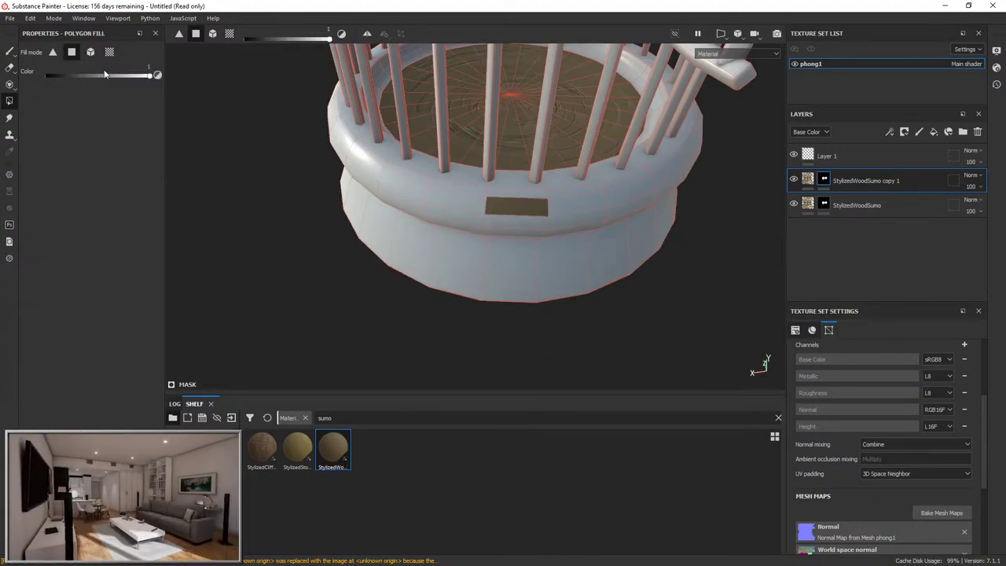
left_click(91, 52)
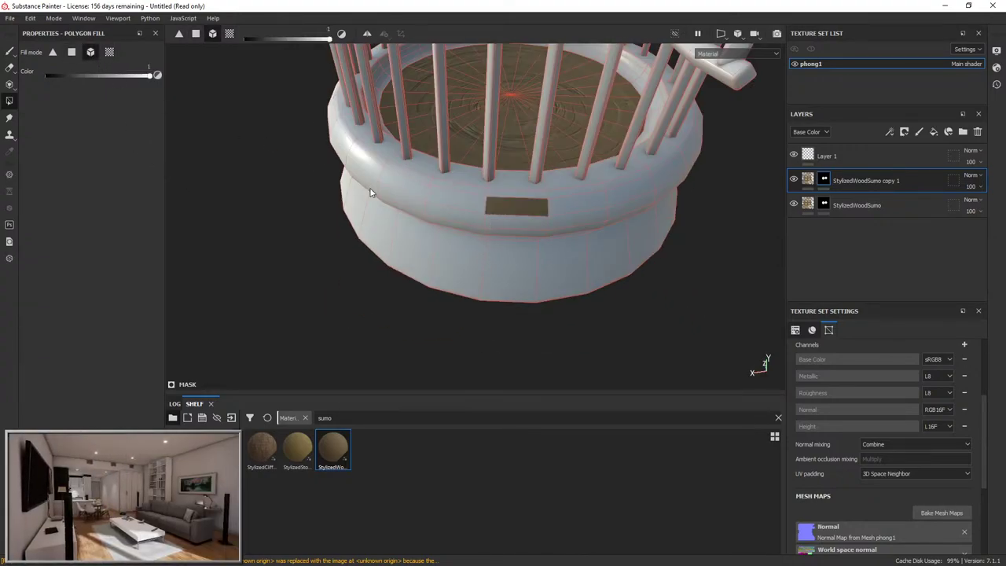
left_click(471, 242)
left_click(467, 217)
left_click_drag(467, 217, 471, 189, "alt")
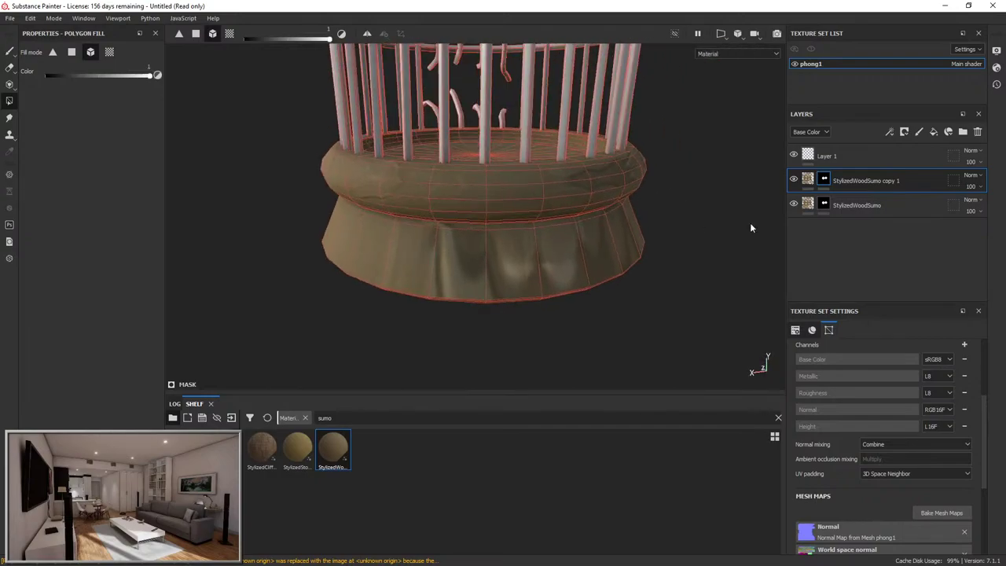
Set the duplicated wood layer's fill to Tri-planar projection and check the grain on the rim and floor.
left_click(813, 181)
left_click(108, 90)
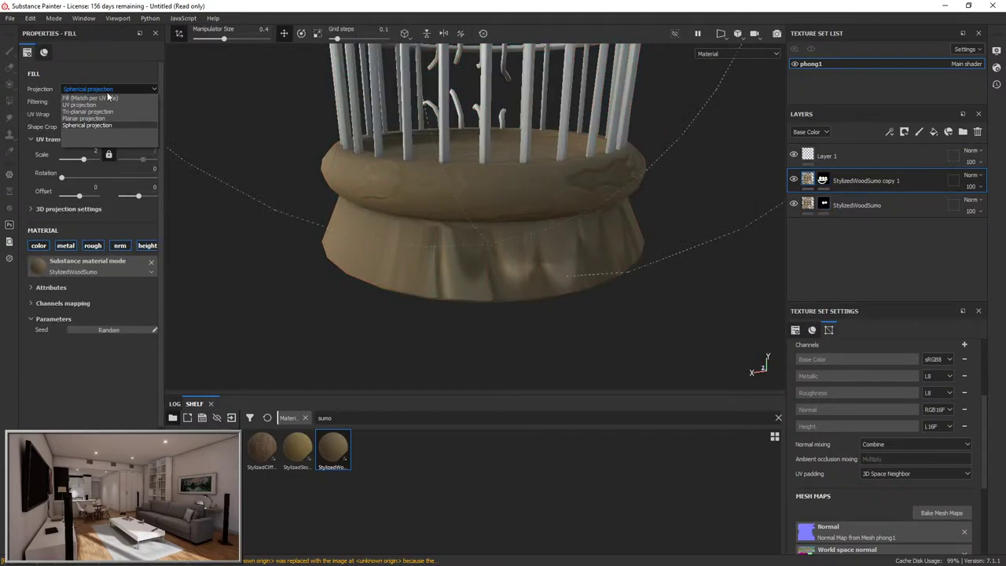
left_click(88, 112)
left_click_drag(493, 215, 536, 209, "alt")
left_click_drag(406, 195, 660, 323, "alt")
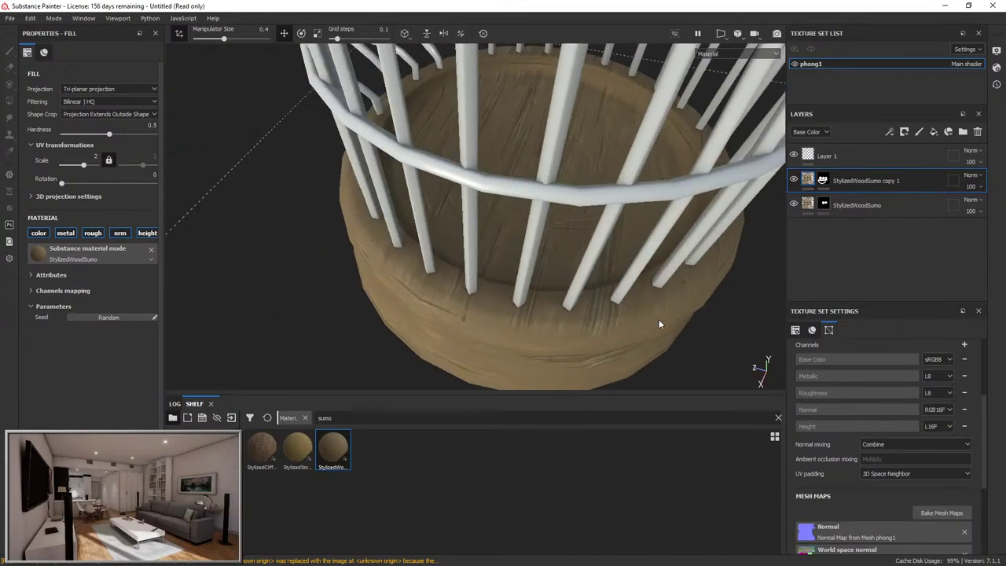
left_click_drag(531, 261, 459, 206, "alt")
right_click_drag(459, 207, 455, 389, "alt")
left_click_drag(454, 388, 550, 314, "alt")
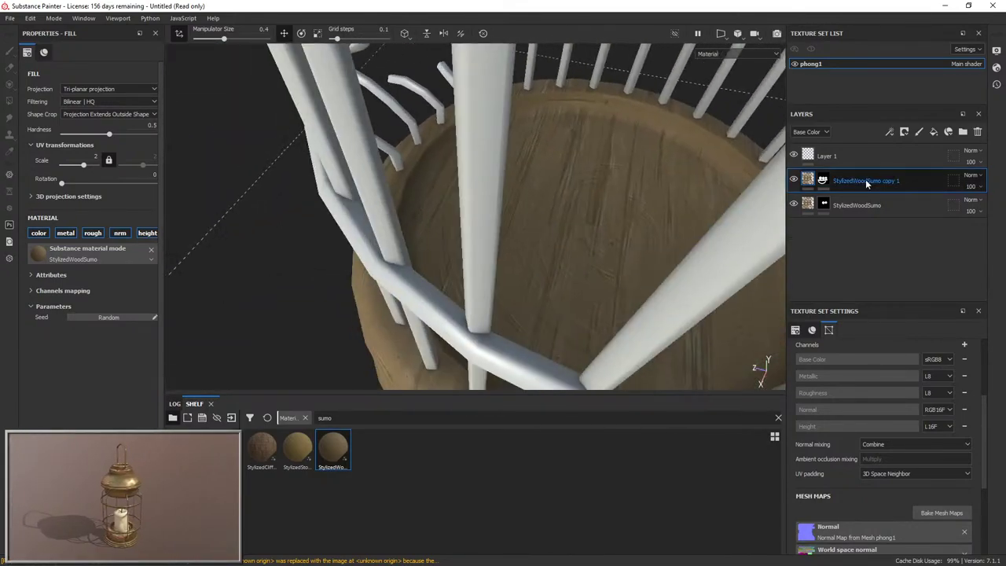
Remove the cage floor from the duplicated wood layer's mask with a black Polygon Fill in UV chunk mode.
key("4")
right_click(826, 180)
left_click(132, 202)
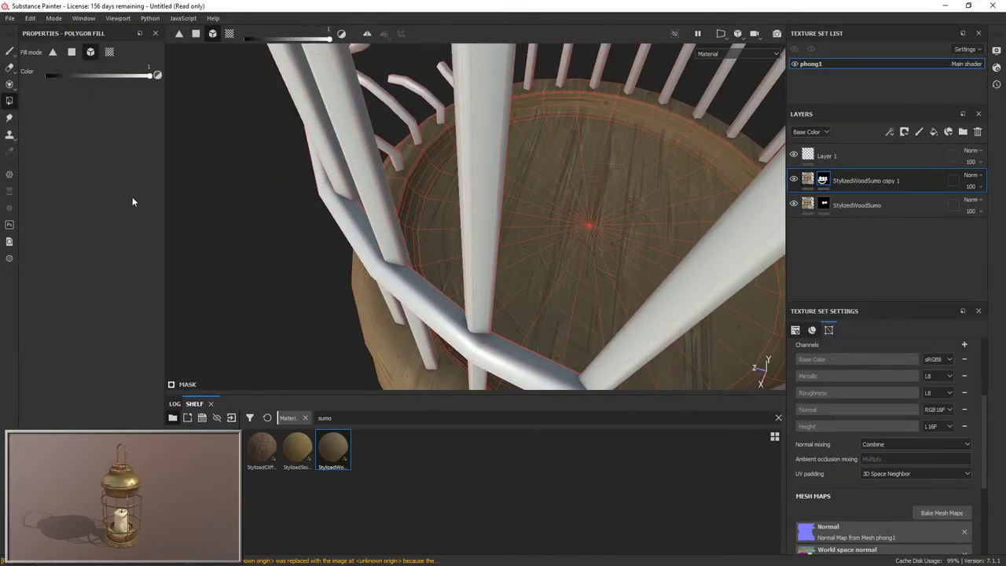
left_click(110, 53)
key("x")
left_click(604, 224)
mouse_move(599, 269)
left_mouse_down("alt")
mouse_move(622, 208)
mouse_move(526, 185)
left_mouse_up("alt")
key("1")
scroll(625, 231, "down", 5)
mouse_move(624, 231)
left_mouse_down("alt")
mouse_move(529, 179)
mouse_move(551, 315)
mouse_move(558, 244)
mouse_move(582, 235)
left_mouse_up("alt")
scroll(558, 244, "down", 4)
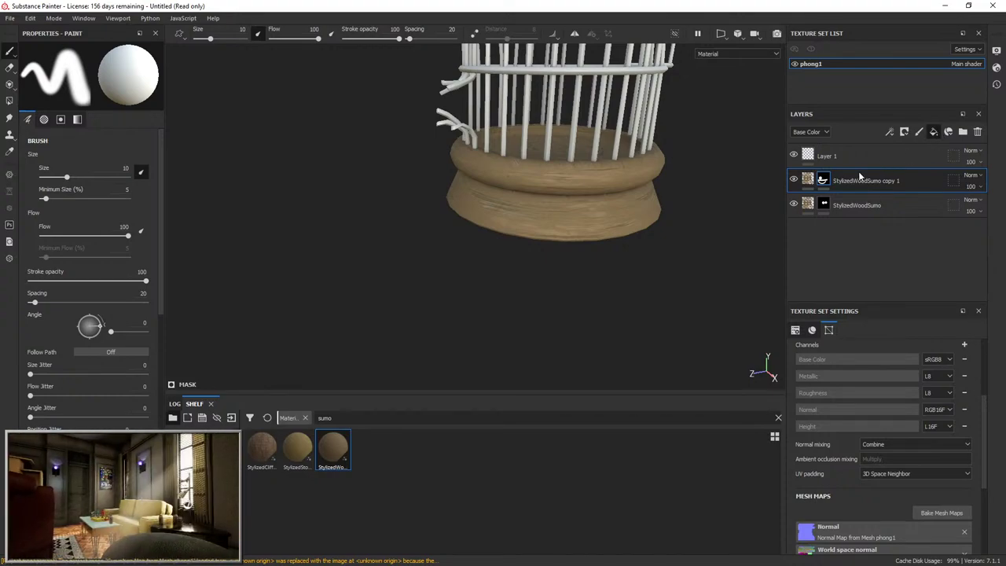
Add a black-masked fill layer above the wood layers and apply the Edges Strong smart mask to it.
right_click(852, 180)
left_click(904, 21)
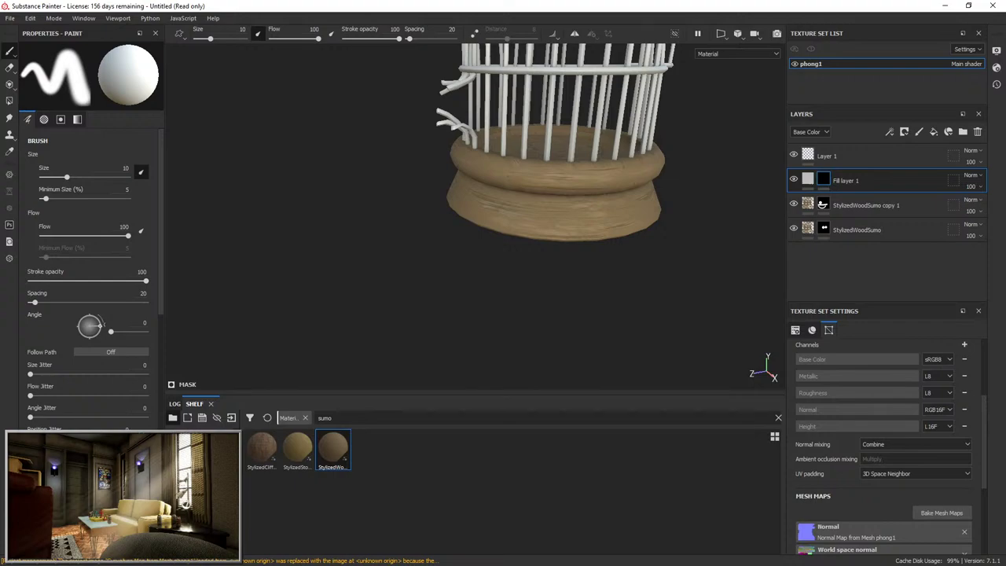
key("BackSpace")
key("BackSpace")
key("BackSpace")
key("BackSpace")
type("edge")
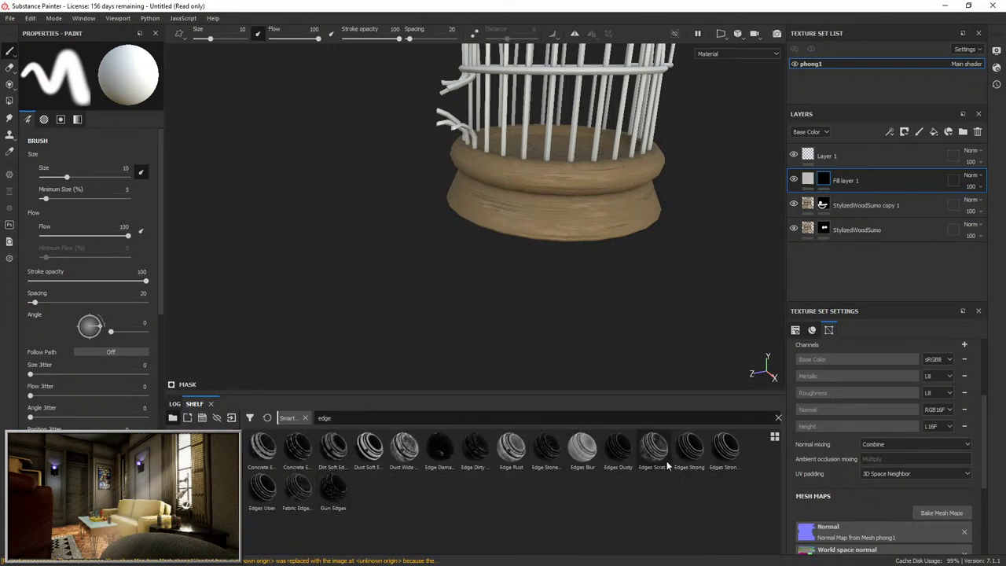
left_click_drag(690, 450, 856, 181)
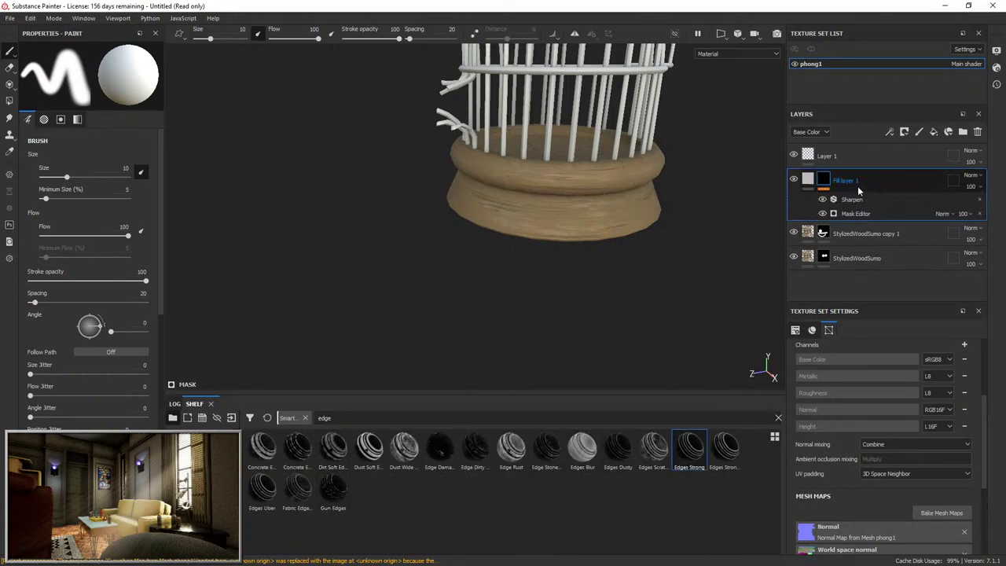
scroll(495, 285, "up", 5)
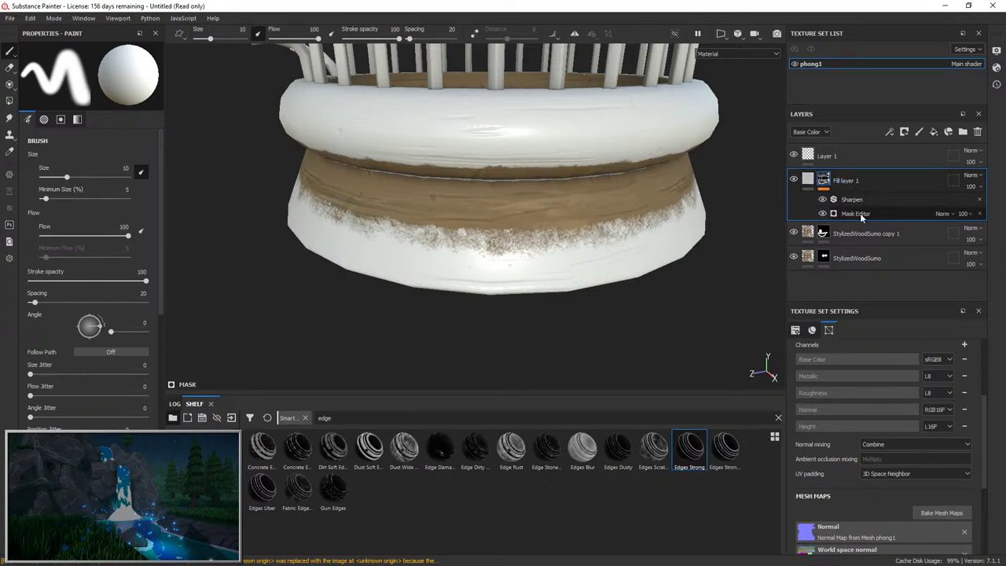
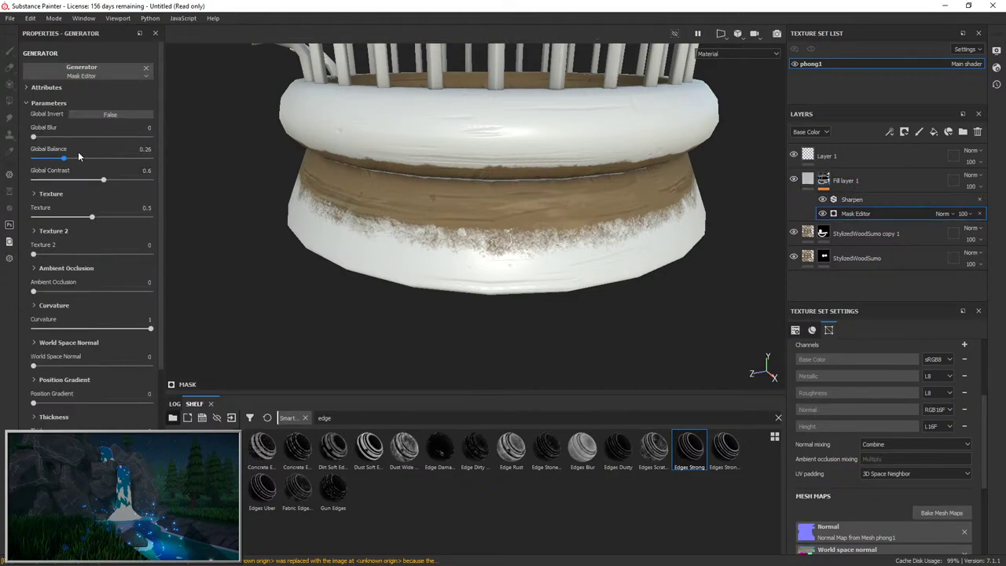
Adjust the edge mask's Mask Editor to Global Blur 0.43, Global Balance 0.03, Global Contrast 0.7 and Curvature 0.73.
left_click(822, 213)
left_click(822, 213)
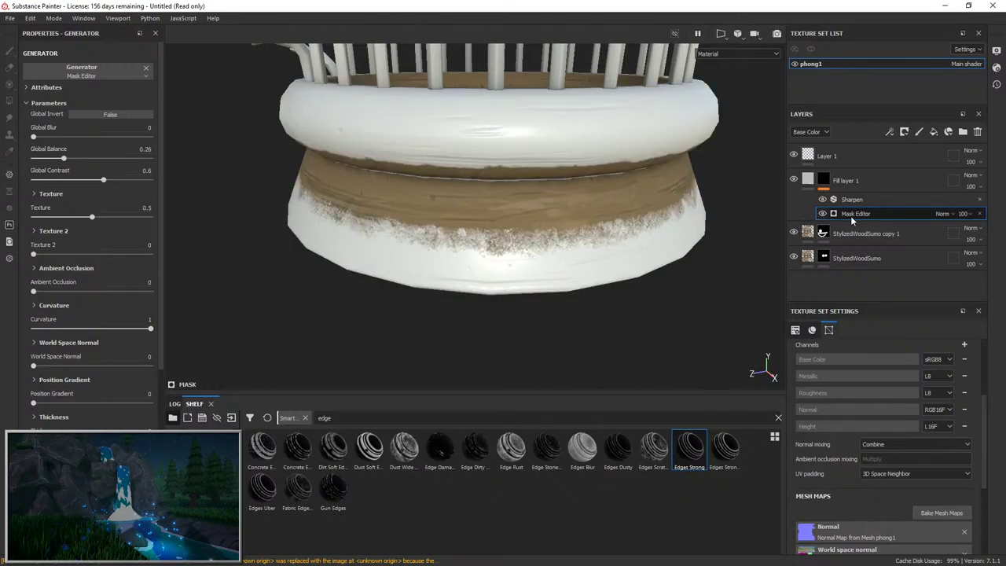
left_click_drag(64, 158, 37, 137)
left_click_drag(104, 178, 180, 192)
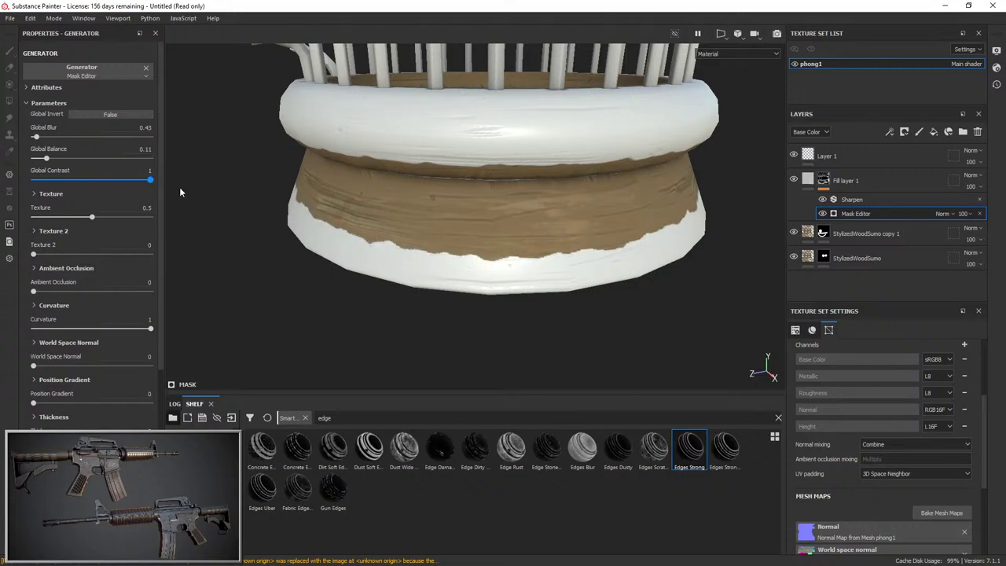
left_click_drag(46, 158, 37, 161)
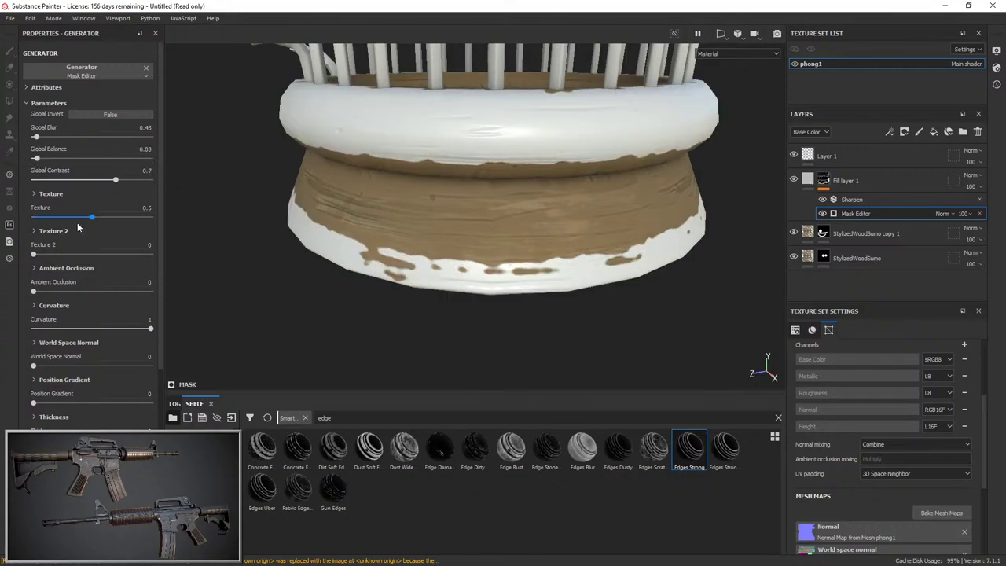
left_click_drag(79, 325, 118, 316)
left_click_drag(409, 250, 707, 245, "alt")
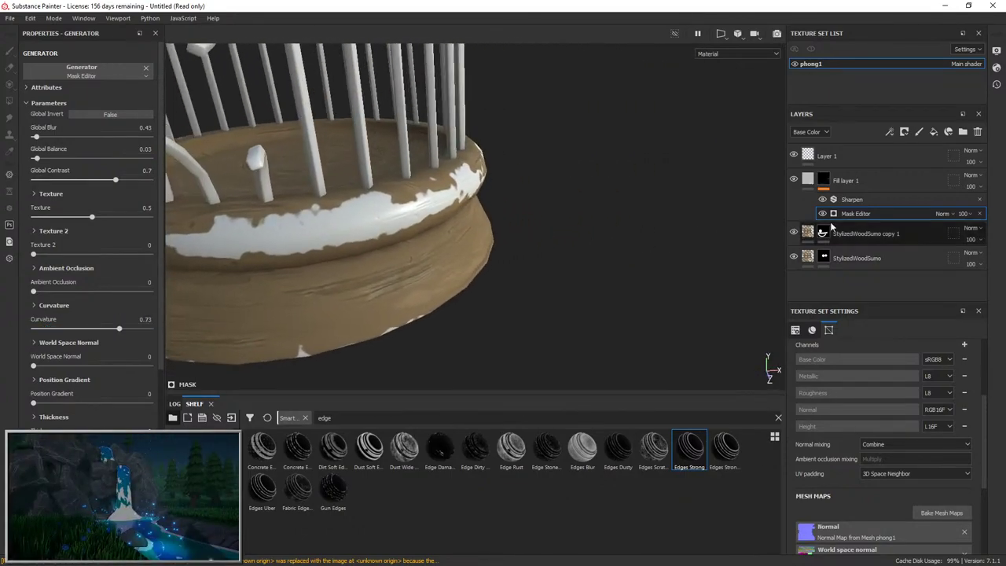
Limit the edge fill layer to its color channel by disabling metal, rough, normal and height, and open its base color for editing.
left_click(810, 181)
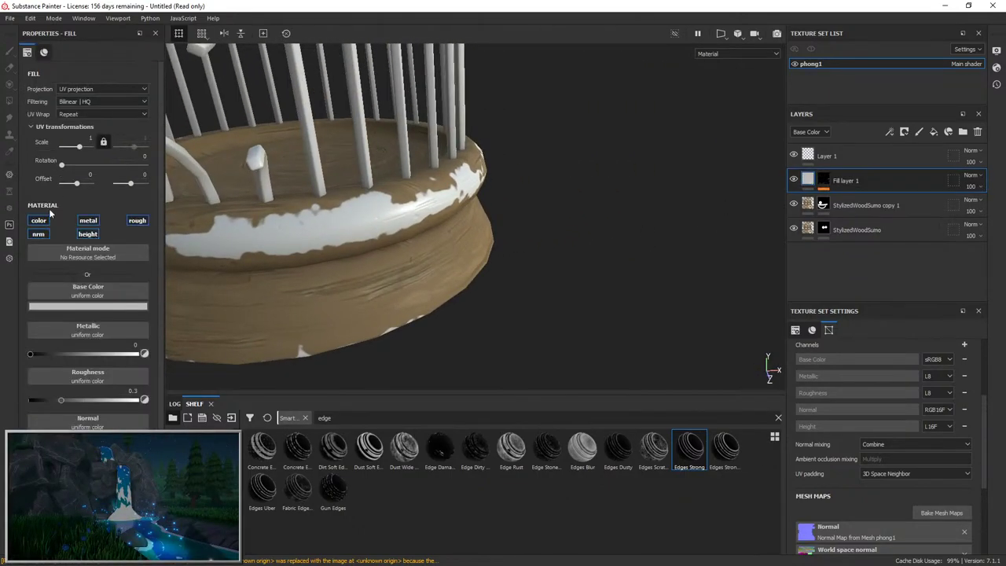
left_click(87, 235)
left_click(137, 220)
left_click(88, 220)
left_click(88, 307)
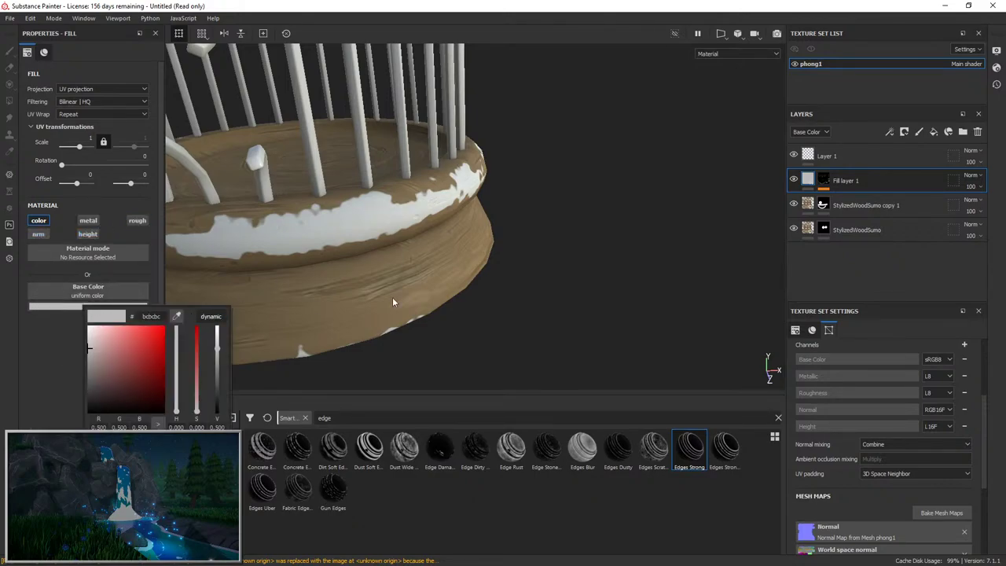
Set the edge fill layer's blend mode to Overlay and lighten its base color to near white.
left_click(969, 176)
left_click(943, 335)
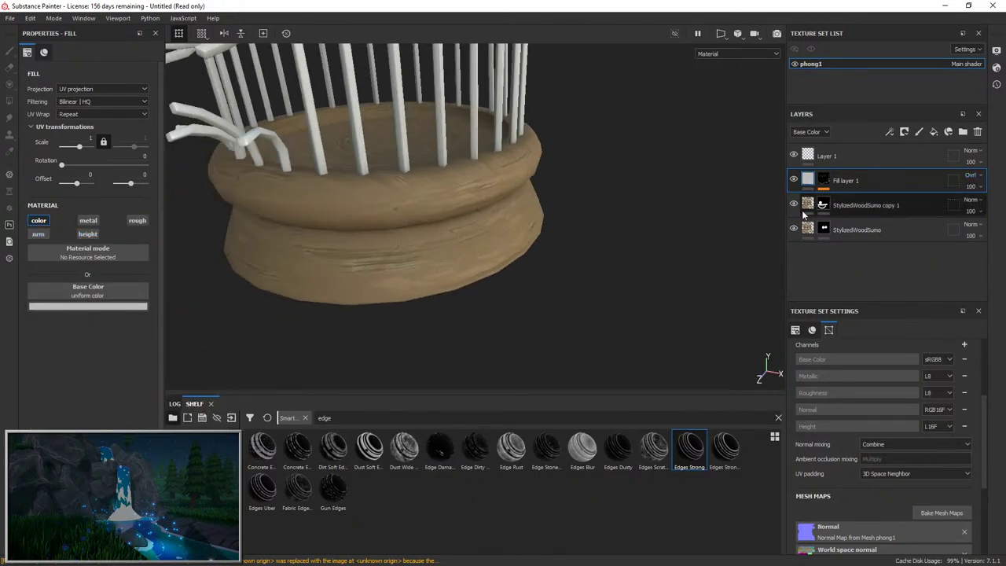
left_click(32, 307)
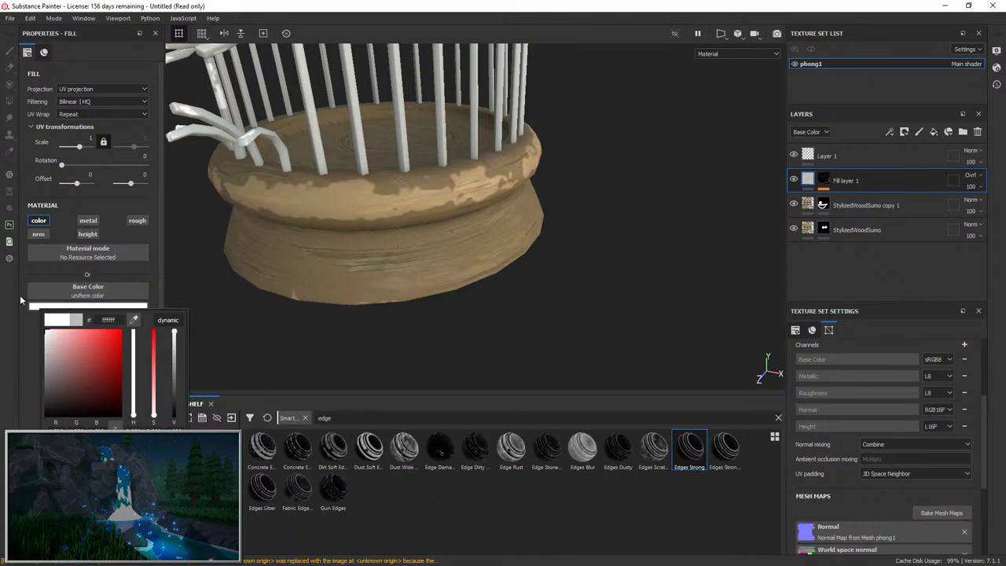
left_click_drag(18, 327, 19, 347)
scroll(540, 236, "down", 6)
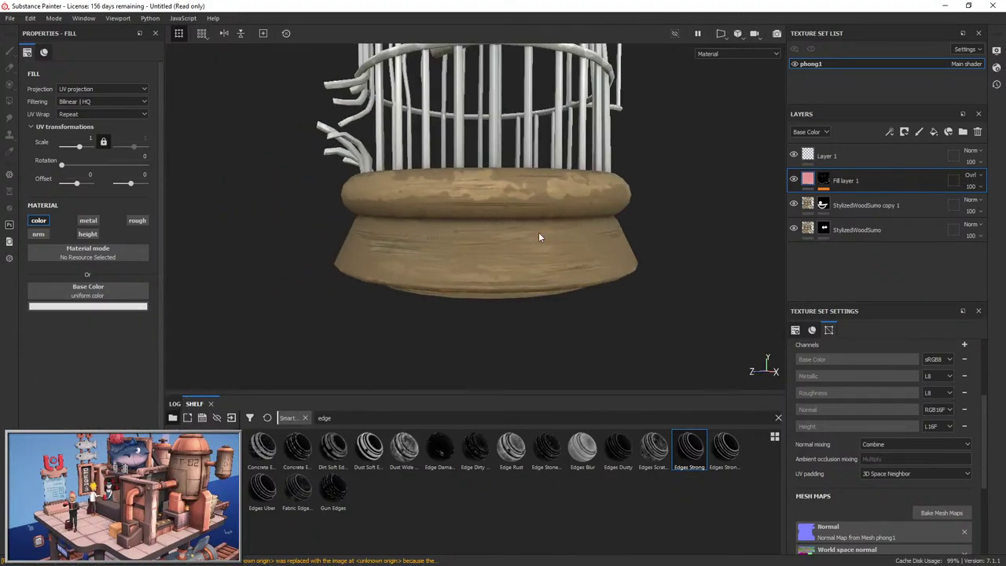
Add another fill layer with a black mask between the edge fill layer and the wood layers.
middle_click_drag(539, 236, 540, 299, "alt")
left_click_drag(535, 260, 605, 162, "alt")
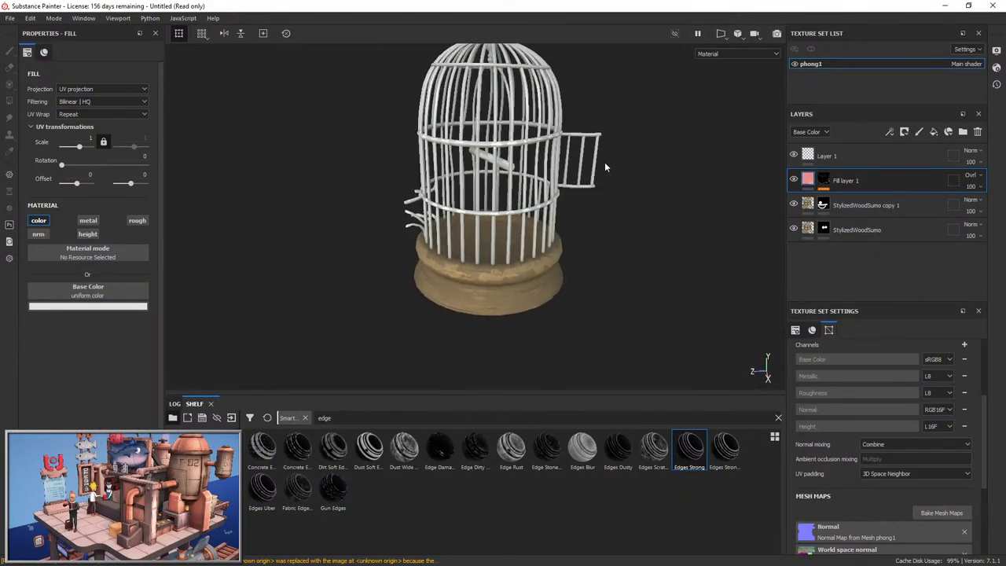
left_click(935, 207)
left_click(933, 132)
left_click(936, 134)
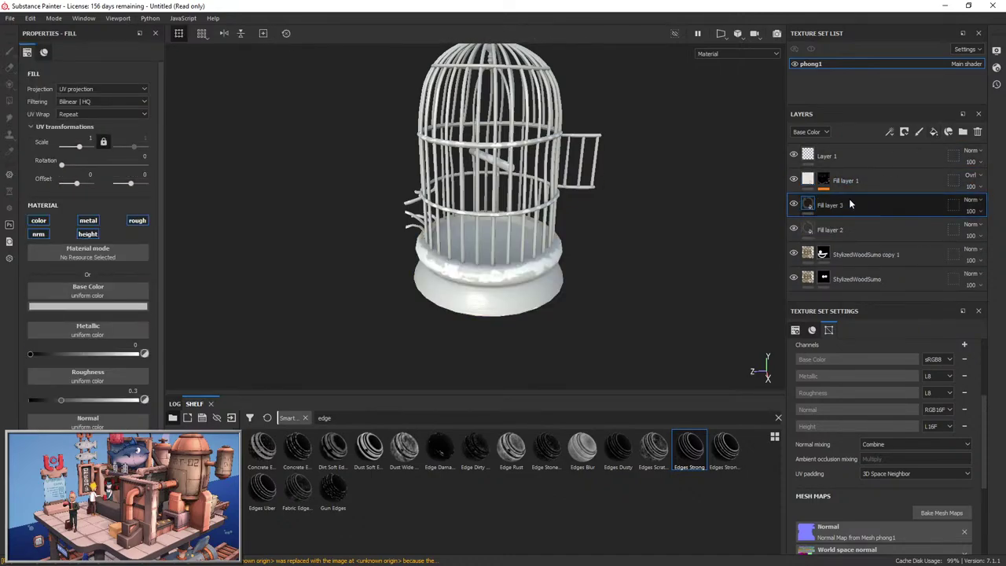
right_click(849, 204)
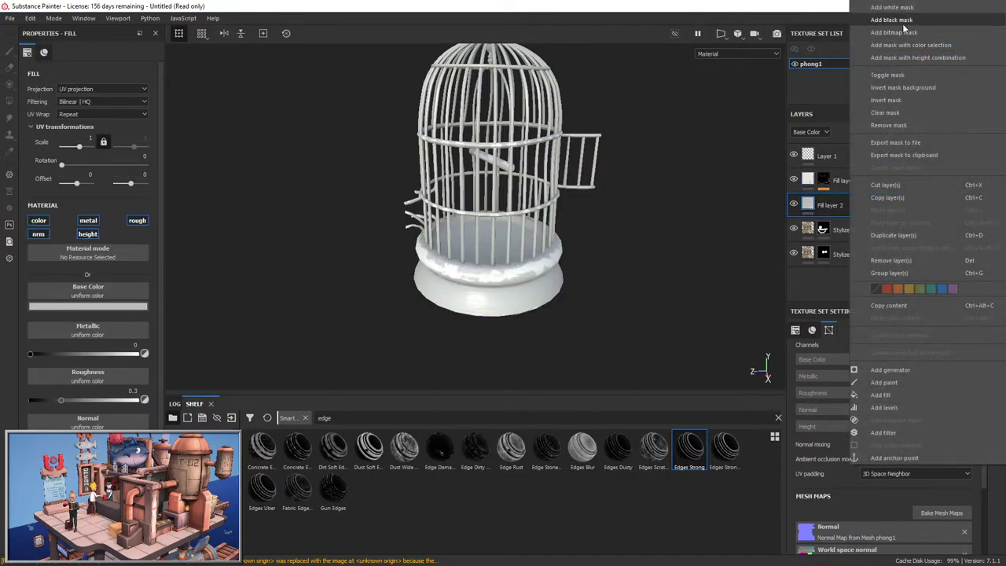
left_click(865, 27)
Search the smart masks for "occ" and apply the plain Occlusion smart mask, not Dust Occlusion, to the new fill layer.
type("s")
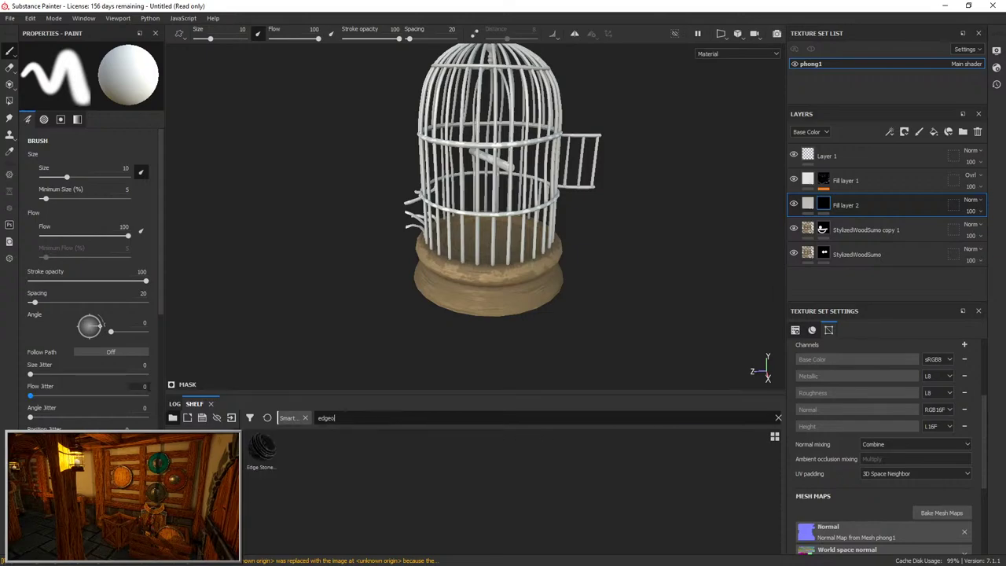
key("BackSpace")
key("BackSpace")
key("BackSpace")
key("BackSpace")
key("BackSpace")
key("BackSpace")
type("occ")
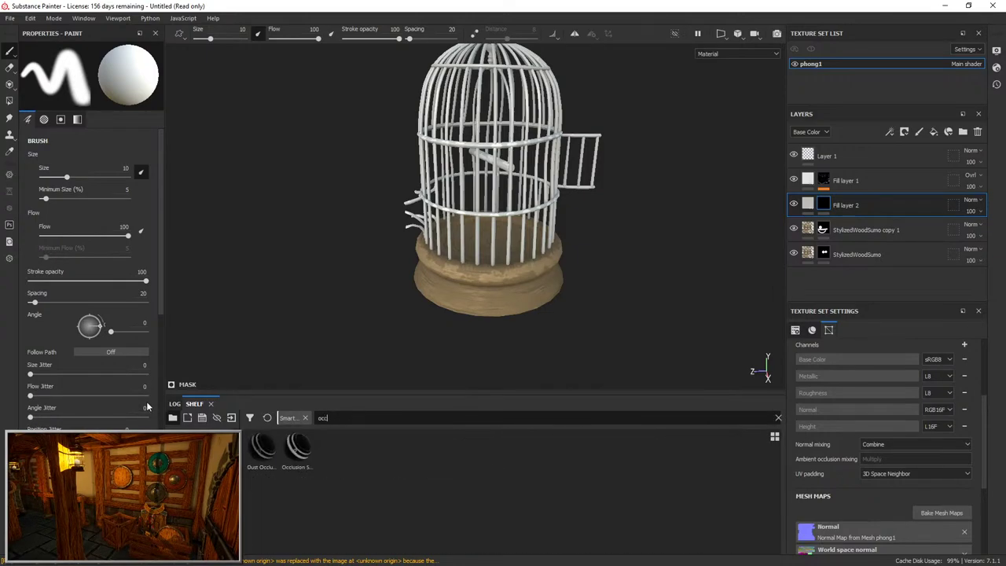
left_click_drag(292, 468, 824, 206)
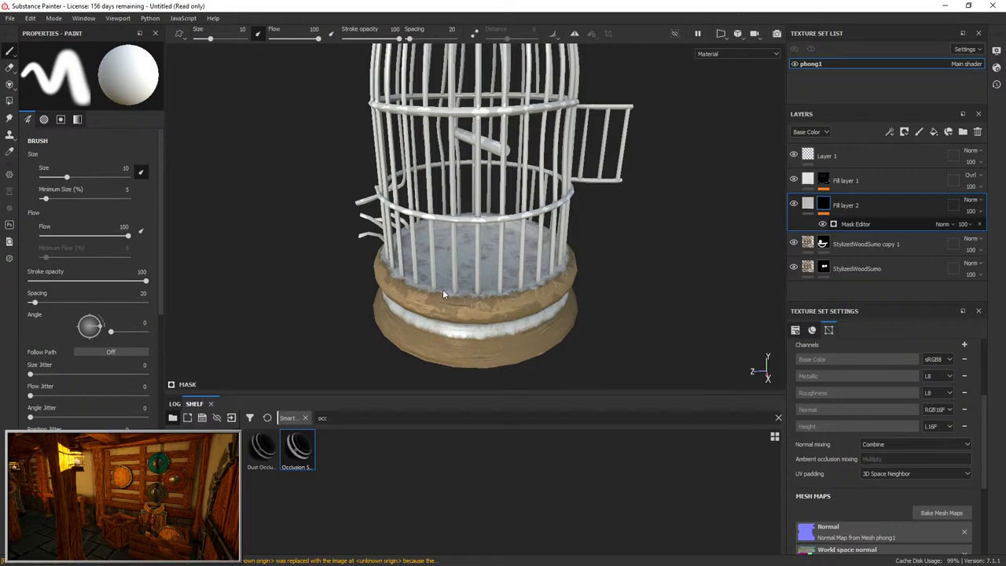
Set the occlusion mask's Global Blur to 5.91 and its fill layer's blend mode to Multiply.
scroll(425, 267, "up", 3)
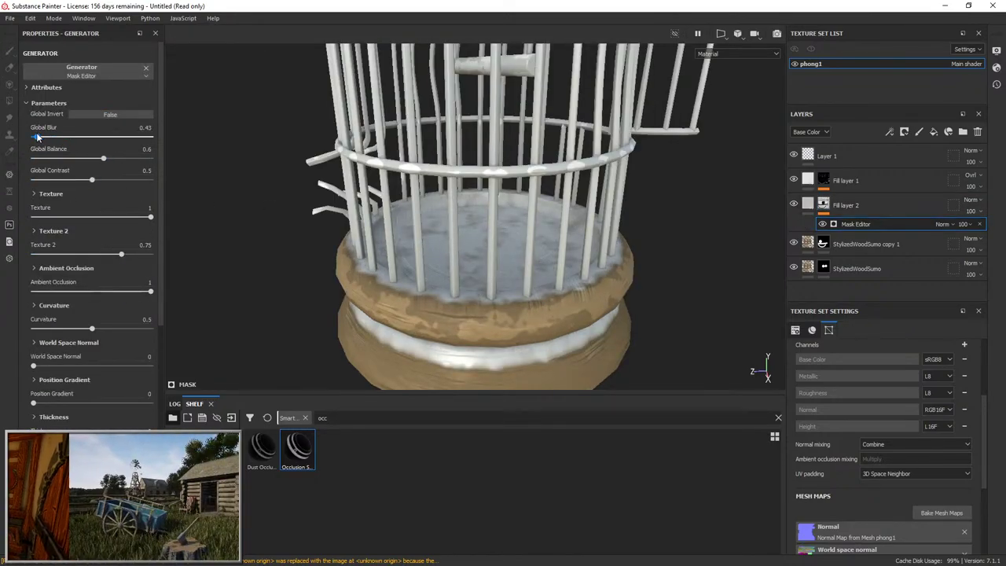
left_click_drag(37, 135, 77, 135)
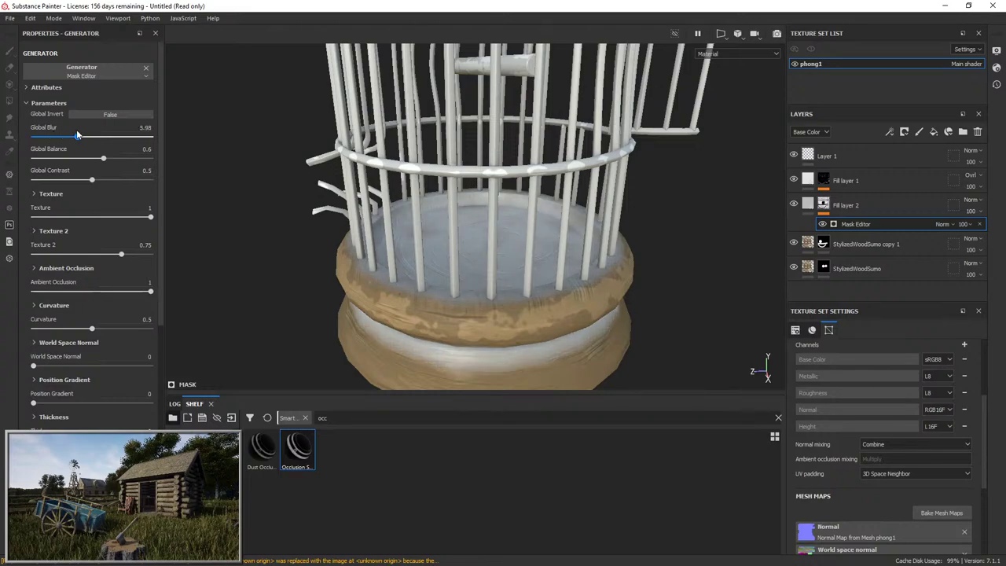
left_click(974, 201)
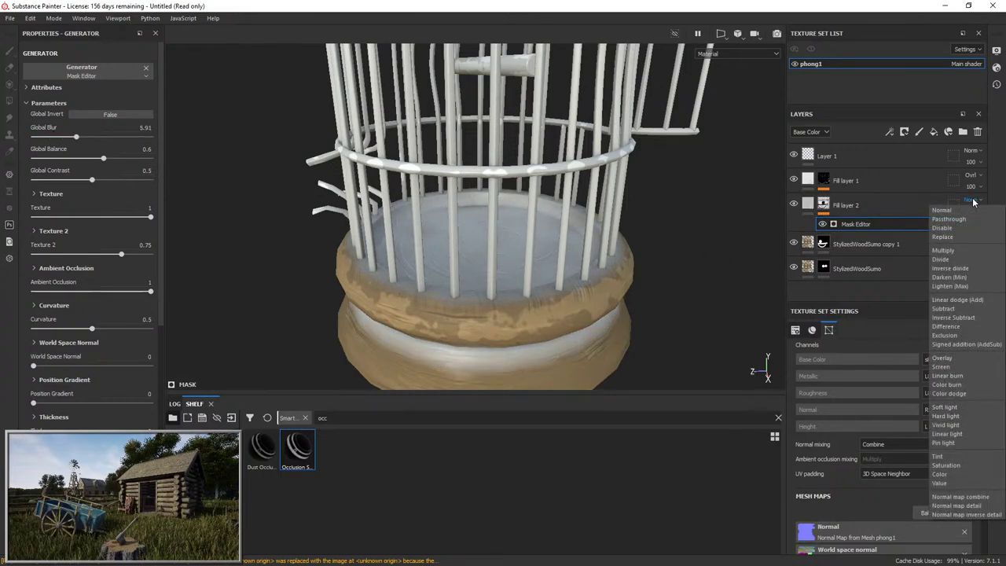
left_click(943, 250)
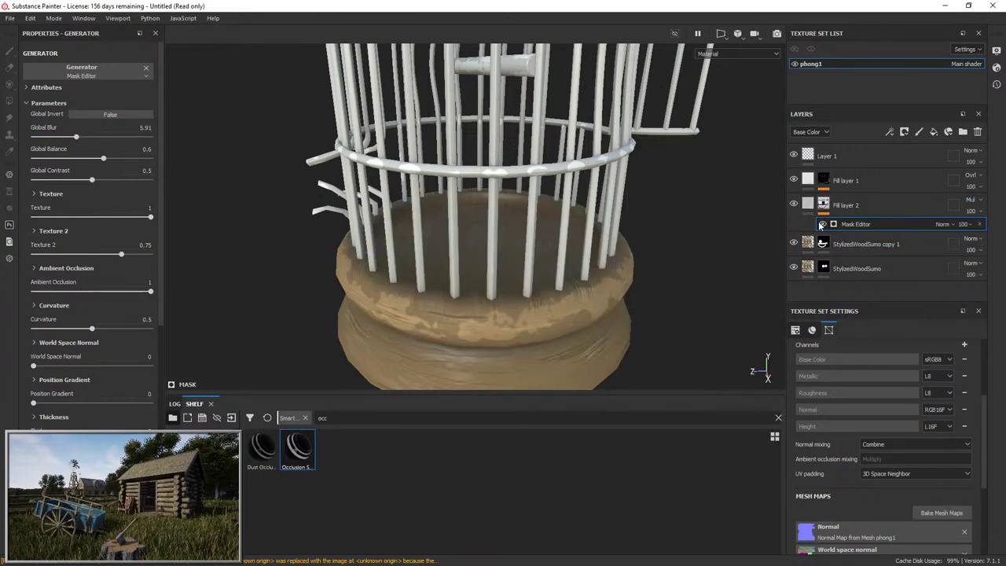
Limit the occlusion fill layer to its color channel and compare the base with the layer hidden and shown.
left_click(857, 205)
left_click(137, 220)
left_click(88, 220)
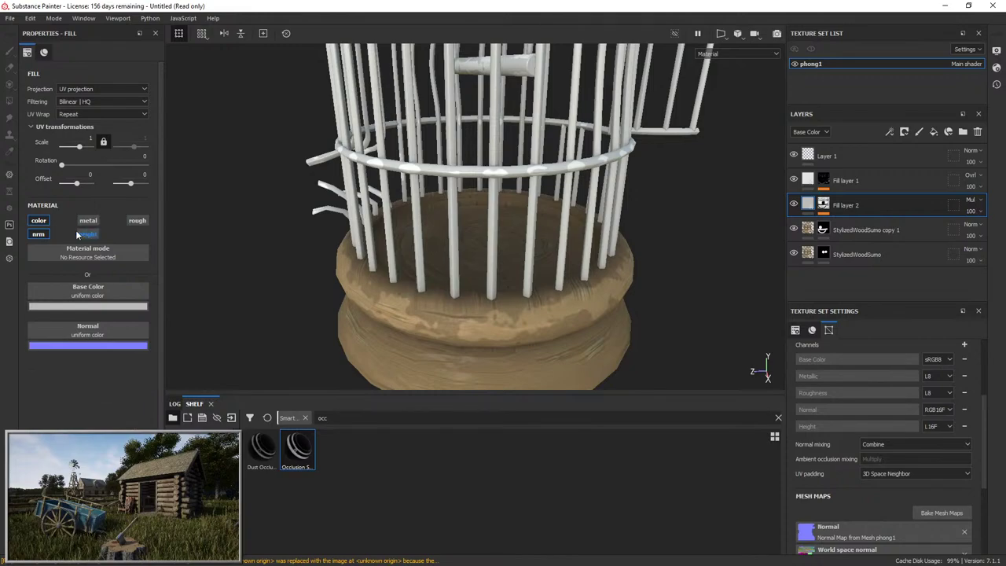
left_click(88, 233)
left_click(38, 233)
middle_click_drag(446, 263, 562, 203, "alt")
left_click(793, 206)
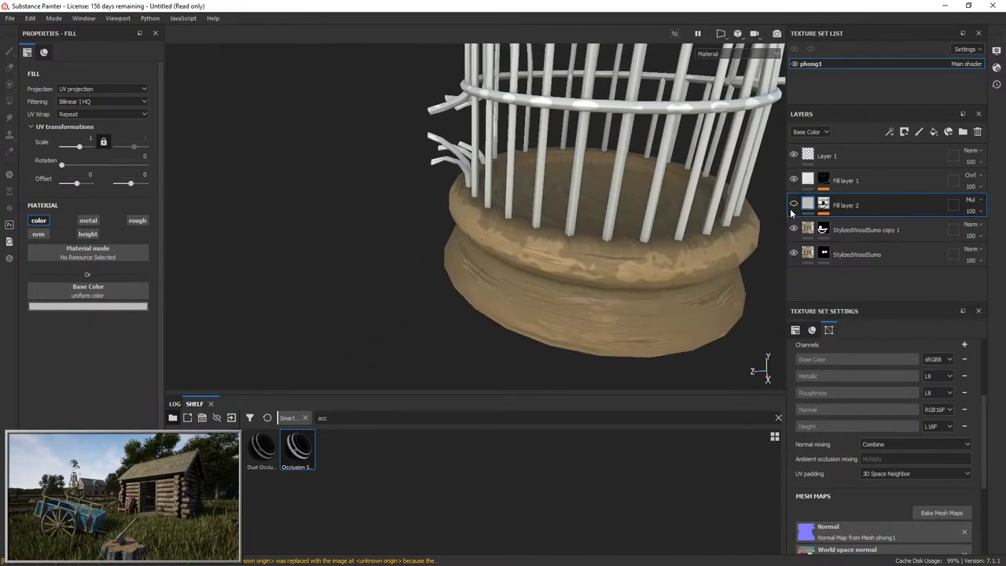
left_click(792, 206)
left_click_drag(566, 259, 516, 262, "alt")
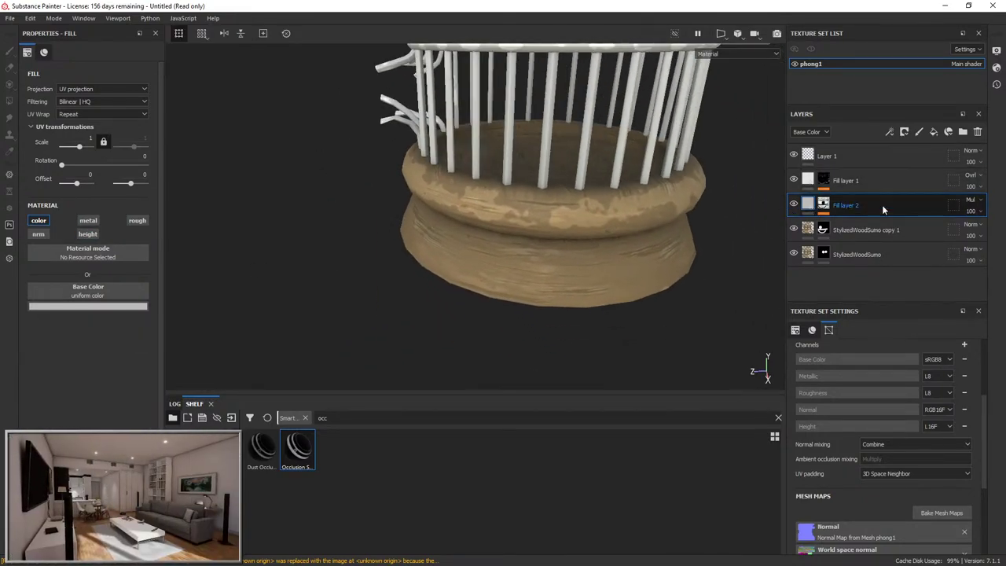
Duplicate the occlusion fill layer and lower the original layer's Mask Editor Global Contrast to about 0.05.
right_click(840, 197)
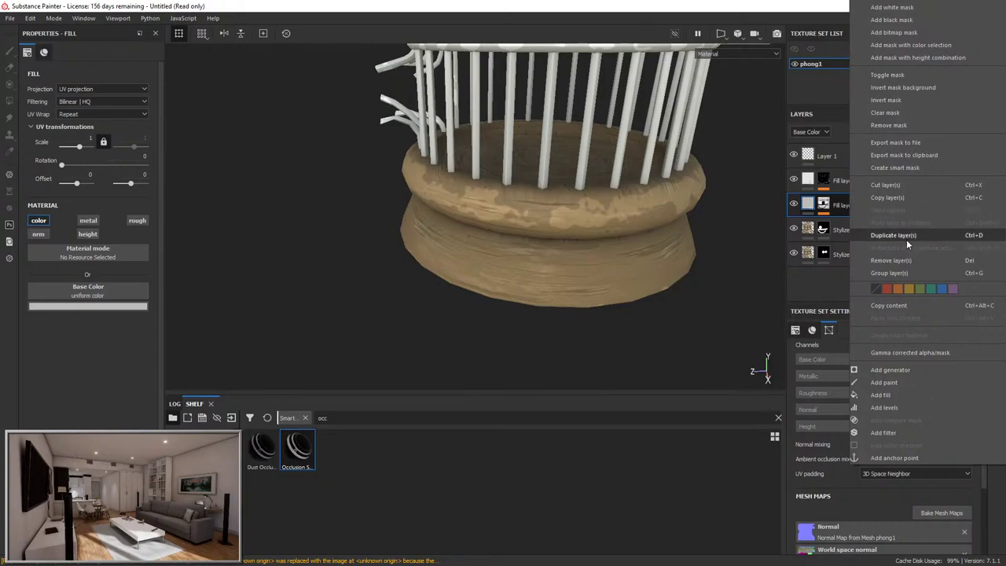
left_click(907, 240)
middle_click_drag(653, 200, 586, 241, "alt")
left_click(825, 206)
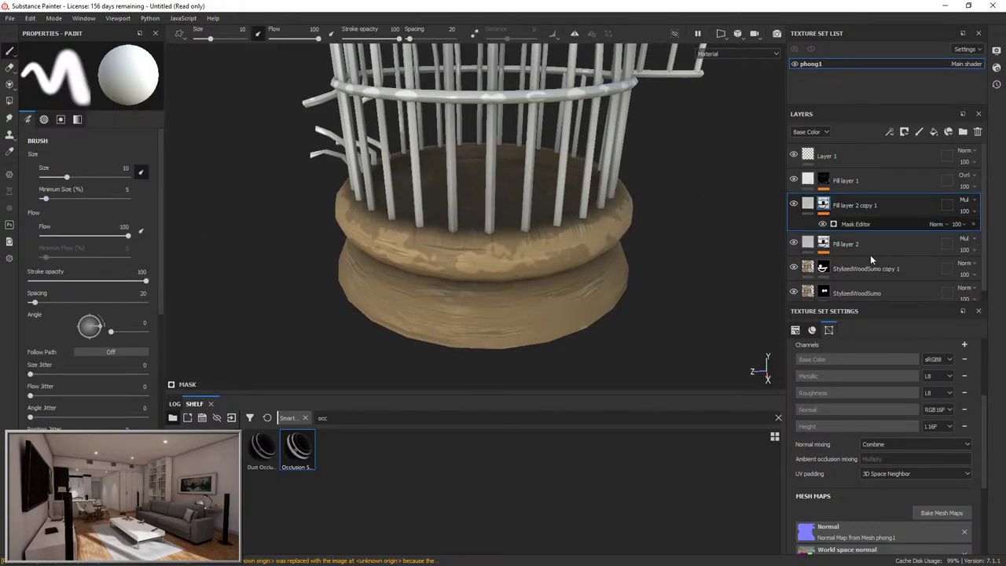
left_click(856, 224)
left_click(824, 245)
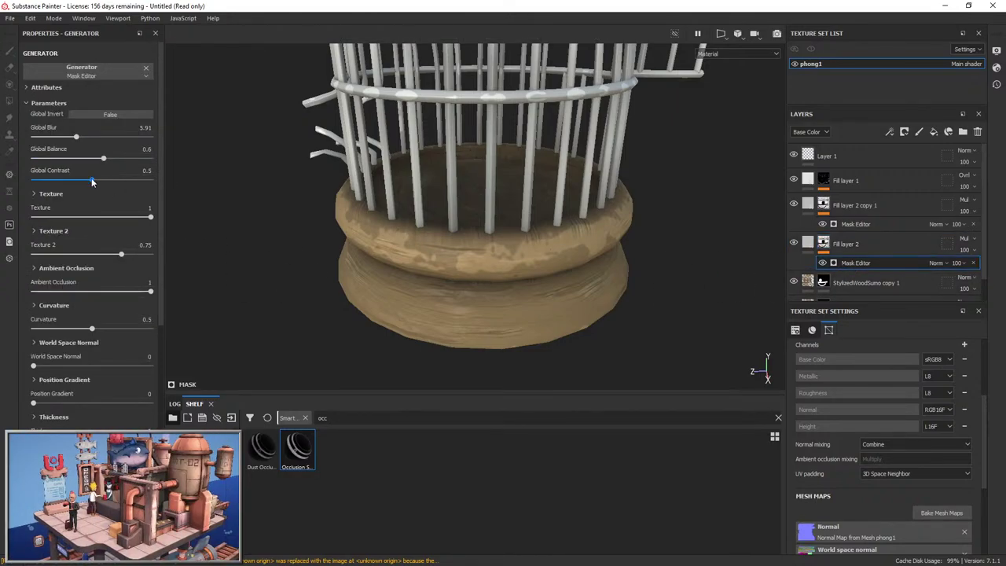
left_click(92, 180)
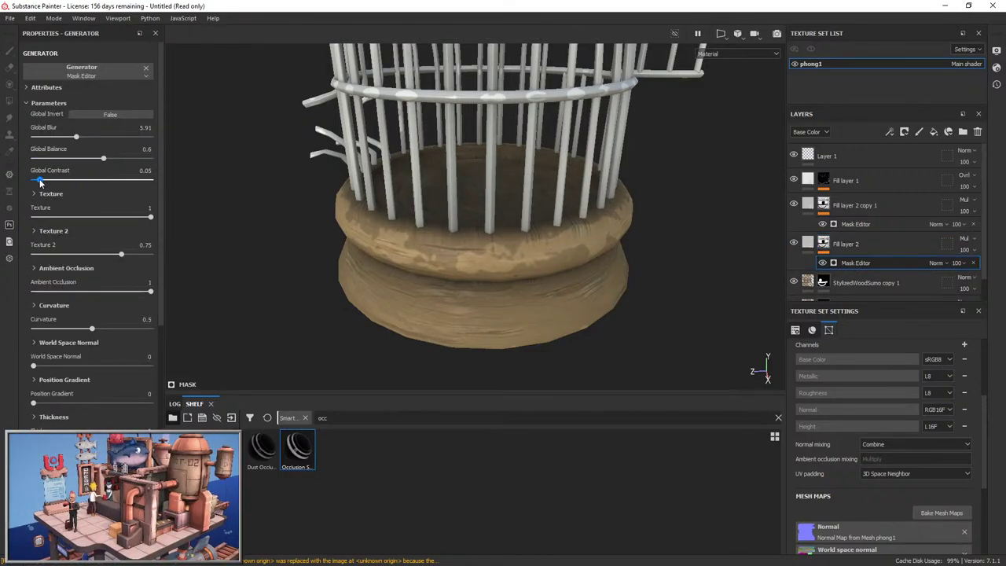
Check the edge fill layer's effect, then move it below both occlusion layers, directly above the wood layers.
left_click(823, 285)
left_click(796, 184)
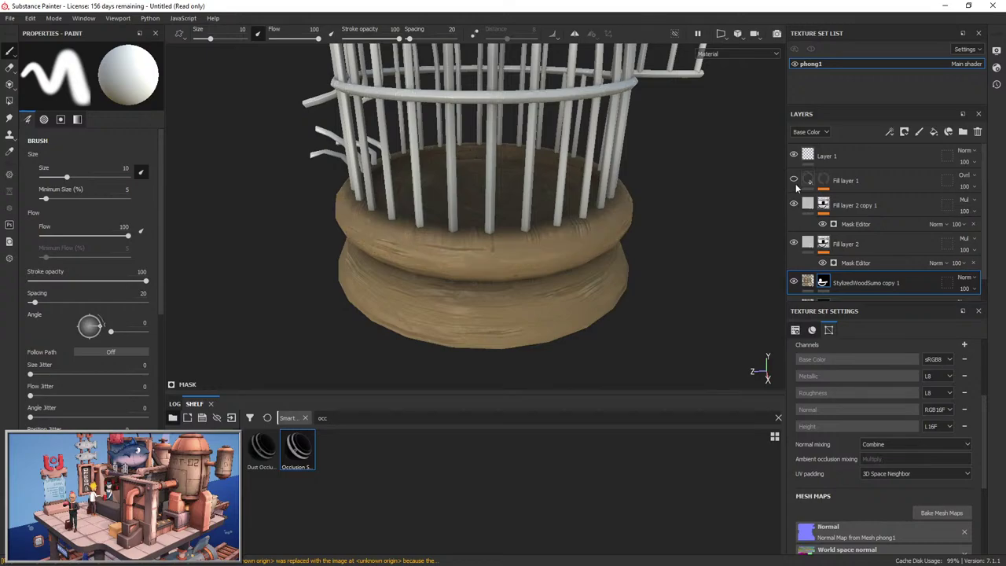
left_click(795, 182)
left_click(826, 182)
left_click_drag(861, 182, 866, 272)
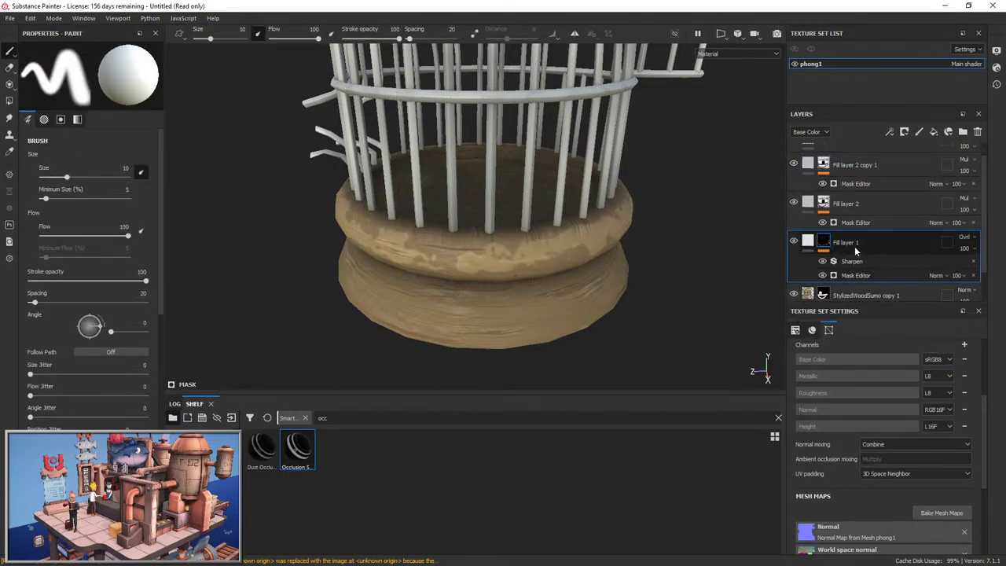
Set the edge mask's Mask Editor Global Balance to 0.27 and inspect the highlights on the base.
left_click(859, 275)
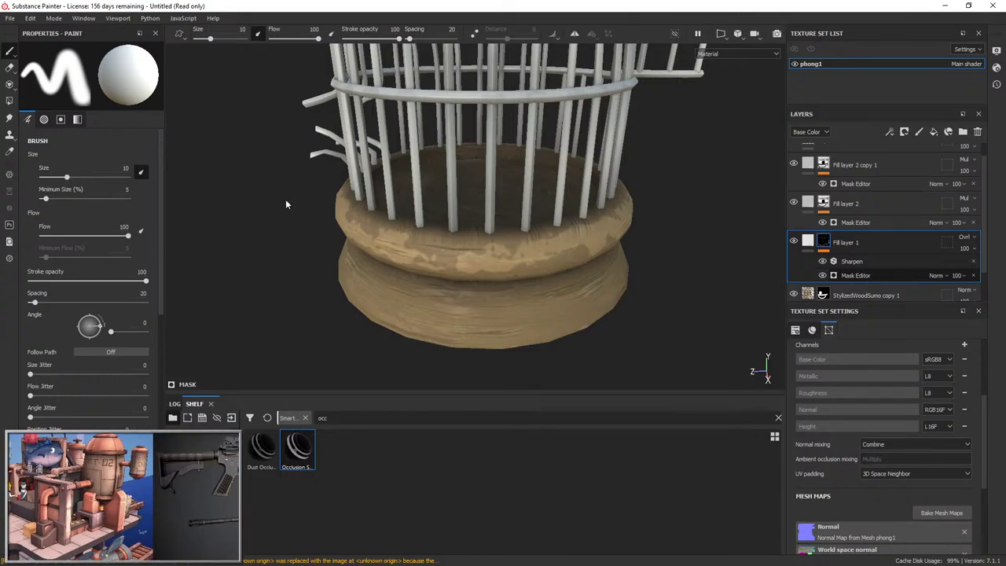
left_click_drag(53, 156, 66, 165)
scroll(510, 251, "down", 3)
left_click_drag(510, 252, 586, 275, "alt")
right_click_drag(586, 275, 573, 238, "alt")
middle_click_drag(573, 238, 598, 224, "alt")
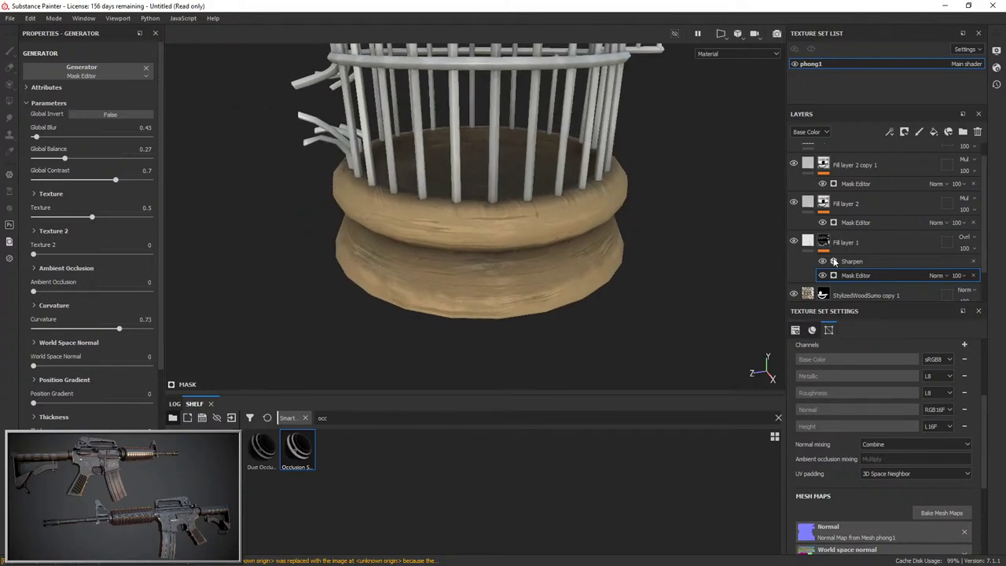
left_click(972, 275)
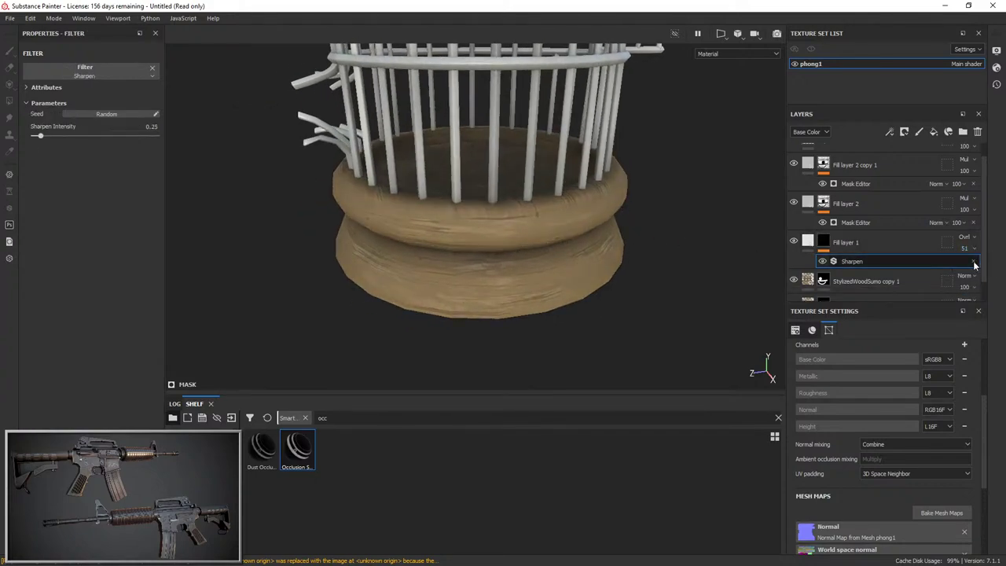
left_click(807, 244)
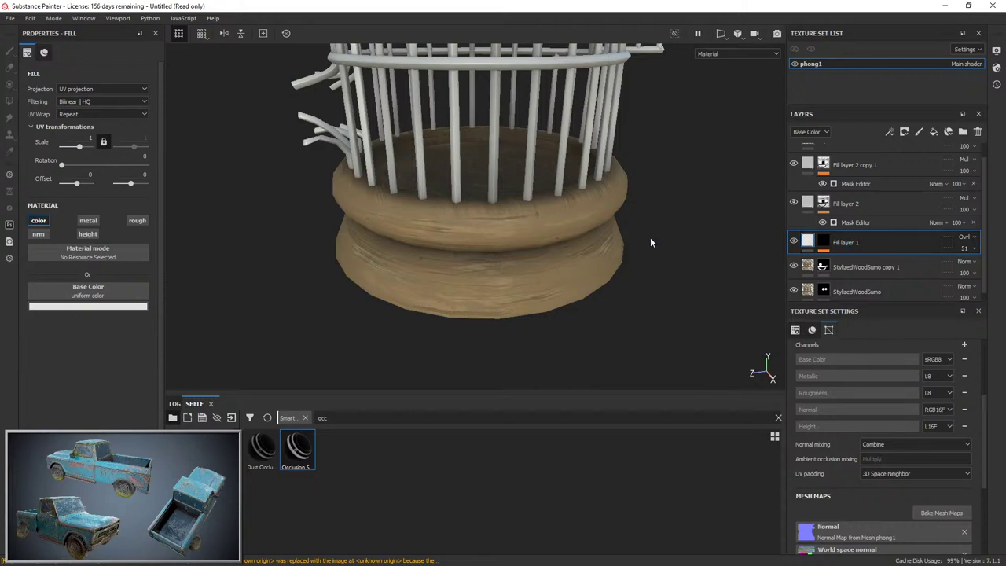
left_click_drag(626, 235, 654, 258, "alt")
key("ctrl+z")
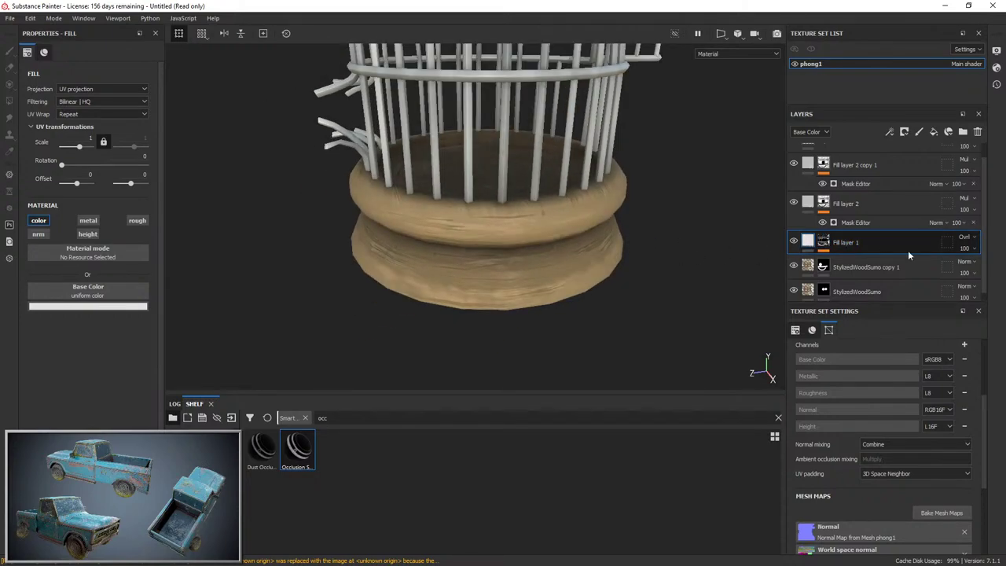
Set the edge fill layer's opacity to 59 and compare the base with the edge and lower occlusion layers hidden and shown.
left_click(982, 267)
left_click(794, 241)
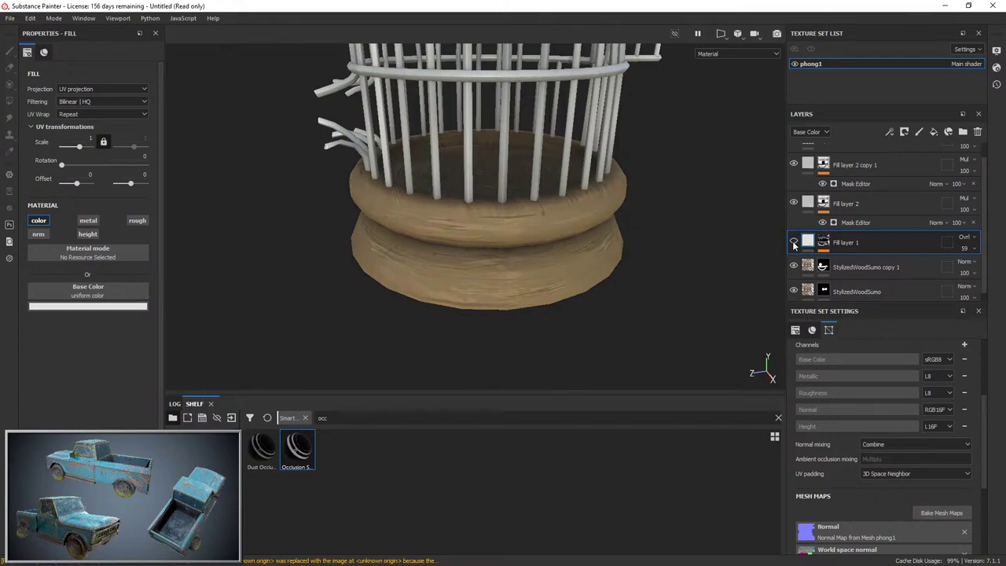
left_click(794, 241)
left_click_drag(542, 224, 482, 211, "alt")
scroll(583, 280, "up", 1)
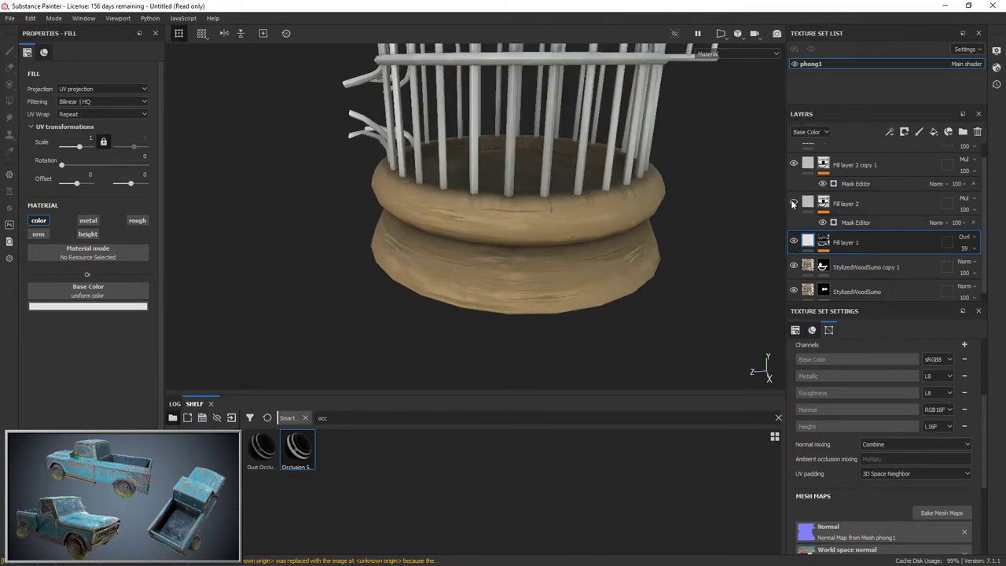
left_click(793, 202)
left_click(793, 202)
Adjust the duplicated occlusion layer's Mask Editor to Global Balance 0.46 and Global Contrast 0.87.
middle_click_drag(633, 196, 629, 230, "alt")
left_click(844, 184)
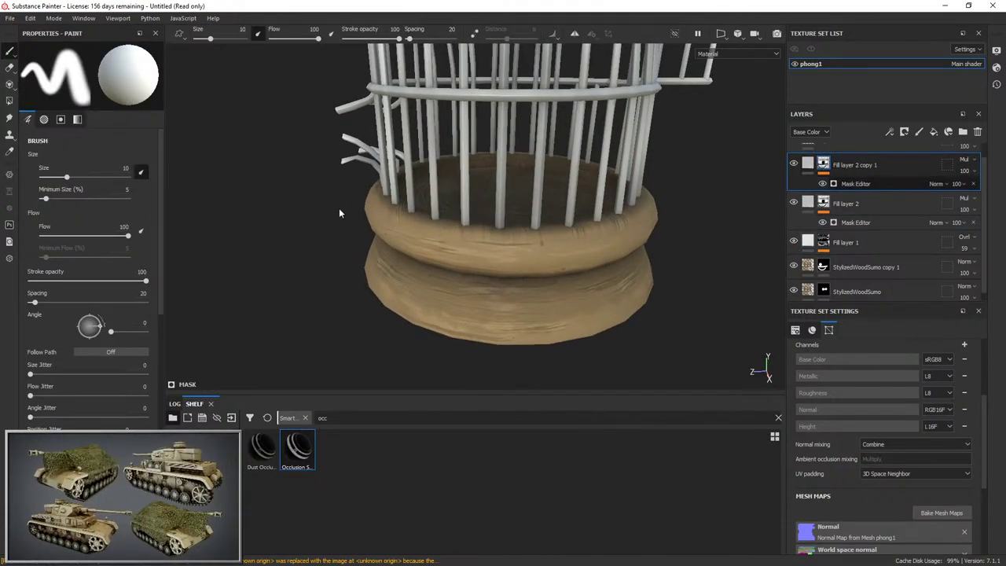
mouse_move(94, 179)
left_mouse_down()
mouse_move(144, 183)
mouse_move(126, 159)
mouse_move(78, 160)
mouse_move(87, 168)
left_mouse_up()
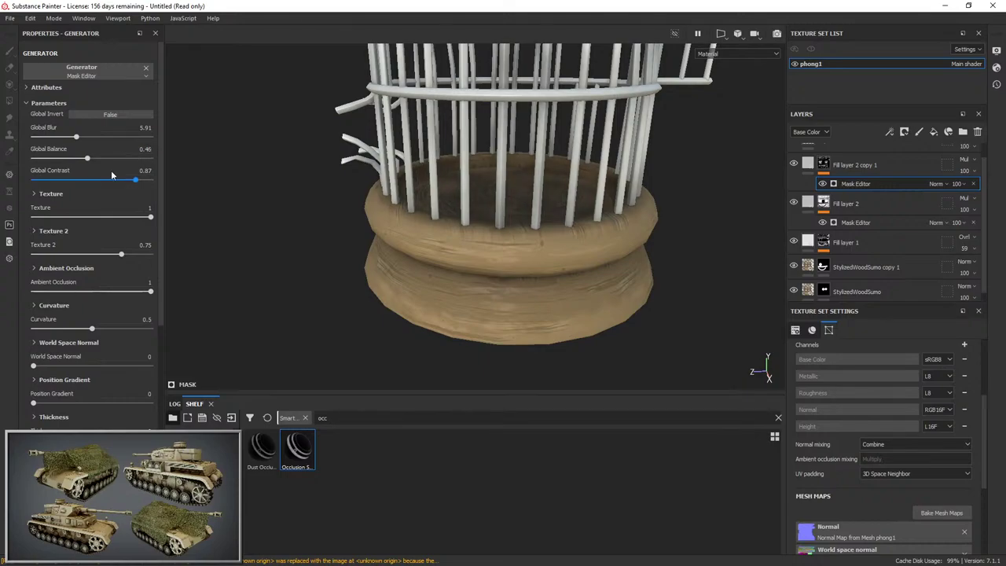
middle_click_drag(500, 193, 503, 257, "alt")
scroll(503, 257, "down", 1)
scroll(868, 201, "up", 1)
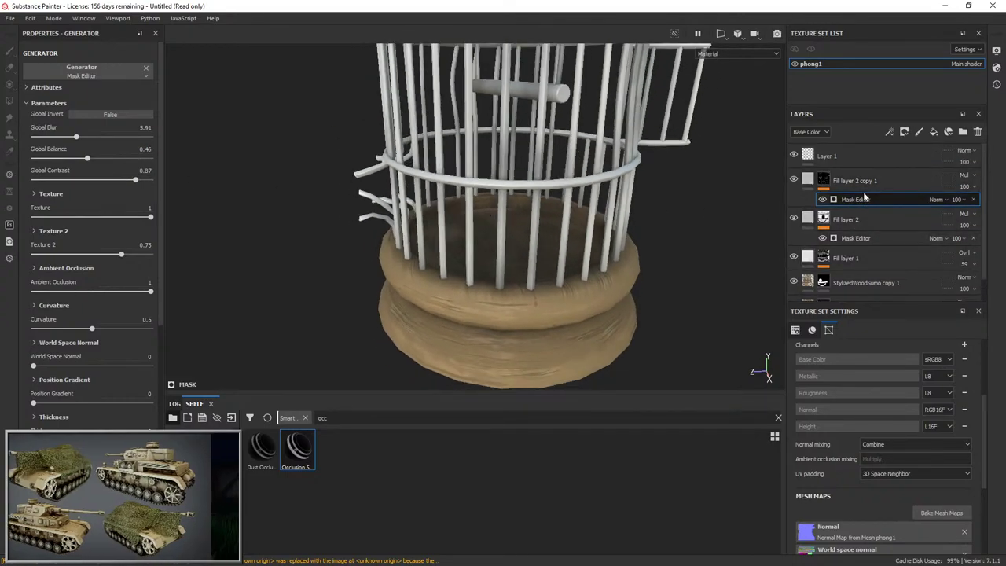
Create a folder above the duplicated occlusion layer and give it a black mask.
left_click(896, 184)
left_click(963, 132)
right_click(871, 177)
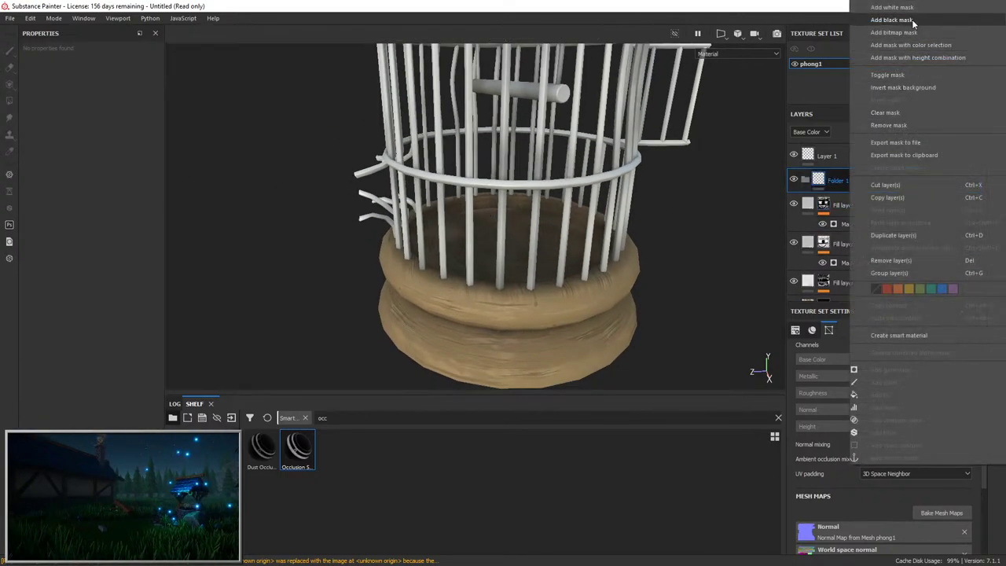
left_click(913, 21)
Move the two occlusion layers, the edge fill layer and both wood layers into the folder.
left_click(858, 201)
scroll(859, 206, "down", 2)
left_click(857, 283, "shift")
scroll(864, 203, "up", 2)
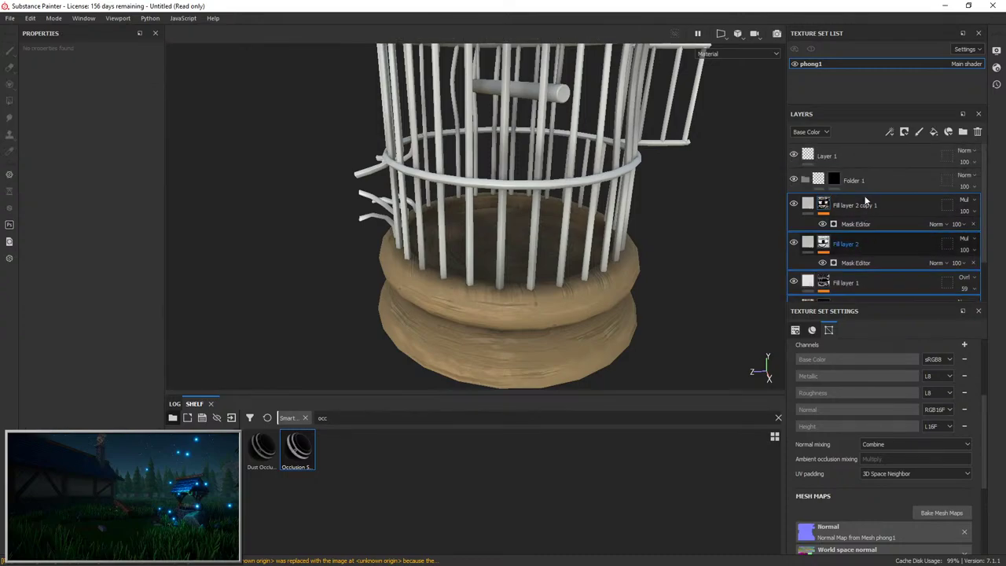
scroll(857, 188, "down", 2)
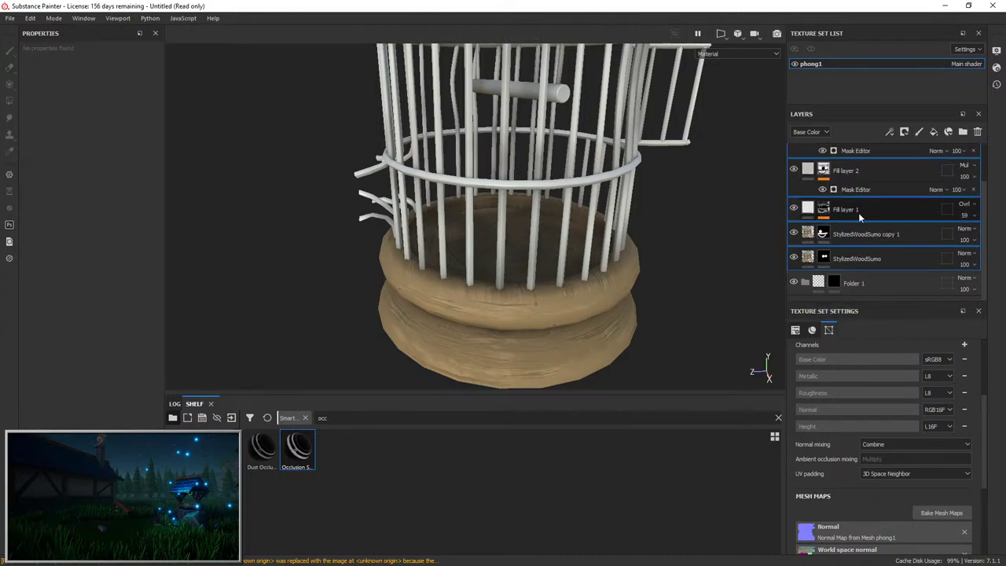
left_click_drag(857, 243, 856, 283)
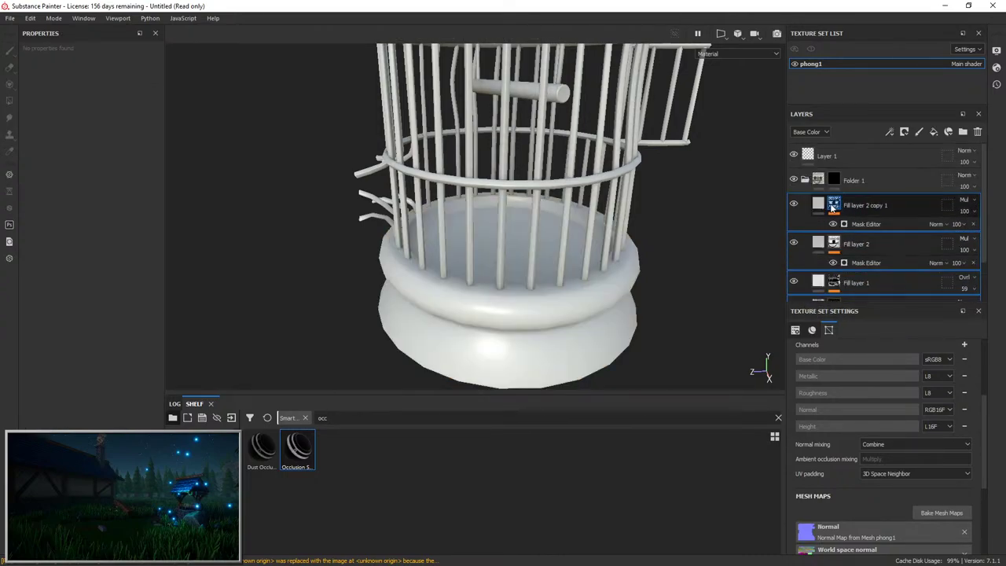
Reveal the two wooden base parts in the folder's black mask using Polygon Fill, and check the whole cage.
left_click(834, 182)
key("4")
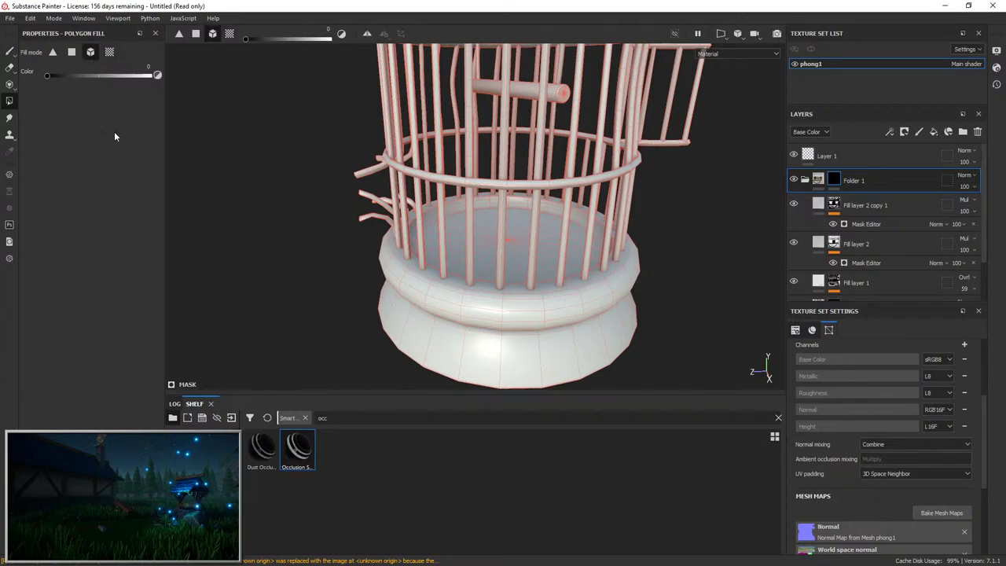
left_click(507, 366)
key("1")
key("4")
left_click(505, 323)
key("1")
left_click_drag(505, 323, 551, 259, "alt")
right_click_drag(550, 259, 573, 185, "alt")
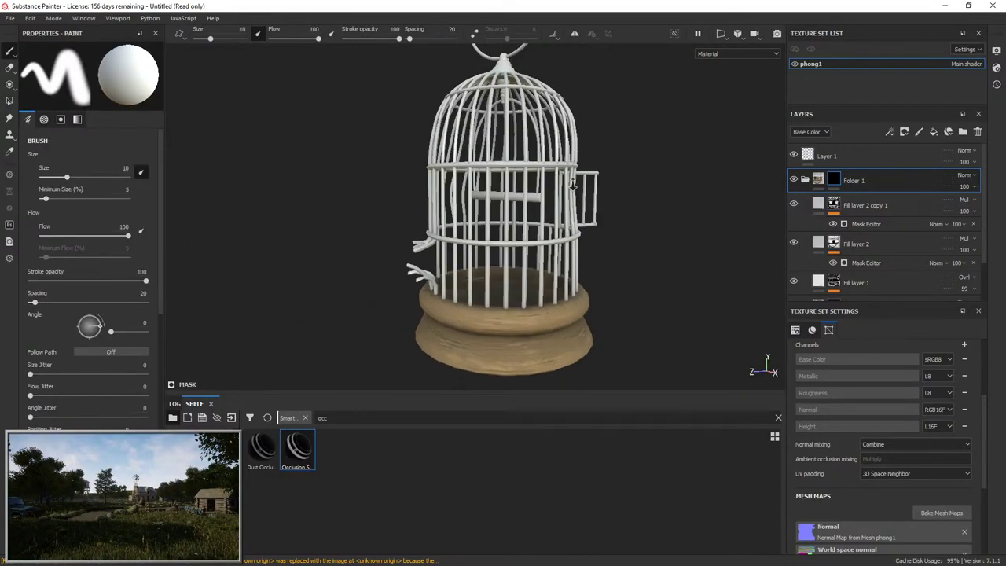
Set the duplicated occlusion layer's Mask Editor Global Balance to 0.77 for stronger shading around the wooden base.
left_click_drag(572, 185, 591, 206, "alt")
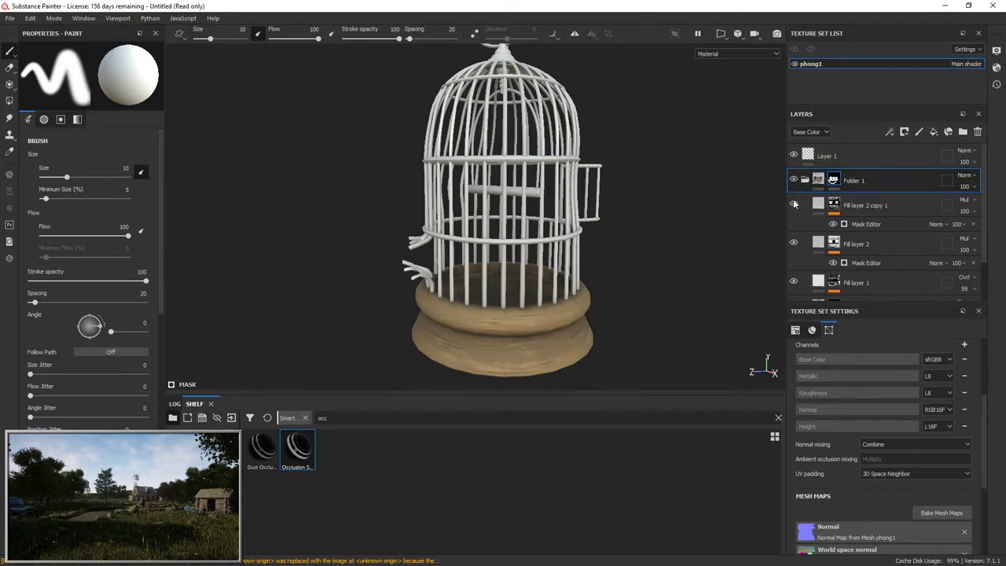
left_click(868, 224)
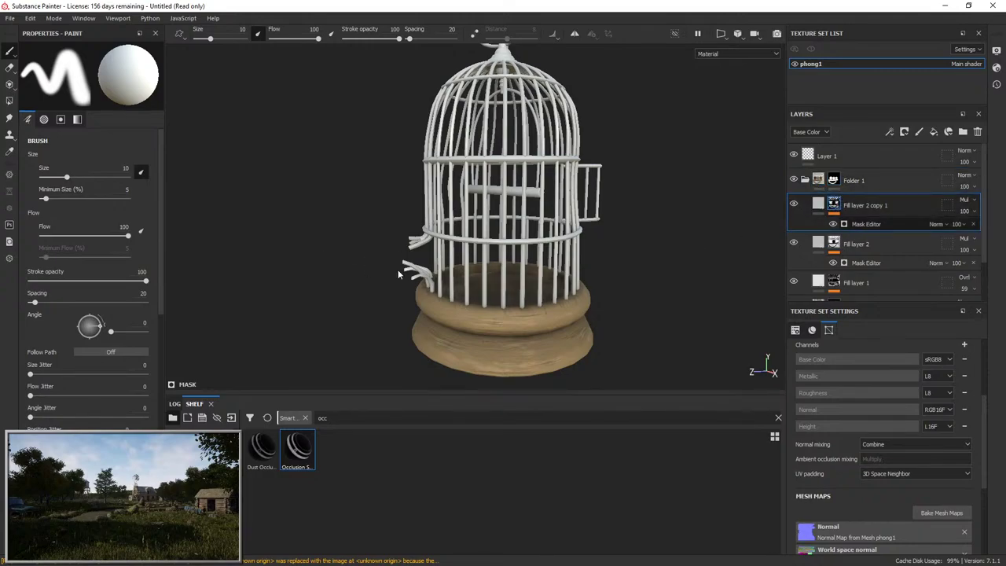
left_click_drag(507, 256, 495, 314, "alt")
right_click_drag(495, 314, 464, 373, "alt")
middle_click_drag(464, 373, 557, 292, "alt")
left_click_drag(557, 292, 548, 206, "alt")
mouse_move(84, 157)
left_mouse_down()
mouse_move(41, 157)
mouse_move(124, 158)
left_mouse_up()
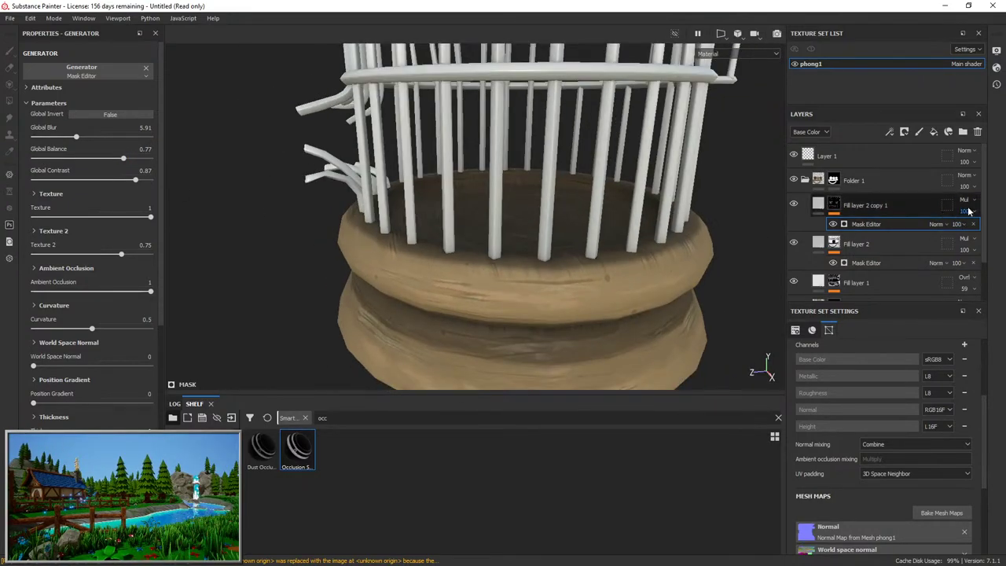
Lower the opacity of the duplicated occlusion layer to 42 and the original to 58, and compare the base with each hidden.
left_click_drag(976, 229, 863, 253)
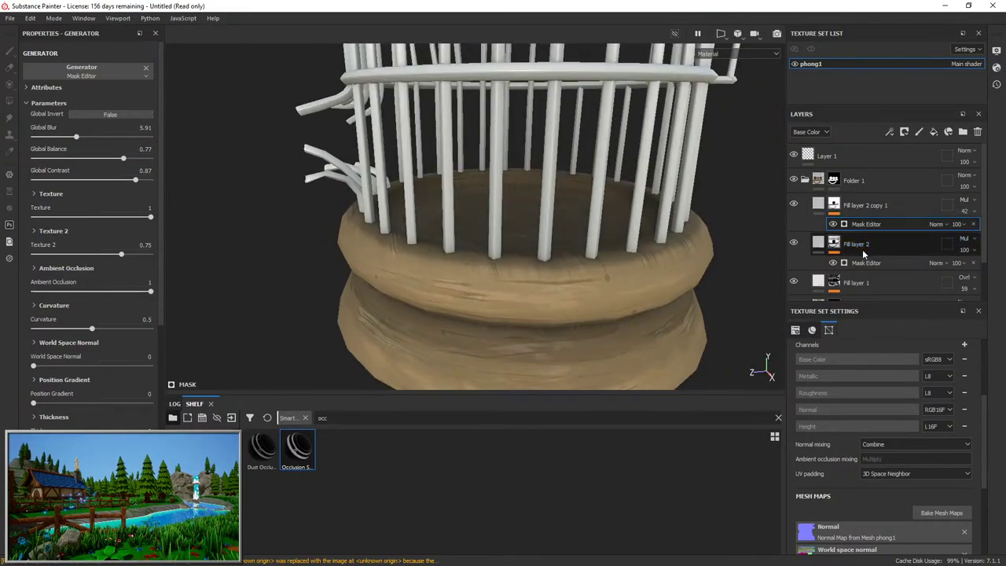
left_click_drag(969, 254, 888, 249)
left_click_drag(889, 248, 808, 234)
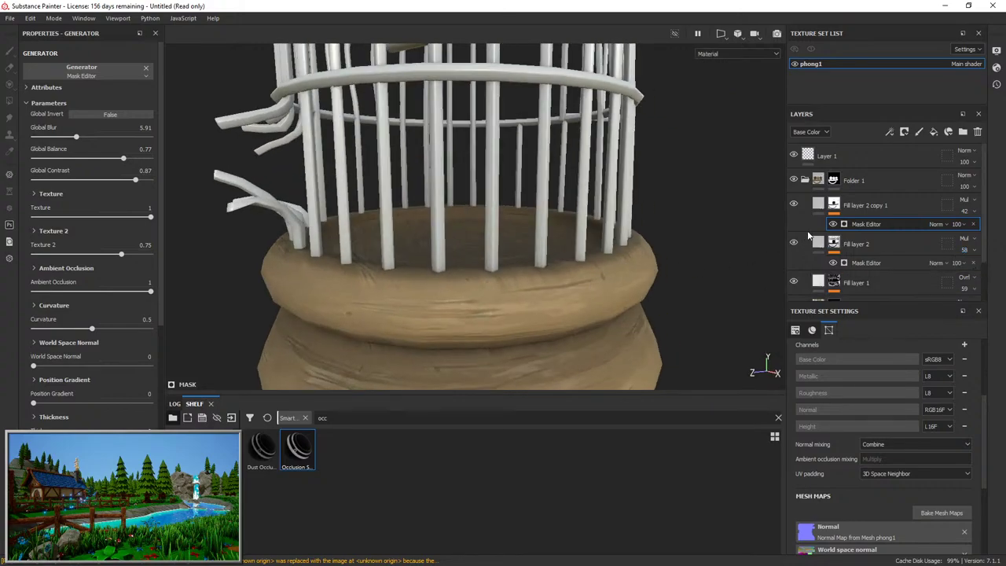
left_click(792, 244)
left_click(792, 244)
left_click(794, 204)
left_click(794, 203)
Raise the Global Contrast of the duplicated occlusion layer's Mask Editor to 0.94 and check the base.
left_click_drag(566, 224, 617, 236, "alt")
left_click_drag(140, 179, 141, 180)
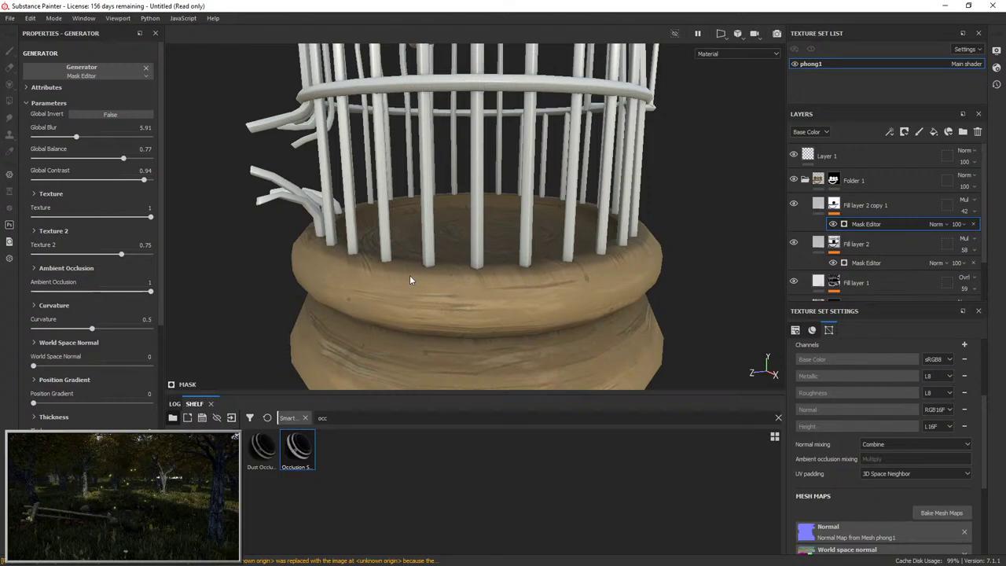
right_click_drag(532, 250, 557, 196, "alt")
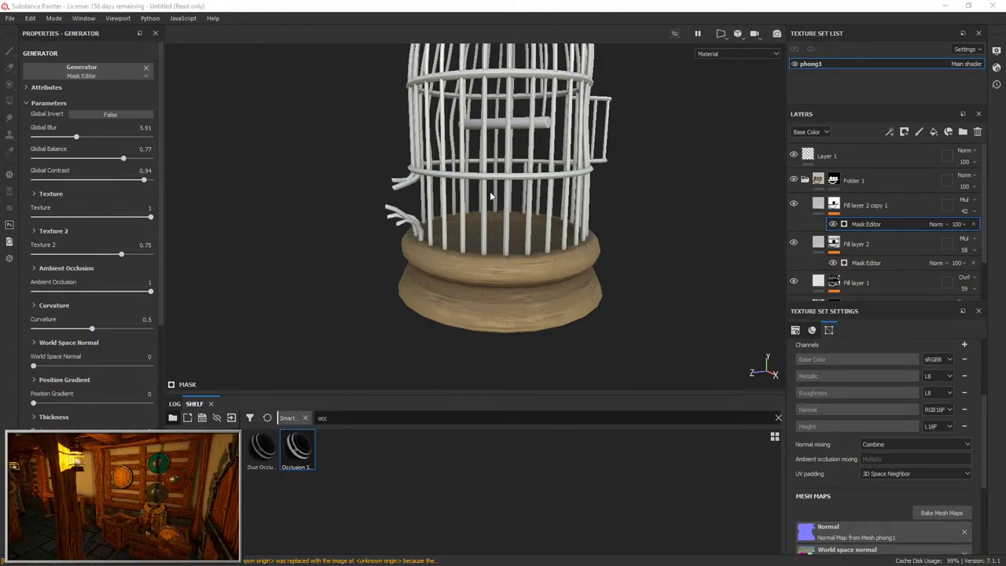
left_click_drag(550, 203, 562, 177, "alt")
Try turning off the color channel on both StylizedWoodSumo layers.
scroll(896, 220, "down", 3)
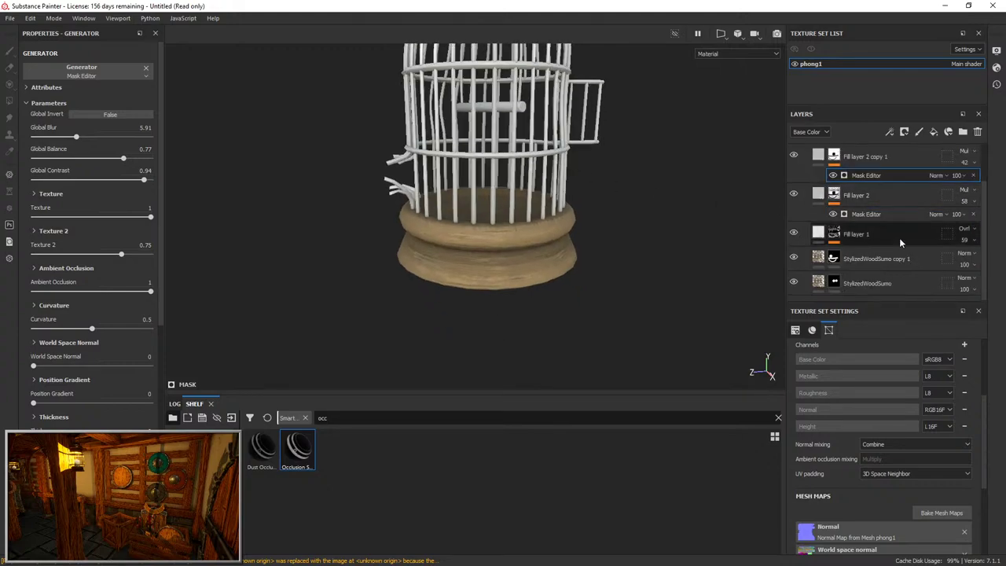
left_click(795, 258)
left_click(794, 258)
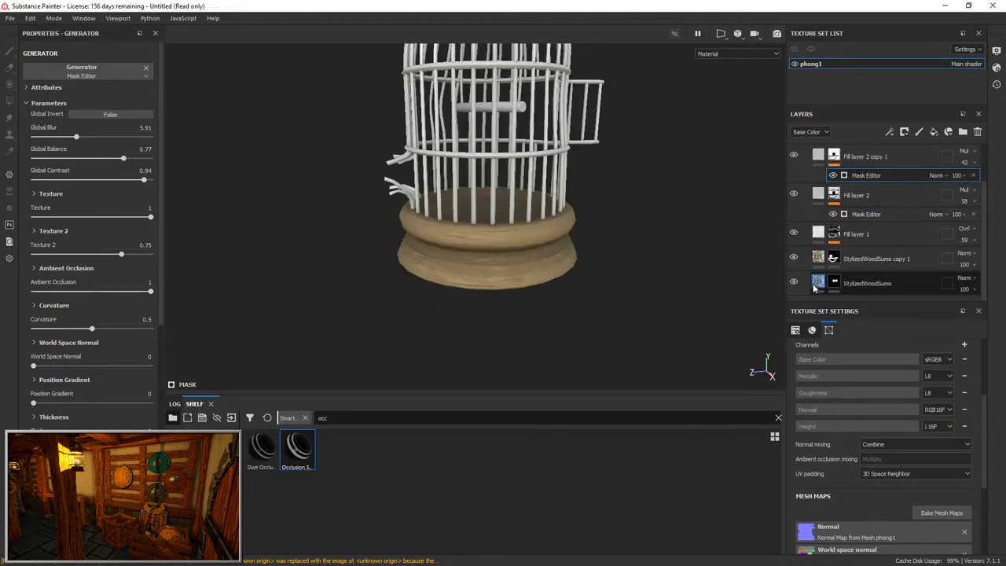
left_click(822, 262)
left_click(36, 234)
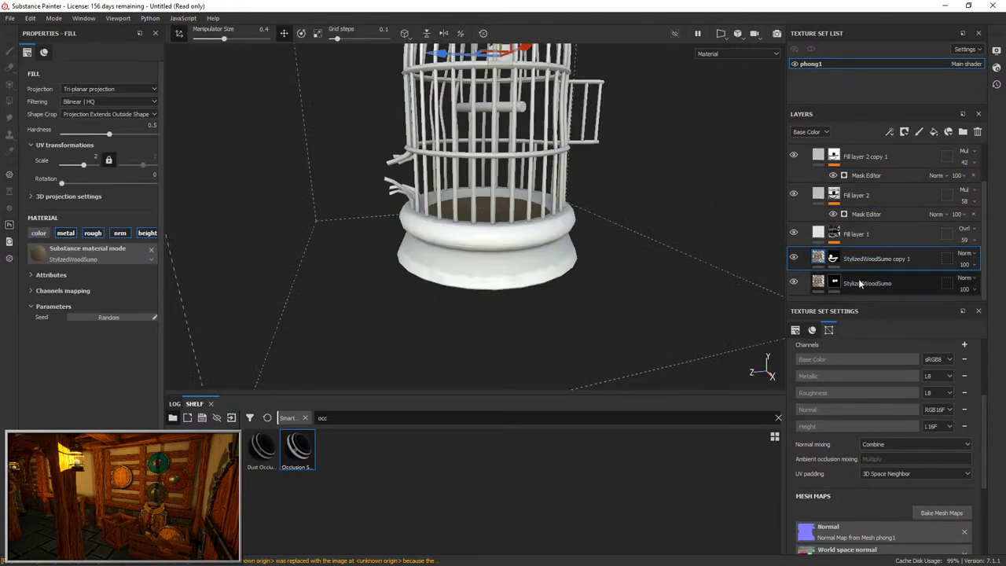
left_click(825, 286)
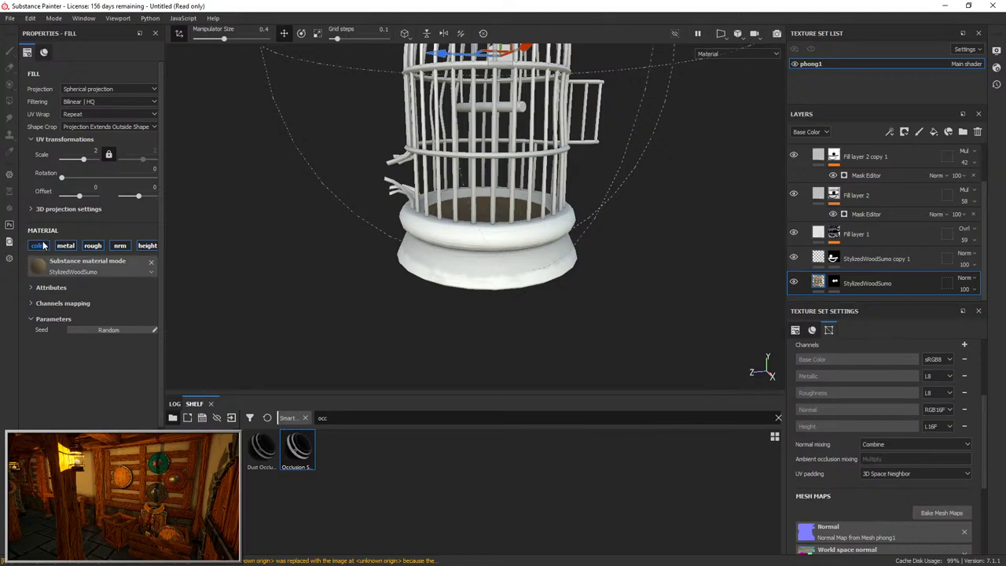
left_click(39, 245)
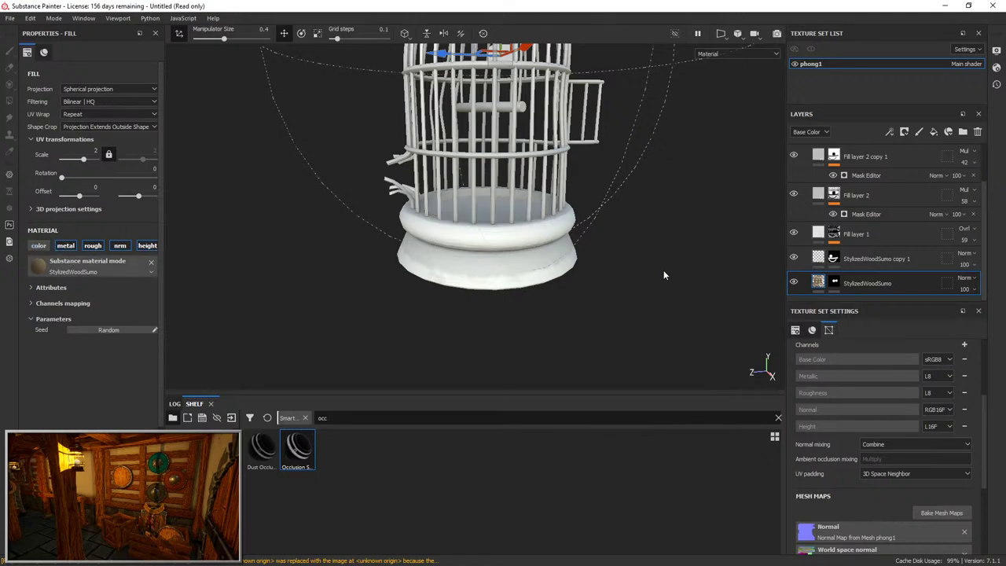
left_click(37, 245)
left_click(872, 260)
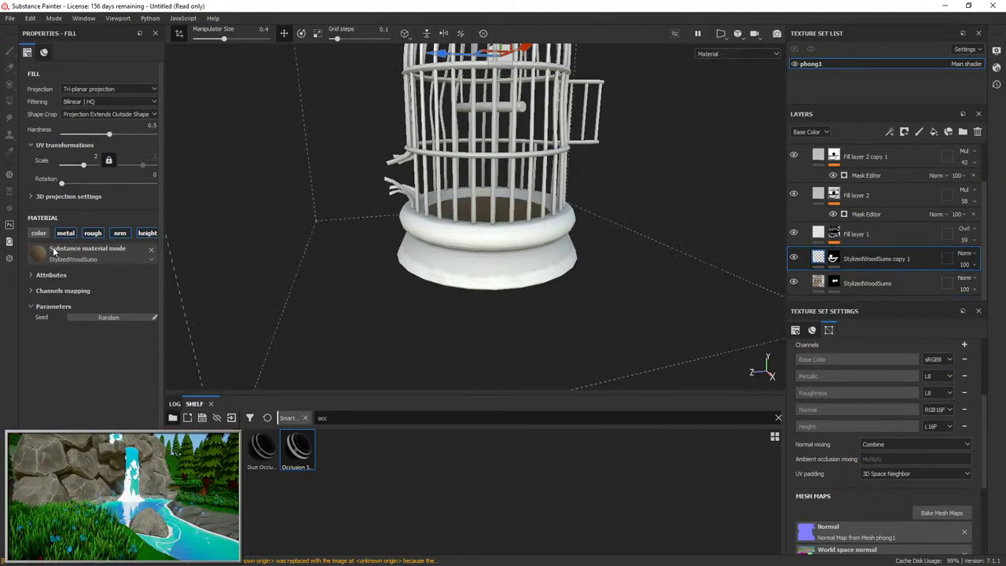
Add a fill layer above StylizedWoodSumo copy 1 with Multiply blending and only its color channel enabled.
left_click(933, 132)
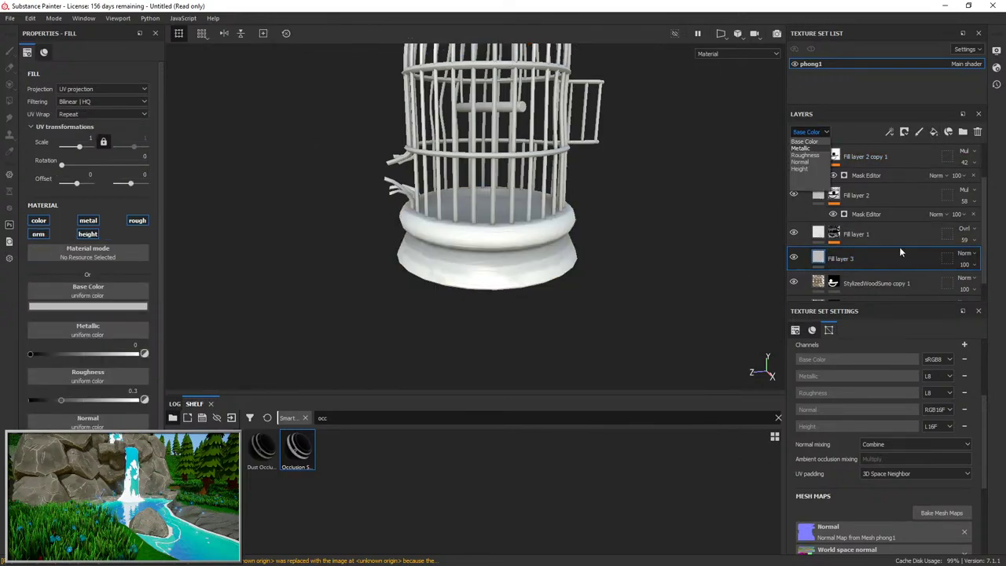
left_click(970, 257)
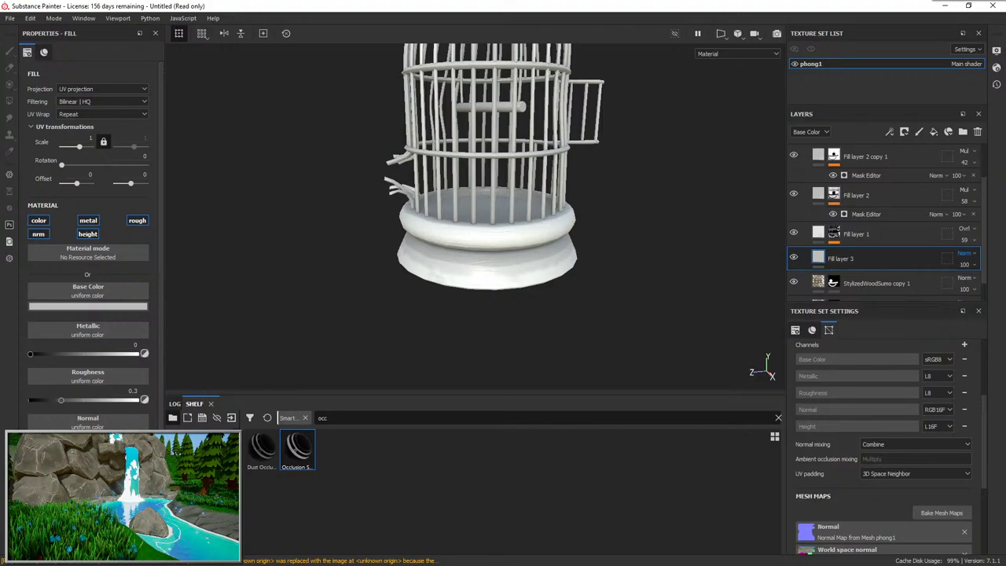
left_click(940, 222)
left_click(92, 223)
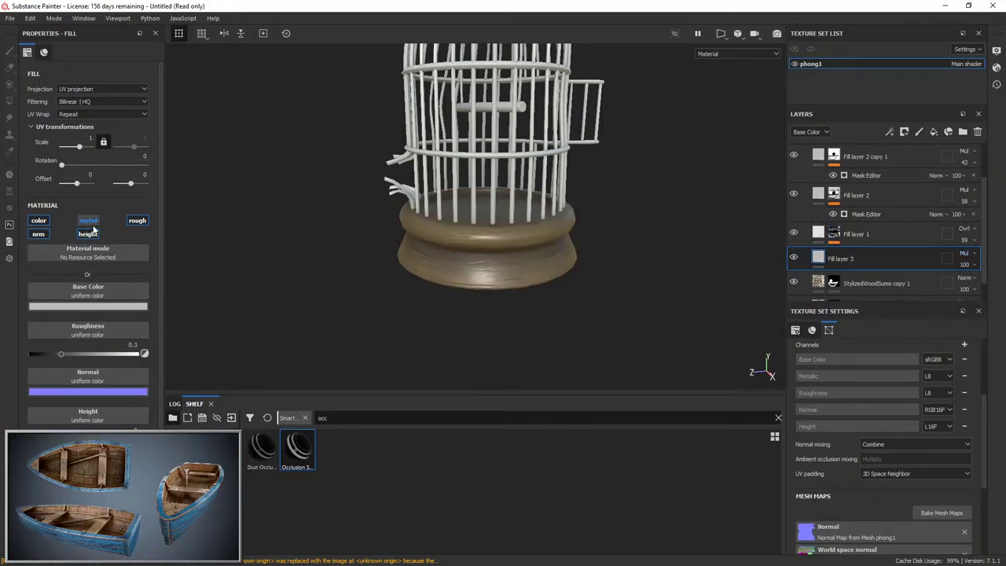
left_click(38, 234)
left_click(88, 234)
left_click(137, 220)
Set the new fill layer's base color to a light yellow-orange to tint the wooden base.
left_click(88, 306)
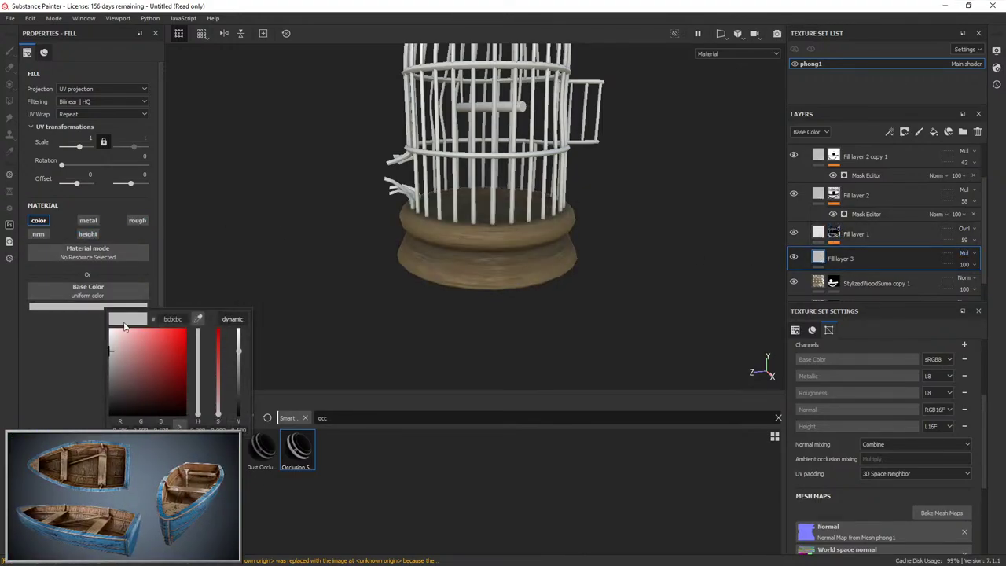
left_click(159, 360)
left_click_drag(159, 360, 157, 324)
left_click_drag(197, 415, 199, 405)
left_click_drag(511, 240, 541, 231, "alt")
scroll(540, 231, "up", 1)
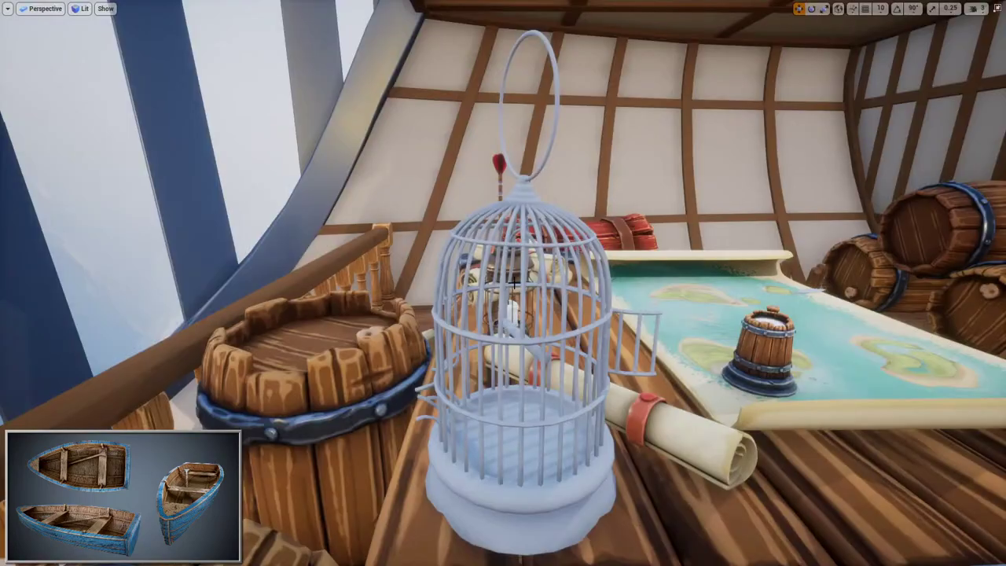
Compare the tinted base with the wooden props in the Unreal Engine scene.
right_click_drag(514, 285, 497, 267)
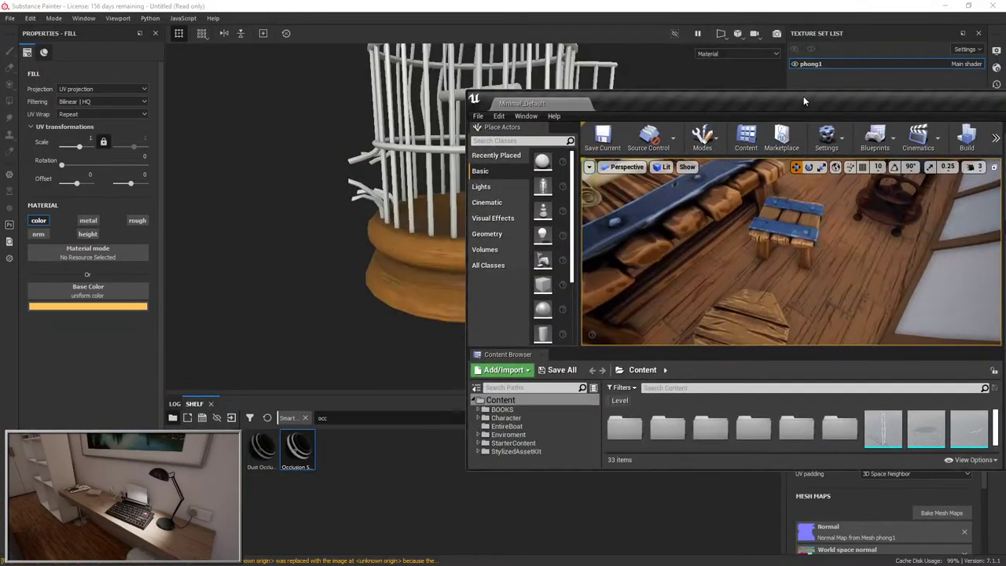
mouse_move(803, 96)
left_mouse_down()
mouse_move(835, 82)
mouse_move(483, 0)
mouse_move(141, 0)
left_mouse_up()
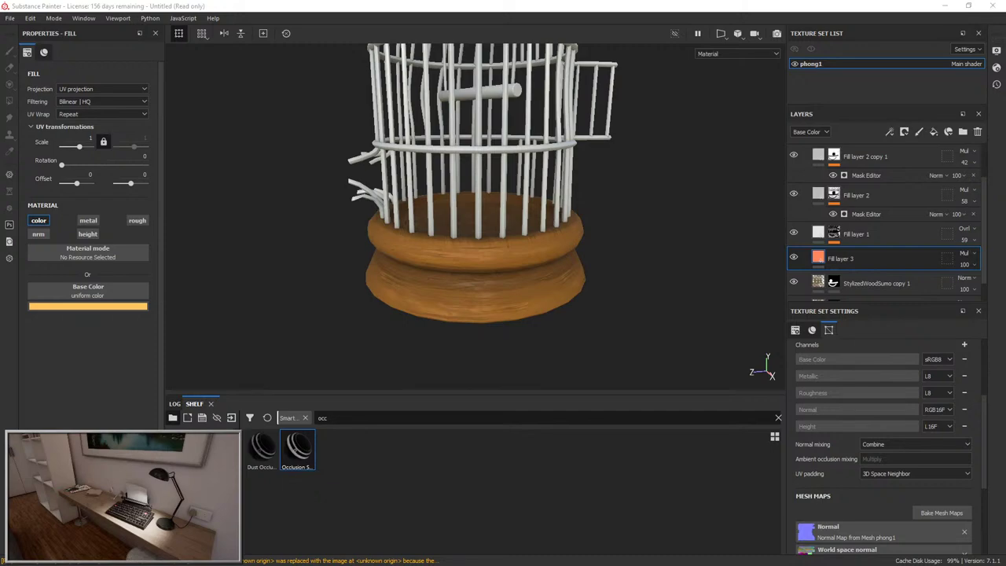
right_click(499, 269)
scroll(734, 236, "down", 1)
scroll(742, 199, "up", 2)
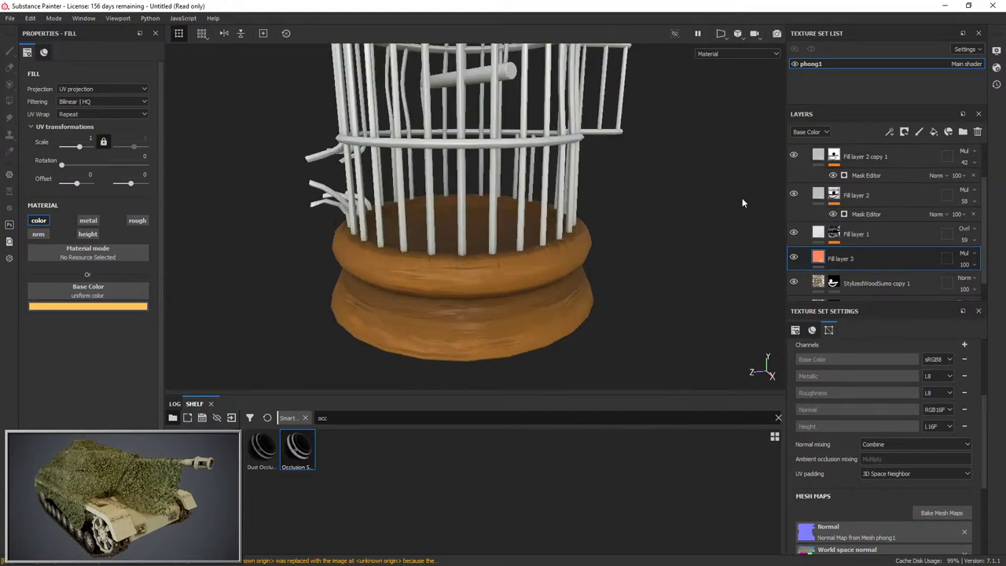
Cycle through blending modes for the yellow-orange fill layer and choose Overlay.
scroll(961, 257, "down", 4)
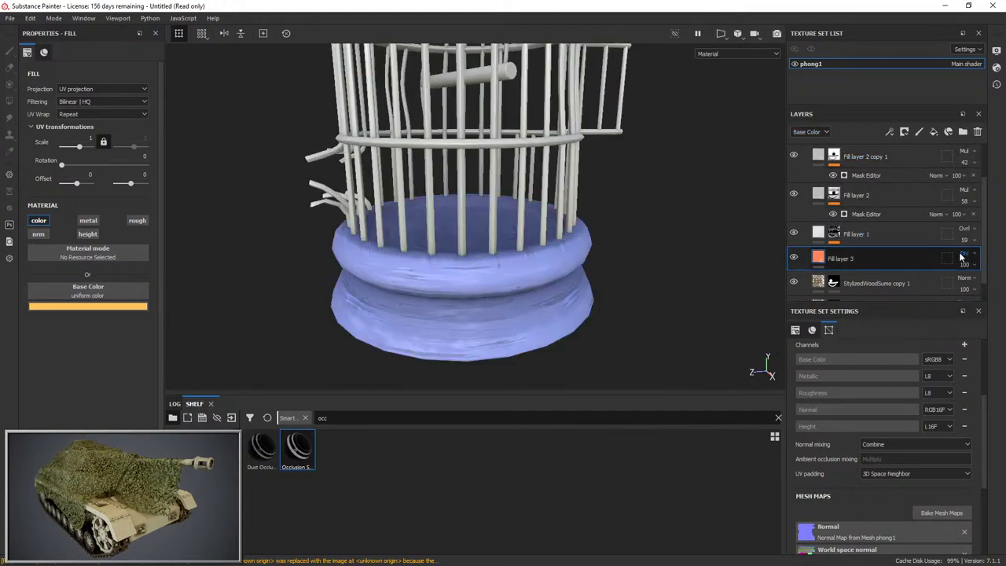
scroll(961, 257, "up", 1)
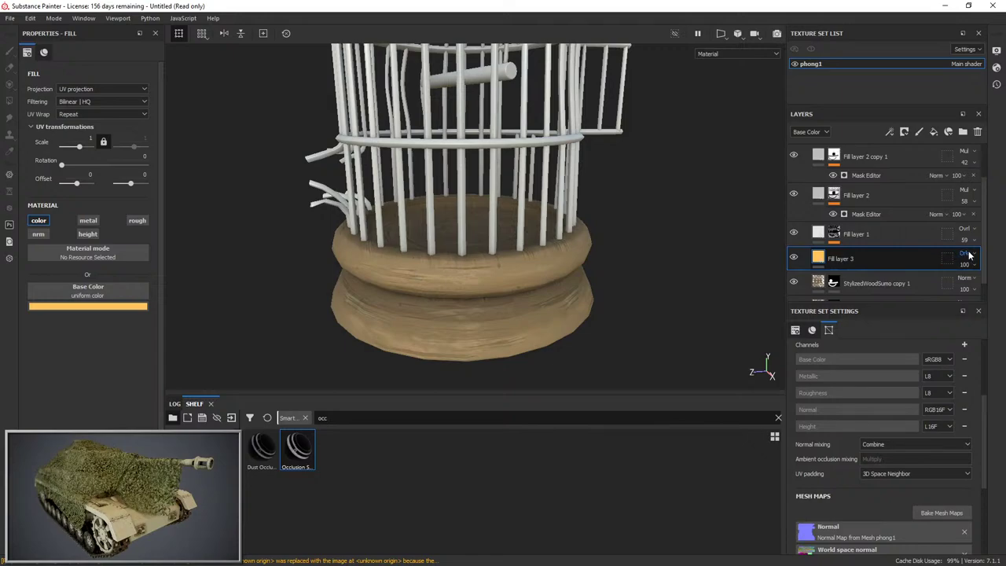
scroll(970, 256, "down", 1)
scroll(970, 255, "up", 1)
scroll(967, 263, "down", 1)
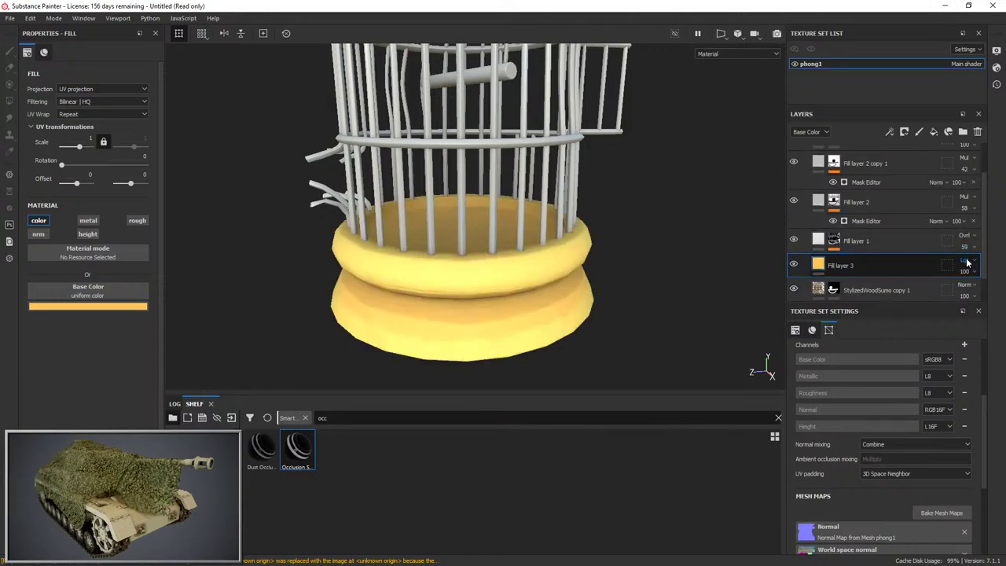
scroll(967, 262, "down", 1)
scroll(967, 262, "up", 1)
scroll(967, 262, "down", 2)
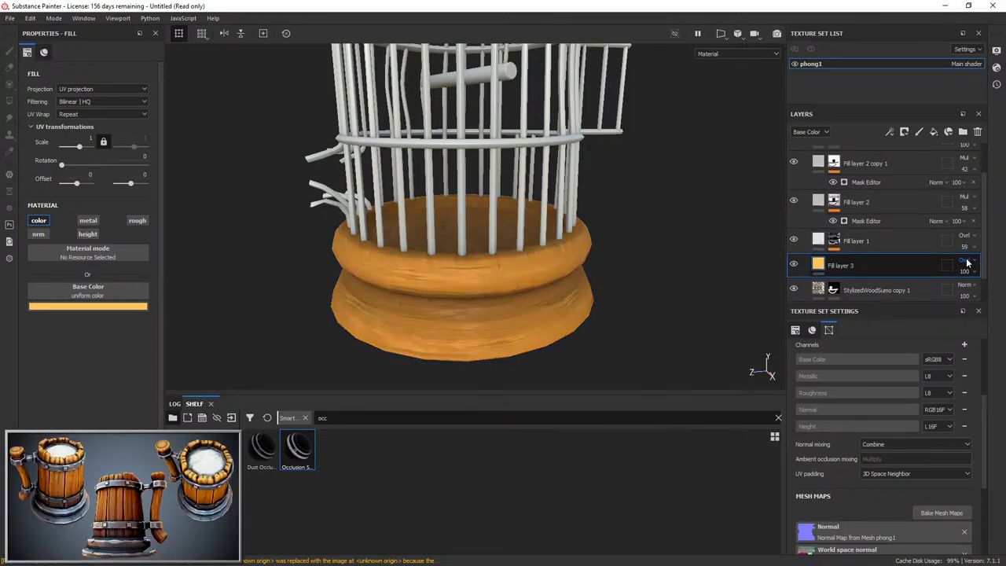
scroll(968, 263, "up", 1)
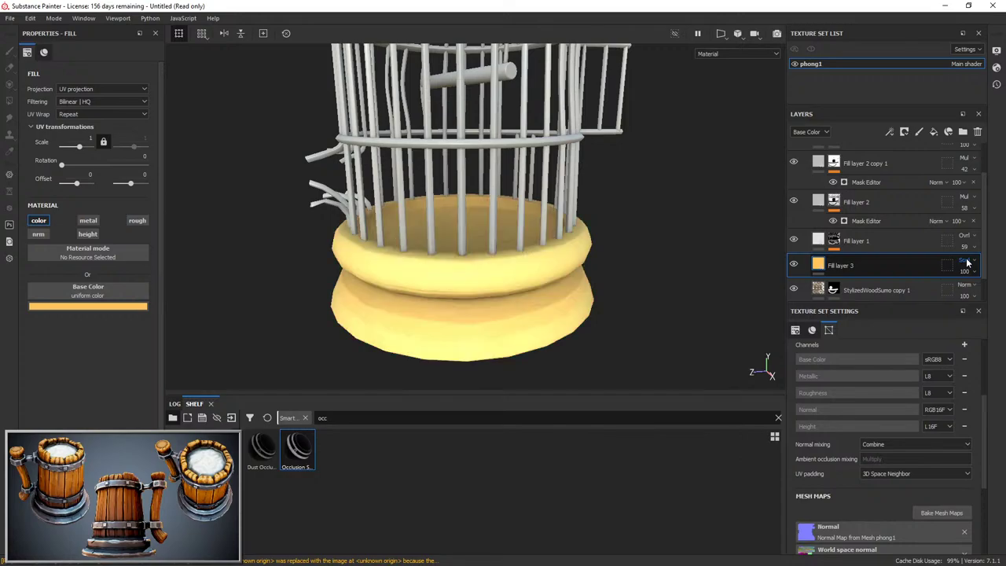
scroll(969, 263, "down", 1)
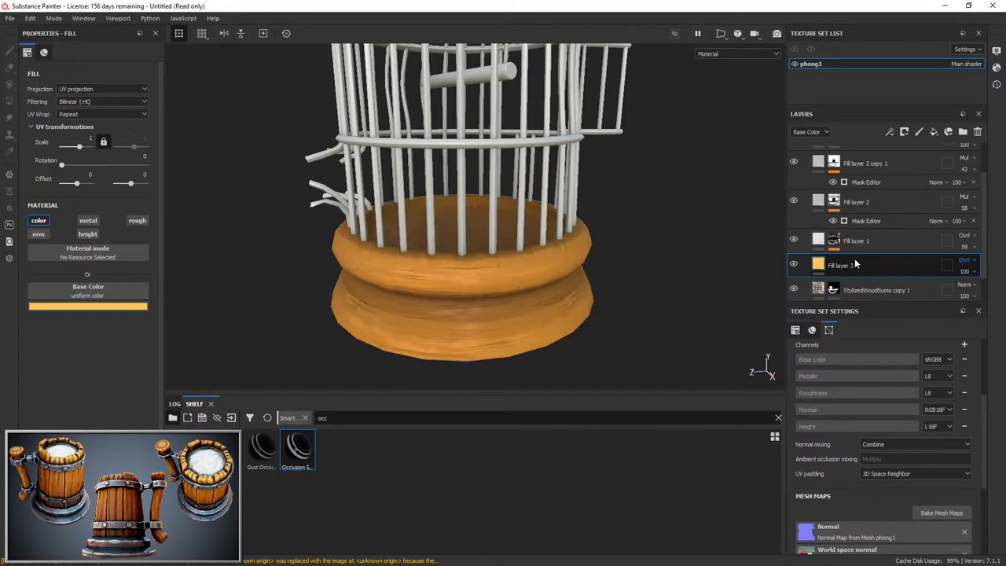
Soften the tint layer's base color to beige d0b98c and check the whole cage.
left_click(93, 309)
mouse_move(139, 353)
left_mouse_down()
mouse_move(168, 354)
mouse_move(161, 340)
mouse_move(122, 349)
left_mouse_up()
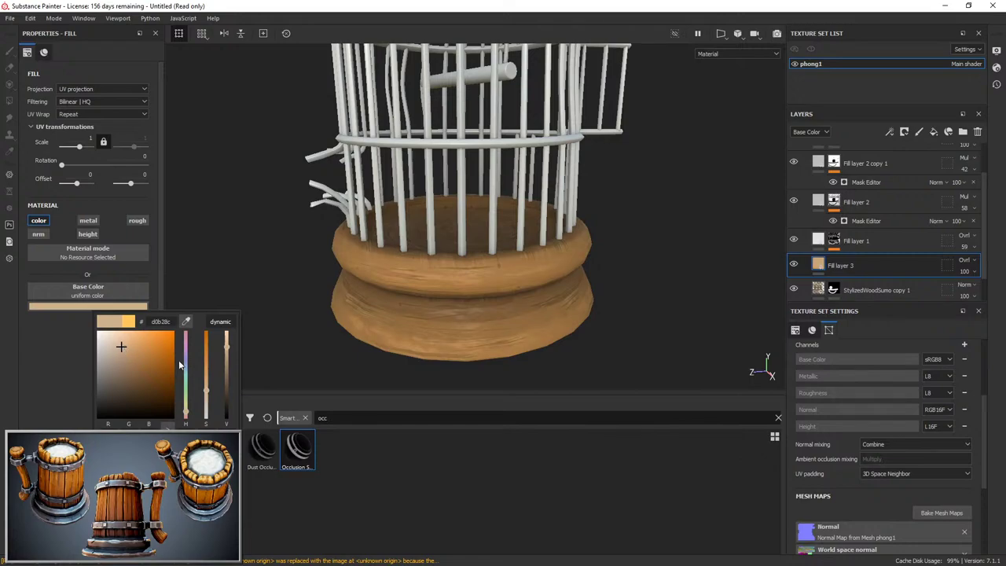
left_click_drag(184, 400, 185, 412)
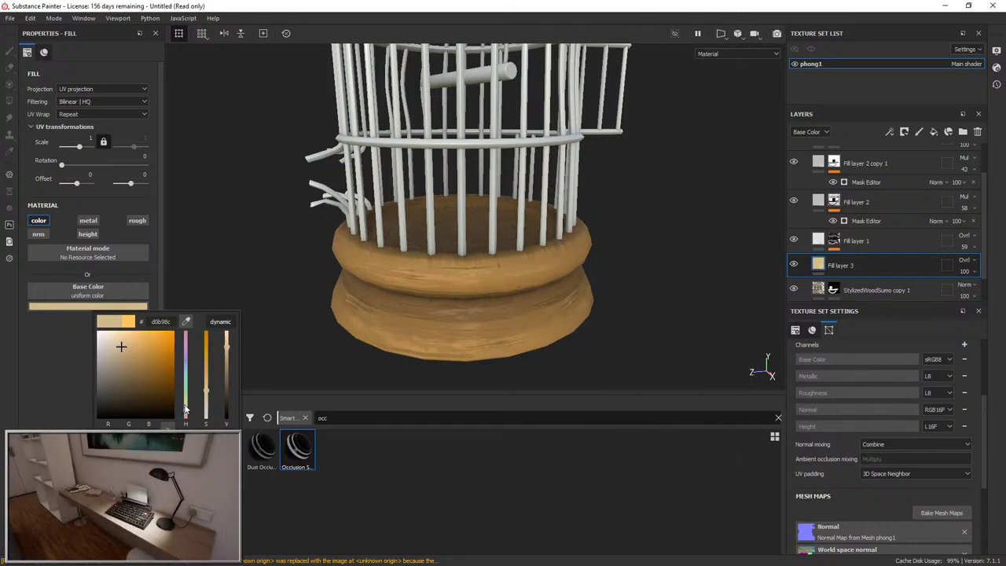
left_click(796, 266)
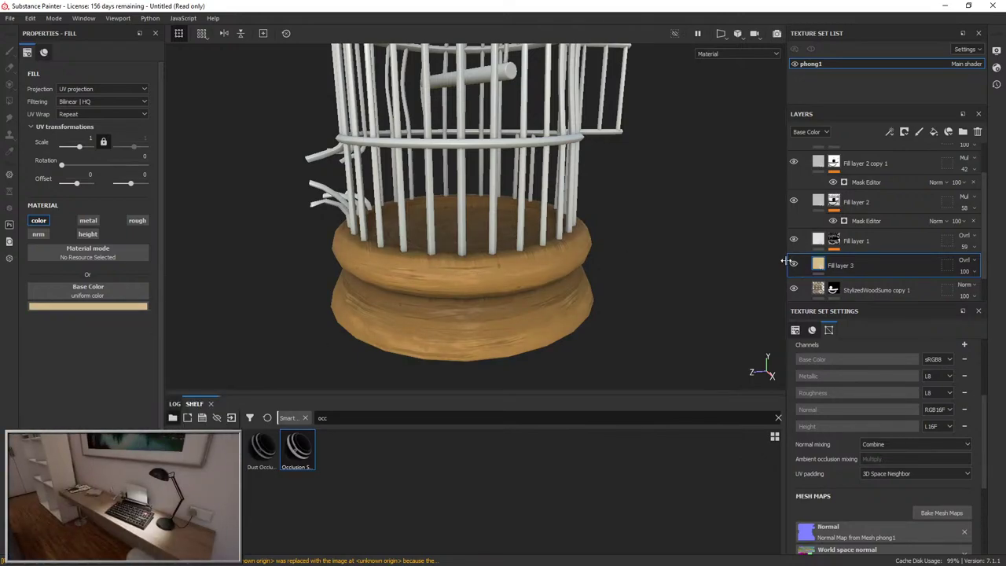
key("f")
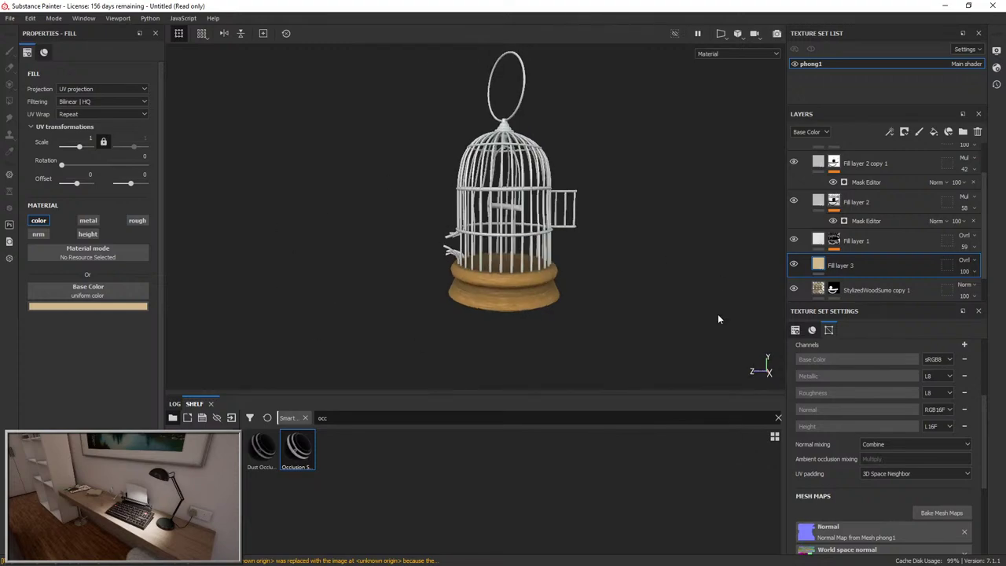
left_click_drag(496, 232, 518, 242, "alt")
middle_click_drag(519, 242, 584, 198, "alt")
scroll(497, 258, "up", 3)
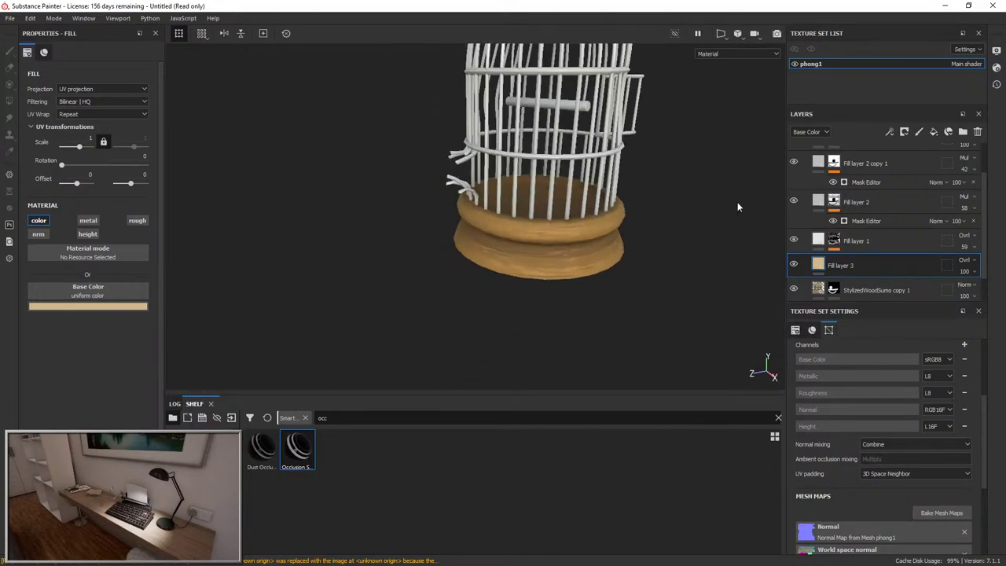
middle_click_drag(739, 207, 684, 265, "alt")
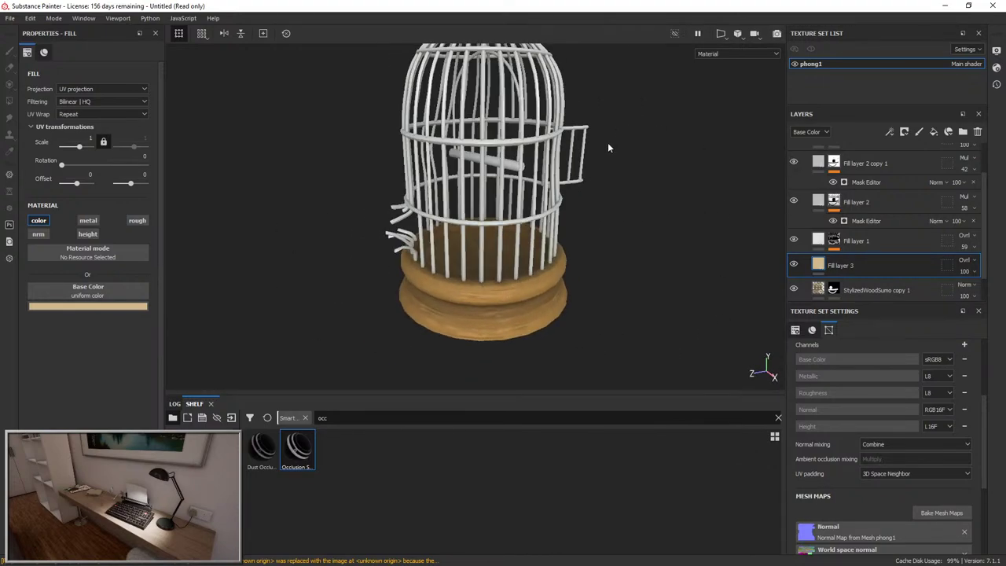
Add a fill layer at the top of Folder 1 with a black mask and a Position generator.
scroll(859, 201, "up", 2)
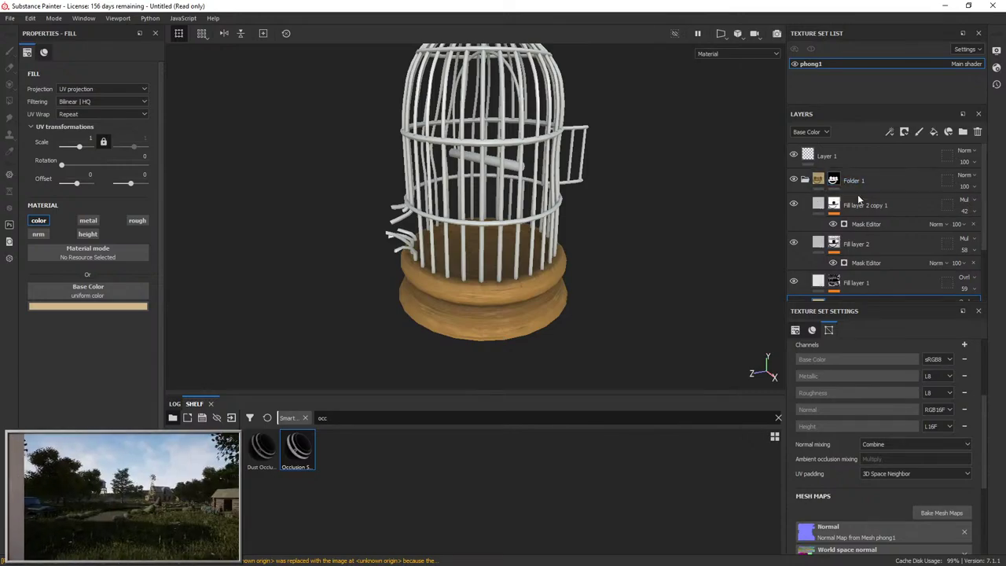
left_click(933, 132)
right_click(865, 205)
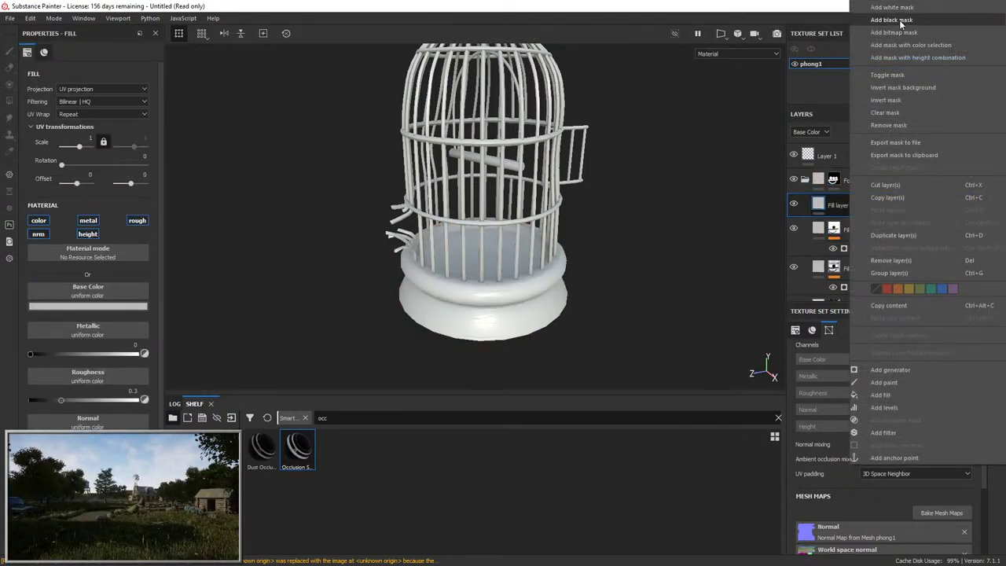
left_click(901, 21)
right_click(831, 204)
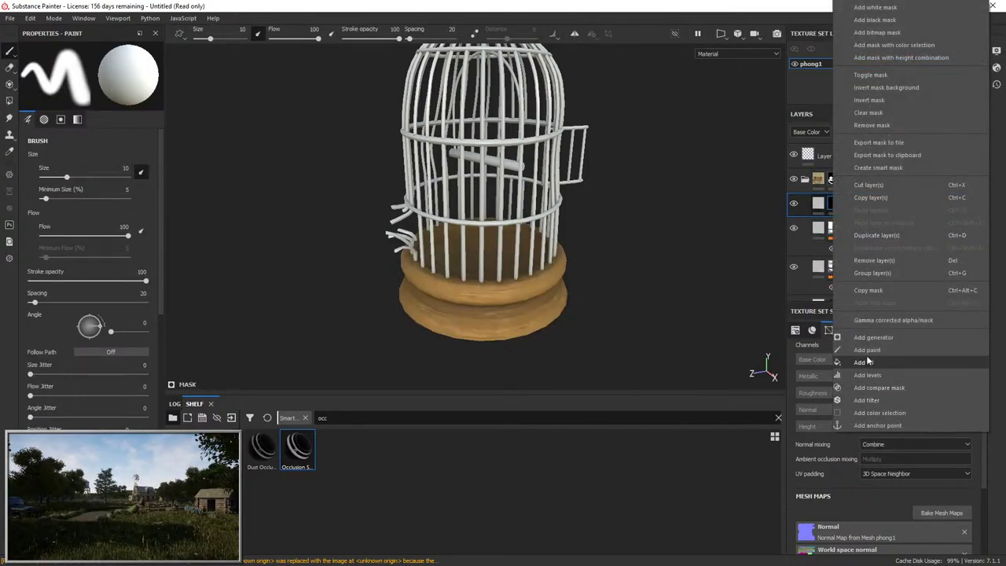
left_click(873, 337)
left_click(137, 75)
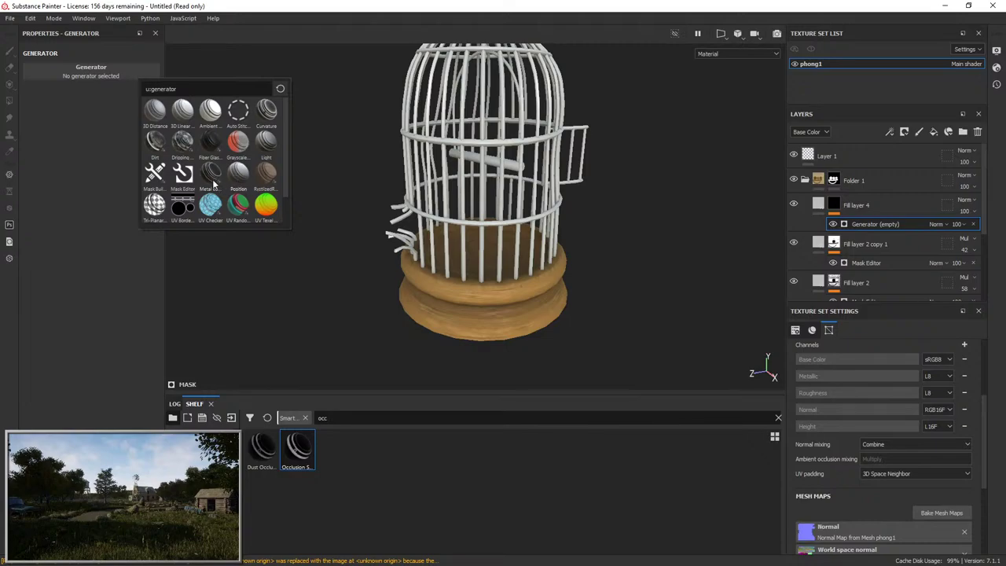
left_click(238, 173)
Set the Position generator's global balance to 0.85 and global contrast to 0.32 to concentrate the gradient on the base's upper part.
scroll(467, 229, "up", 3)
mouse_move(96, 158)
left_mouse_down()
mouse_move(47, 160)
mouse_move(96, 159)
left_mouse_up()
mouse_move(33, 180)
left_mouse_down()
mouse_move(125, 180)
mouse_move(145, 162)
mouse_move(71, 180)
mouse_move(137, 159)
left_mouse_up()
left_click(108, 180)
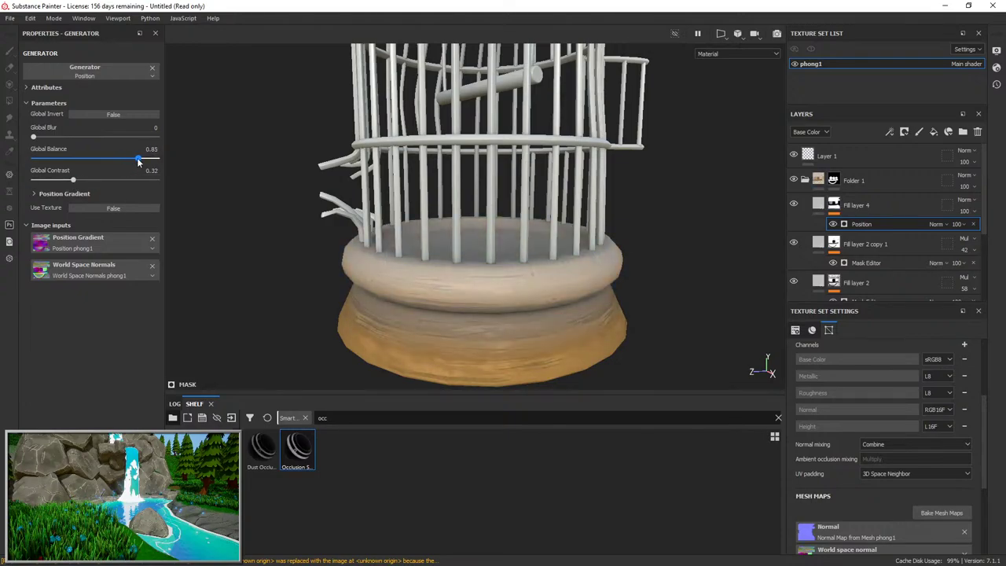
Set Fill layer 4's blending mode to Overlay and leave only its color channel active.
left_click(965, 200)
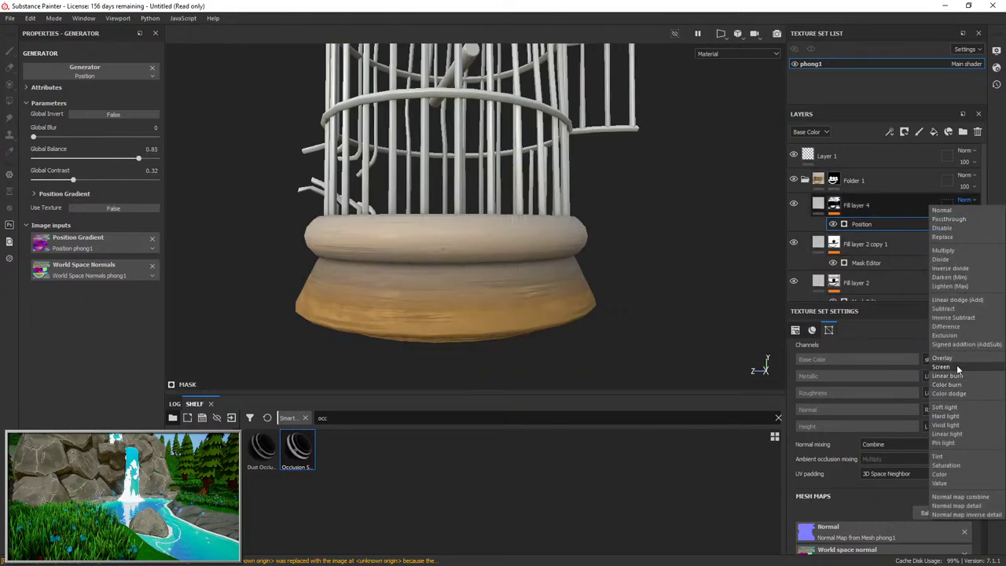
left_click(942, 358)
left_click(888, 206)
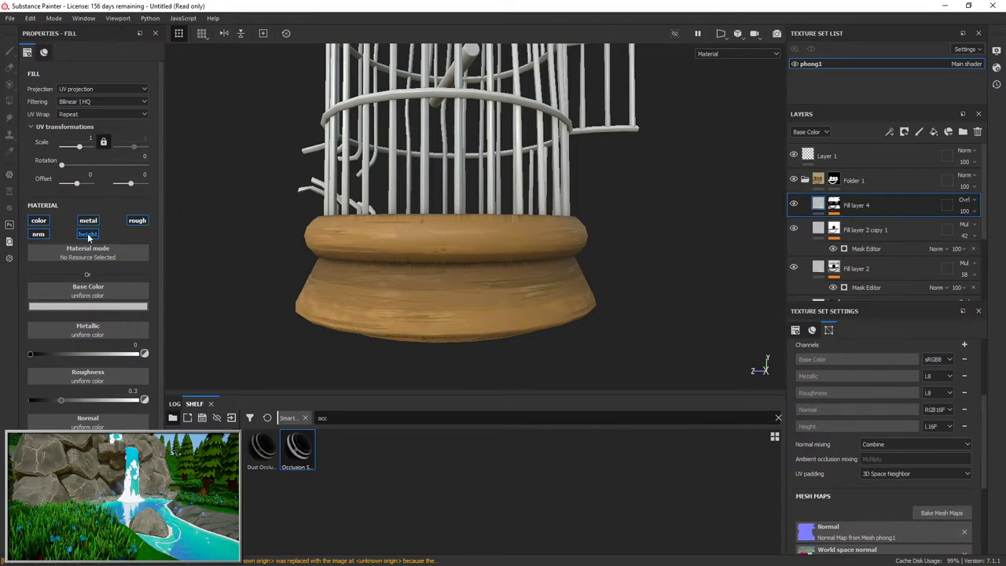
left_click(40, 234)
left_click(88, 221)
left_click(88, 234)
left_click(135, 221)
left_click_drag(409, 206, 739, 292, "alt")
Tint Fill layer 4's base color a pale yellow-orange.
left_click(126, 306)
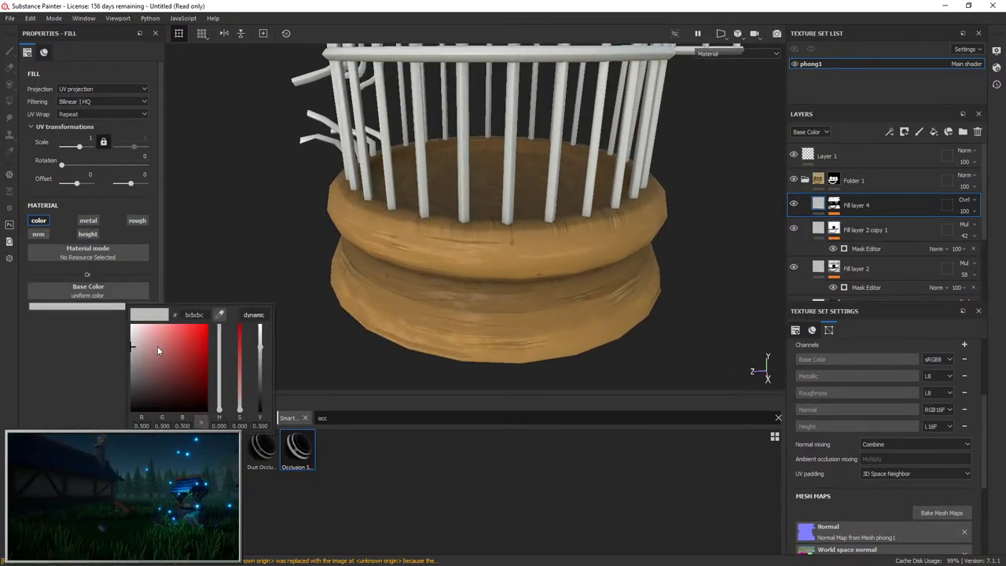
left_click(220, 402)
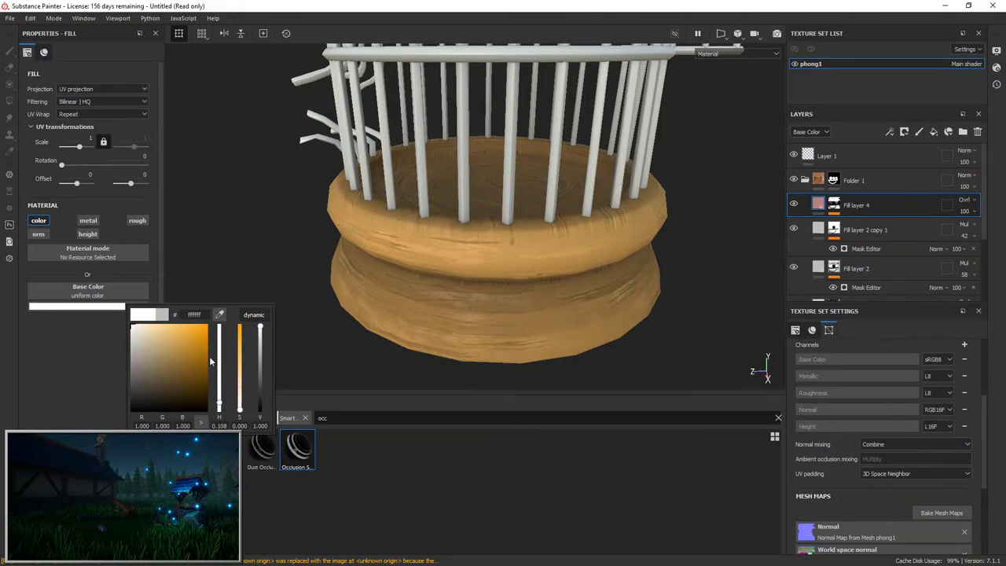
left_click_drag(219, 403, 223, 406)
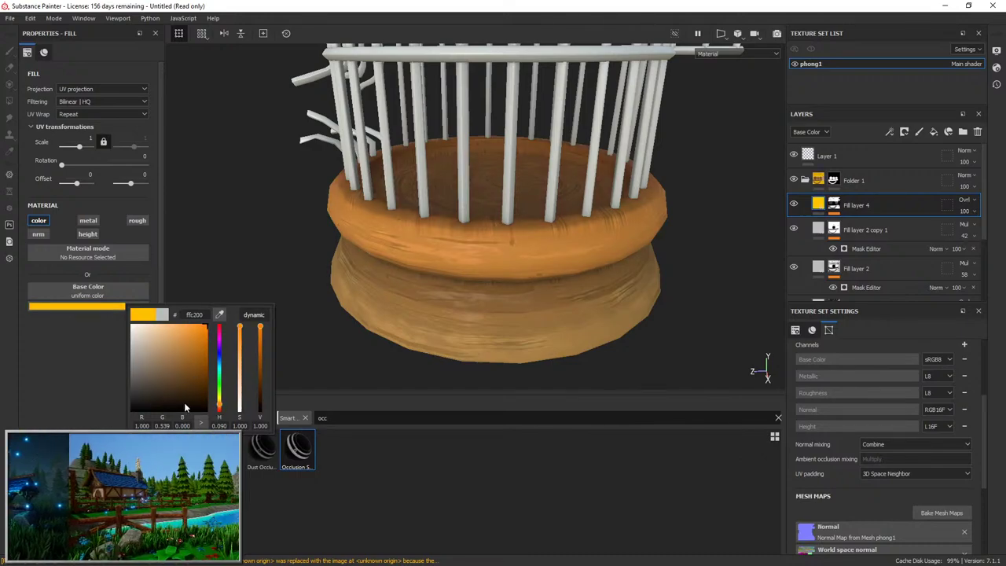
left_click_drag(178, 333, 155, 325)
Compare the base with and without Fill layer 4 and lower the layer's opacity to 48.
left_click(794, 203)
left_click(794, 204)
left_click(794, 204)
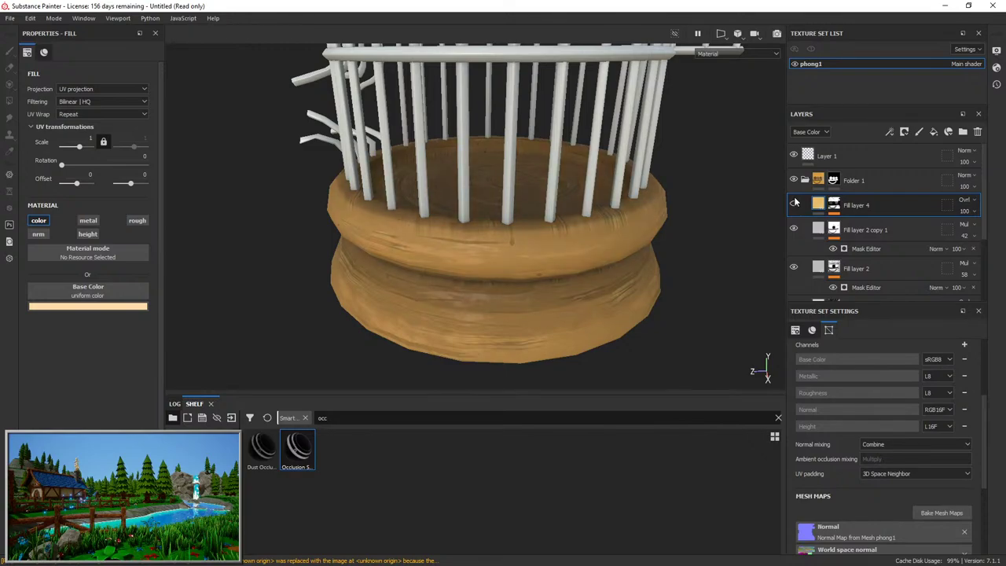
left_click(794, 204)
left_click_drag(1002, 229, 979, 231)
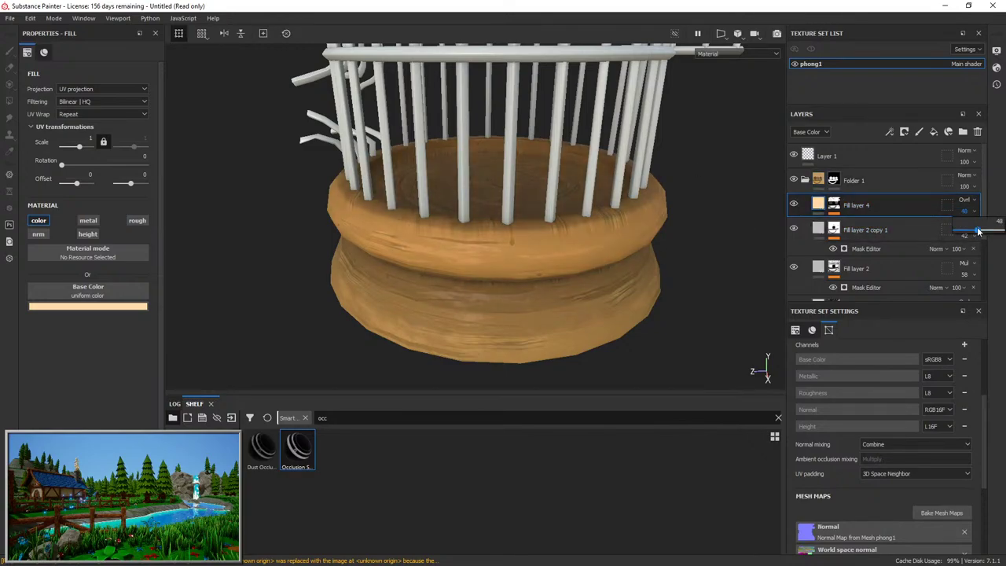
left_click_drag(609, 291, 616, 247, "alt")
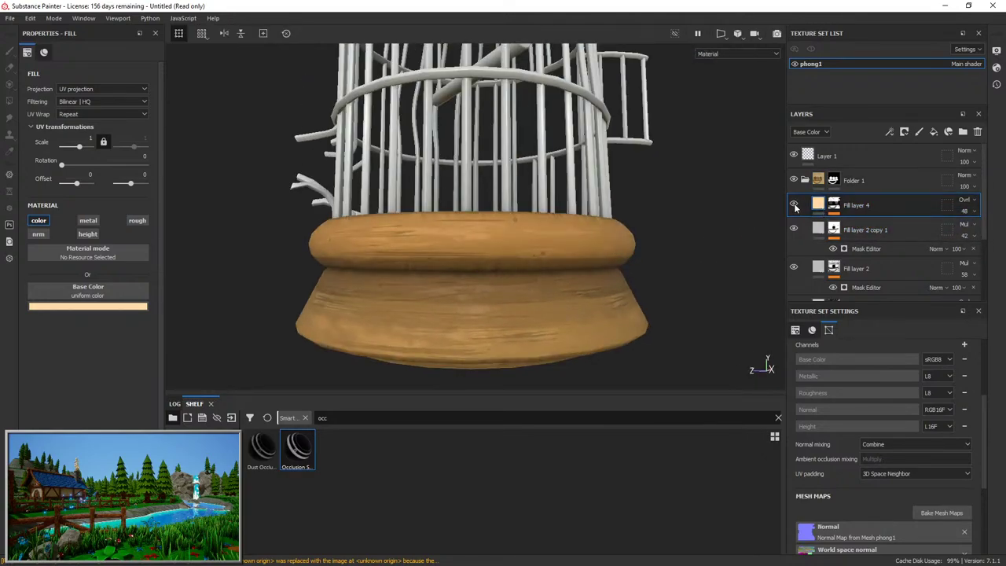
Add a fill layer above Fill layer 2 copy 1 with a black mask and a Position generator.
left_click(934, 131)
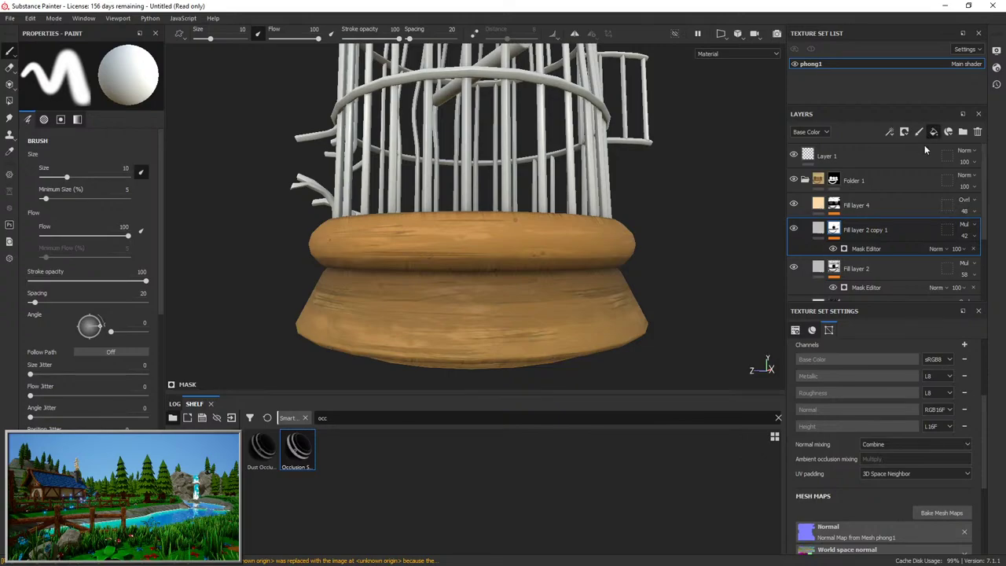
right_click(860, 234)
left_click(900, 22)
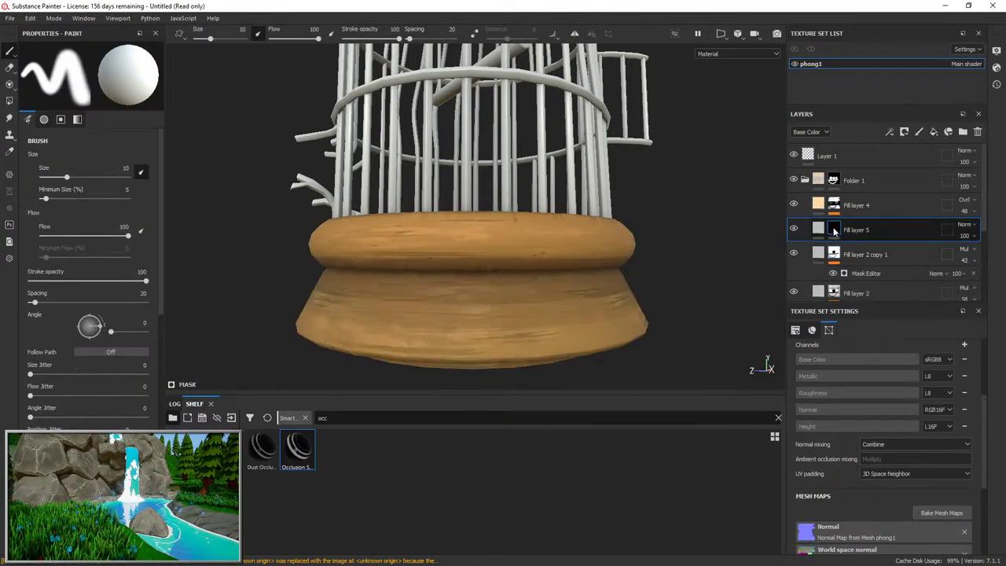
right_click(835, 229)
left_click(833, 230)
left_click(818, 233)
right_click(819, 233)
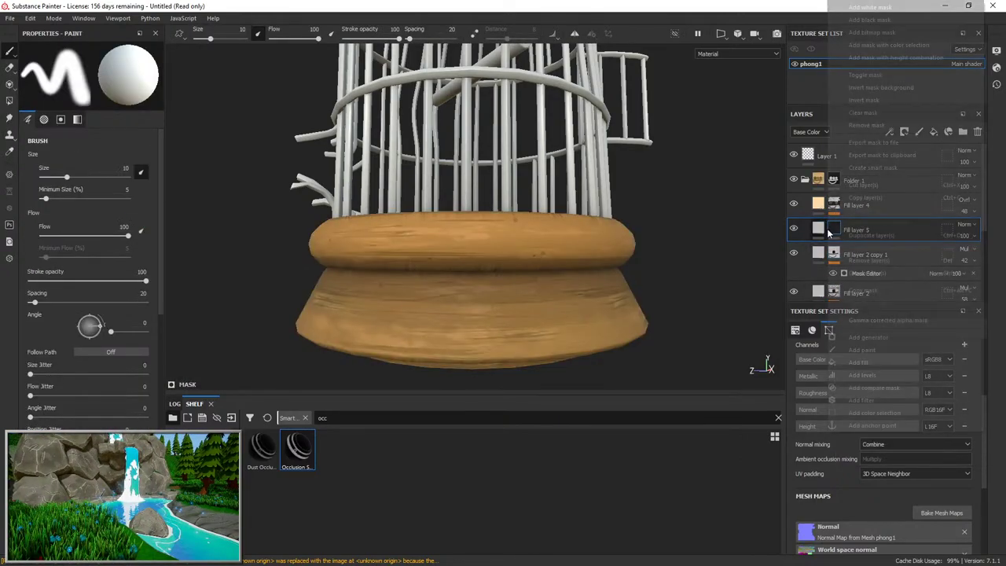
left_click(868, 339)
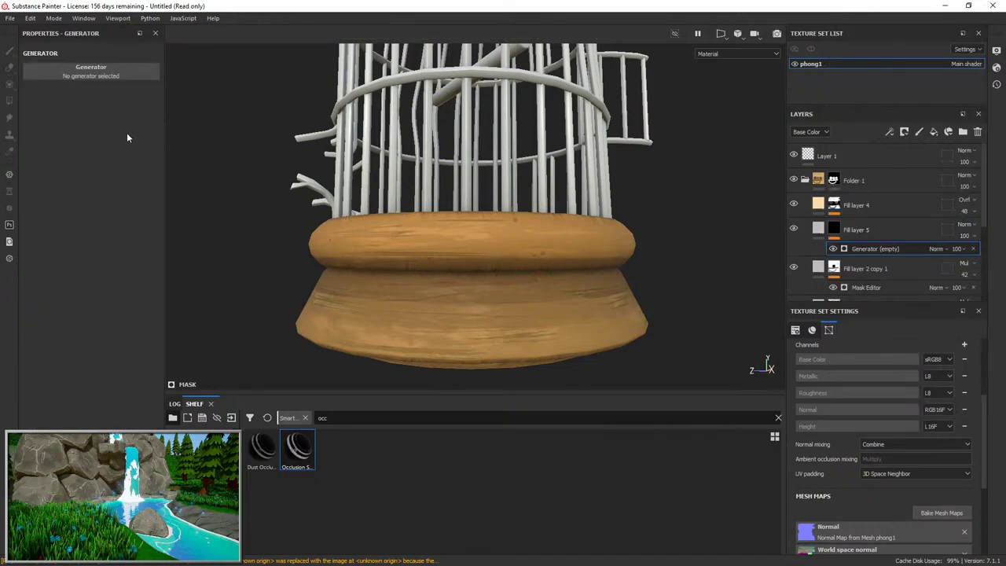
left_click(129, 68)
mouse_move(231, 105)
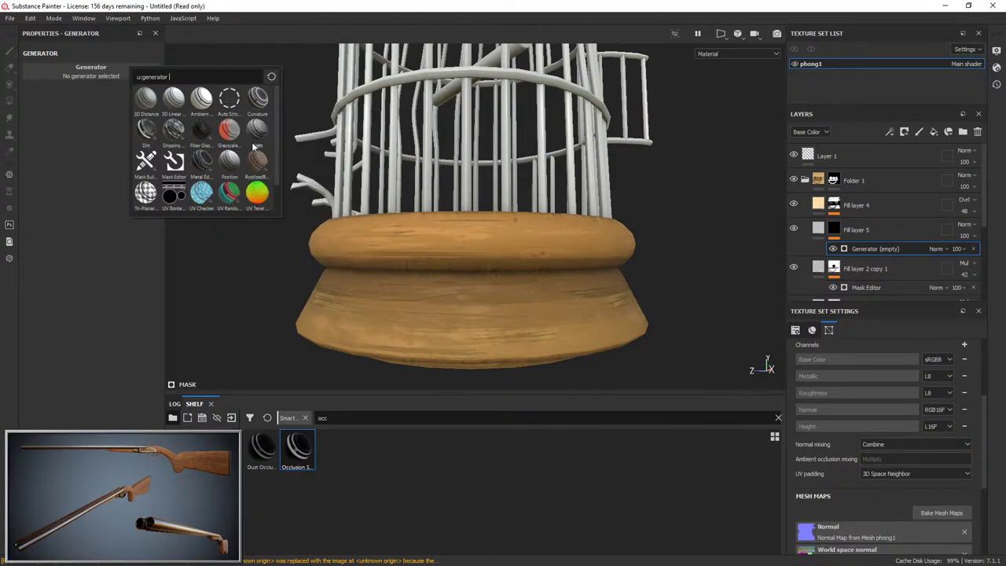
left_click(228, 161)
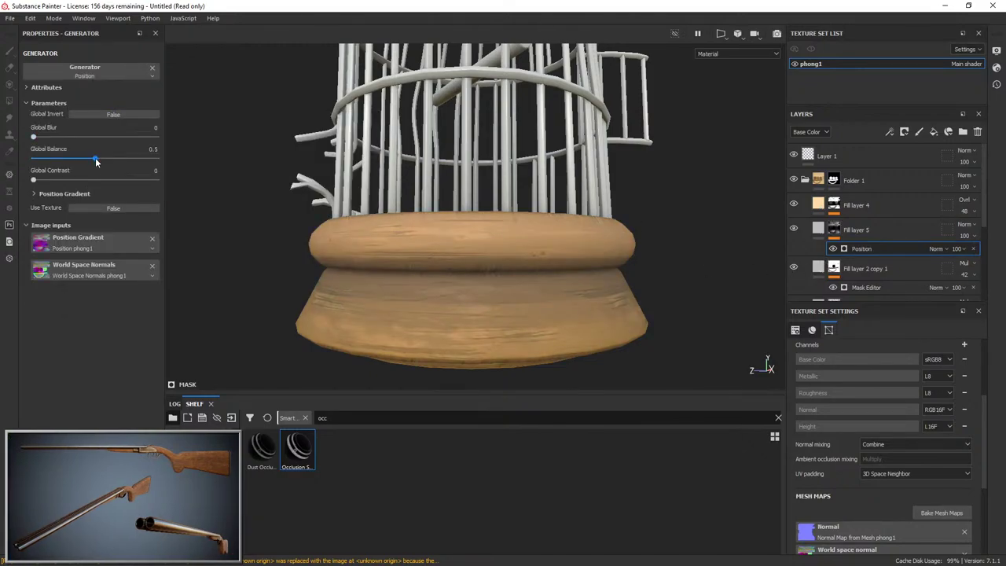
Invert Fill layer 5's Position generator, raise its global balance to 0.94, and set the layer's blending mode to Multiply.
left_click(113, 114)
left_click_drag(95, 158, 149, 159)
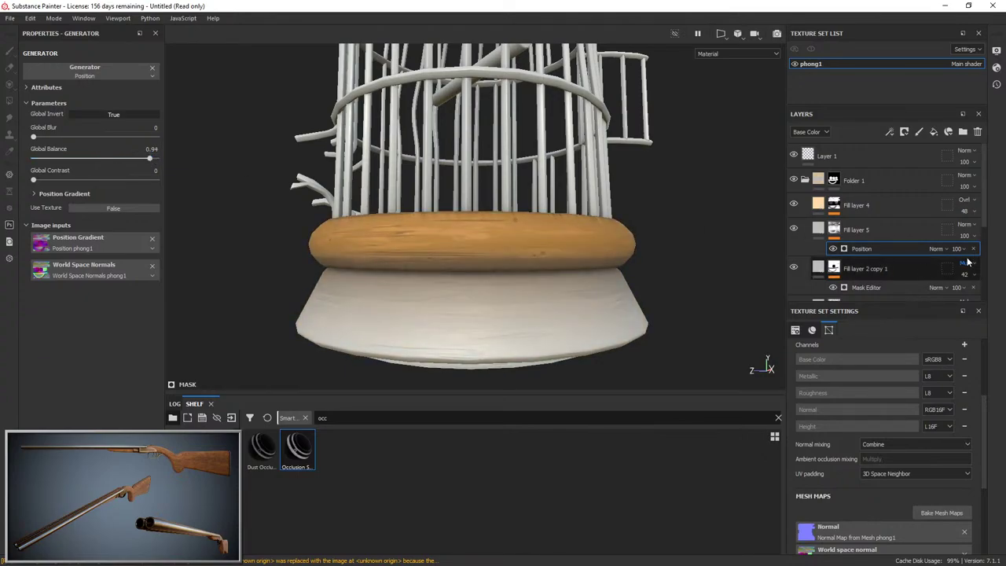
left_click(966, 225)
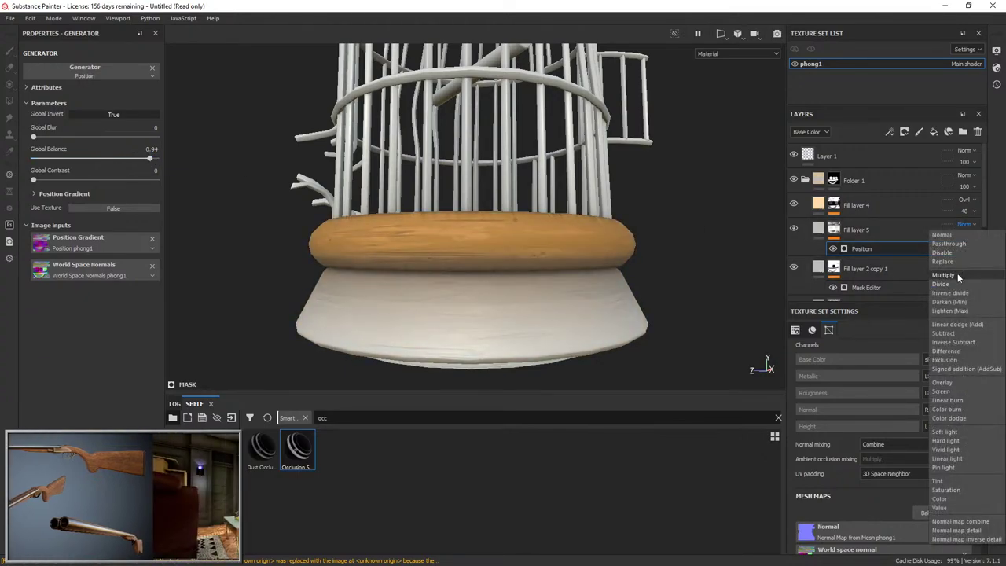
left_click(957, 275)
Keep only Fill layer 5's color channel and set its base color to muted red a24e4e.
left_click(835, 229)
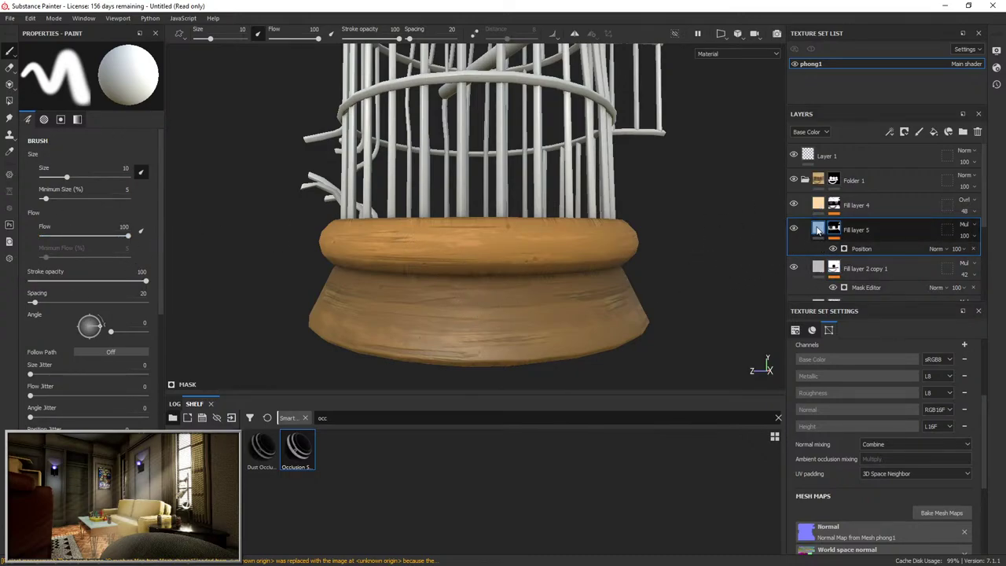
mouse_move(819, 229)
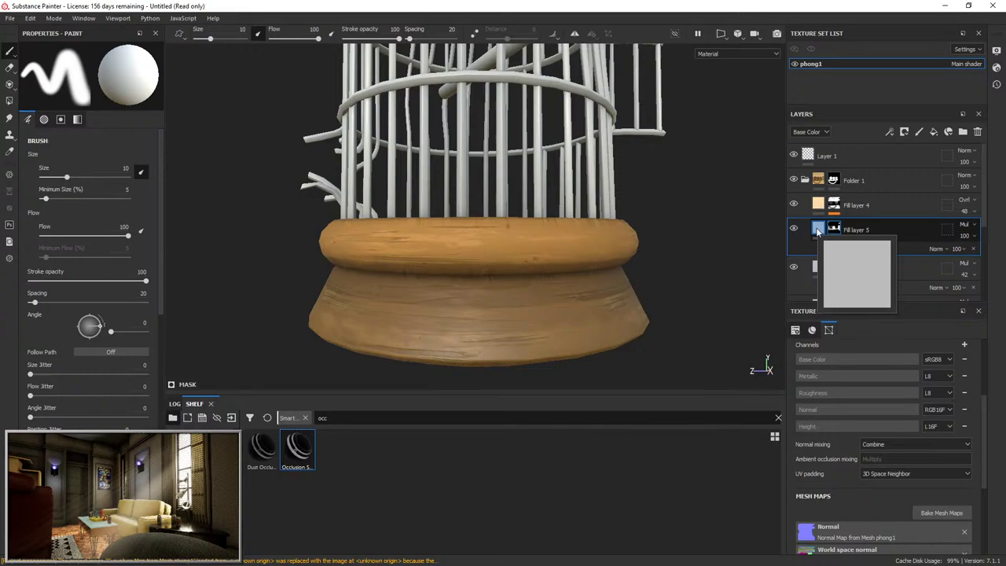
left_click(819, 229)
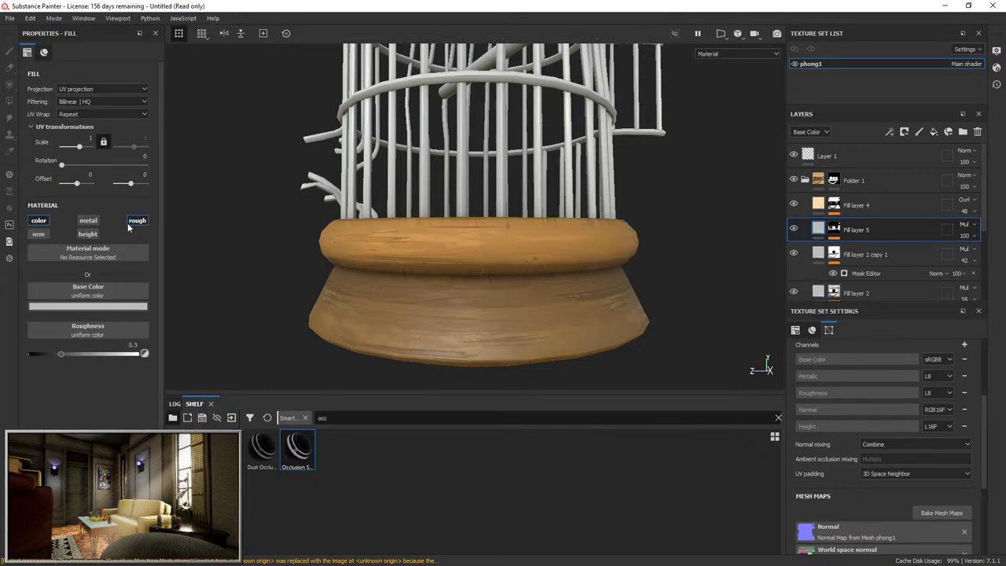
left_click(132, 306)
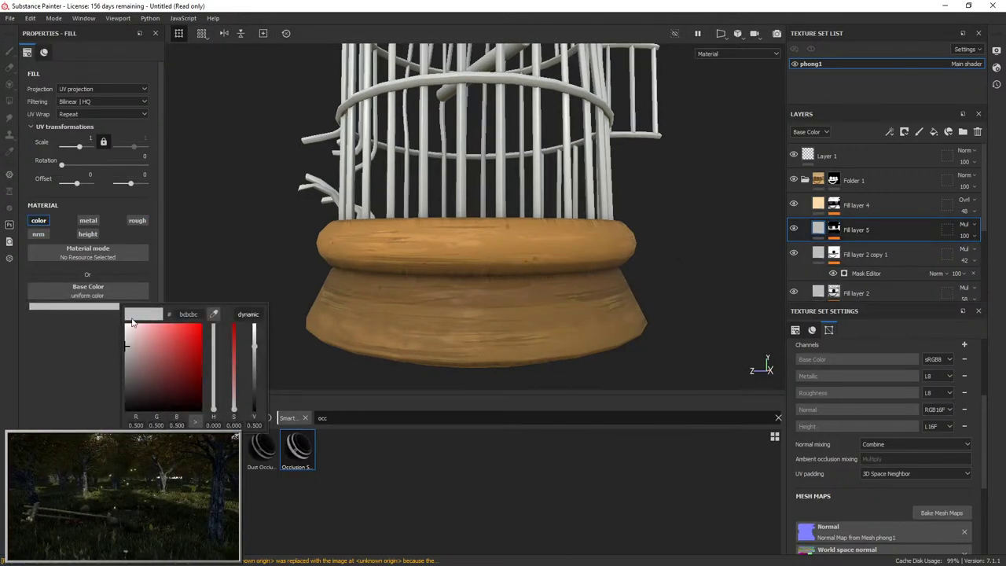
mouse_move(160, 356)
left_mouse_down()
mouse_move(172, 338)
mouse_move(159, 345)
mouse_move(162, 357)
left_mouse_up()
Lower Fill layer 5's opacity to 88 and check the whole cage.
left_click(969, 241)
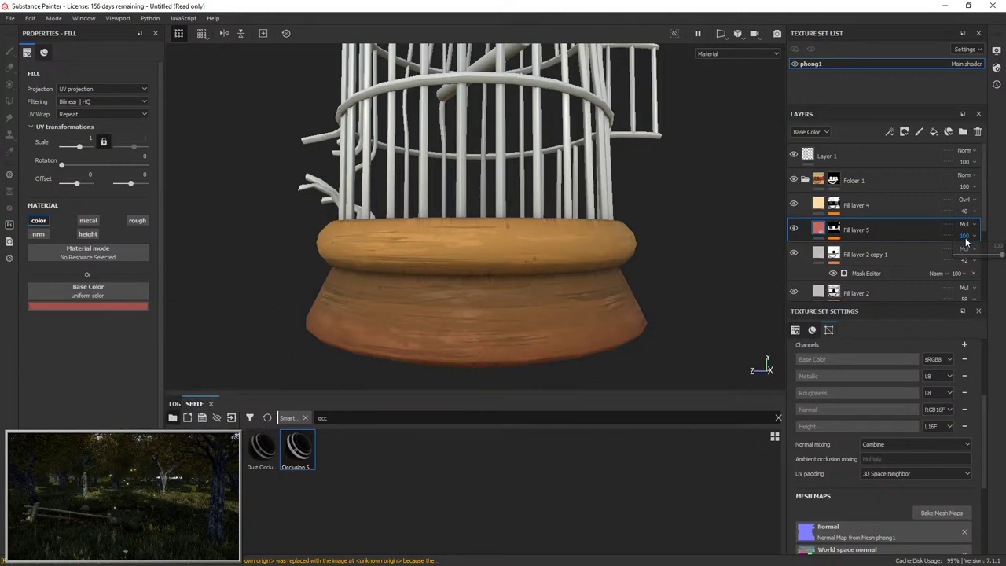
mouse_move(997, 253)
left_mouse_down()
mouse_move(963, 255)
mouse_move(997, 256)
left_mouse_up()
left_click(968, 236)
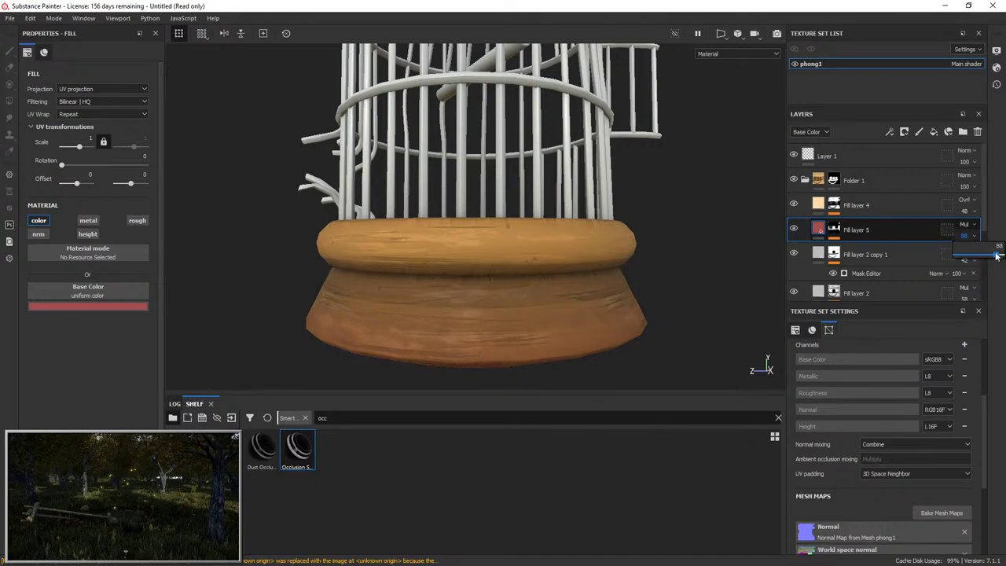
scroll(595, 130, "down", 4)
left_click_drag(595, 130, 660, 192, "alt")
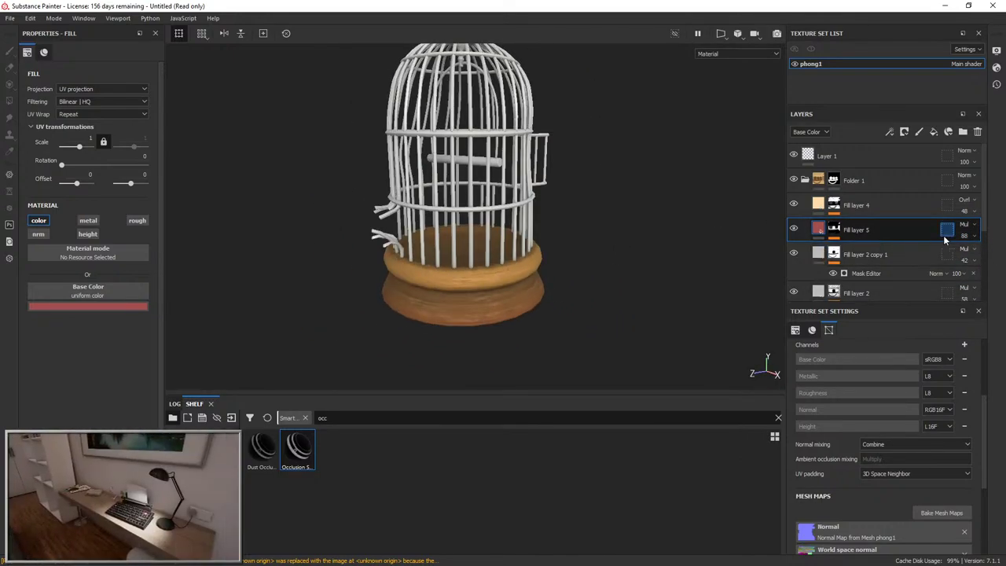
Soften Fill layer 5's base color to a paler dusty red and compare the base with and without it.
left_click(132, 305)
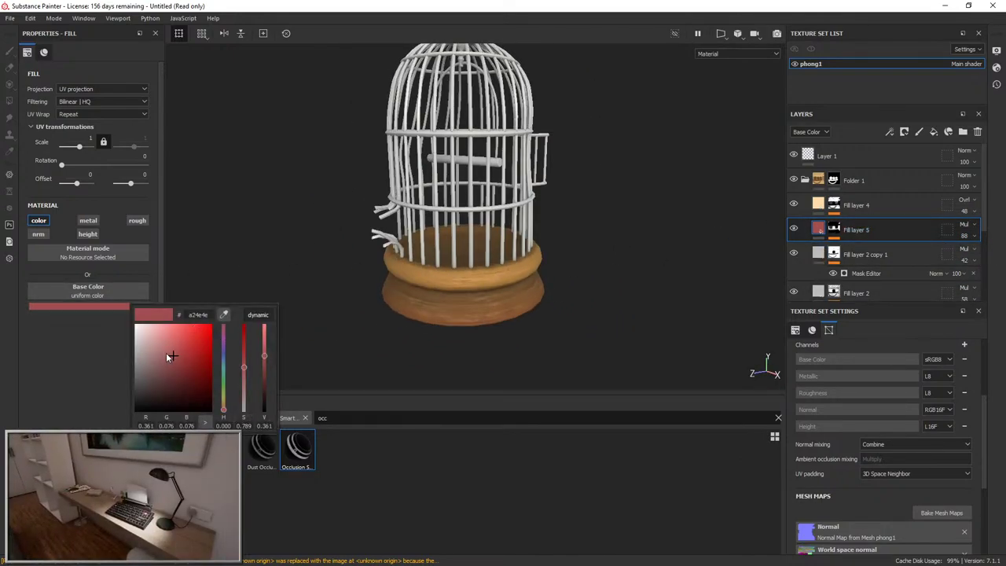
left_click_drag(166, 356, 157, 356)
left_click_drag(665, 240, 580, 218, "alt")
left_click(794, 229)
left_click_drag(511, 267, 606, 286, "alt")
mouse_move(605, 285)
right_mouse_down("alt")
mouse_move(620, 290)
mouse_move(520, 156)
mouse_move(447, 206)
right_mouse_up("alt")
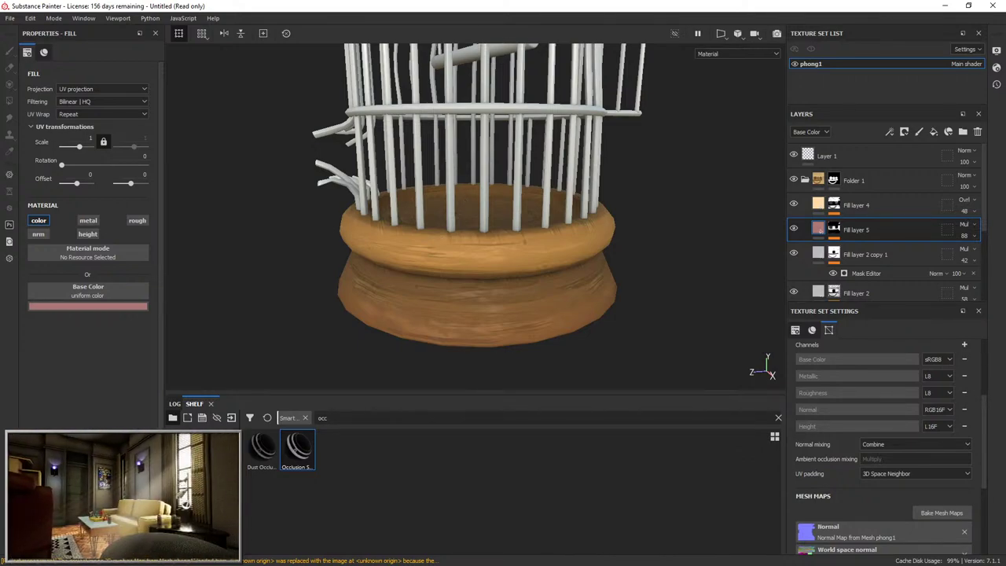
Collapse Folder 1 and display the smart materials in the shelf.
left_click(803, 180)
left_click(893, 180)
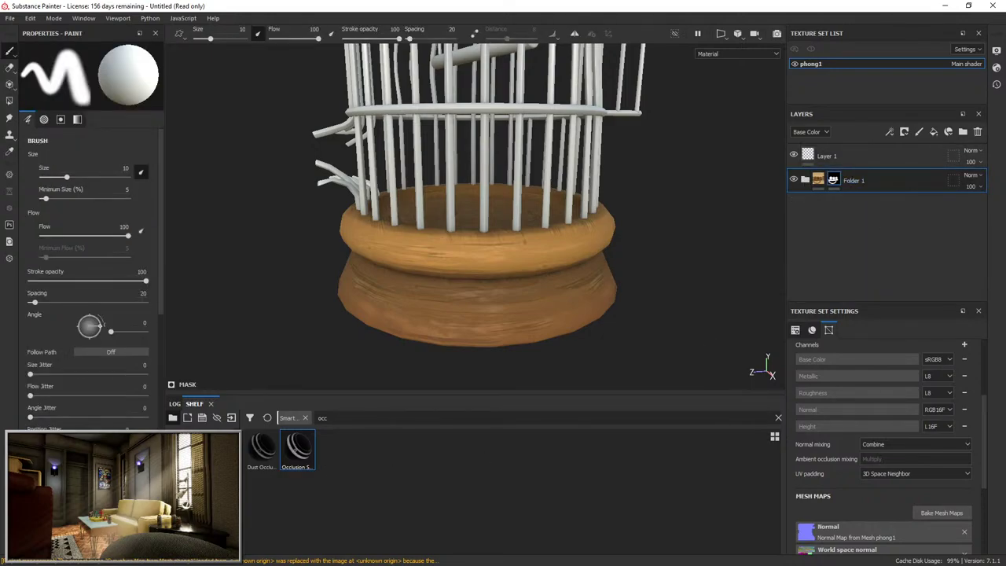
left_click(200, 487)
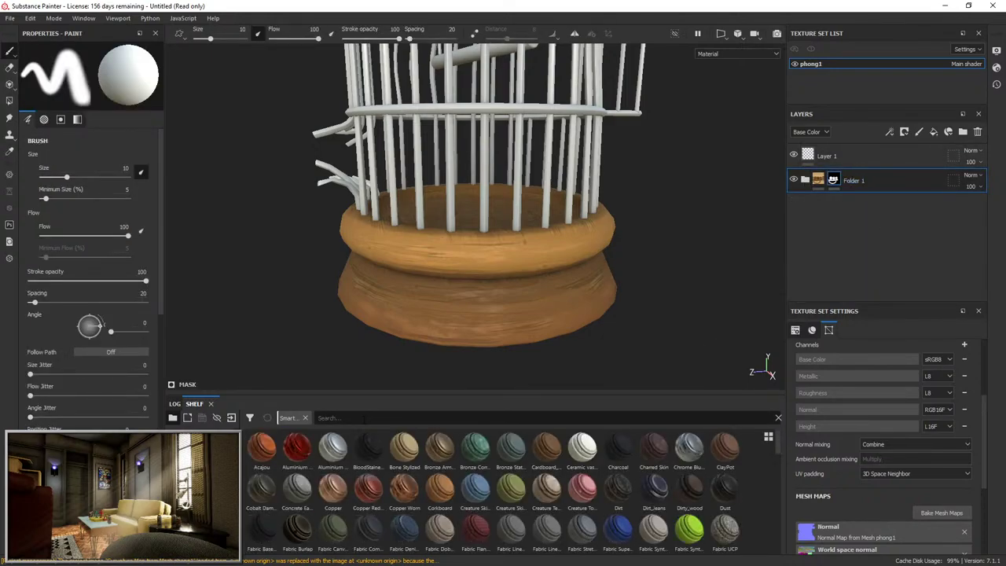
Search the smart materials for "stylized met".
left_click(363, 423)
type("iro")
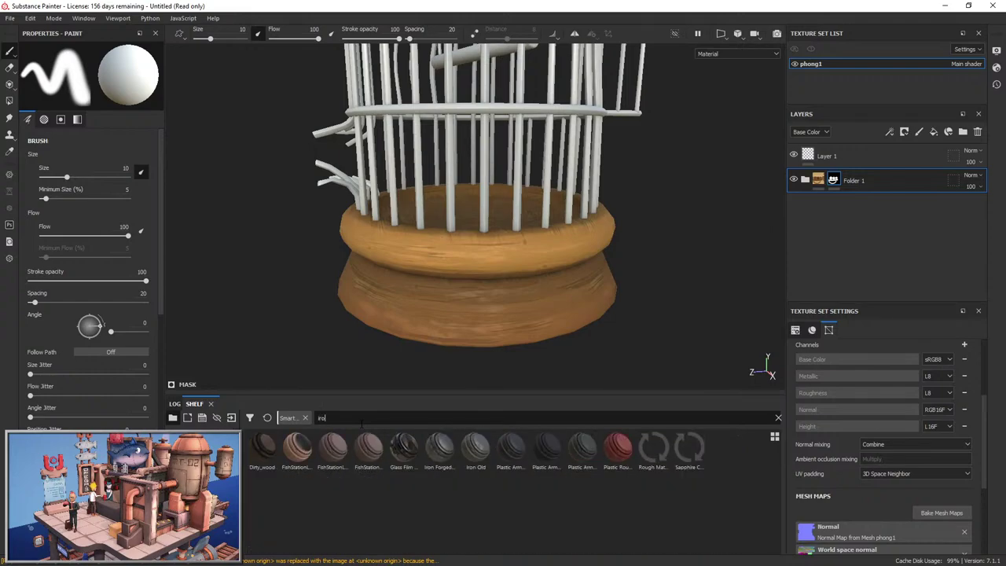
key("BackSpace")
type("st")
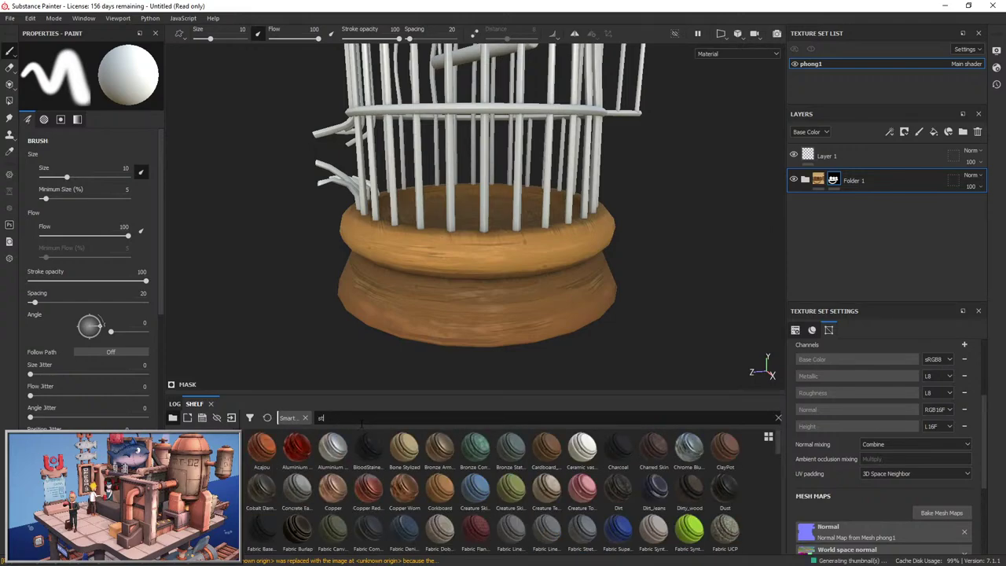
type("ylized m")
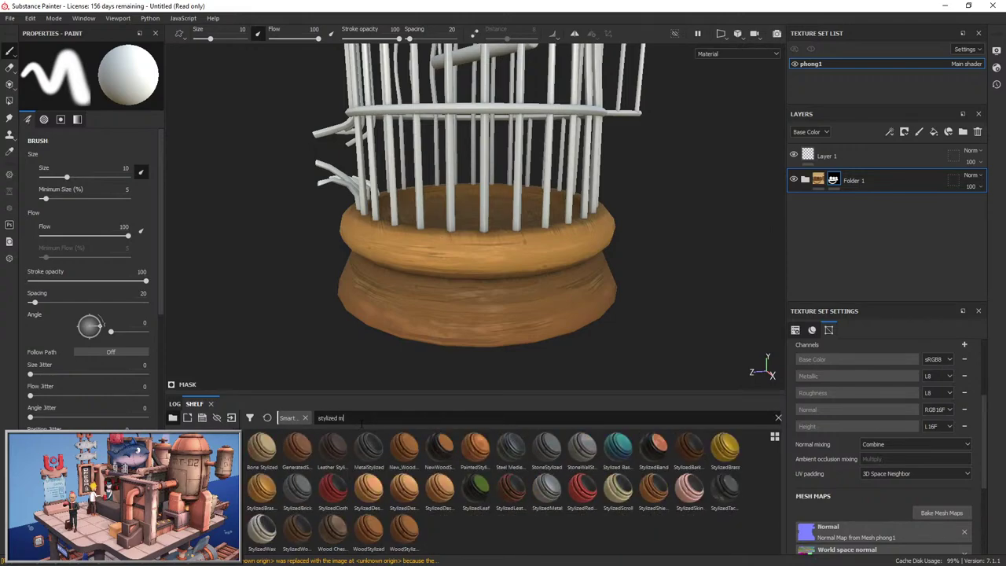
type("et")
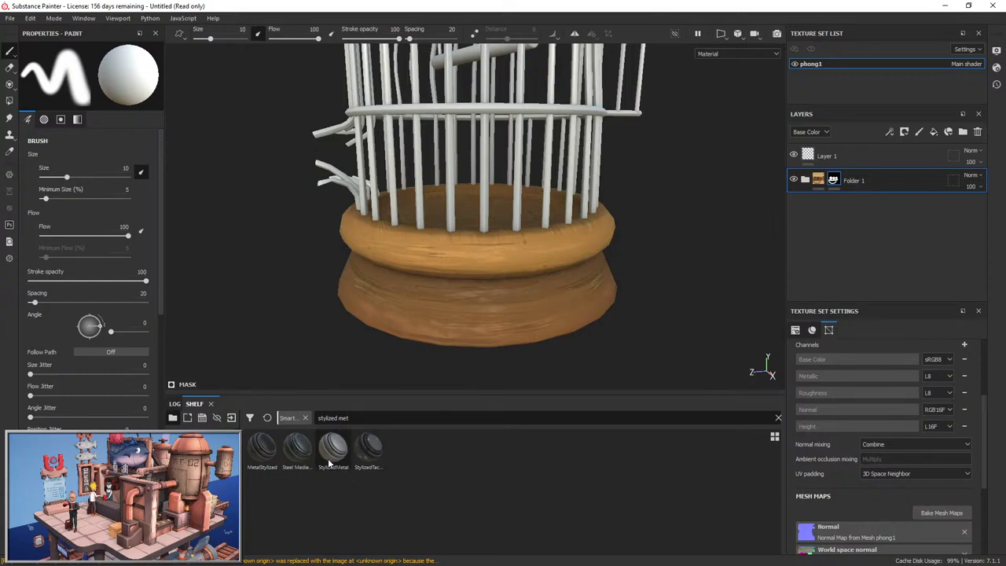
Add the MetalStylized smart material below Folder 1 and give it a white mask so it covers the cage.
left_click_drag(265, 460, 978, 207)
mouse_move(854, 202)
left_mouse_down()
mouse_move(866, 173)
mouse_move(865, 203)
left_mouse_up()
right_click(834, 205)
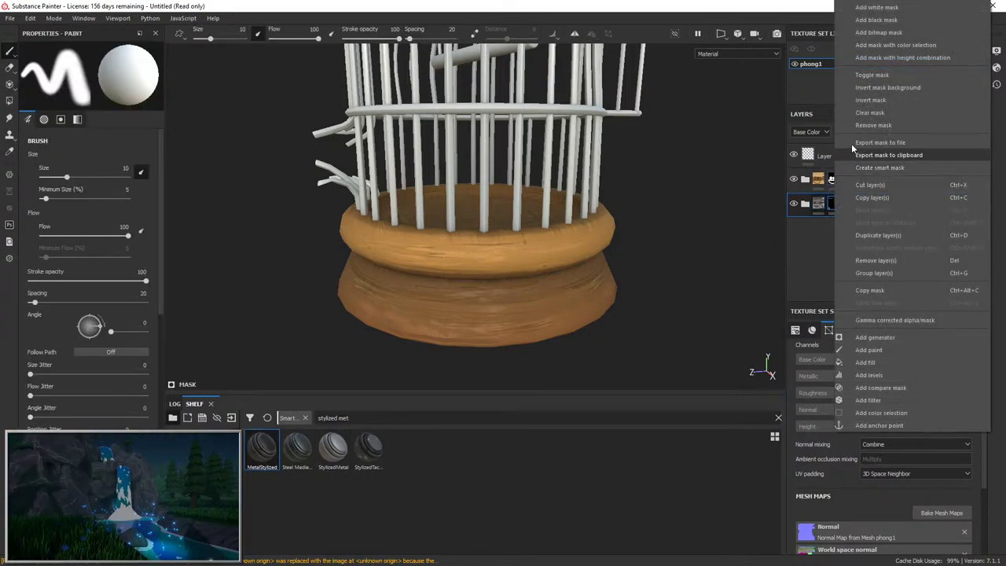
left_click(879, 8)
middle_click_drag(481, 277, 399, 385, "alt")
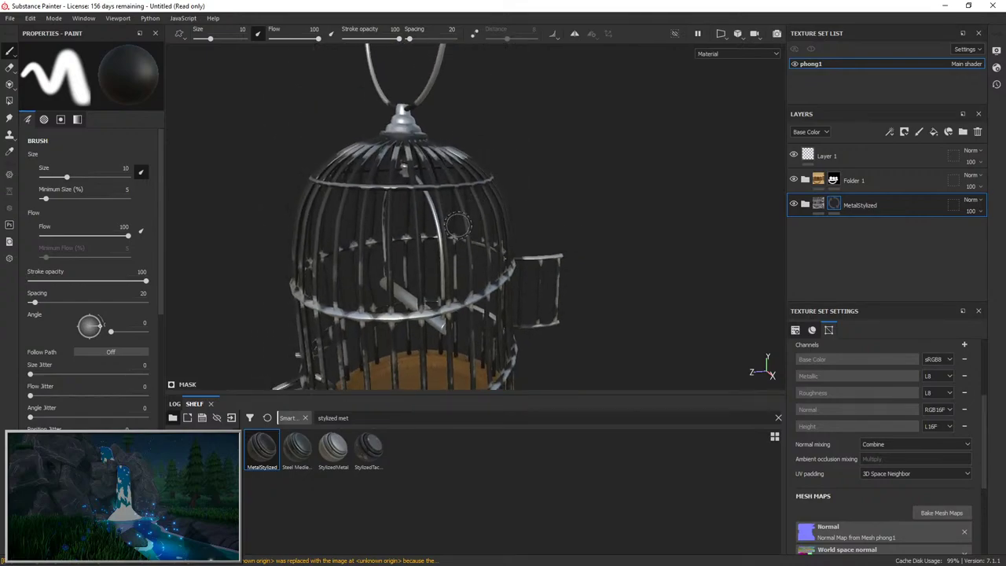
left_click_drag(542, 181, 433, 170, "alt")
scroll(534, 126, "up", 3)
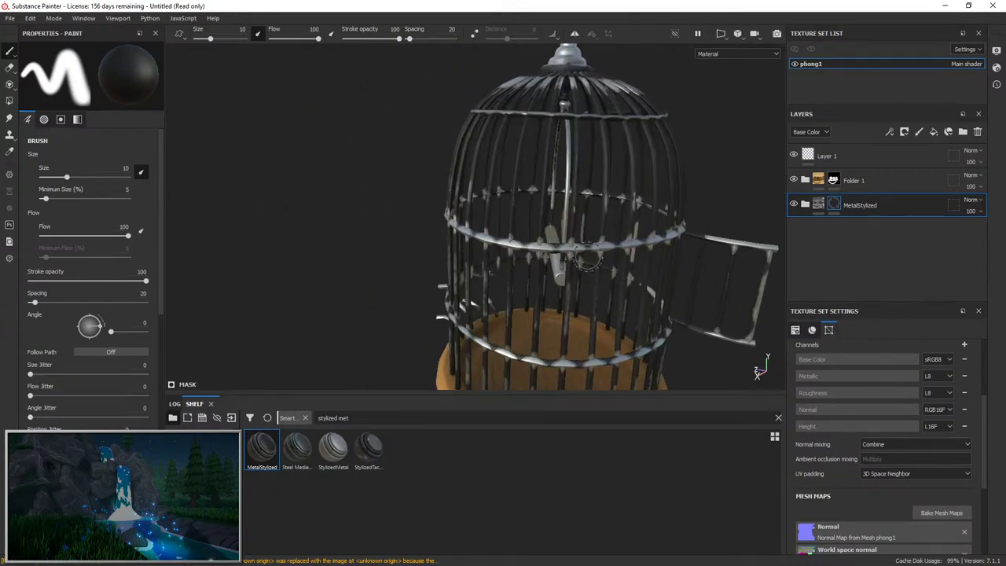
middle_click_drag(782, 236, 763, 179, "alt")
Expand the MetalStylized folder, hide Fill layer 1 copy 3 and Fill layer 1 copy 2, and check the cage.
left_click(805, 204)
scroll(798, 228, "down", 1)
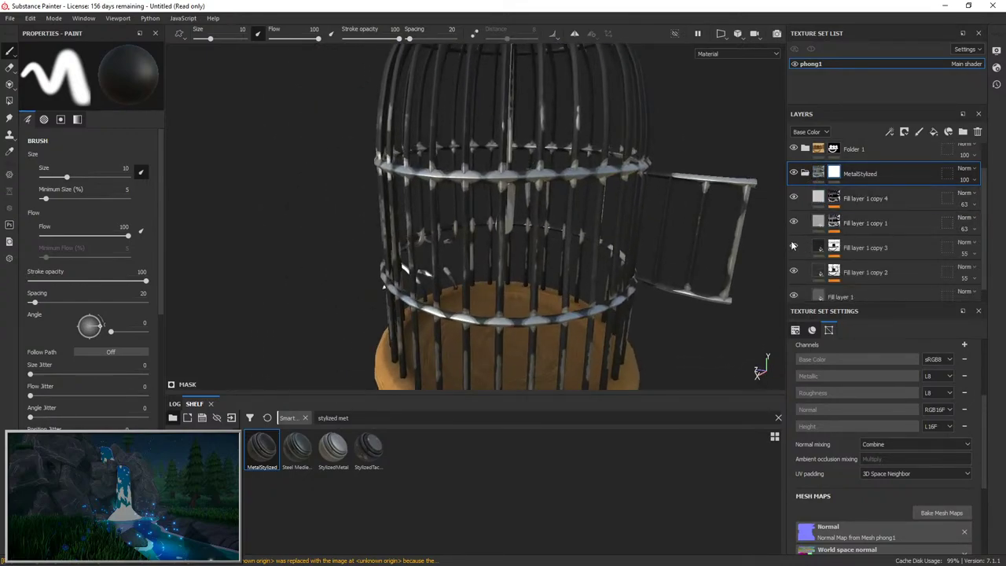
left_click(792, 271)
left_click_drag(782, 228, 764, 188, "alt")
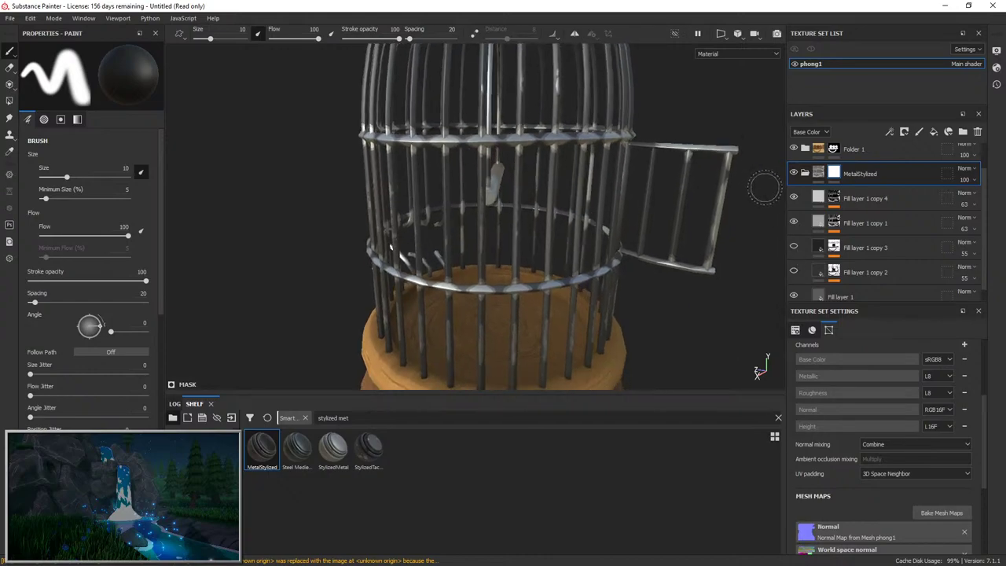
scroll(550, 244, "down", 4)
left_click_drag(543, 220, 402, 217, "alt")
middle_click_drag(561, 295, 469, 299, "alt")
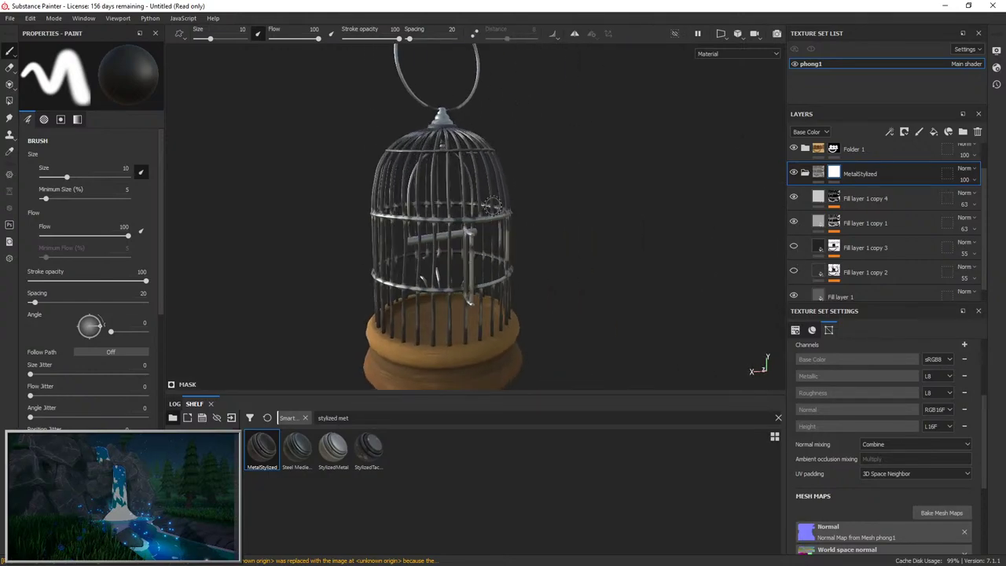
In the MG Mask Editor of Fill layer 1 copy 4, set Curvature to 0.67 and Global Balance to 0.1.
scroll(524, 188, "up", 4)
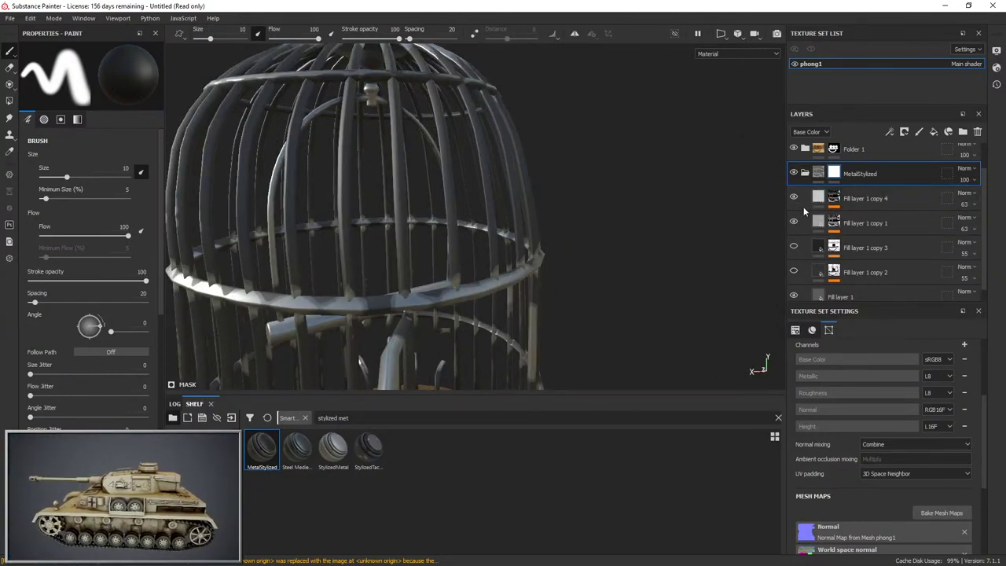
left_click(834, 198)
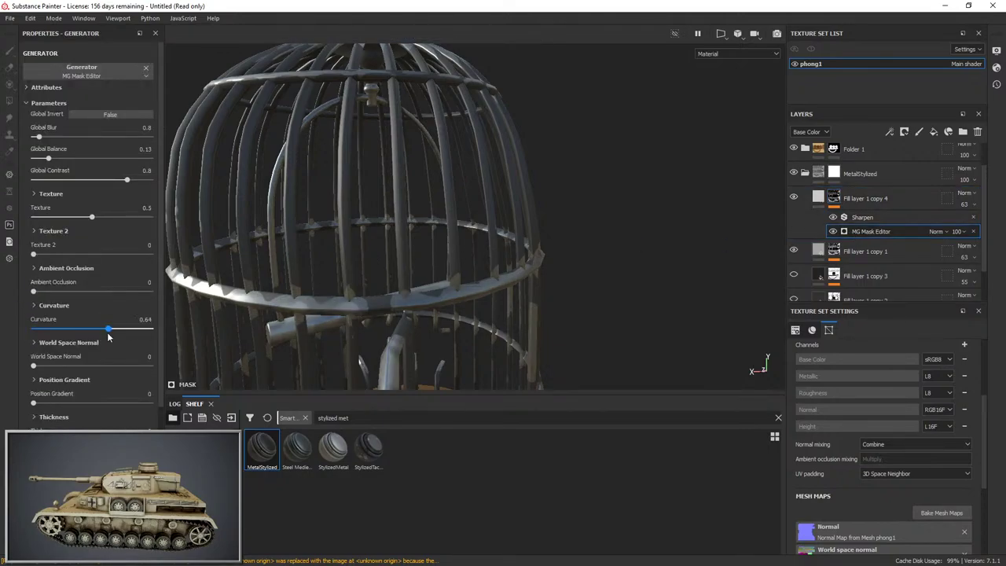
mouse_move(124, 331)
left_mouse_down()
mouse_move(100, 334)
mouse_move(112, 331)
left_mouse_up()
left_click_drag(375, 312, 490, 272, "alt")
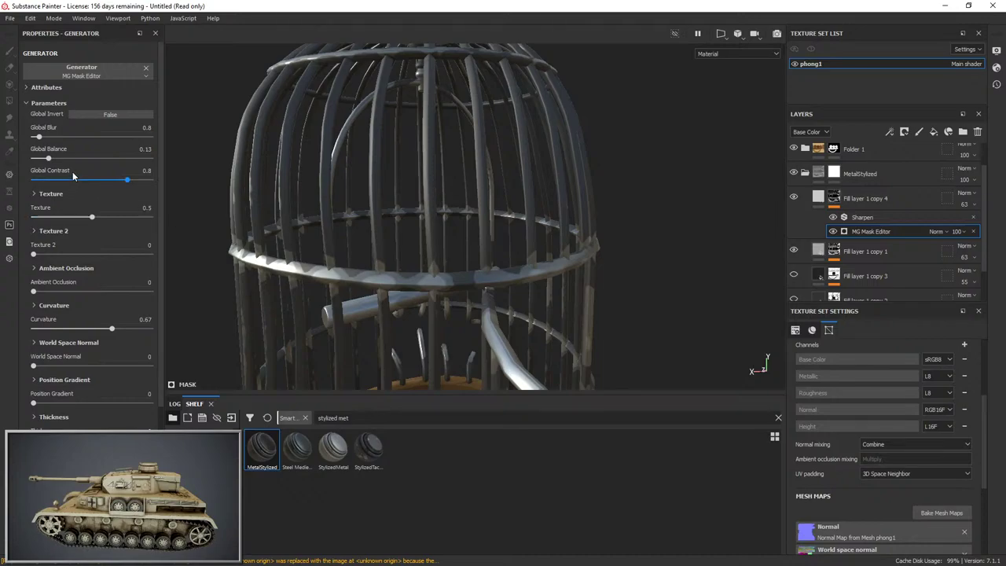
mouse_move(47, 158)
left_mouse_down()
mouse_move(56, 156)
mouse_move(46, 159)
left_mouse_up()
left_click_drag(326, 275, 629, 216, "alt")
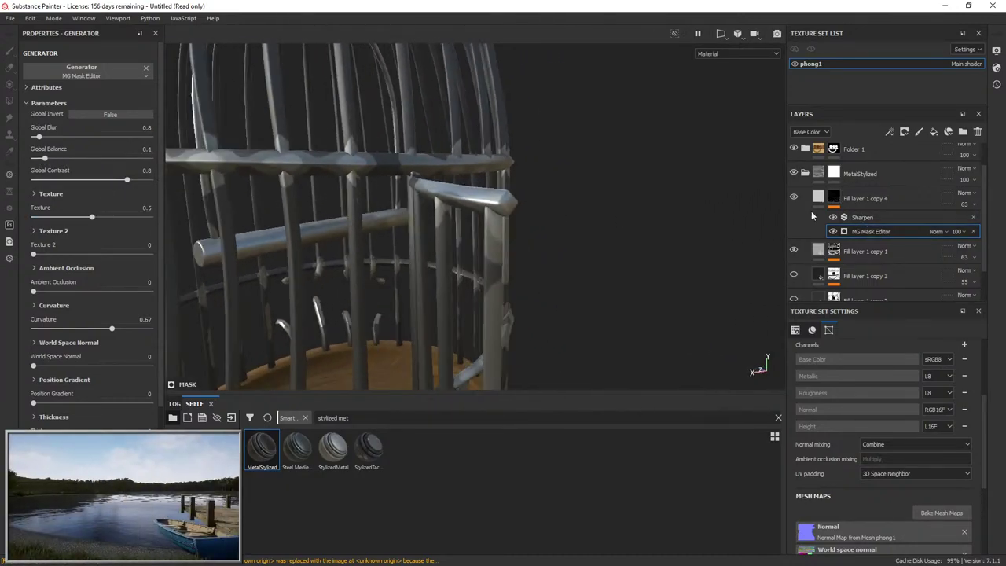
left_click_drag(516, 203, 824, 218, "alt")
Lower the opacity of Fill layer 1 copy 1 to 42 and of Fill layer 1 copy 4 to 34.
left_click(858, 216)
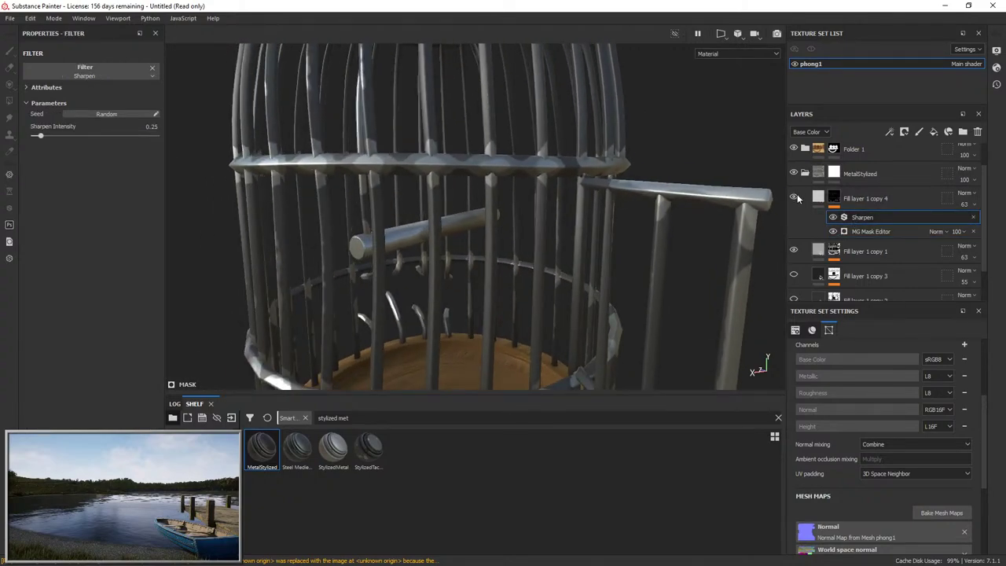
left_click(794, 251)
left_click(966, 258)
left_click(976, 276)
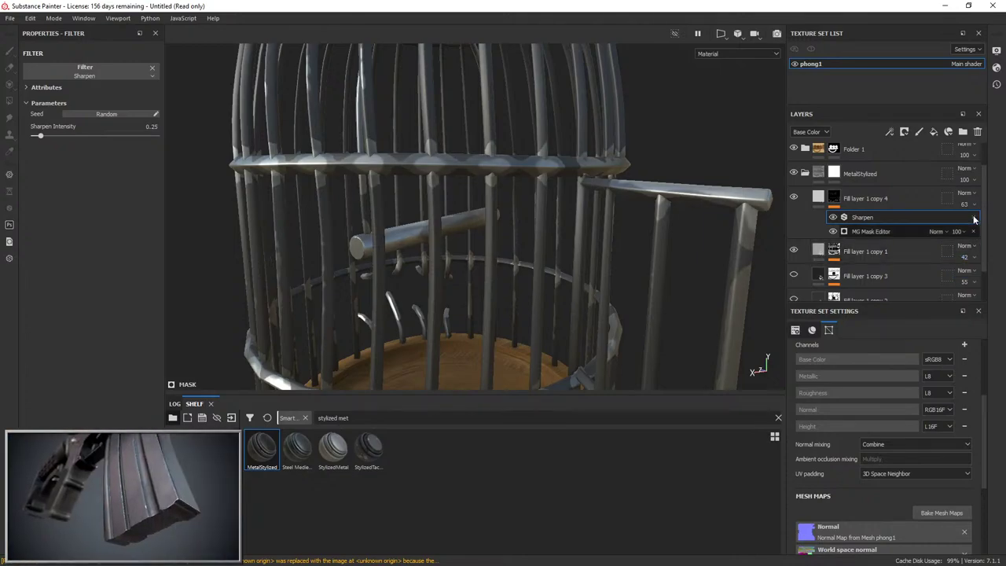
left_click(966, 206)
left_click(972, 224)
left_click_drag(972, 224, 972, 224)
scroll(514, 90, "down", 3)
left_click_drag(585, 220, 600, 239, "alt")
middle_click_drag(601, 239, 593, 132, "alt")
left_click_drag(592, 188, 594, 219, "alt")
right_click_drag(532, 180, 520, 270, "alt")
middle_click_drag(521, 275, 522, 206, "alt")
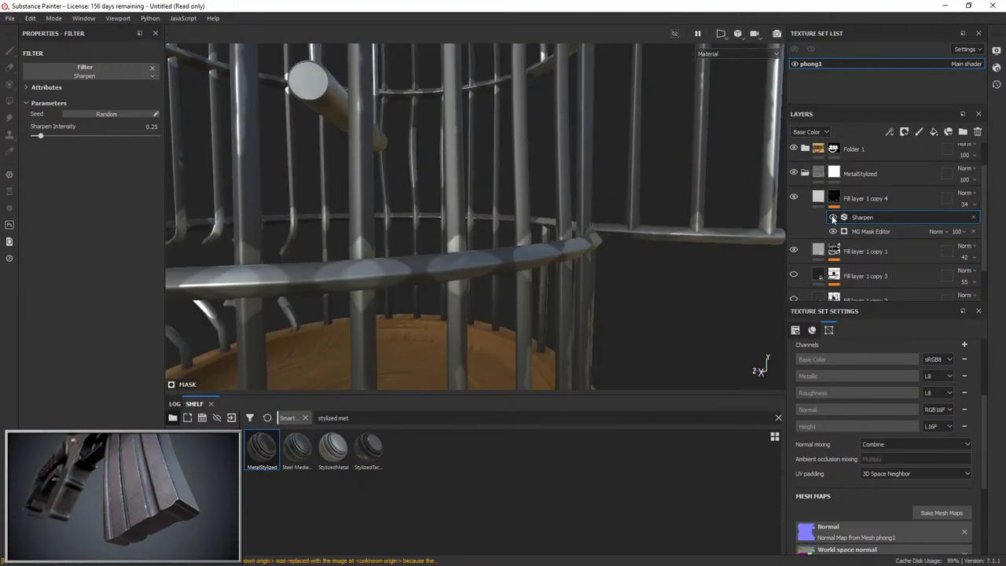
Show Fill layer 1 copy 3 and copy 2, then set copy 3's mask Curvature to 0 and lower its Global Balance.
left_click(823, 276)
left_click(840, 275)
left_click(860, 263)
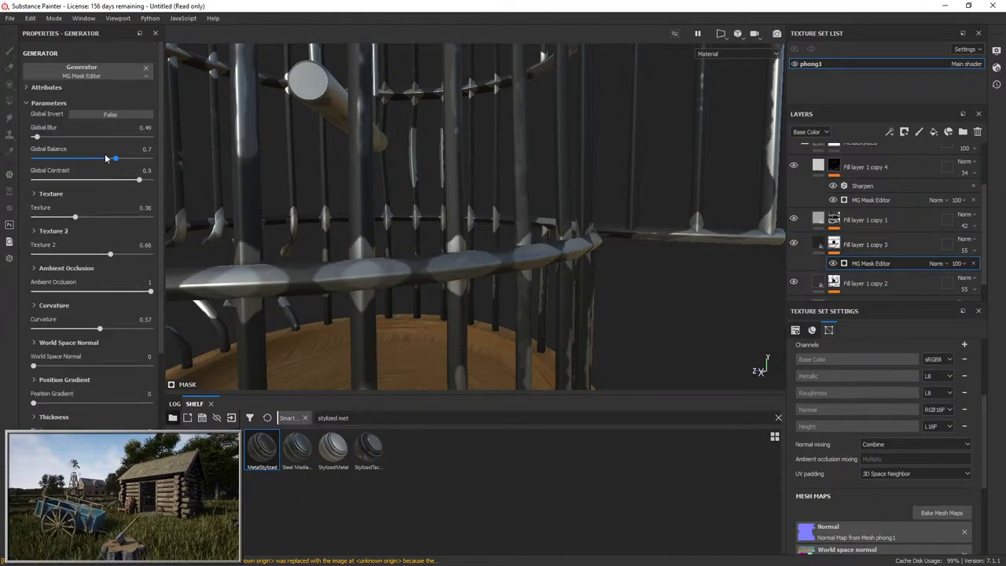
left_click_drag(38, 330, 1, 331)
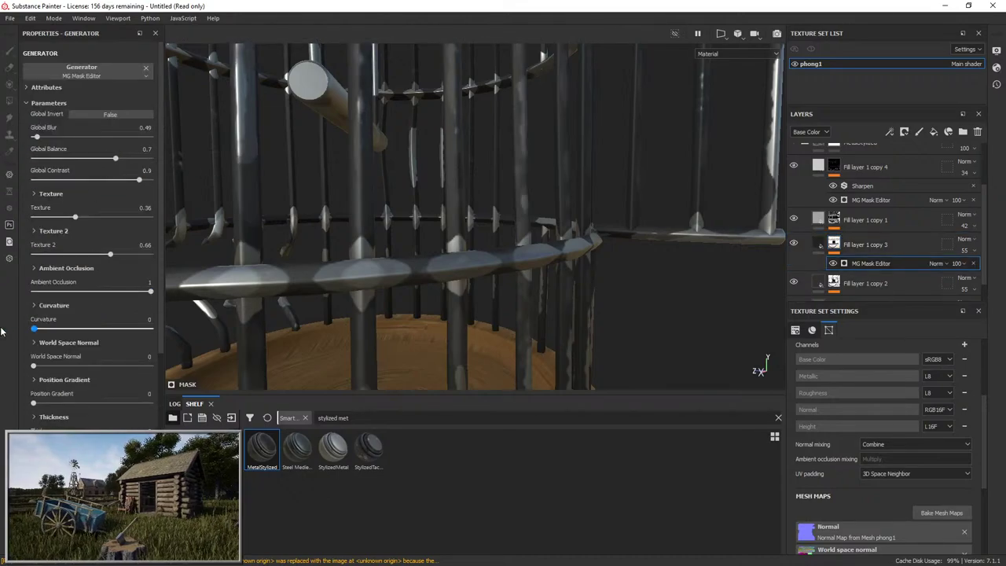
mouse_move(118, 157)
left_mouse_down()
mouse_move(39, 160)
mouse_move(98, 160)
mouse_move(34, 172)
mouse_move(84, 158)
left_mouse_up()
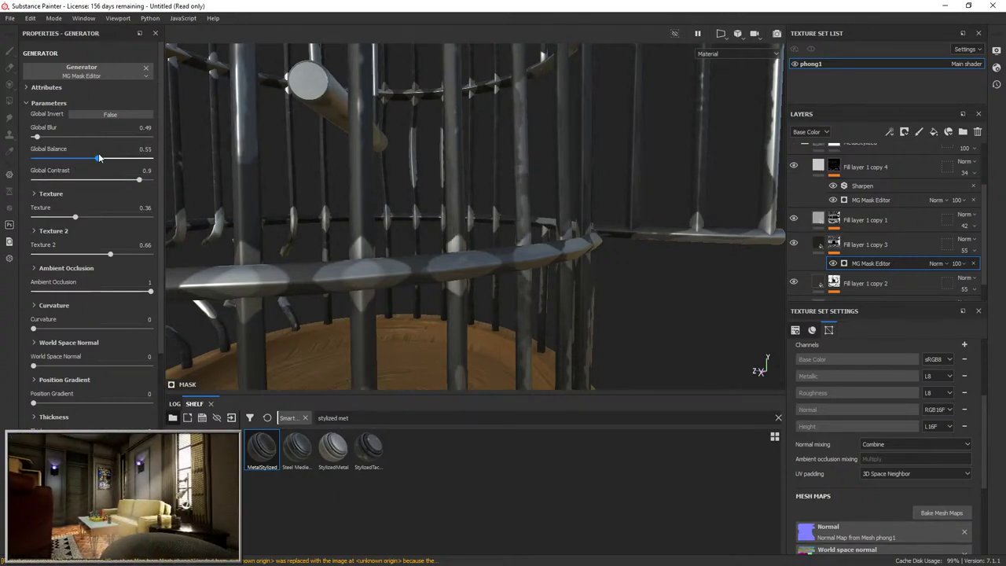
In Fill layer 1 copy 2's MG Mask Editor, set Global Blur to 1.73, Global Balance to 0.35 and Global Contrast to 0.95.
left_click(861, 283)
scroll(862, 271, "down", 2)
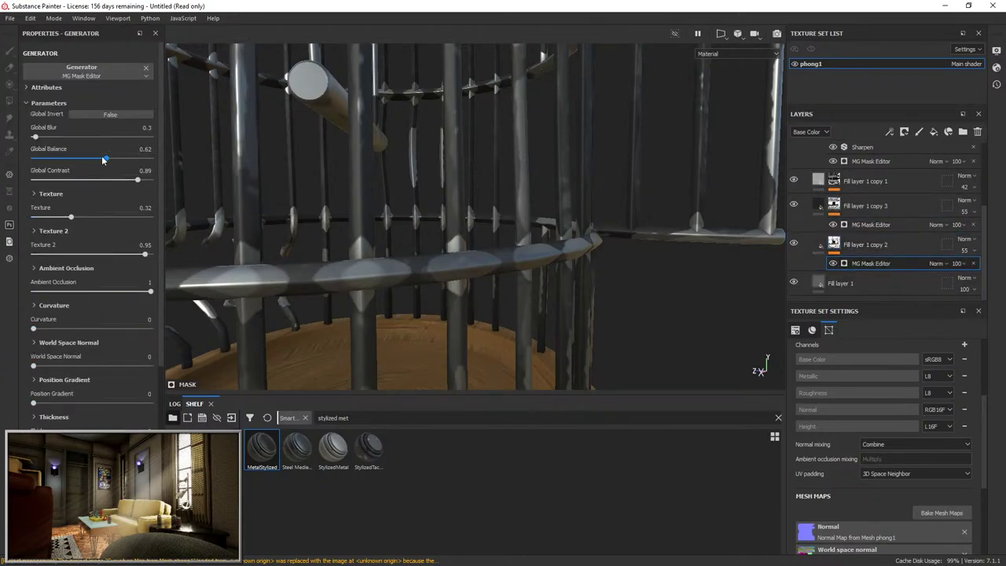
mouse_move(104, 159)
left_mouse_down()
mouse_move(48, 168)
mouse_move(67, 170)
left_mouse_up()
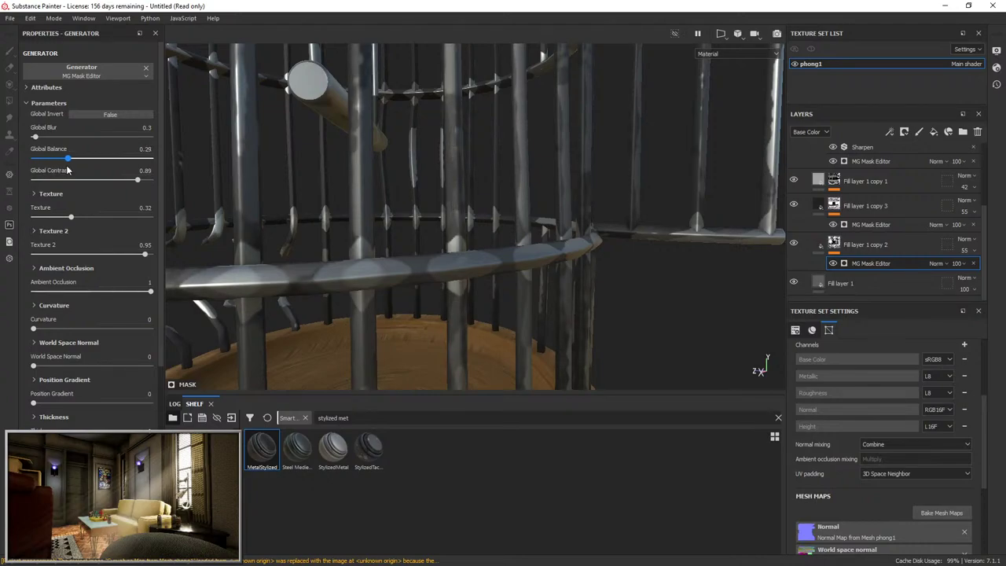
left_click_drag(42, 137, 45, 136)
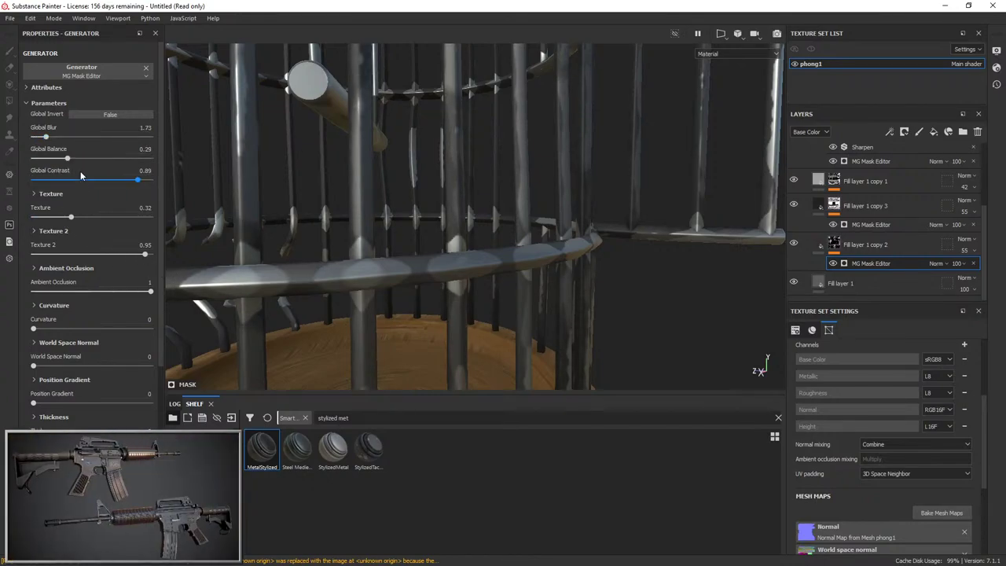
left_click(78, 160)
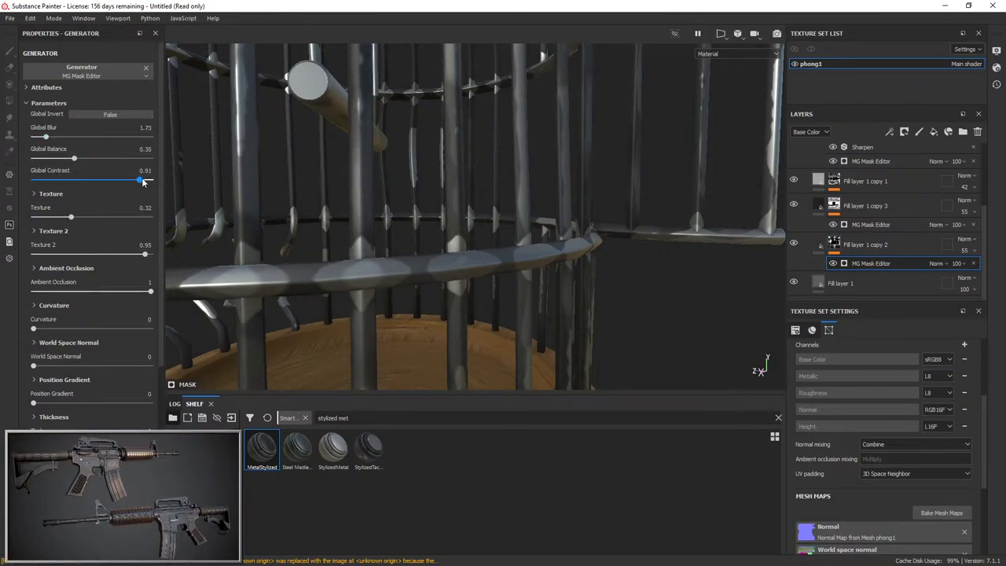
scroll(449, 184, "down", 5)
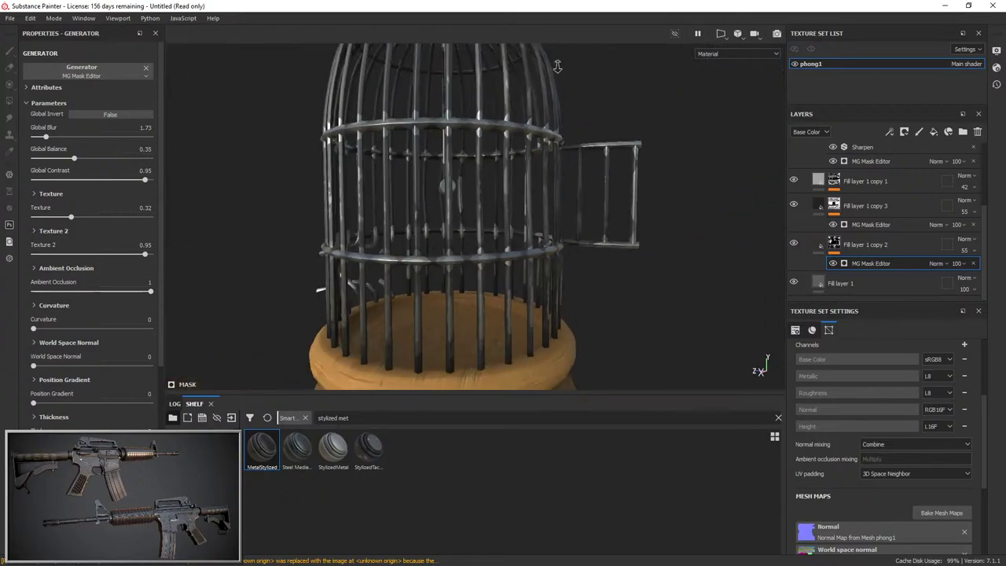
left_click_drag(449, 184, 633, 313, "alt")
middle_click_drag(633, 313, 611, 184, "alt")
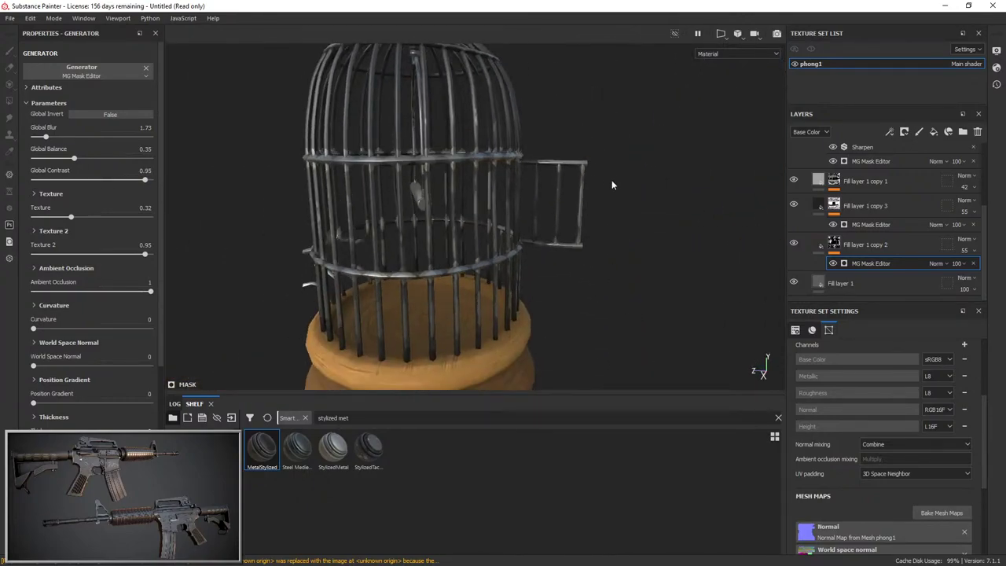
right_click_drag(611, 184, 435, 251, "alt")
left_click_drag(436, 251, 550, 250, "alt")
right_click_drag(551, 250, 291, 268, "shift")
Add the cage's perch to Folder 1's mask with a white polygon fill.
scroll(847, 208, "up", 4)
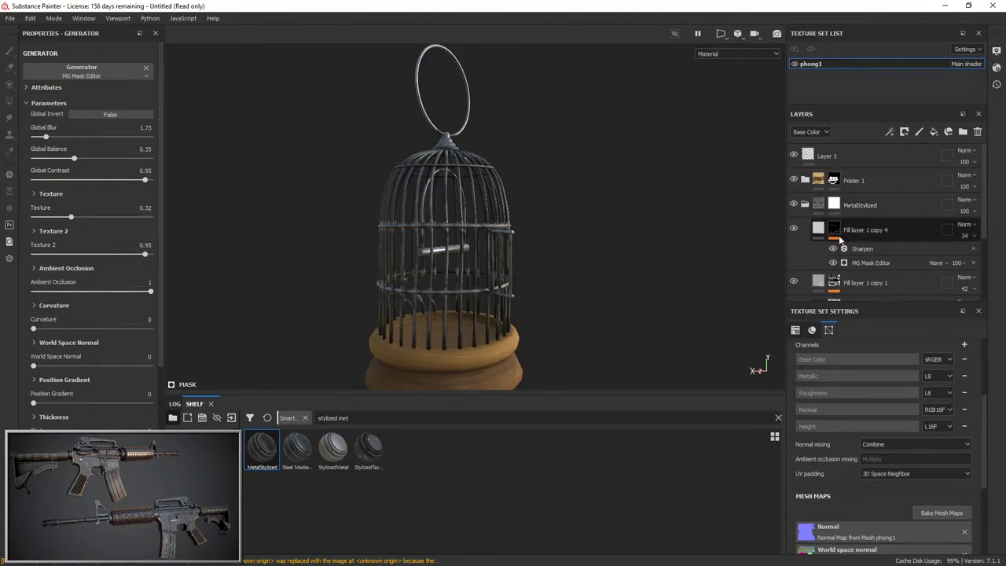
left_click(833, 180)
scroll(413, 279, "up", 4)
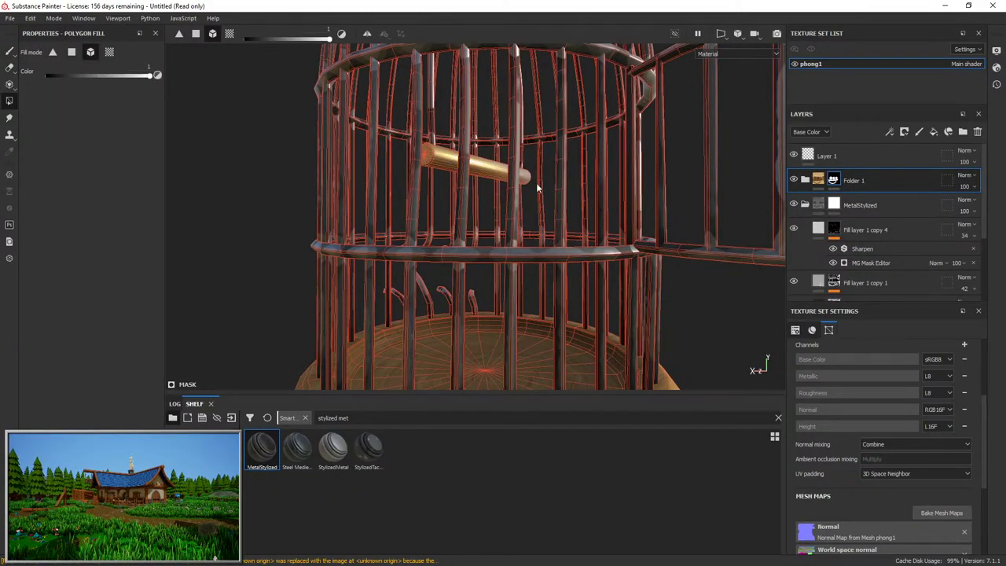
key("1")
mouse_move(537, 184)
left_mouse_down("alt")
mouse_move(404, 220)
mouse_move(478, 351)
left_mouse_up("alt")
scroll(487, 283, "up", 5)
left_click_drag(490, 258, 438, 265, "alt")
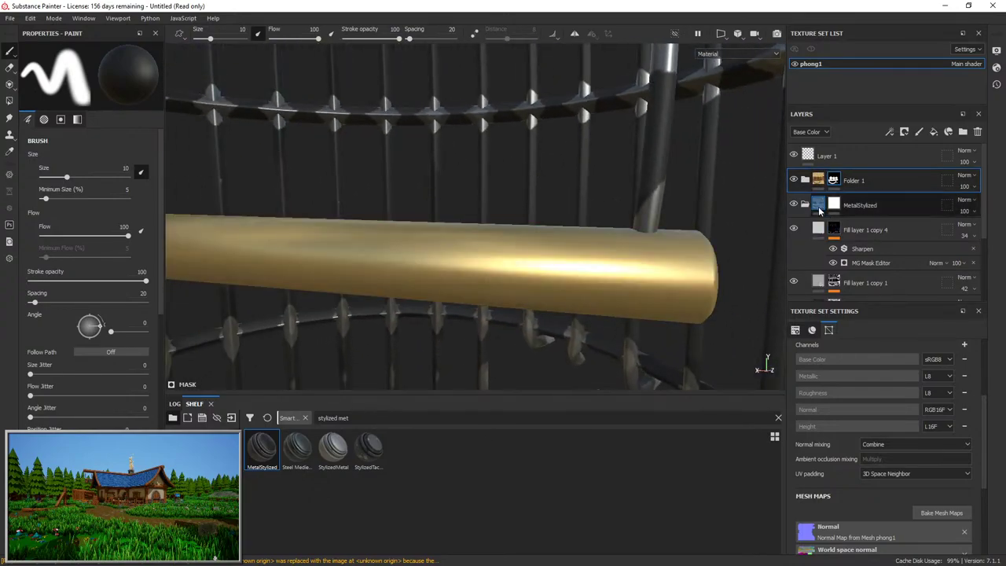
Remove the perch from the MetalStylized mask with a black polygon fill.
left_click(827, 206)
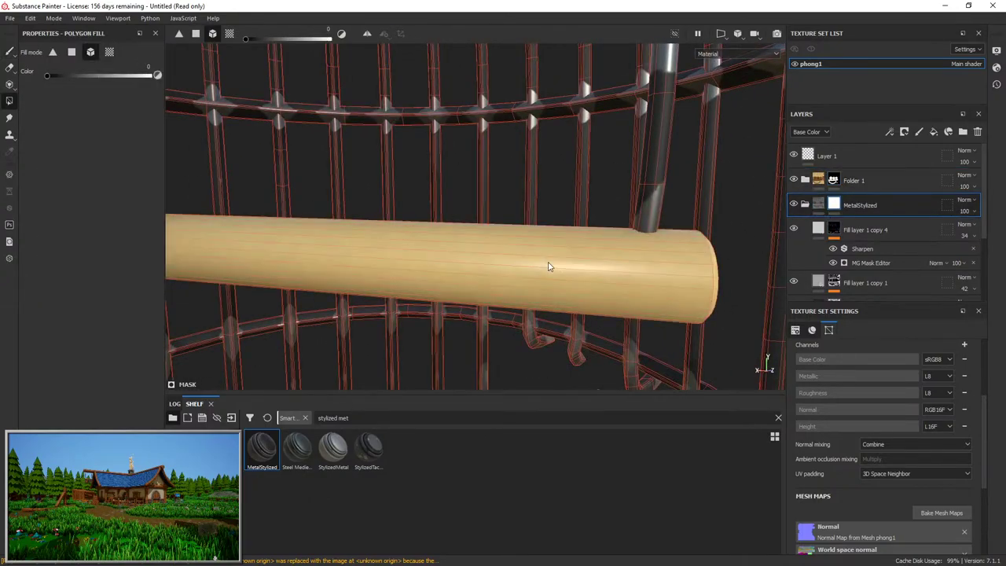
scroll(533, 278, "down", 3)
middle_click_drag(508, 265, 624, 233, "alt")
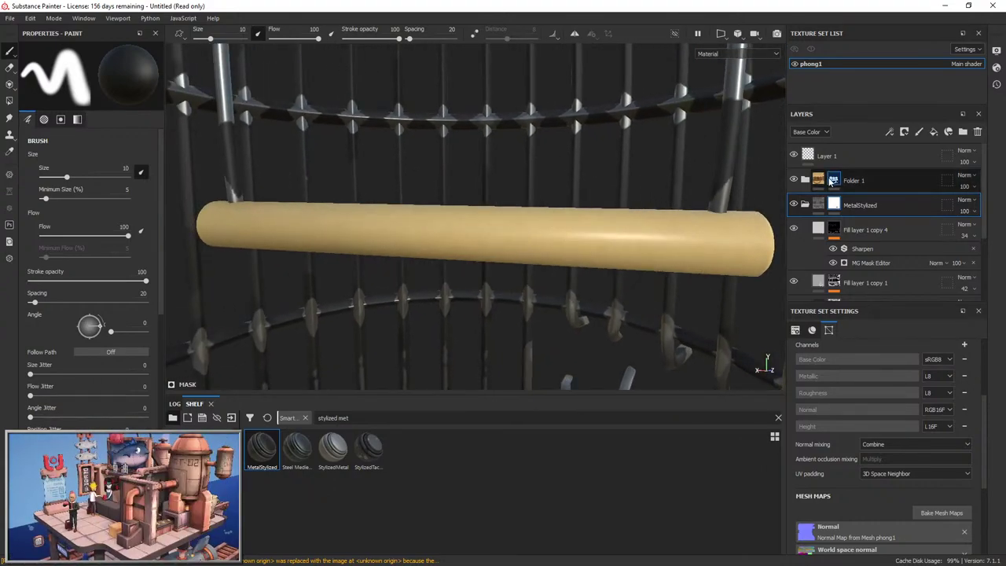
Expand Folder 1 and polygon-fill the perch into the mask of StylizedWoodSumo copy 1.
left_click(832, 182)
left_click(802, 180)
scroll(822, 236, "down", 5)
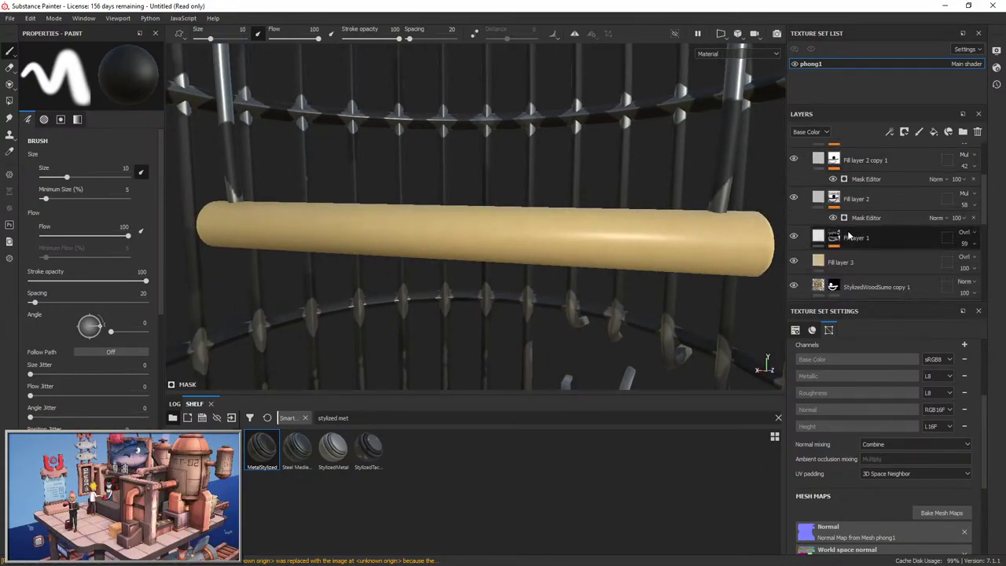
left_click(835, 259)
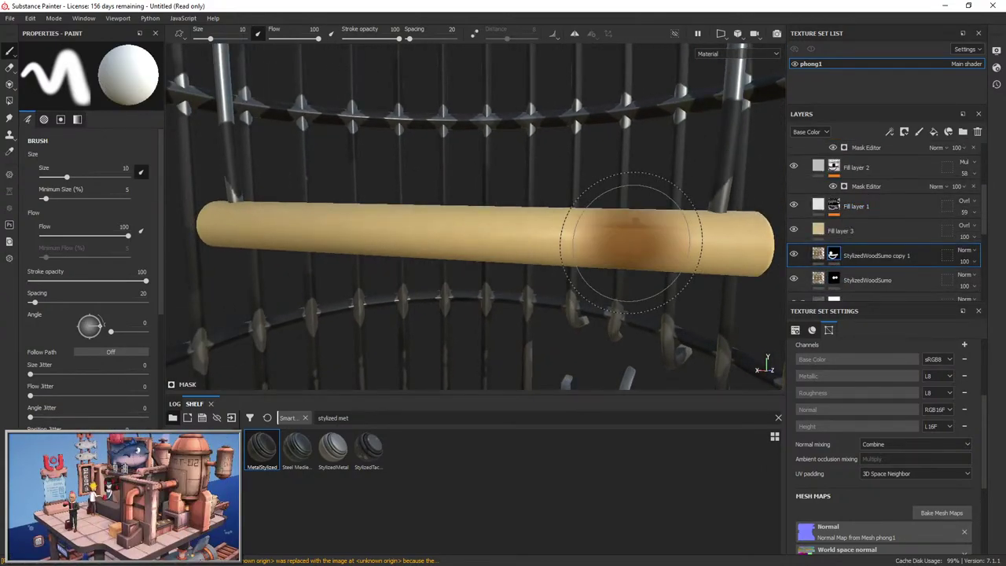
key("4")
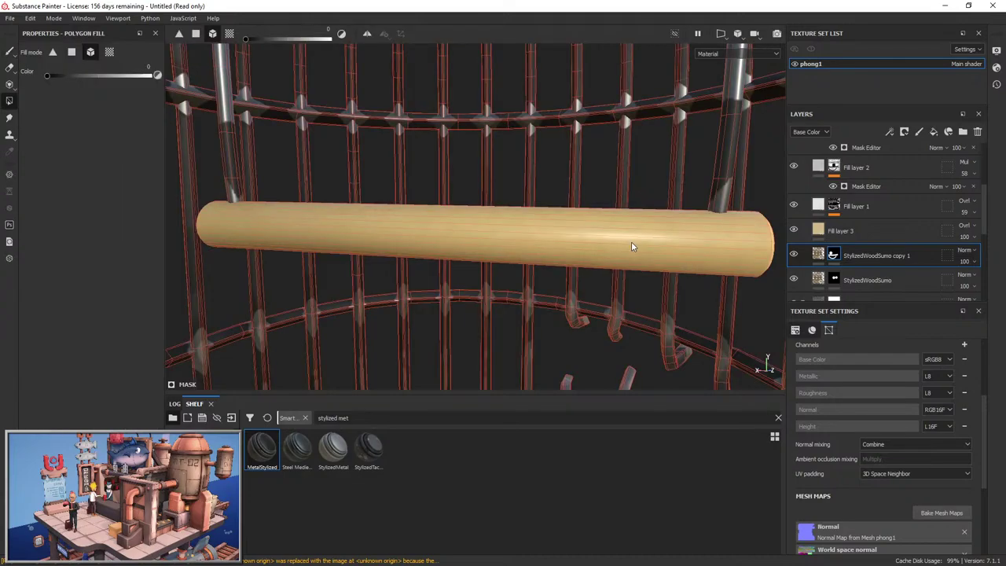
left_click(631, 246)
key("1")
mouse_move(631, 246)
left_mouse_down("alt")
mouse_move(762, 272)
mouse_move(694, 241)
mouse_move(440, 254)
mouse_move(570, 263)
mouse_move(485, 220)
left_mouse_up("alt")
right_click_drag(485, 220, 483, 353, "alt")
Duplicate the StylizedWoodSumo copy 1 layer, give the duplicate a black mask and polygon-fill the perch into it.
right_click(864, 262)
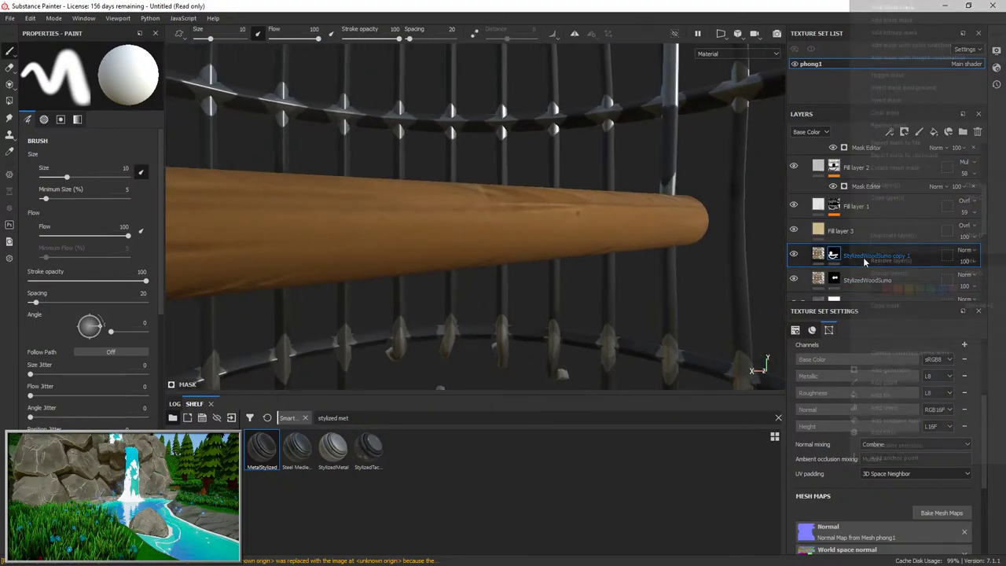
left_click(908, 236)
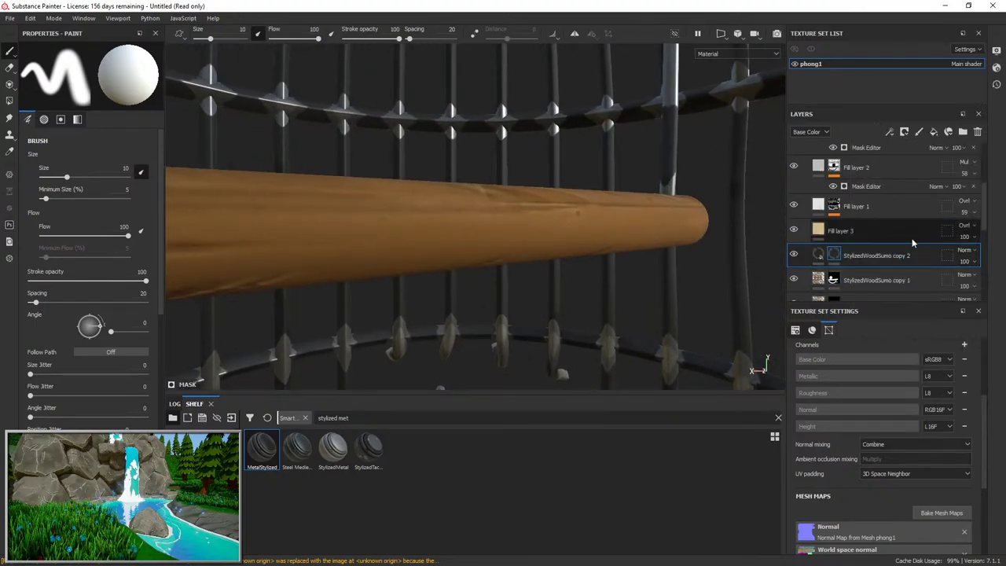
right_click(821, 257)
left_click(818, 256)
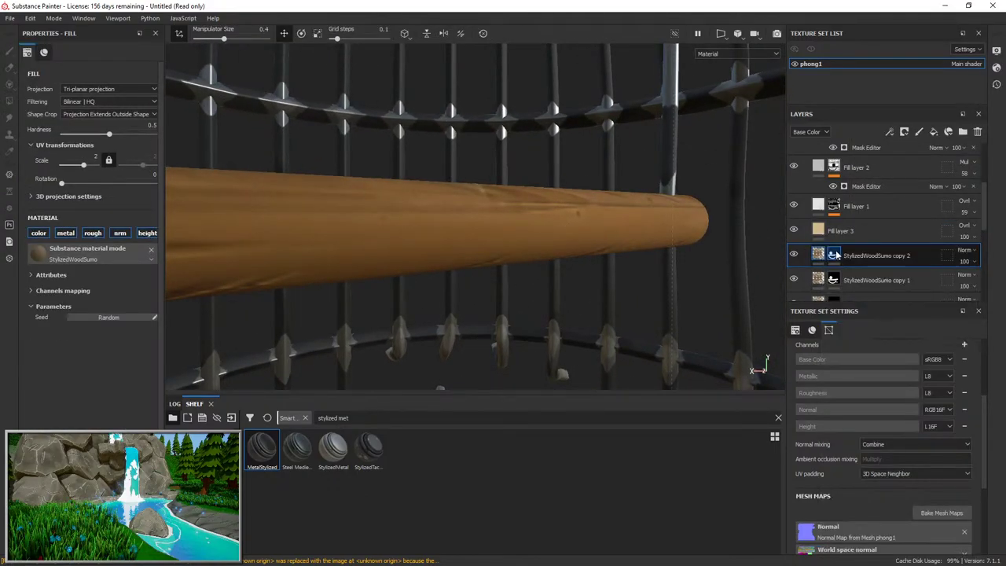
right_click(834, 256)
left_click(888, 22)
key("4")
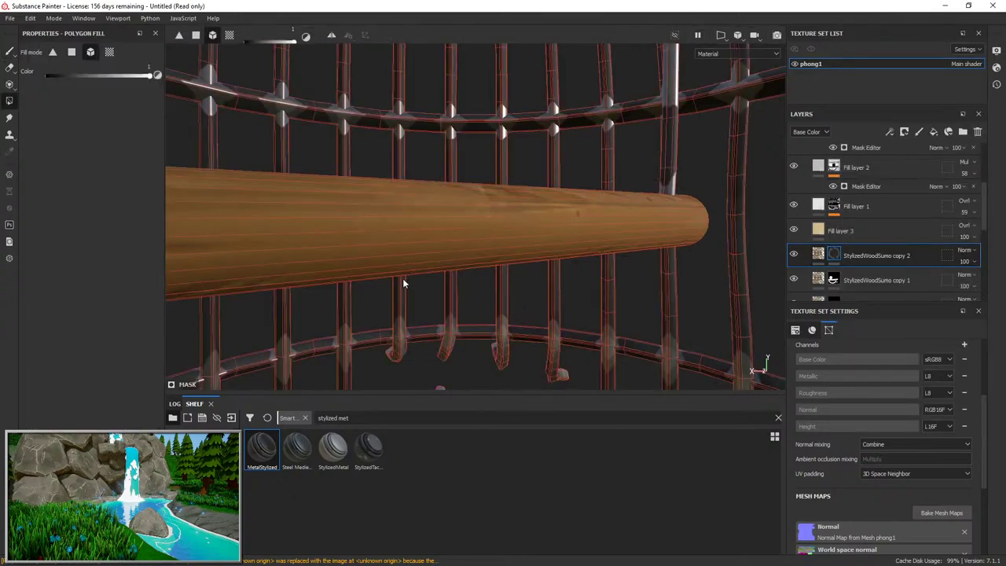
Remove the perch from the StylizedWoodSumo copy 1 mask with a black polygon fill.
right_click(830, 278)
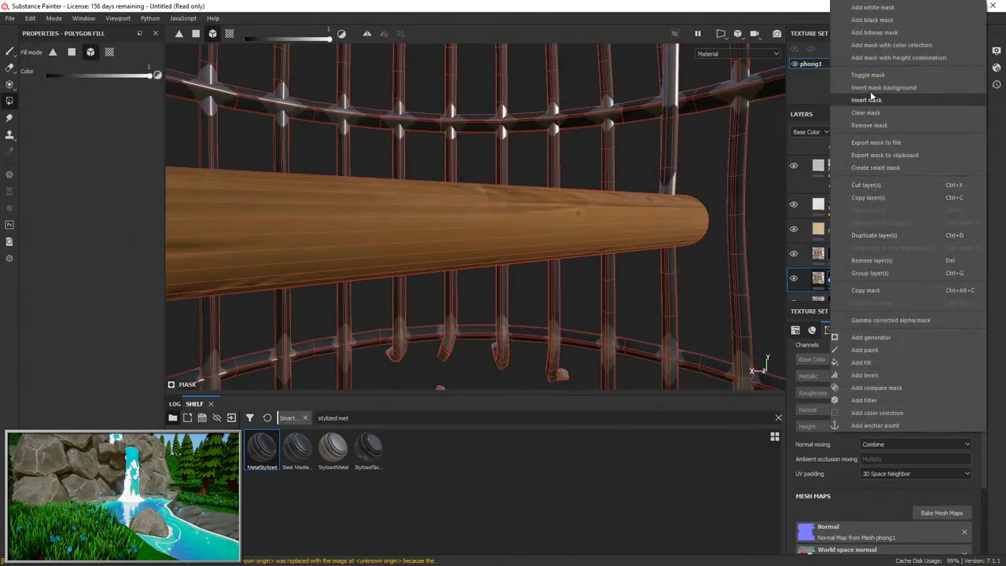
left_click(820, 280)
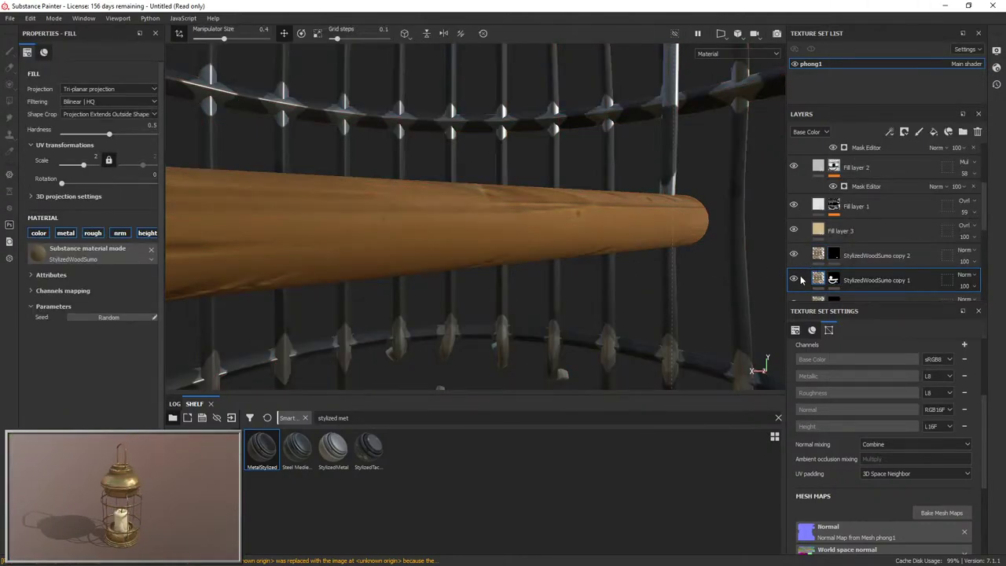
left_click(833, 279)
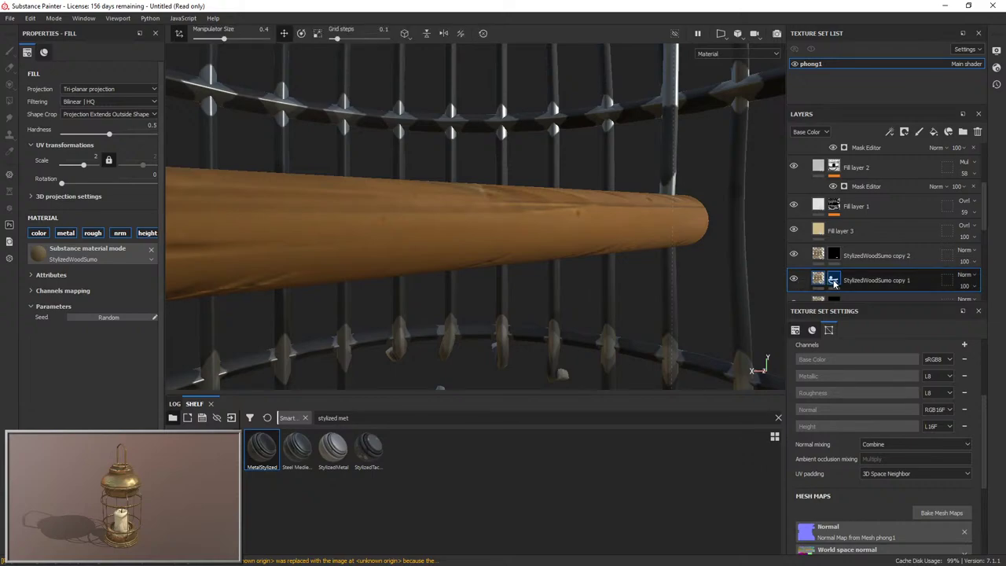
key("4")
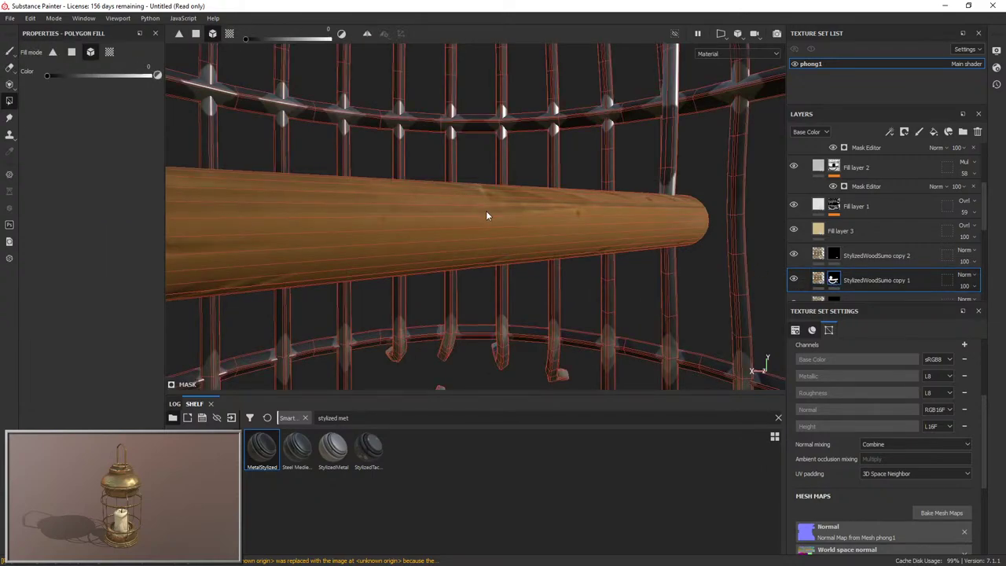
Switch the StylizedWoodSumo copy 2 fill from tri-planar to UV projection.
left_click(834, 255)
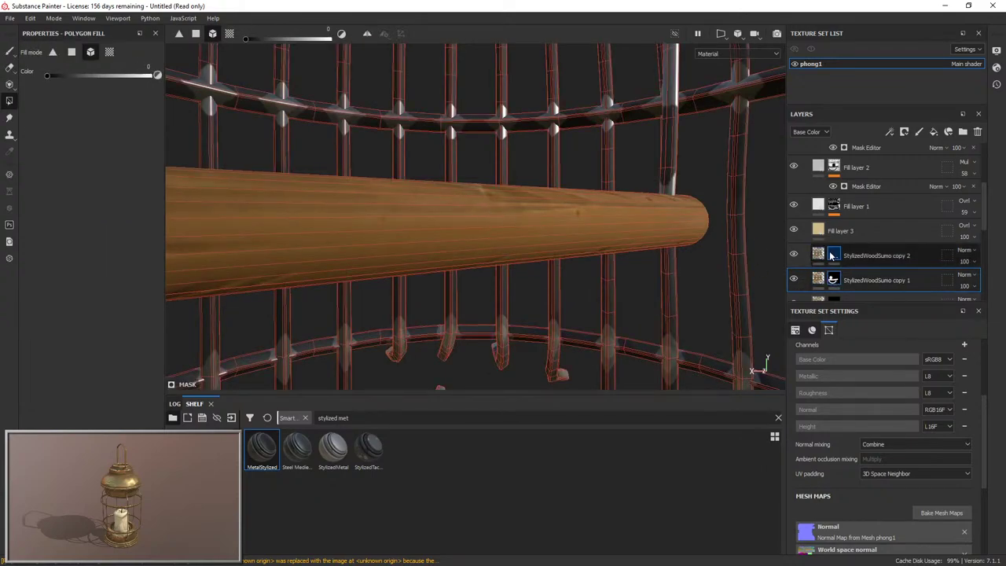
key("1")
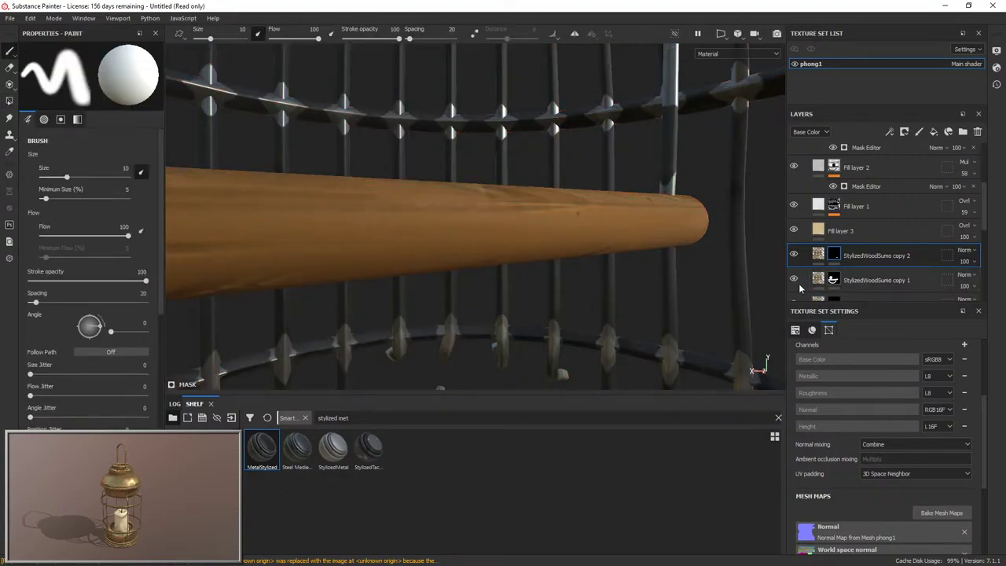
scroll(807, 268, "down", 1)
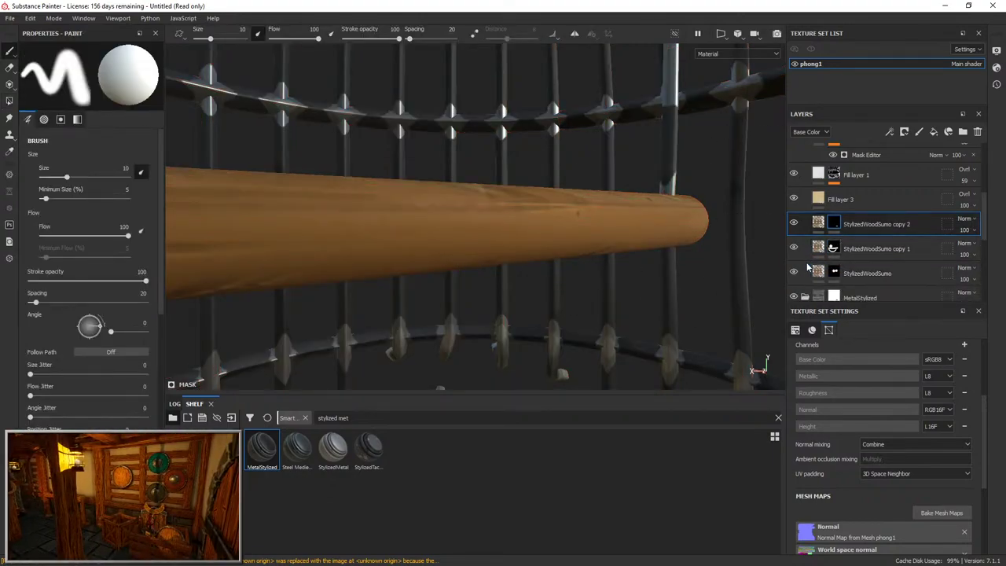
left_click(819, 224)
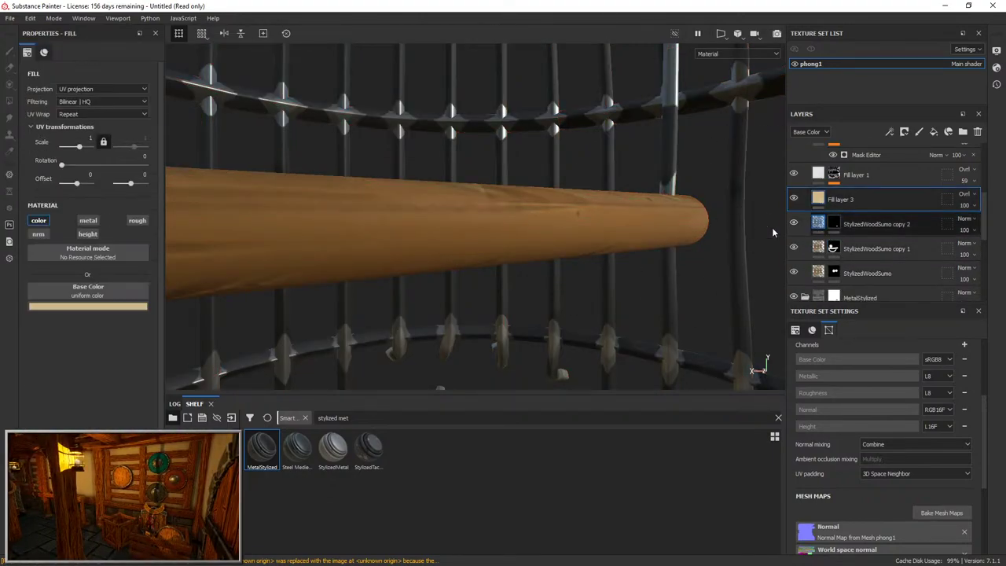
left_click(106, 89)
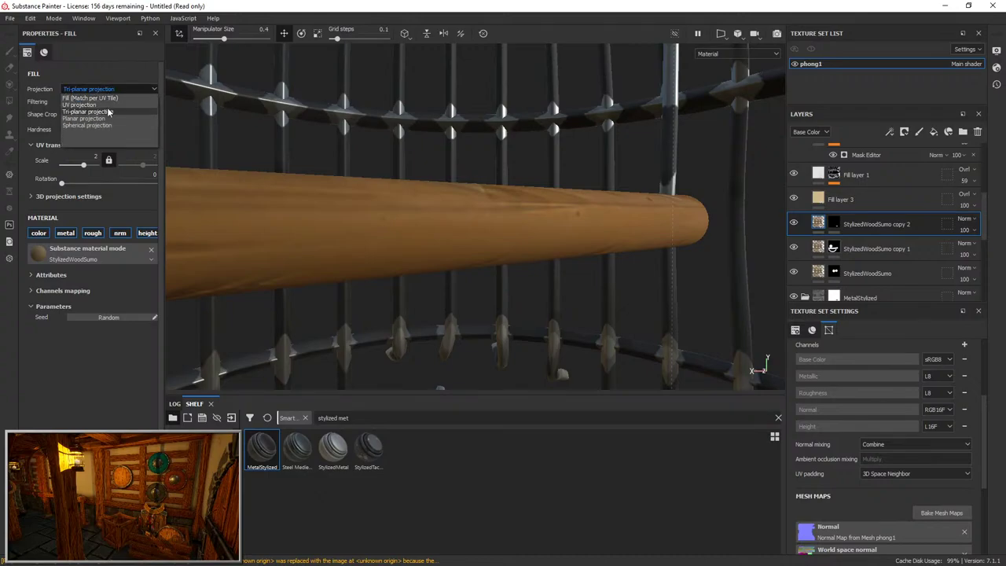
left_click(80, 105)
Try different UV scales for the perch's wood and set the scale to 5.
mouse_move(565, 240)
left_mouse_down("alt")
mouse_move(575, 223)
mouse_move(539, 207)
mouse_move(529, 79)
mouse_move(659, 167)
left_mouse_up("alt")
right_click_drag(660, 167, 666, 256, "alt")
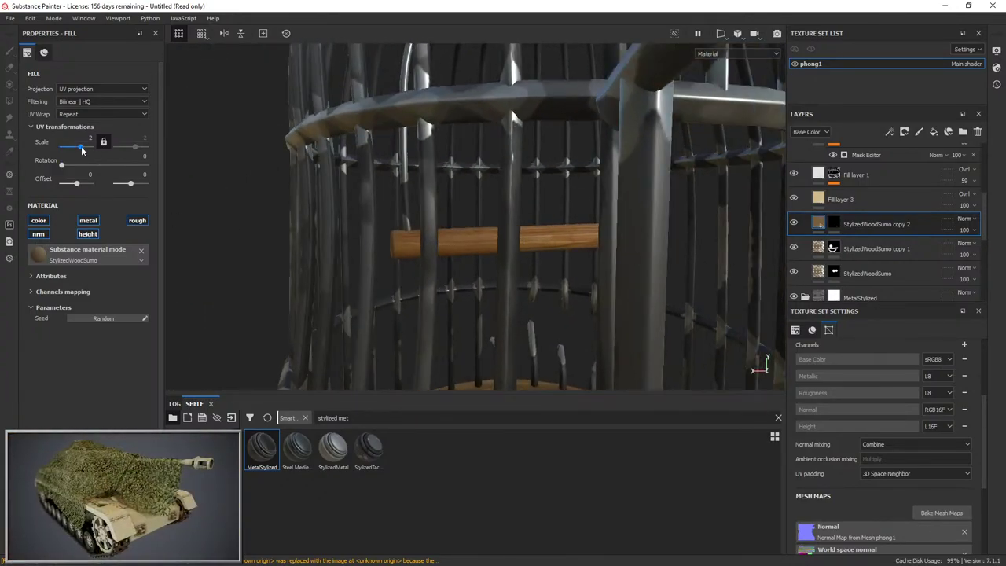
scroll(503, 220, "up", 3)
left_click_drag(510, 229, 418, 308, "alt")
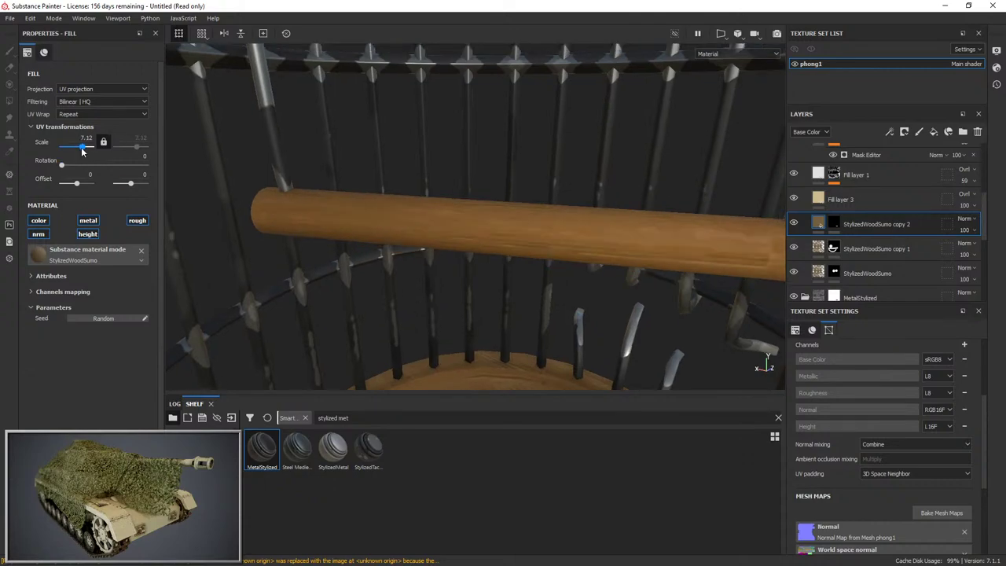
left_click_drag(81, 152, 83, 151)
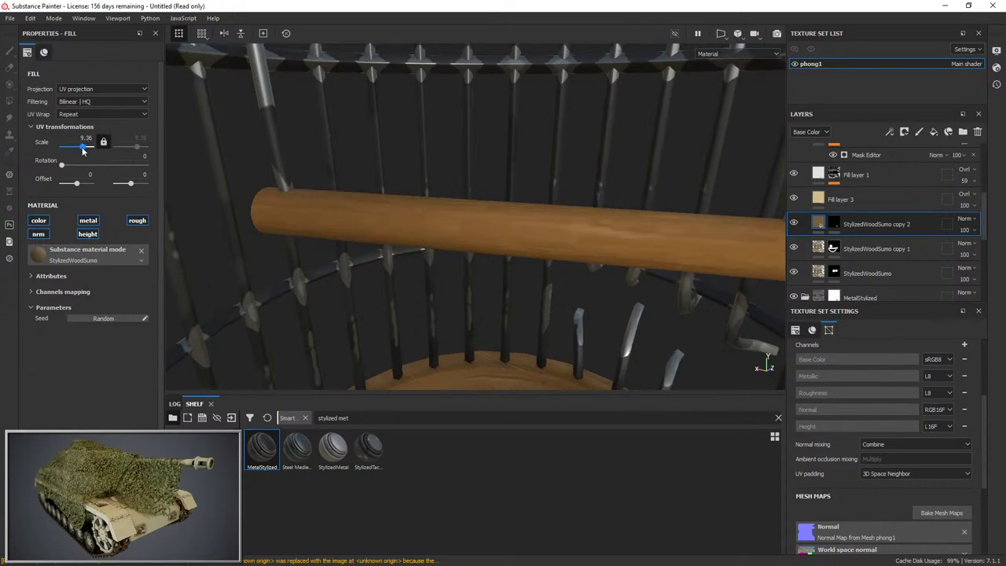
key("Return")
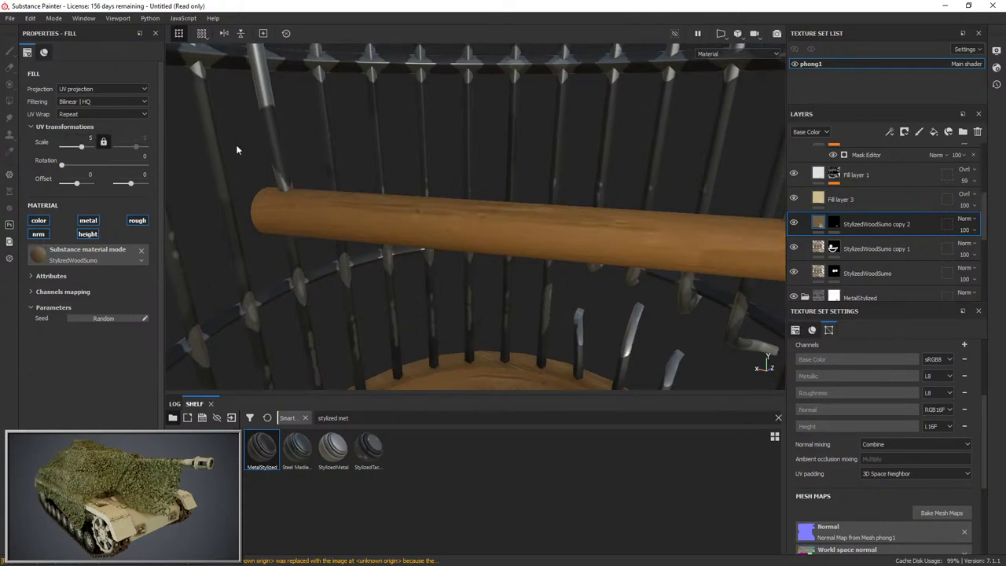
Examine the perch and cage from several angles, toggling Fill layer 2 copy 1 and Fill layer 2 to compare their effect.
left_click_drag(578, 368, 518, 268, "alt")
scroll(589, 299, "down", 4)
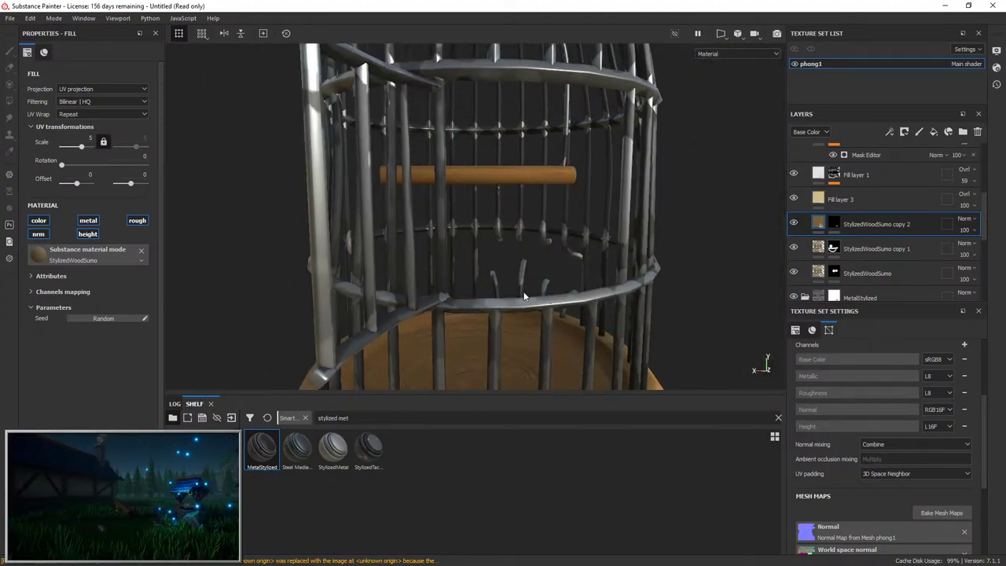
left_click_drag(453, 249, 710, 238, "alt")
scroll(831, 246, "up", 3)
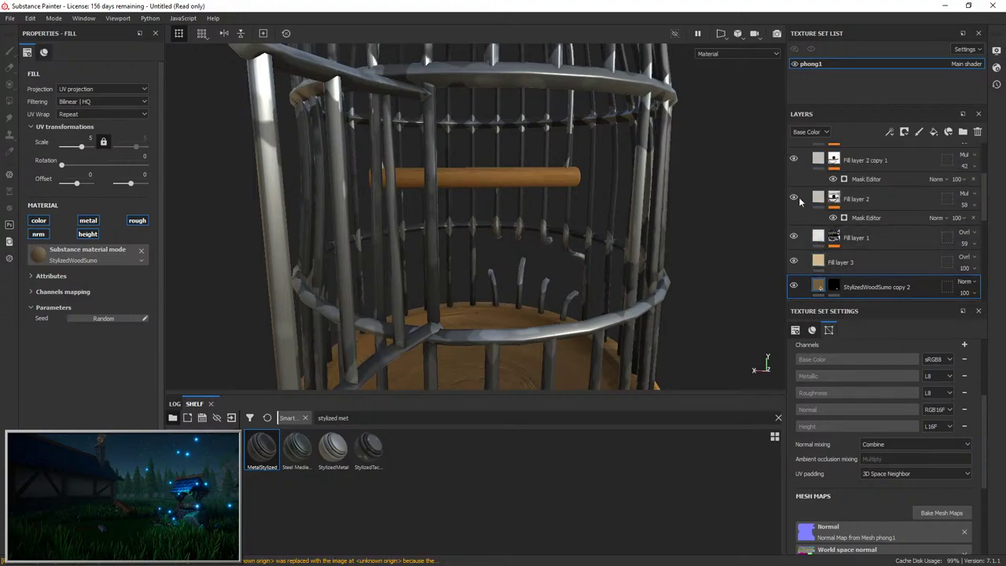
scroll(798, 199, "up", 3)
left_click(794, 223)
left_click(794, 223)
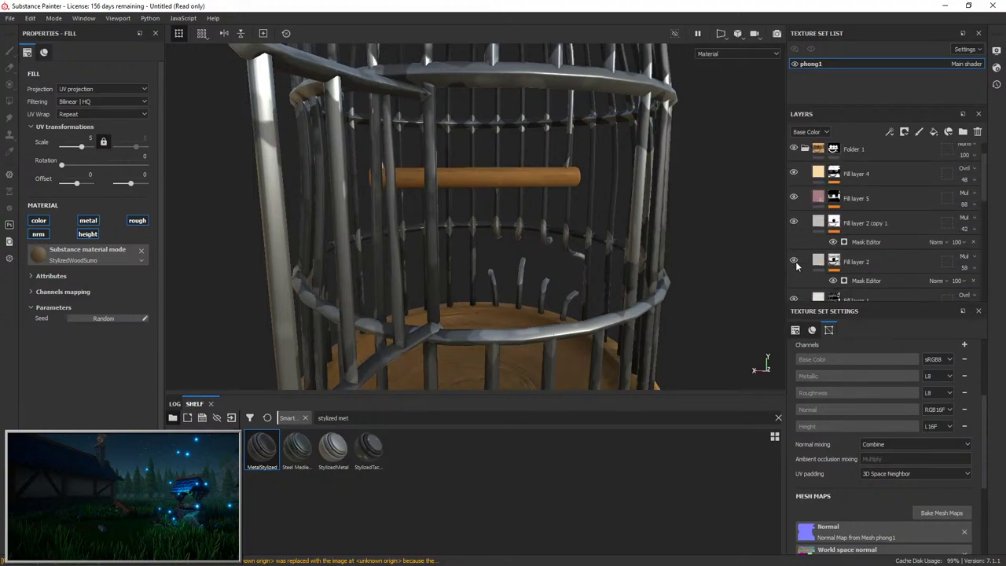
left_click(794, 261)
left_click(794, 261)
scroll(576, 219, "down", 4)
left_click_drag(577, 218, 577, 209, "alt")
scroll(836, 220, "up", 1)
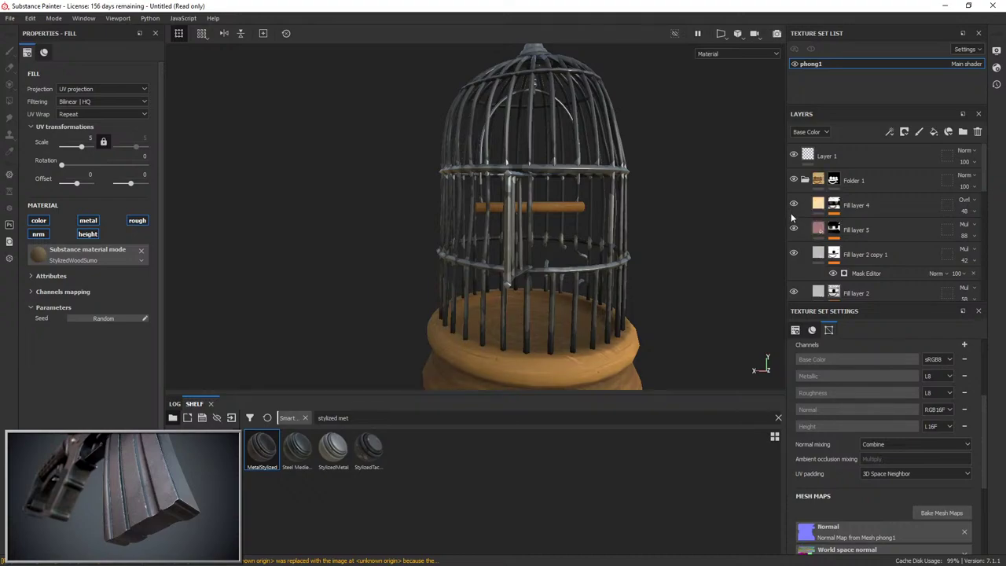
Try grouping Fill layer 4 and Fill layer 5 together in a new folder inside Folder 1.
left_click(887, 206)
left_click(963, 133)
left_click(870, 230)
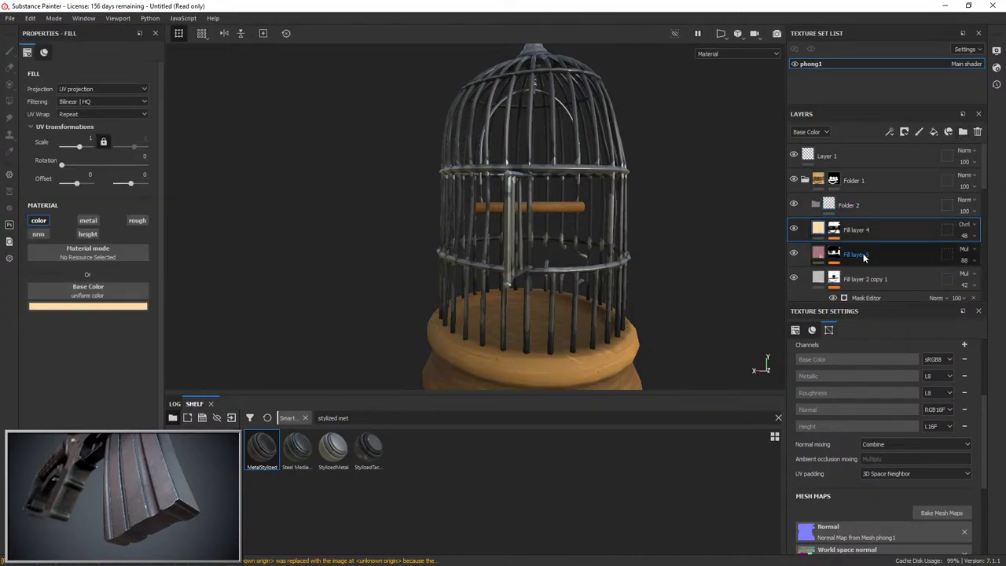
left_click(863, 258, "shift")
left_click_drag(867, 230, 859, 206)
Try duplicating the folder with Fill layers 4 and 5, and undo the duplication and the grouping.
right_click(857, 205)
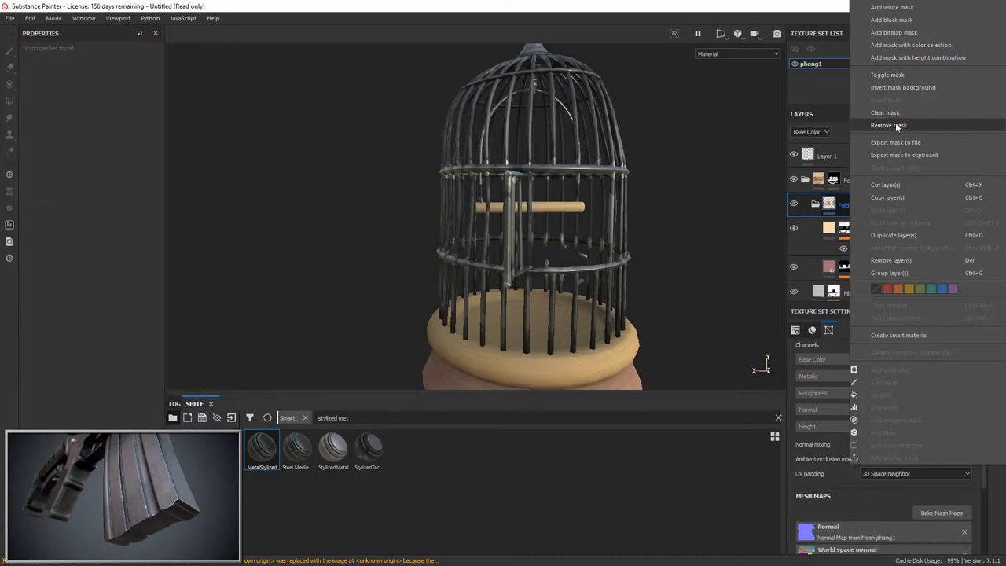
left_click(906, 236)
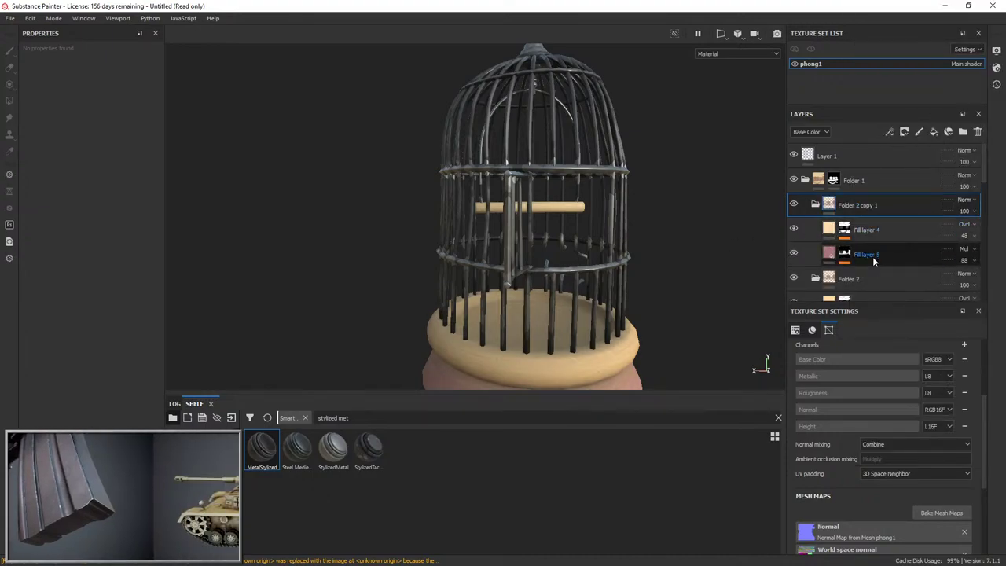
left_click(912, 276)
scroll(967, 278, "down", 2)
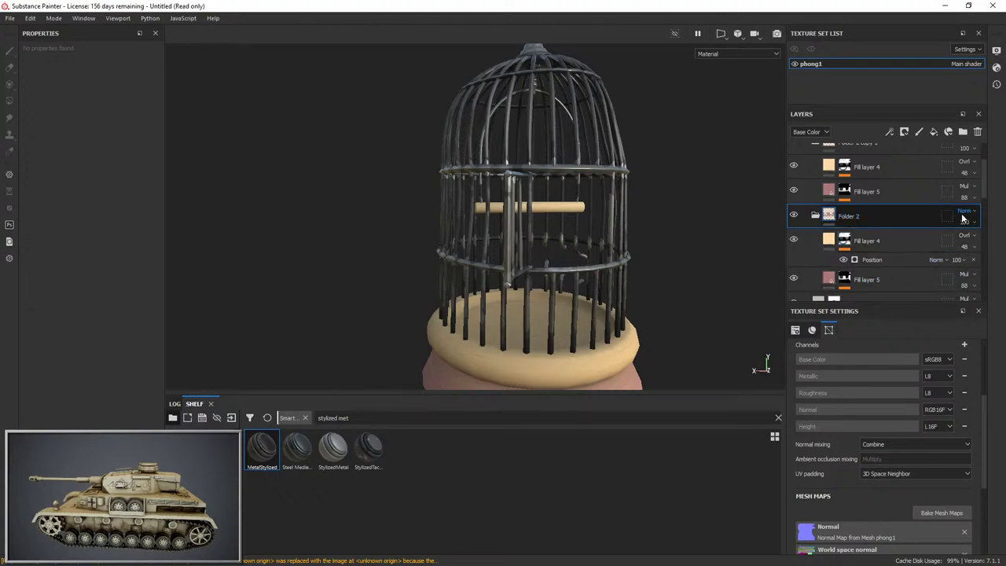
left_click(965, 212)
left_click(878, 214)
key("ctrl+z")
key("ctrl+z")
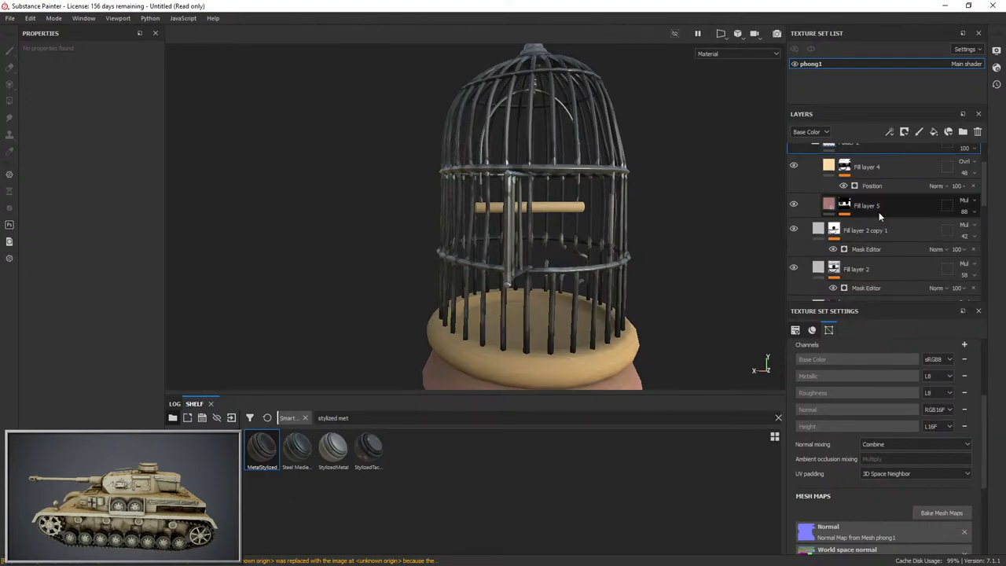
Put Fill layer 4 alone into a new folder inside Folder 1 and set that folder's blending mode to Overlay.
scroll(857, 220, "up", 1)
left_click(871, 202)
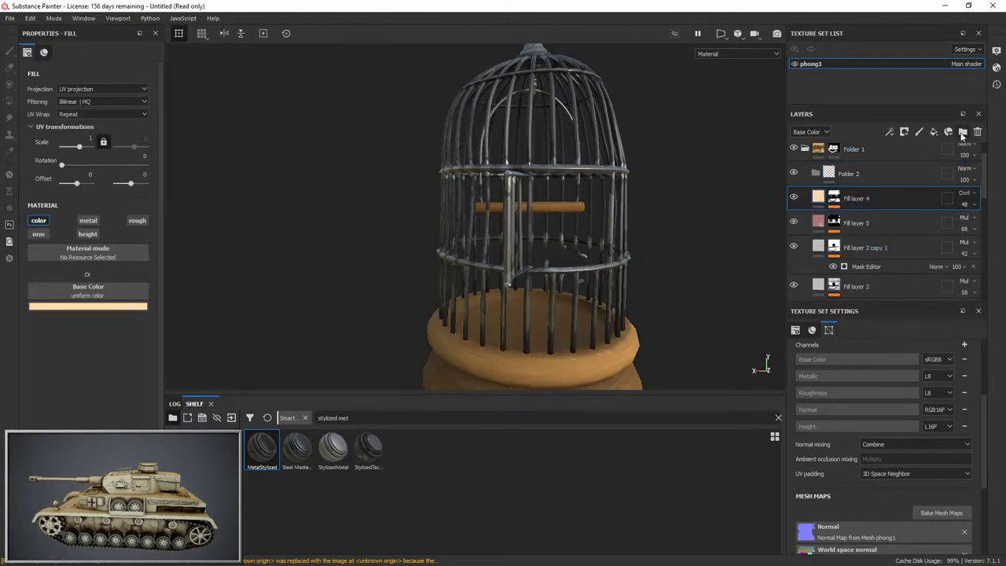
left_click(962, 132)
left_click_drag(853, 223, 862, 202)
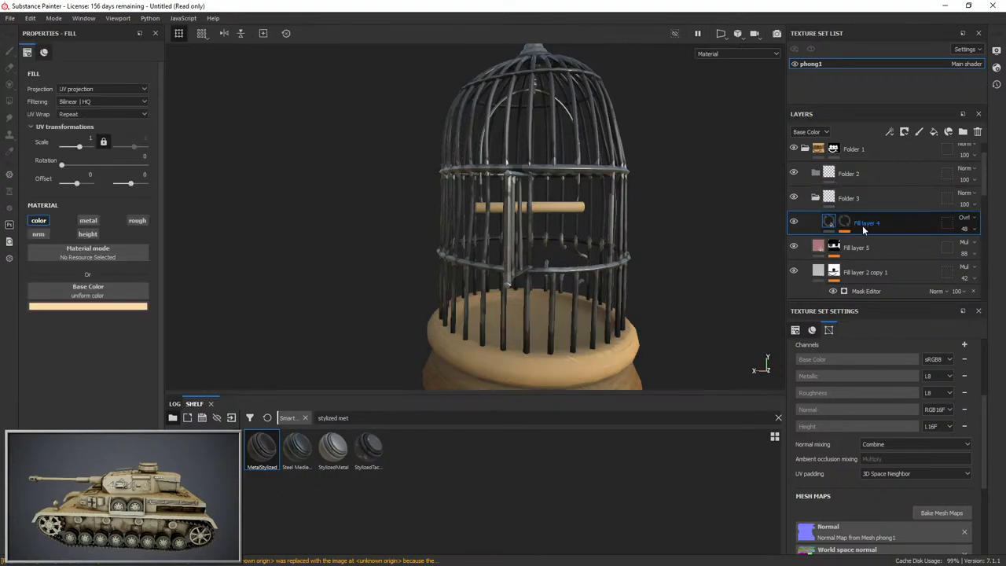
left_click(964, 194)
left_click(959, 353)
left_click(907, 245)
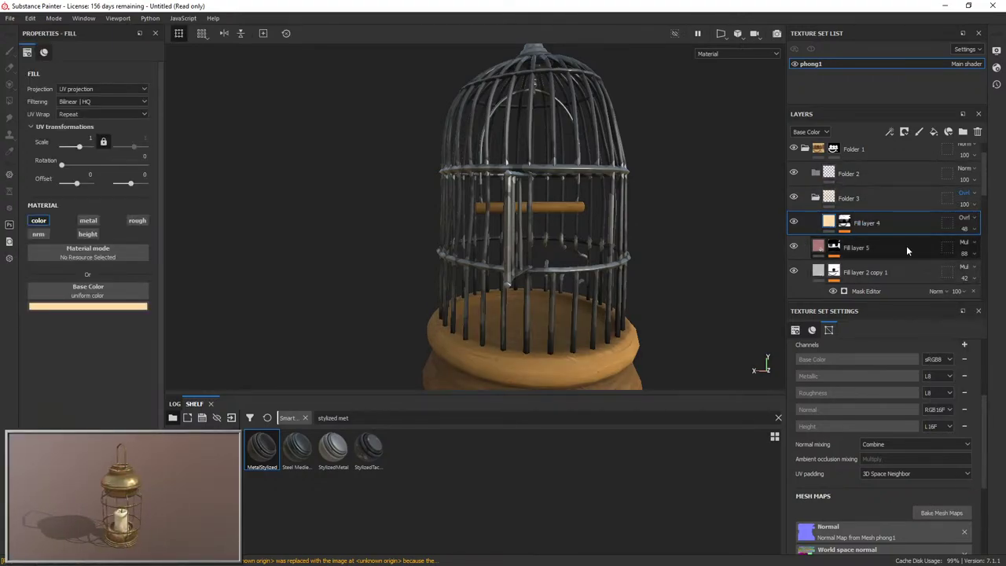
left_click_drag(861, 223, 870, 186)
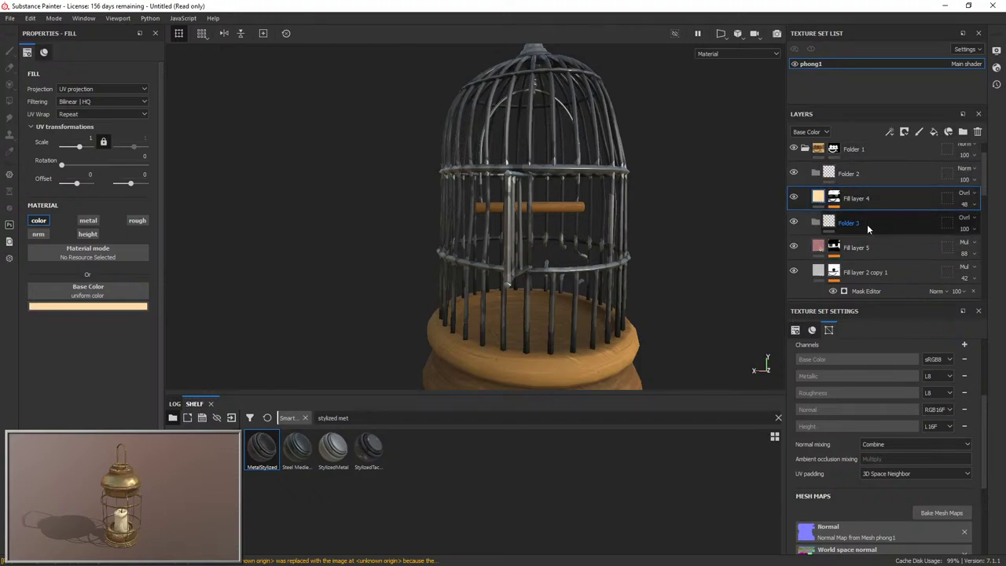
key("ctrl+z")
Create another folder above Fill layer 5 and move Fill layer 5 into it.
left_click(858, 252)
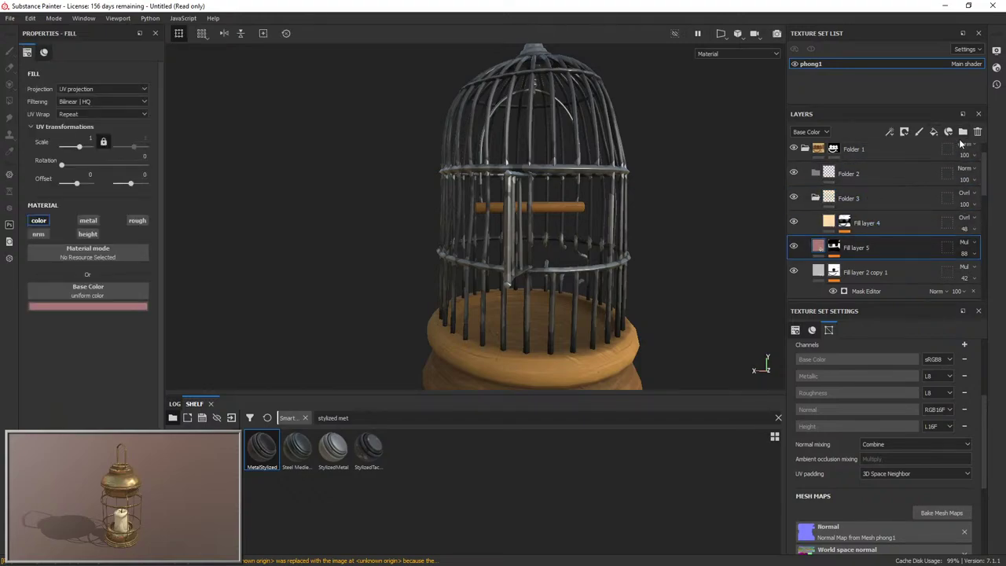
left_click(963, 132)
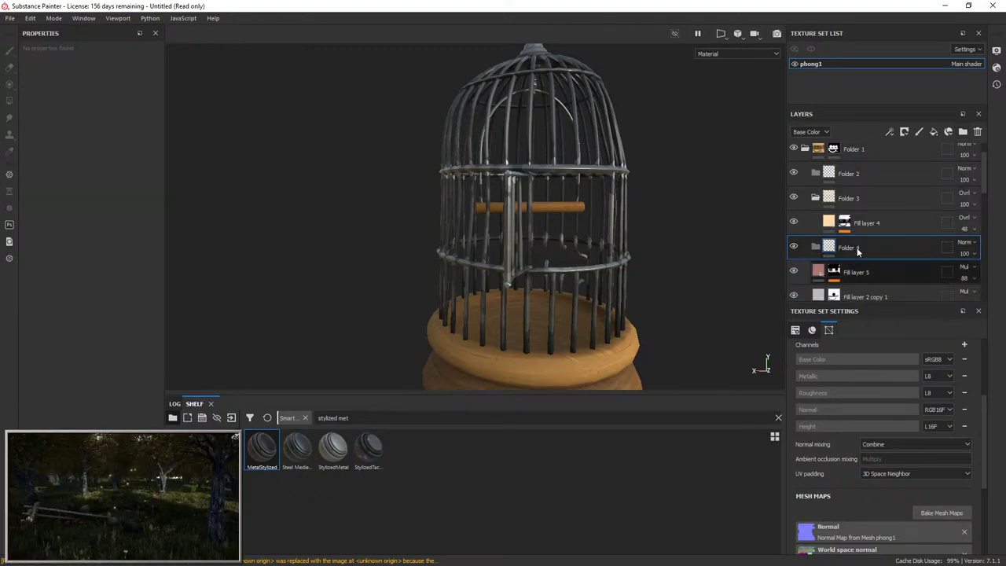
left_click_drag(858, 272, 860, 247)
Set the folder containing Fill layer 5 to Multiply blending and give it a black mask.
right_click(860, 247)
left_click(894, 21)
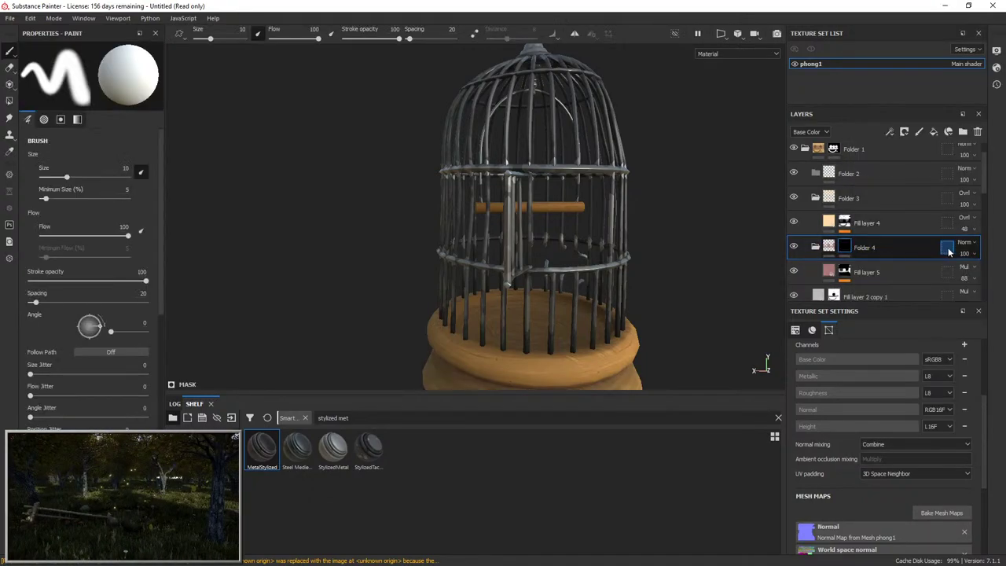
left_click(964, 249)
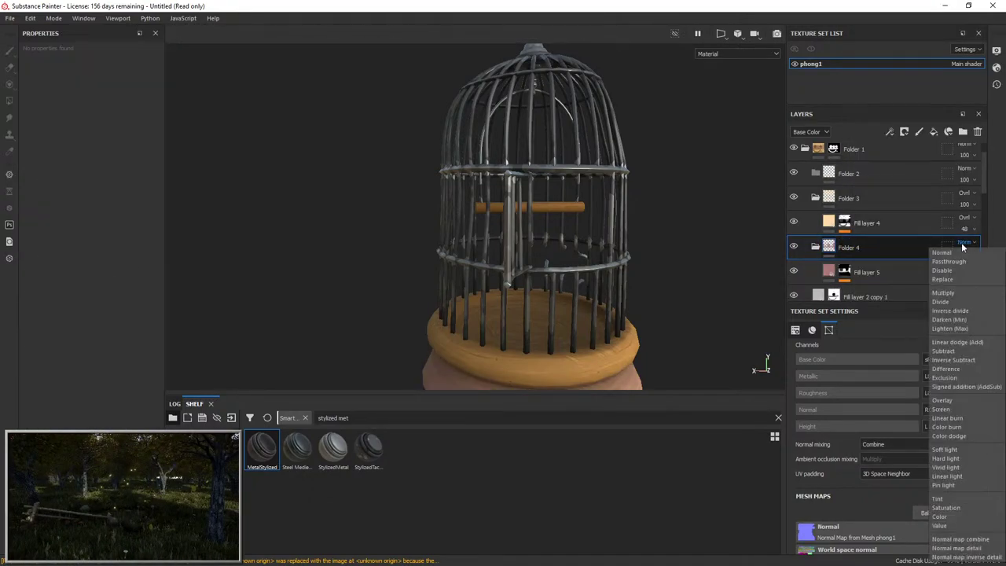
left_click(943, 293)
right_click(838, 249)
left_click(872, 20)
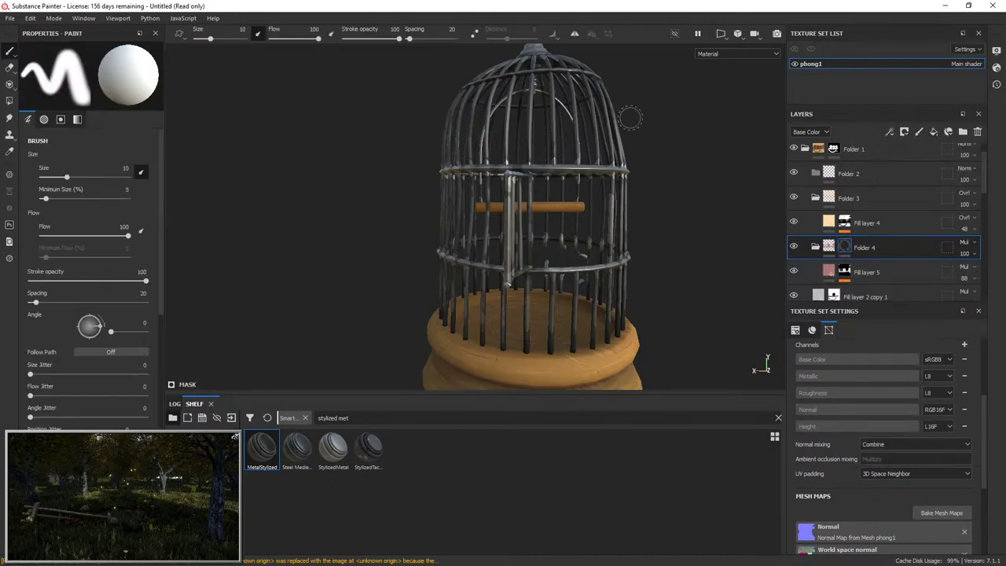
Fill the wooden base's lower part into Folder 4's black mask using polygon fill.
scroll(563, 218, "down", 3)
scroll(579, 204, "up", 8)
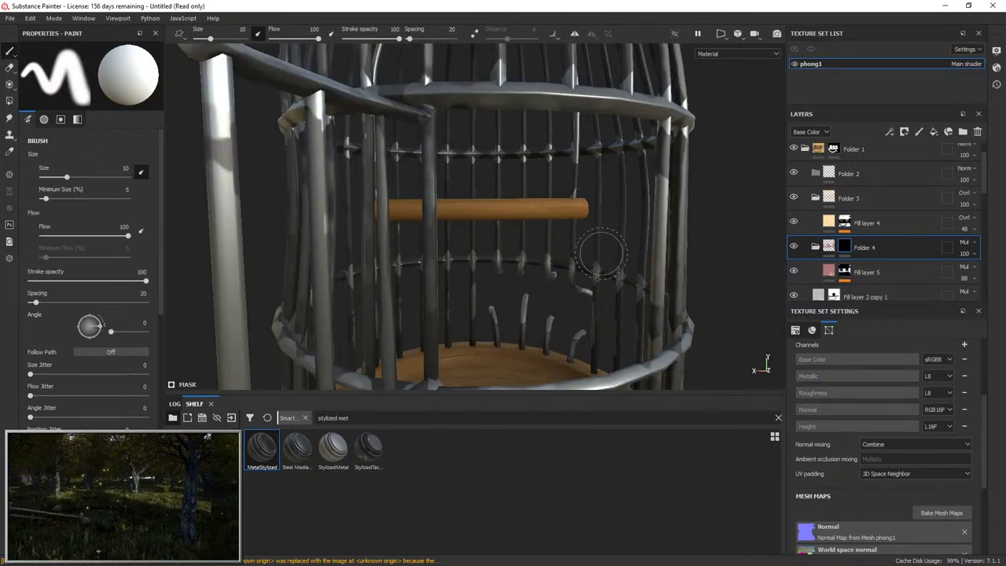
key("4")
scroll(568, 319, "down", 4)
middle_click_drag(568, 319, 595, 135, "alt")
middle_click_drag(603, 271, 597, 244, "alt")
left_click(582, 330)
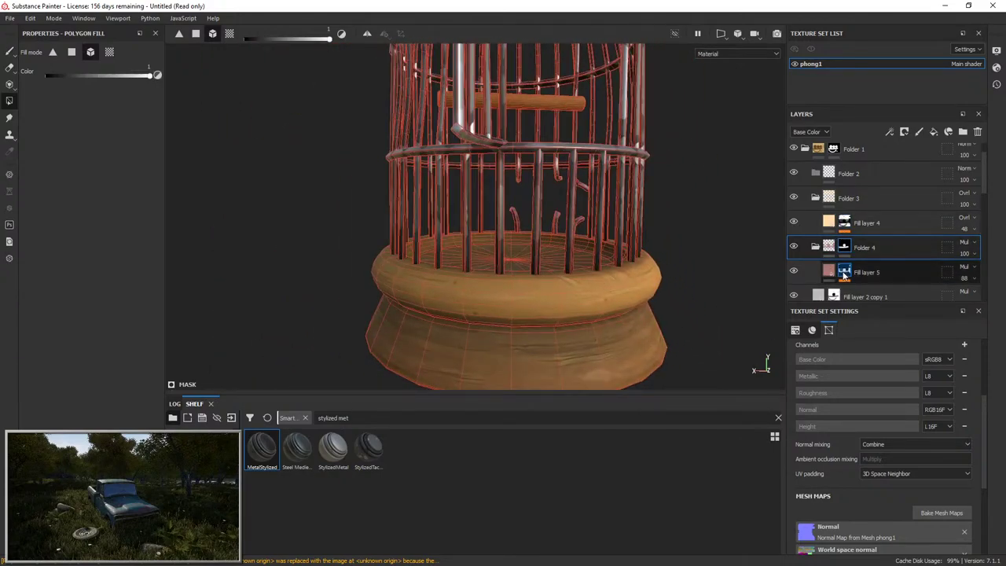
Give Folder 3 a black mask and fill part of the wooden base into it.
left_click(816, 246)
right_click(854, 196)
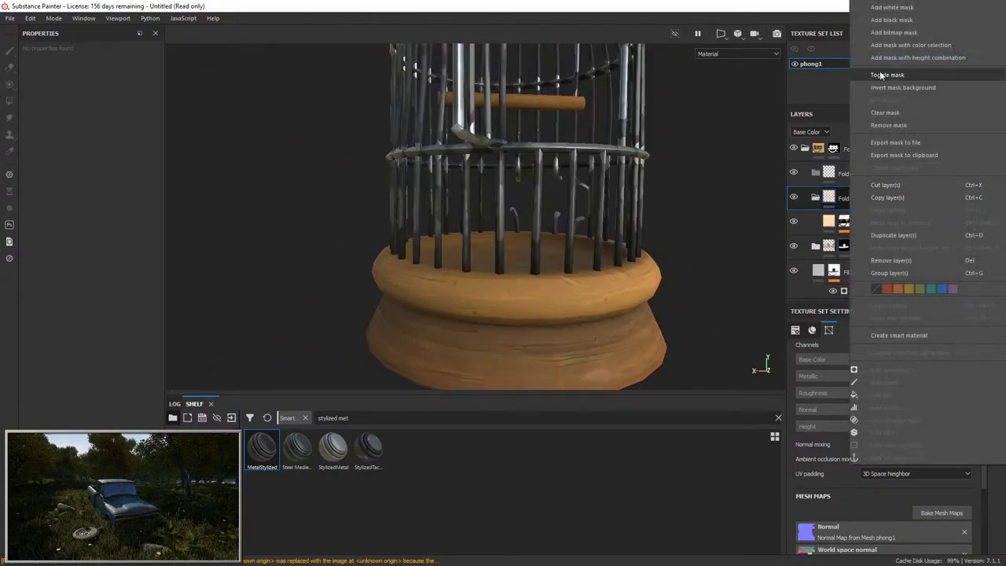
left_click(893, 19)
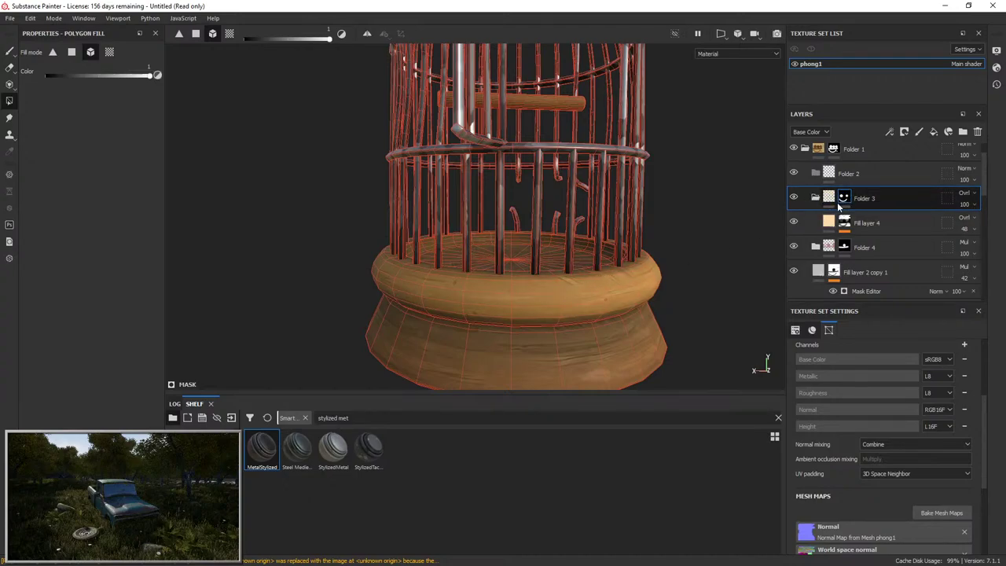
left_click(815, 198)
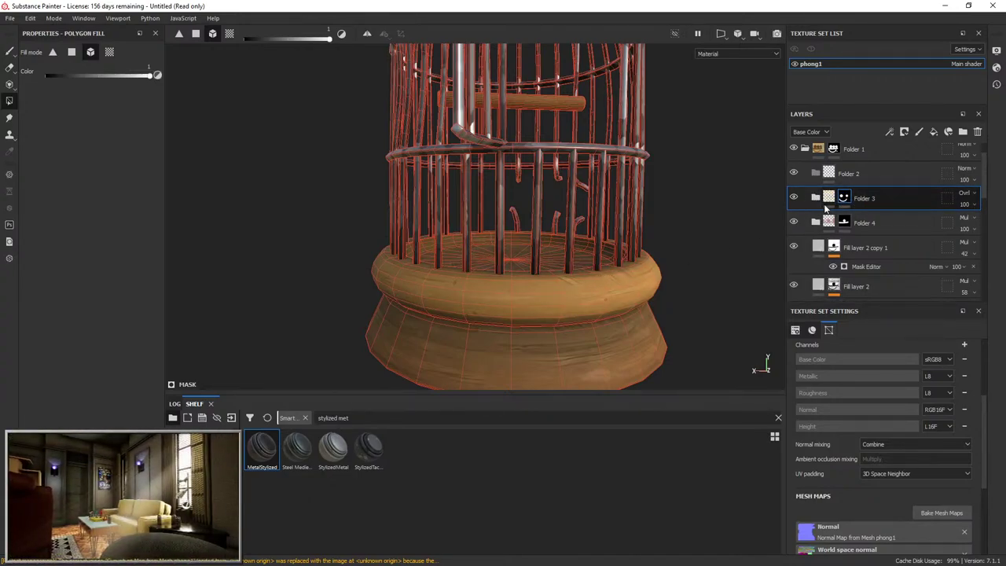
Fill the remaining wooden base polygons into the masks of Folder 4 and Folder 3.
left_click(865, 223)
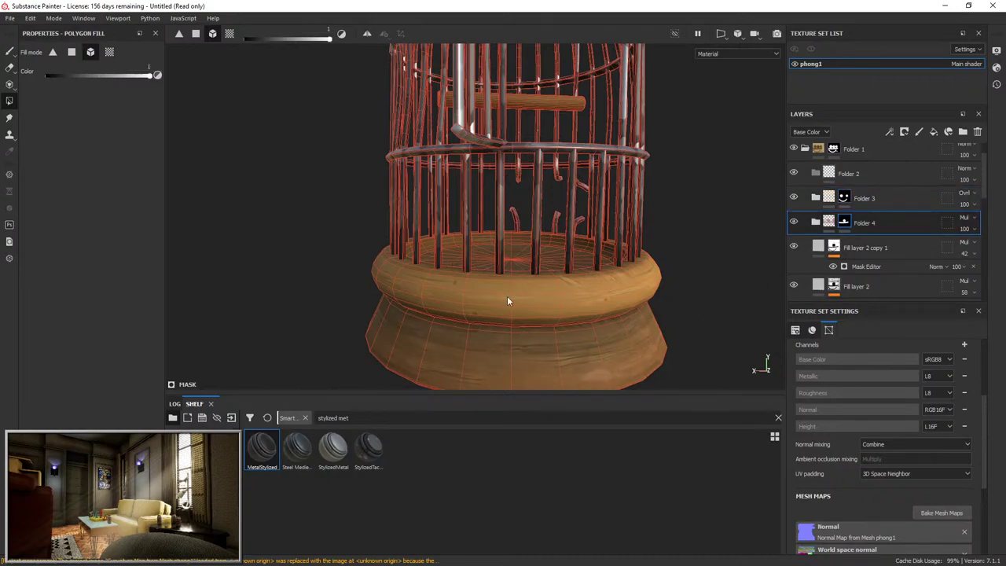
scroll(472, 338, "up", 1)
scroll(477, 338, "down", 2)
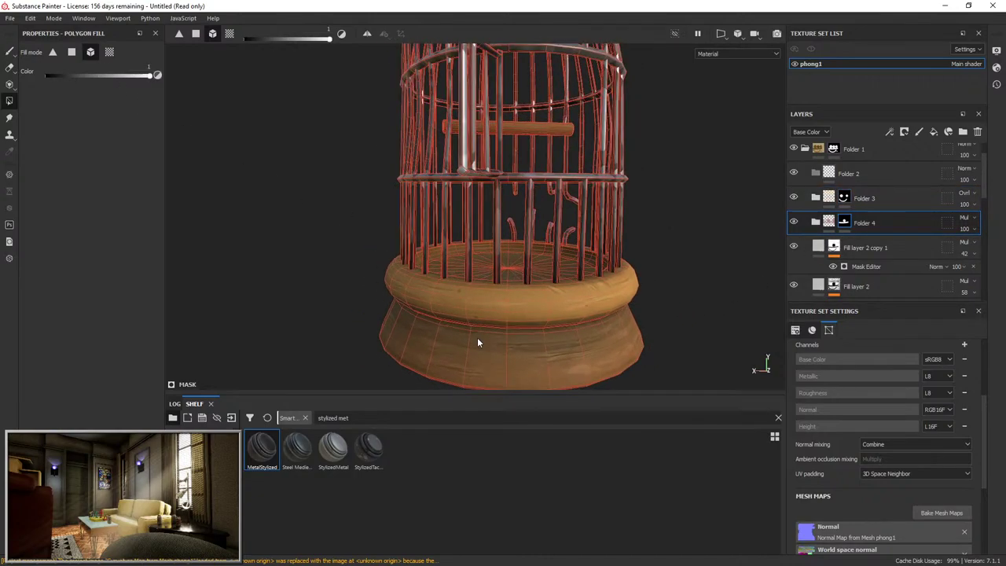
left_click_drag(390, 304, 594, 425)
left_click(844, 198)
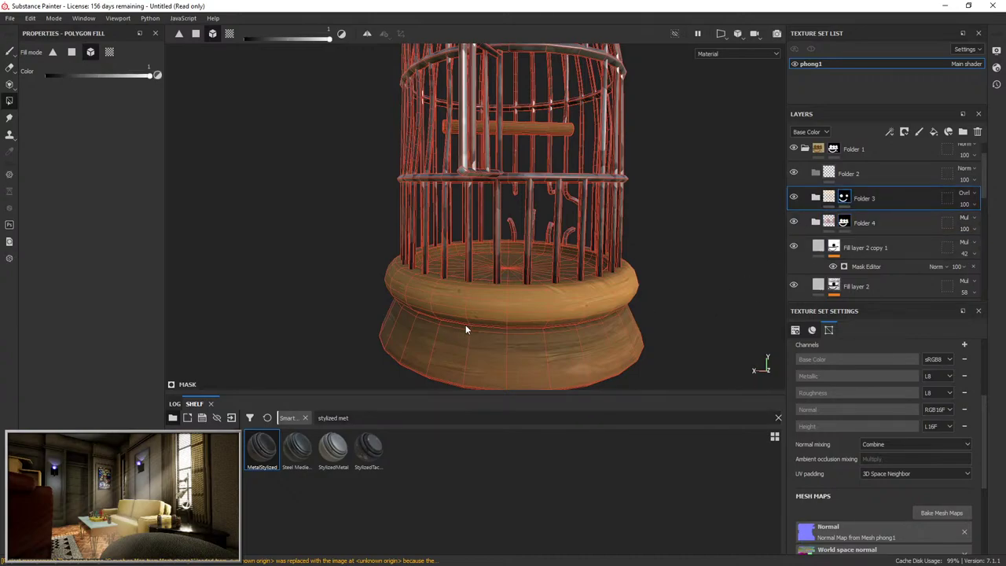
key("1")
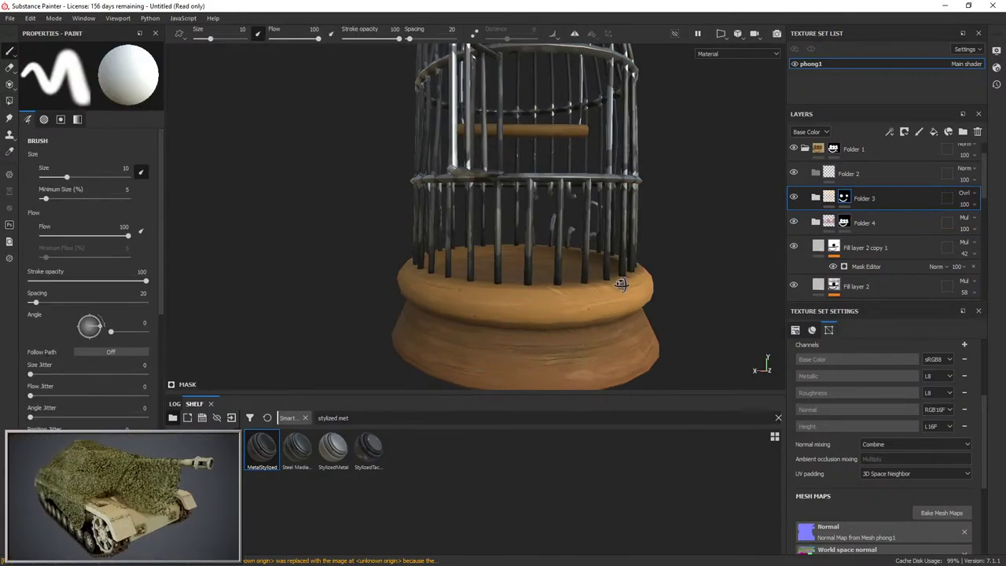
left_click_drag(622, 286, 533, 200, "alt")
scroll(561, 239, "up", 2)
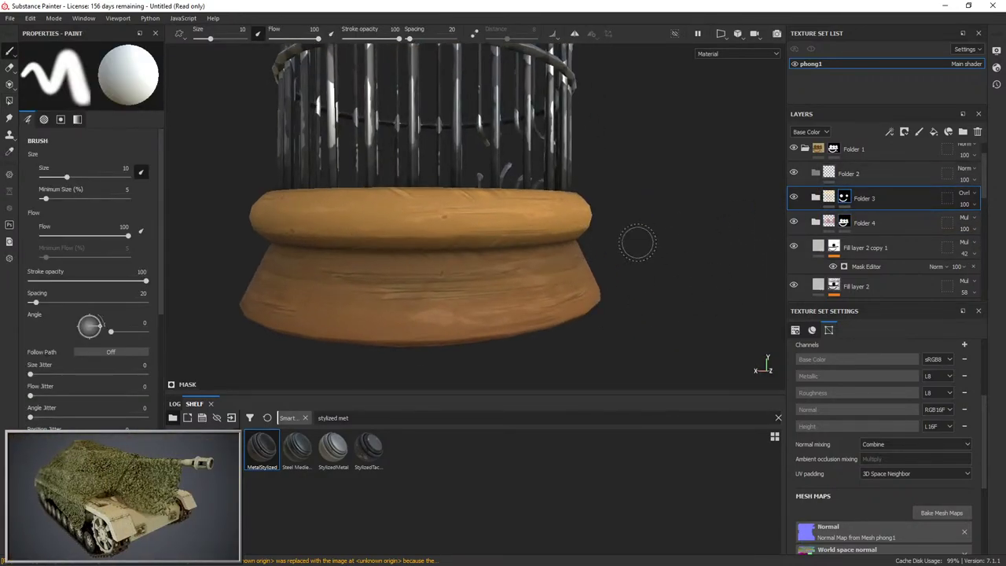
left_click(843, 223)
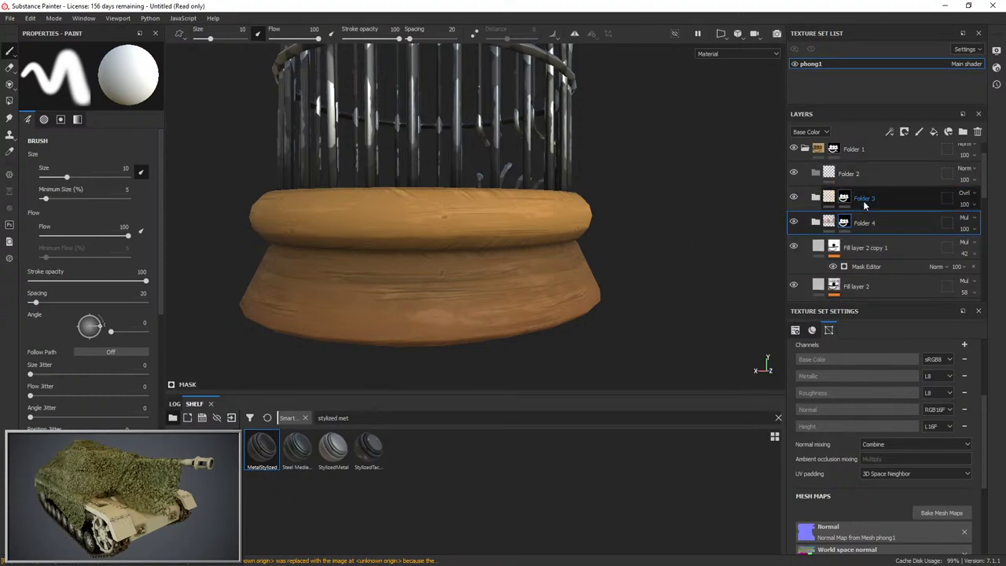
left_click(845, 197)
Duplicate Folder 3 and Folder 4 together.
left_click_drag(511, 252, 565, 349, "alt")
left_click(853, 224, "ctrl")
right_click(867, 225)
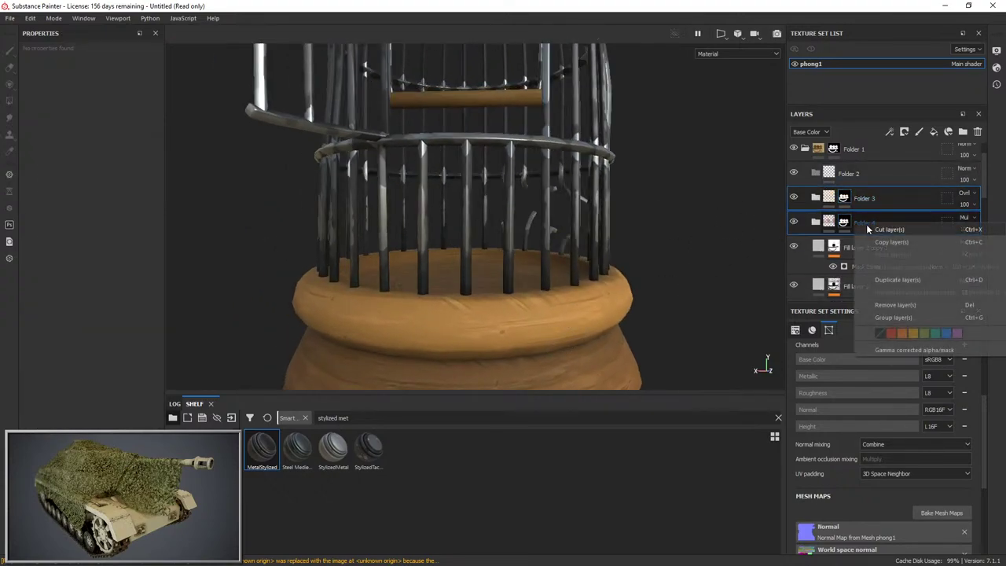
left_click(909, 279)
Reset the masks of Folder 3 copy 1 and Folder 4 copy 1 to black.
left_click(860, 199)
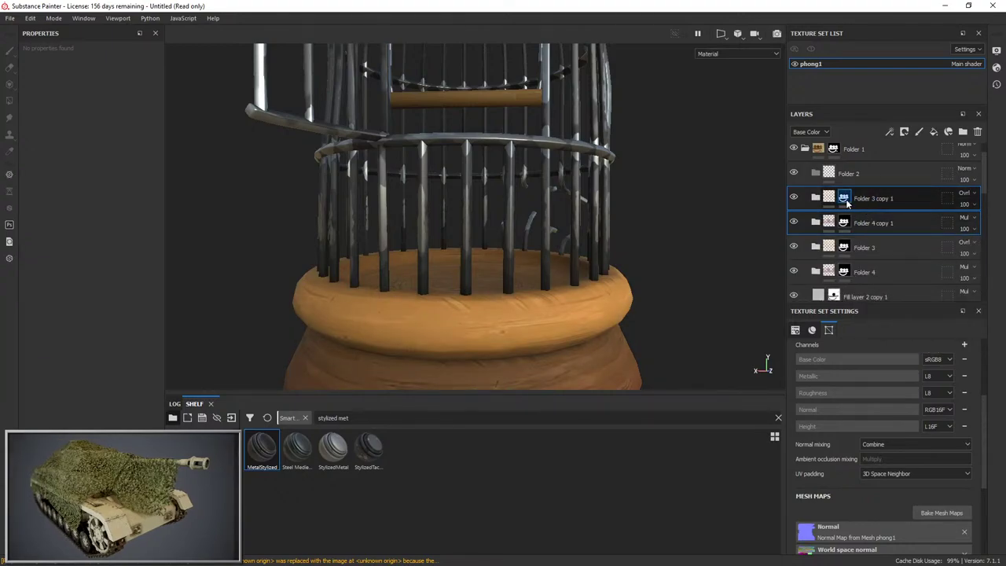
key("4")
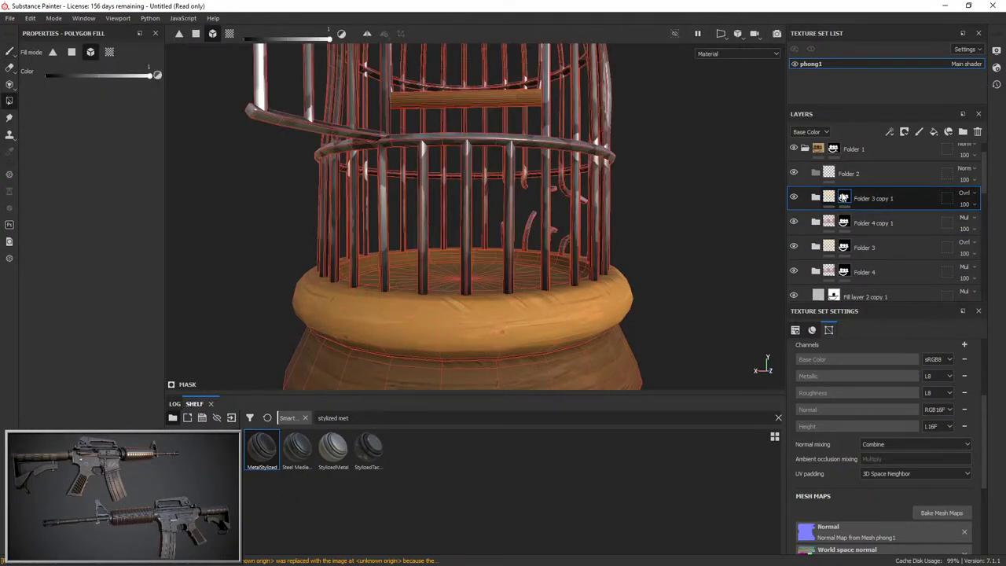
right_click(841, 198)
left_click(876, 34)
left_click(865, 222)
right_click(844, 222)
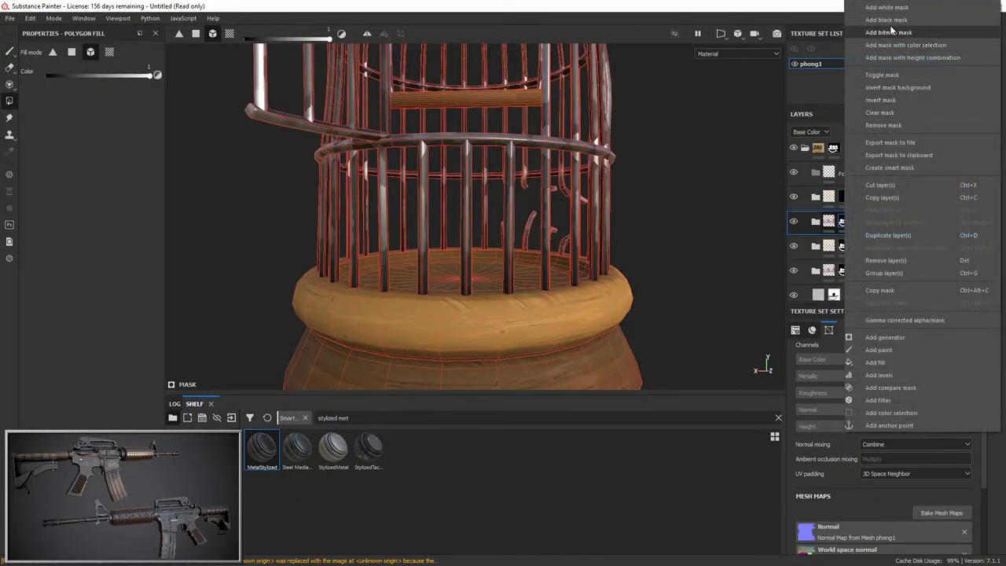
left_click(886, 32)
Fill the perch into the mask of Folder 4 copy 1 using polygon fill.
left_click_drag(542, 166, 534, 366, "alt")
scroll(487, 278, "up", 6)
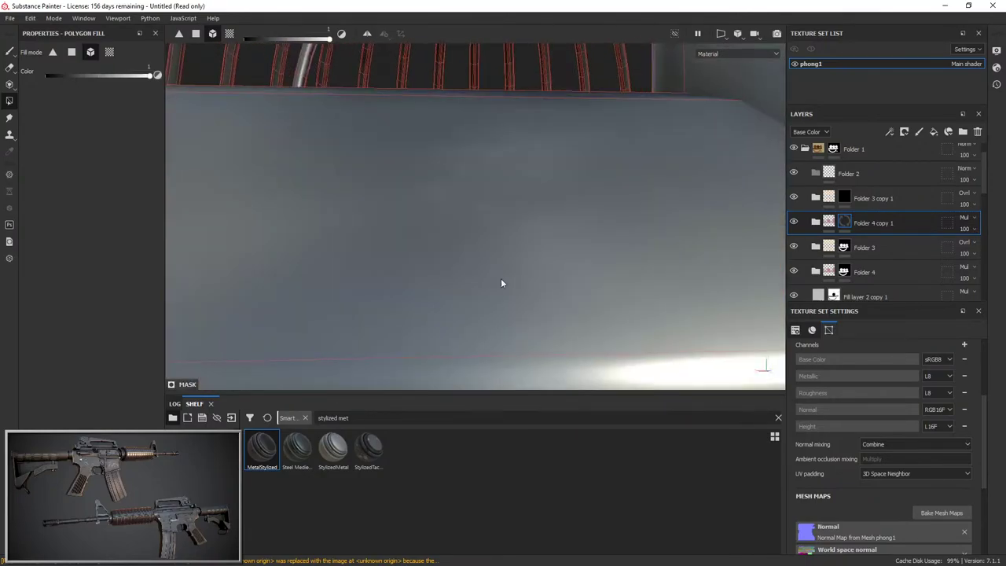
middle_click_drag(521, 319, 546, 108, "alt")
middle_click_drag(550, 338, 558, 24, "alt")
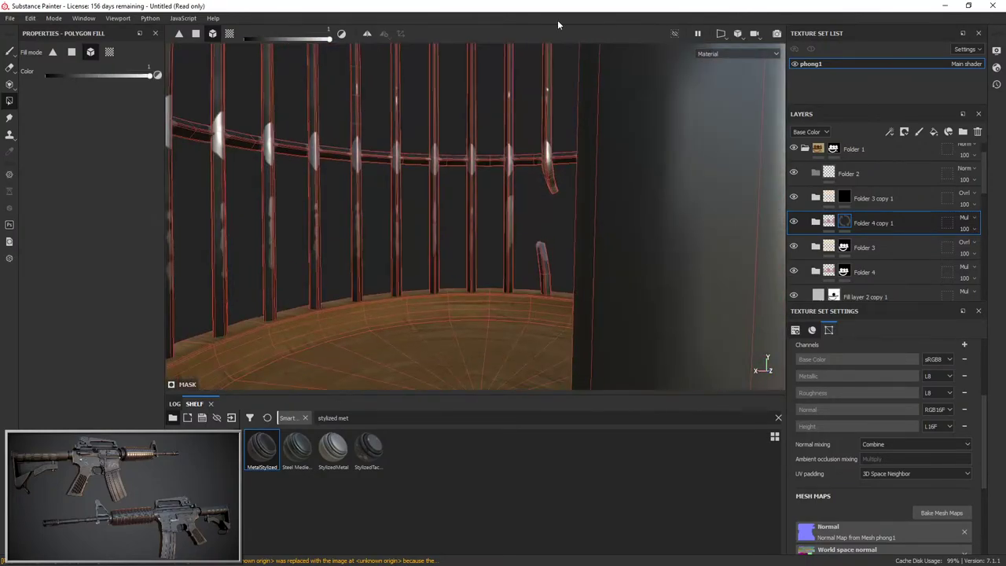
left_click_drag(504, 139, 510, 233, "alt")
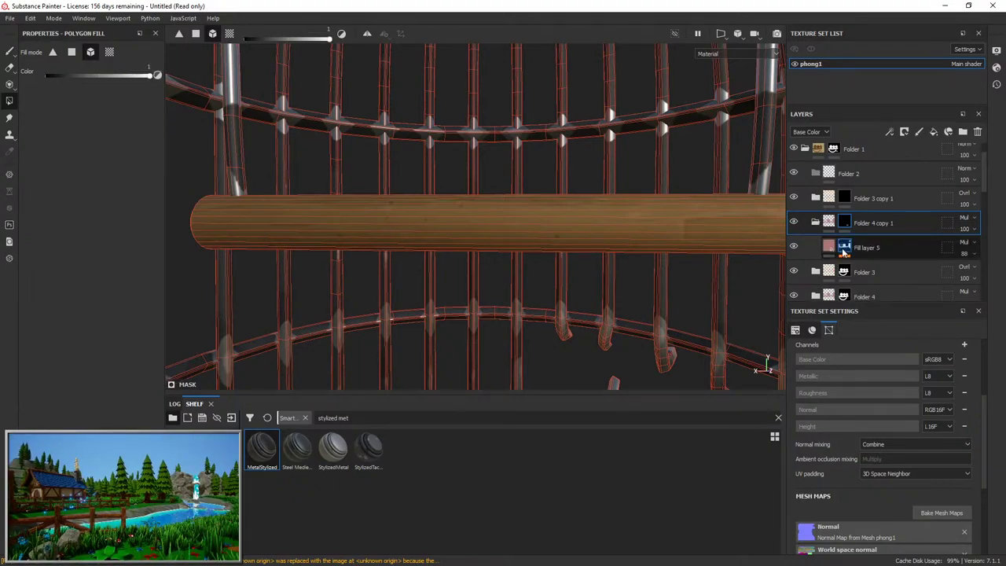
Set Fill layer 5's Position generator in Folder 4 copy 1 to Global Balance 0.62 and Global Contrast 0.95, and lower the layer's opacity to 83.
left_click(844, 248)
left_click(862, 269)
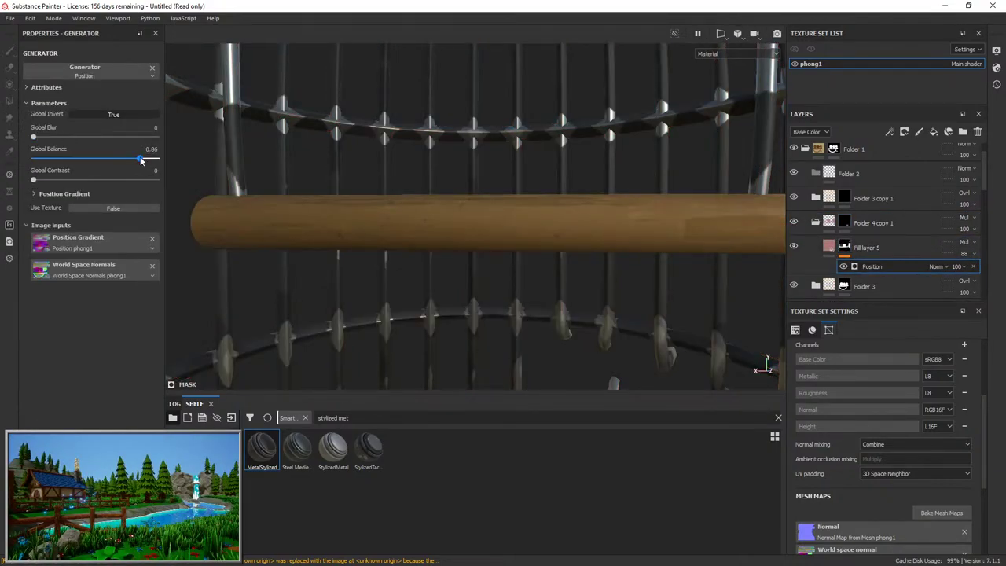
left_click_drag(141, 160, 132, 179)
left_click_drag(65, 158, 152, 180)
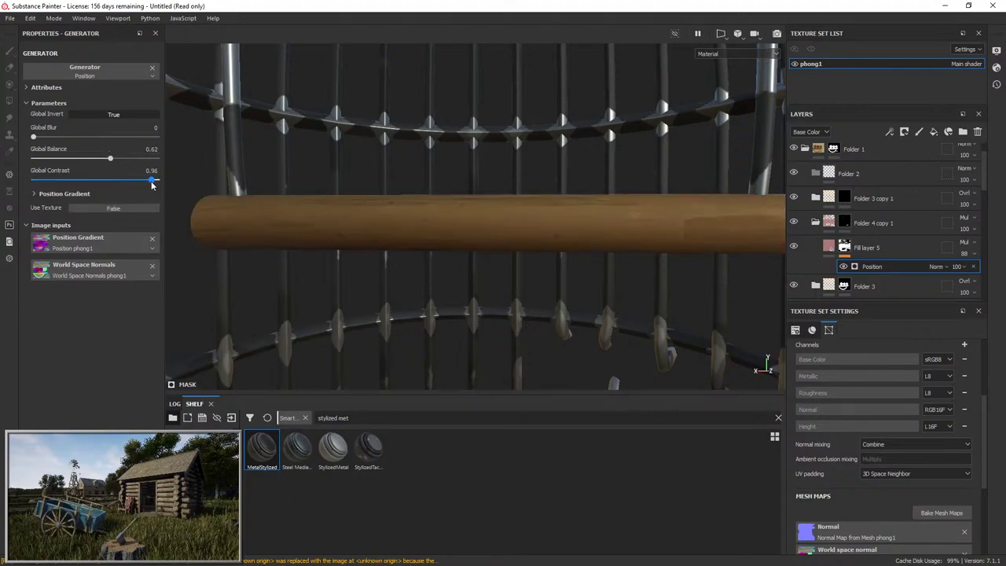
left_click(966, 253)
left_click(977, 267)
left_click_drag(557, 223, 644, 228, "alt")
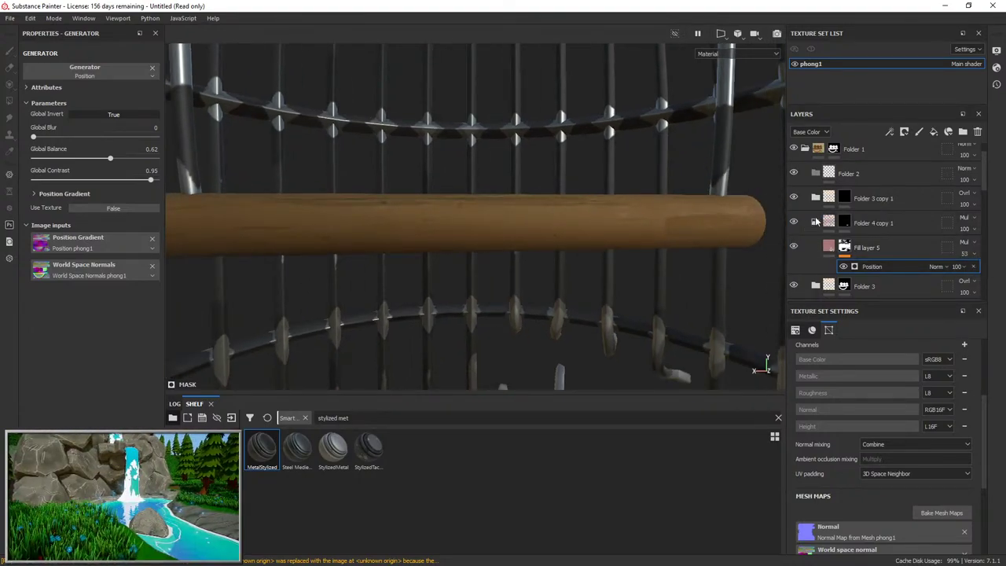
Fill the perch into the mask of Folder 3 copy 1 using polygon fill.
left_click(816, 222)
left_click(846, 200)
key("1")
key("4")
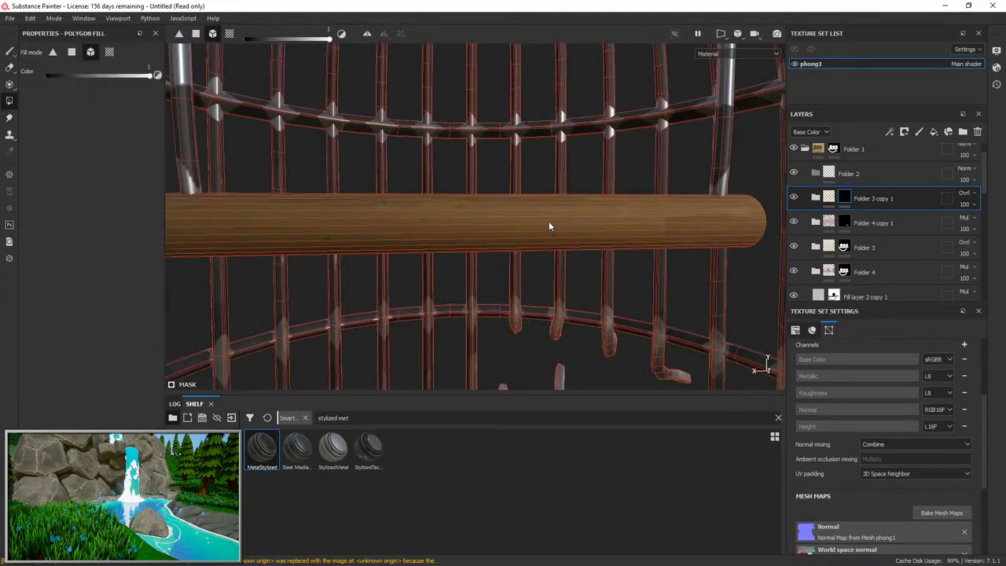
left_click(549, 226)
Set Fill layer 4's Position generator in Folder 3 copy 1 to Global Balance 0.61 and Global Contrast 0.97.
left_click(816, 198)
left_click(872, 242)
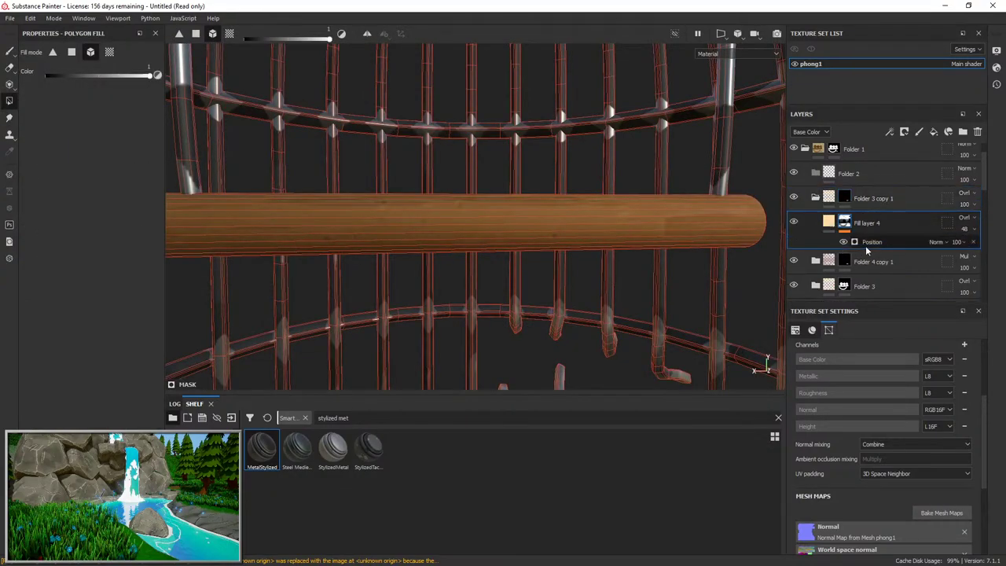
mouse_move(124, 154)
left_mouse_down()
mouse_move(68, 164)
mouse_move(124, 162)
mouse_move(130, 180)
mouse_move(84, 159)
mouse_move(125, 160)
mouse_move(109, 159)
left_mouse_up()
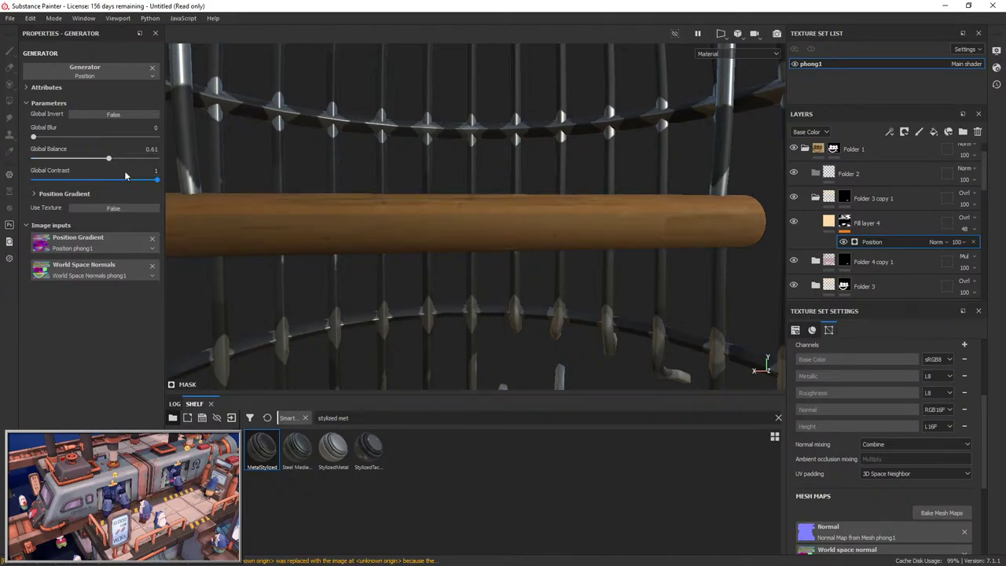
scroll(511, 238, "down", 5)
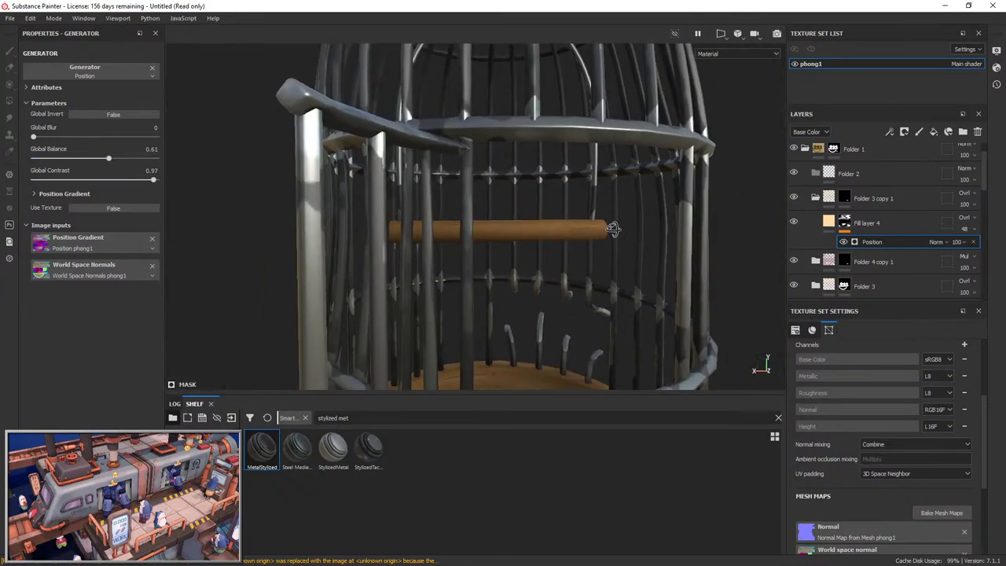
left_click_drag(613, 229, 495, 192, "alt")
Toggle the gradient folders' visibility to compare their effect on the perch, and delete the empty Folder 2.
left_click(794, 223)
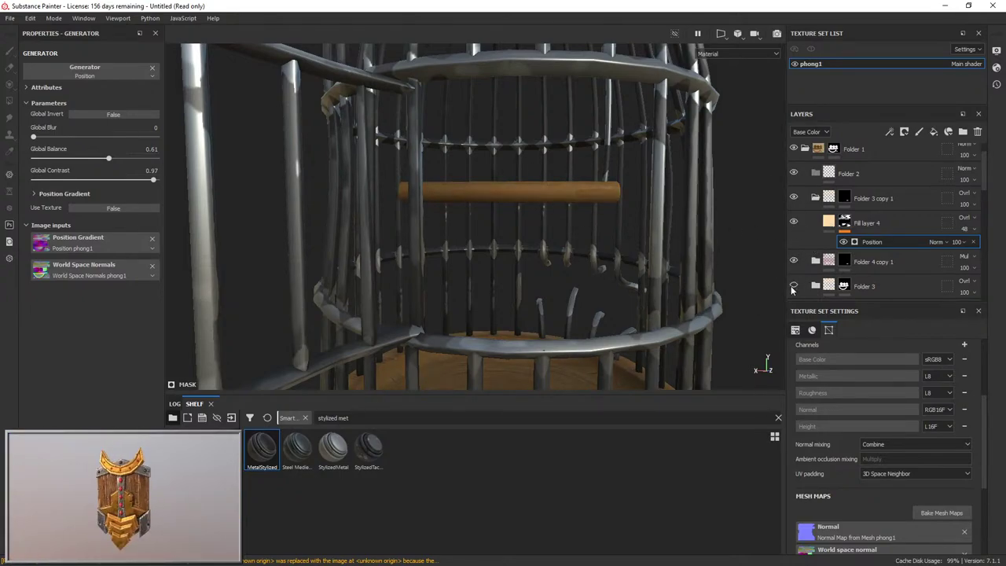
left_click(800, 199)
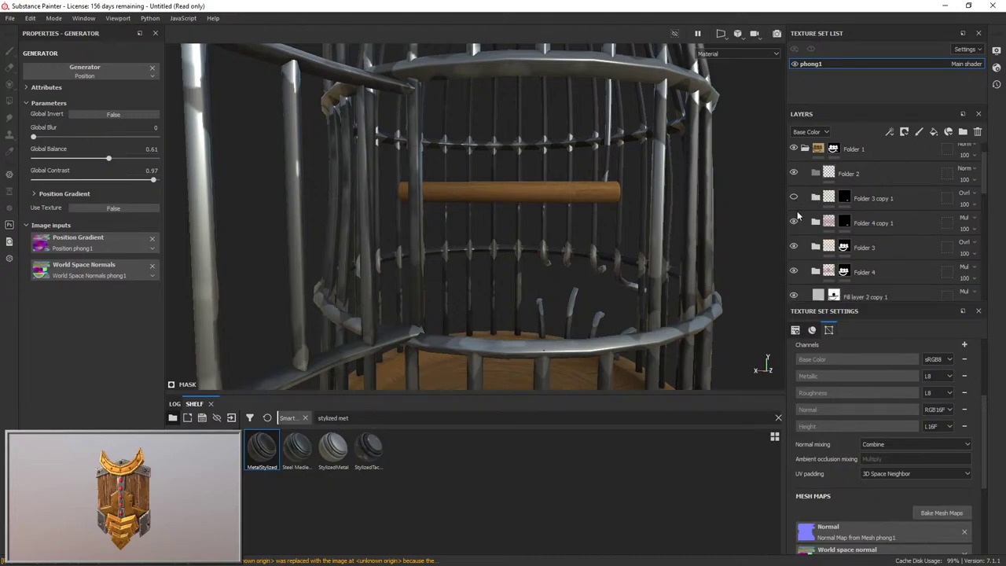
scroll(573, 203, "up", 5)
scroll(572, 202, "down", 3)
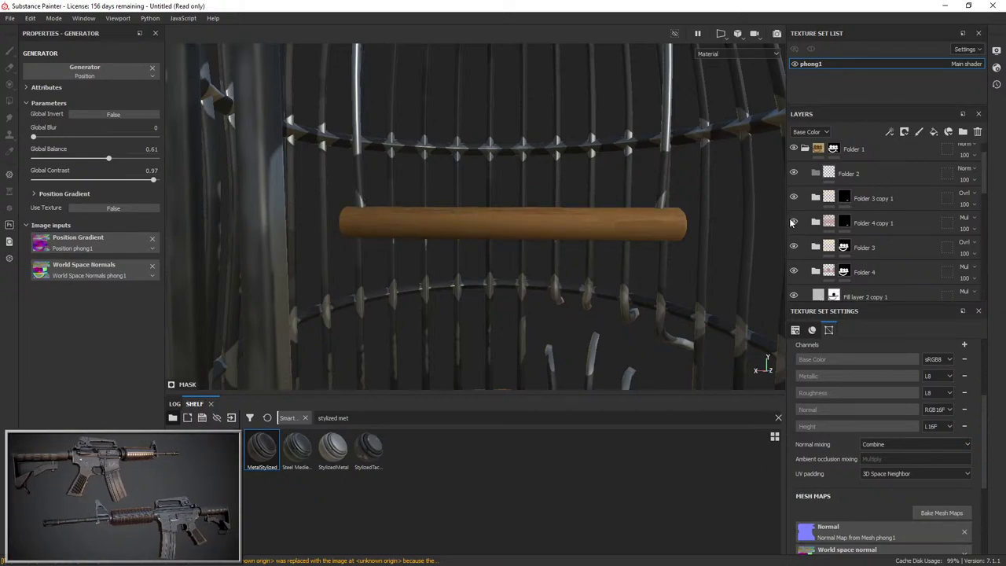
left_click(869, 177)
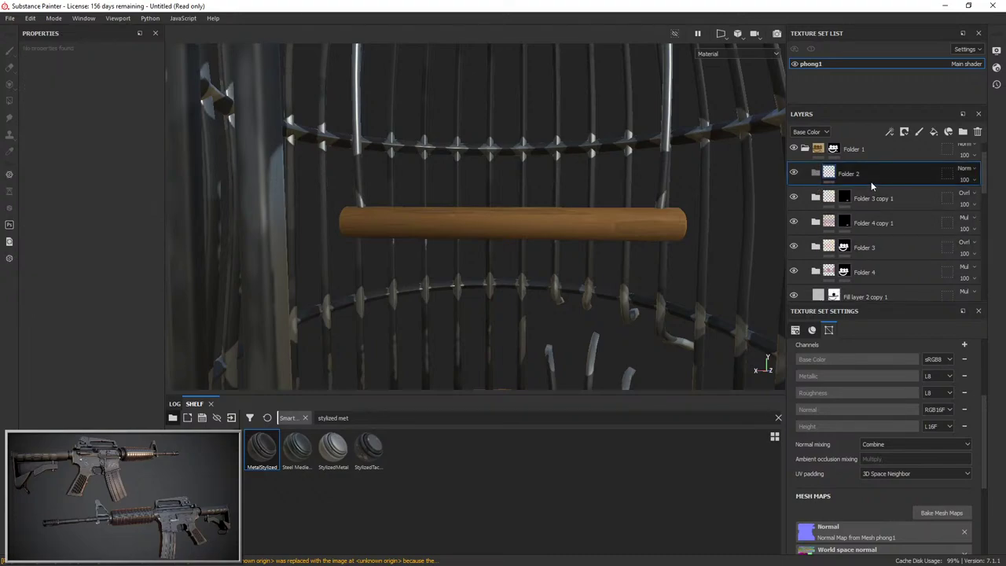
key("Delete")
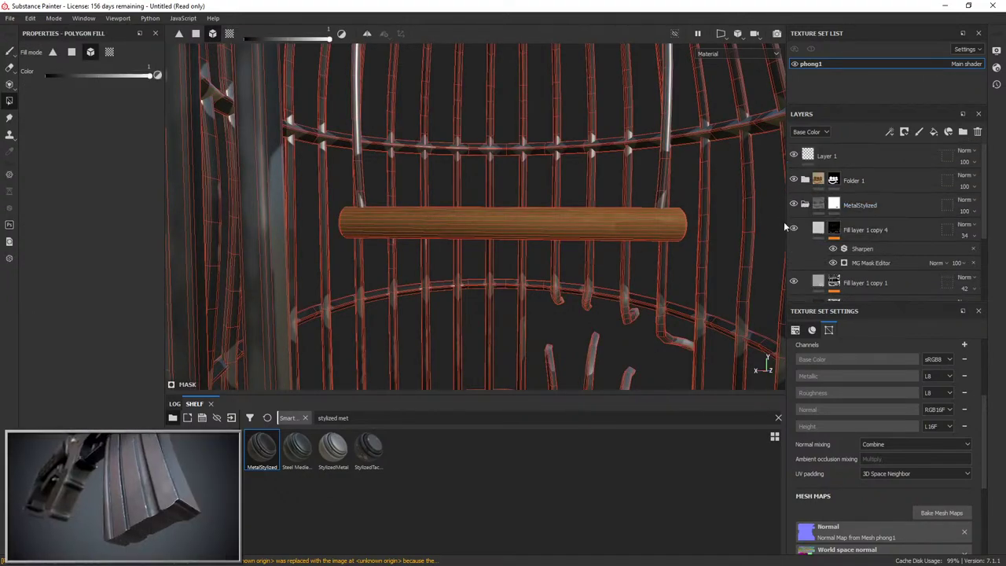
Add a fill layer at the top of the MetalStylized folder and give it a black mask.
left_click(849, 227)
left_click(933, 132)
right_click(853, 226)
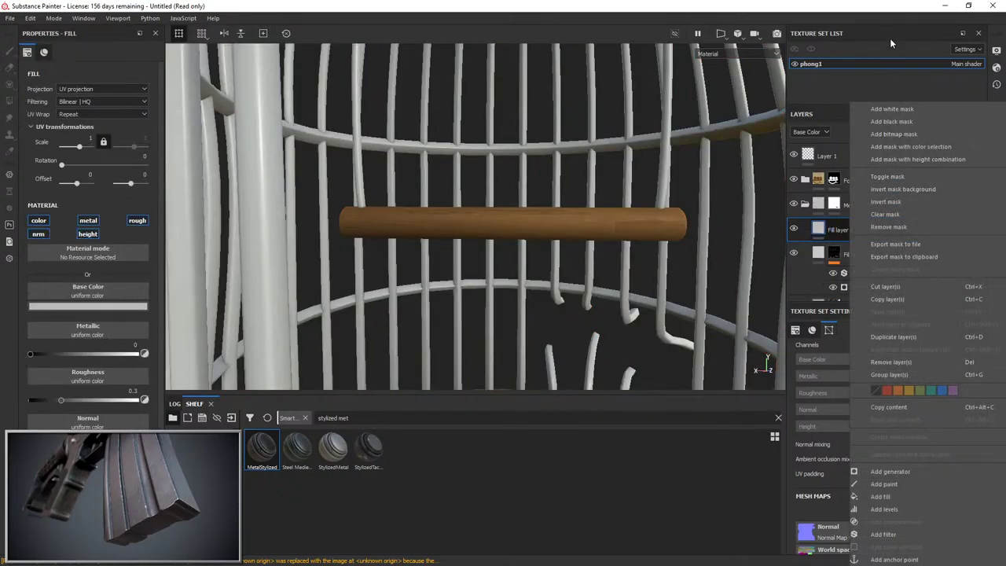
left_click(891, 121)
Add a Position generator to the mask of Fill layer 6 and set the layer's blend mode to Overlay.
right_click(835, 229)
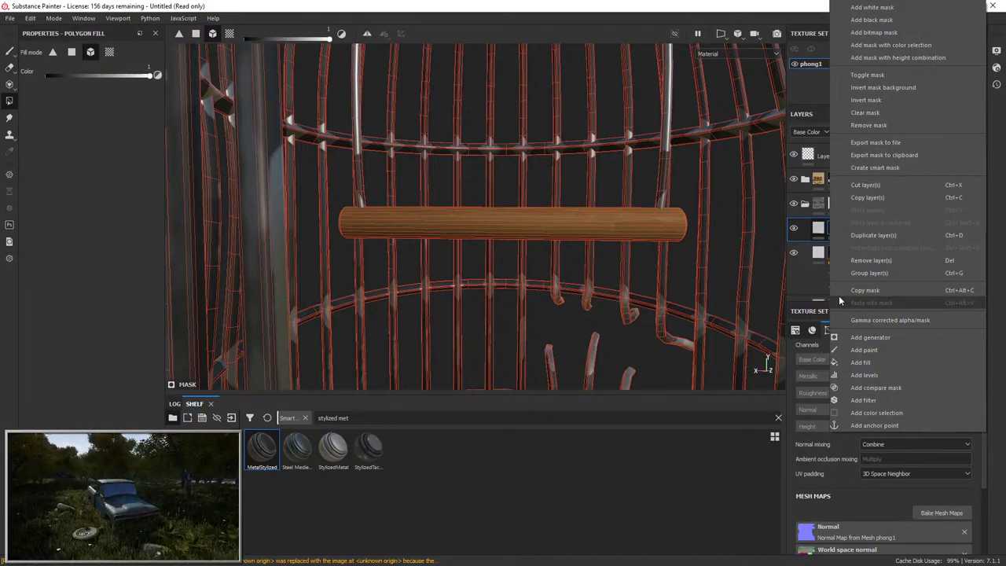
left_click(896, 337)
left_click(91, 71)
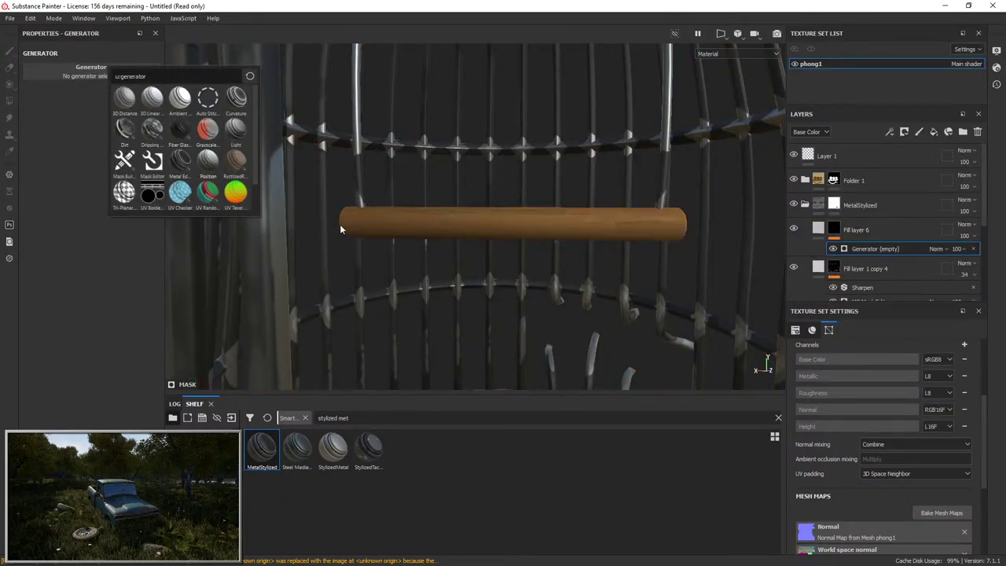
scroll(625, 198, "down", 5)
left_click_drag(624, 197, 543, 260, "alt")
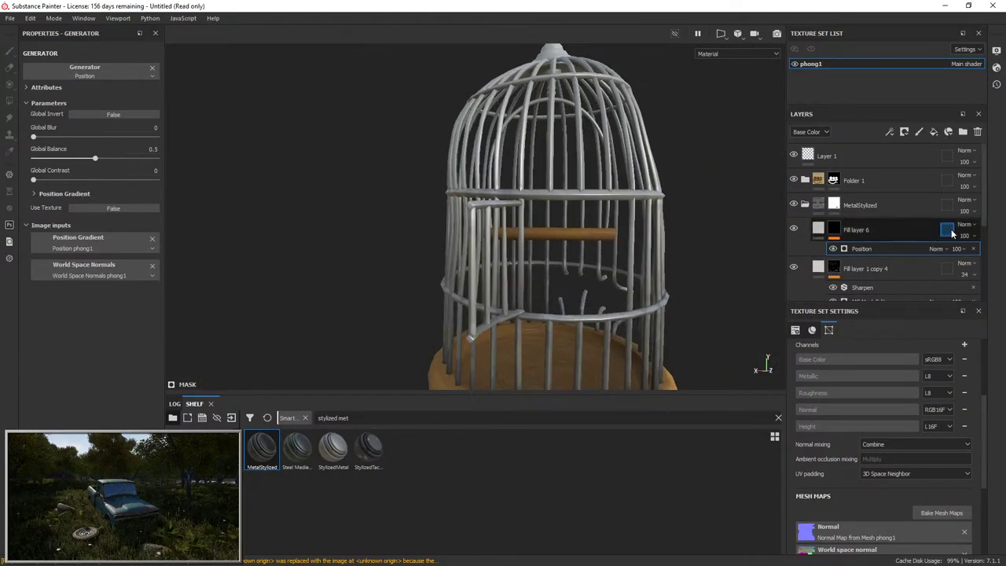
left_click(964, 225)
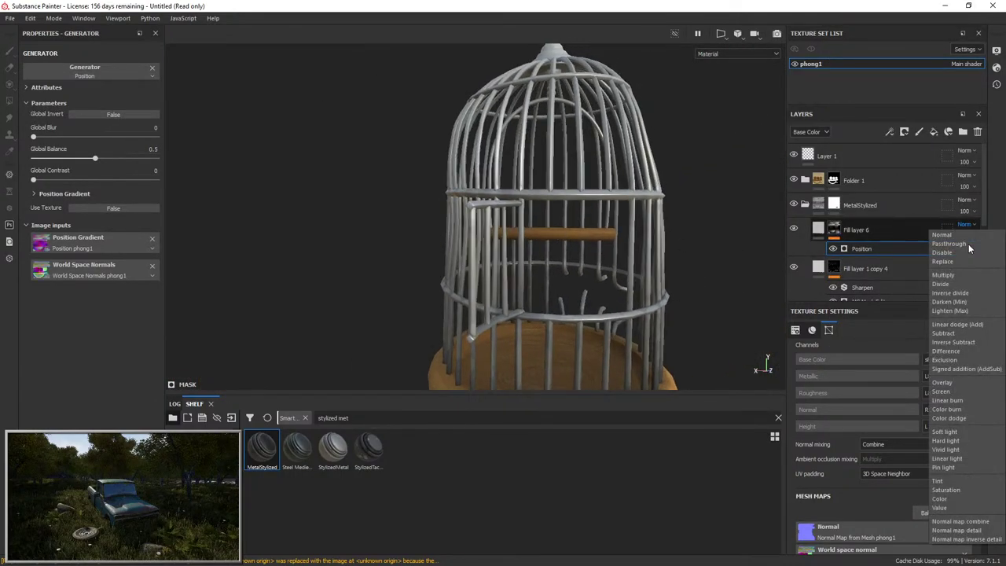
left_click(942, 382)
Limit Fill layer 6 to the color channel with a white base color, and toggle its visibility to compare the effect.
left_click(819, 229)
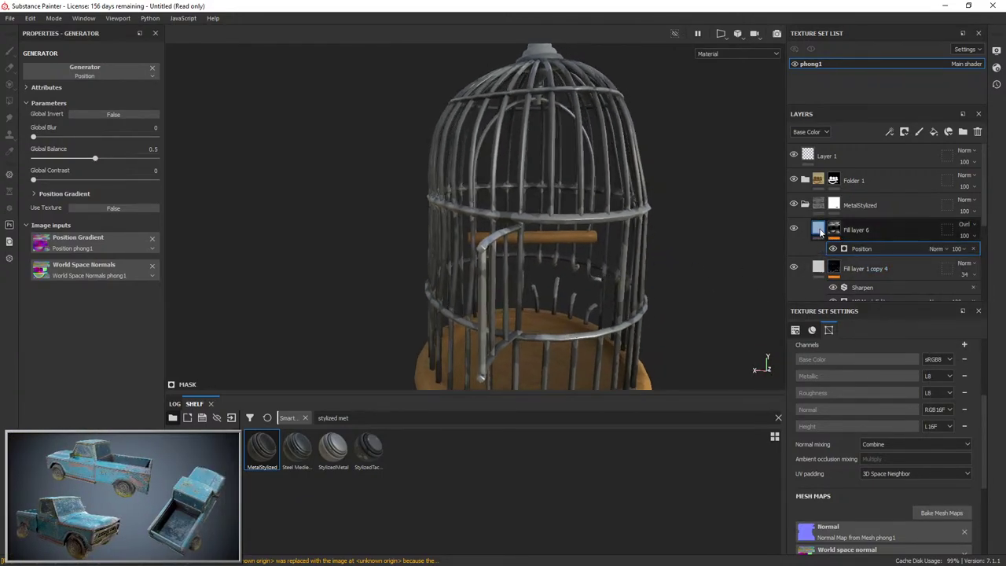
left_click(92, 222)
left_click(88, 234)
left_click(39, 233)
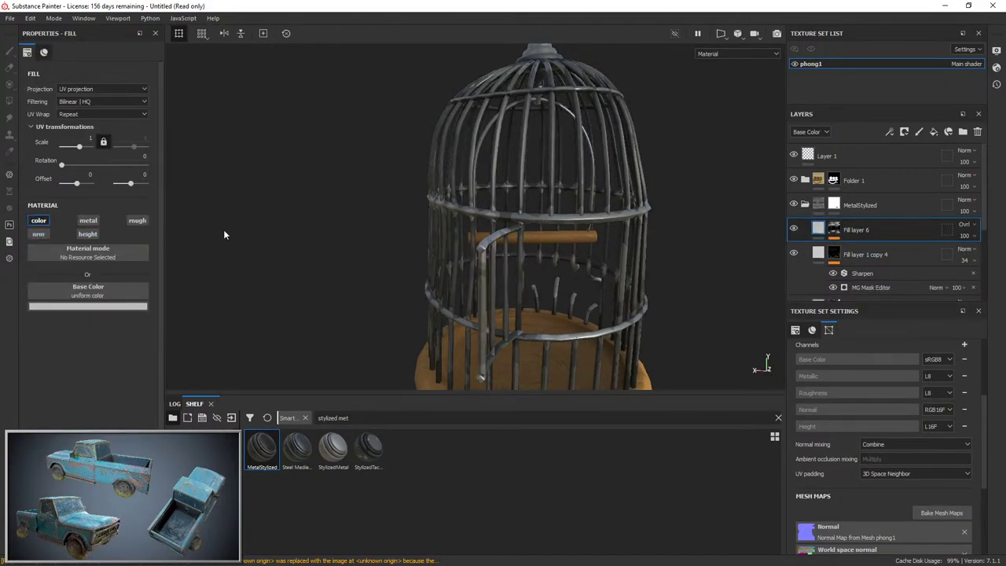
left_click_drag(223, 230, 189, 221, "alt")
left_click(144, 306)
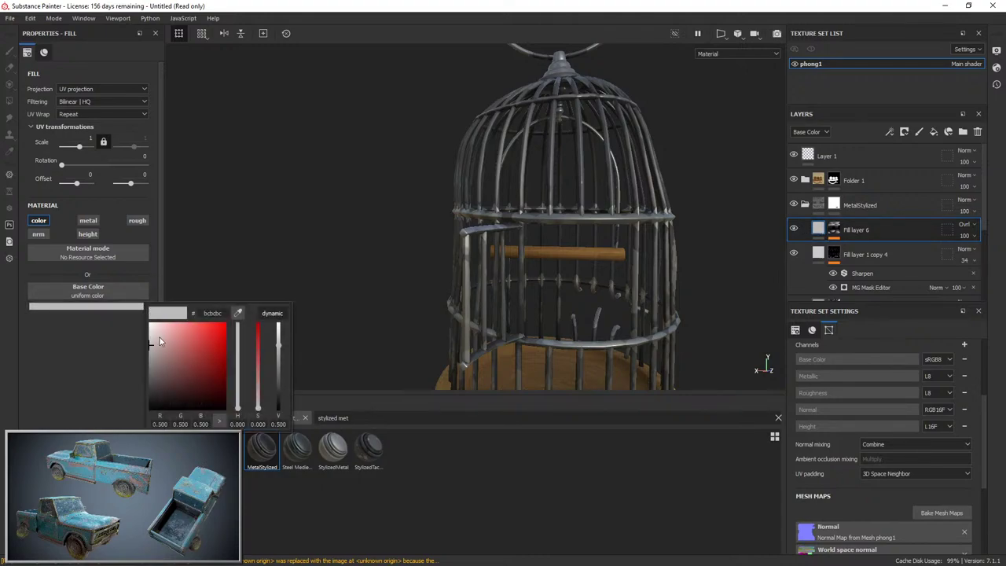
left_click(160, 337)
left_click(793, 228)
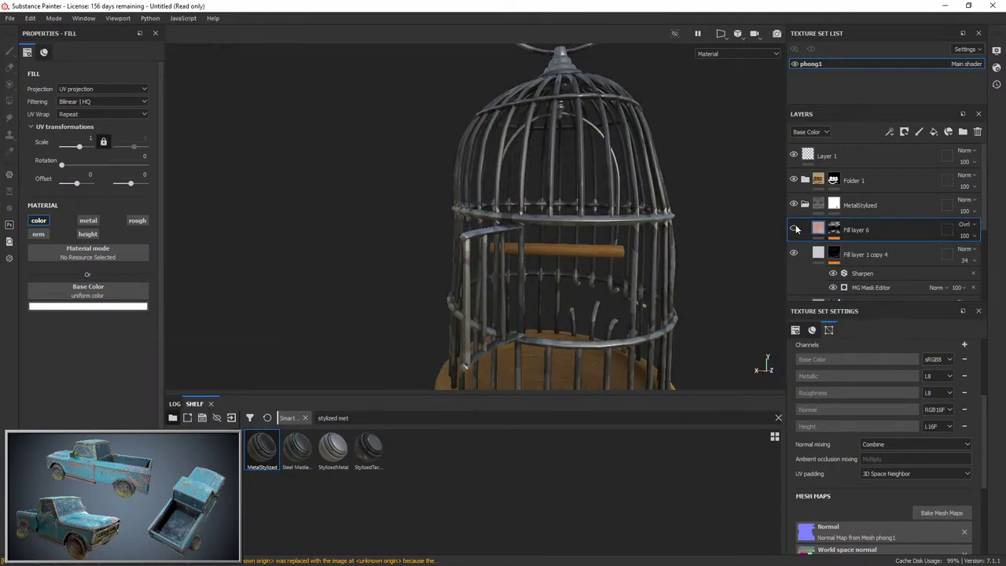
left_click(794, 228)
left_click(794, 228)
left_click(794, 228)
Set the Global Balance of Fill layer 6's Position generator to 0.45, keeping Global Blur at 0.
left_click(834, 230)
left_click(860, 250)
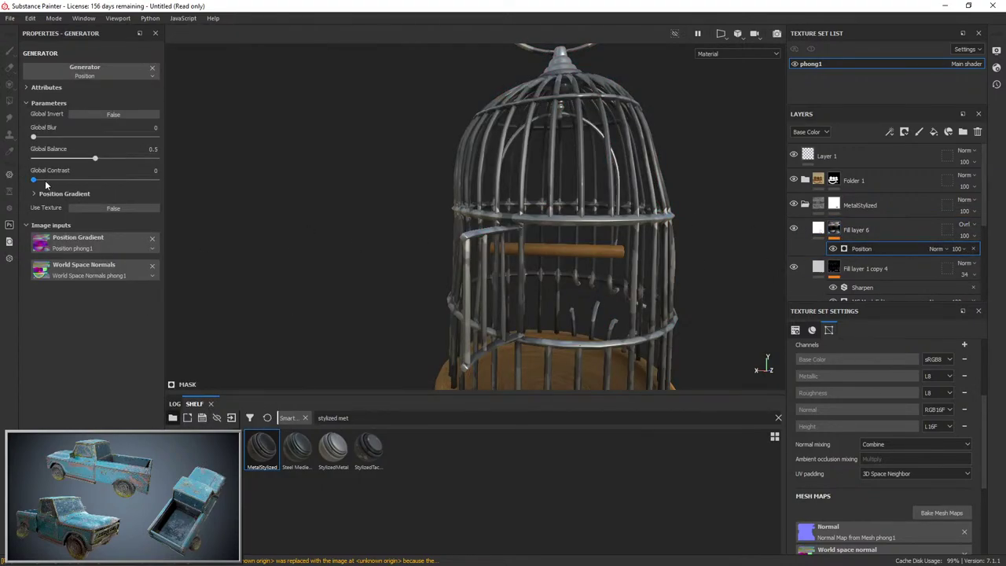
mouse_move(99, 159)
left_mouse_down()
mouse_move(66, 161)
mouse_move(183, 159)
mouse_move(90, 164)
left_mouse_up()
left_click_drag(424, 203, 371, 162, "alt")
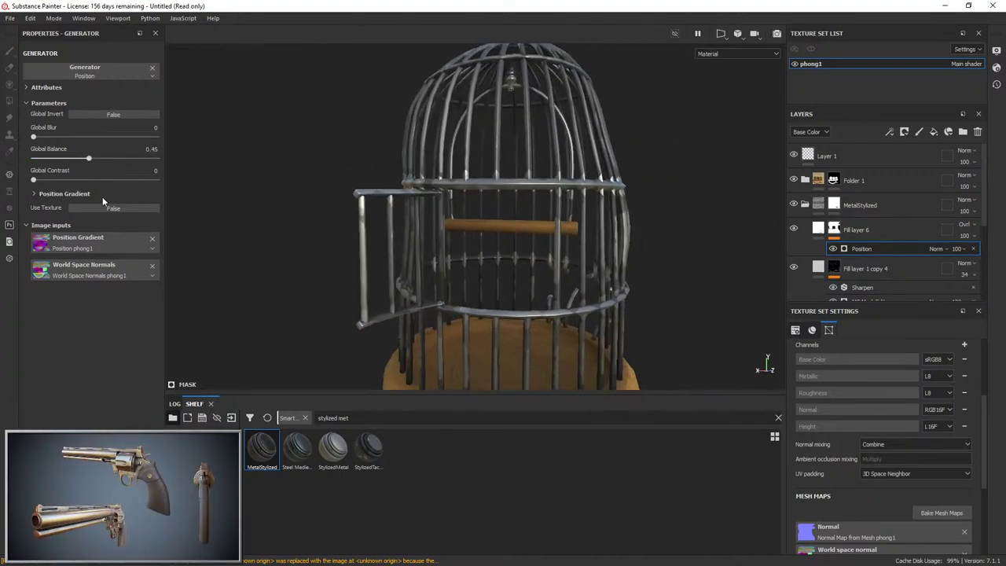
left_click_drag(124, 137, 10, 145)
left_click_drag(576, 209, 544, 232, "alt")
Duplicate Fill layer 6 and set Global Invert to True in the copy's Position generator.
left_click(833, 228)
right_click(874, 229)
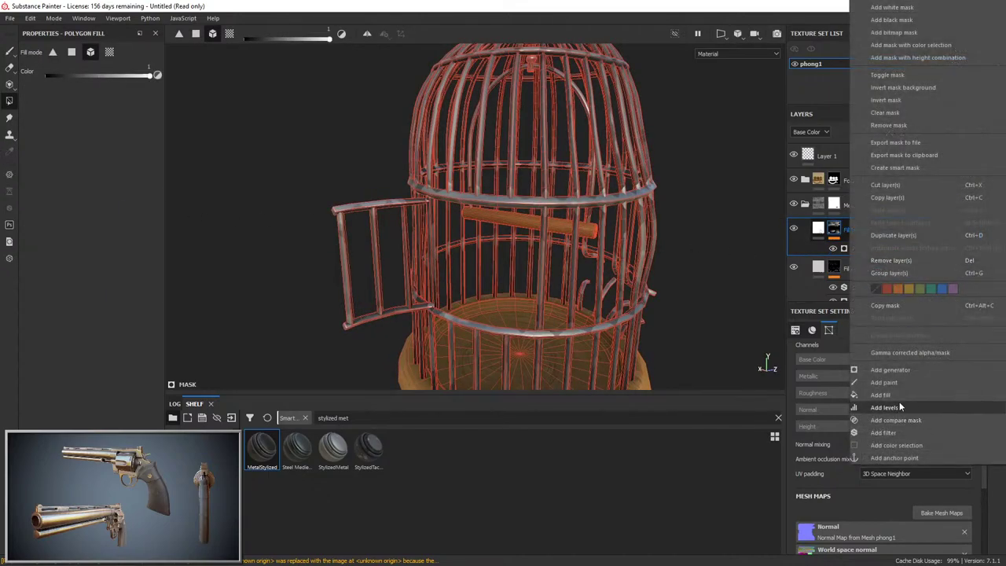
left_click(893, 235)
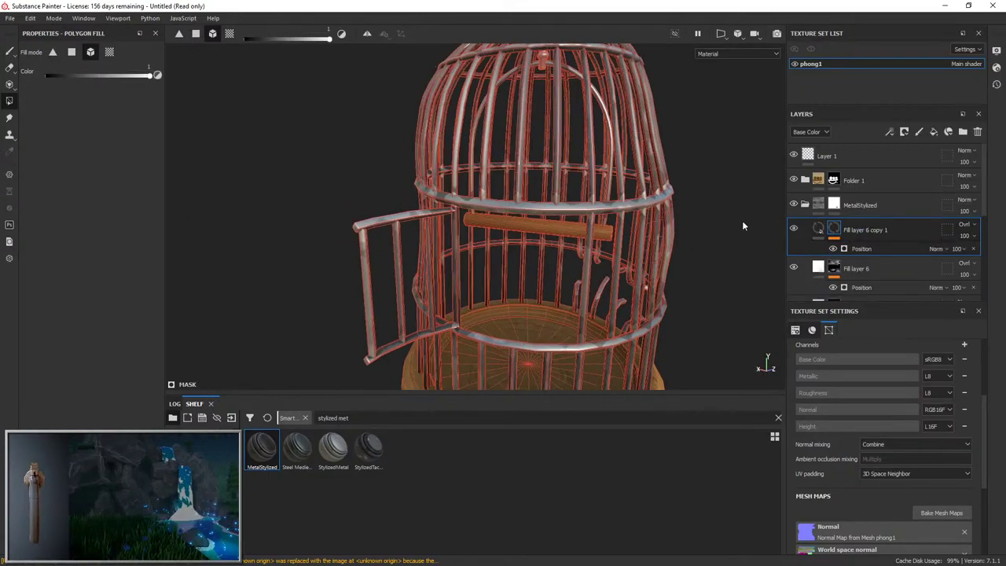
left_click(835, 229)
right_click(835, 230)
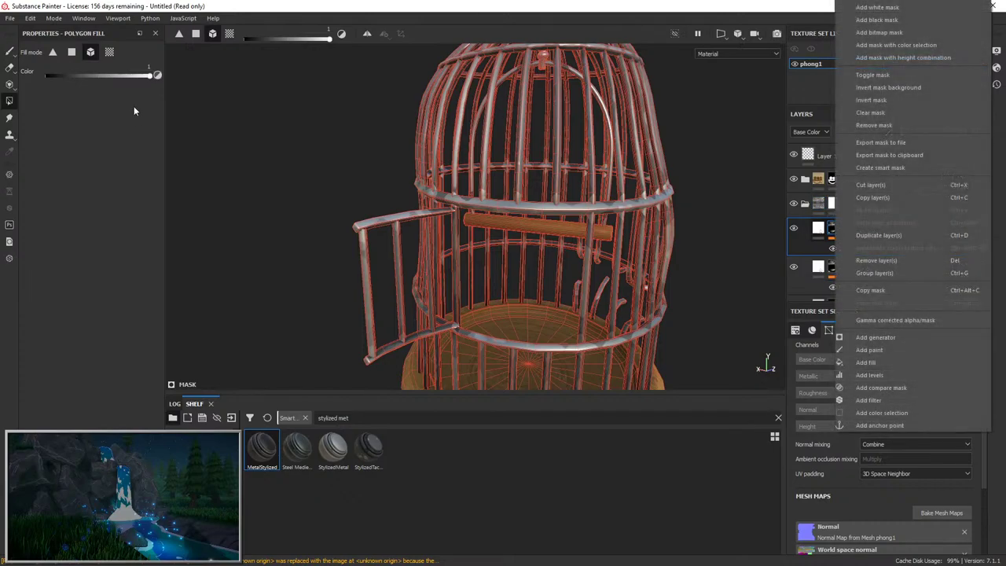
left_click(826, 246)
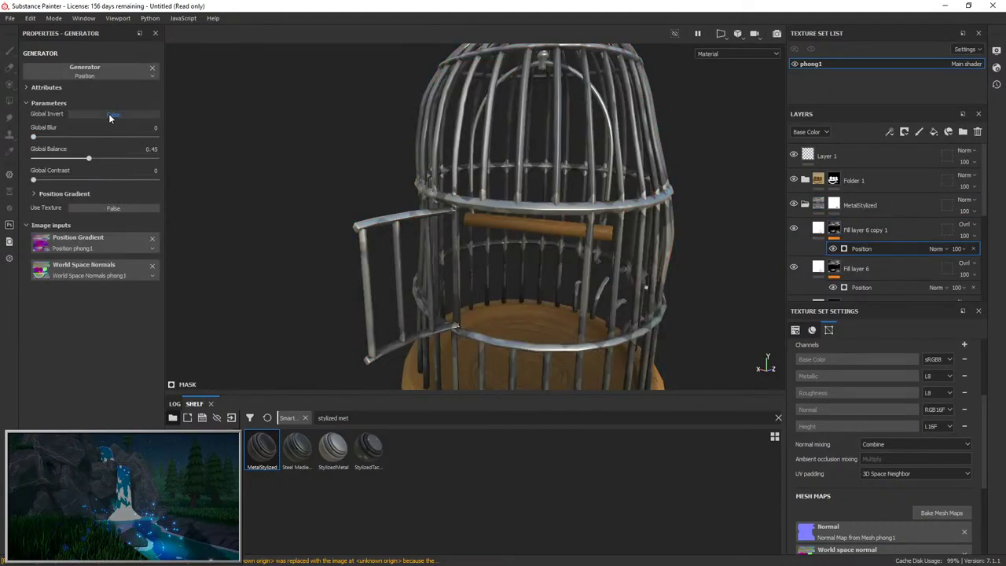
left_click(112, 117)
left_click_drag(468, 175, 535, 149, "alt")
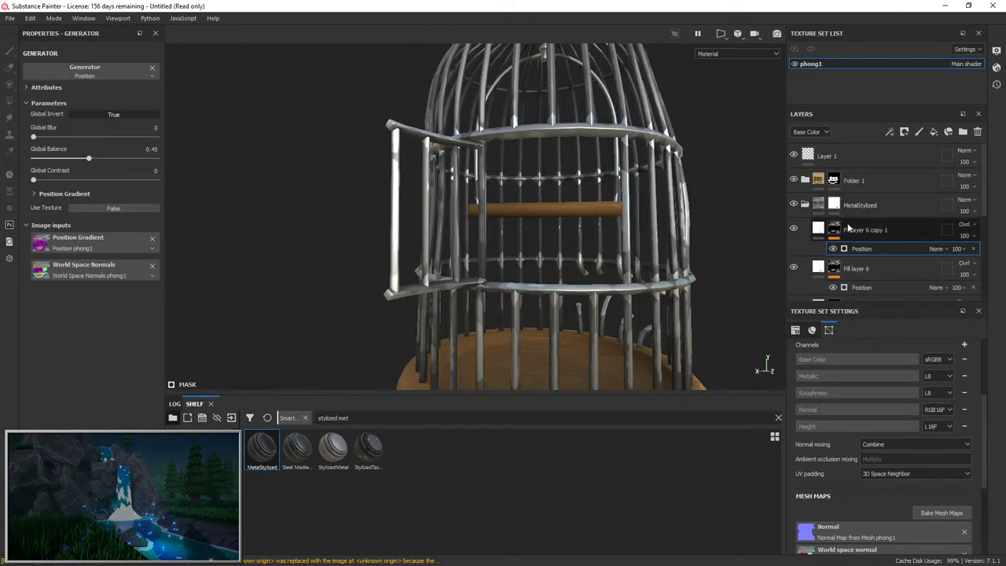
Set Fill layer 6 copy 1 to the Multiply blend mode and give it a mid-gray base color.
left_click(966, 224)
left_click(944, 274)
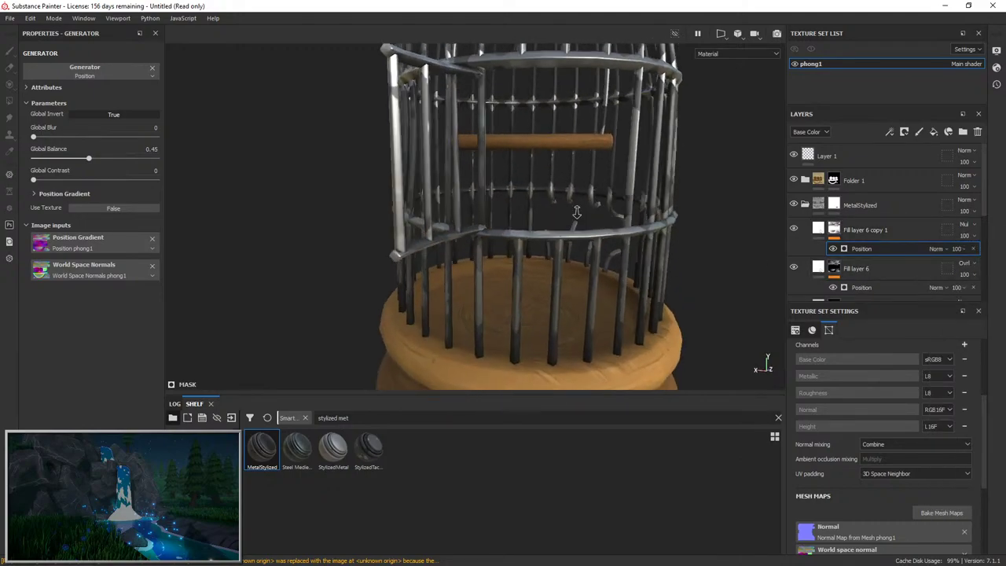
left_click(816, 230)
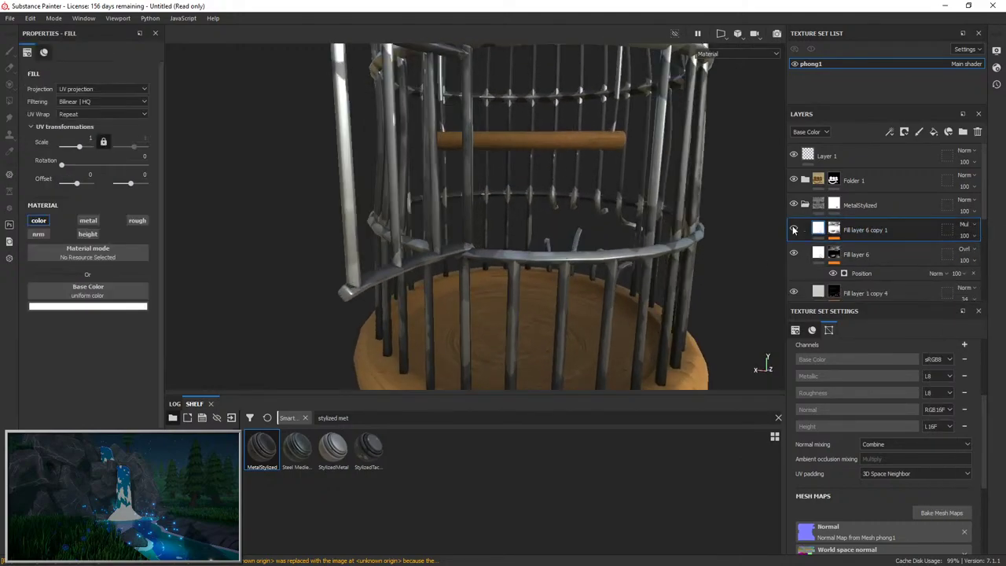
left_click(122, 308)
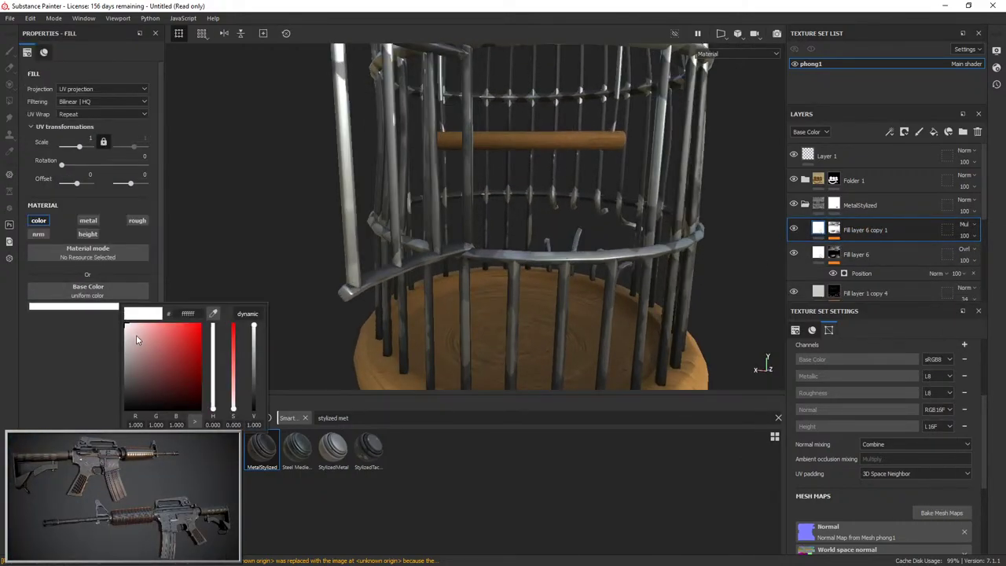
left_click_drag(136, 335, 119, 366)
scroll(486, 246, "down", 5)
scroll(486, 246, "down", 3)
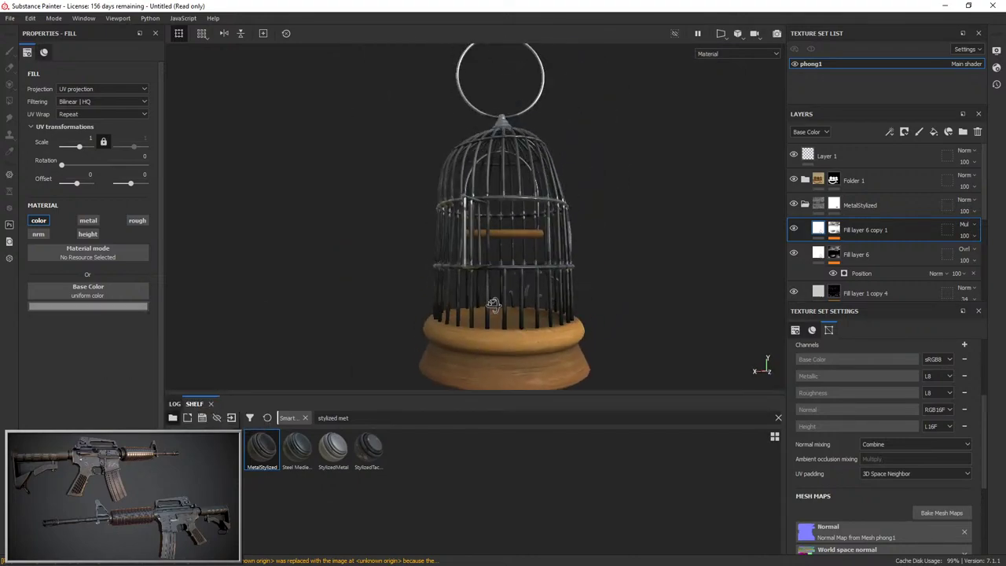
Set the Global Balance of Fill layer 6 copy 1's Position generator to 0.88.
left_click(834, 229)
left_click(862, 250)
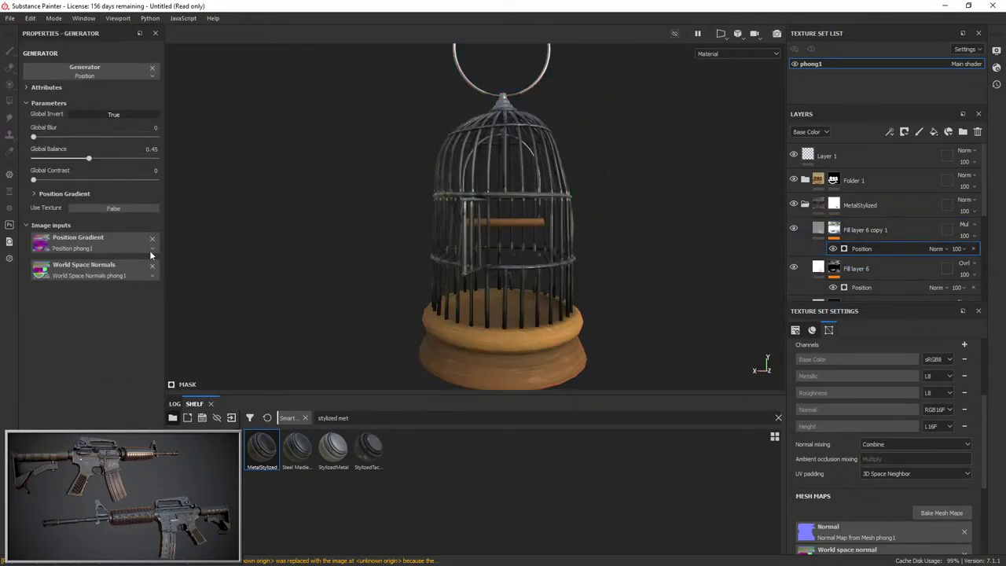
mouse_move(92, 160)
left_mouse_down()
mouse_move(60, 160)
mouse_move(142, 169)
left_mouse_up()
left_click_drag(534, 208, 389, 255, "alt")
scroll(497, 290, "up", 5)
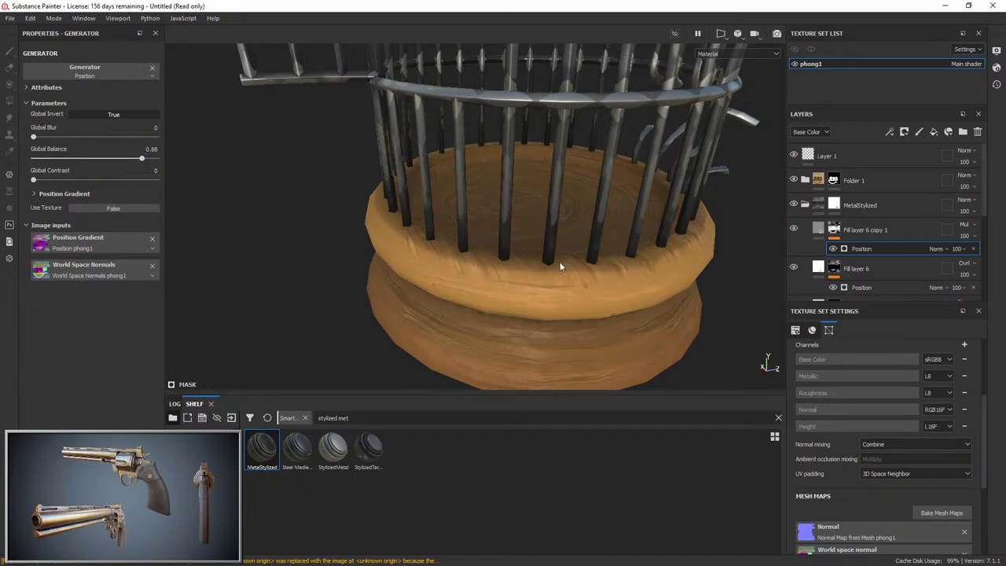
Add a new fill layer above Folder 1 and give it a black mask.
left_click(900, 181)
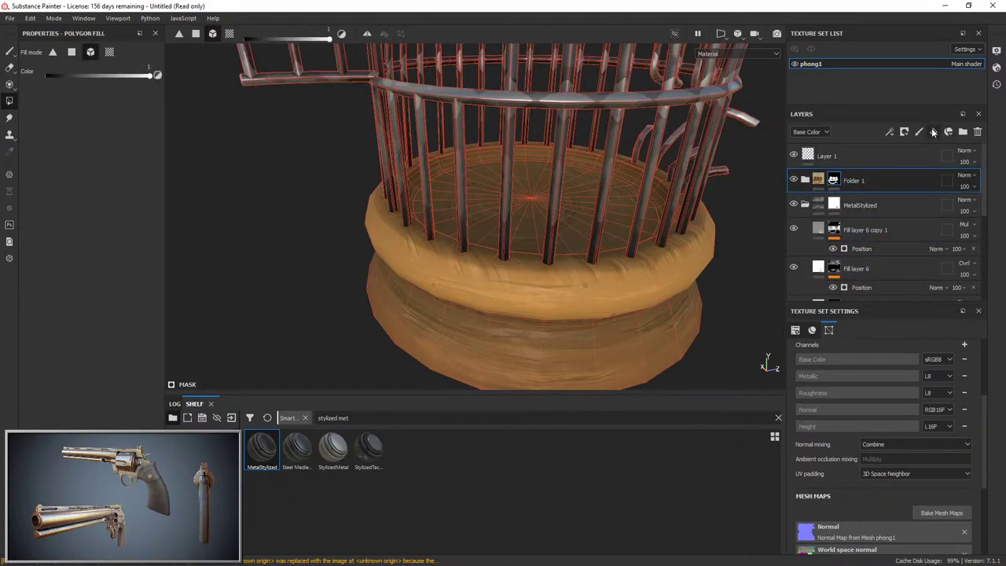
left_click(934, 131)
right_click(871, 179)
left_click(888, 31)
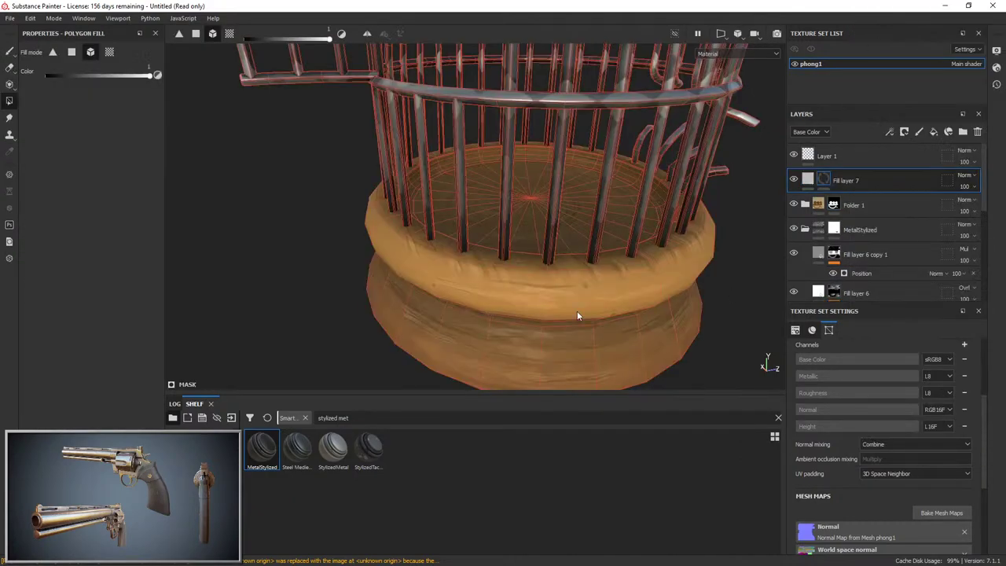
Search the shelf for "occ" and try to apply the soft occlusion smart mask to Fill layer 7.
left_click(371, 417)
key("BackSpace")
key("BackSpace")
key("BackSpace")
key("BackSpace")
key("BackSpace")
key("BackSpace")
key("BackSpace")
key("BackSpace")
key("BackSpace")
key("BackSpace")
key("BackSpace")
key("BackSpace")
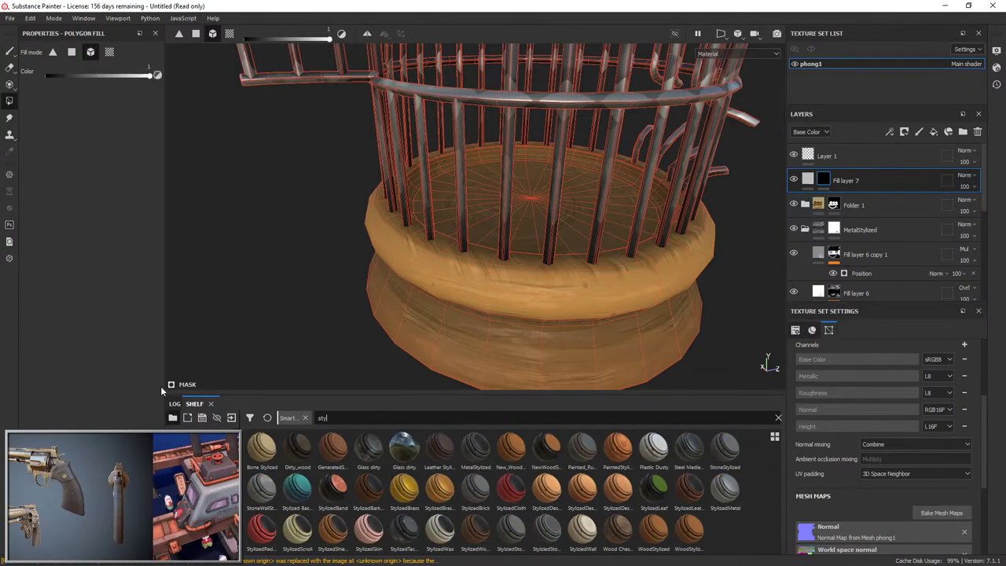
type("occ")
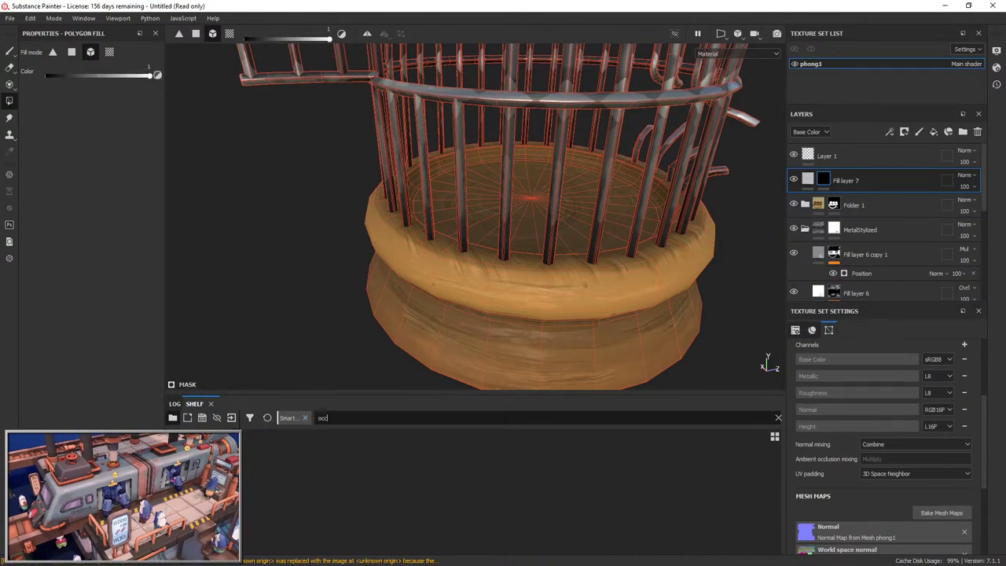
key("ctrl+a")
key("BackSpace")
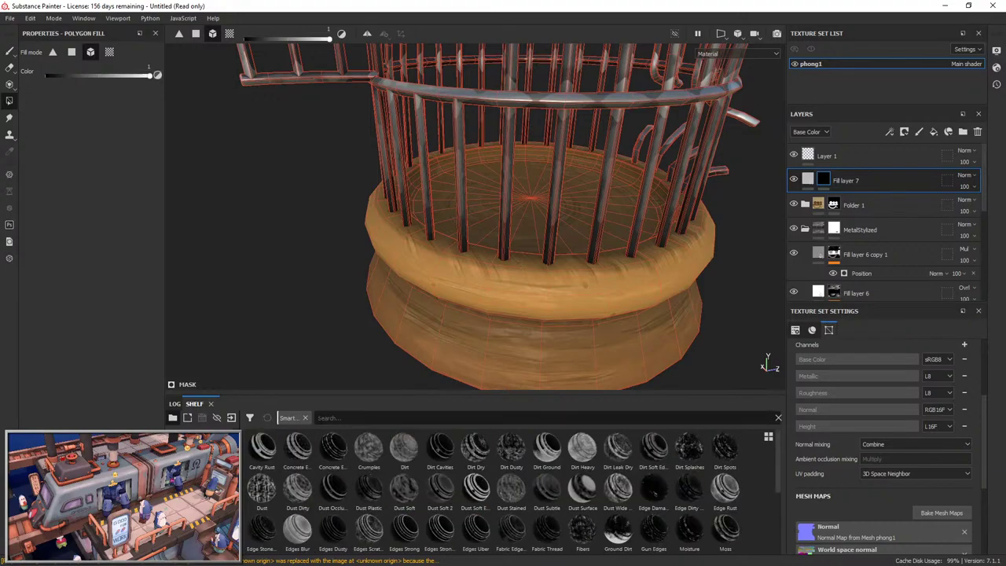
type("occ")
left_click_drag(301, 464, 845, 181)
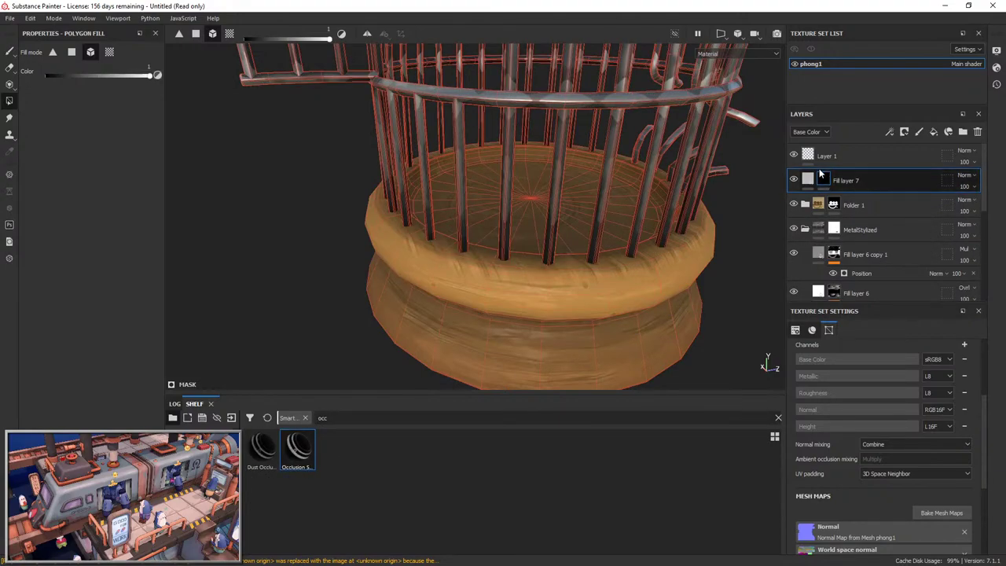
Try an Ambient Occlusion generator on Fill layer 7's mask, with Global Invert set to True and the Global Balance raised.
right_click(814, 180)
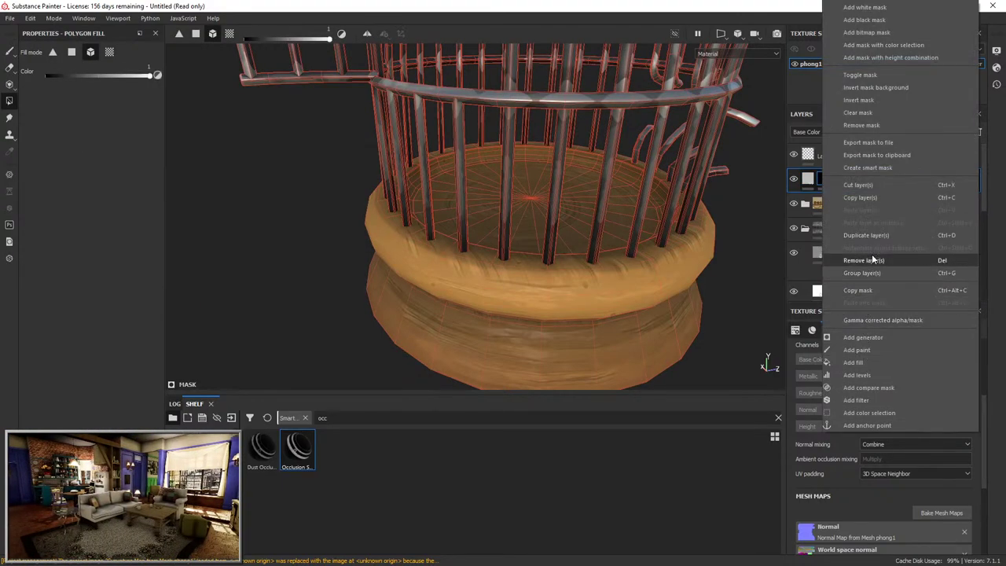
left_click(863, 337)
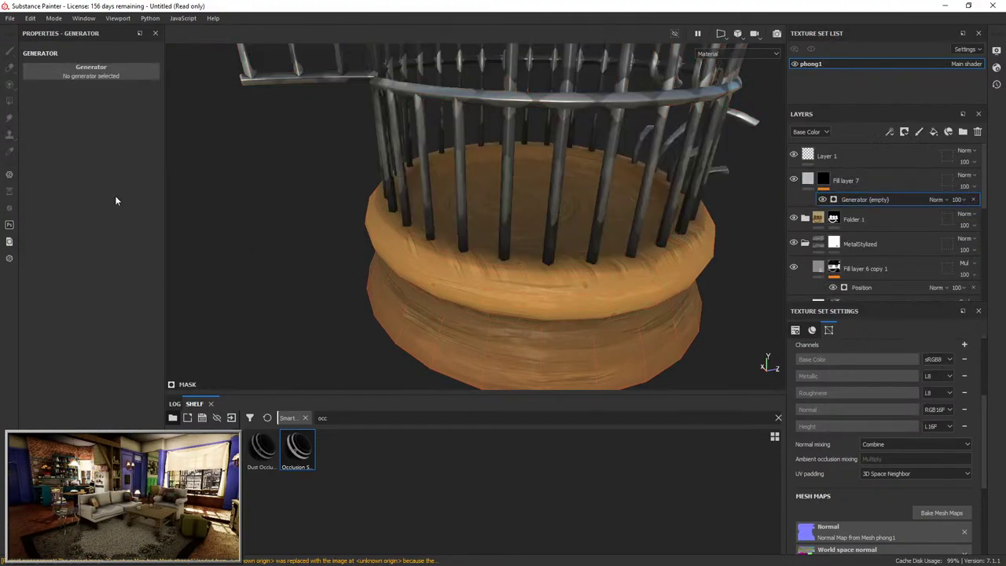
left_click(134, 77)
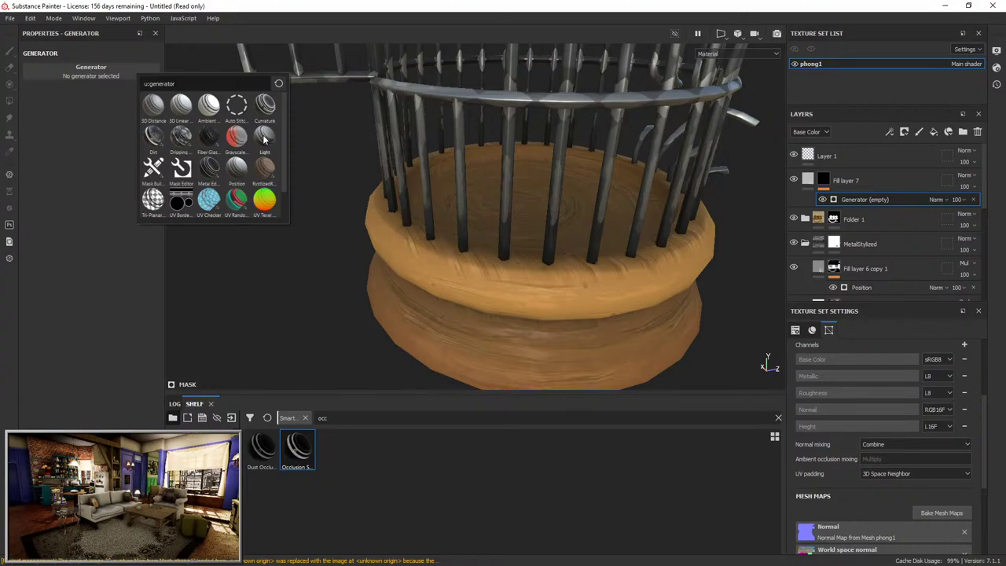
left_click(207, 114)
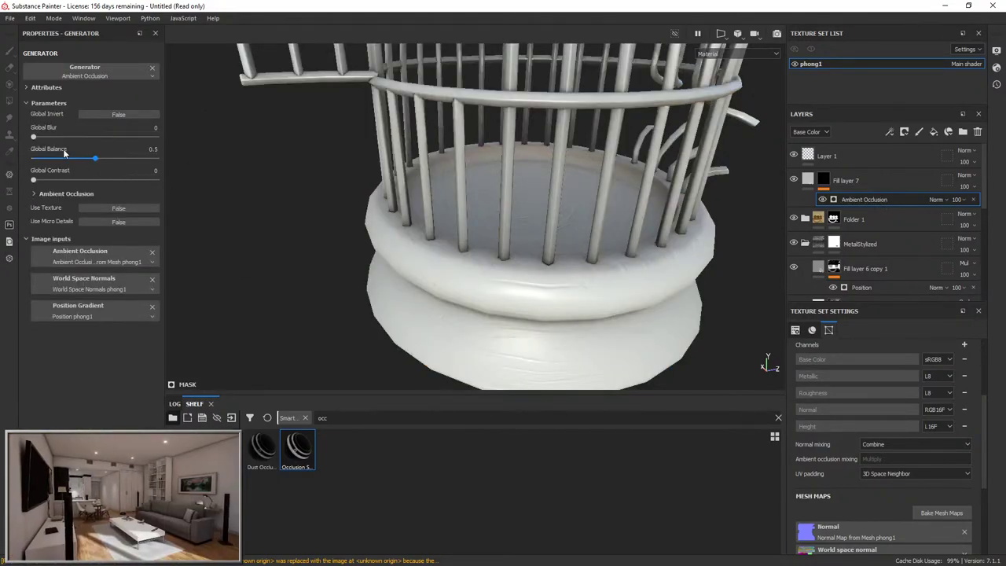
mouse_move(92, 158)
left_mouse_down()
mouse_move(41, 159)
mouse_move(141, 161)
mouse_move(98, 159)
left_mouse_up()
left_click(118, 114)
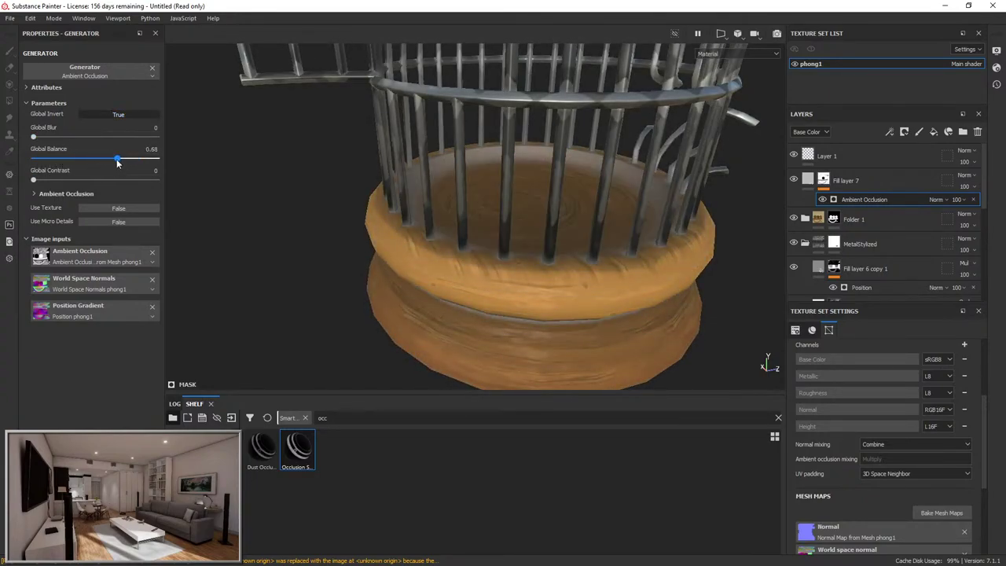
Replace Fill layer 7's generated mask with a fresh black mask.
left_click(824, 181)
right_click(828, 186)
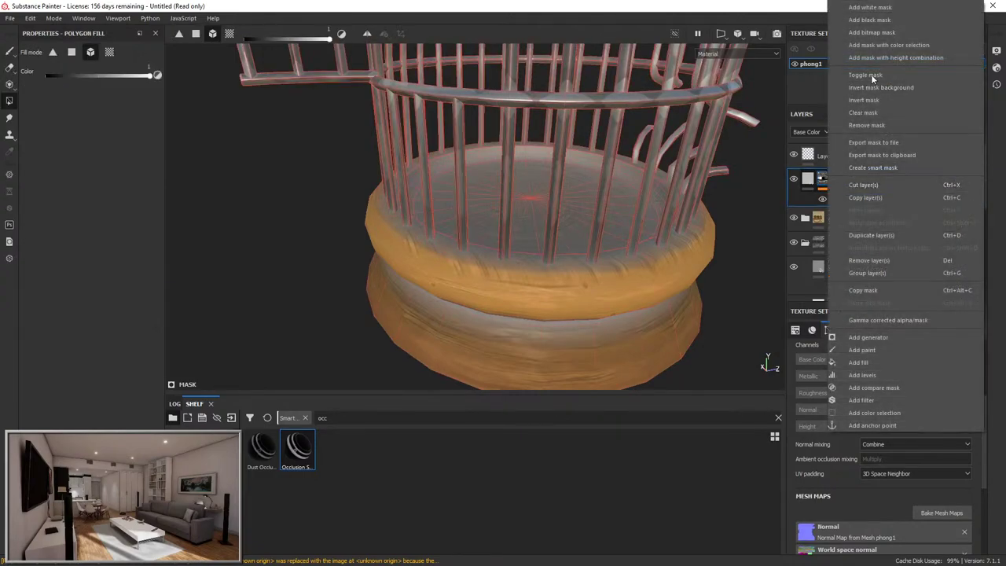
left_click(863, 21)
Test a Paint brush stroke on the mask at the foot of the bars, undo it, and set the brush size to 8.94.
scroll(525, 304, "up", 2)
key("1")
left_click_drag(530, 297, 551, 330, "alt")
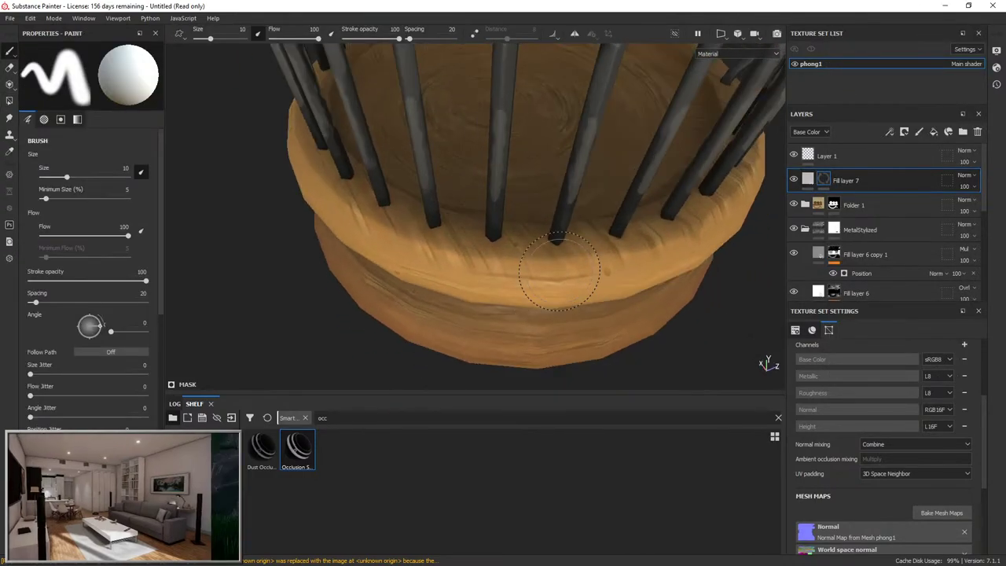
left_click_drag(562, 260, 495, 247)
left_click_drag(560, 250, 542, 236, "alt")
key("ctrl+z")
mouse_move(66, 177)
left_mouse_down()
mouse_move(52, 177)
mouse_move(66, 178)
left_mouse_up()
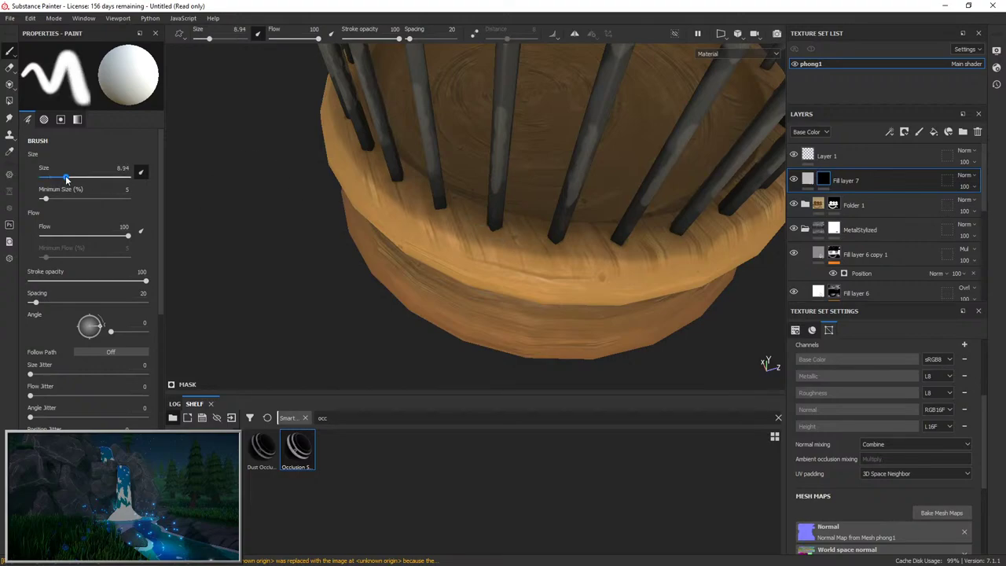
Paint Fill layer 7's mask white around the foot of each bar, all the way around the wooden rim.
left_click(506, 233)
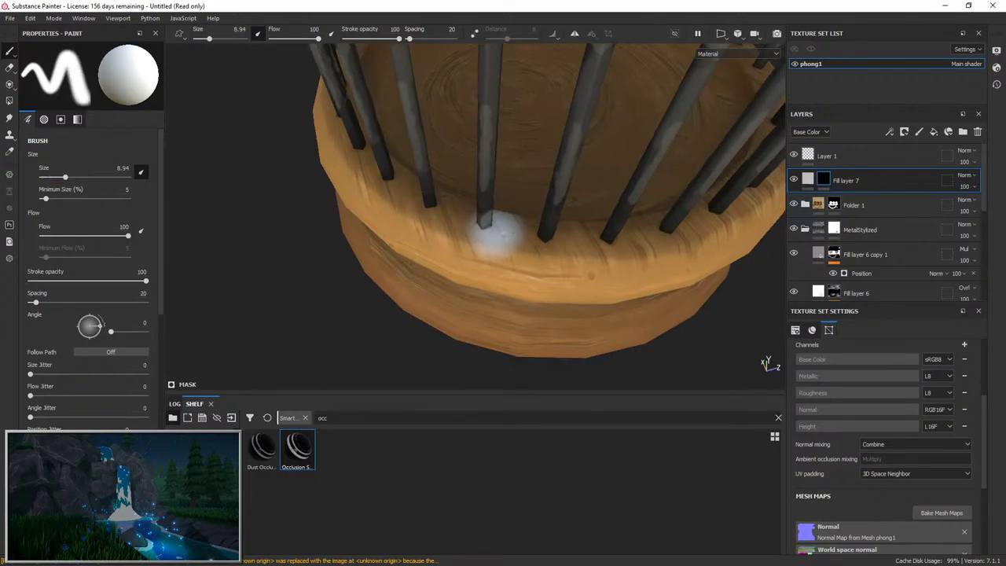
left_click(544, 240)
middle_click_drag(492, 240, 458, 238, "alt")
left_click(593, 244)
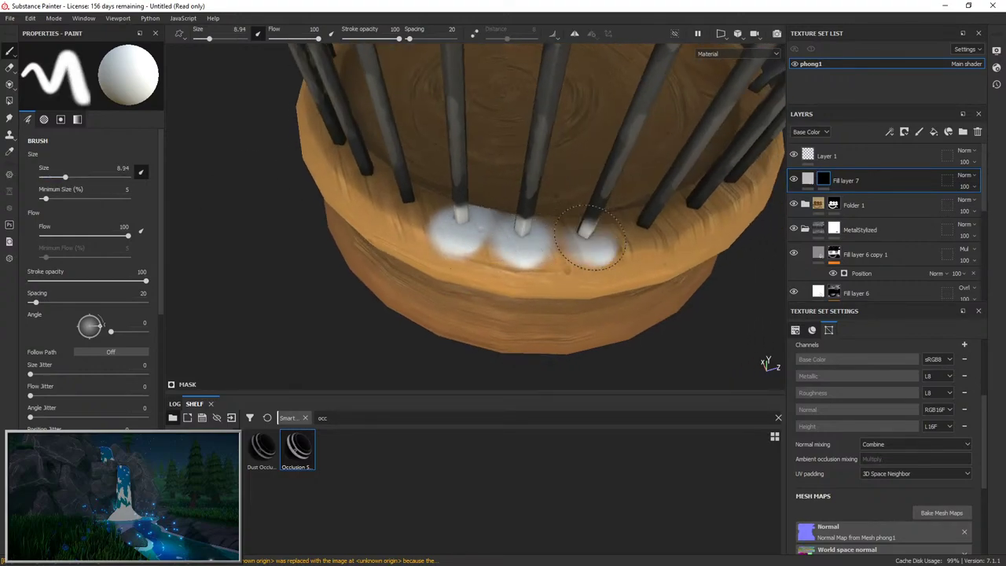
middle_click_drag(590, 244, 483, 235, "alt")
left_click(550, 219)
mouse_move(550, 218)
left_mouse_down("alt")
mouse_move(503, 208)
mouse_move(555, 175)
mouse_move(548, 163)
mouse_move(519, 217)
mouse_move(508, 223)
mouse_move(482, 180)
mouse_move(460, 210)
mouse_move(507, 180)
mouse_move(527, 189)
mouse_move(492, 186)
left_mouse_up("alt")
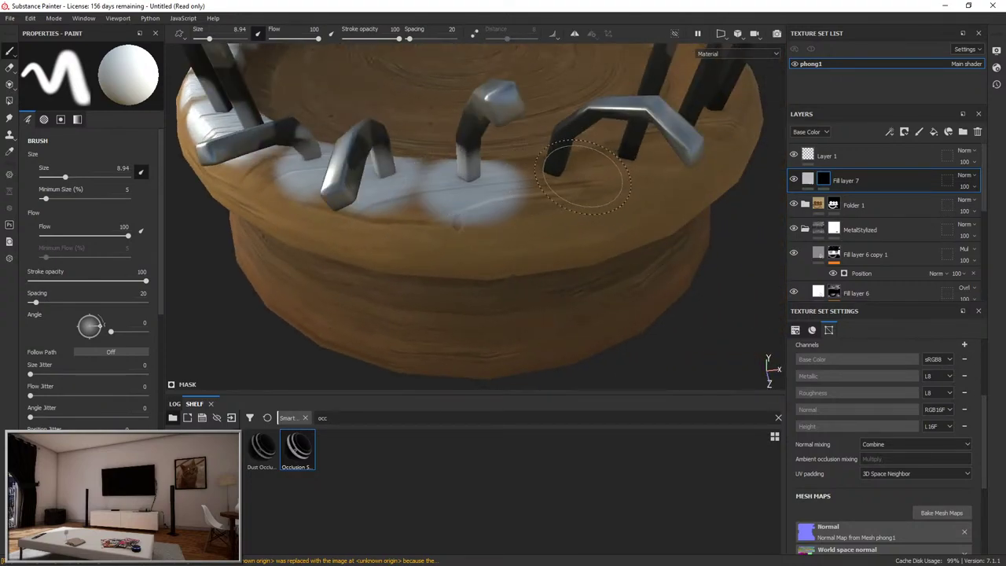
mouse_move(609, 184)
left_mouse_down("alt")
mouse_move(337, 173)
mouse_move(660, 181)
mouse_move(401, 187)
mouse_move(554, 179)
mouse_move(495, 195)
left_mouse_up("alt")
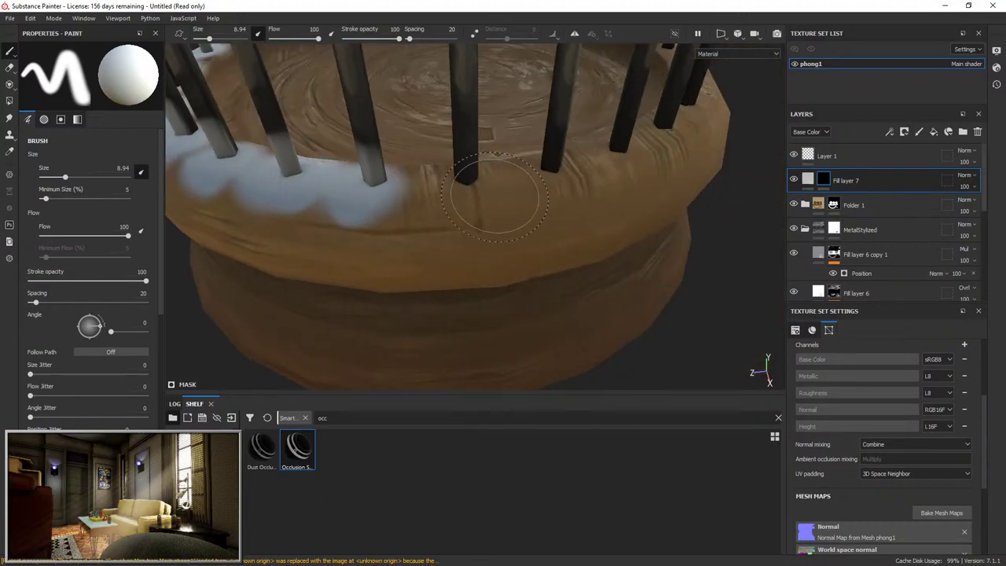
mouse_move(559, 177)
left_mouse_down("alt")
mouse_move(397, 189)
mouse_move(500, 153)
left_mouse_up("alt")
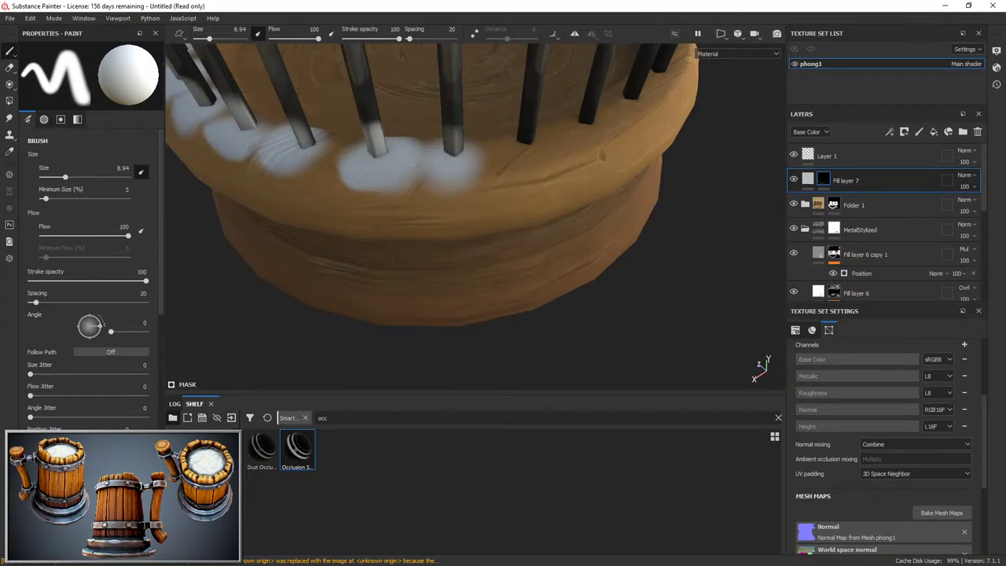
left_click_drag(495, 378, 363, 342, "alt")
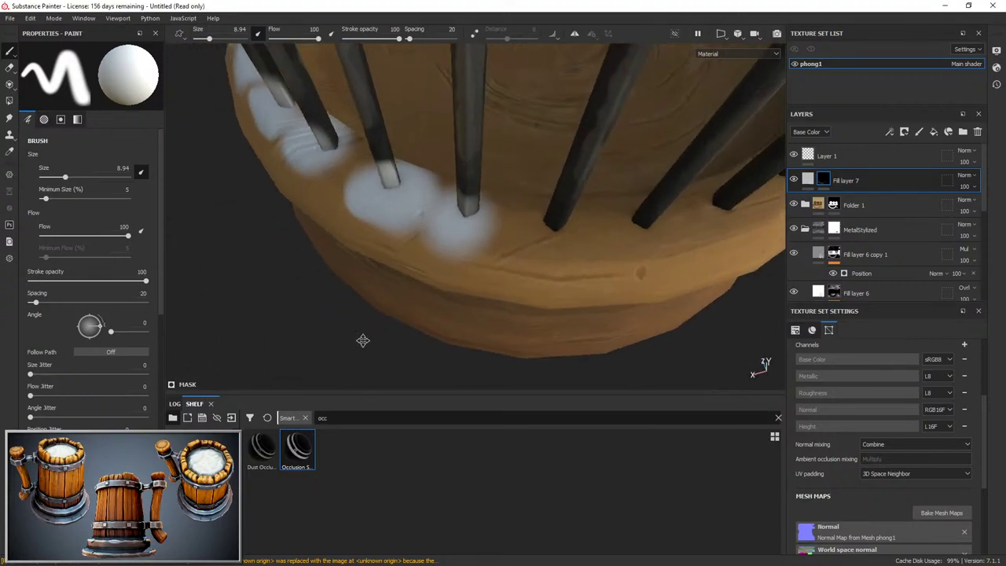
right_click_drag(363, 342, 503, 287, "alt")
mouse_move(535, 226)
left_mouse_down("alt")
mouse_move(542, 235)
mouse_move(528, 207)
mouse_move(551, 200)
mouse_move(490, 225)
mouse_move(500, 224)
left_mouse_up("alt")
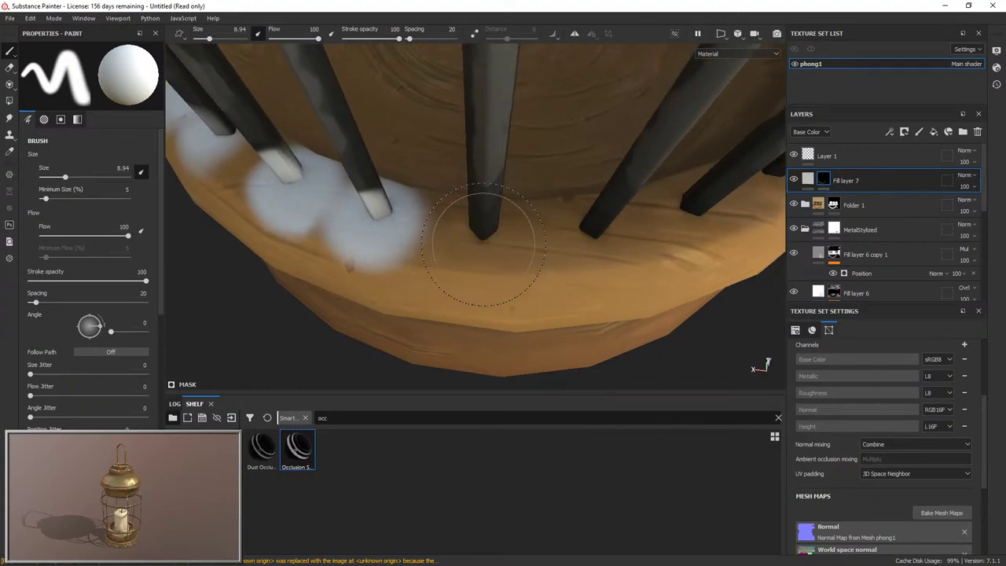
left_click_drag(484, 244, 487, 229)
mouse_move(578, 243)
left_mouse_down("alt")
mouse_move(539, 252)
mouse_move(563, 241)
left_mouse_up("alt")
mouse_move(646, 233)
left_mouse_down("alt")
mouse_move(607, 231)
mouse_move(599, 214)
left_mouse_up("alt")
mouse_move(599, 214)
left_mouse_down()
mouse_move(590, 208)
mouse_move(609, 203)
left_mouse_up()
mouse_move(609, 203)
left_mouse_down("alt")
mouse_move(551, 198)
mouse_move(595, 191)
mouse_move(580, 205)
left_mouse_up("alt")
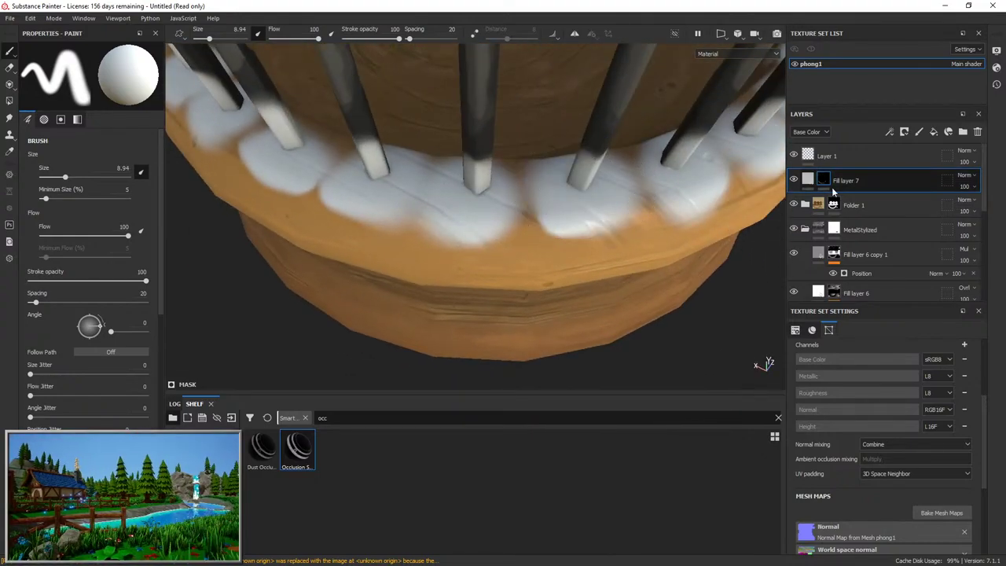
Add a Blur filter to Fill layer 7's mask and set its Blur Intensity to 1.85.
right_click(832, 187)
left_click(856, 400)
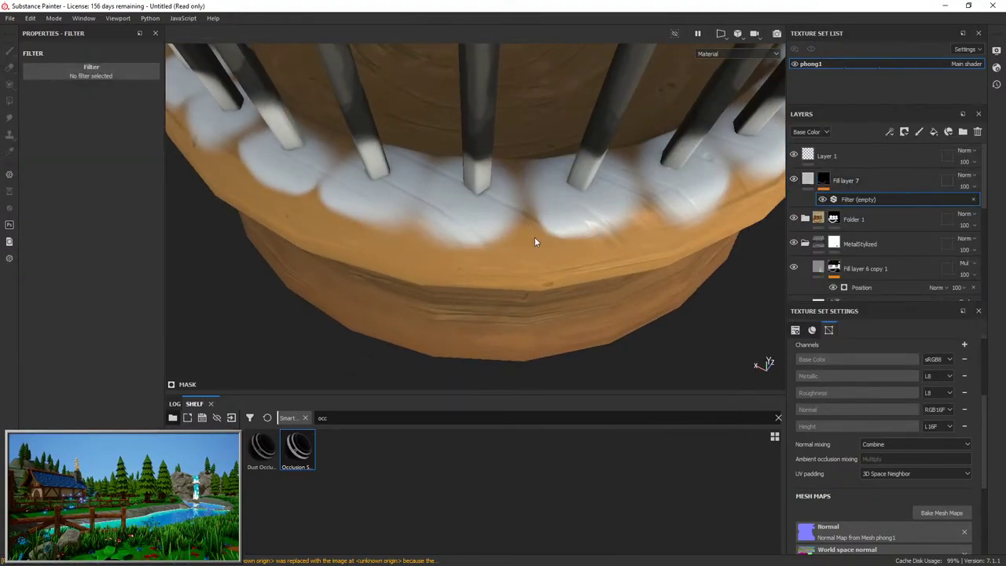
left_click(131, 79)
left_click(217, 111)
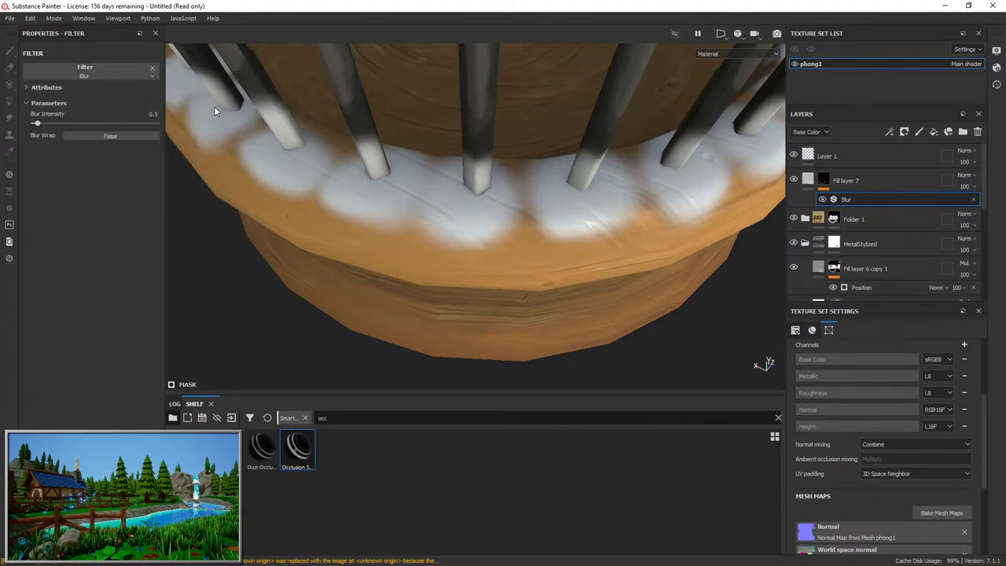
left_click_drag(37, 123, 48, 126)
scroll(454, 188, "down", 3)
left_click_drag(455, 189, 503, 133, "alt")
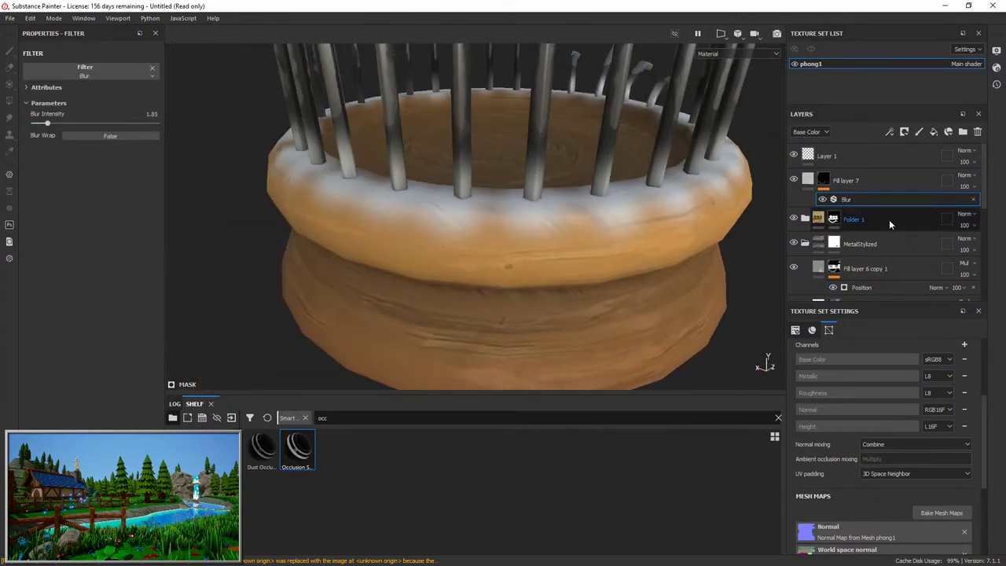
Set Fill layer 7's blending mode to Multiply and restrict its material to the color channel only.
left_click(965, 175)
left_click(944, 226)
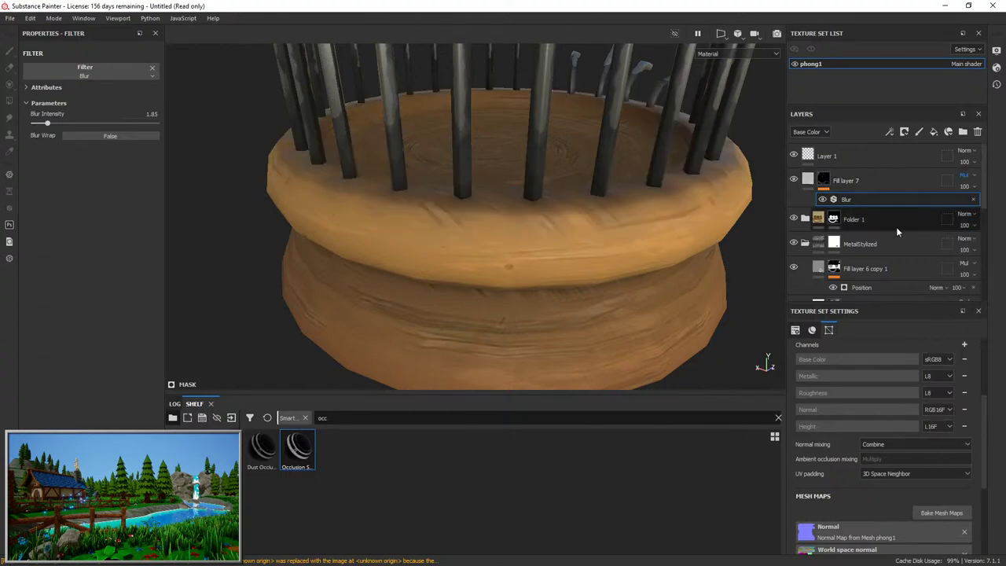
left_click(808, 180)
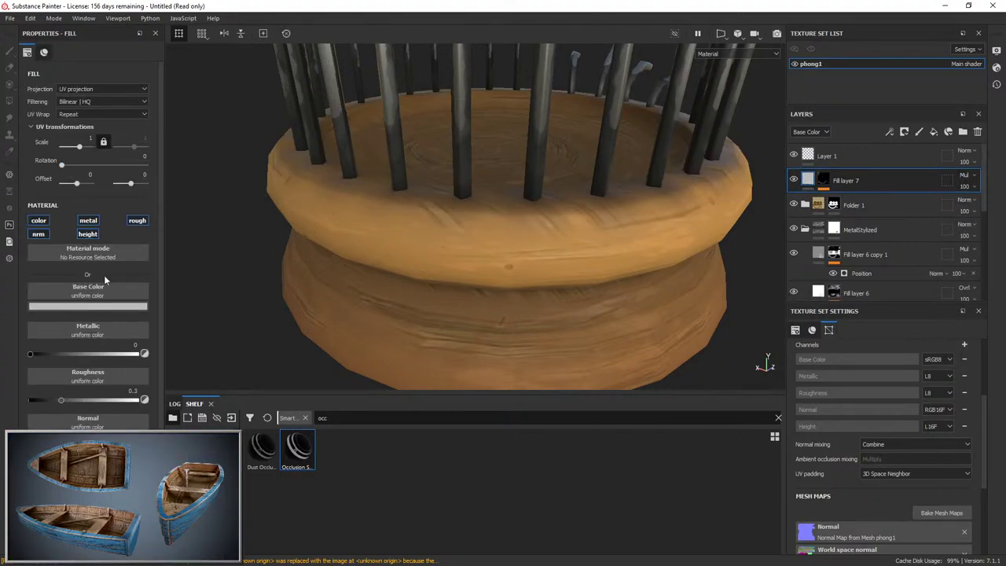
left_click(88, 220)
left_click(42, 235)
left_click(137, 220)
Compare the shading at the foot of the bars with Fill layer 7 hidden and shown.
left_click_drag(411, 231, 597, 189, "alt")
scroll(537, 240, "down", 3)
left_click(793, 180)
left_click(793, 180)
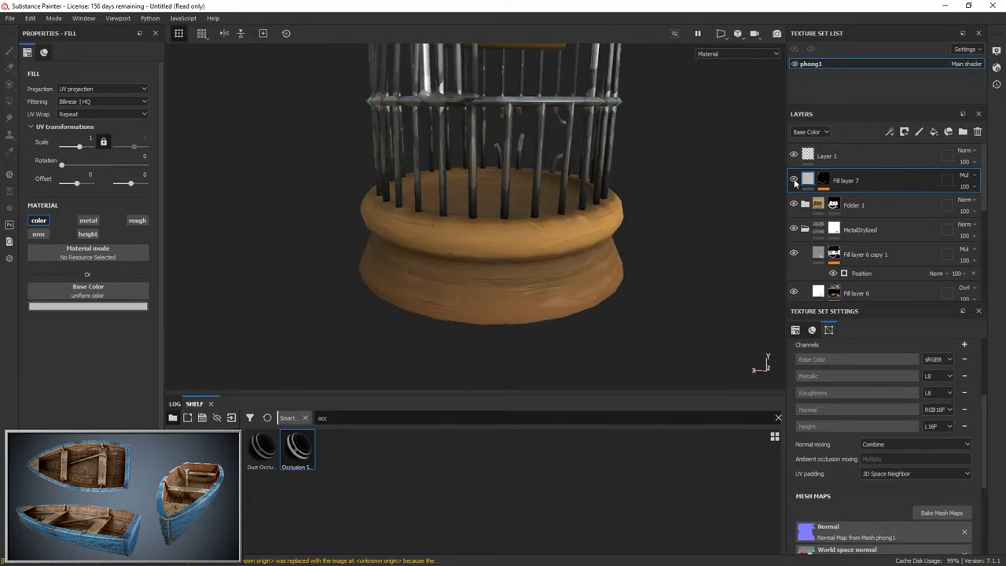
right_click_drag(560, 116, 555, 417, "alt")
left_click_drag(555, 197, 612, 284, "alt")
left_click(793, 180)
left_click(793, 180)
scroll(640, 231, "down", 3)
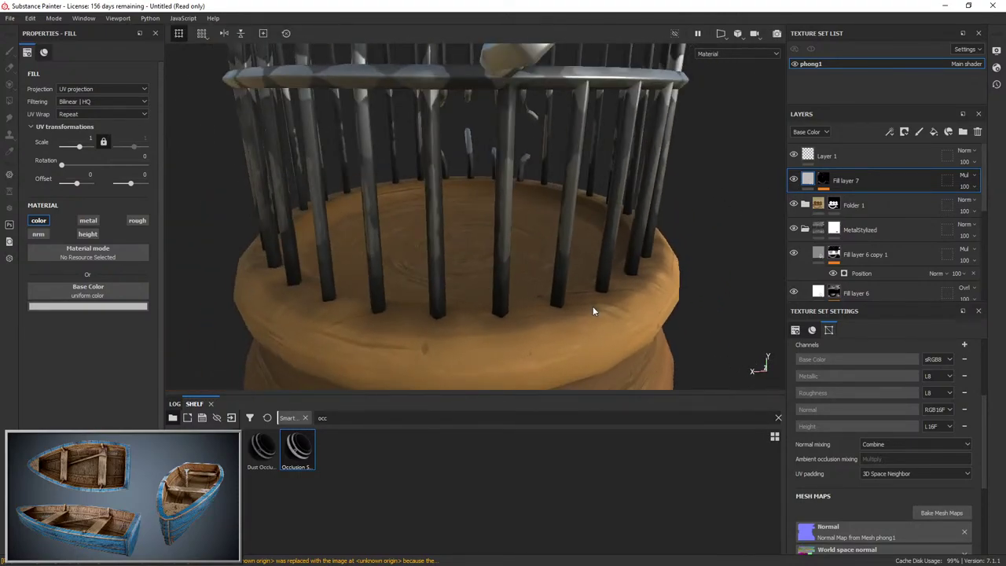
Set Fill layer 7's base color to grey 999999 and its opacity to 39.
left_click(133, 307)
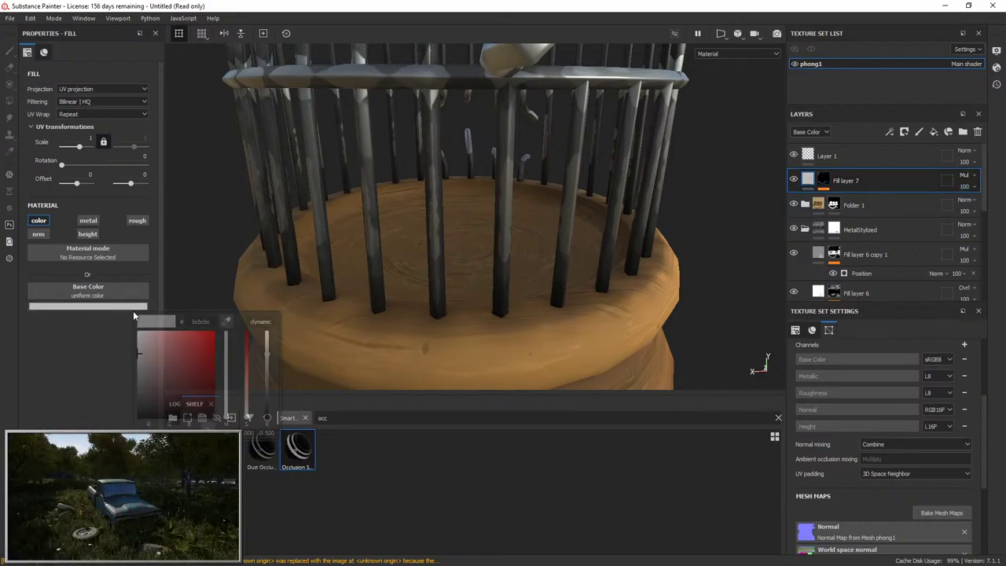
mouse_move(145, 370)
left_mouse_down()
mouse_move(114, 418)
mouse_move(114, 365)
left_mouse_up()
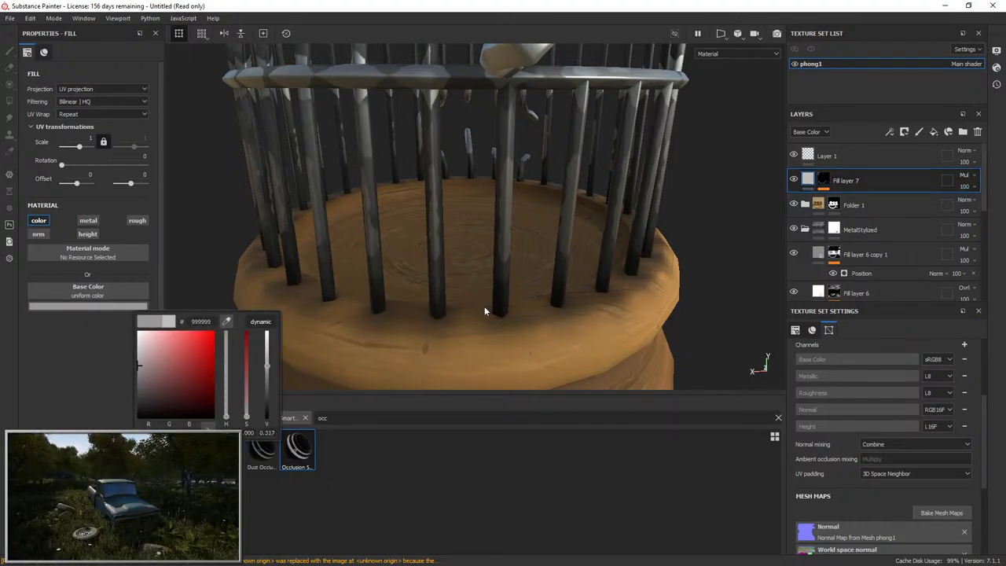
left_click(964, 188)
left_click(972, 207)
left_click(796, 179)
left_click(796, 179)
Examine the whole birdcage while toggling the visibility of the fill layers inside the MetalStylized folder.
right_click_drag(555, 267, 549, 196, "alt")
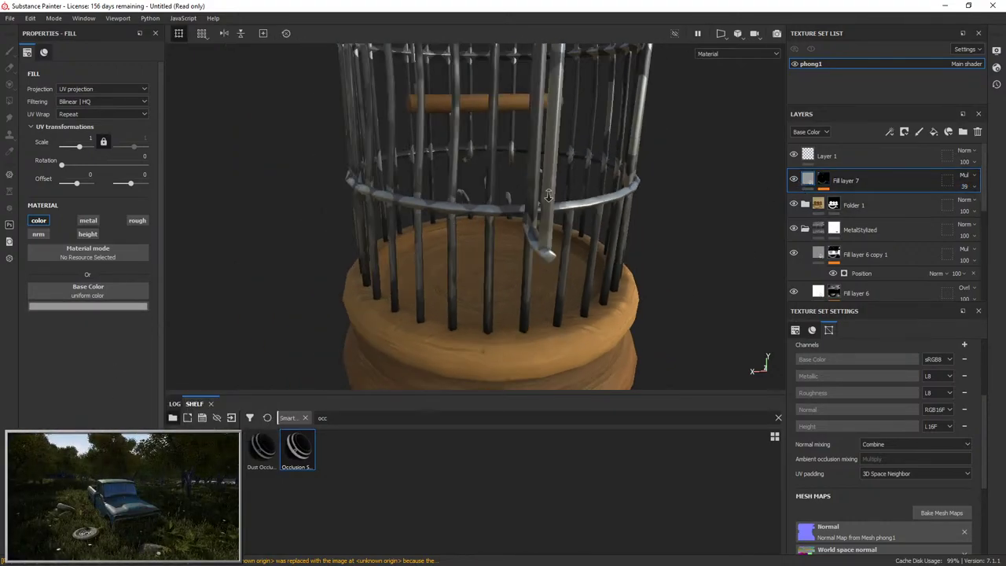
left_click_drag(549, 196, 468, 157, "alt")
middle_click_drag(691, 204, 494, 91, "alt")
right_click_drag(494, 92, 464, 55, "alt")
middle_click_drag(590, 157, 611, 225, "alt")
left_click_drag(611, 225, 744, 252, "alt")
scroll(810, 228, "down", 2)
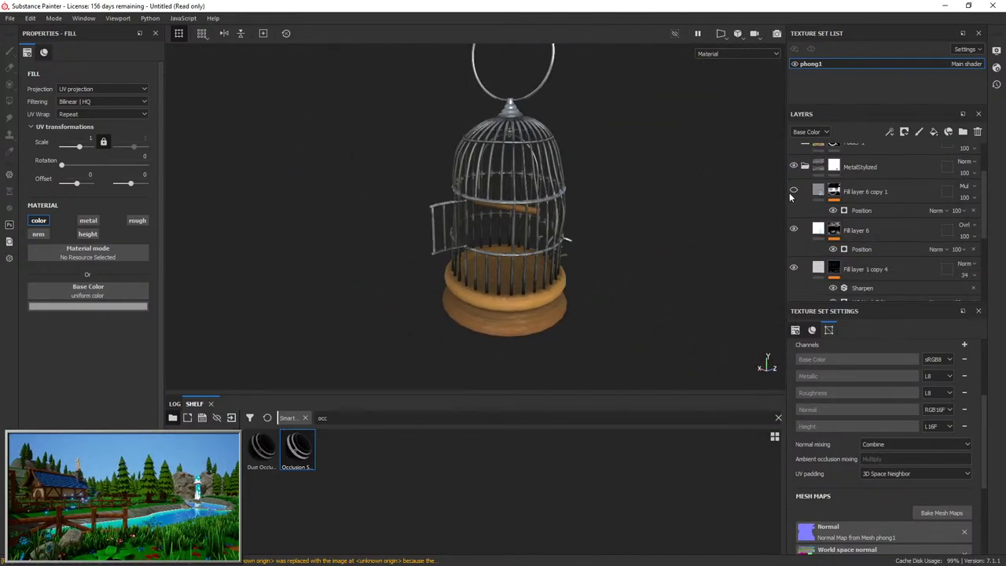
left_click(794, 229)
left_click(794, 230)
scroll(805, 243, "down", 2)
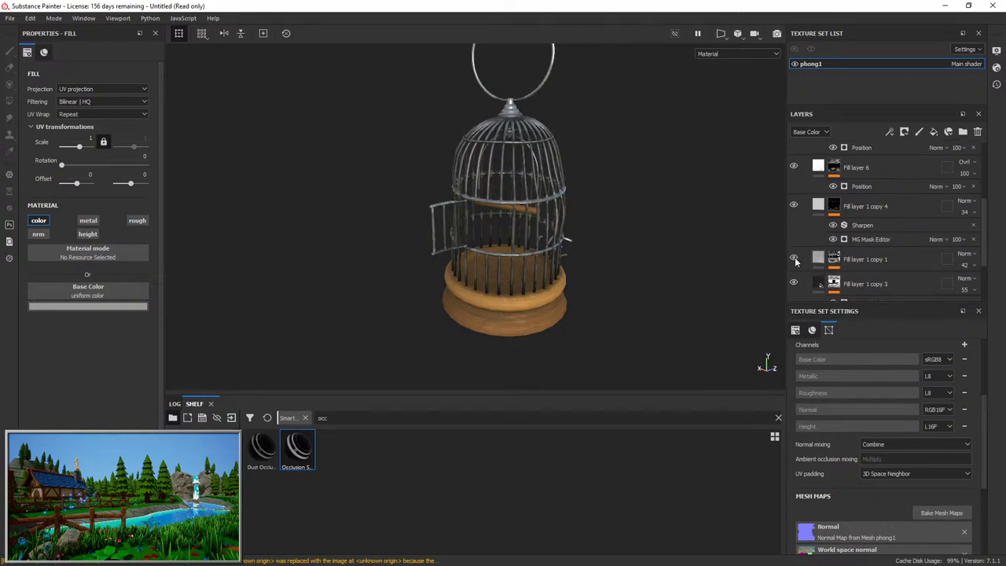
left_click(795, 258)
left_click(795, 258)
left_click(795, 281)
left_click(794, 282)
Lighten the dark base color of Fill layer 1 copy 3 in the MetalStylized folder.
scroll(539, 351, "up", 4)
left_click_drag(539, 351, 525, 102, "alt")
left_click_drag(801, 287, 631, 286, "alt")
left_click(818, 283)
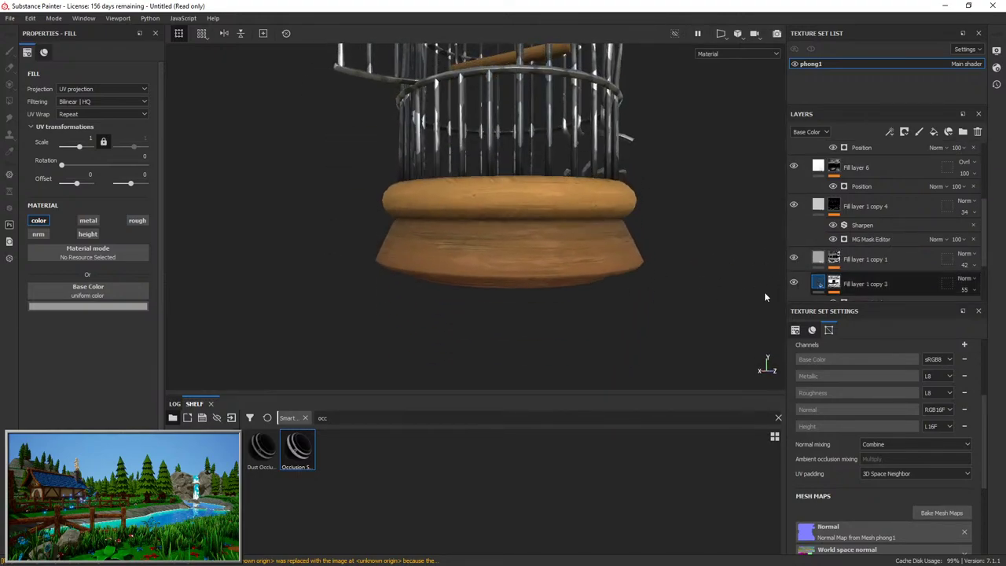
left_click(121, 306)
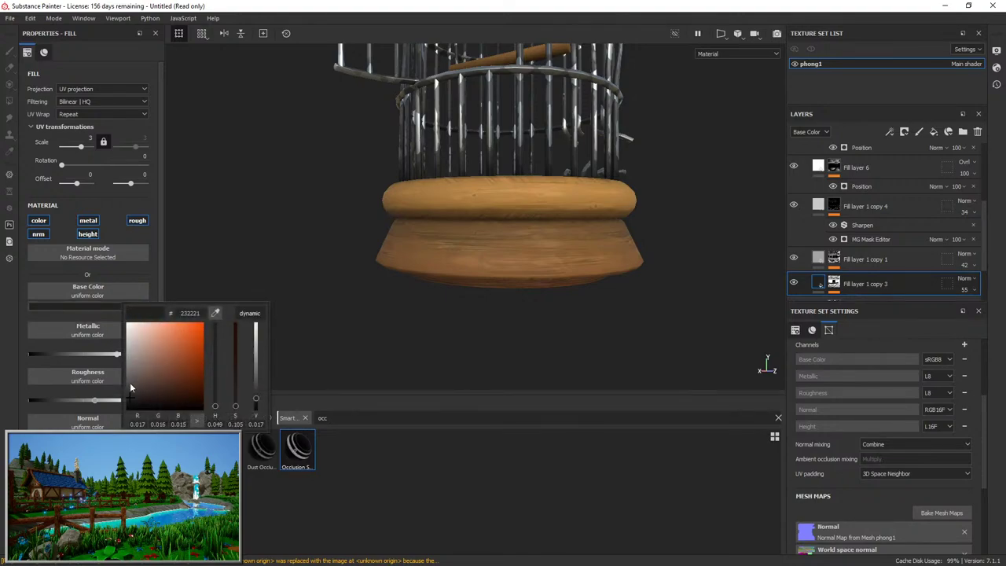
left_click(130, 383)
Set the base color of Fill layer 1 copy 1 in MetalStylized to grey a0a0a0.
scroll(513, 196, "up", 3)
left_click(822, 259)
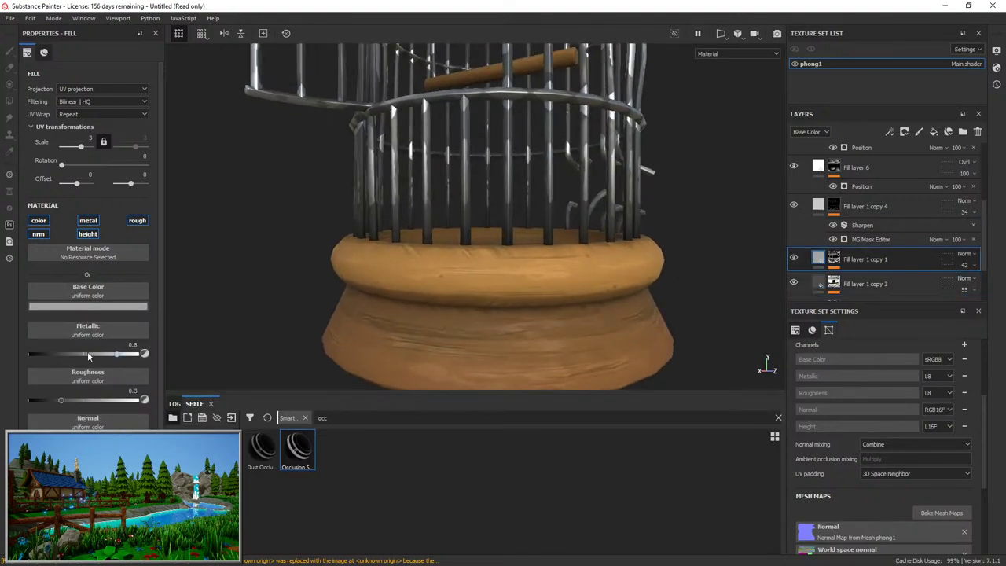
left_click(101, 307)
mouse_move(108, 354)
left_mouse_down()
mouse_move(104, 381)
mouse_move(99, 368)
left_mouse_up()
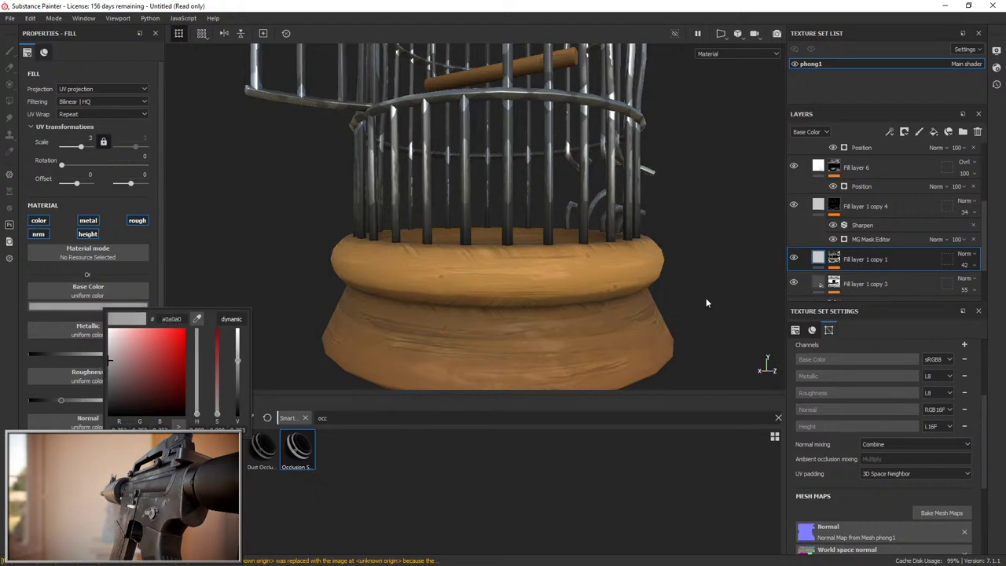
Lighten the base color of Fill layer 1 copy 2 and check the metal bars from a wider view.
left_click(817, 290)
left_click(817, 275)
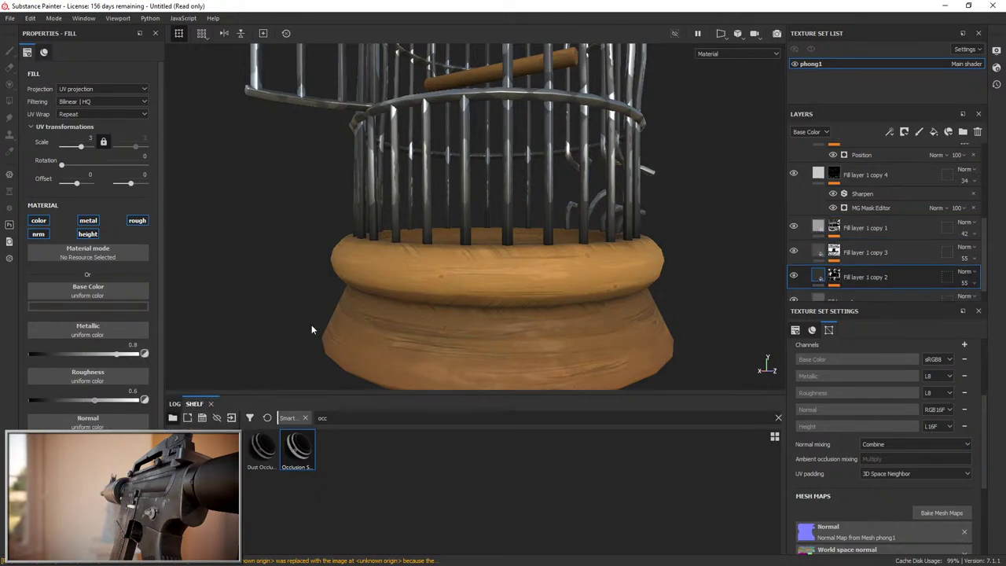
left_click(90, 307)
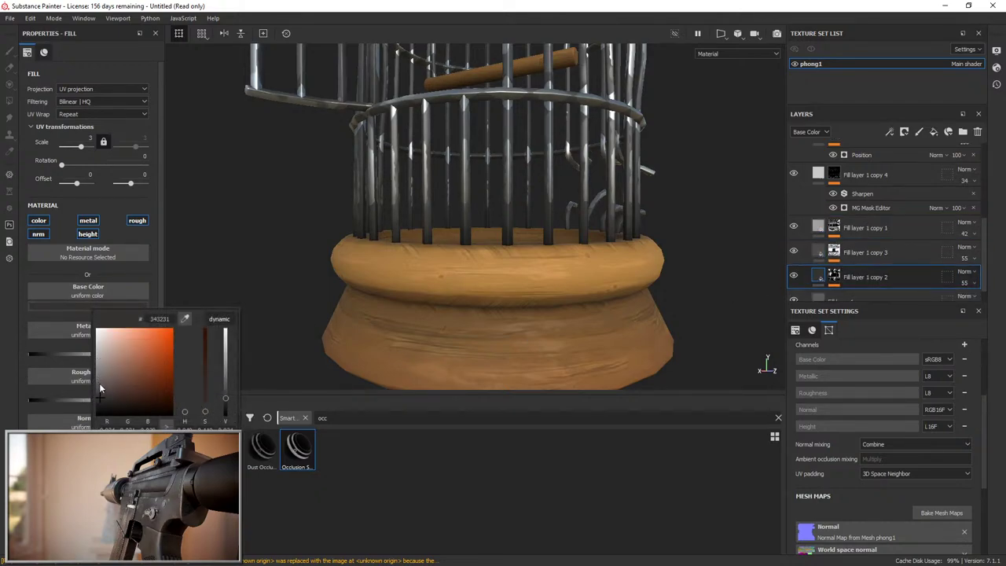
left_click(99, 383)
left_click_drag(472, 118, 477, 149, "alt")
right_click_drag(476, 149, 535, 217, "alt")
middle_click_drag(535, 218, 464, 302, "alt")
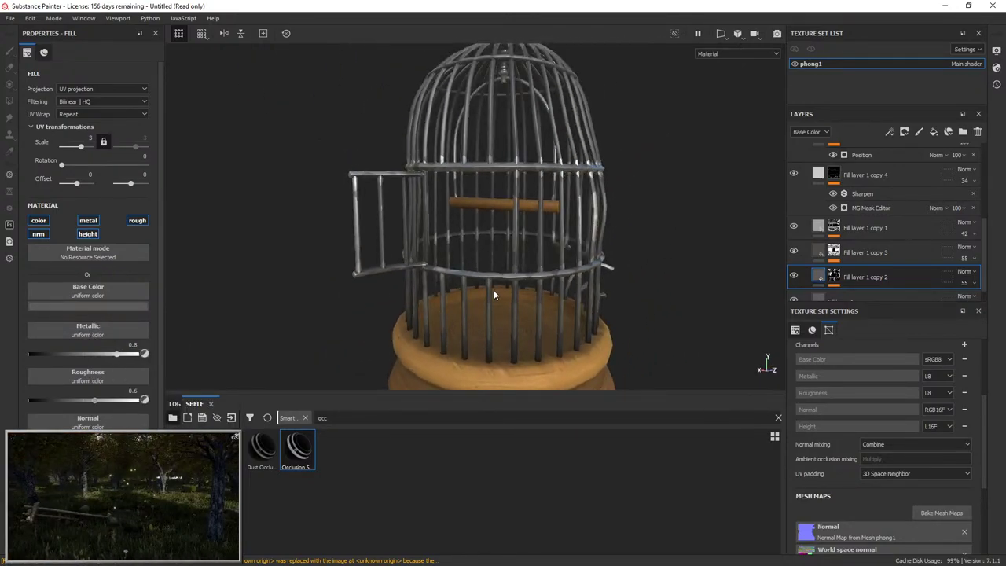
Search the shelf for "stylized" and add the StylizedBrass smart material above Folder 1 in the layer stack.
left_click_drag(439, 255, 511, 203, "alt")
right_click_drag(511, 203, 340, 110, "alt")
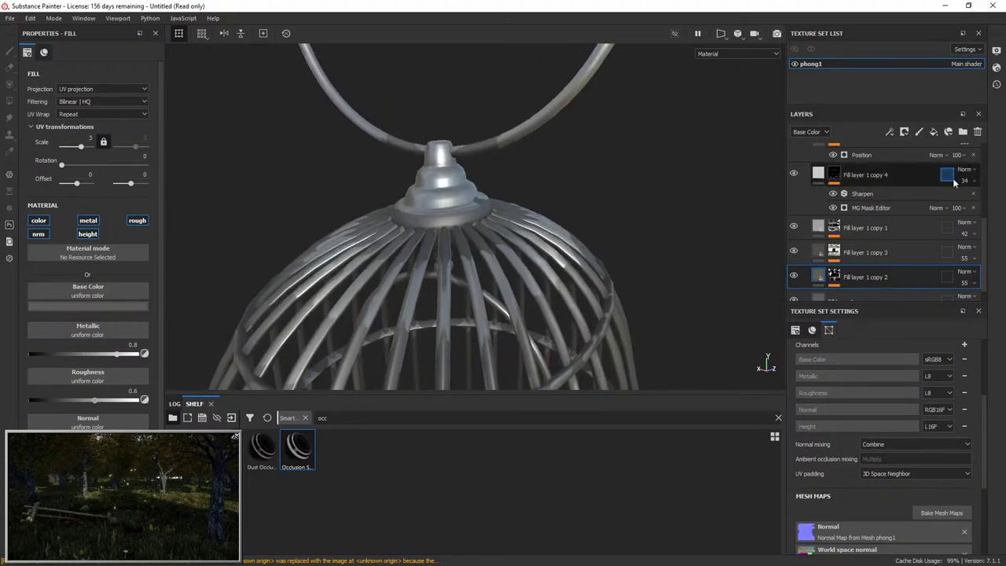
scroll(872, 187, "up", 5)
left_click(871, 179)
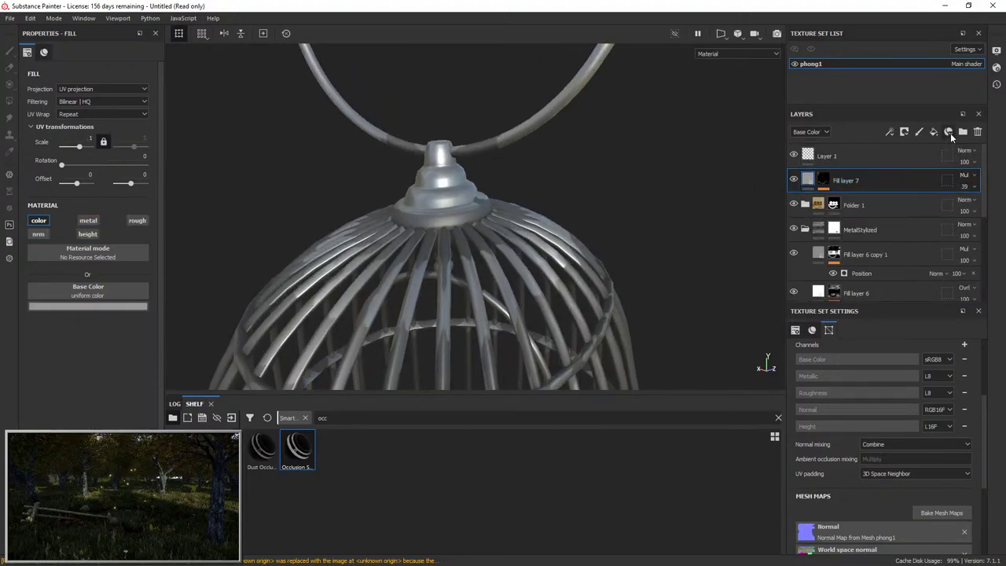
left_click(805, 202)
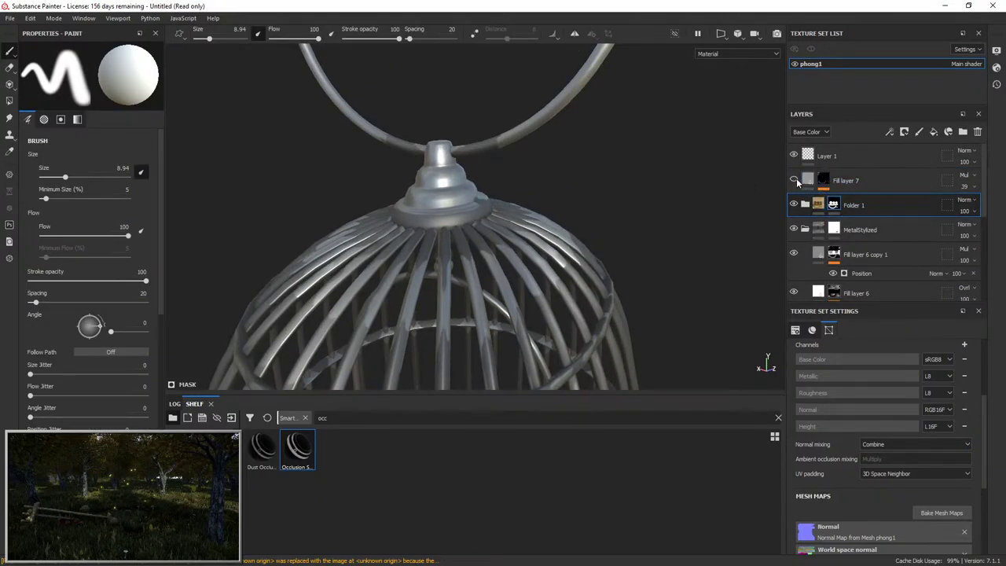
left_click(857, 178)
left_click(849, 209)
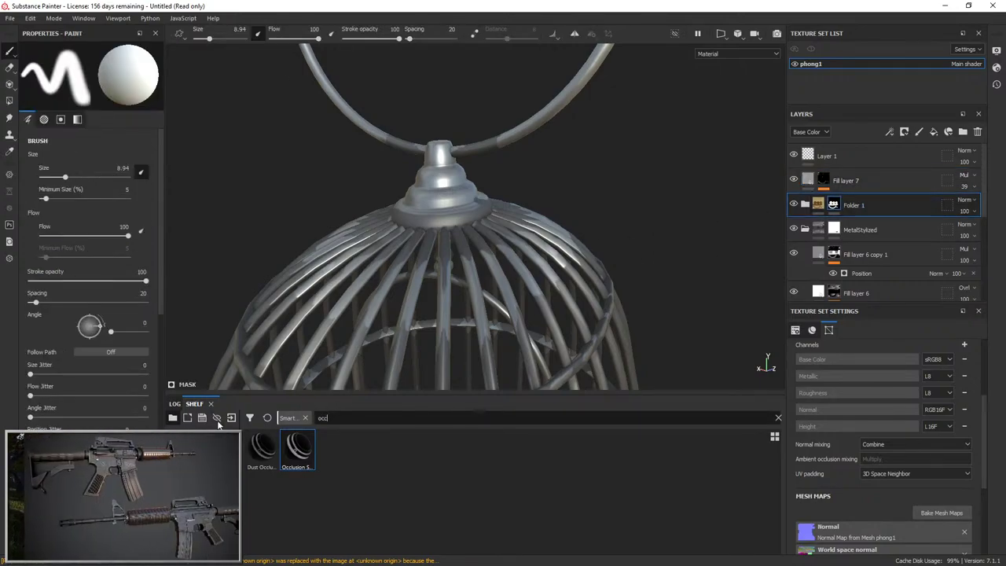
key("BackSpace")
key("BackSpace")
key("BackSpace")
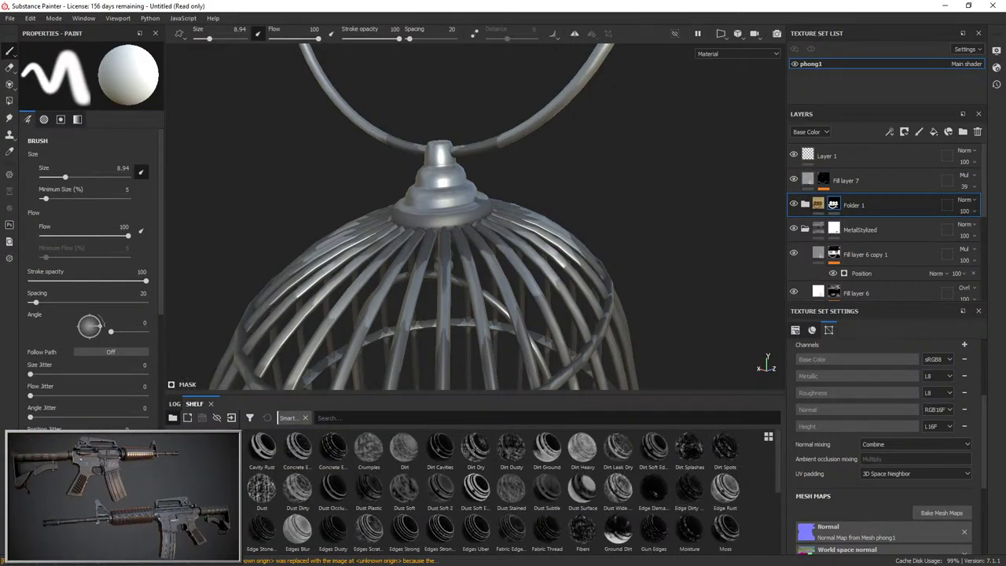
type("styl")
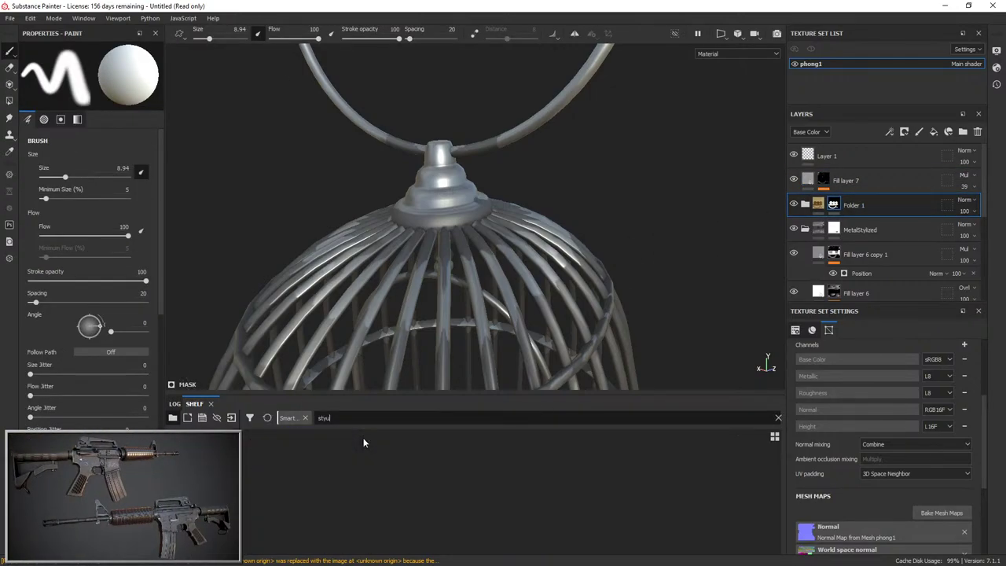
type("ized")
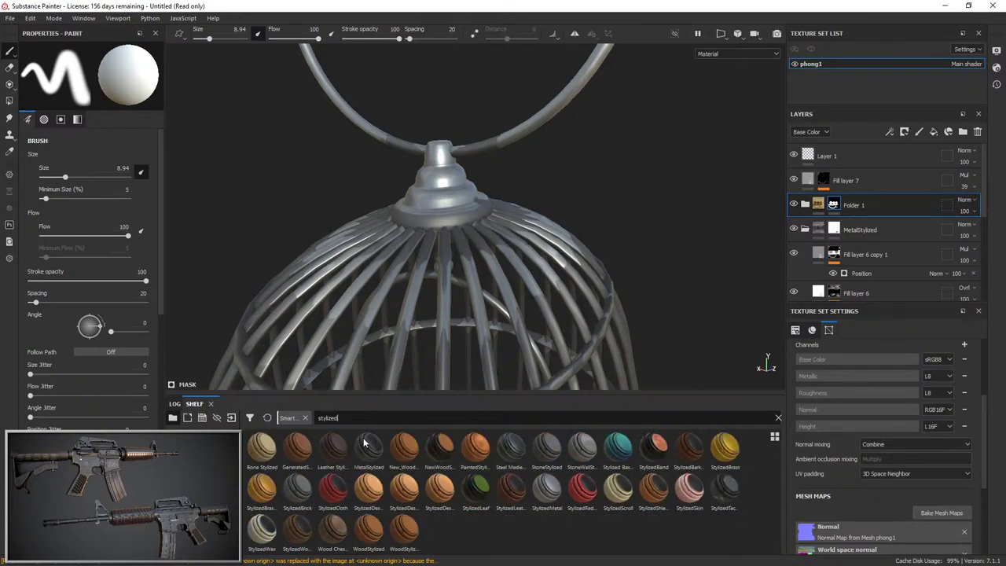
left_click_drag(725, 447, 818, 237)
left_click_drag(841, 192, 841, 193)
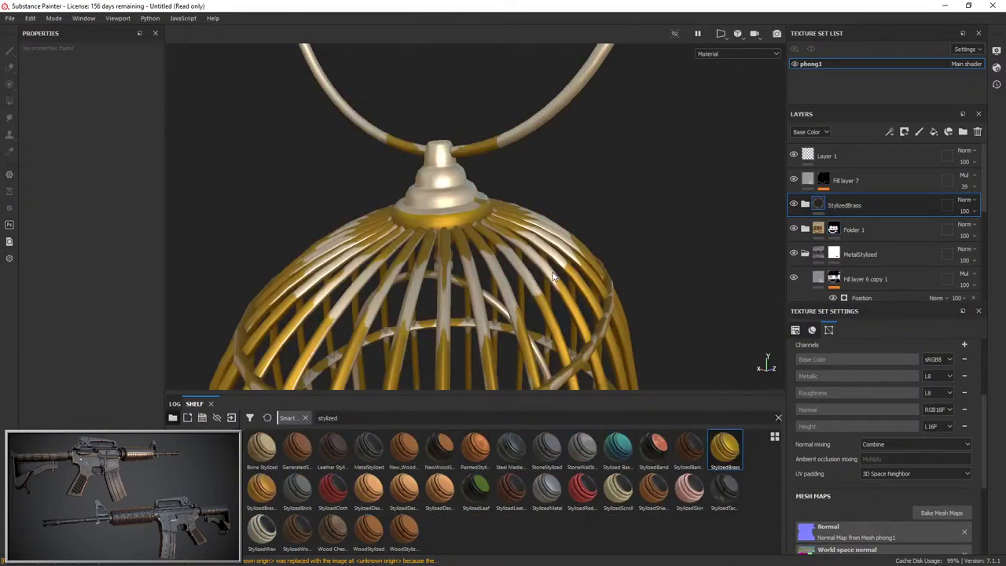
Add a black mask to StylizedBrass and reveal the brass on the cage's stepped top cap with a polygon fill.
right_click(846, 208)
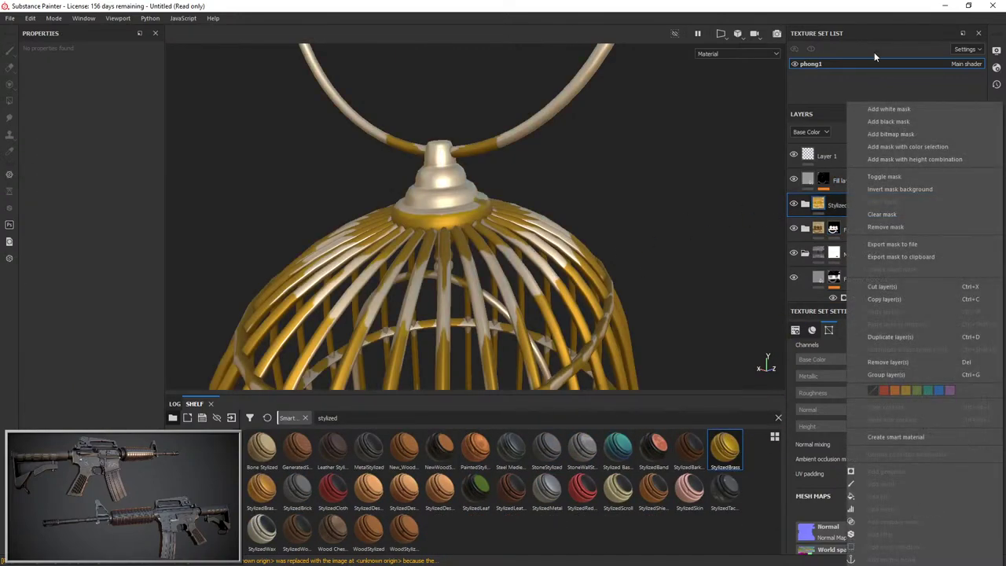
left_click(893, 124)
key("4")
left_click(430, 173)
key("1")
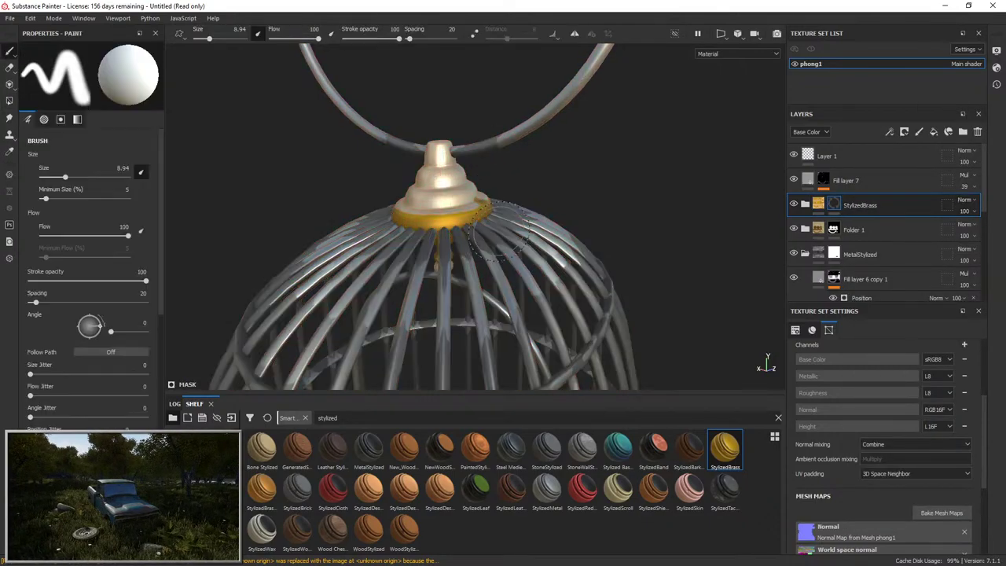
Try the brass on the perch's hanging hoop and on the large ring above the cap.
left_click_drag(478, 259, 481, 213, "alt")
left_click_drag(461, 320, 448, 259, "alt")
middle_click_drag(448, 260, 492, 149, "alt")
left_click_drag(491, 150, 477, 124, "alt")
key("4")
middle_click_drag(482, 125, 481, 189, "alt")
scroll(476, 200, "up", 4)
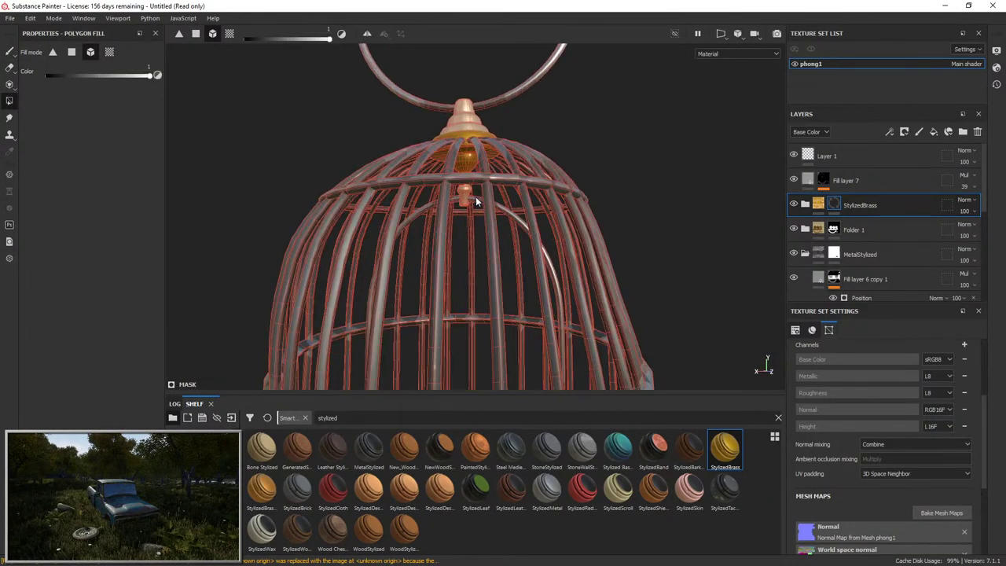
left_click(470, 201)
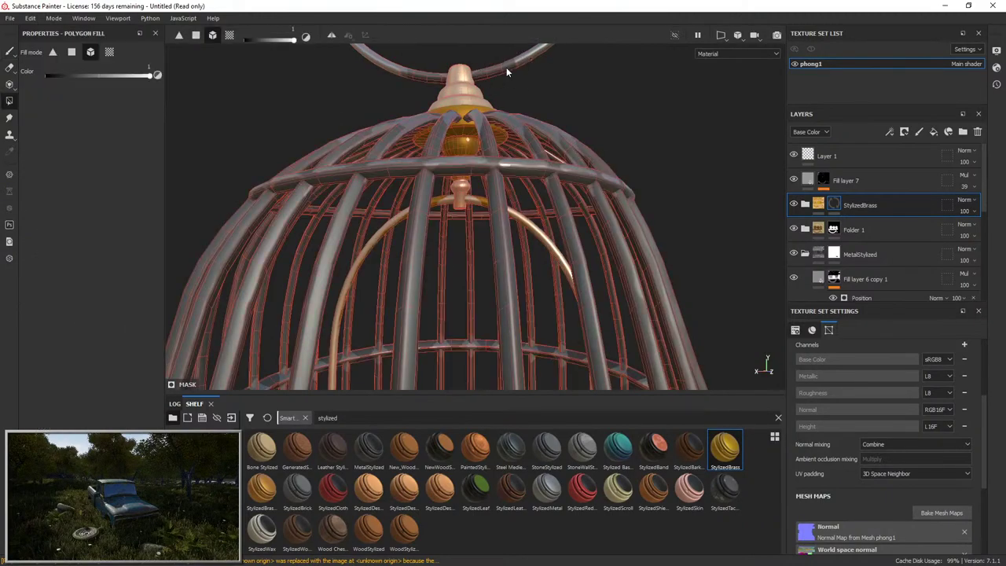
left_click(507, 67)
key("1")
mouse_move(506, 68)
right_mouse_down("alt")
mouse_move(550, 123)
mouse_move(577, 211)
right_mouse_up("alt")
middle_click_drag(577, 211, 532, 234, "alt")
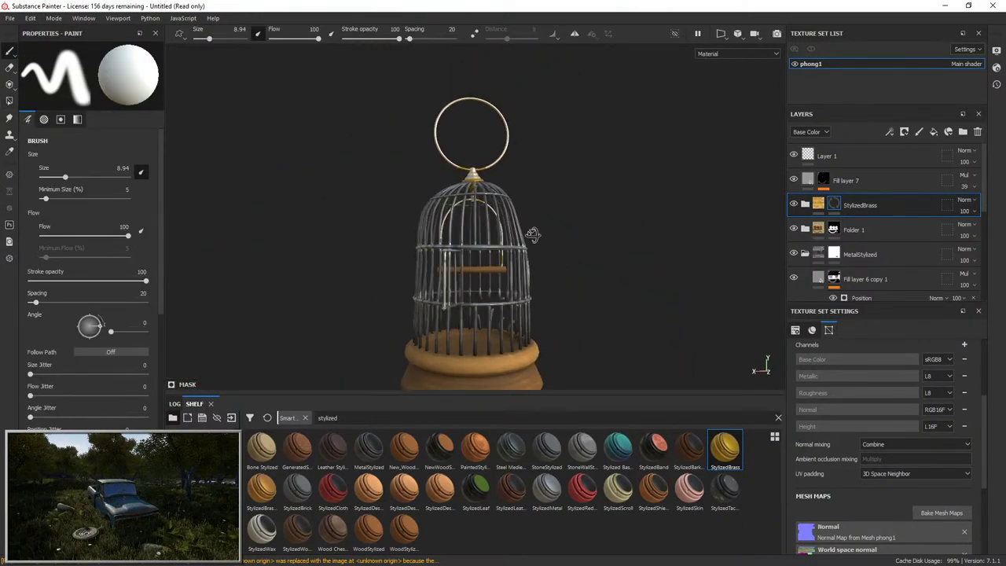
left_click_drag(532, 234, 615, 148, "alt")
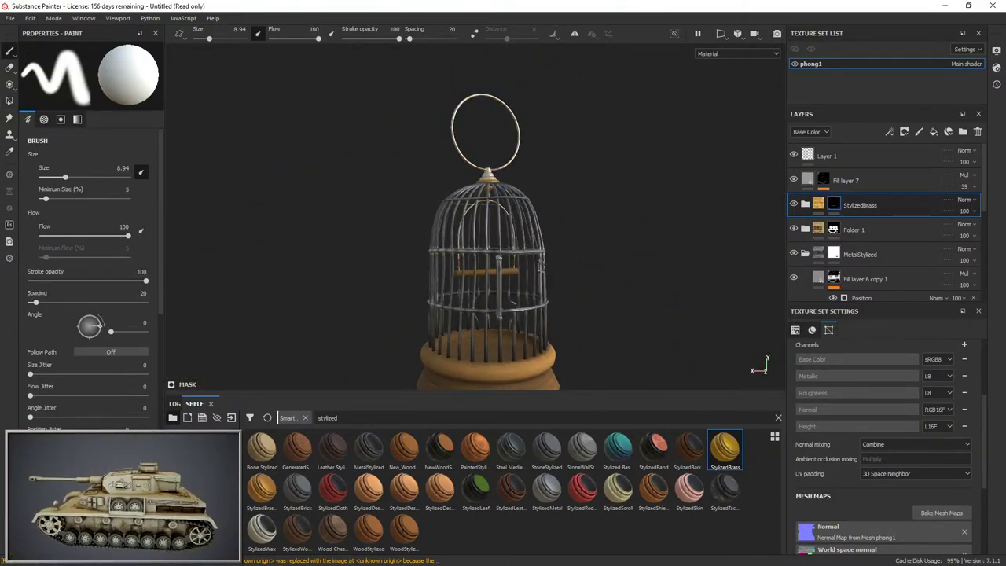
Fill the StylizedBrass mask over the large ring above the cap to make the ring brass.
left_click_drag(542, 272, 373, 336, "alt")
right_click_drag(542, 241, 561, 157, "alt")
left_click_drag(561, 157, 566, 102, "alt")
middle_click_drag(566, 103, 577, 292, "alt")
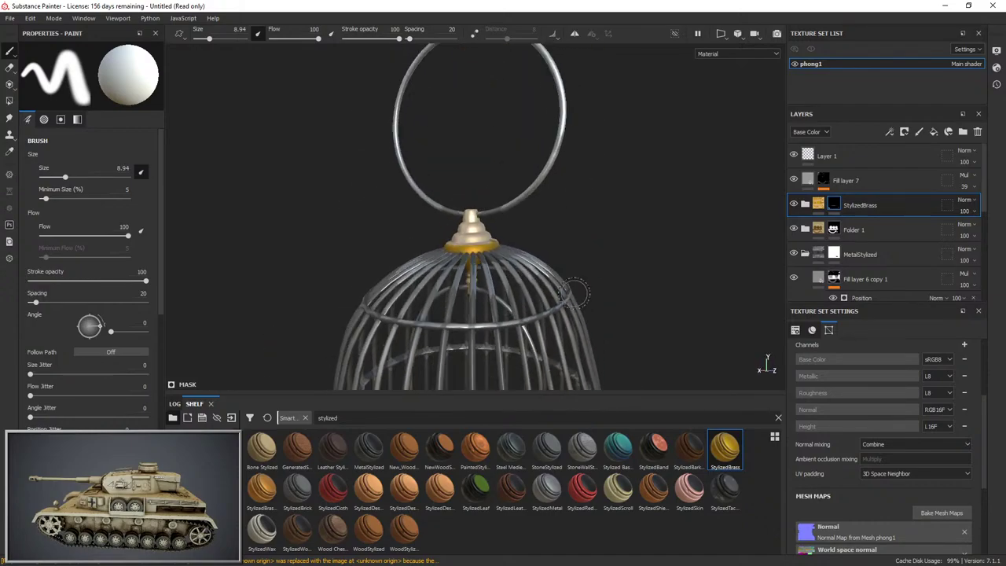
key("4")
left_click_drag(509, 116, 588, 227)
scroll(590, 244, "down", 4)
key("1")
mouse_move(597, 267)
left_mouse_down("alt")
mouse_move(558, 144)
mouse_move(606, 193)
mouse_move(666, 191)
mouse_move(517, 185)
left_mouse_up("alt")
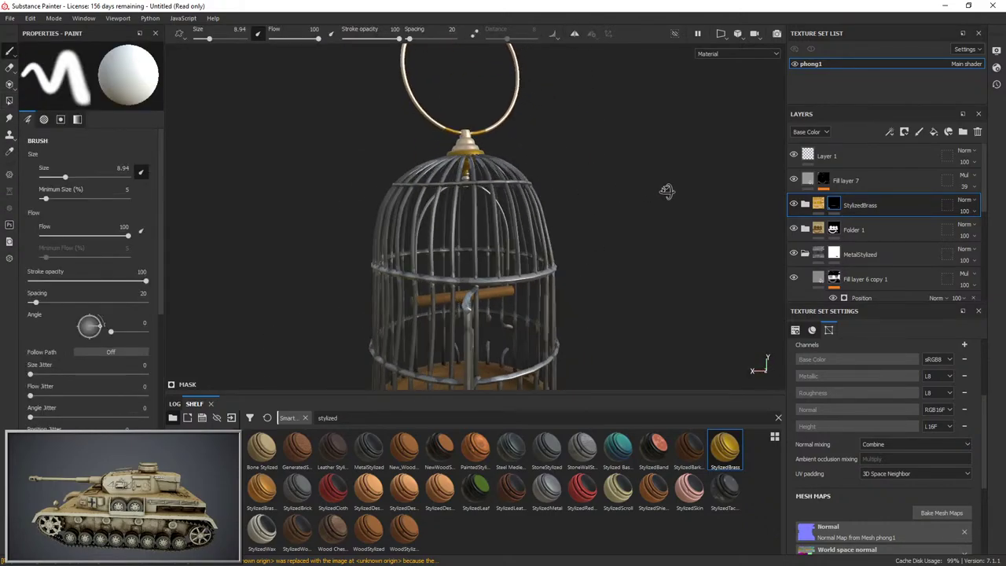
Expand the StylizedBrass folder and compare the brass with its Fill layer 1 copy 1 hidden and shown.
right_click_drag(324, 233, 442, 150, "shift")
middle_click_drag(515, 158, 517, 202, "alt")
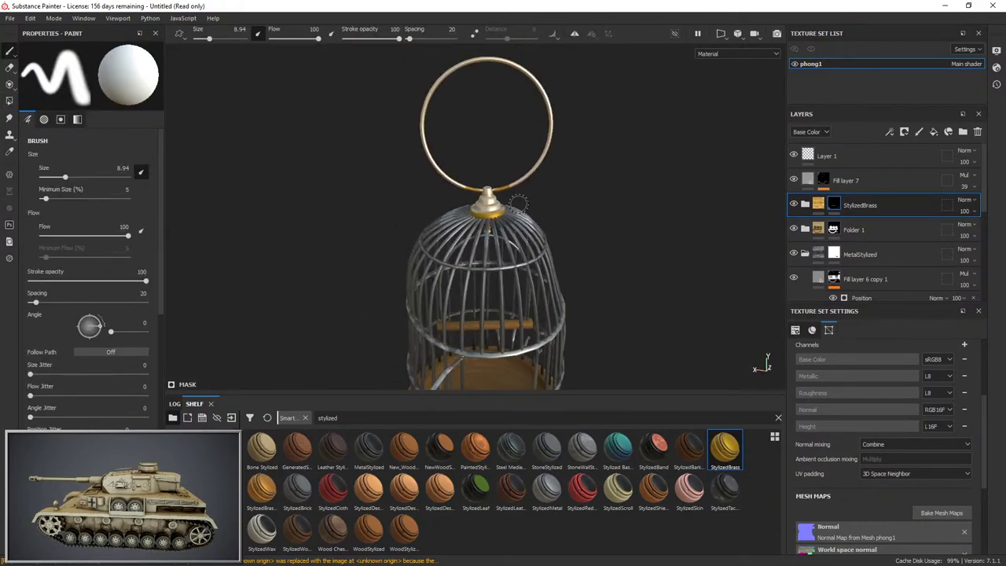
scroll(517, 202, "up", 3)
left_click(822, 203)
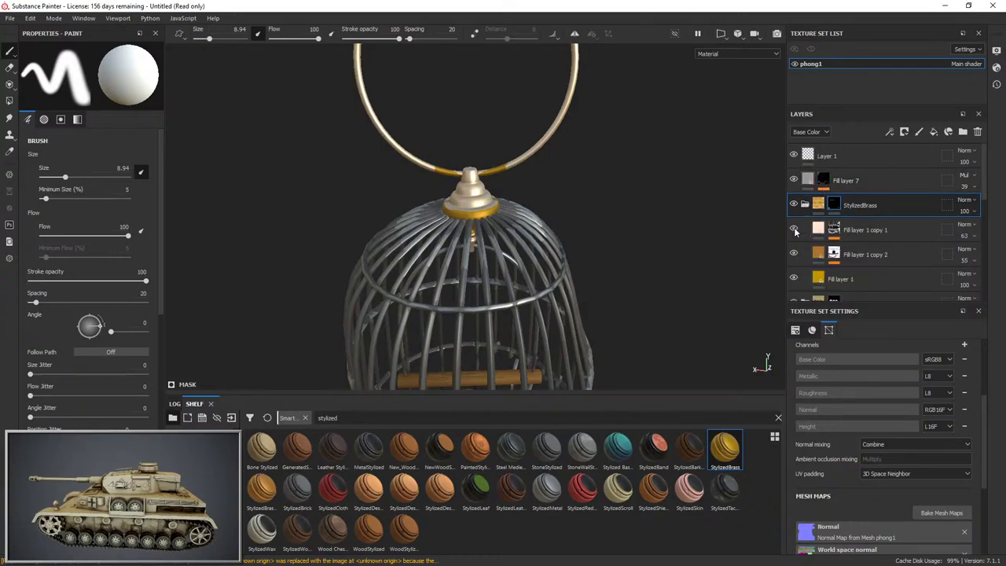
left_click(795, 230)
left_click(795, 229)
Set the MG Mask Editor on the brass Fill layer 1 copy 1 mask to Global Balance 0.03 and Curvature 1.
left_click(835, 233)
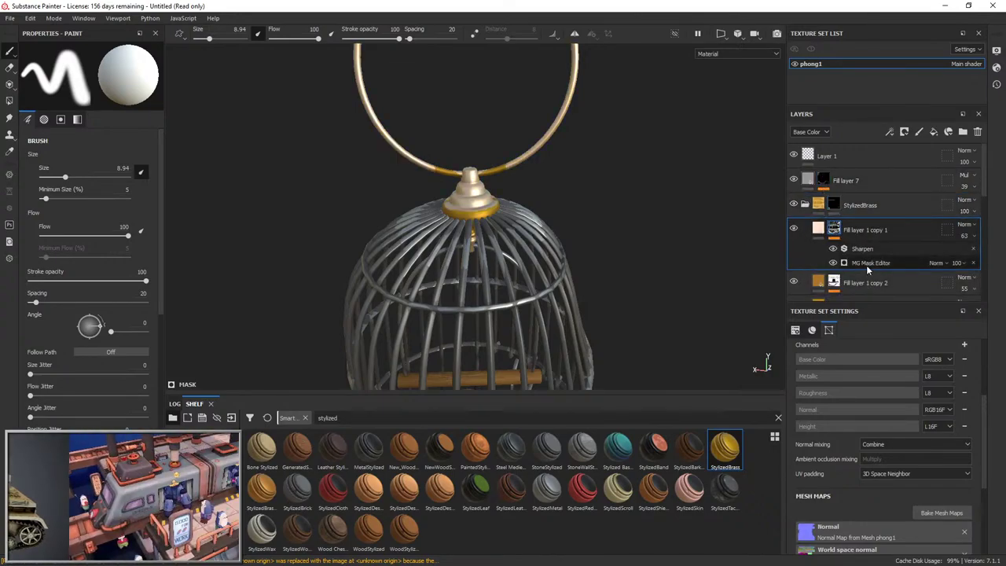
left_click(869, 265)
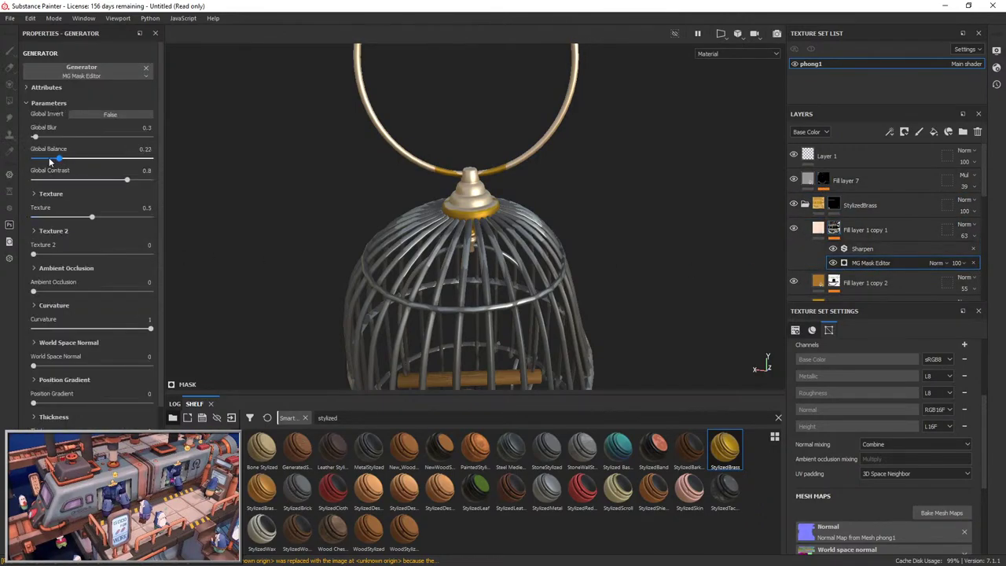
left_click_drag(35, 157, 36, 159)
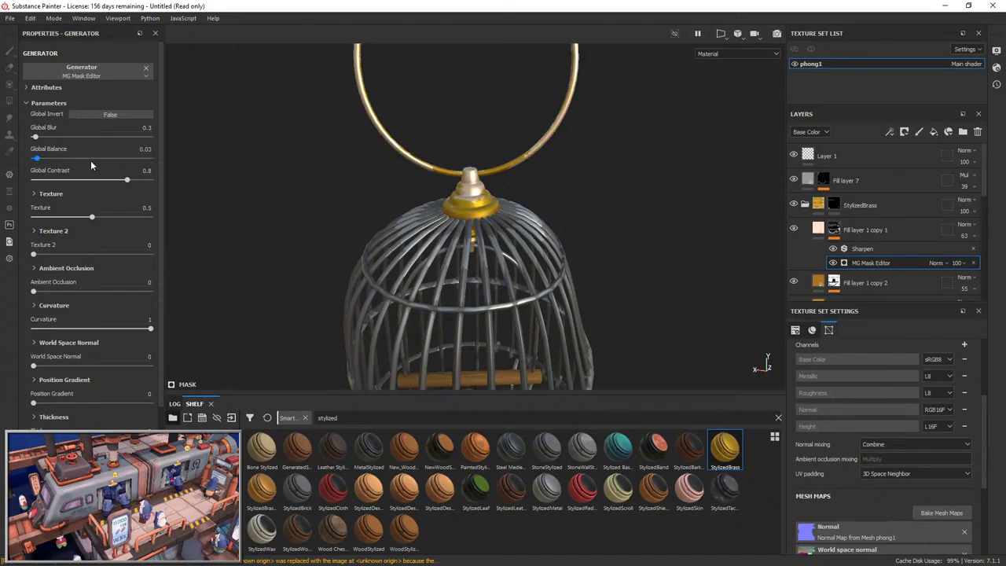
left_click_drag(118, 327, 305, 331)
Check the curvature baker parameters in the mesh map baking settings without baking.
left_click(942, 512)
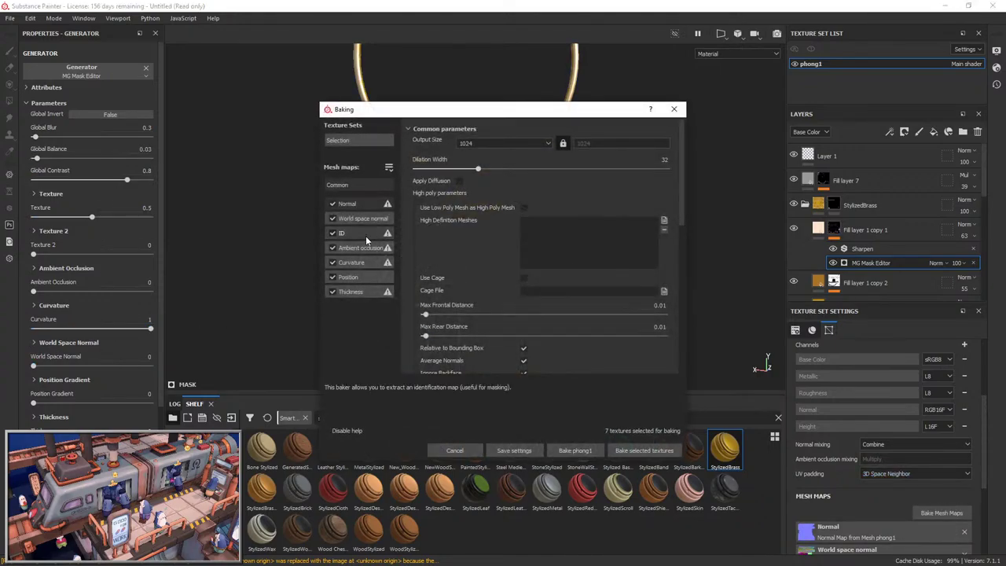
left_click(351, 261)
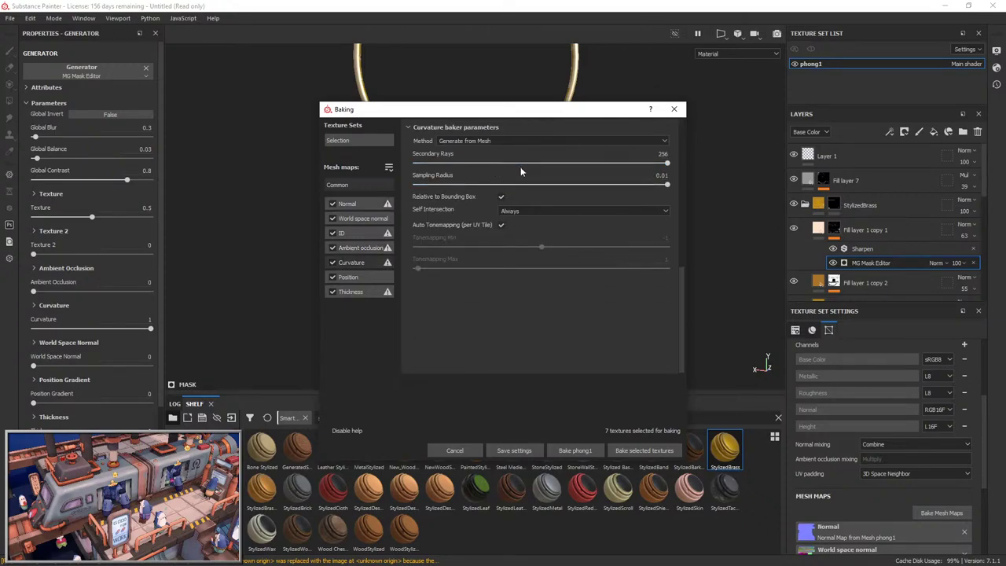
left_click(674, 109)
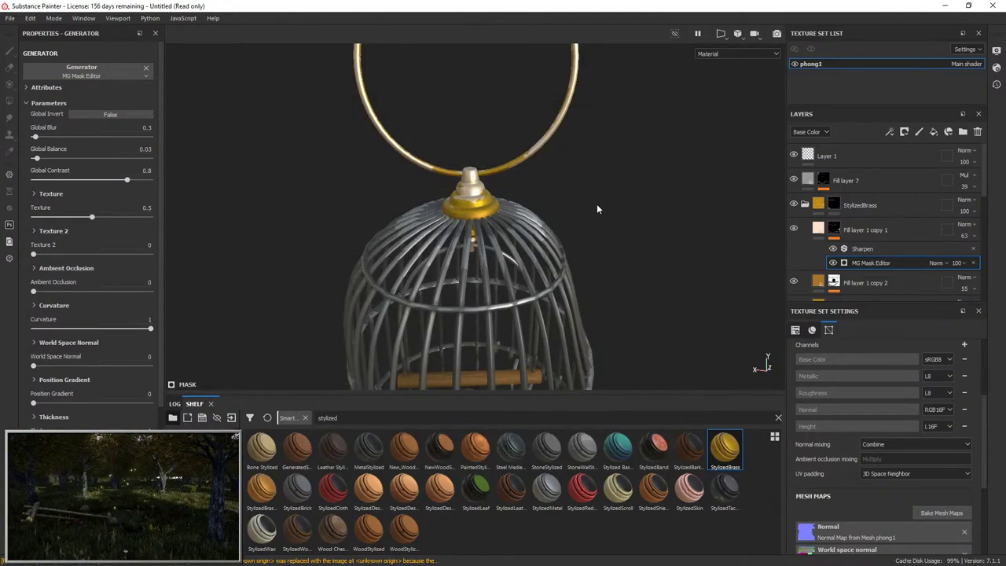
Try replacing the mask effects on the brass Fill layer 1 copy 1 with a Curvature generator.
left_click_drag(597, 209, 370, 142, "alt")
right_click_drag(472, 126, 428, 314, "alt")
left_click_drag(511, 201, 411, 258, "alt")
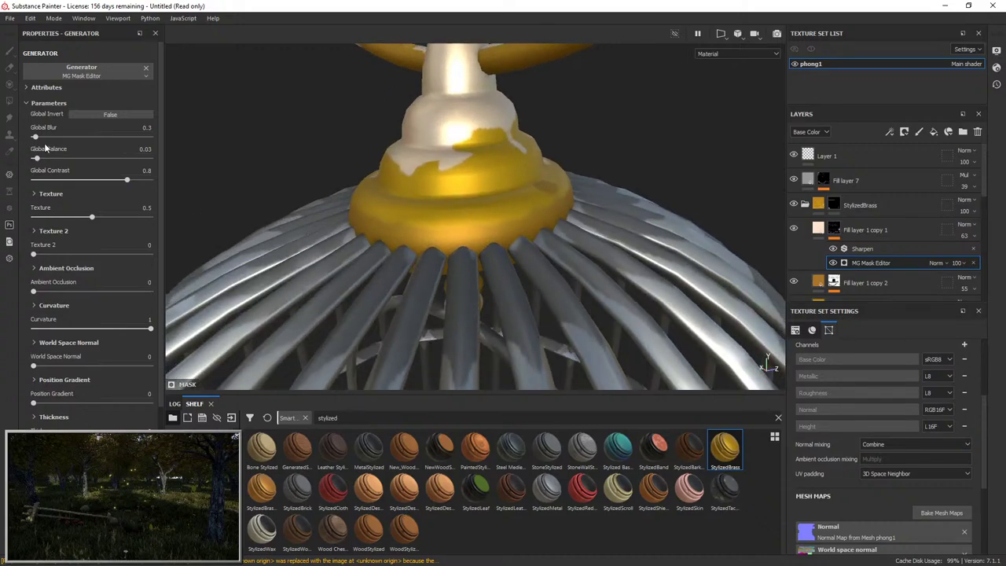
left_click(974, 262)
left_click(870, 230)
right_click(840, 226)
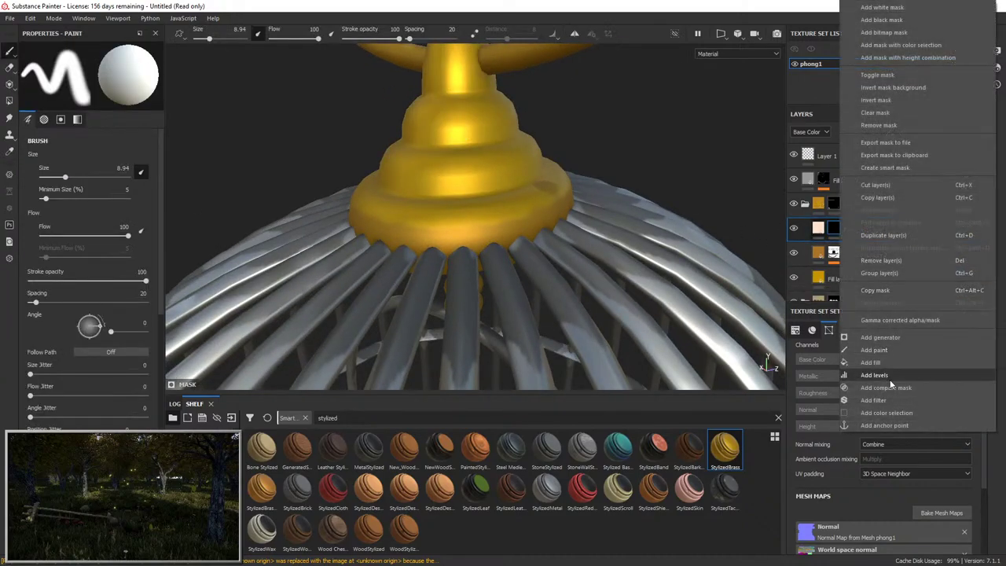
left_click(873, 338)
left_click(104, 75)
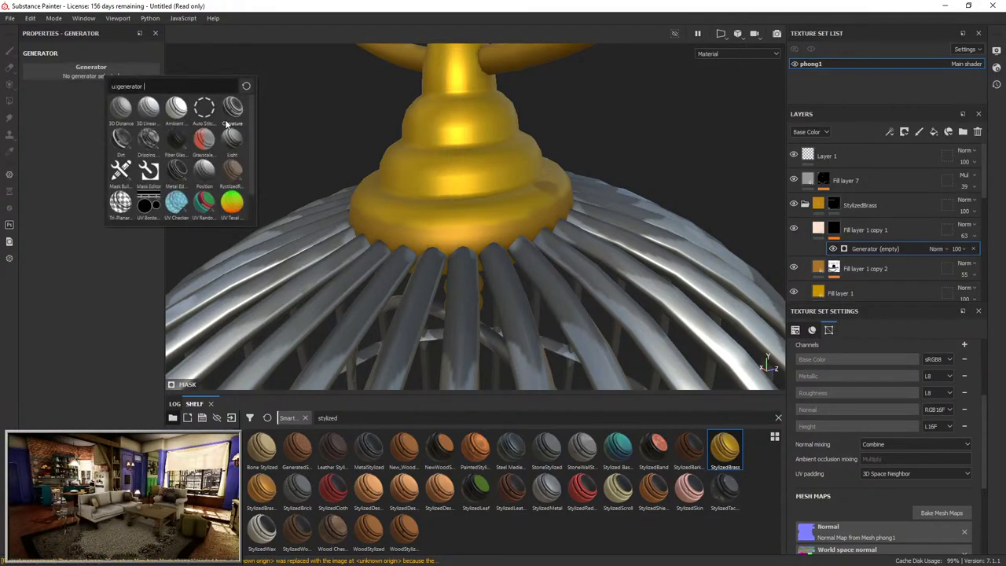
left_click(232, 112)
left_click_drag(89, 159, 134, 181)
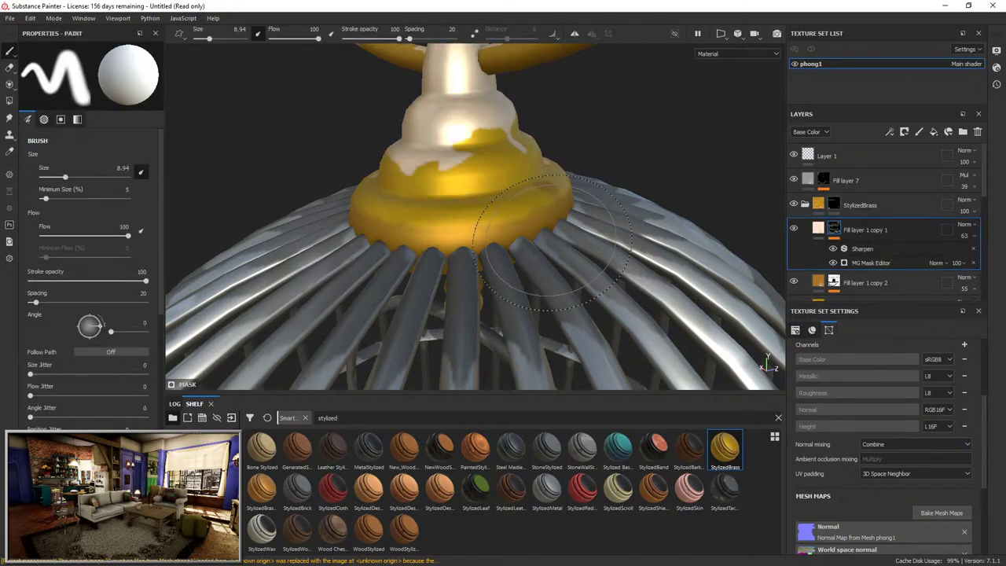
Lower the opacity of the brass Fill layer 1 copy 1 to 33.
left_click_drag(552, 242, 535, 229, "alt")
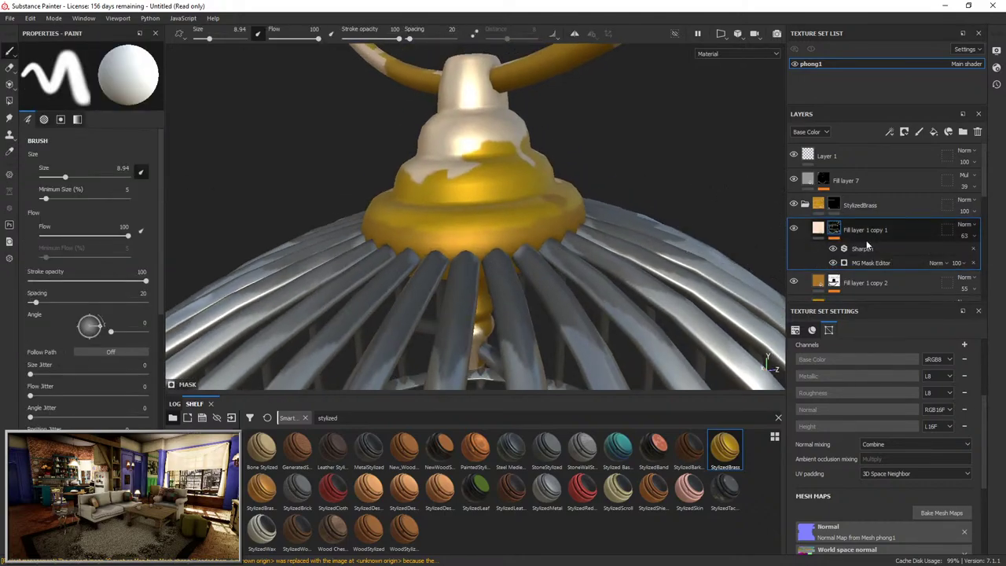
left_click(965, 236)
mouse_move(979, 252)
left_mouse_down()
mouse_move(953, 251)
mouse_move(972, 256)
left_mouse_up()
left_click_drag(542, 252, 560, 173, "alt")
scroll(808, 215, "down", 2)
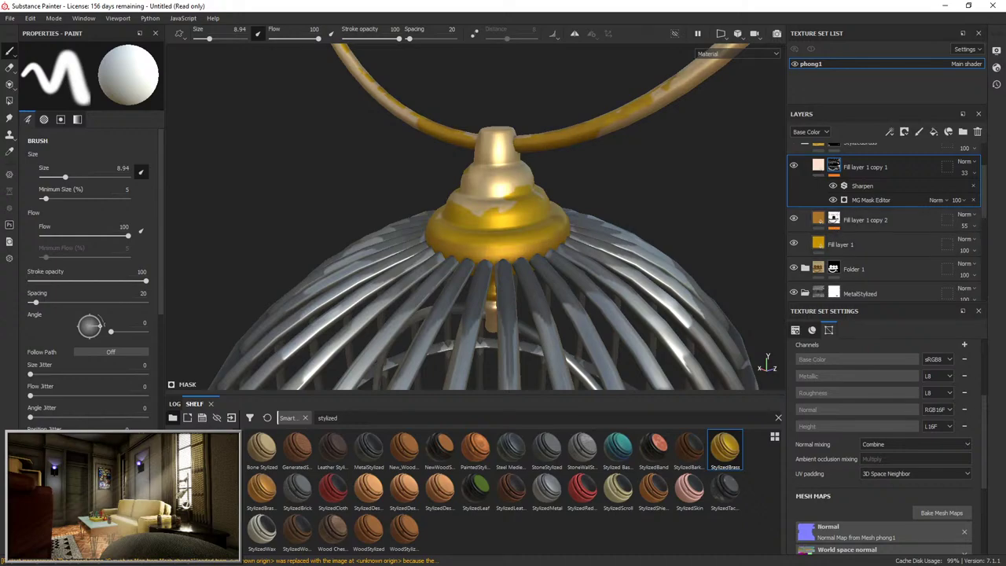
Examine the brass cap, hanging ring and whole birdcage up close and from several sides.
left_click_drag(504, 260, 472, 216, "alt")
left_click_drag(562, 211, 542, 275, "alt")
scroll(521, 240, "up", 3)
mouse_move(521, 239)
left_mouse_down("alt")
mouse_move(530, 291)
mouse_move(525, 249)
left_mouse_up("alt")
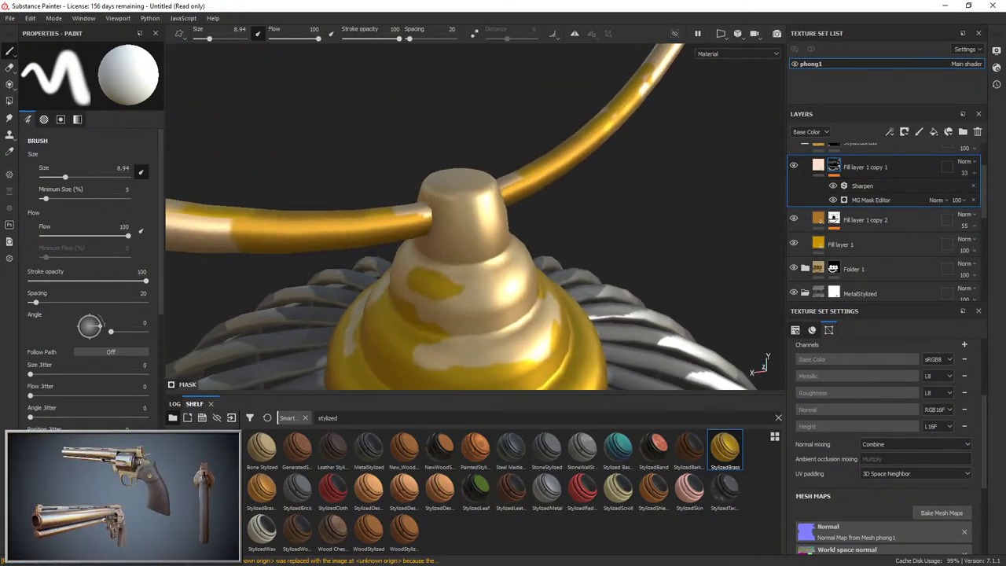
scroll(542, 279, "down", 6)
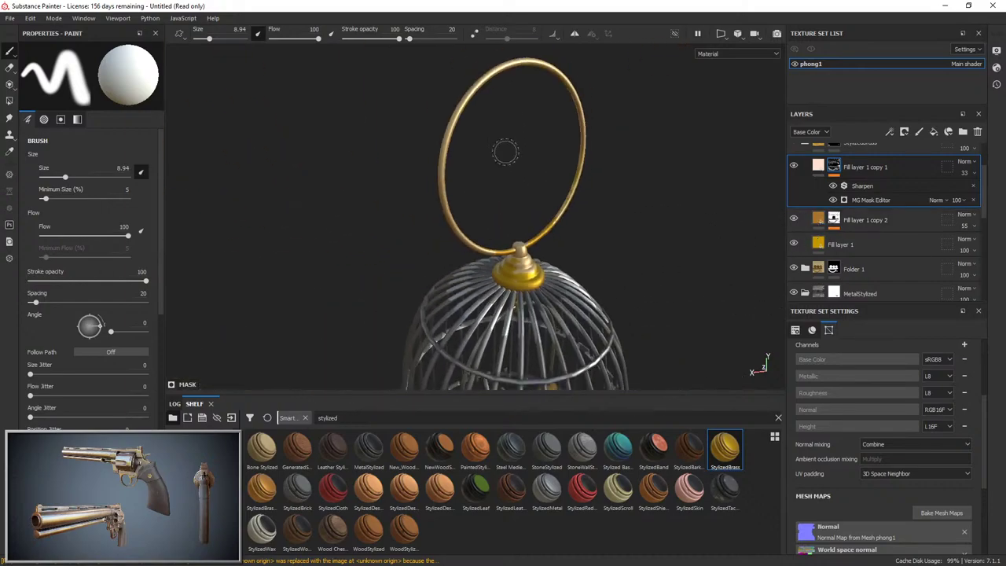
left_click_drag(505, 150, 461, 291, "alt")
middle_click_drag(480, 330, 462, 217, "alt")
scroll(463, 217, "down", 2)
left_click_drag(462, 218, 589, 236, "alt")
key("Tab")
left_click_drag(624, 297, 270, 353, "alt")
left_click_drag(676, 330, 780, 252, "alt")
key("Tab")
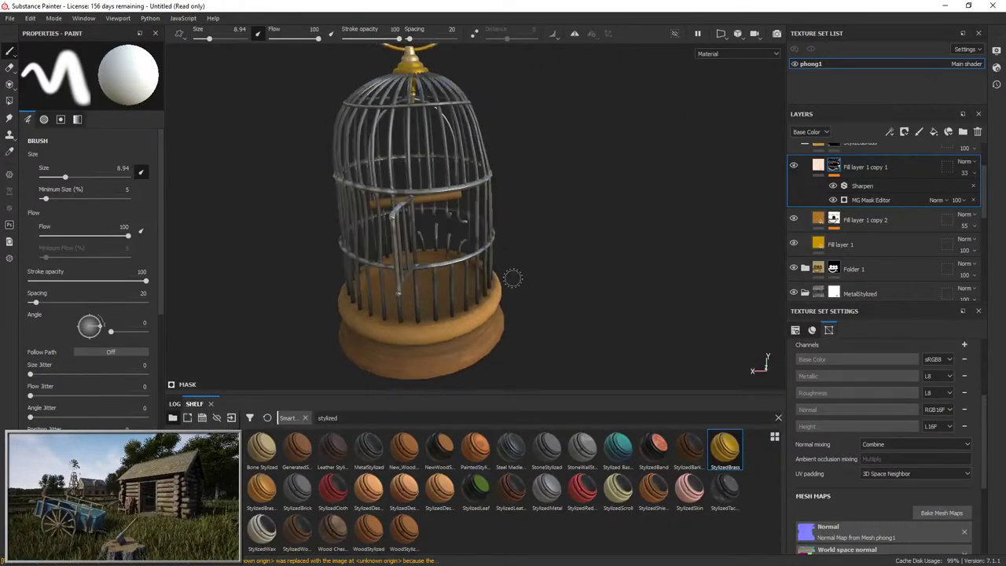
left_click_drag(512, 278, 594, 205, "alt")
scroll(870, 190, "up", 2)
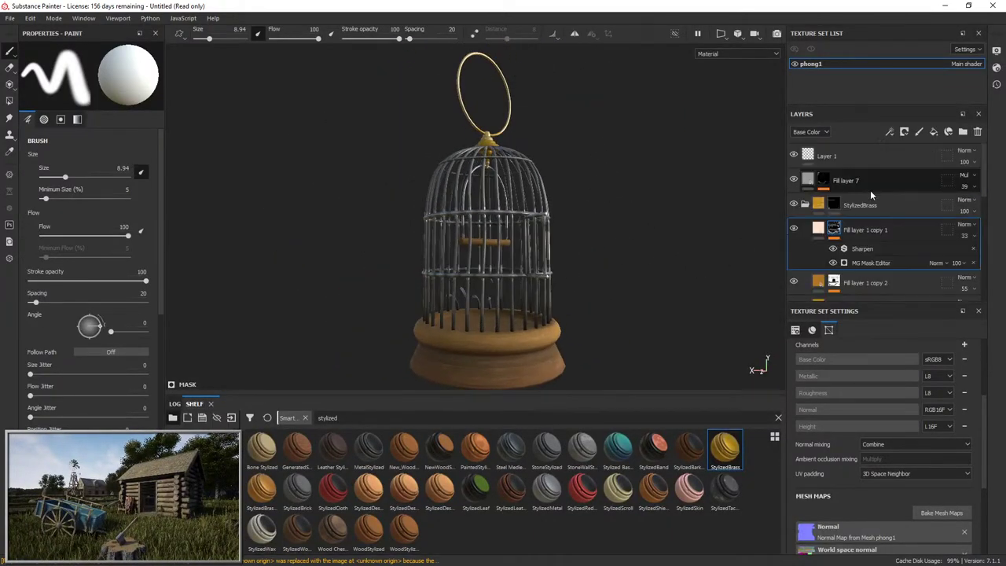
Add a new fill layer directly above Fill layer 7 and give it a black mask.
left_click(860, 183)
right_click(867, 188)
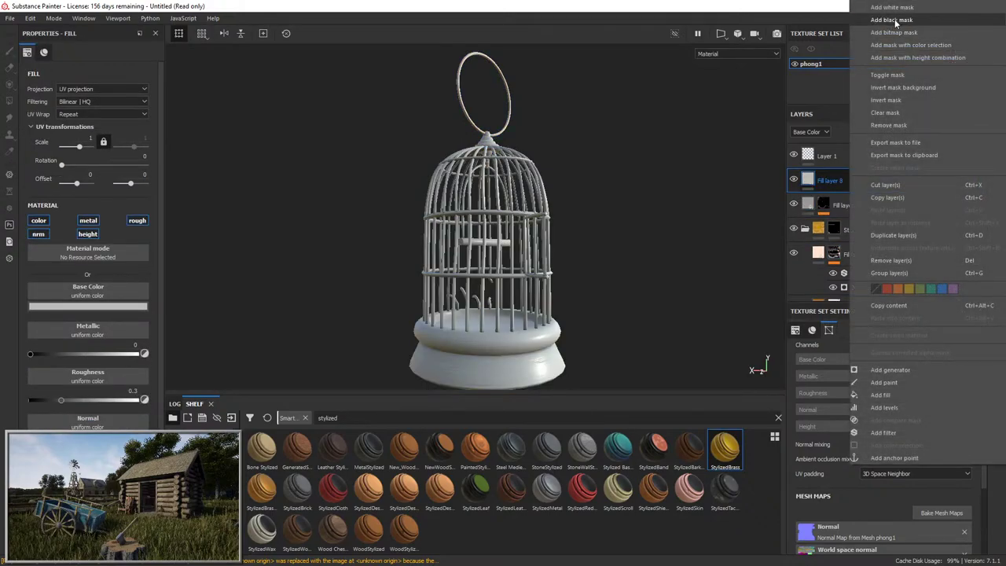
left_click(893, 20)
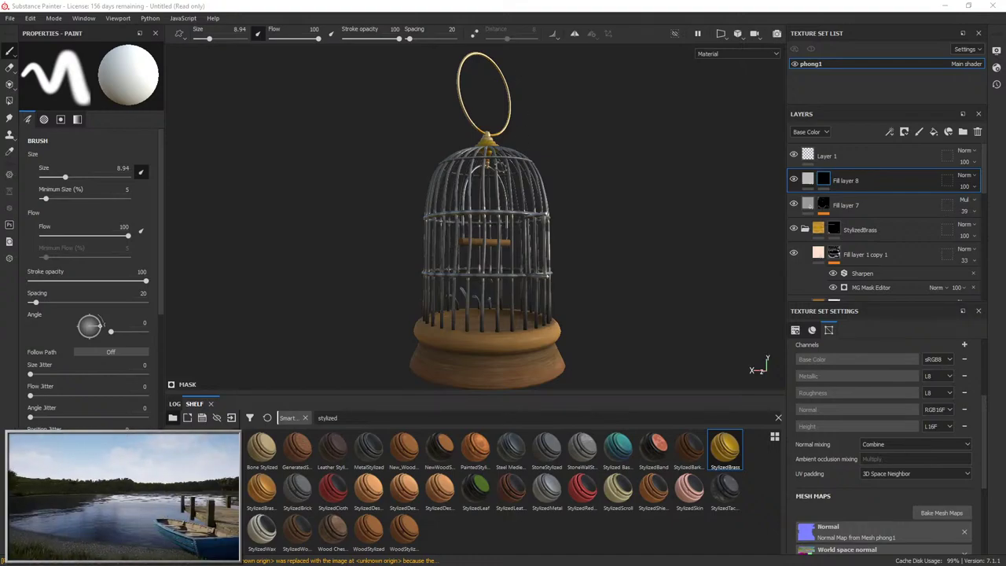
Paint a soft round spot on the centre of the cage's wooden floor in the Fill layer 8 mask with brush size 34.12.
left_click_drag(500, 167, 406, 224, "alt")
left_click_drag(509, 144, 393, 232, "alt")
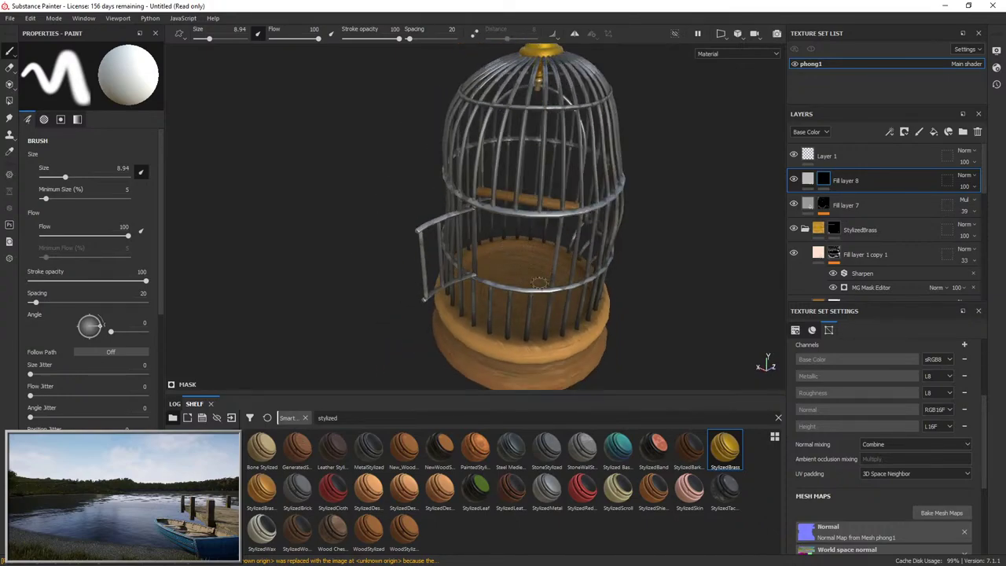
scroll(543, 286, "up", 4)
scroll(574, 242, "down", 2)
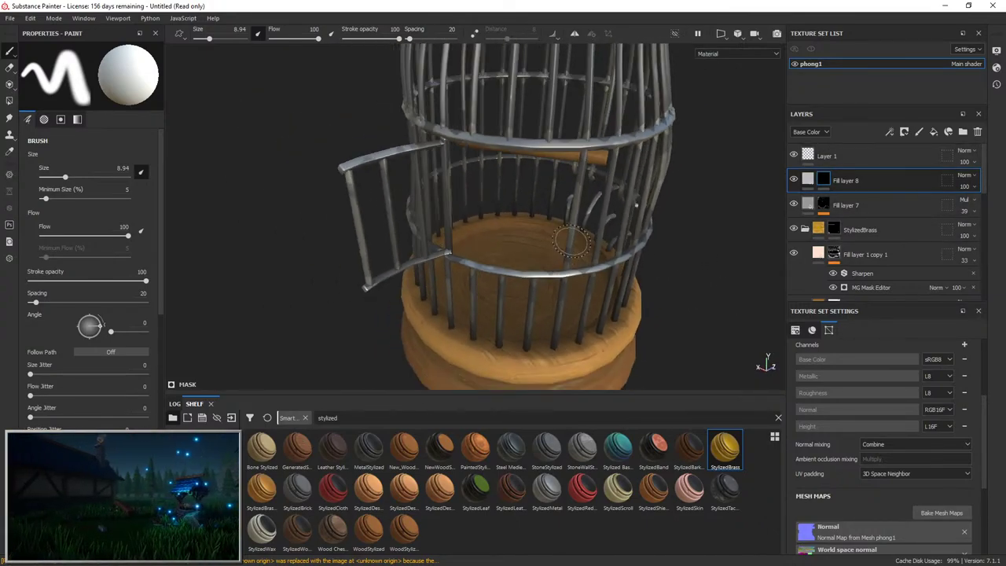
scroll(572, 242, "up", 5)
left_click_drag(503, 278, 563, 241, "alt")
mouse_move(460, 305)
left_mouse_down()
mouse_move(555, 243)
mouse_move(459, 307)
mouse_move(464, 243)
left_mouse_up()
key("ctrl+z")
left_click(91, 177)
left_click(510, 308)
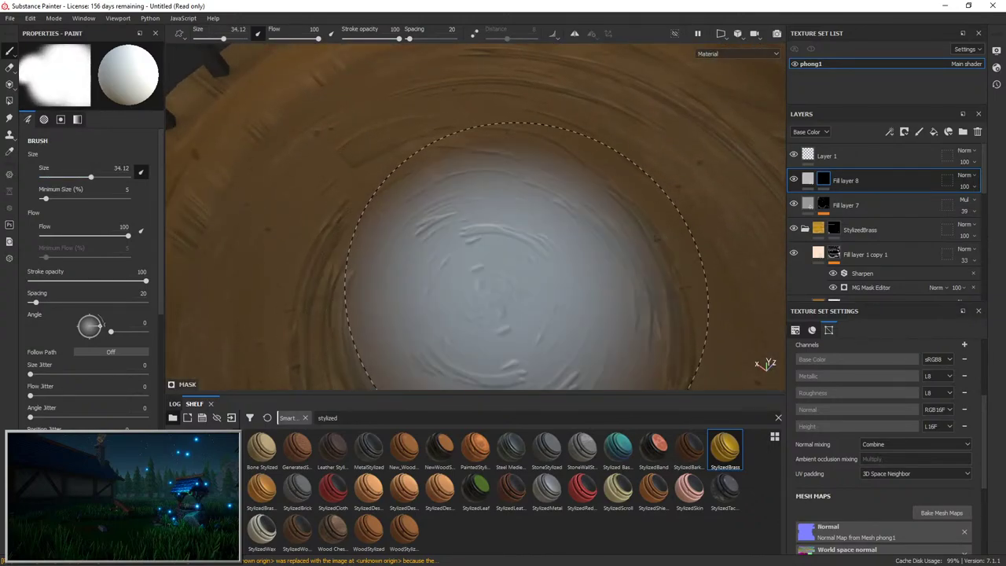
Add a Blur filter with intensity 8.89 to the Fill layer 8 mask and set the layer's blend mode to Multiply.
right_click(822, 180)
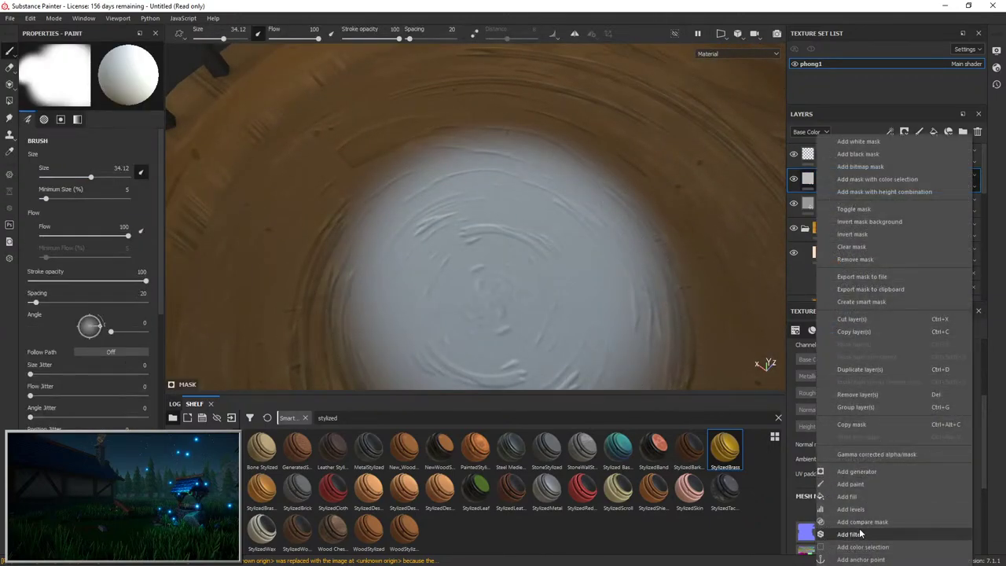
left_click(861, 533)
left_click(126, 78)
left_click(147, 83)
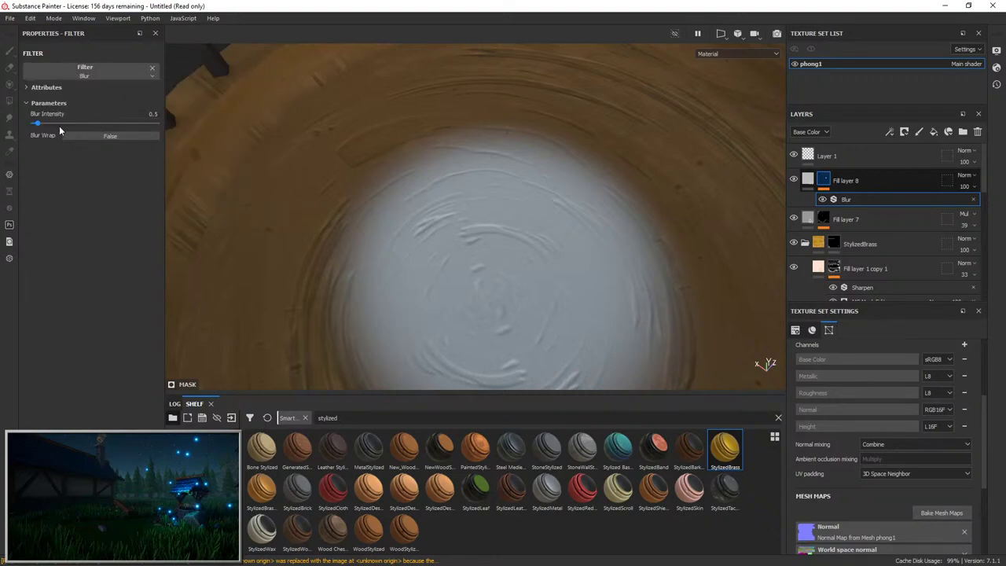
left_click_drag(59, 131, 100, 131)
left_click(964, 174)
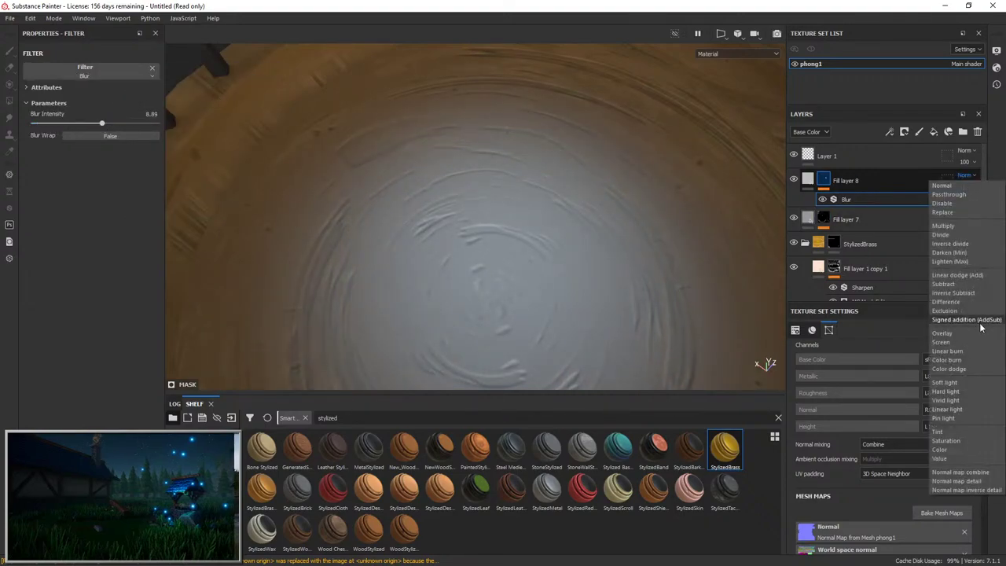
left_click(967, 227)
Enlarge the Fill layer 8 mask brush to 51.1 and set the mask's Blur Intensity to 14.36.
scroll(532, 227, "down", 6)
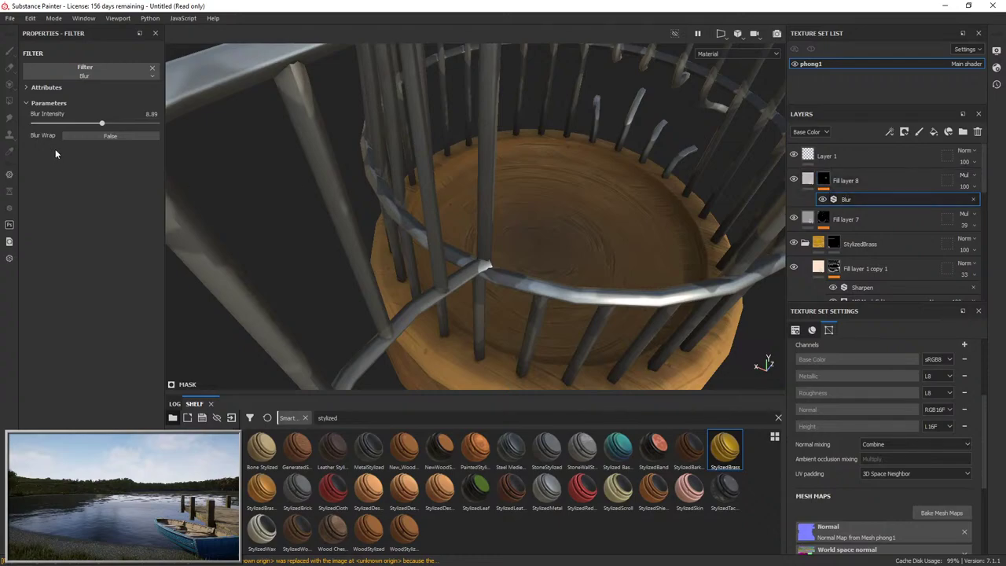
left_click_drag(157, 124, 38, 126)
mouse_move(646, 211)
left_mouse_down("alt")
mouse_move(624, 191)
mouse_move(550, 197)
mouse_move(526, 210)
mouse_move(541, 258)
mouse_move(514, 241)
left_mouse_up("alt")
left_click(824, 179)
left_click(102, 177)
scroll(518, 238, "up", 5)
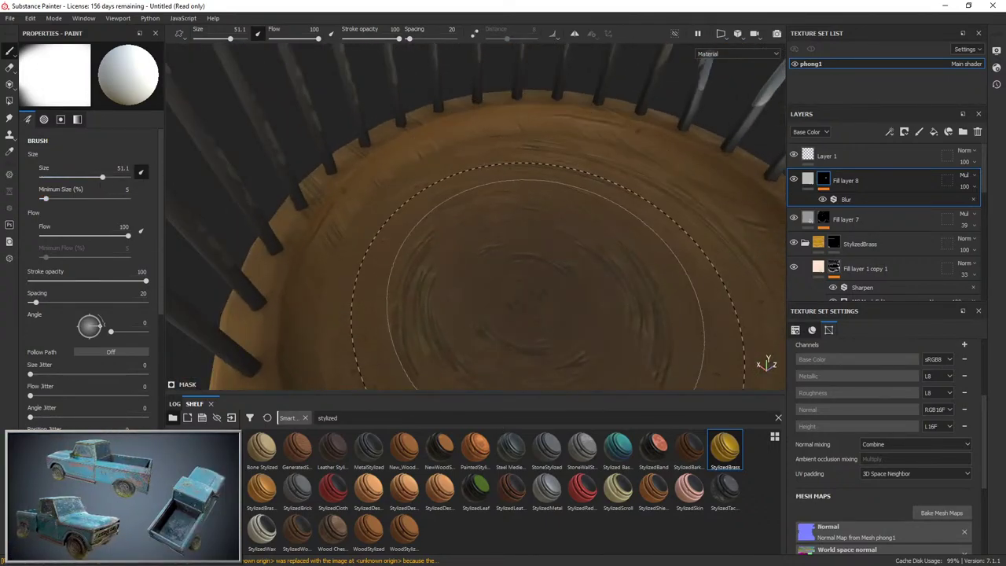
left_click(845, 199)
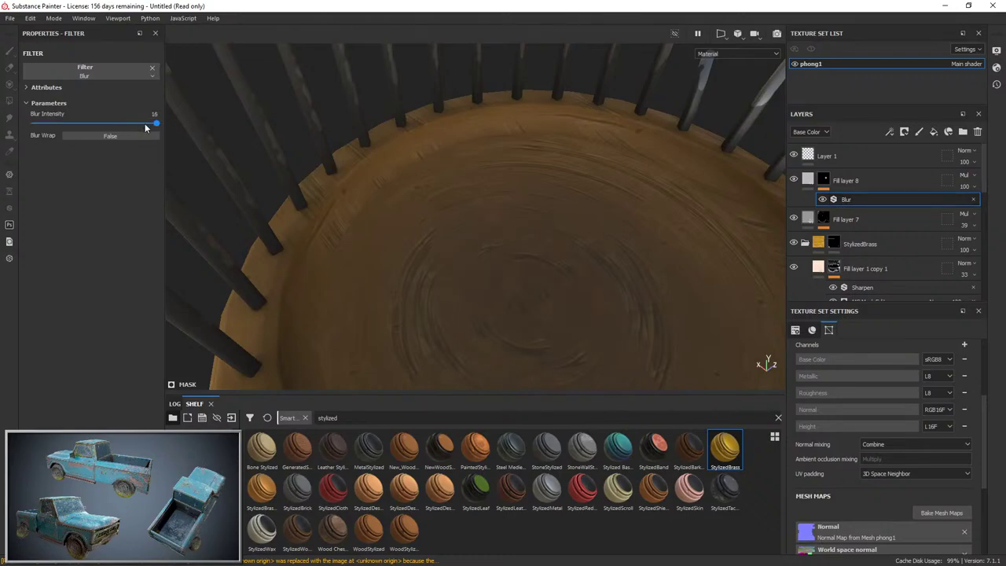
left_click_drag(145, 127, 3, 132)
left_click_drag(143, 132, 145, 131)
scroll(548, 209, "down", 5)
left_click_drag(581, 79, 796, 158, "alt")
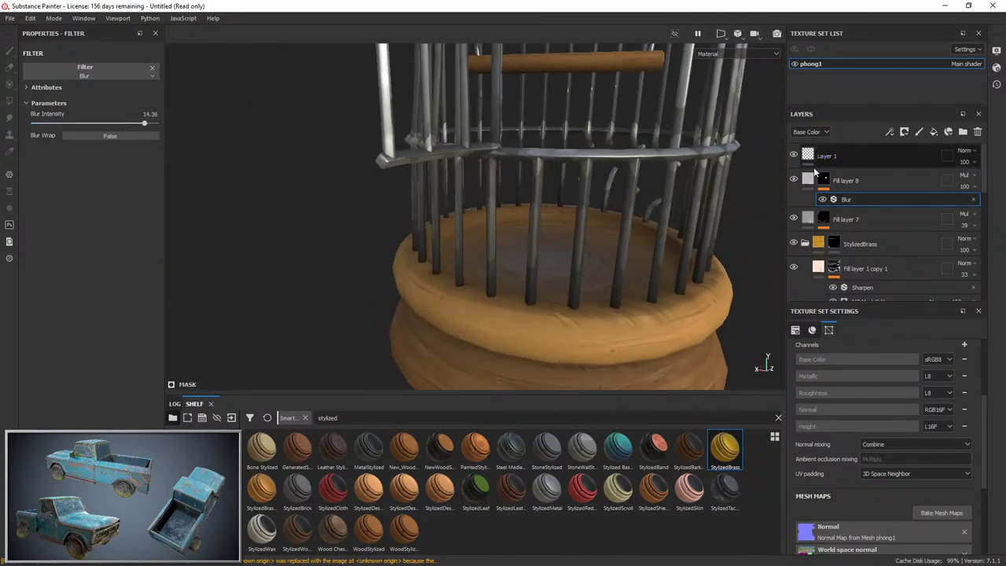
Limit Fill layer 8 to the color channel by disabling its height, metallic, normal and roughness channels.
left_click(817, 180)
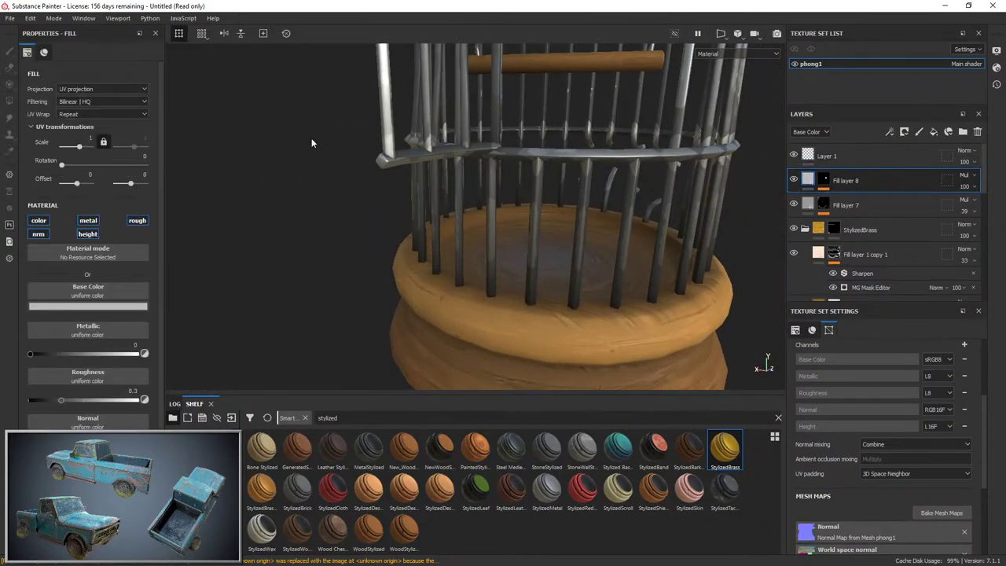
left_click(87, 234)
left_click(87, 220)
left_click(38, 234)
Compare the cage with Fill layer 8 hidden and shown, and inspect the floor shading from several angles.
left_click_drag(409, 220, 797, 199, "alt")
left_click(793, 180)
left_click(793, 180)
right_click_drag(598, 181, 641, 168, "alt")
left_click_drag(641, 168, 546, 159, "alt")
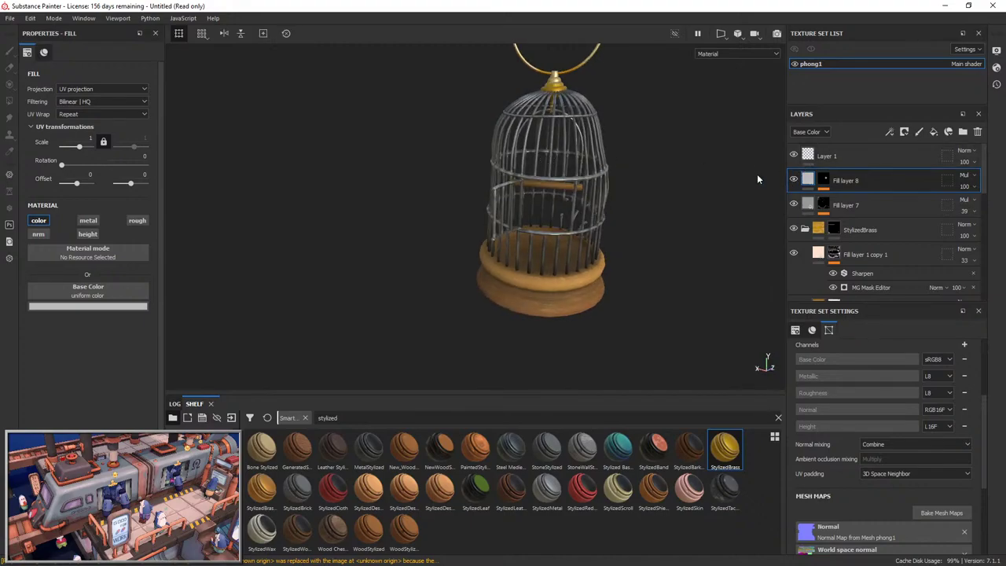
left_click_drag(678, 135, 613, 181, "alt")
right_click_drag(613, 181, 374, 268, "alt")
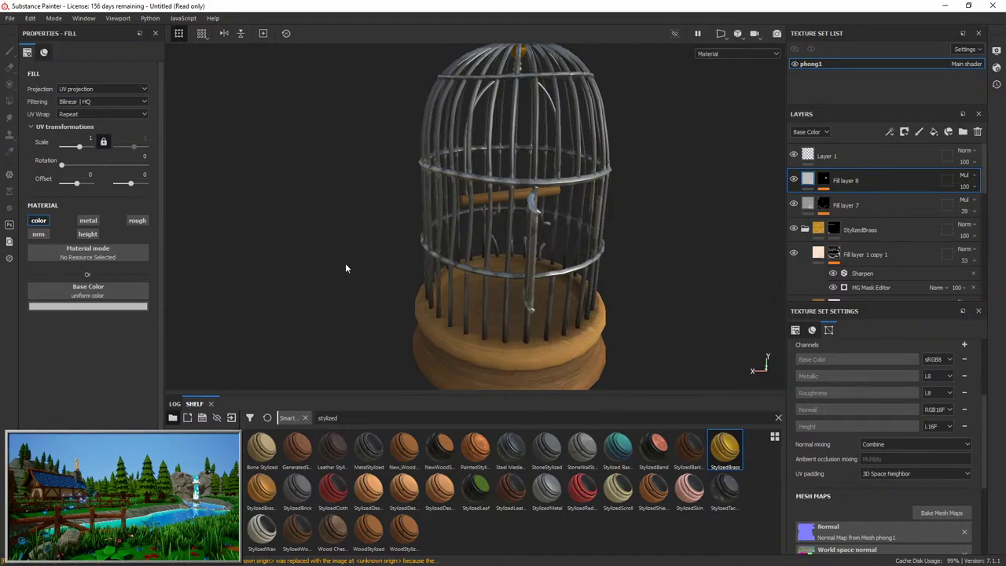
right_click_drag(345, 267, 465, 230, "alt")
middle_click_drag(464, 231, 477, 232, "alt")
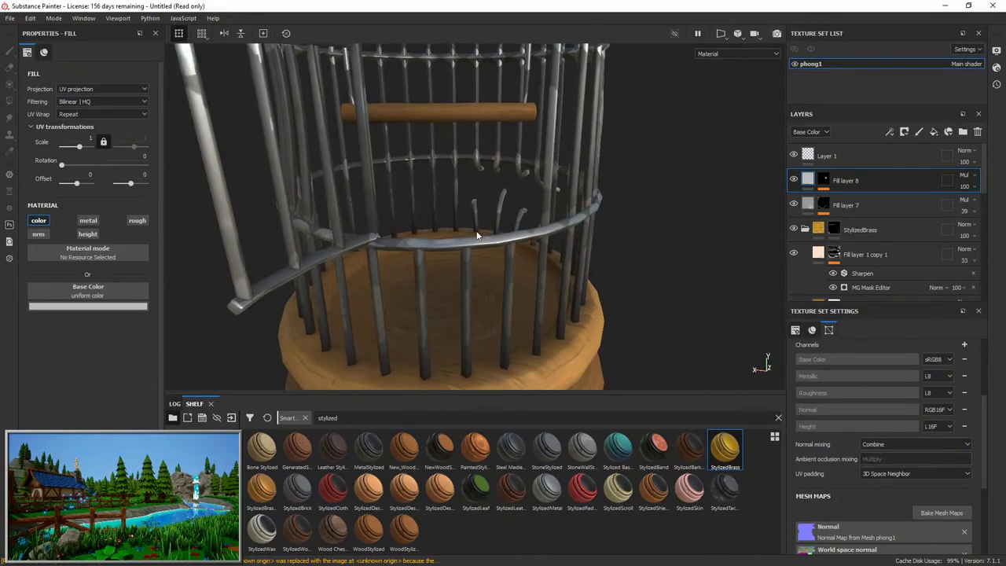
left_click_drag(476, 235, 491, 173, "alt")
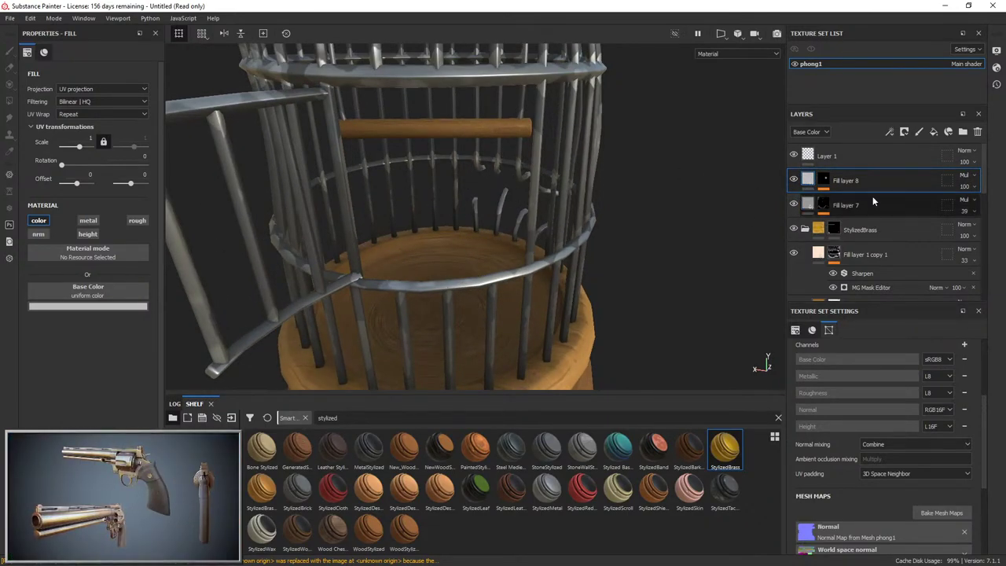
Add a fill layer above Fill layer 8 with a black mask driven by a Position generator.
left_click(934, 132)
right_click(859, 180)
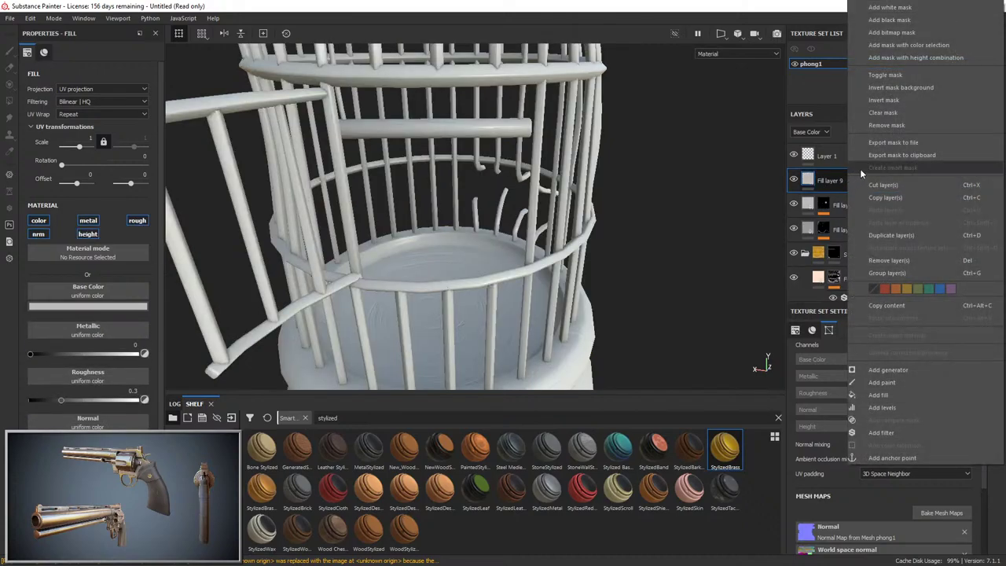
left_click(889, 19)
right_click(822, 179)
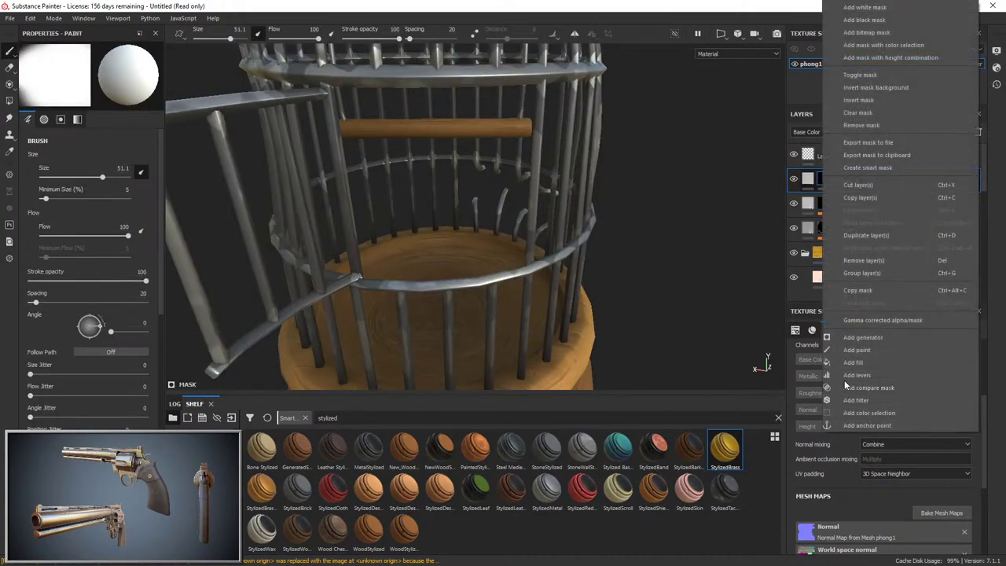
left_click(864, 337)
left_click(90, 71)
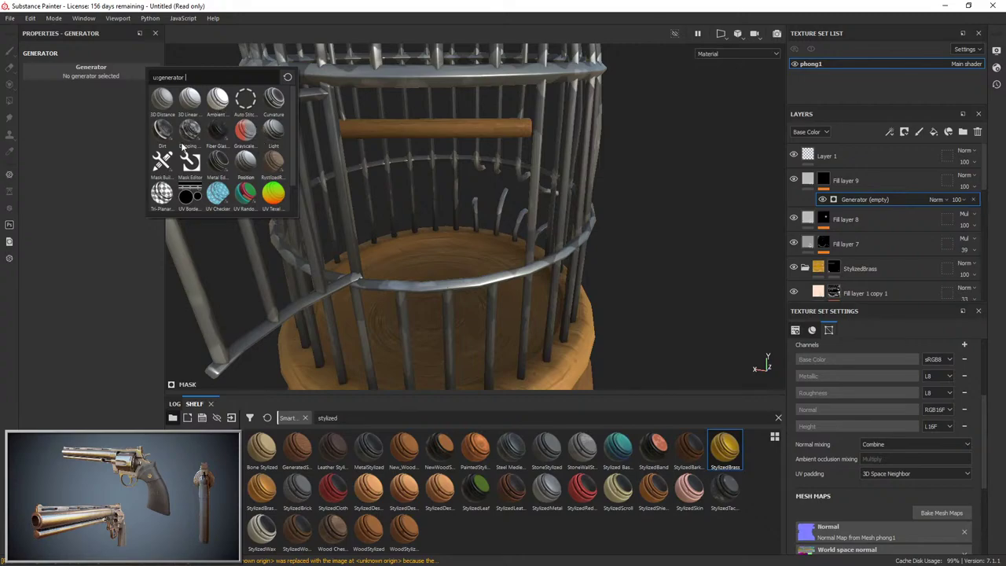
left_click(246, 161)
Set the Global Balance of the Position generator on the Fill layer 9 mask to 0.72.
mouse_move(72, 158)
left_mouse_down()
mouse_move(132, 161)
mouse_move(84, 156)
left_mouse_up()
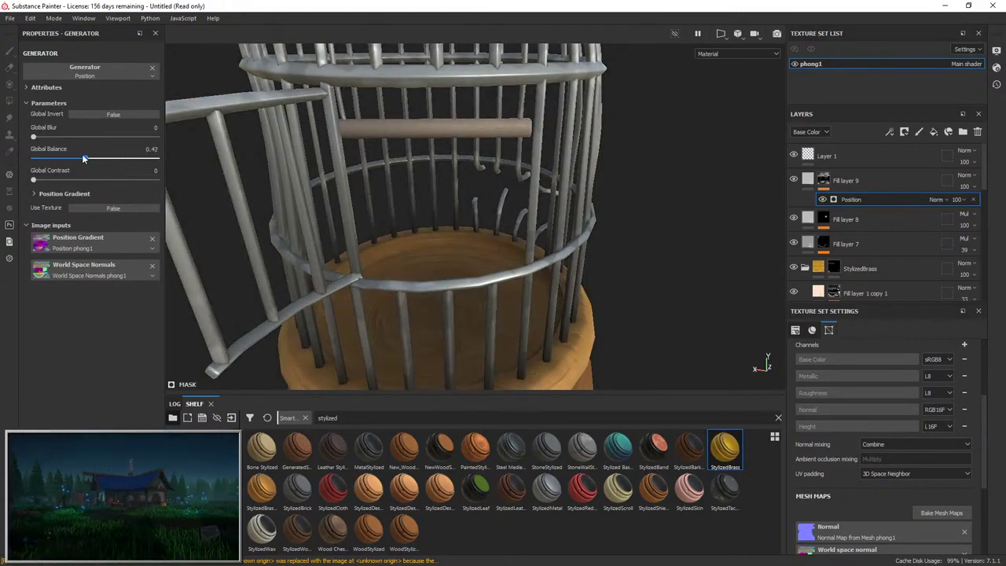
scroll(475, 216, "down", 5)
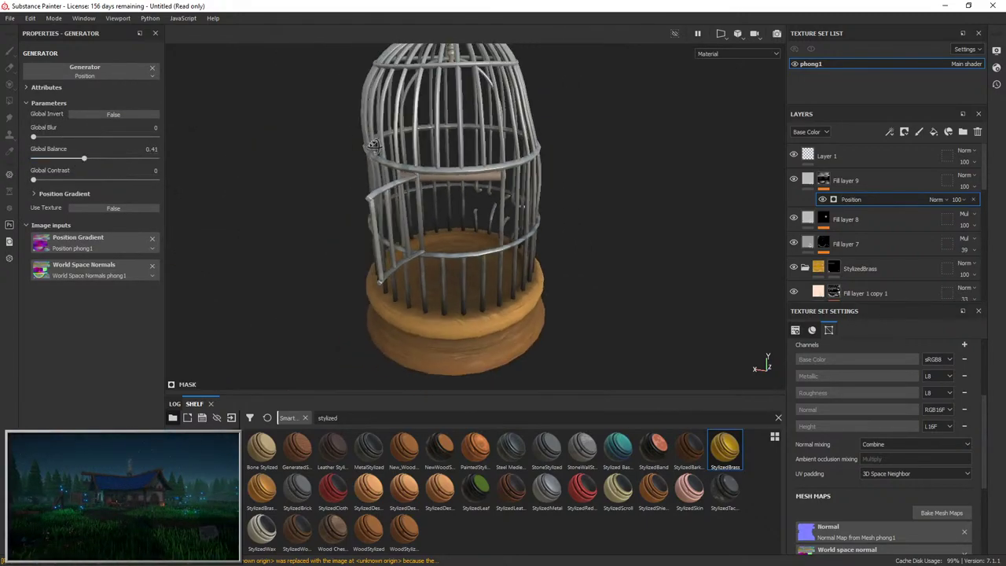
left_click(122, 158)
mouse_move(34, 137)
left_mouse_down()
mouse_move(188, 141)
mouse_move(28, 137)
left_mouse_up()
scroll(382, 141, "down", 1)
left_click_drag(382, 142, 350, 146, "alt")
middle_click_drag(351, 147, 358, 184, "alt")
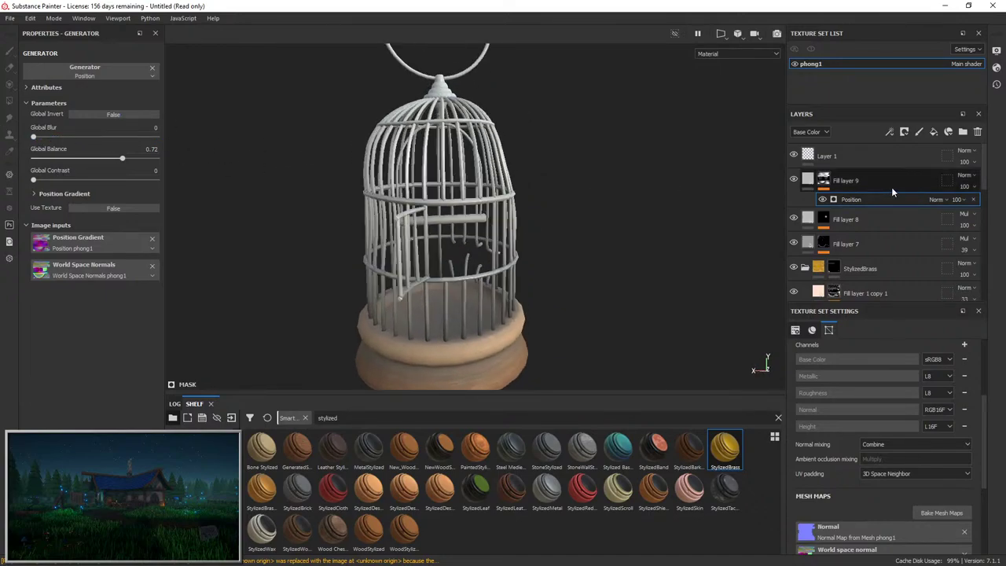
Set the blend mode of Fill layer 9 to Overlay.
left_click(965, 175)
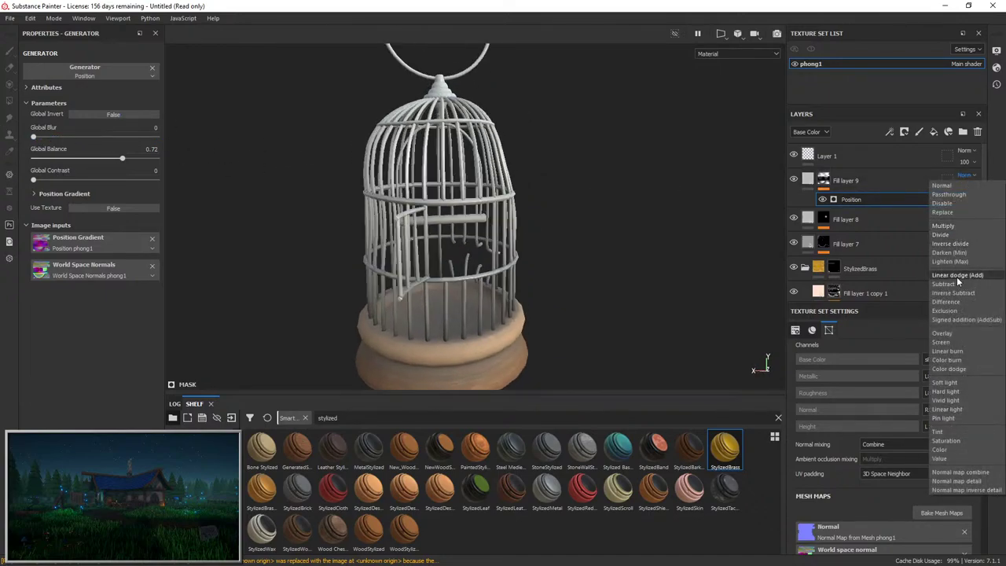
left_click(950, 328)
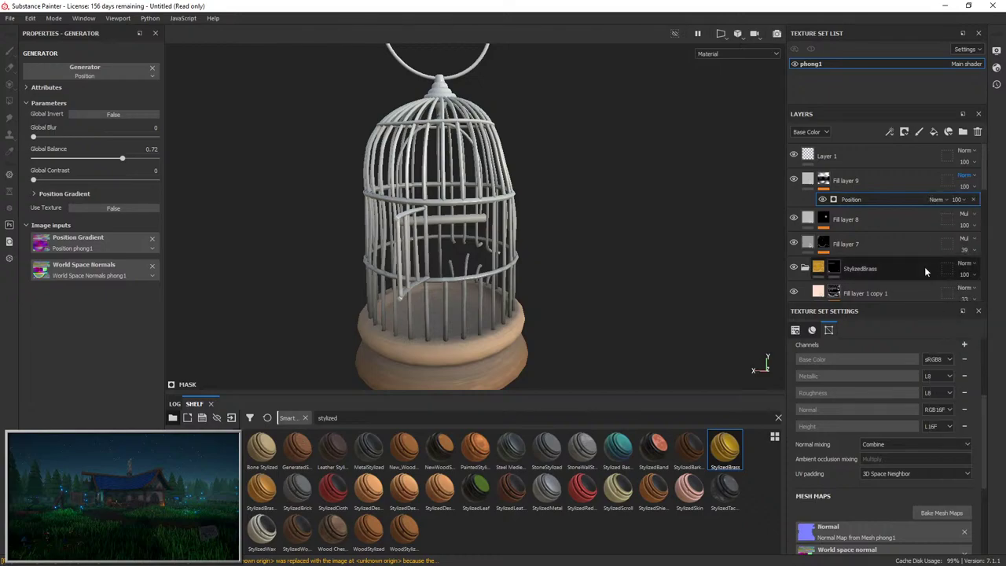
left_click(964, 175)
left_click(974, 334)
Set the base color of Fill layer 9 to white (ffffff) and the layer's opacity to 16.
left_click(865, 180)
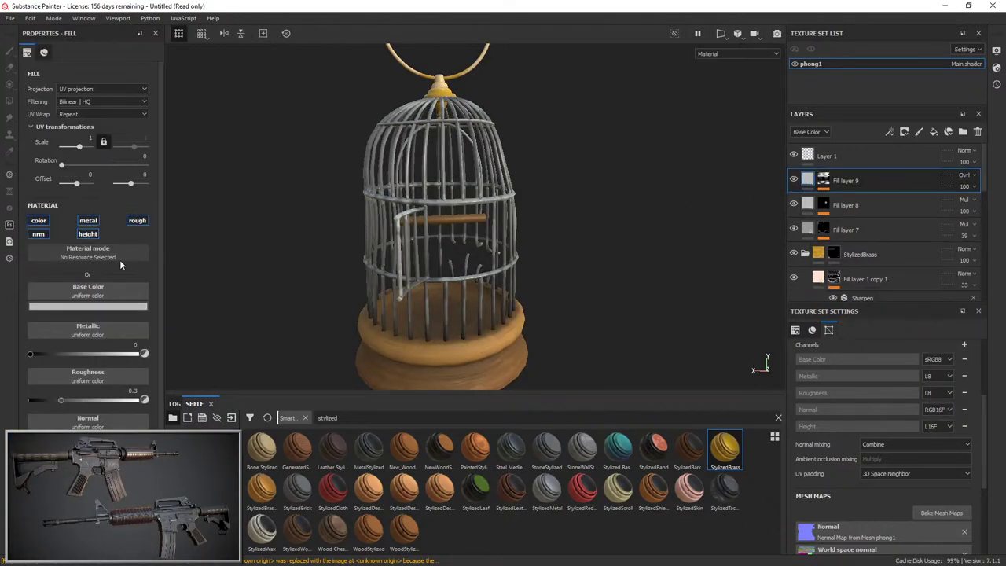
left_click(132, 308)
left_click(140, 334)
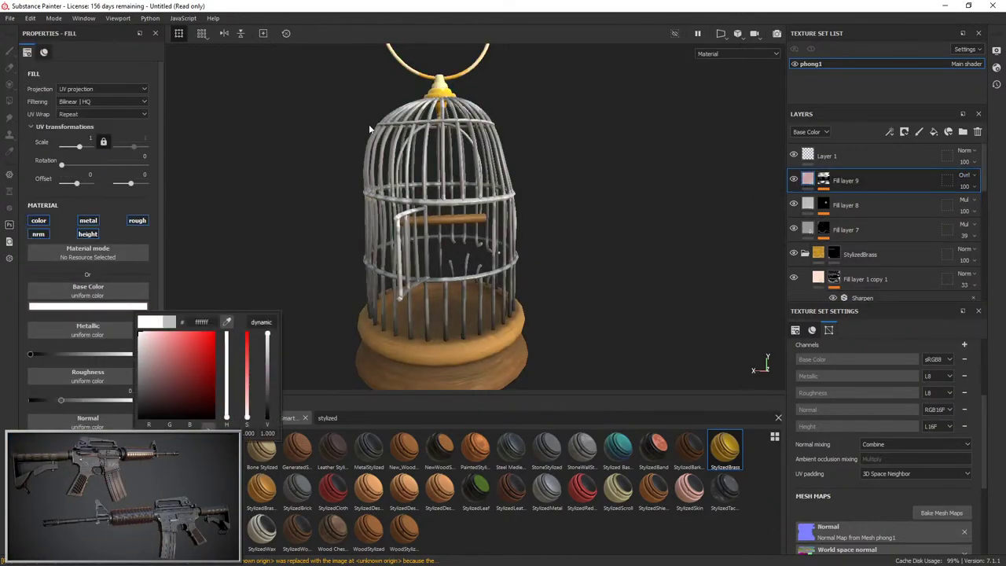
left_click(965, 186)
left_click(963, 206)
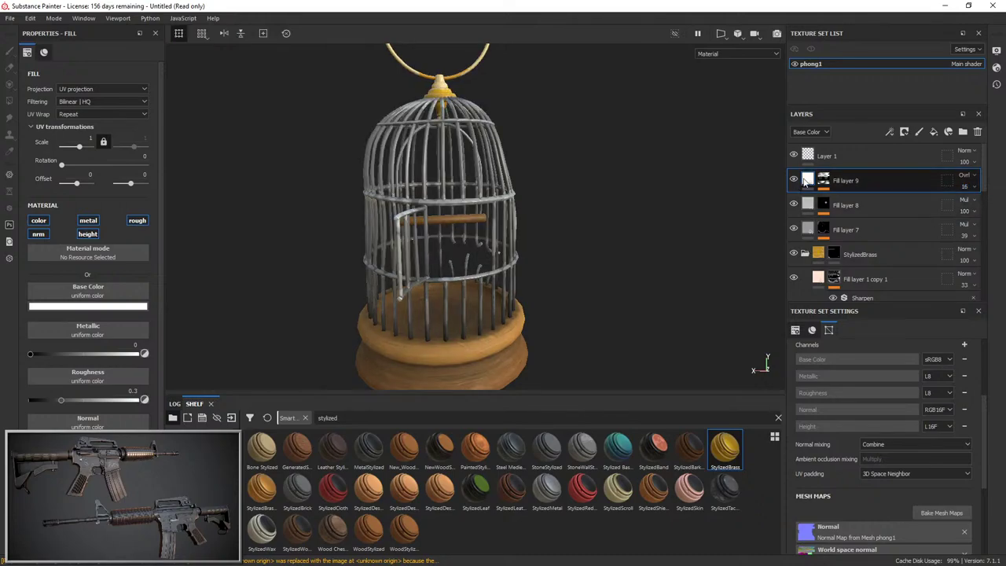
Disable the metal, rough, normal and height channels of Fill layer 9 so it affects only color.
left_click(809, 180)
left_click(137, 220)
left_click(88, 220)
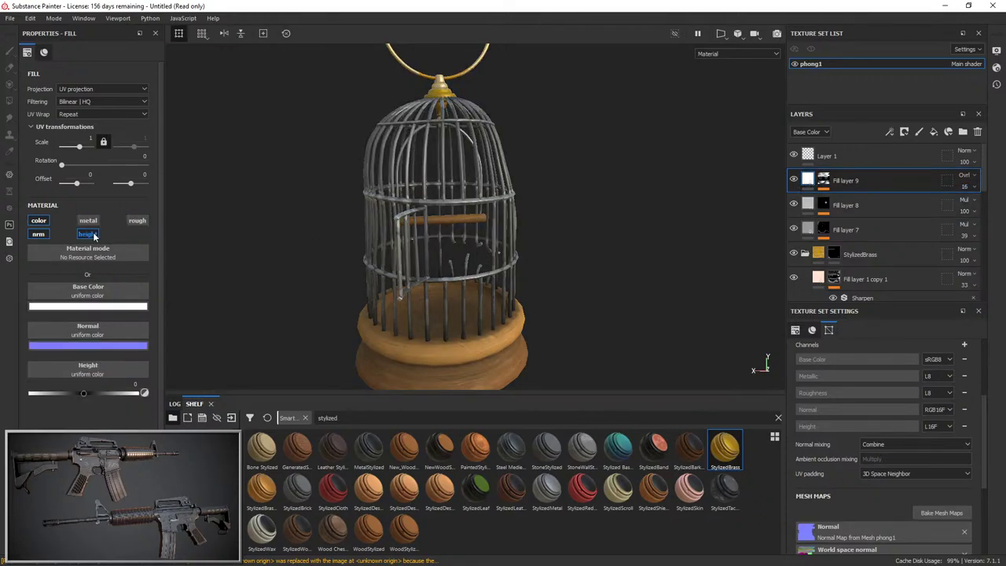
left_click(39, 234)
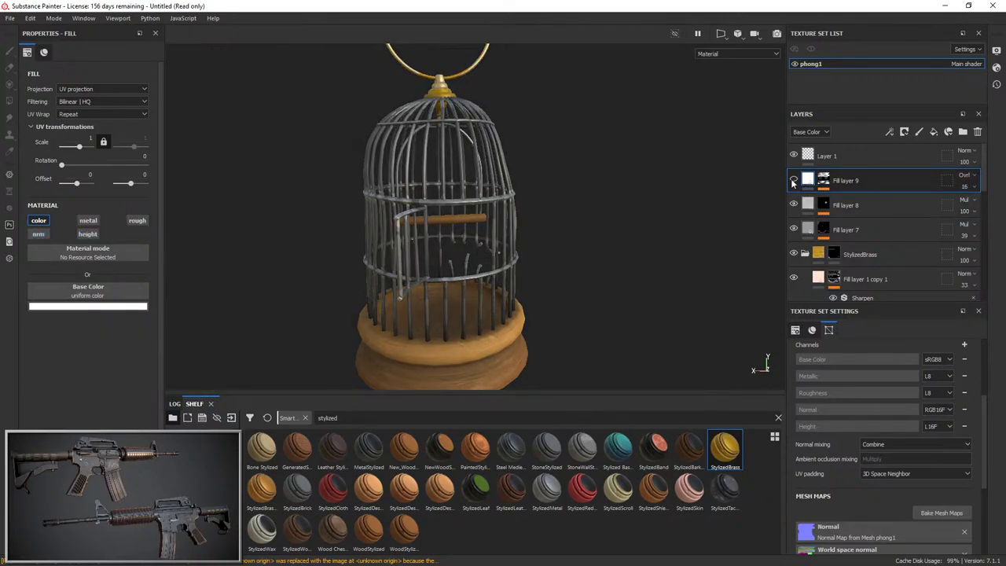
middle_click_drag(558, 272, 606, 218, "alt")
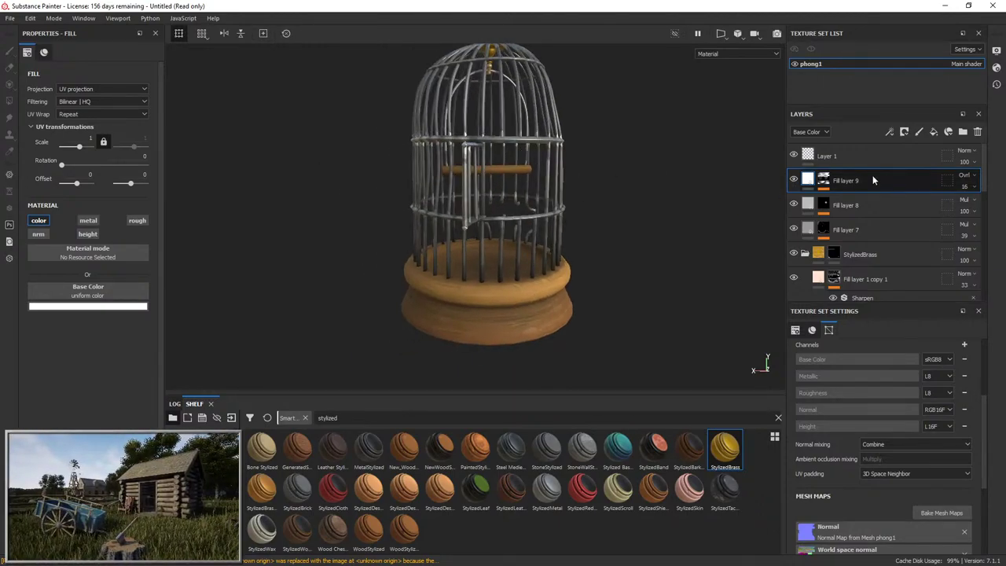
middle_click_drag(525, 168, 533, 236, "alt")
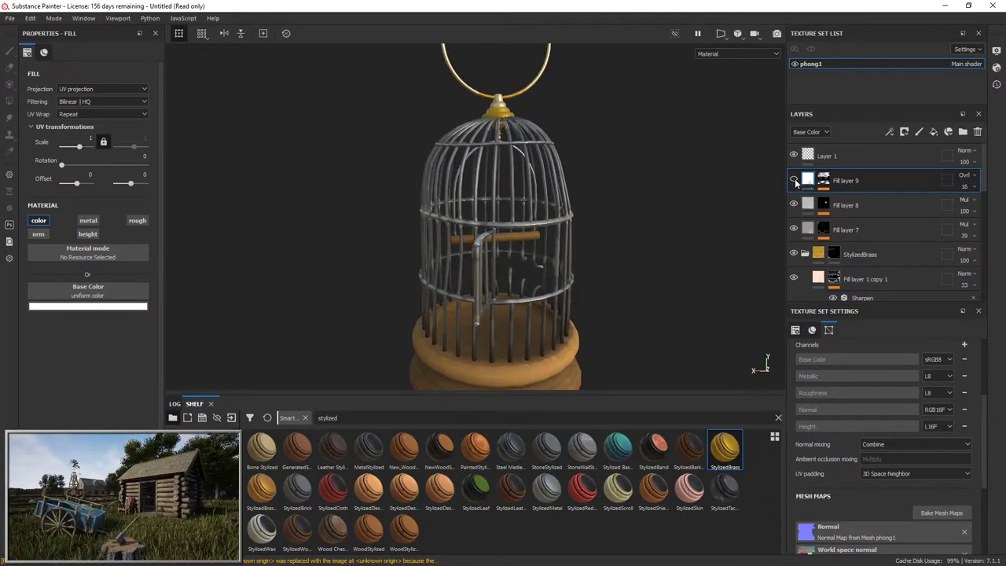
middle_click_drag(550, 146, 548, 243, "alt")
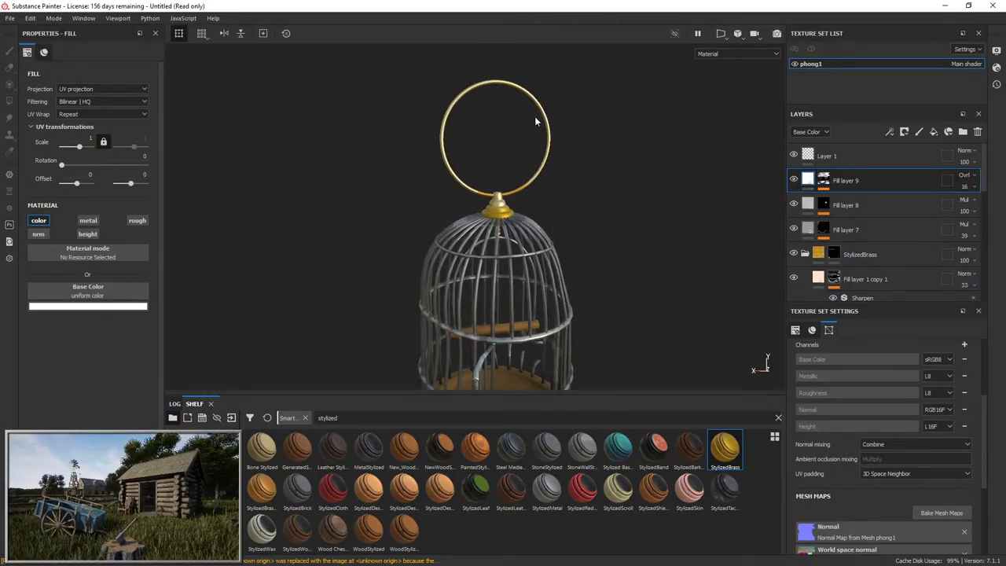
Add two fill layers above Fill layer 1 copy 1 in the StylizedBrass folder, each with a black mask.
scroll(873, 235, "down", 1)
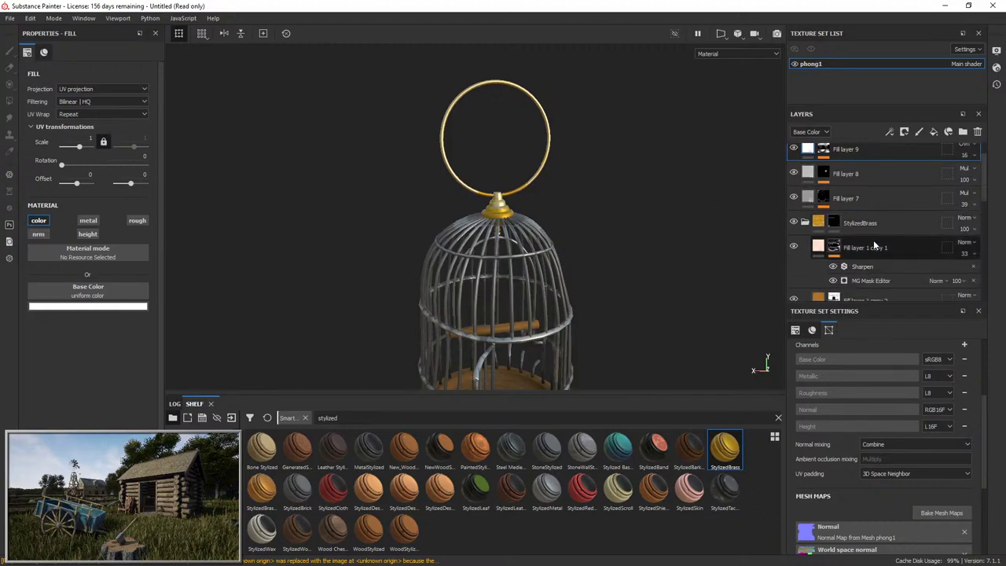
left_click(865, 247)
left_click(934, 132)
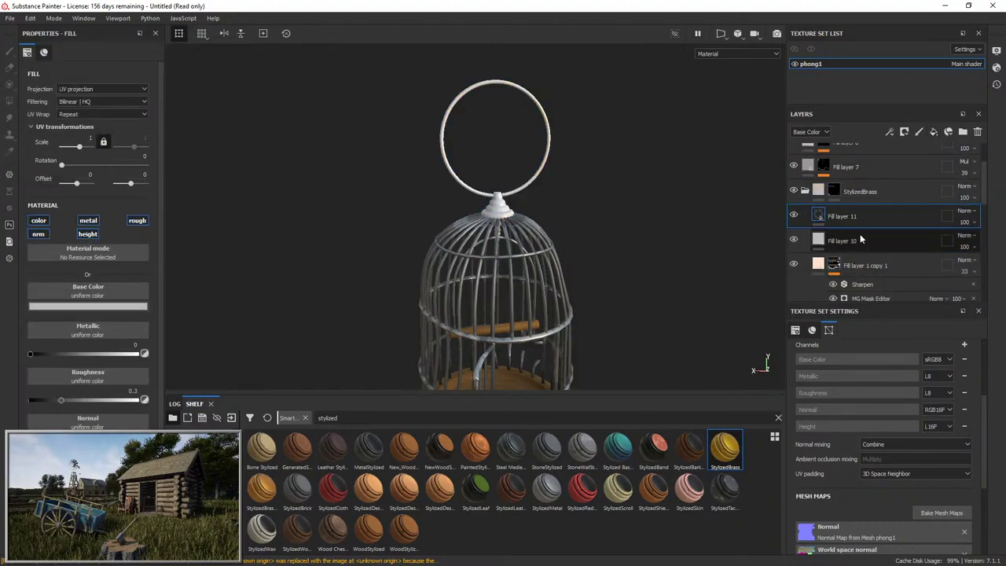
right_click(860, 234)
left_click(893, 20)
right_click(857, 213)
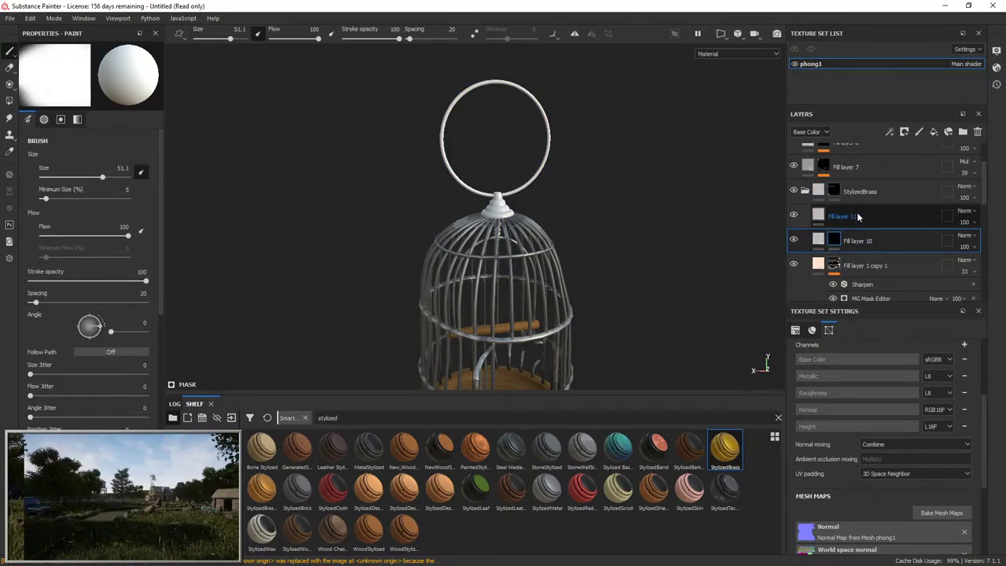
left_click(885, 19)
left_click(832, 240)
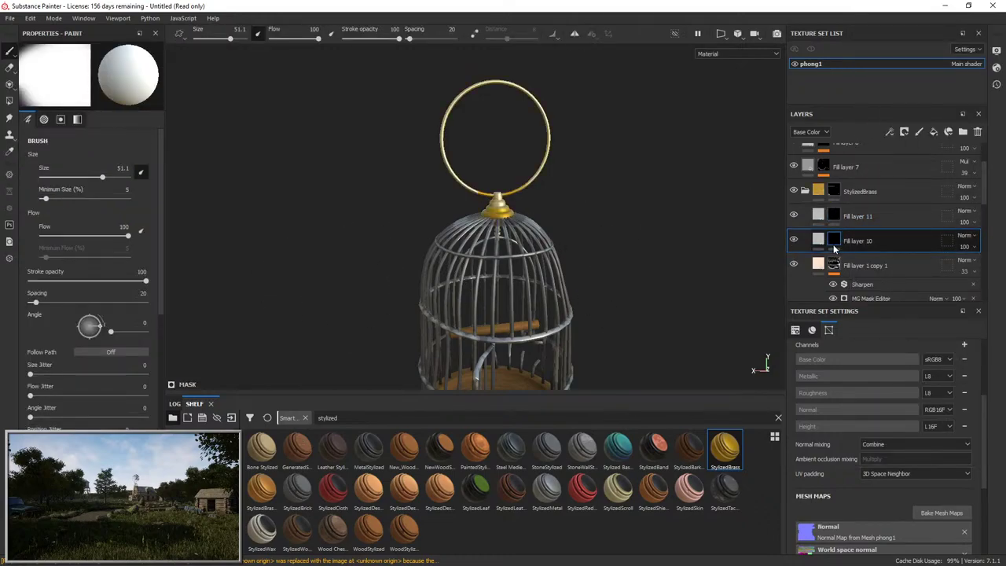
Add a Position generator to the Fill layer 10 mask and set its Global Balance to 0.15.
mouse_move(836, 247)
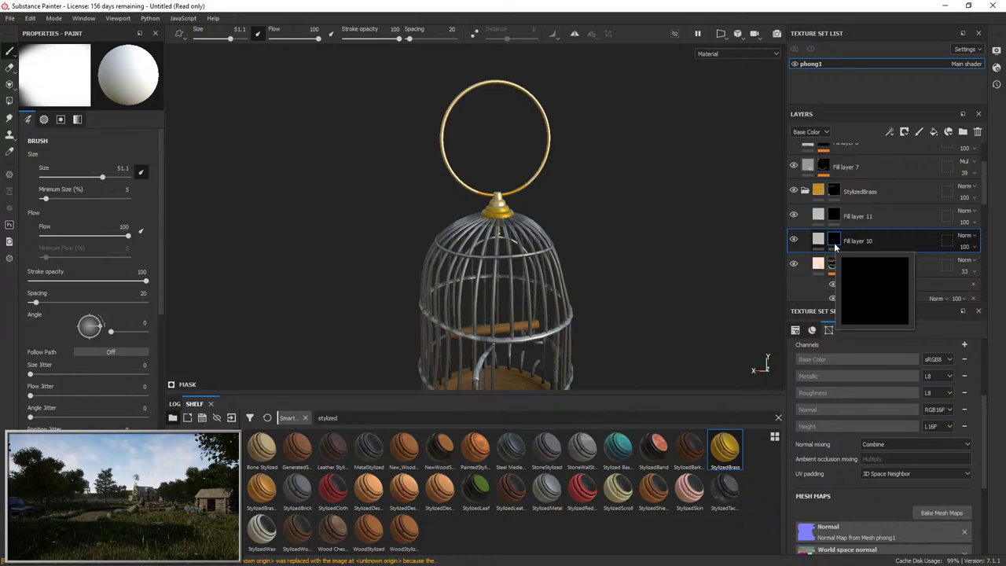
right_click(835, 247)
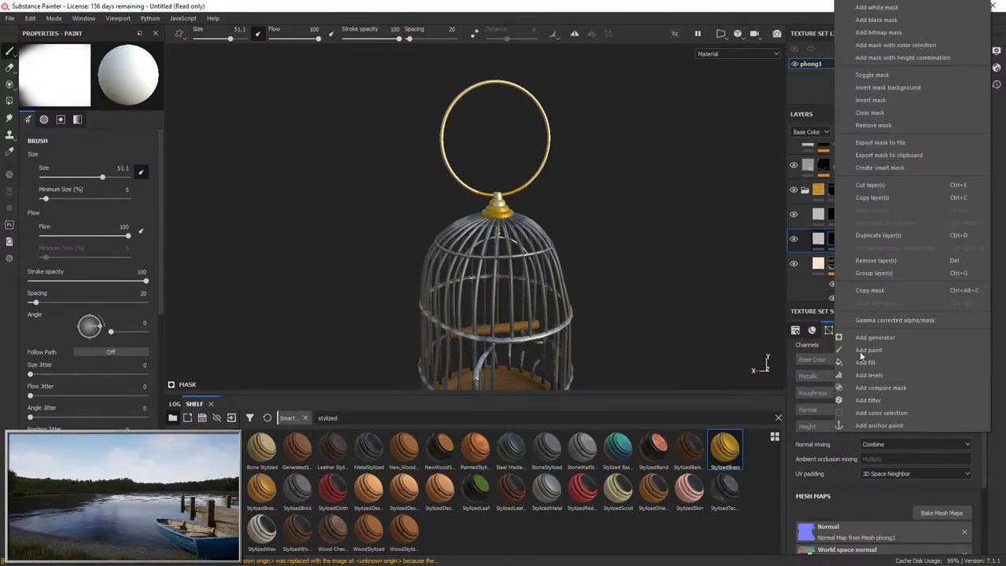
left_click(736, 272)
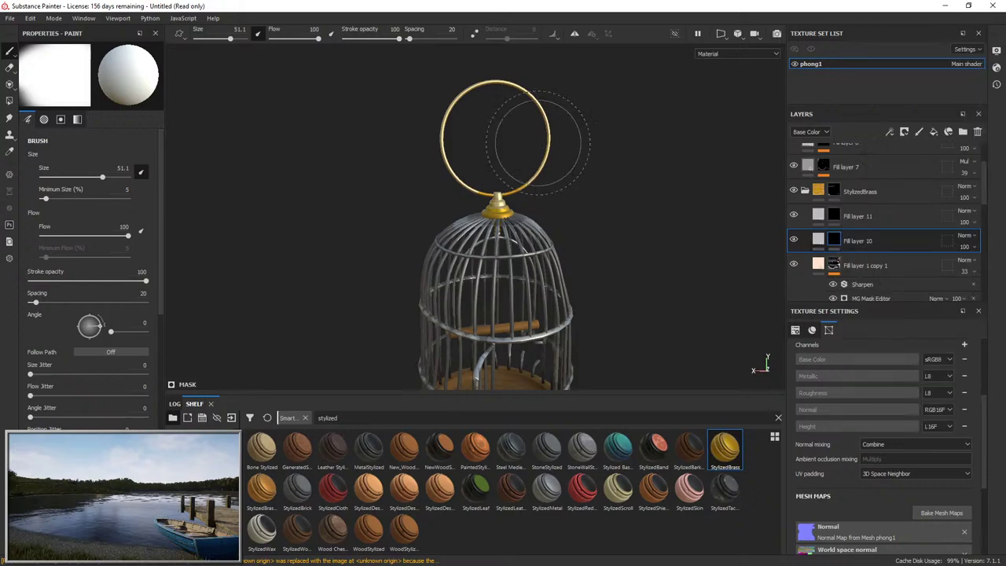
right_click(838, 244)
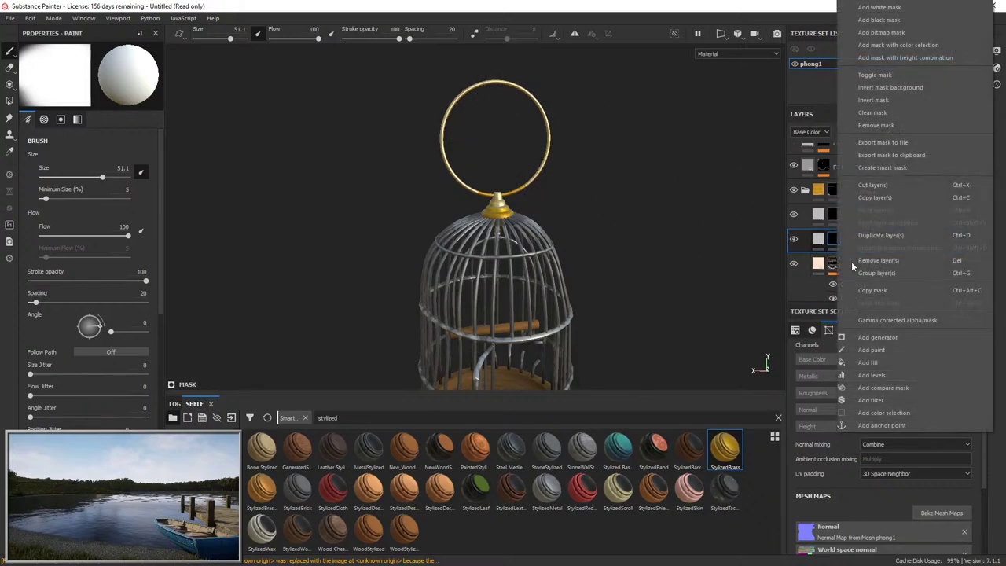
left_click(877, 337)
left_click(120, 76)
left_click(221, 170)
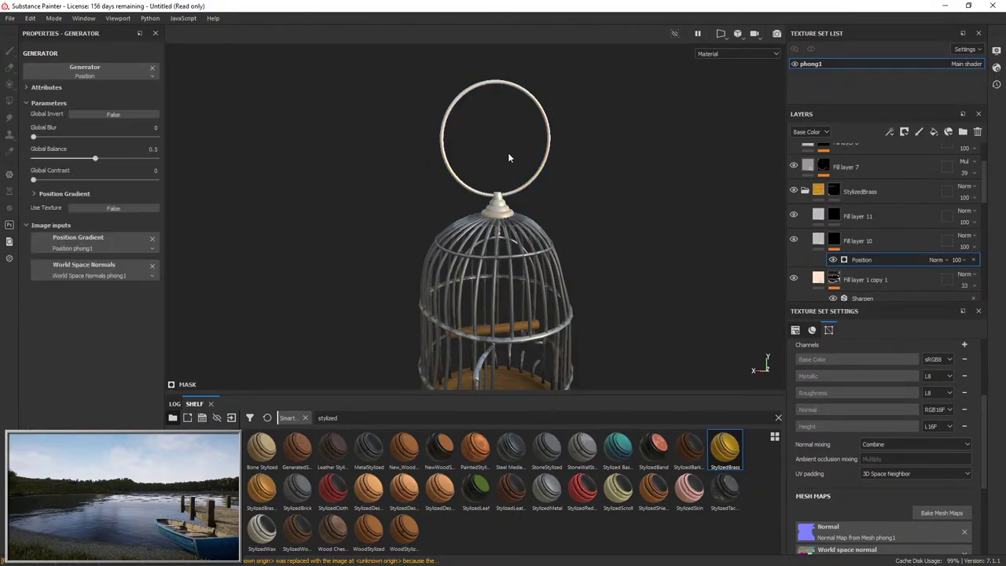
scroll(508, 152, "up", 5)
left_click_drag(95, 158, 51, 158)
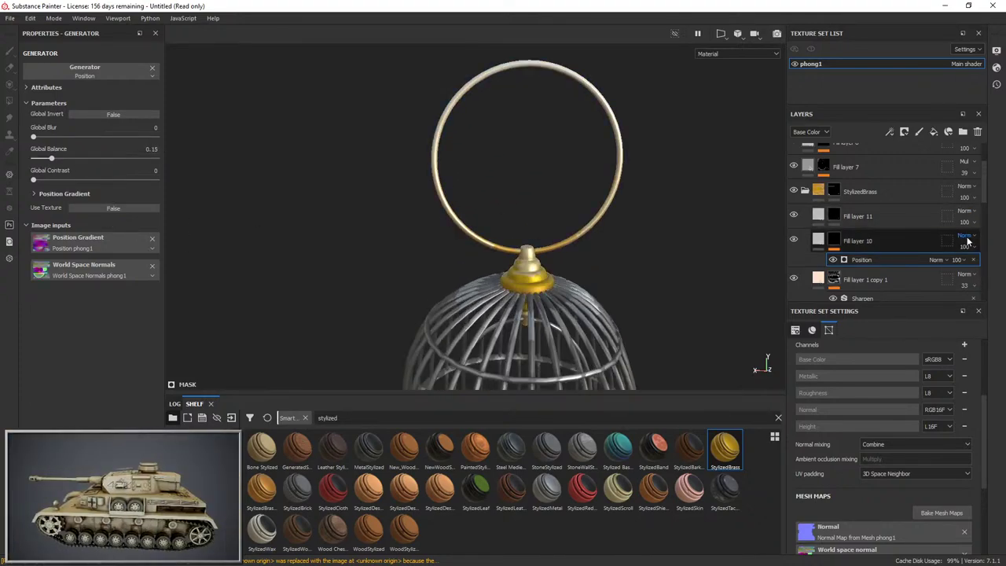
Set Fill layer 10 to Overlay blending and disable all its channels except color.
left_click(966, 236)
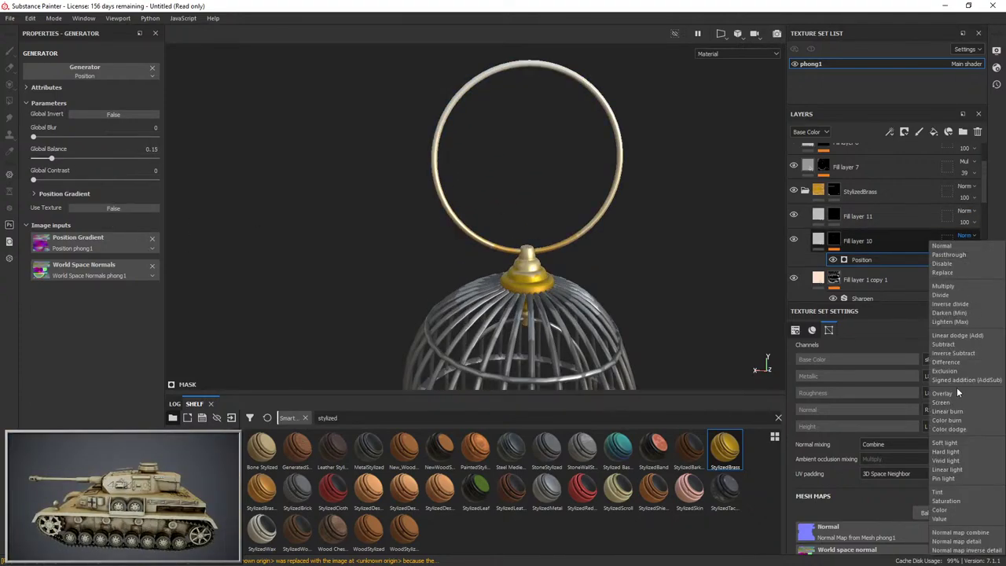
left_click(957, 391)
left_click(819, 240)
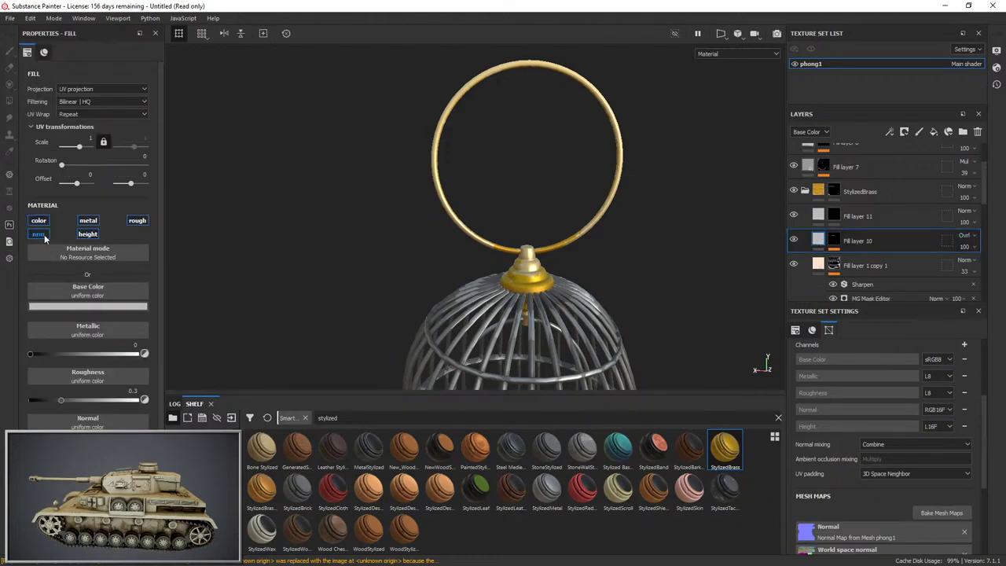
left_click(38, 234)
left_click(137, 221)
left_click(88, 221)
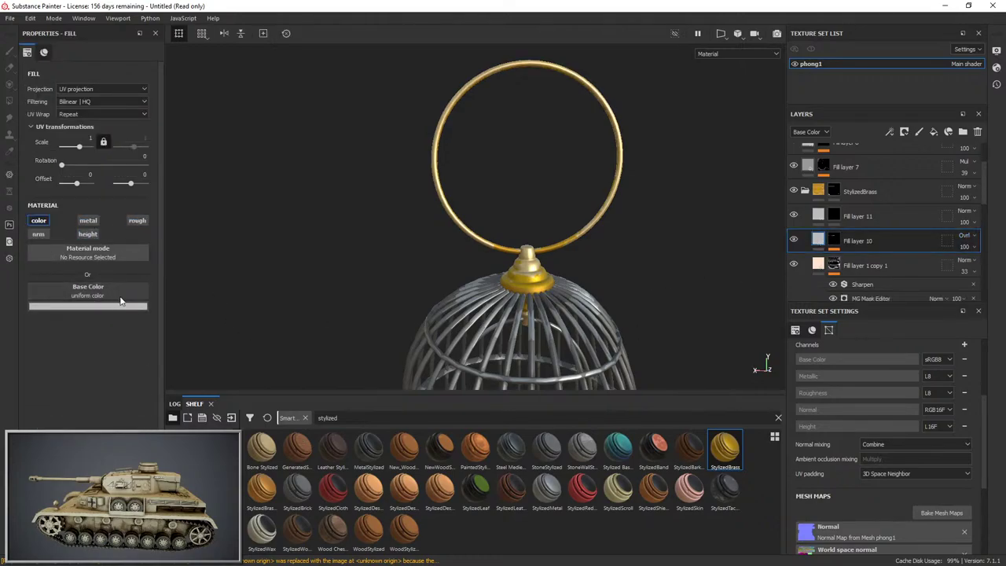
Set the base color of Fill layer 10 to a pale yellow-green (about c4cd83).
left_click(119, 306)
mouse_move(213, 390)
left_mouse_down()
mouse_move(213, 405)
mouse_move(215, 391)
left_mouse_up()
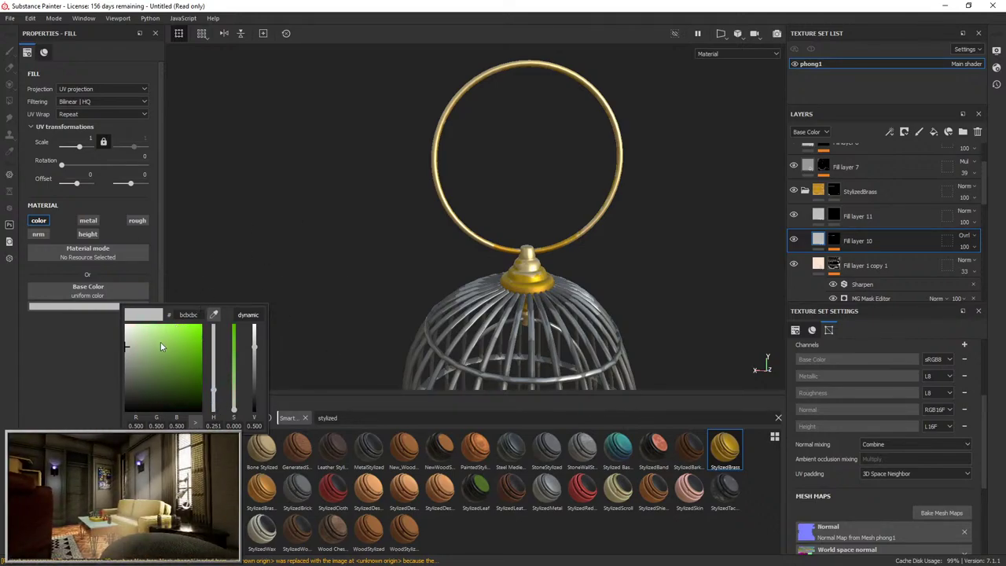
mouse_move(162, 346)
left_mouse_down()
mouse_move(168, 330)
mouse_move(155, 341)
left_mouse_up()
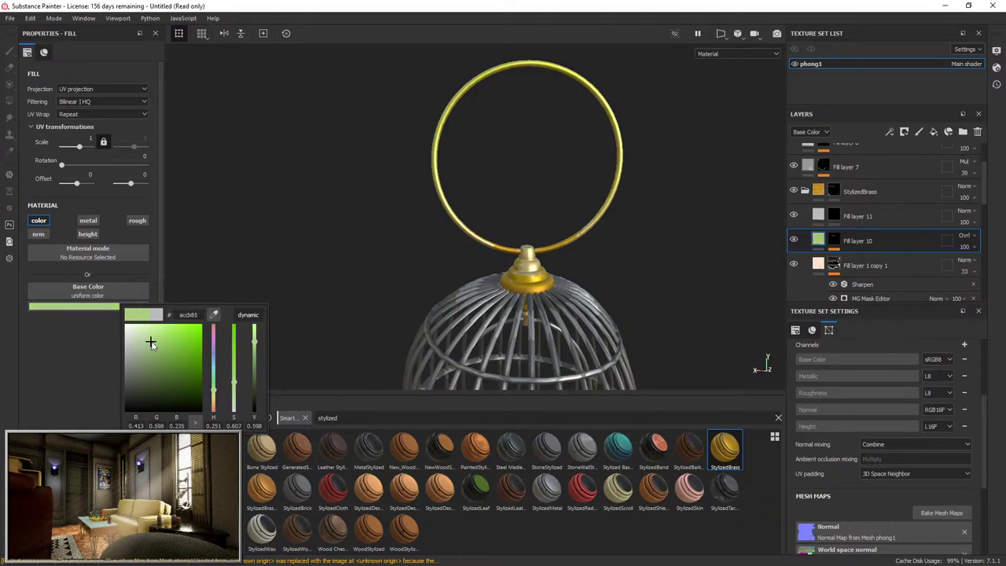
left_click_drag(363, 264, 458, 212, "alt")
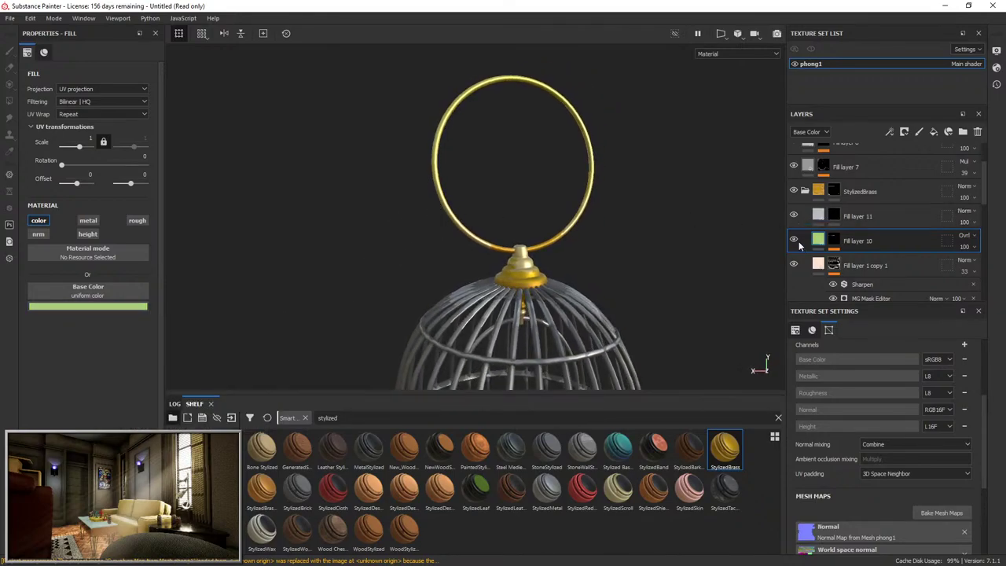
left_click_drag(629, 228, 464, 201, "alt")
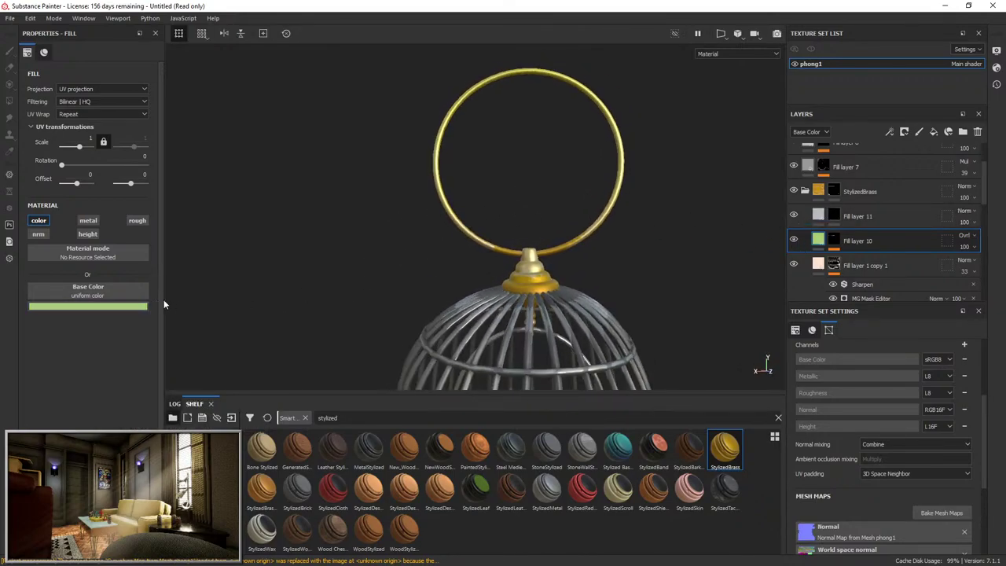
left_click(118, 306)
left_click_drag(206, 390, 206, 403)
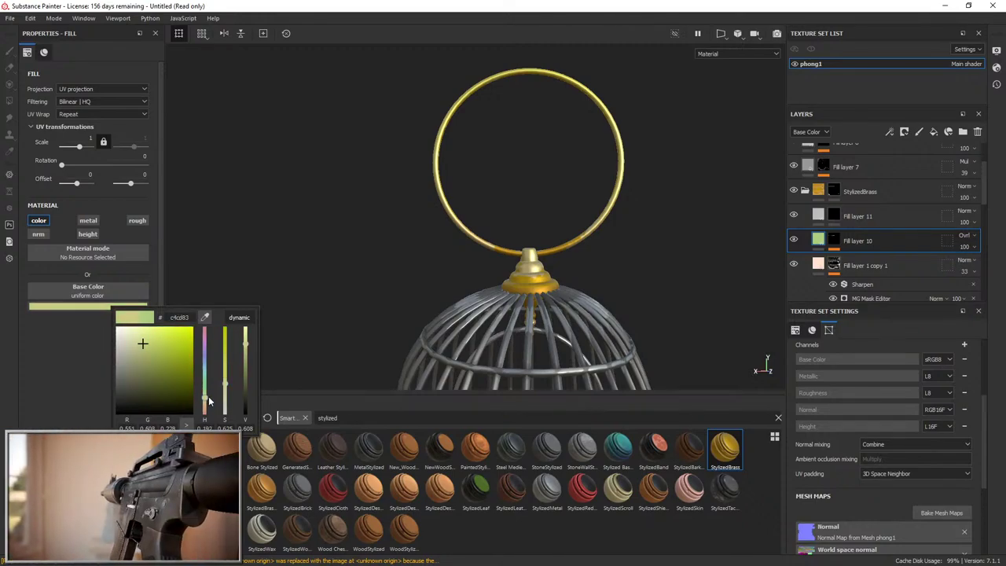
left_click_drag(458, 247, 490, 257, "alt")
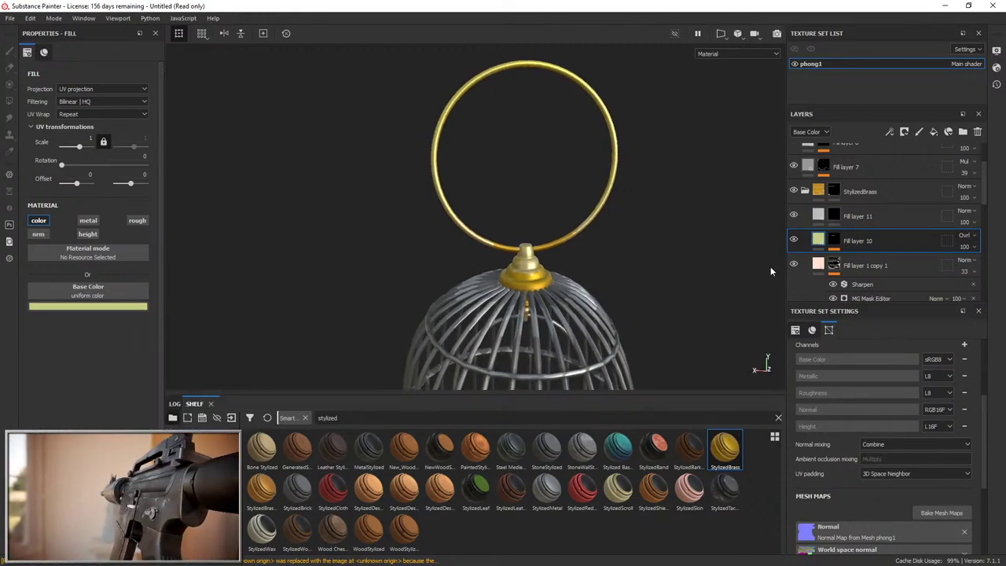
left_click_drag(689, 267, 746, 250, "alt")
left_click_drag(677, 188, 641, 167, "alt")
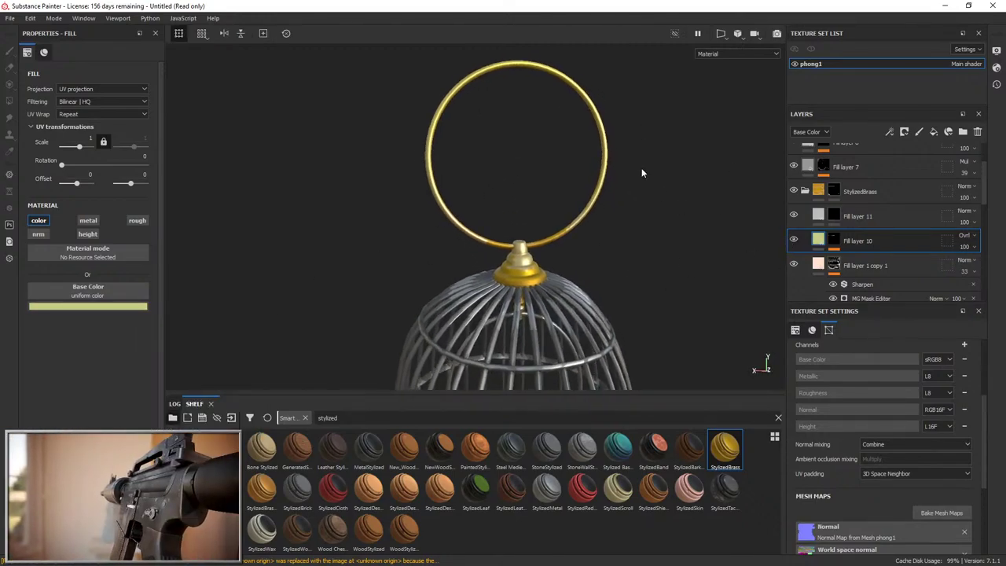
Lower the opacity of Fill layer 10 to 47.
scroll(641, 167, "up", 1)
left_click(965, 247)
left_click(978, 266)
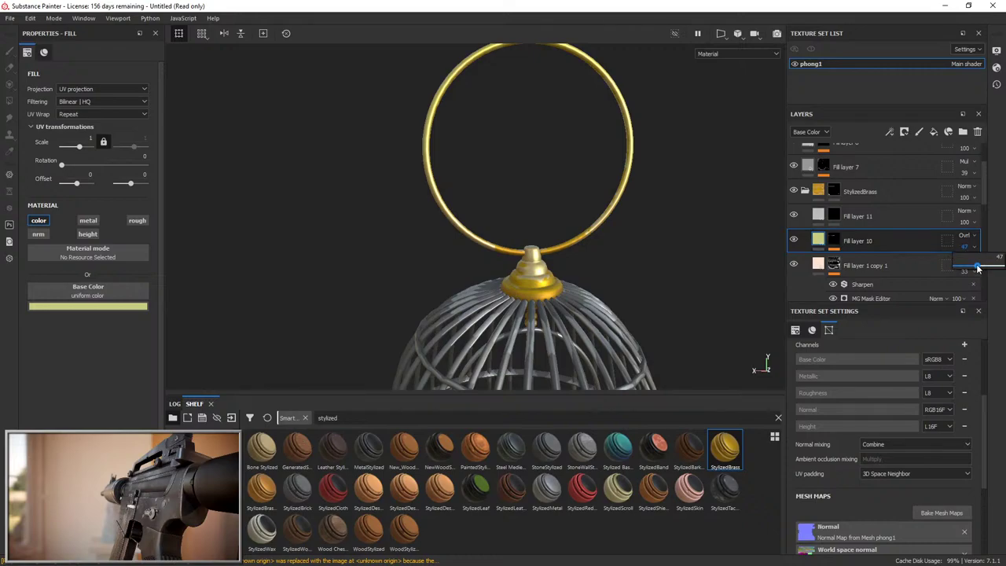
Add a Position generator to the black mask of Fill layer 11.
left_click(830, 217)
right_click(830, 216)
left_click(845, 233)
right_click(835, 217)
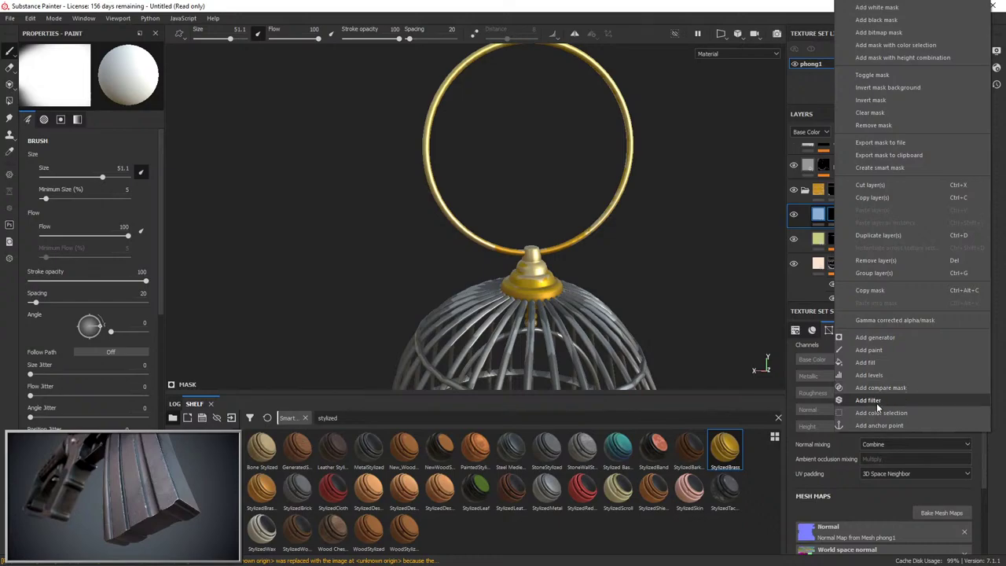
left_click(895, 337)
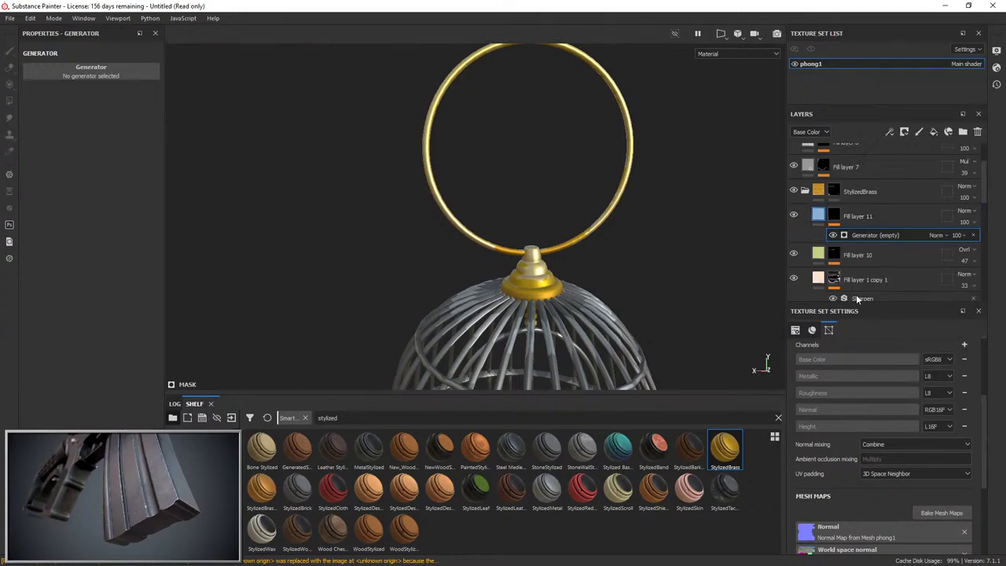
left_click(124, 74)
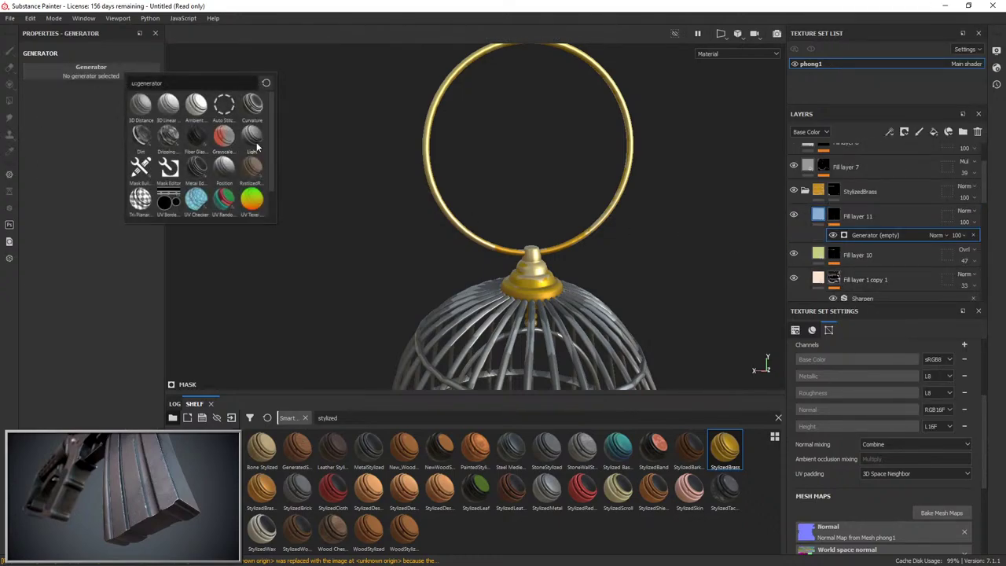
left_click(223, 167)
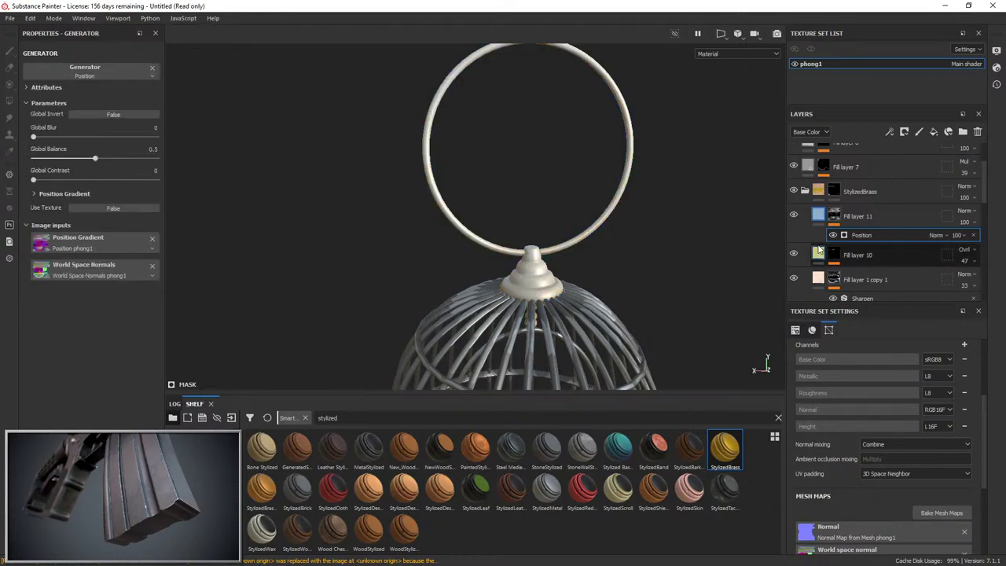
Invert the Fill layer 11 Position generator with Global Balance 0.32 and Global Contrast 0.29, and set the layer's blend mode to Multiply.
left_click(114, 114)
left_click_drag(92, 162, 68, 180)
left_click_drag(354, 211, 450, 205, "alt")
left_click(904, 216)
left_click(964, 211)
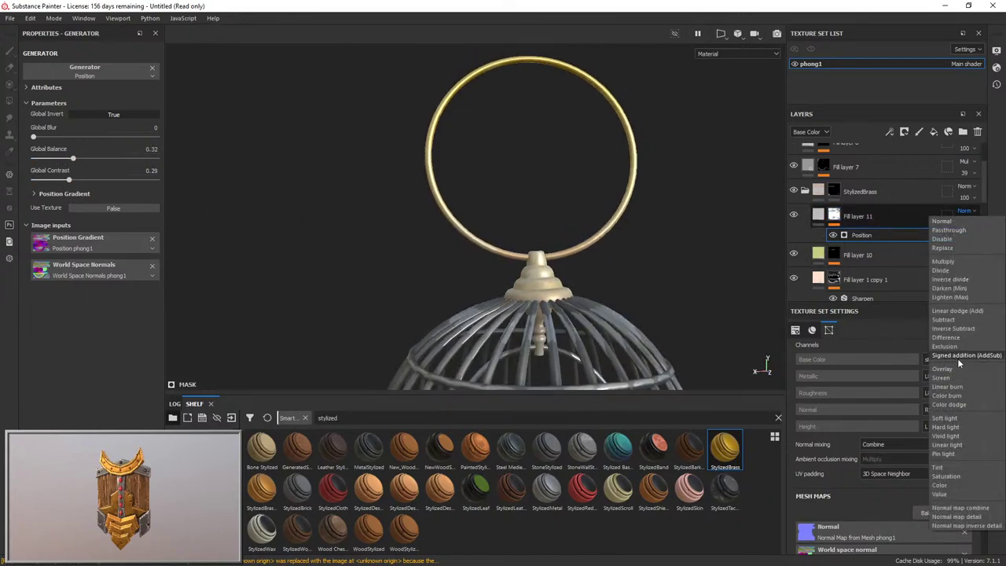
left_click(944, 262)
Try an orange base color (ffb82d) on Fill layer 11.
left_click(818, 215)
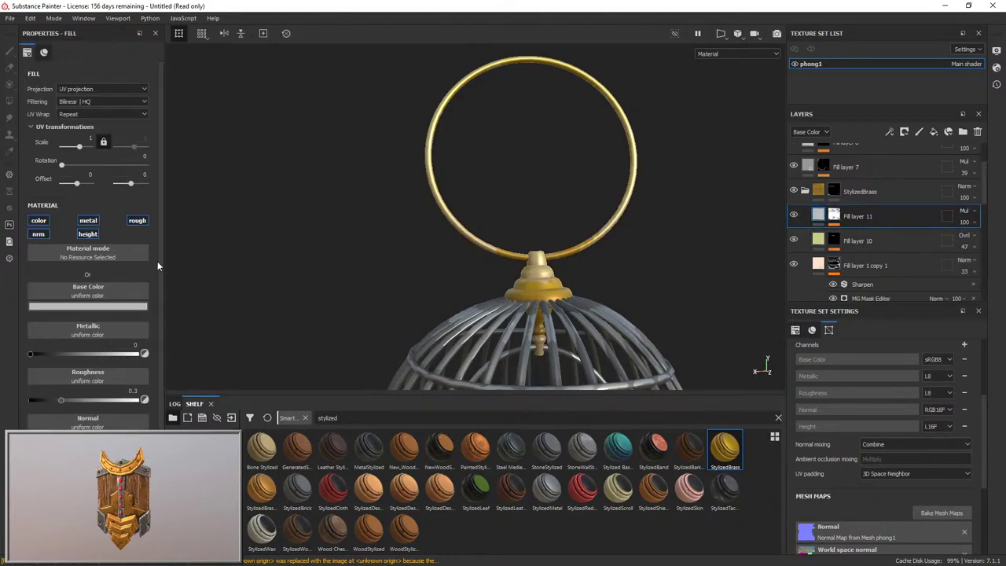
left_click(110, 306)
left_click(190, 403)
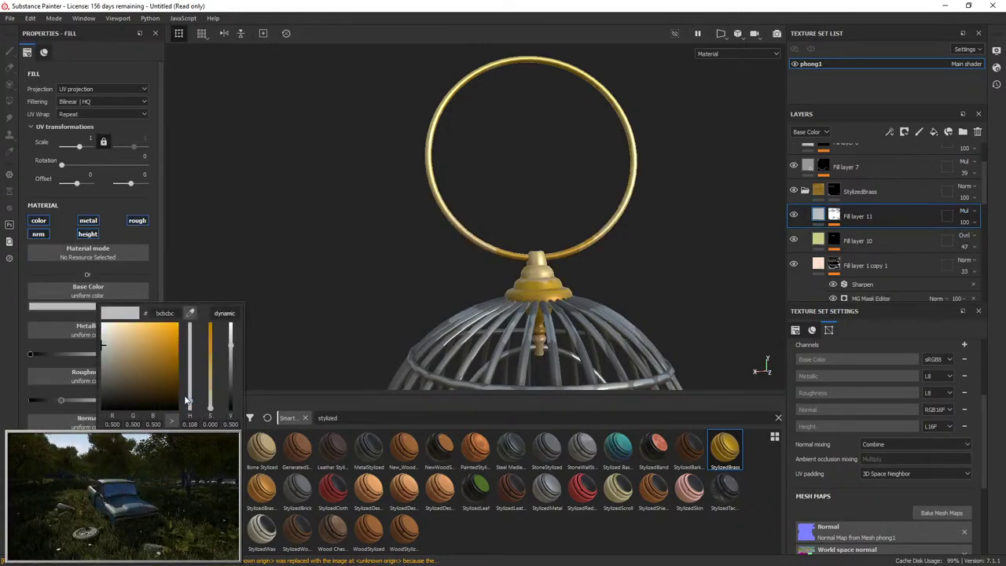
left_click_drag(189, 405, 188, 408)
left_click_drag(144, 341, 166, 303)
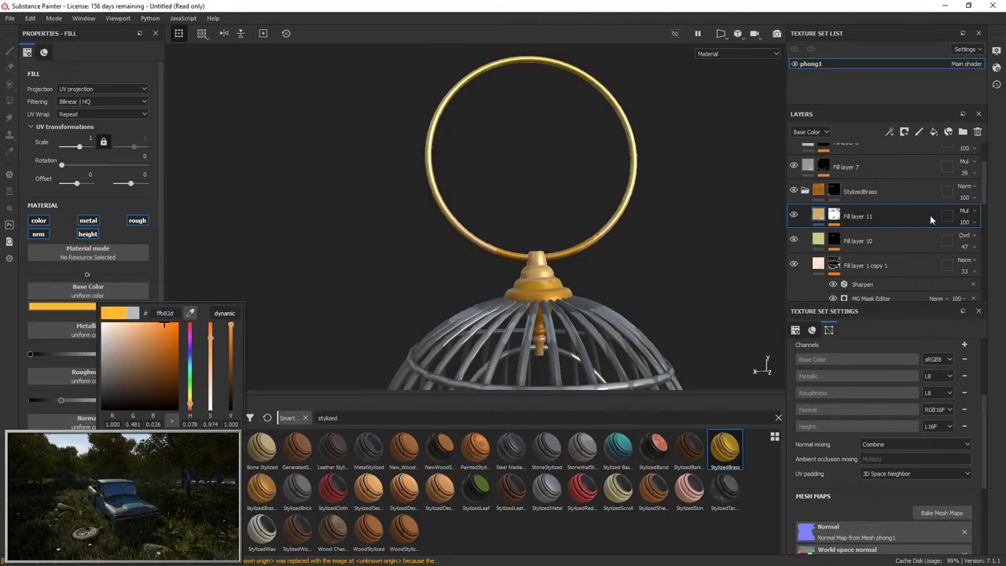
left_click(437, 307)
Set the base color of Fill layer 11 to black and inspect its coverage on the brass cap of the cage.
left_click(140, 308)
left_click_drag(185, 349, 254, 491)
left_click_drag(511, 302, 519, 331, "alt")
right_click_drag(519, 331, 397, 251, "alt")
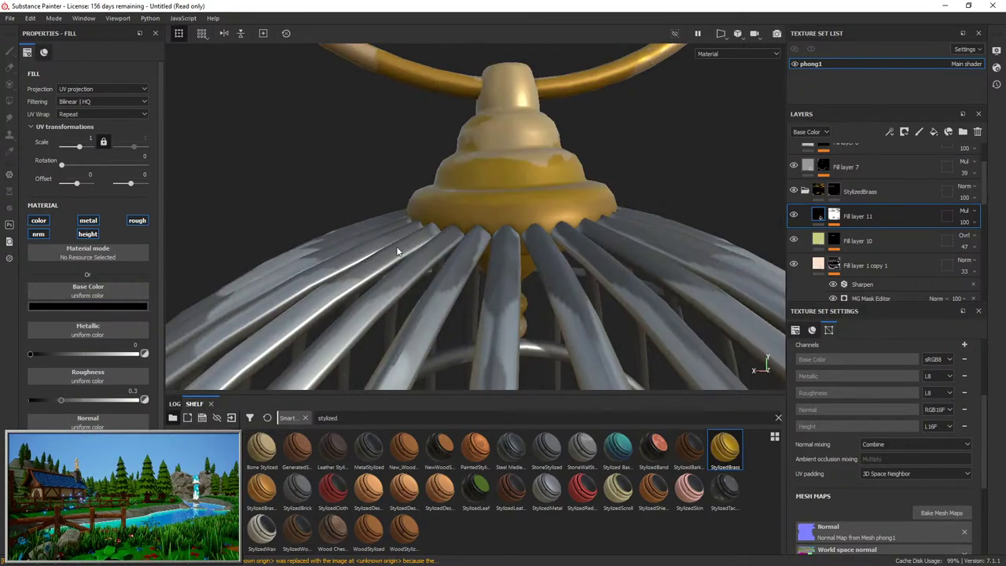
Limit Fill layer 11 to the color channel by switching off roughness, height, metallic and normal.
scroll(425, 255, "down", 4)
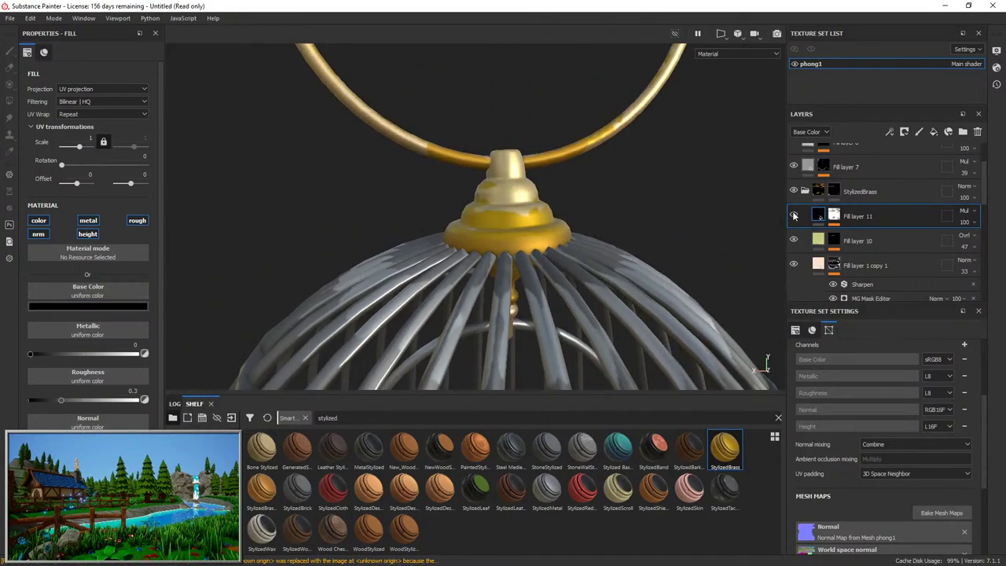
left_click(139, 221)
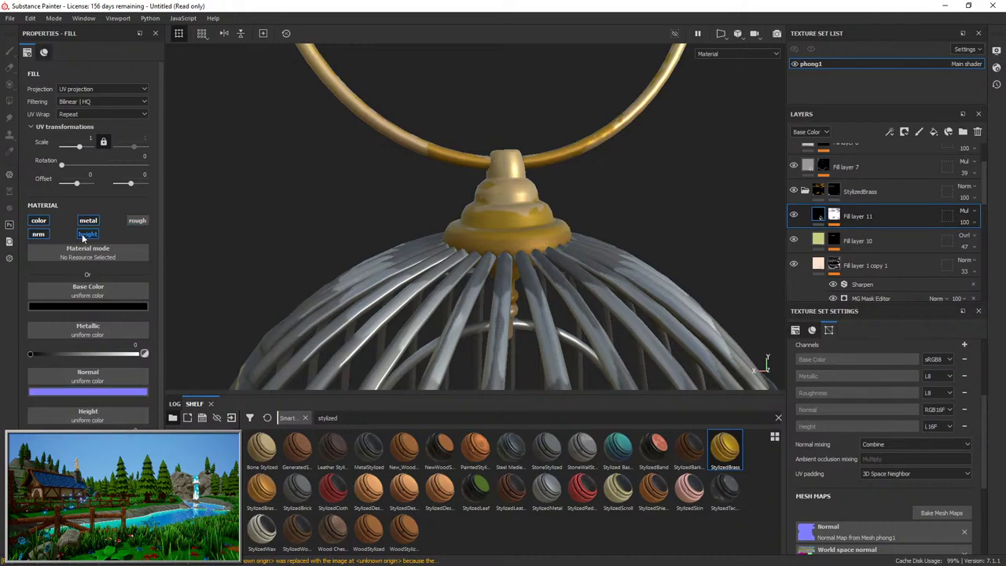
left_click(82, 222)
left_click(38, 234)
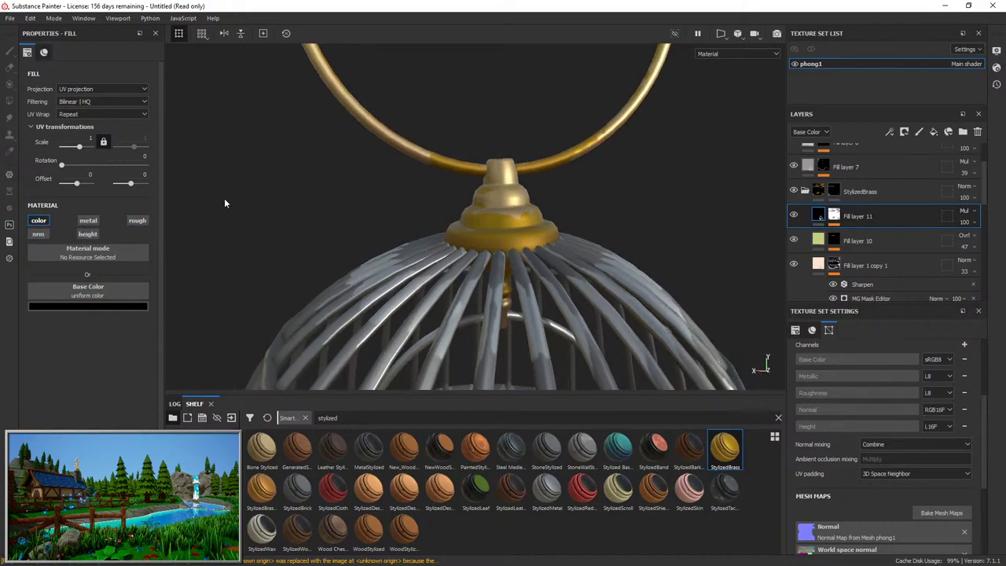
left_click(91, 222)
left_click(92, 222)
left_click_drag(550, 220, 692, 215, "alt")
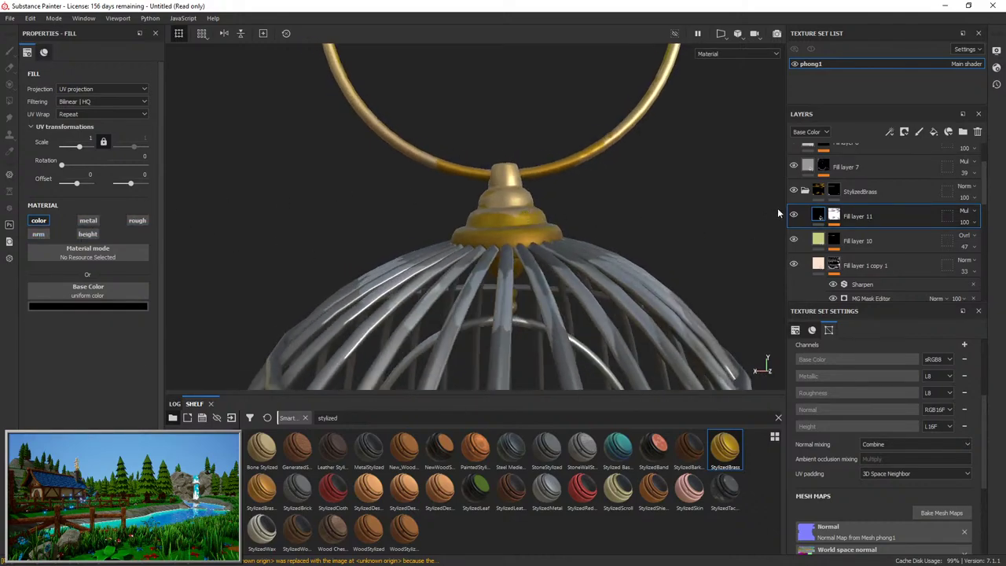
Try a dark red base color (990000) on Fill layer 11 and inspect the brass cap from outside and inside.
left_click(834, 216)
left_click(818, 217)
left_click(98, 306)
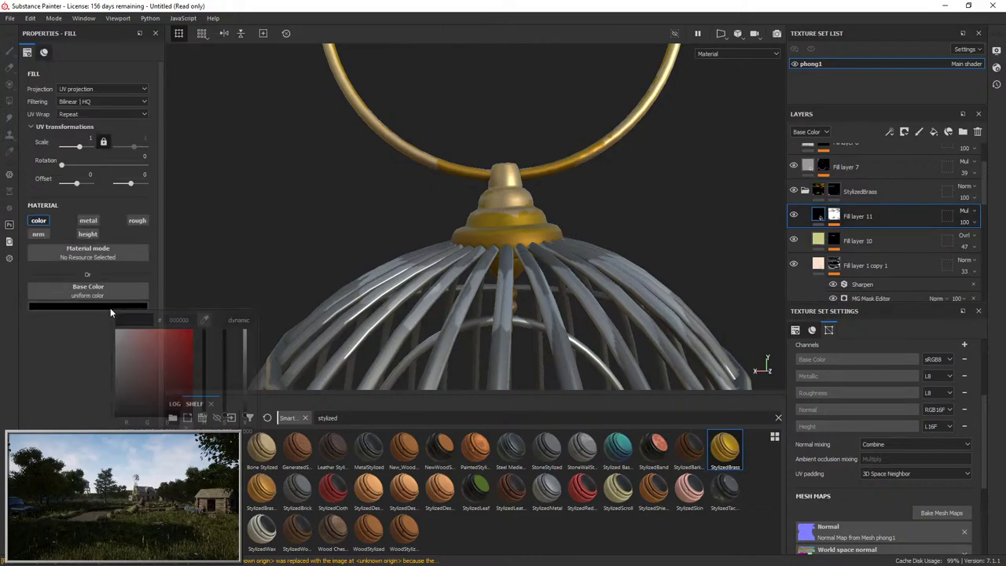
left_click(191, 347)
left_click_drag(205, 352, 203, 364)
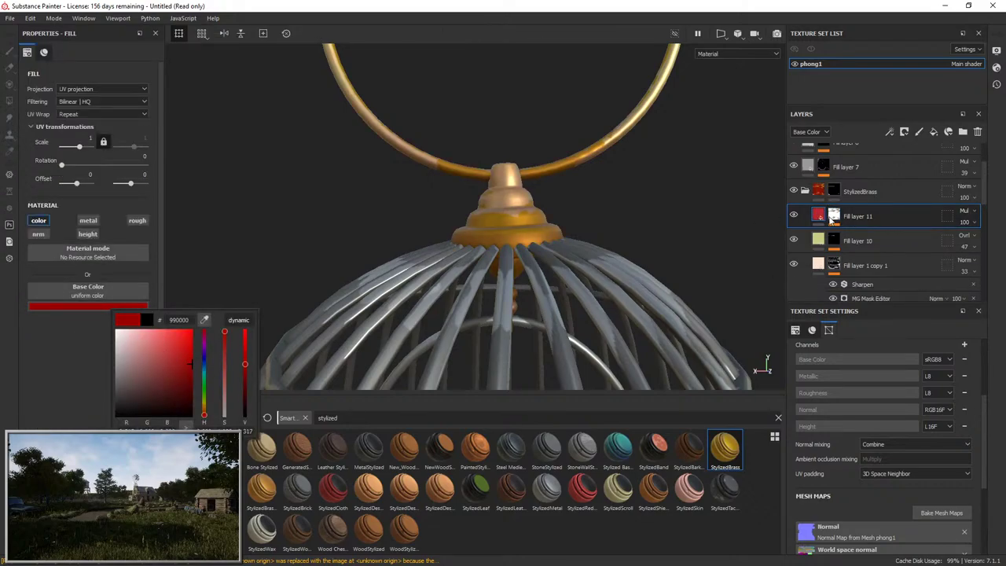
left_click_drag(629, 212, 572, 196, "alt")
scroll(573, 196, "down", 2)
left_click_drag(576, 136, 224, 232, "alt")
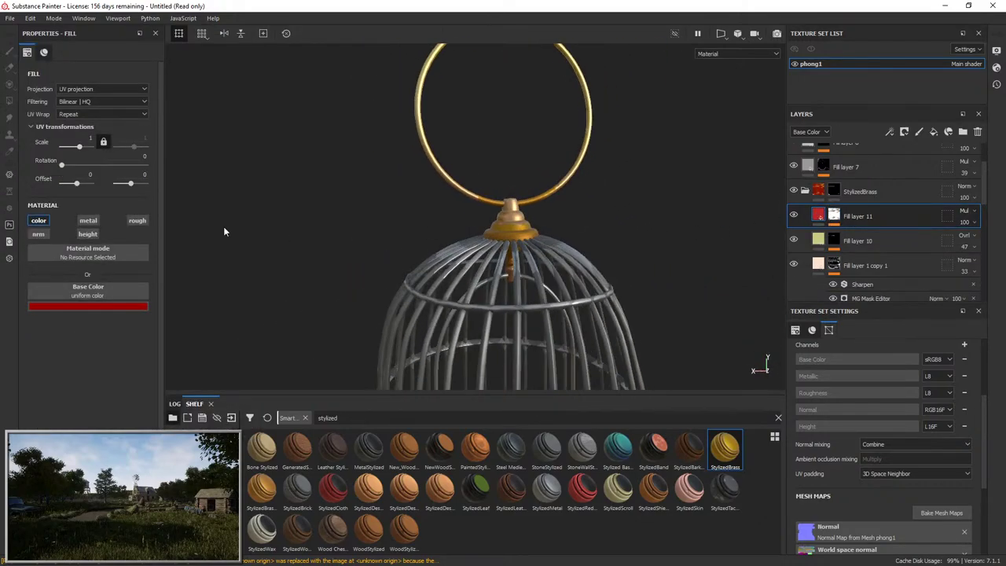
mouse_move(521, 231)
right_mouse_down("alt")
mouse_move(528, 355)
mouse_move(513, 226)
right_mouse_up("alt")
middle_click_drag(513, 226, 540, 327, "alt")
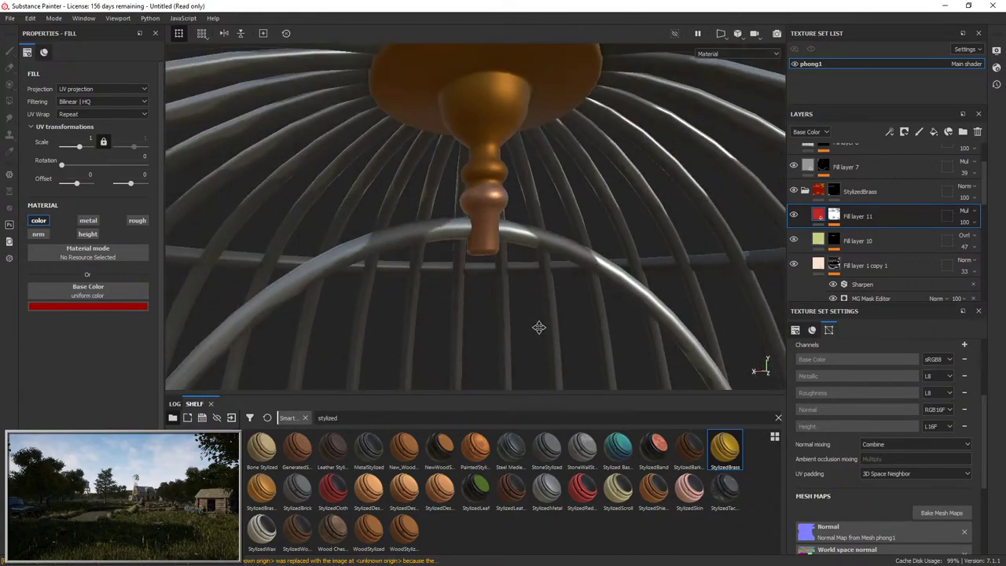
Set the base color of Fill layer 11 to a muted, less saturated red and compare the brass with the layer hidden and shown.
left_click(96, 307)
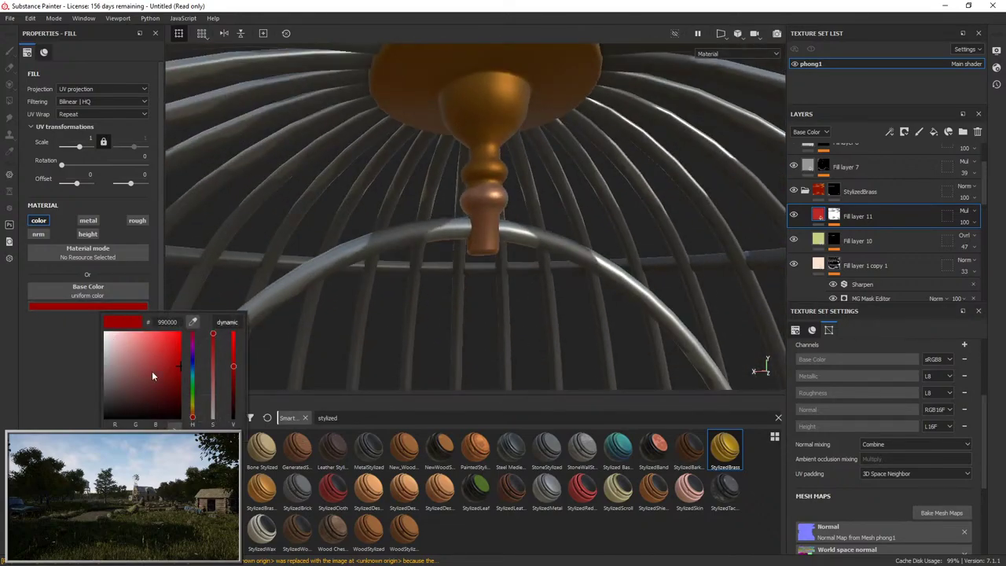
left_click_drag(152, 371, 146, 372)
right_click_drag(409, 298, 370, 260, "alt")
left_click_drag(472, 275, 550, 251, "alt")
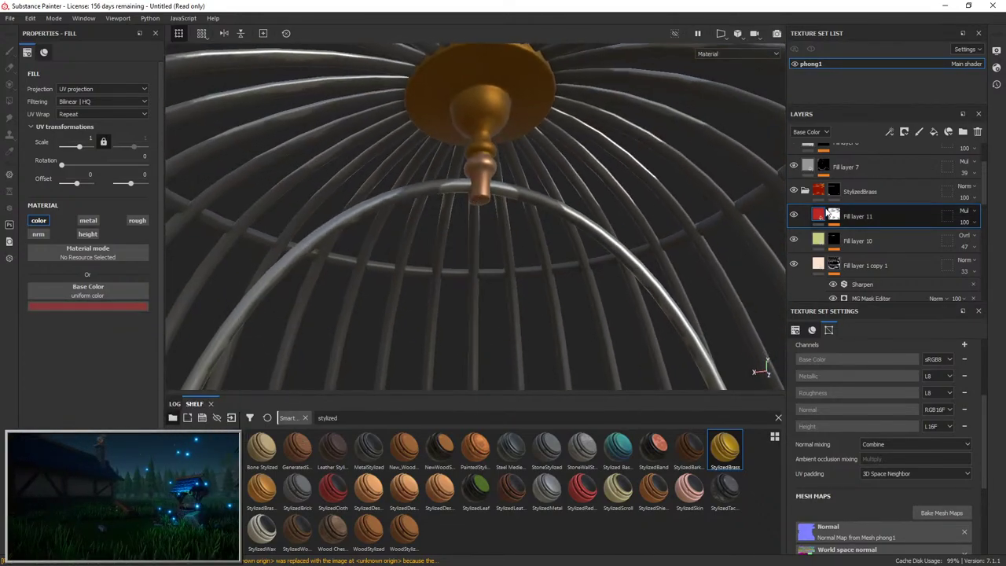
left_click(794, 190)
left_click(795, 191)
left_click(796, 214)
left_click(796, 215)
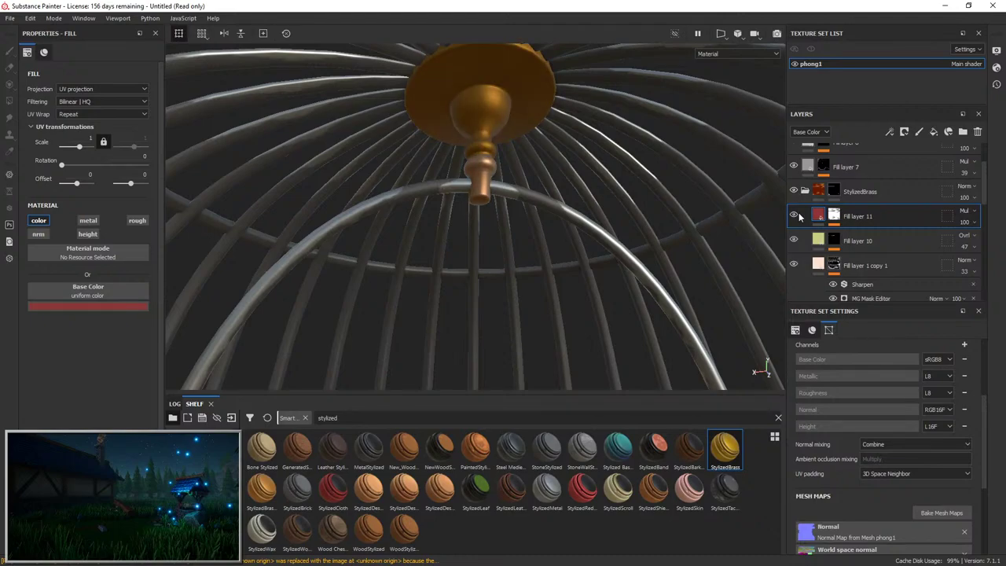
left_click(796, 214)
left_click(797, 215)
Add a new fill layer directly above Fill layer 9 and give it a black mask.
right_click_drag(548, 228, 548, 98, "alt")
left_click_drag(549, 99, 542, 306, "alt")
scroll(516, 202, "up", 1)
scroll(895, 262, "up", 2)
left_click(830, 183)
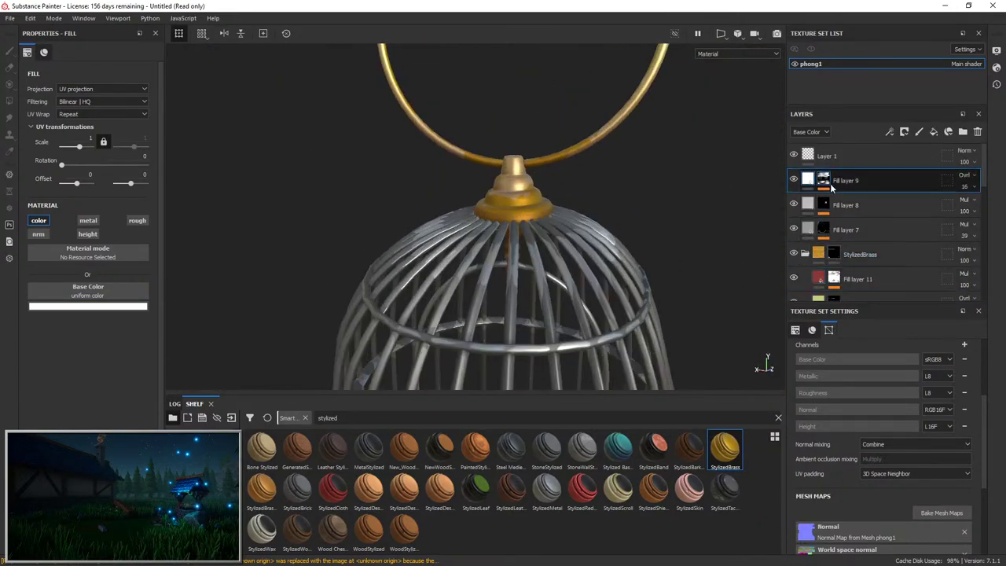
left_click(933, 133)
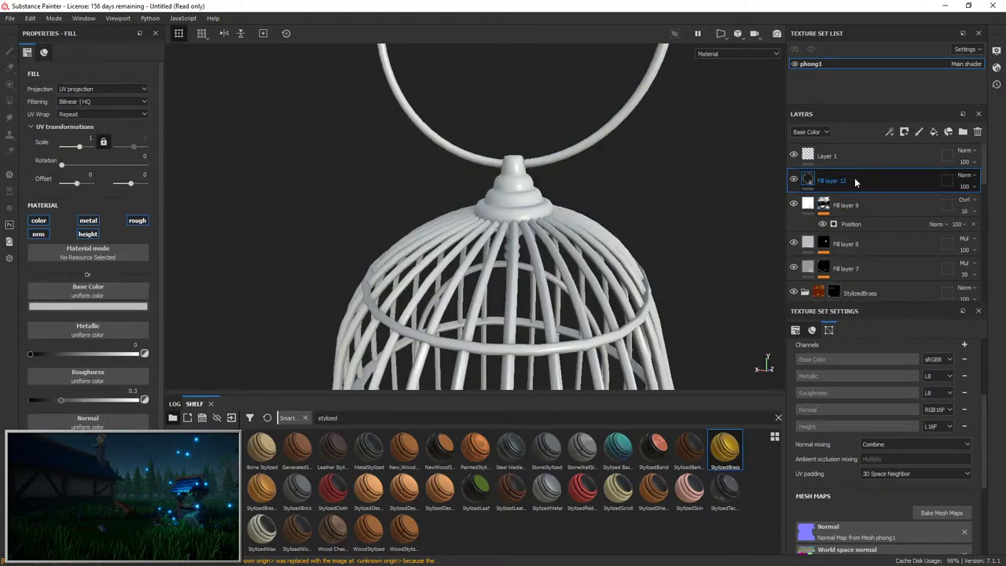
right_click(850, 178)
left_click(885, 27)
Add a Position generator to the black mask of Fill layer 12.
right_click(823, 180)
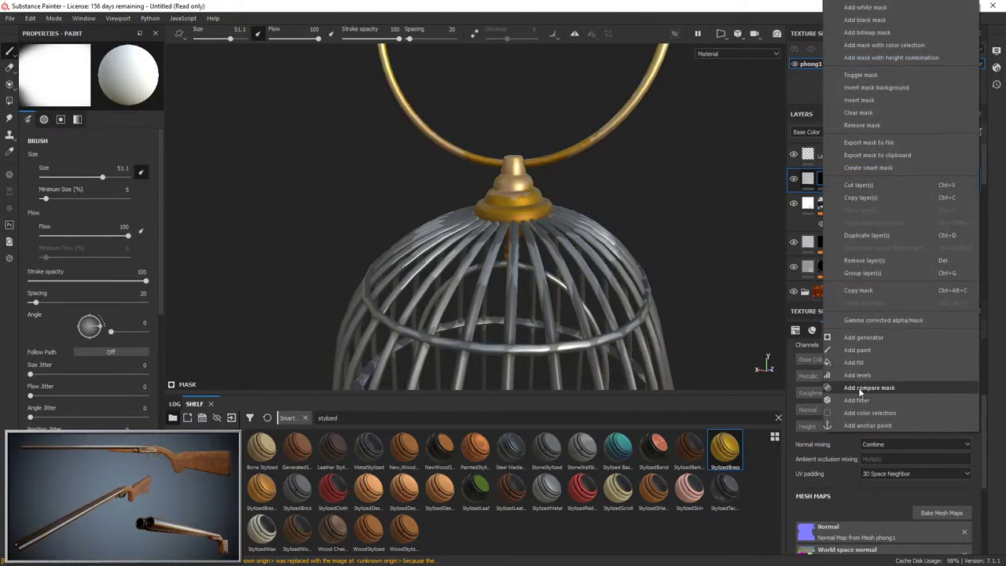
left_click(878, 343)
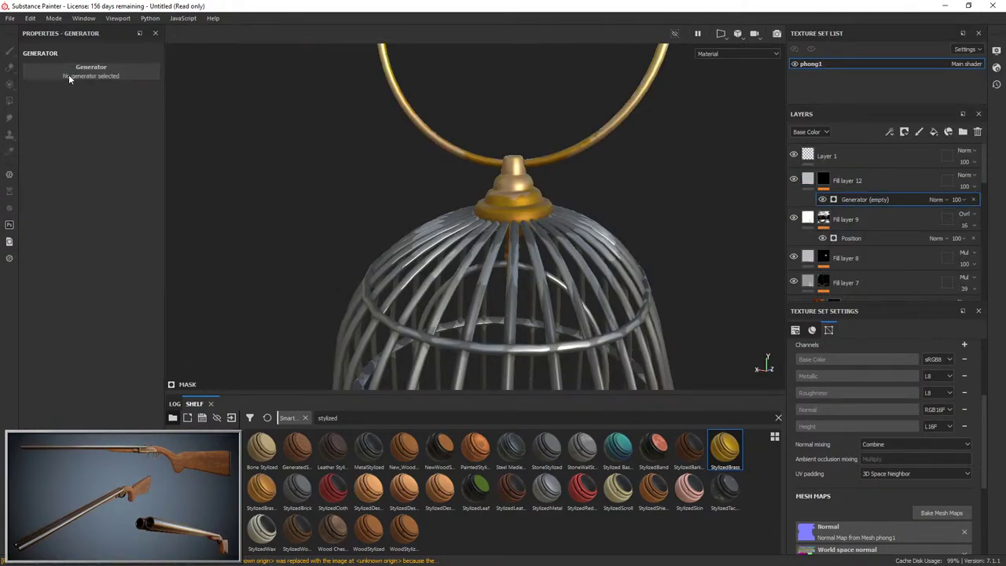
left_click(68, 75)
left_click(171, 169)
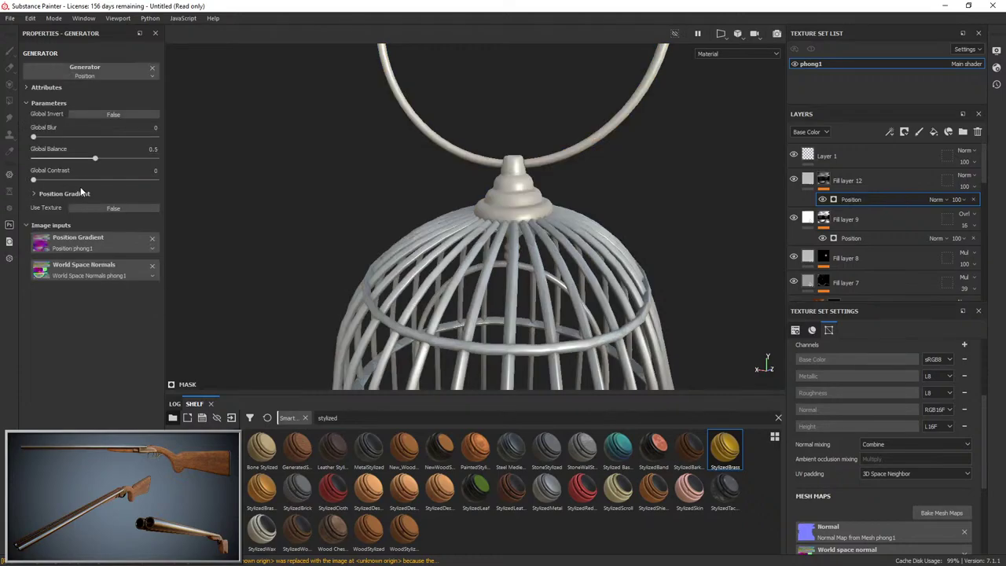
Invert the Fill layer 12 Position generator and set its Global Balance to 0.73 so it covers the lower cage.
mouse_move(79, 159)
left_mouse_down()
mouse_move(54, 159)
mouse_move(96, 159)
left_mouse_up()
scroll(474, 216, "down", 2)
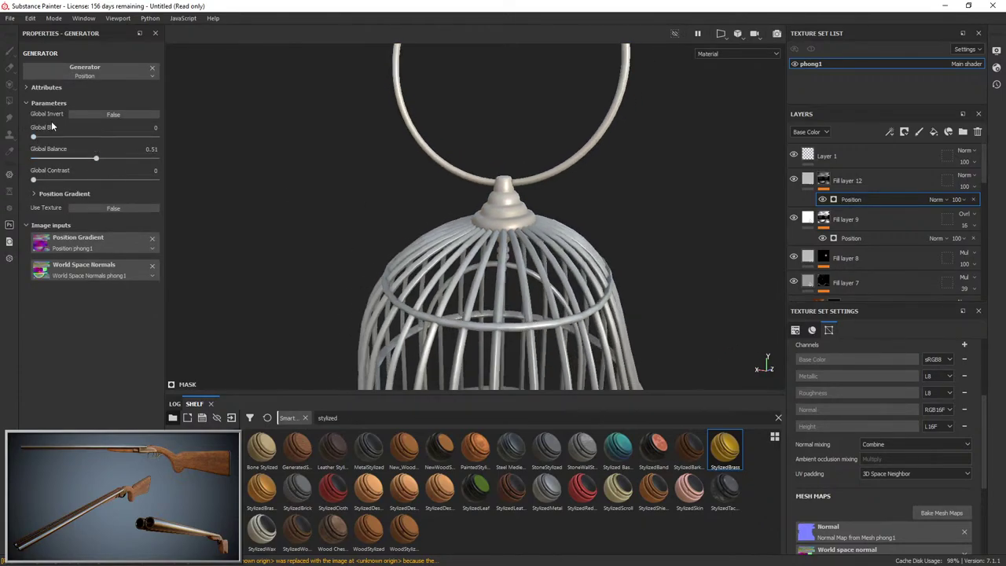
left_click(113, 115)
left_click_drag(365, 217, 530, 243, "alt")
right_click_drag(529, 243, 555, 28, "alt")
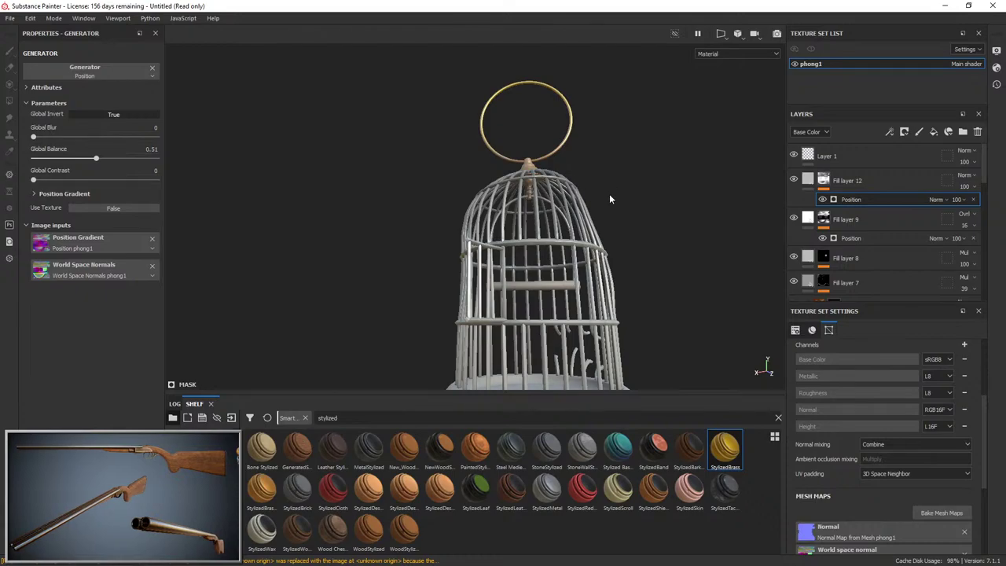
left_click_drag(91, 155, 114, 157)
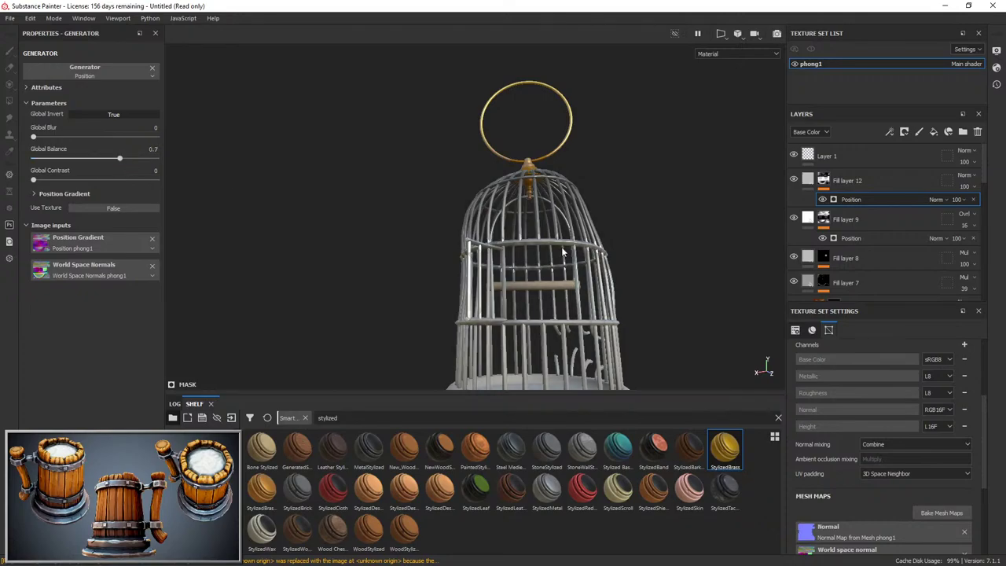
scroll(563, 251, "down", 2)
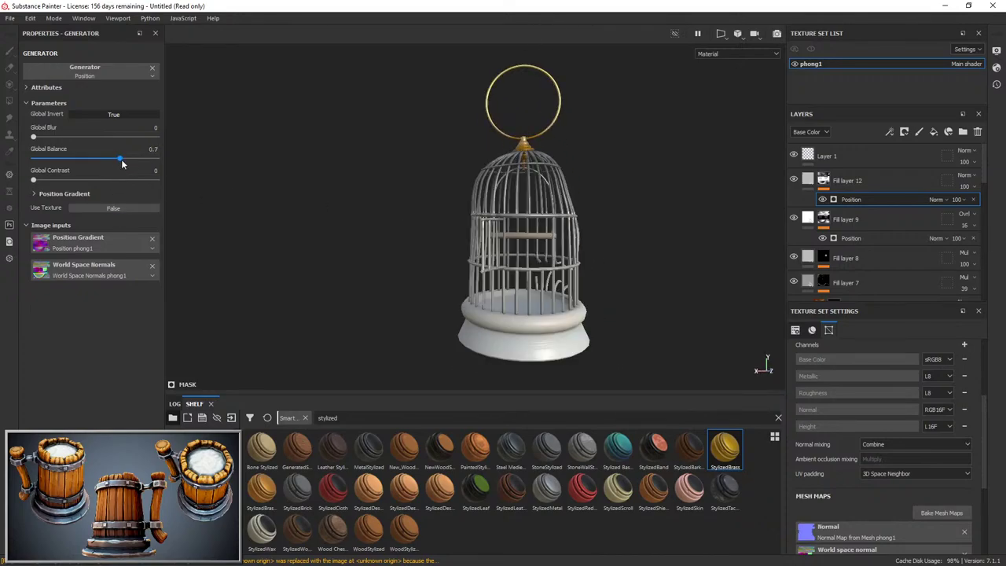
mouse_move(122, 163)
left_mouse_down()
mouse_move(48, 161)
mouse_move(161, 167)
mouse_move(123, 169)
left_mouse_up()
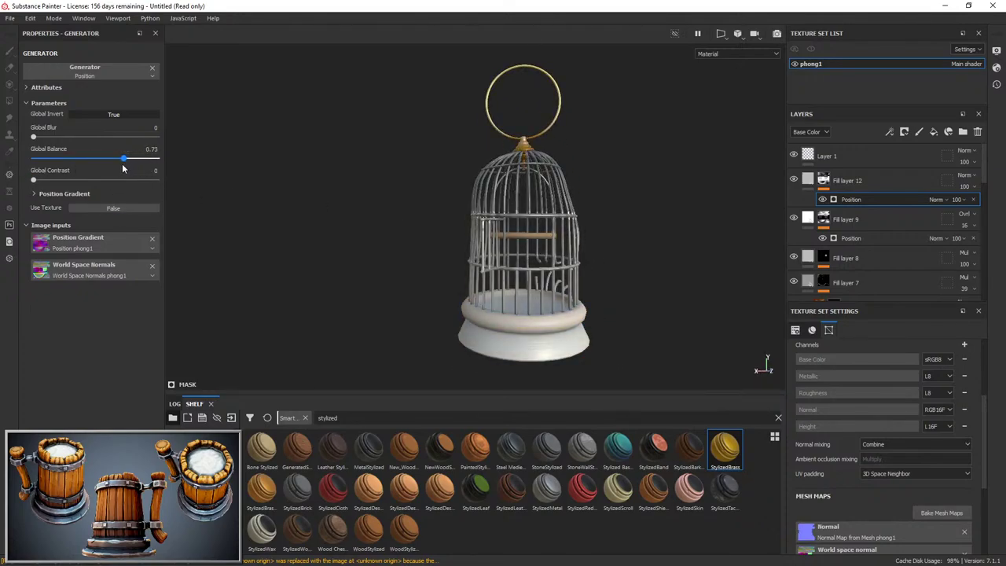
Try a Global Contrast of 1 and the Use Texture option on the Fill layer 12 Position generator, reverting both.
left_click_drag(35, 180, 319, 197)
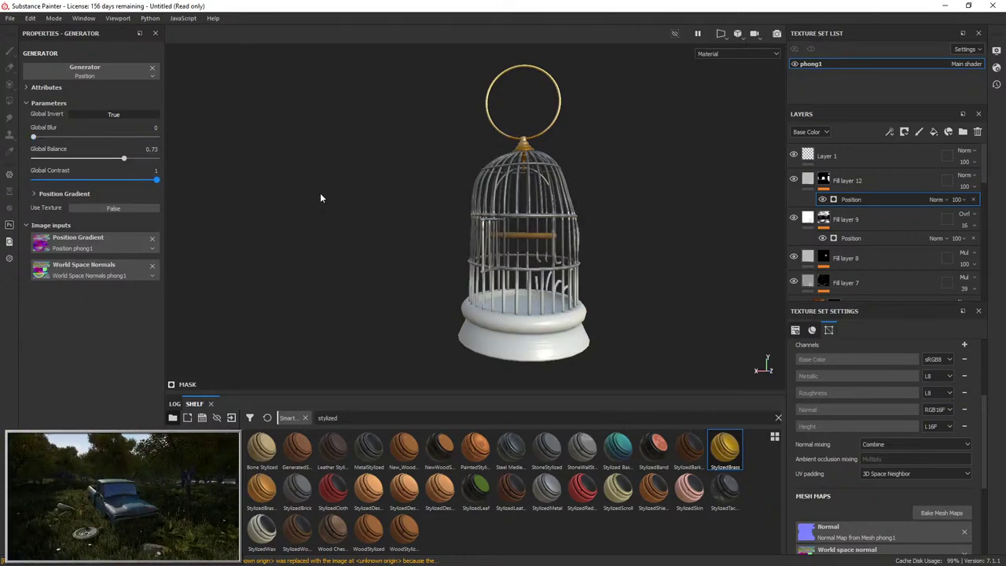
key("ctrl+z")
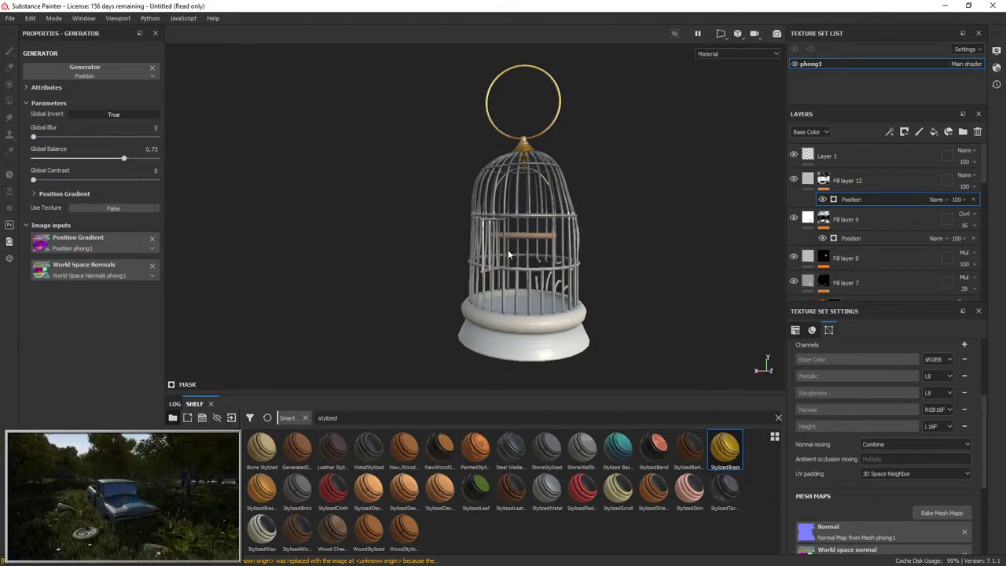
left_click(98, 209)
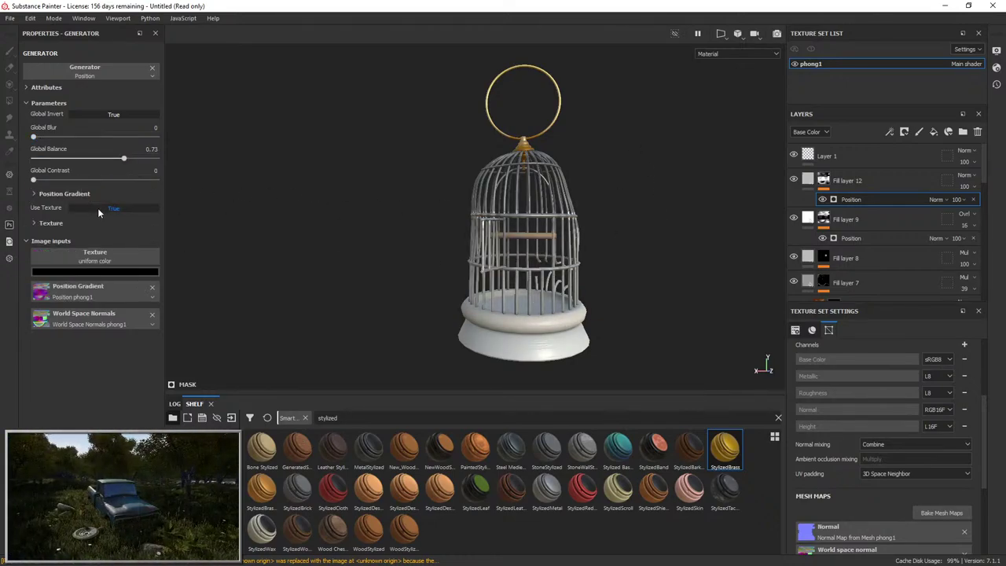
left_click(99, 208)
Set the blend mode of Fill layer 12 to Multiply and keep only its color channel active.
left_click(963, 176)
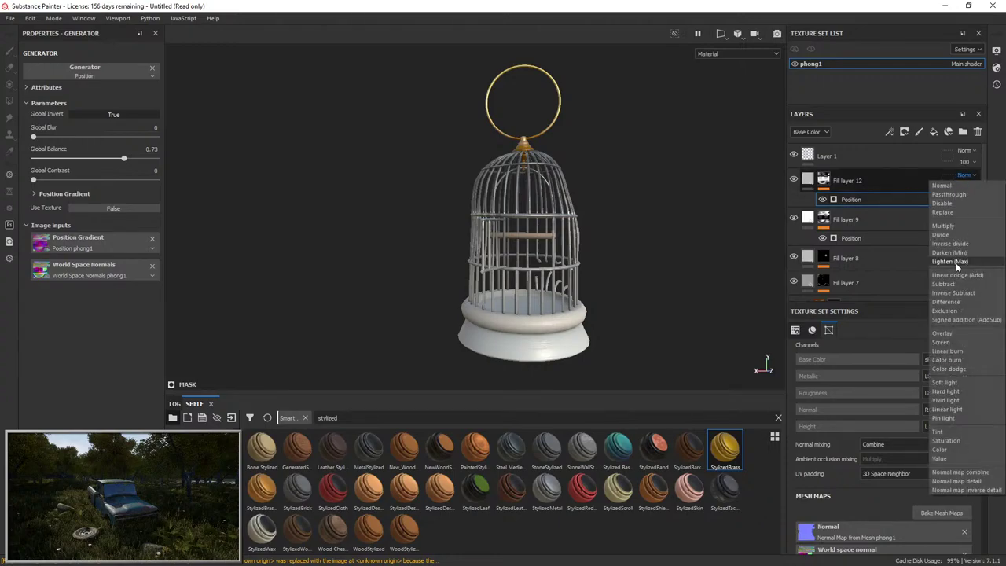
left_click(957, 226)
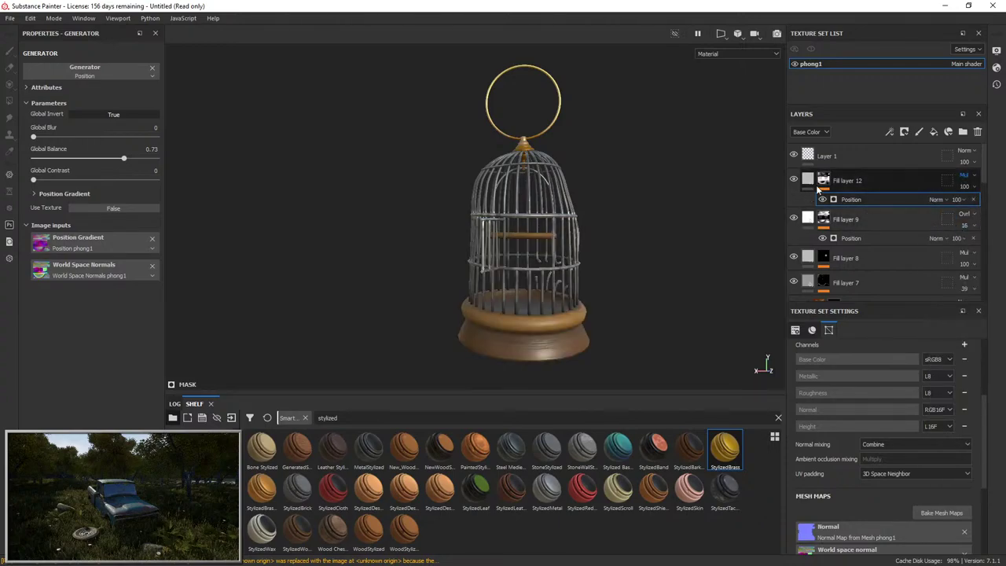
left_click(89, 221)
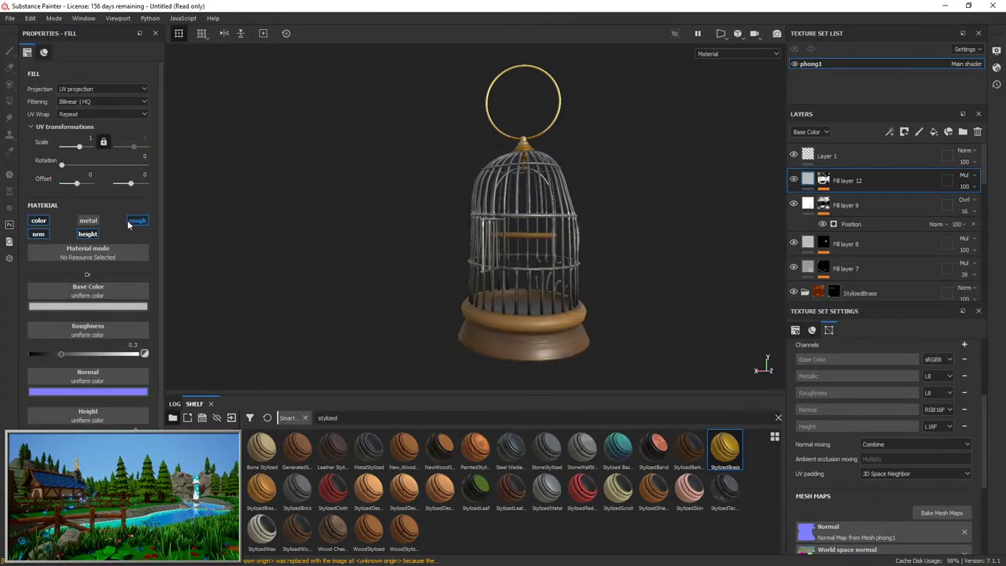
left_click(133, 221)
left_click(87, 234)
left_click(38, 234)
Lower the opacity of Fill layer 12 to 60 and compare the cage with the layer hidden and shown.
scroll(456, 272, "up", 3)
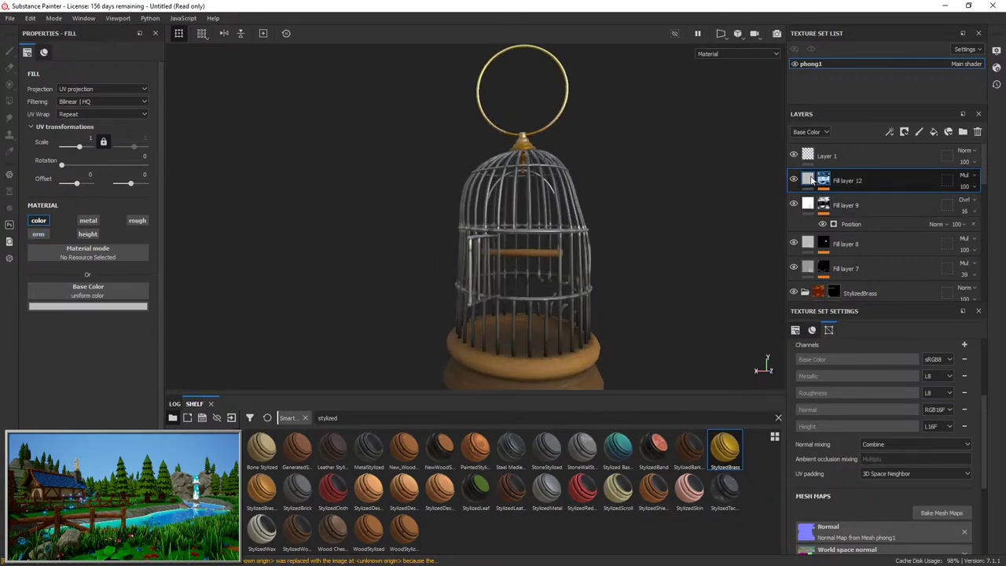
left_click_drag(554, 267, 593, 206, "alt")
middle_click_drag(593, 206, 593, 172, "alt")
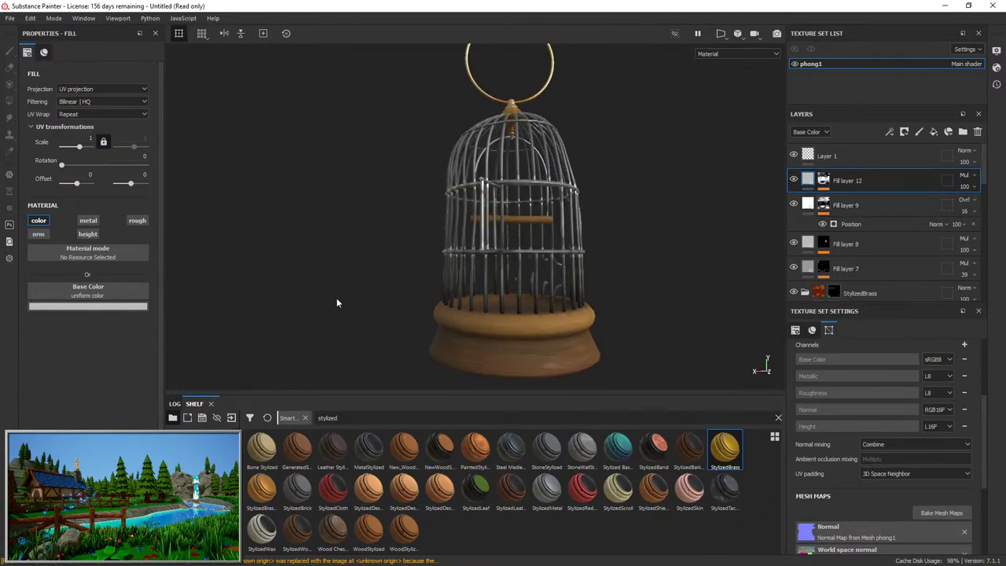
left_click_drag(583, 162, 598, 184, "alt")
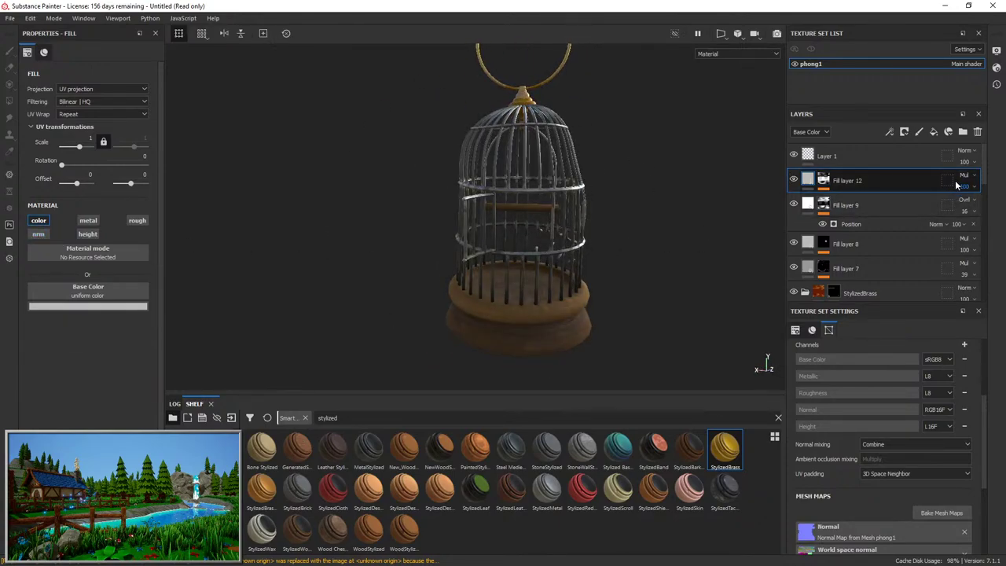
left_click_drag(983, 203, 633, 197)
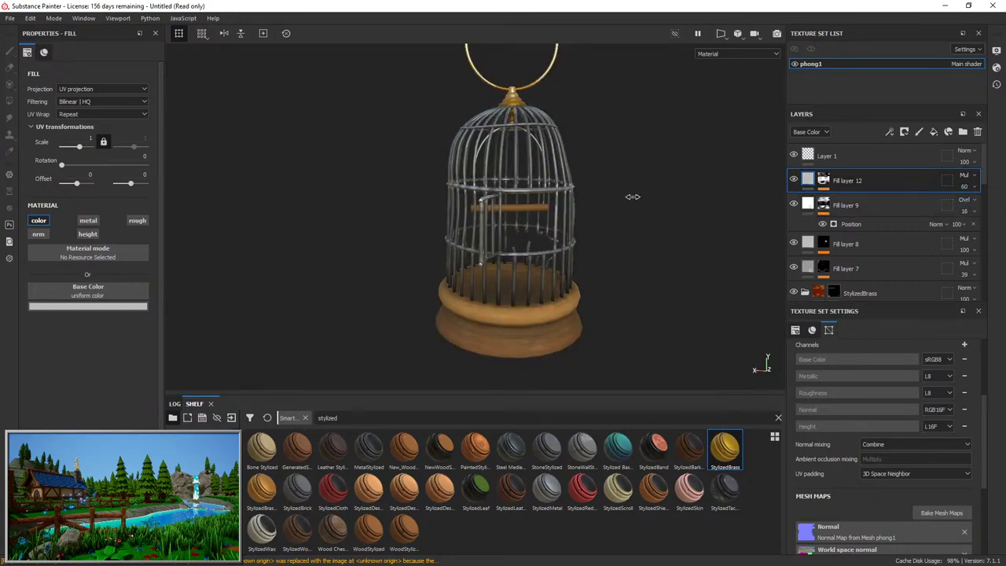
left_click(794, 180)
left_click(795, 180)
Examine the shading gradients on the whole birdcage from several angles in an enlarged 3D view, then restore the interface.
left_click_drag(574, 249, 616, 250, "alt")
middle_click_drag(617, 250, 617, 295, "alt")
right_click_drag(618, 294, 600, 216, "alt")
key("Tab")
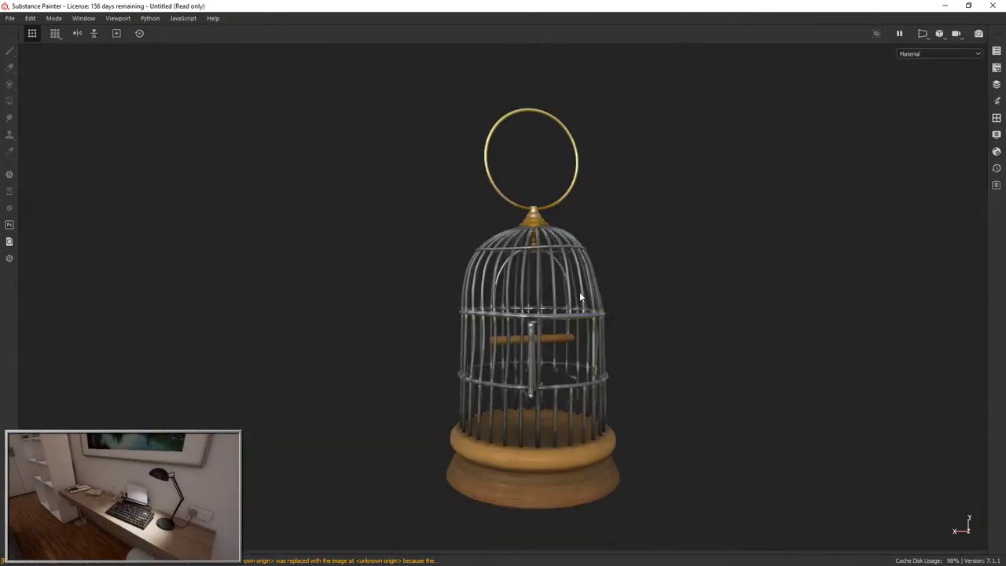
left_click_drag(580, 291, 535, 302, "alt")
right_click_drag(534, 303, 576, 341, "alt")
middle_click_drag(576, 341, 598, 204, "alt")
left_click_drag(519, 358, 649, 434, "alt")
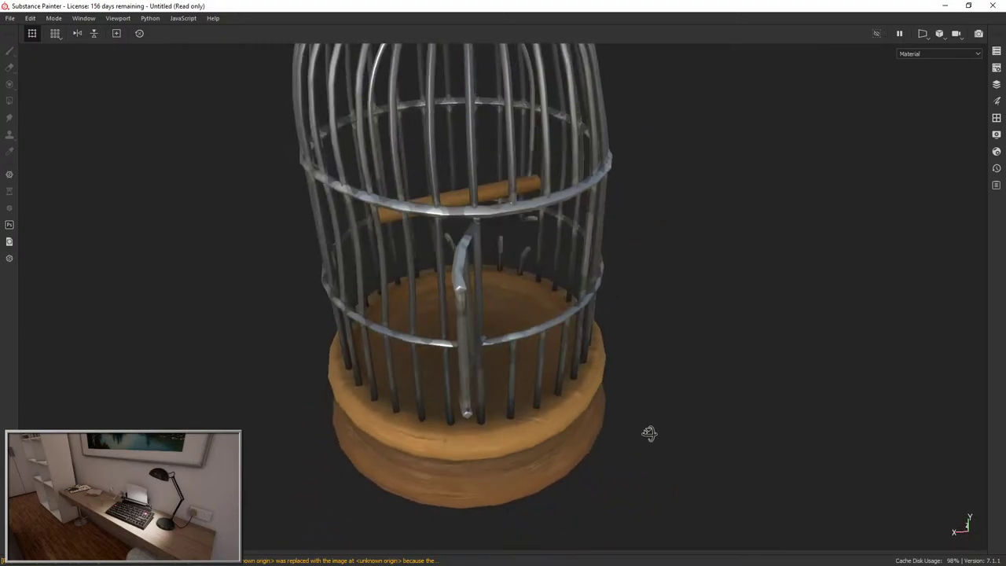
right_click_drag(650, 433, 626, 335, "alt")
left_click_drag(626, 335, 20, 295, "alt")
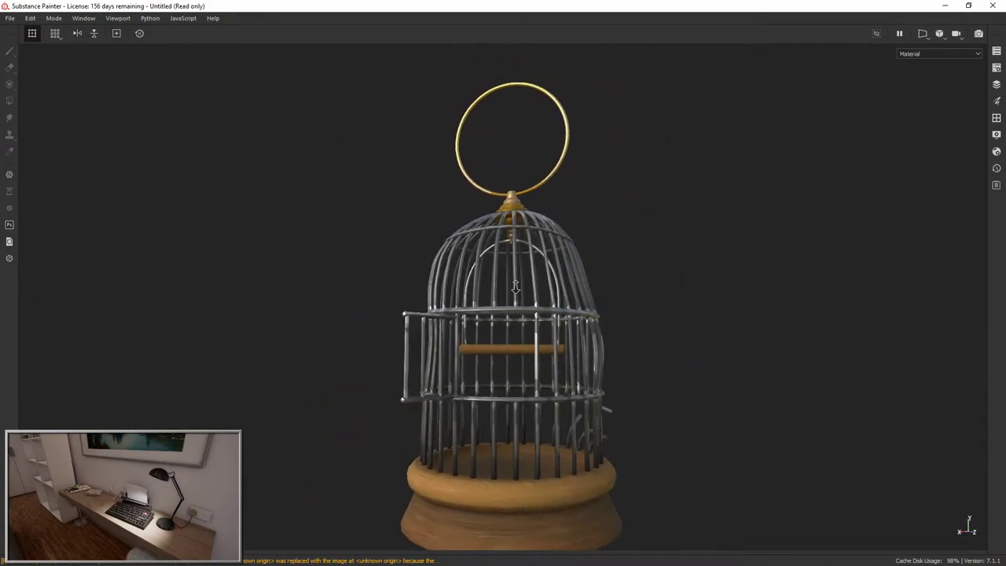
right_click_drag(409, 342, 393, 267, "alt")
left_click_drag(393, 267, 618, 286, "alt")
key("Tab")
right_click_drag(444, 297, 462, 319, "alt")
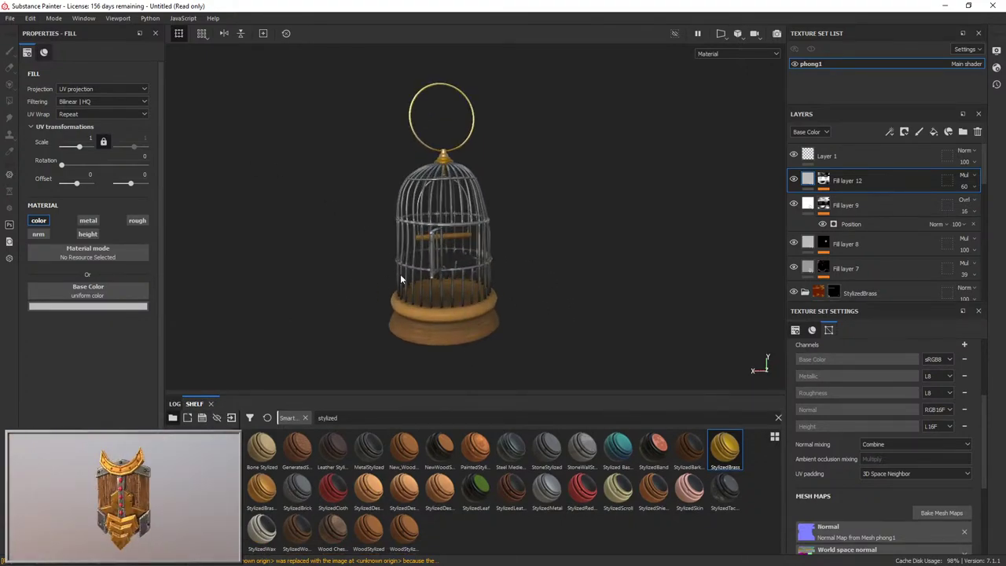
Start saving the project as a new file and browse to the BirdCage folder on the Desktop.
left_click(10, 18)
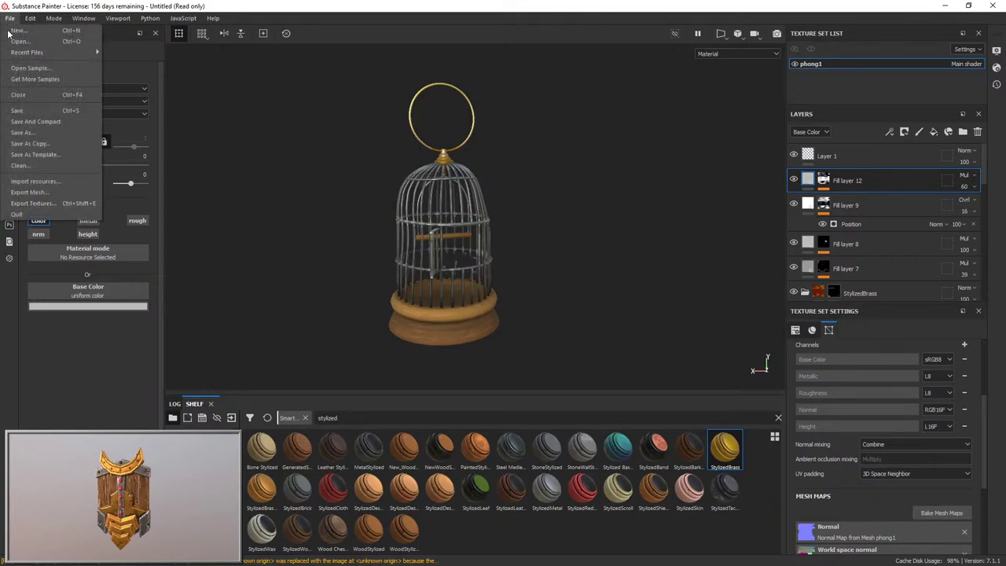
left_click(25, 132)
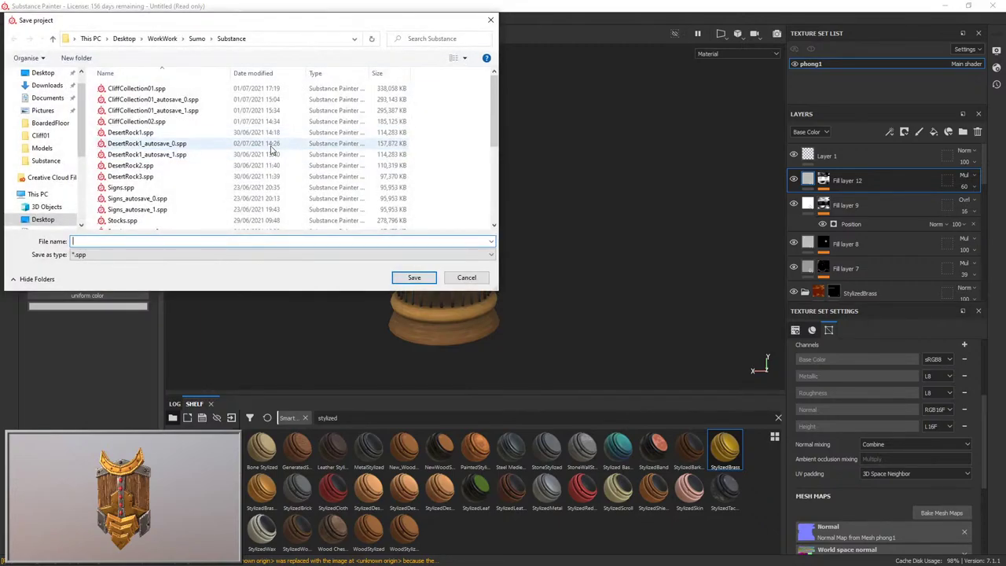
left_click(117, 41)
left_click_drag(175, 18, 390, 39)
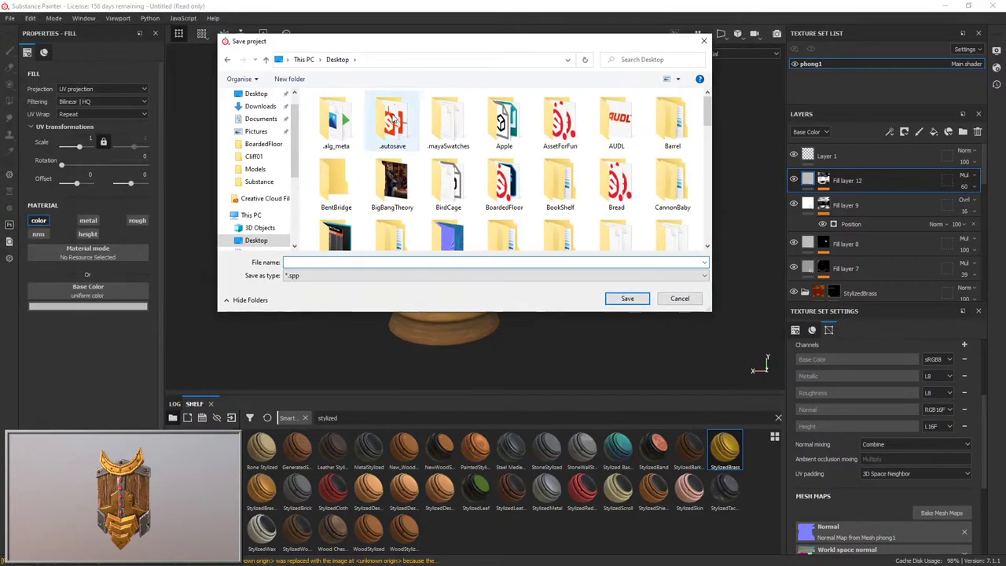
left_click(428, 127)
key("w")
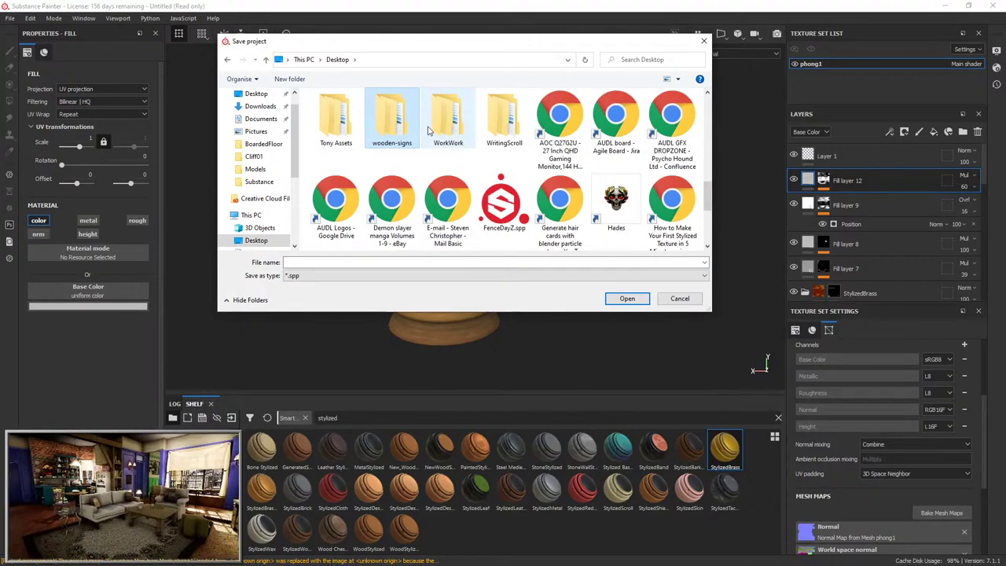
scroll(452, 132, "up", 10)
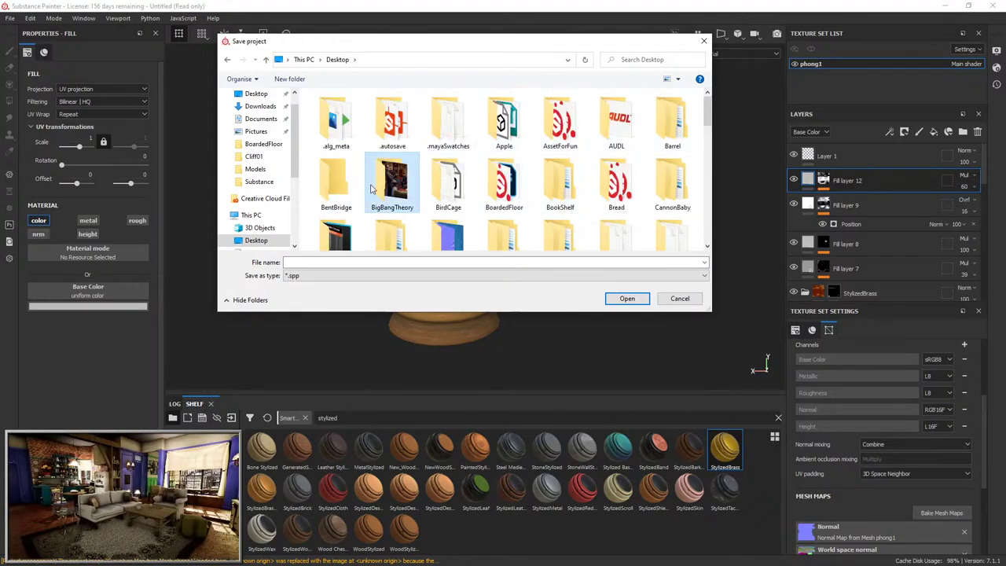
double_click(447, 184)
Create a folder named Substance inside the BirdCage folder and open it.
right_click(377, 198)
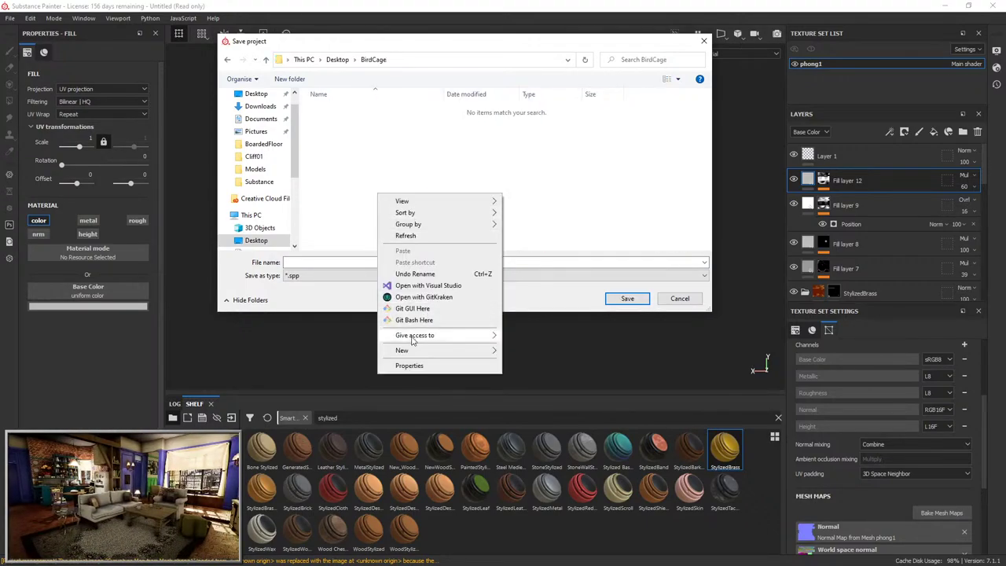
mouse_move(415, 350)
left_click(563, 351)
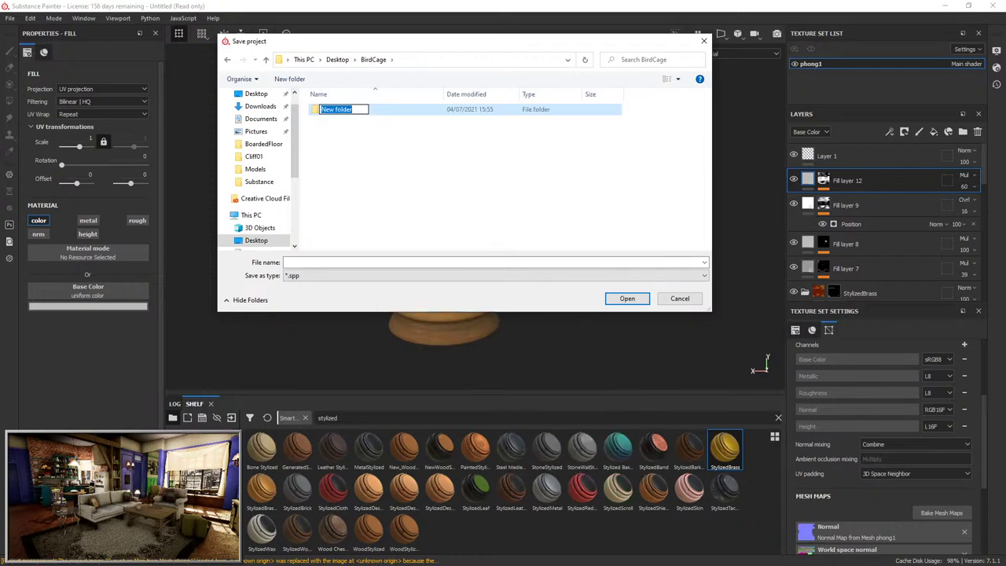
key("Return")
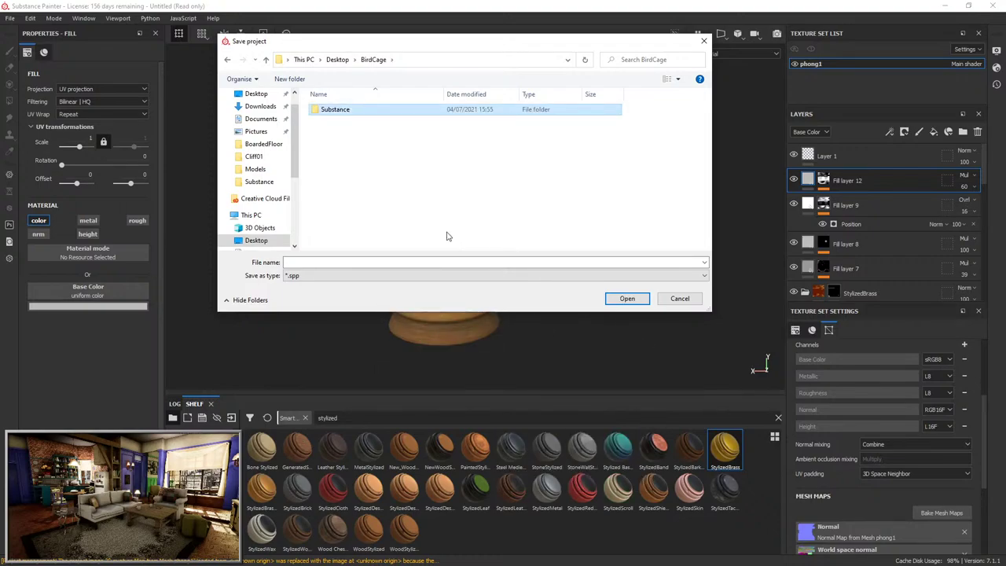
double_click(371, 119)
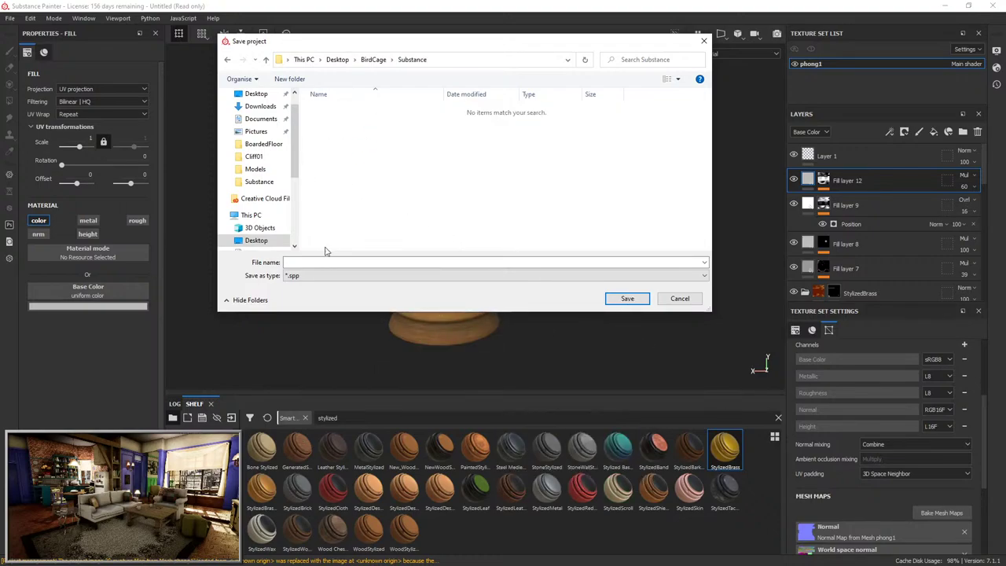
Save the project as BirdCage in the Substance folder.
left_click(336, 262)
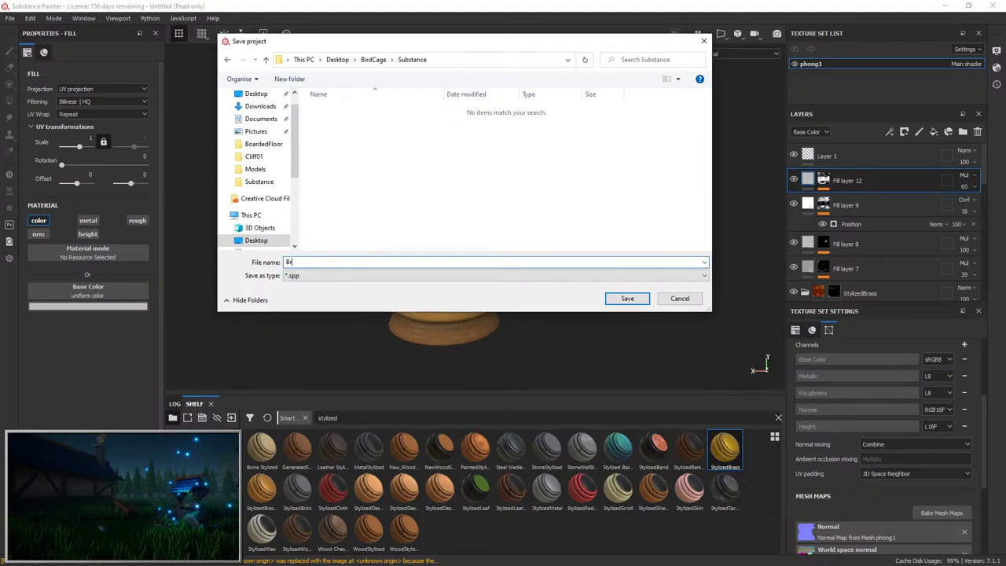
type("BirdCage")
key("Return")
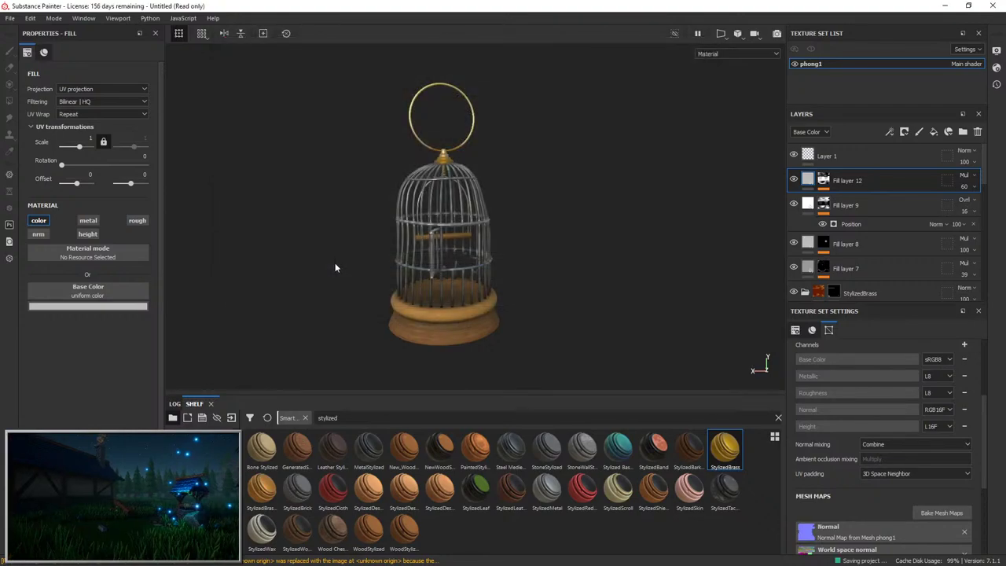
left_click(11, 19)
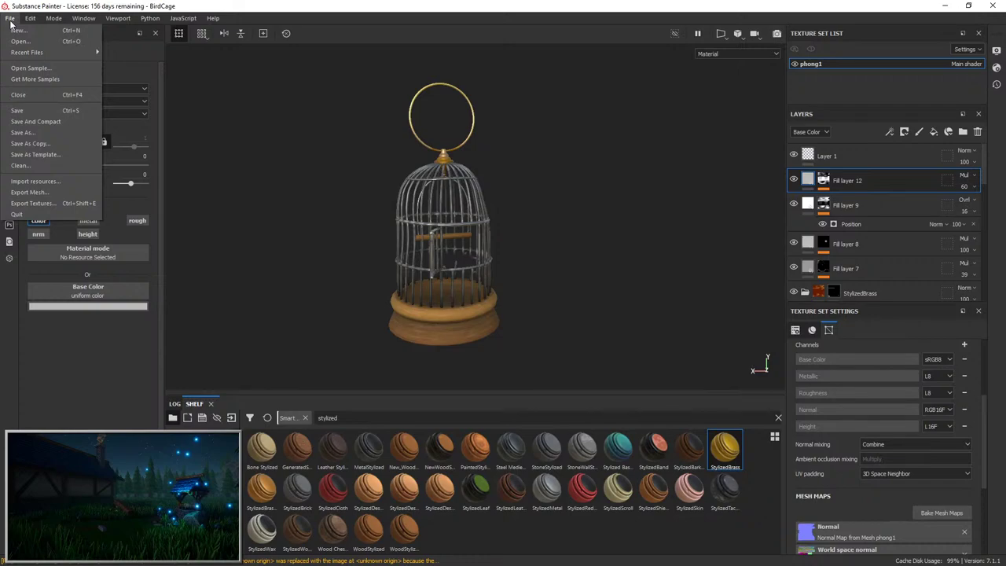
left_click(35, 204)
left_click(573, 170)
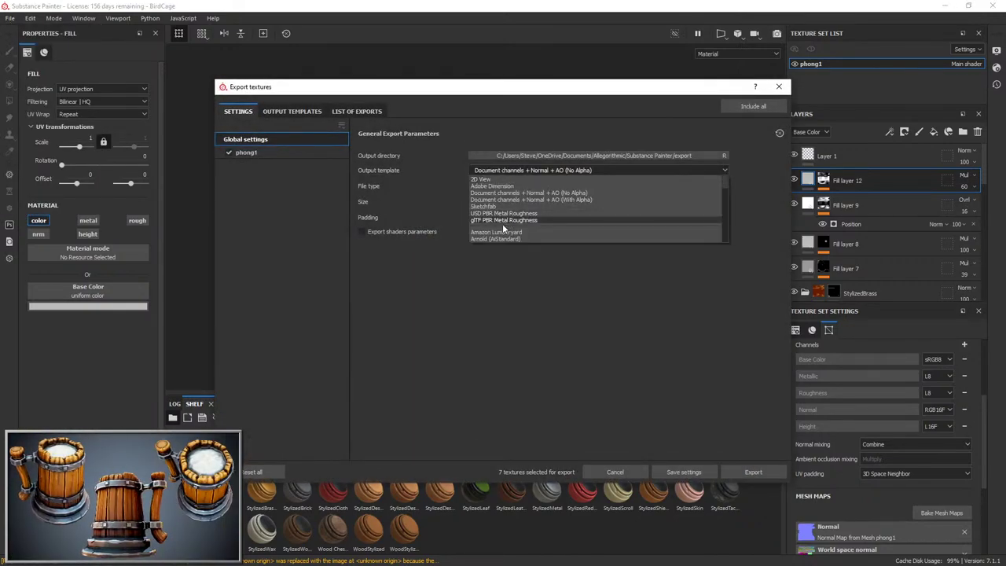
scroll(502, 224, "down", 5)
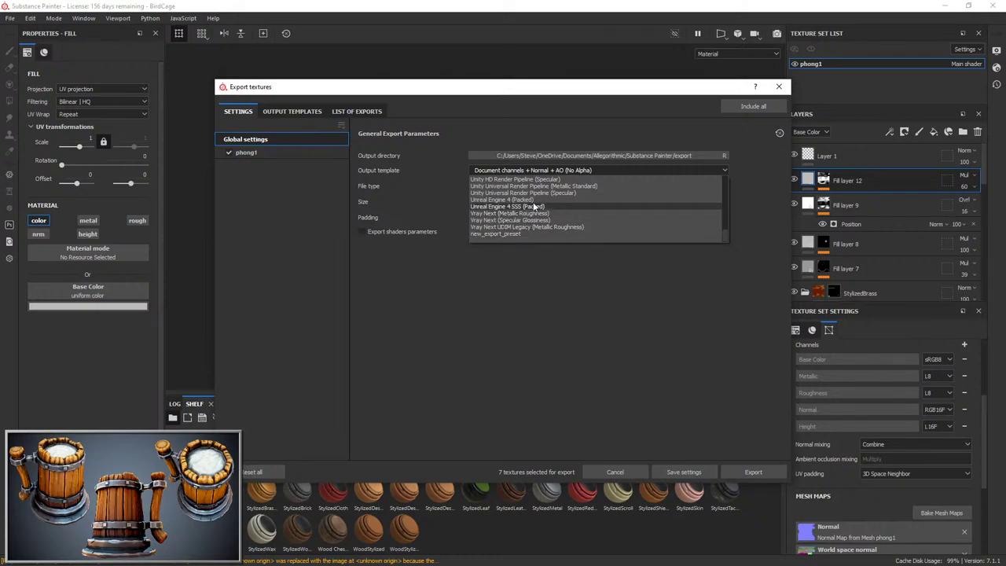
left_click(533, 200)
left_click(509, 187)
left_click(492, 240)
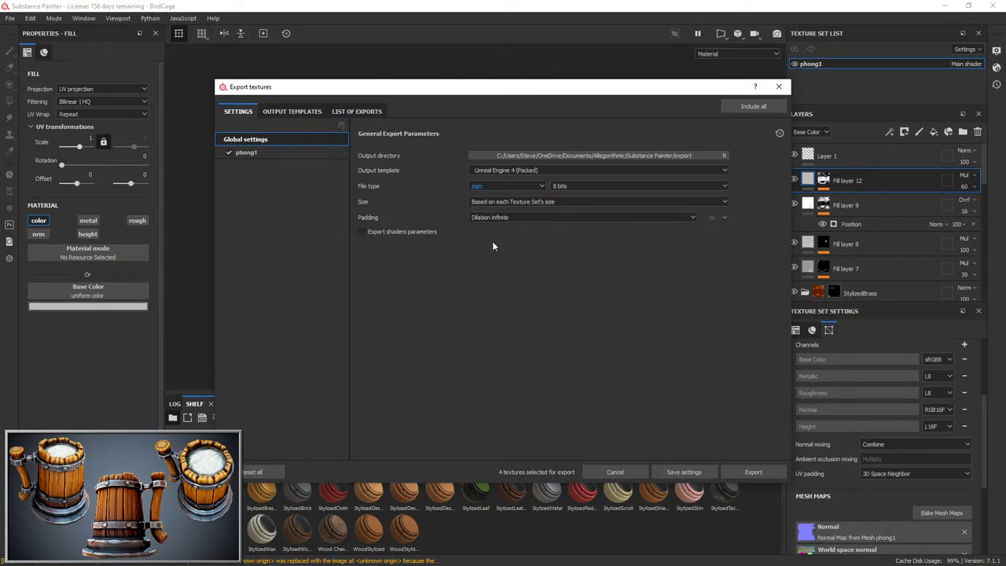
left_click(506, 187)
left_click(494, 247)
left_click(510, 202)
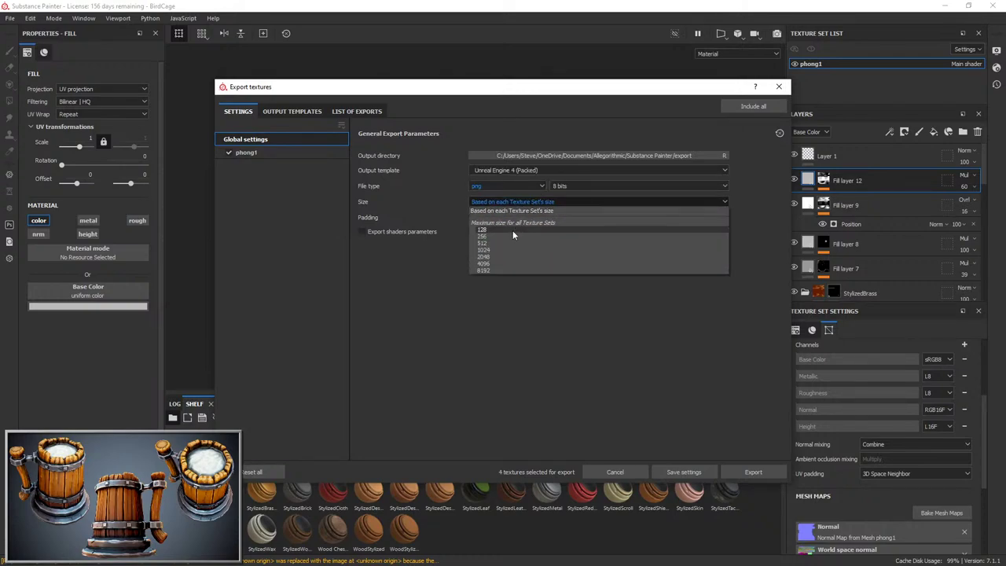
left_click(506, 250)
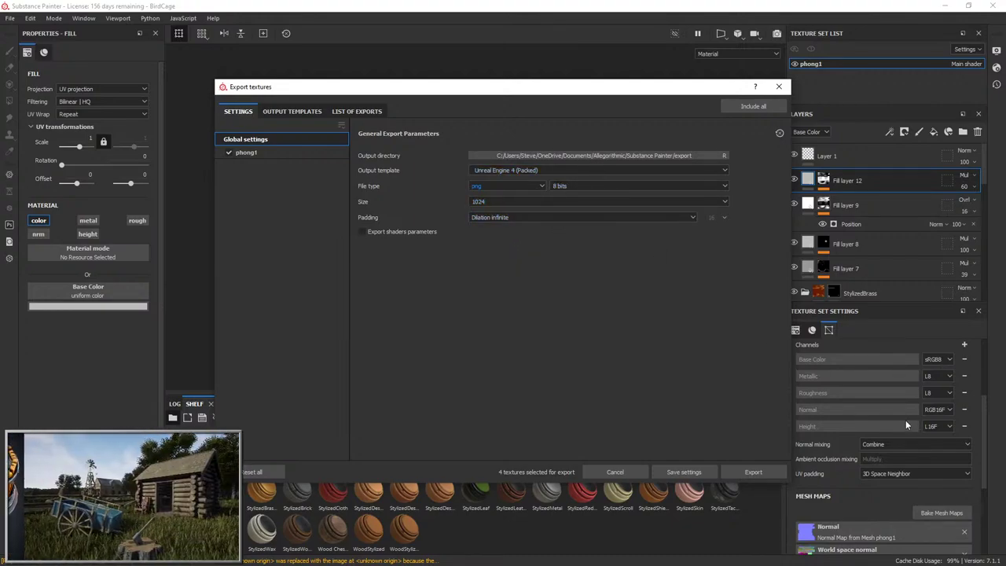
left_click(778, 87)
Set the phong1 texture set size to 1024 and inspect the bars, base and top of the cage up close.
scroll(941, 485, "down", 3)
scroll(941, 484, "up", 5)
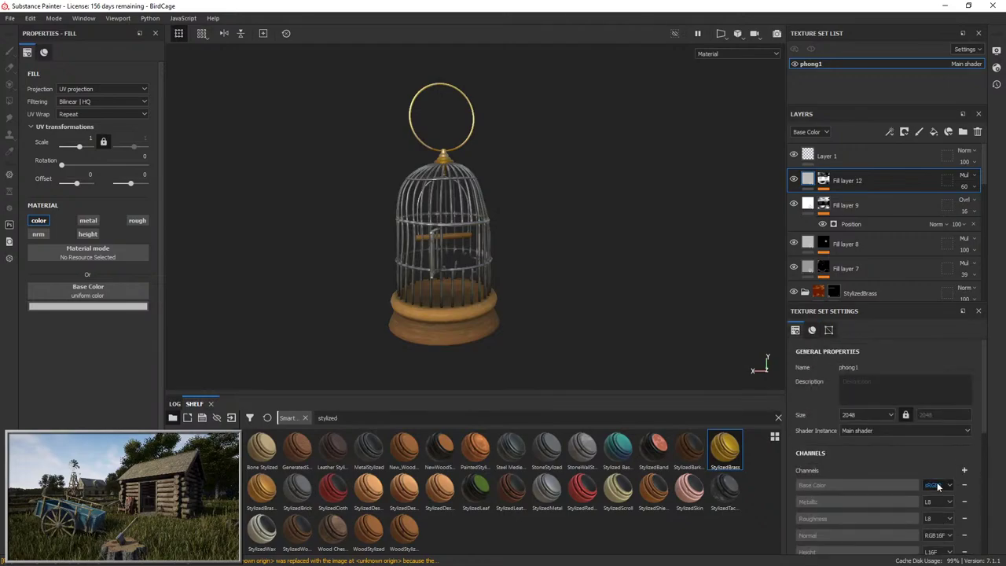
left_click(864, 415)
left_click(862, 446)
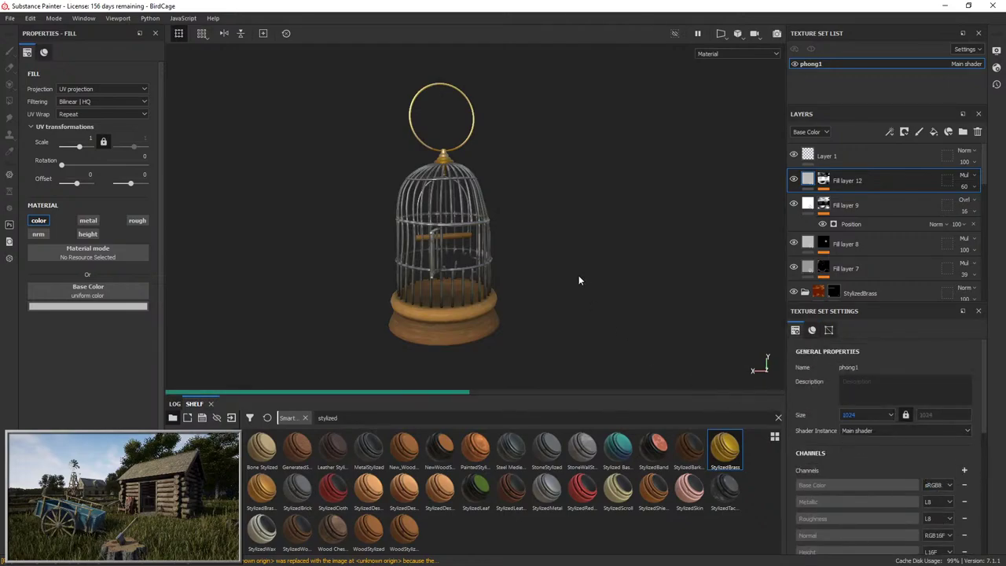
right_click_drag(565, 241, 556, 260, "alt")
left_click_drag(557, 260, 534, 261, "alt")
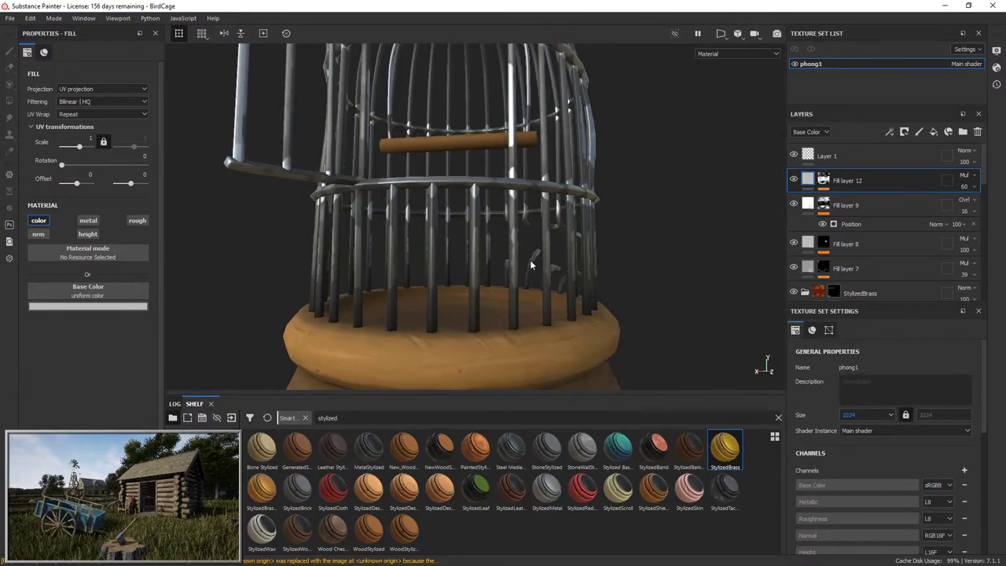
middle_click_drag(534, 260, 499, 237, "alt")
right_click_drag(498, 236, 560, 157, "alt")
left_click_drag(560, 157, 559, 197, "alt")
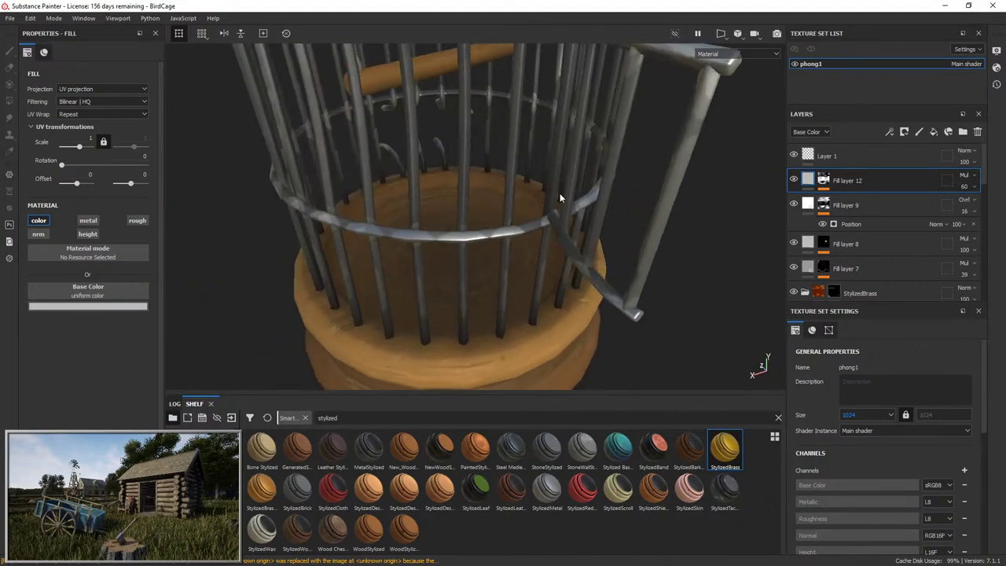
right_click_drag(559, 197, 563, 112, "alt")
Try texture set sizes of 256 and 512 on the birdcage, then return the size to 1024.
left_click(861, 414)
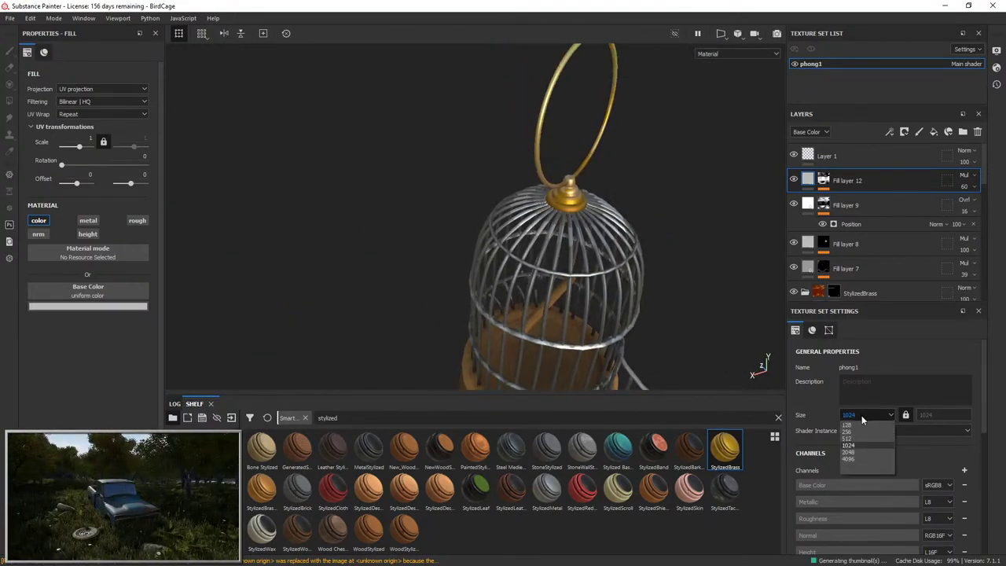
left_click(860, 429)
left_click_drag(572, 295, 551, 206, "alt")
middle_click_drag(550, 206, 445, 134, "alt")
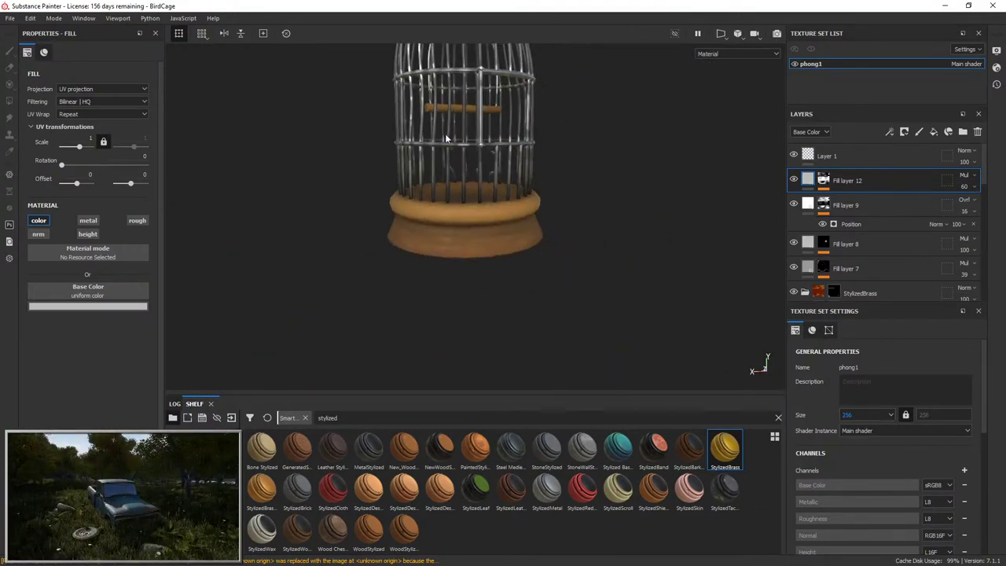
right_click_drag(445, 134, 524, 291, "alt")
left_click_drag(524, 291, 532, 236, "alt")
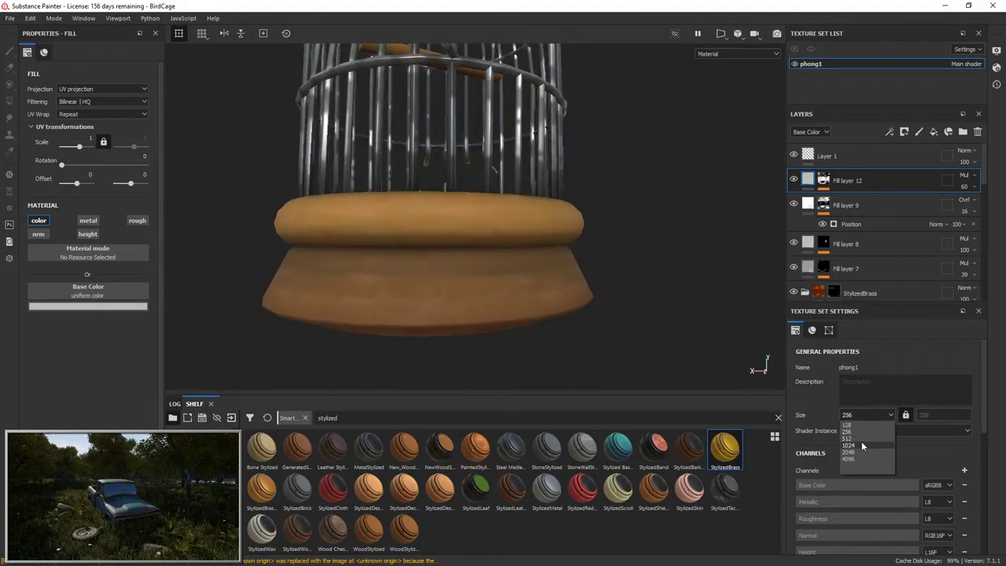
left_click(865, 439)
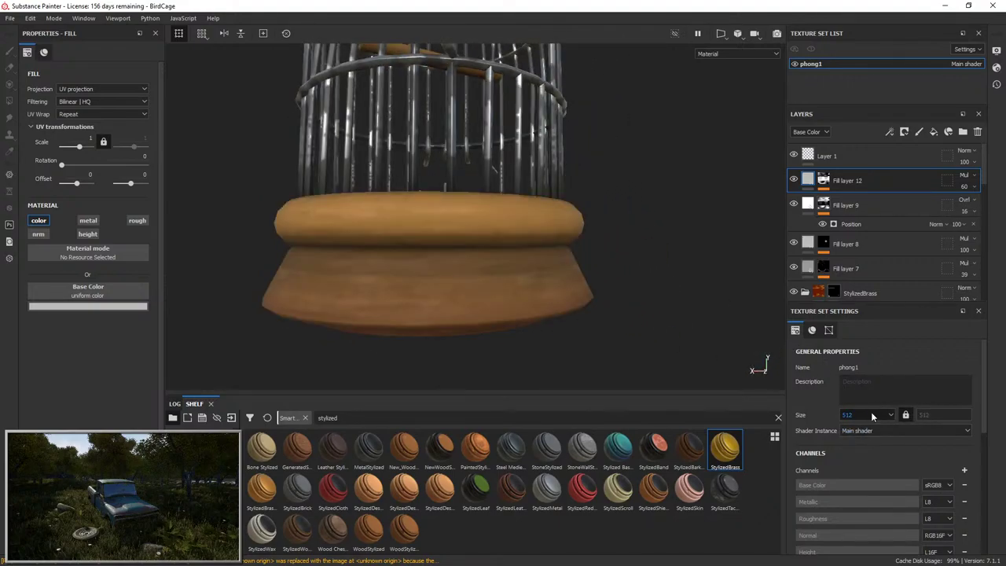
left_click(868, 415)
left_click(860, 448)
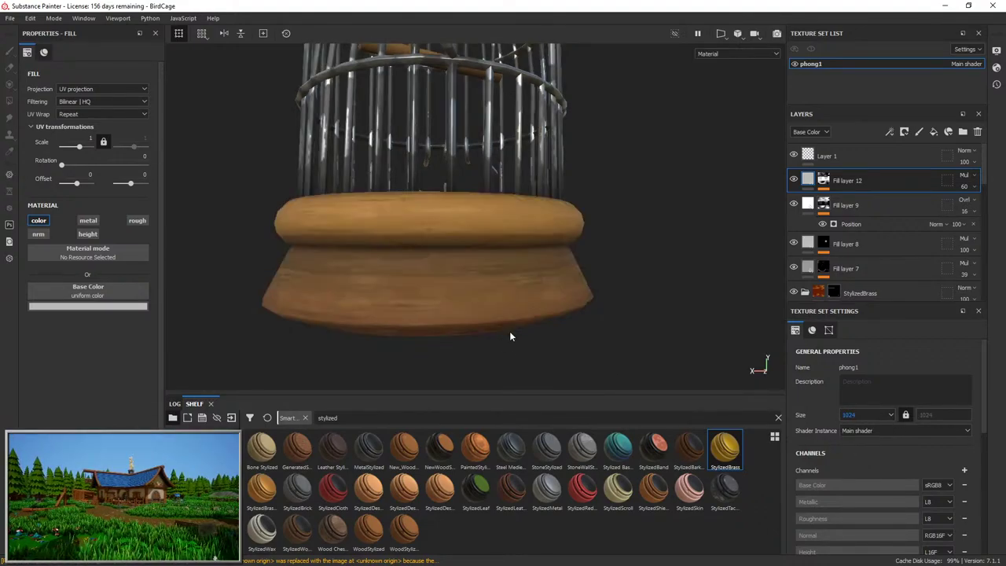
left_click_drag(492, 272, 597, 275, "alt")
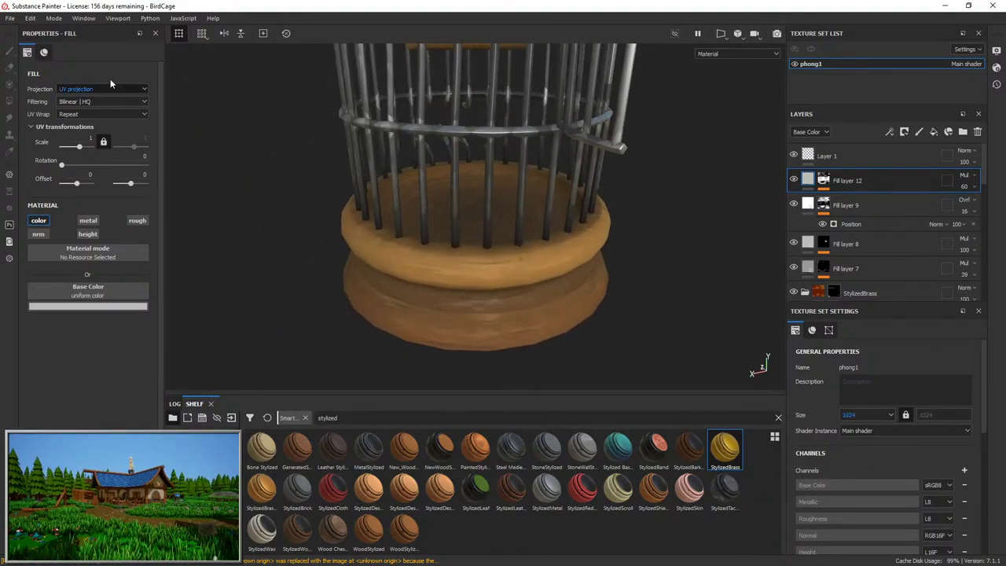
Start a texture export using the Unreal Engine 4 (Packed) output template.
left_click(11, 20)
left_click(8, 37)
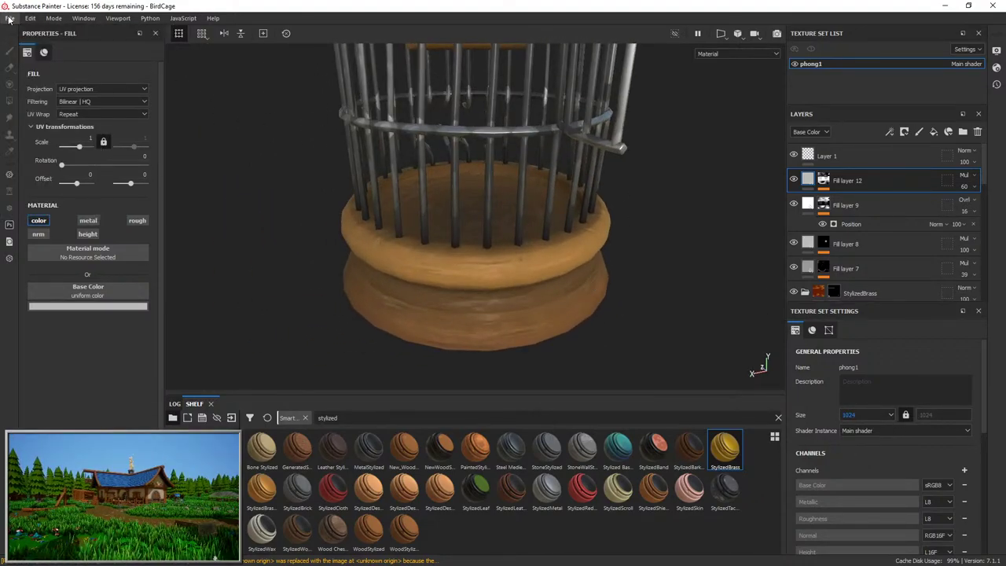
left_click(9, 18)
left_click(45, 203)
left_click(560, 170)
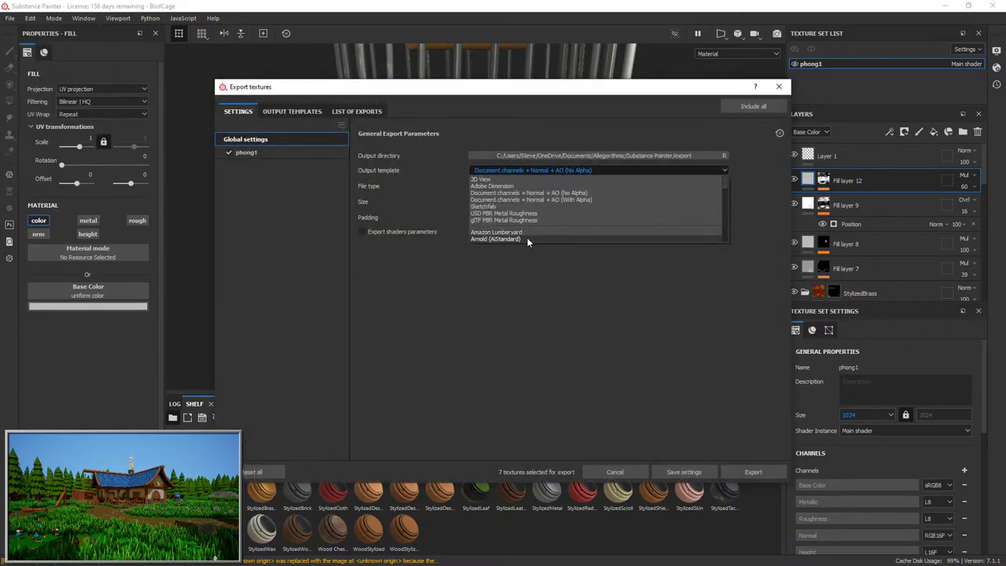
scroll(507, 216, "down", 5)
left_click(530, 199)
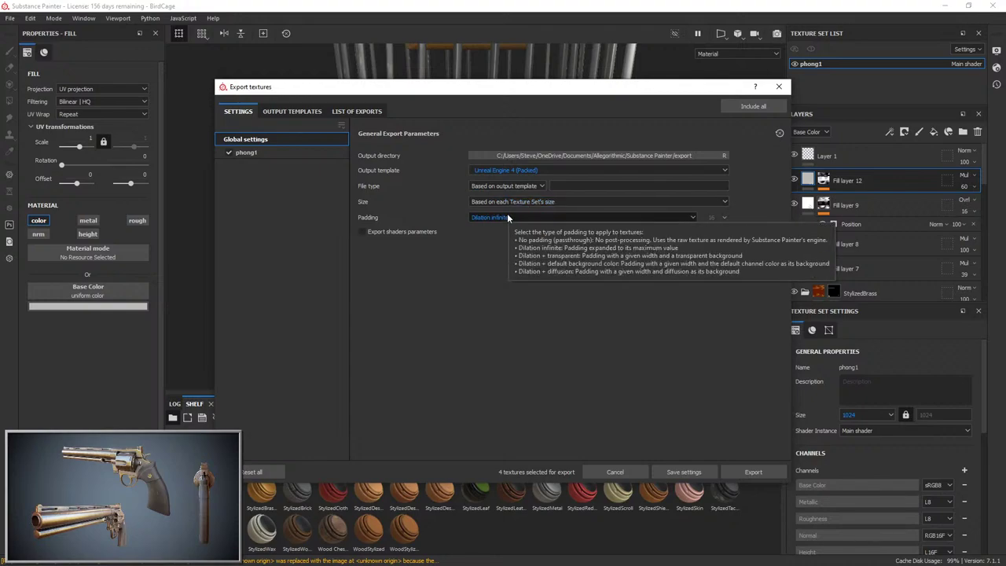
Set the texture export file type to png and the size to 512.
left_click(515, 184)
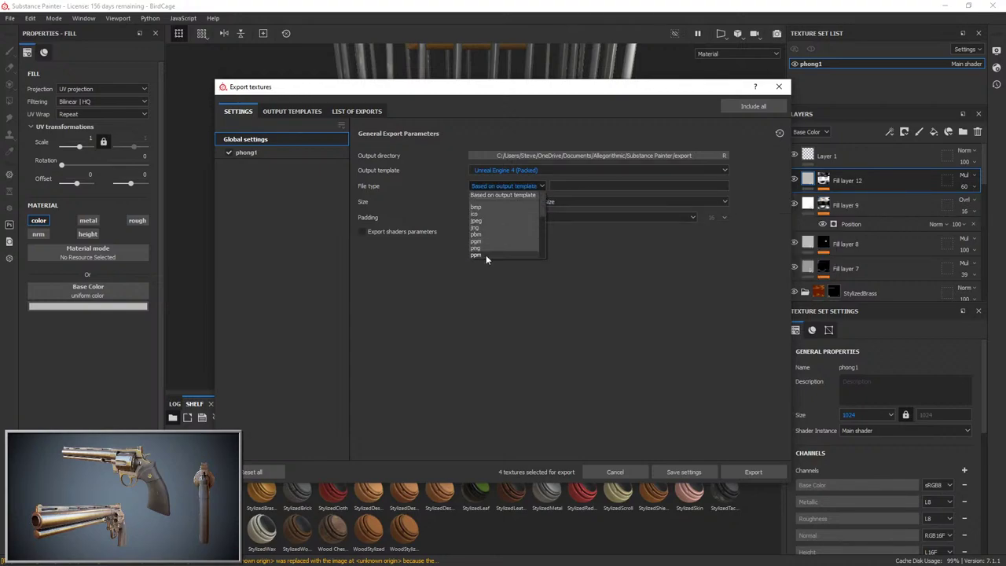
left_click(488, 248)
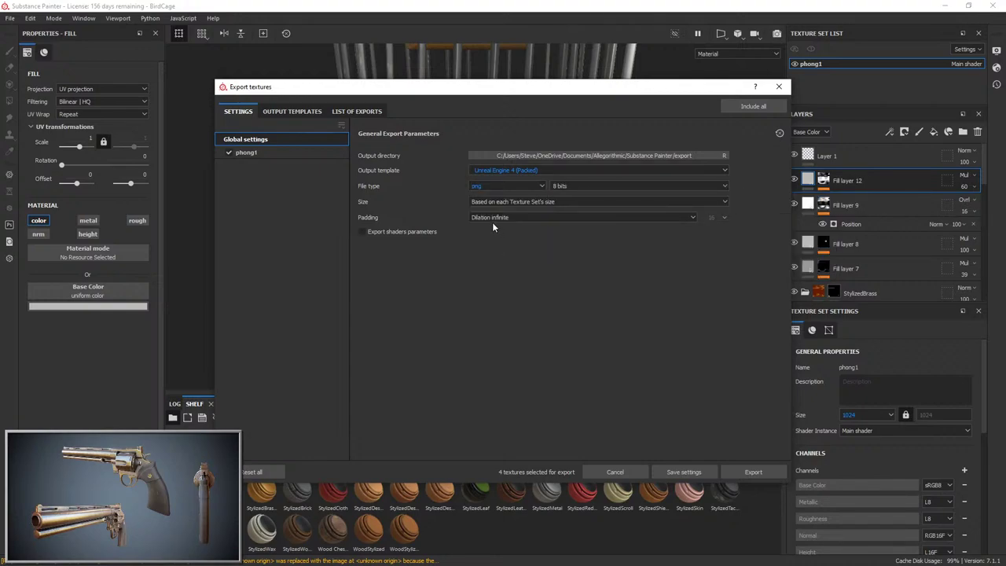
left_click(544, 202)
left_click(517, 254)
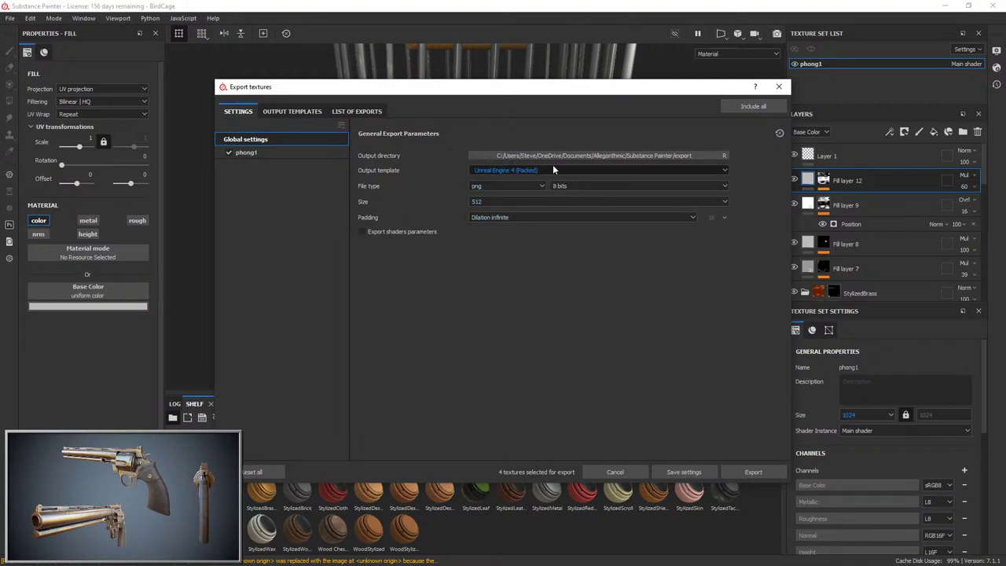
Create a Texture folder inside the desktop BirdCage folder and choose it as the export output directory.
left_click(553, 156)
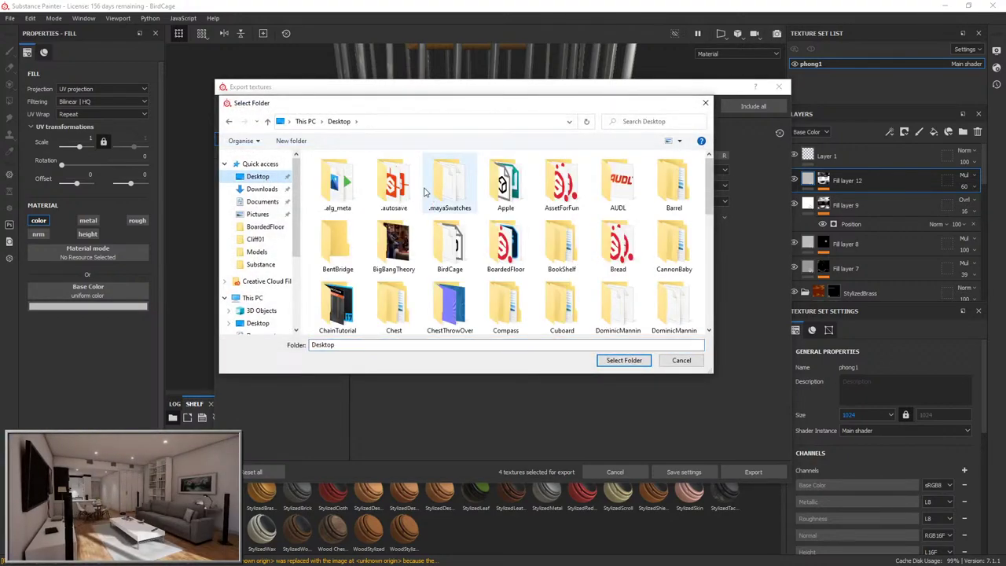
left_click(668, 185)
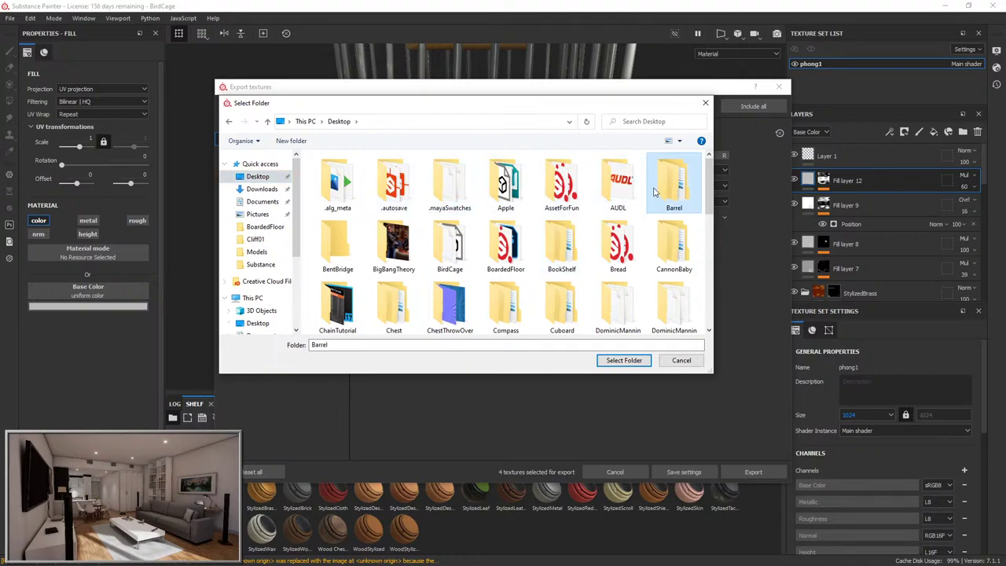
left_click(340, 250)
left_click(393, 250)
double_click(433, 251)
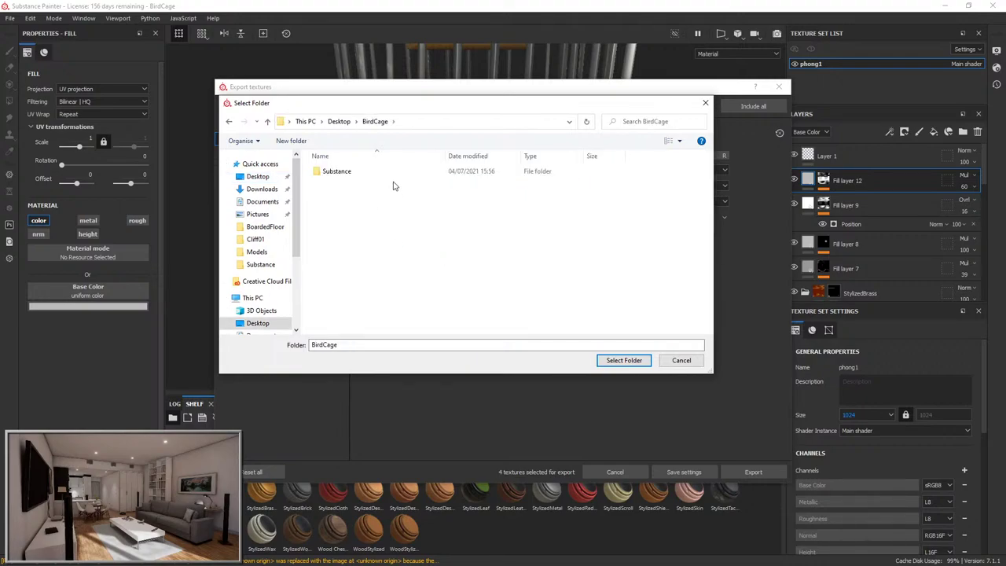
right_click(395, 206)
mouse_move(481, 364)
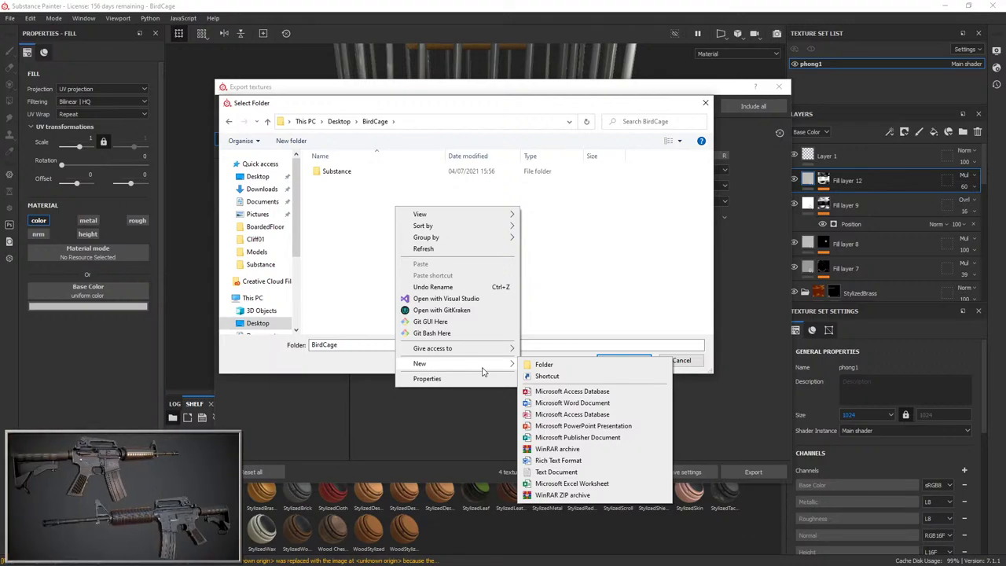
left_click(541, 364)
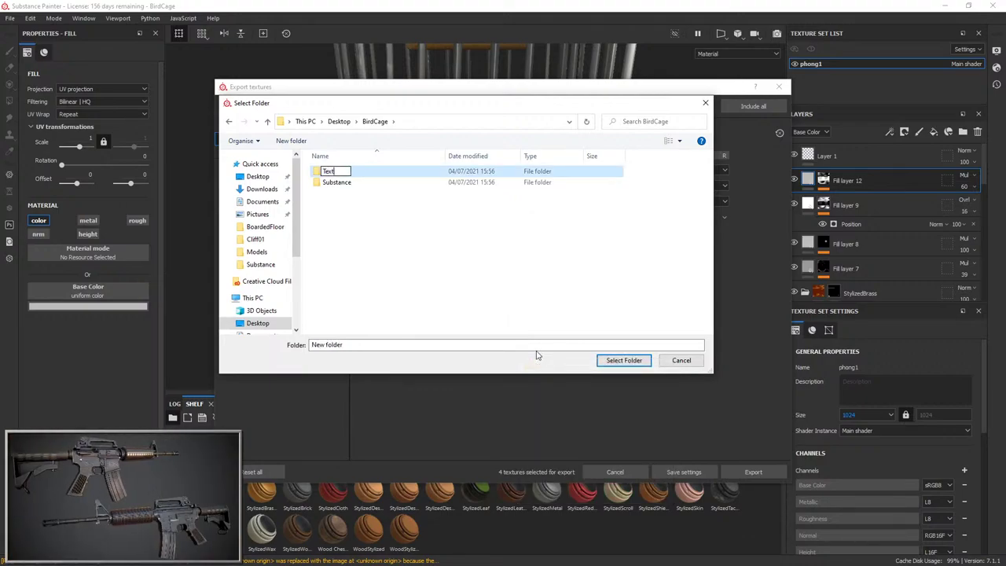
key("Return")
key("Return")
left_click(622, 360)
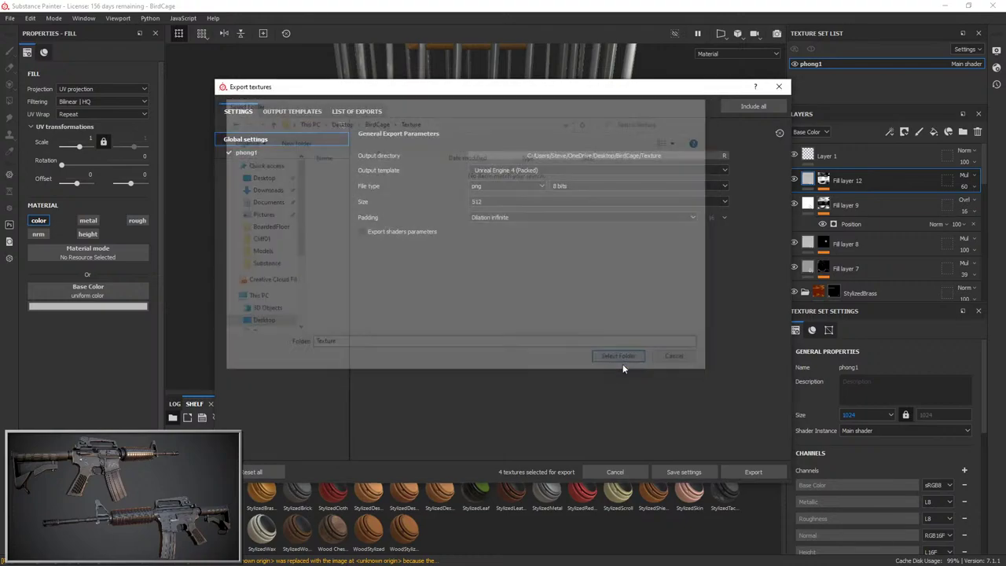
Export the textures at 512, then change the export size to 1024 and export them again.
left_click(753, 471)
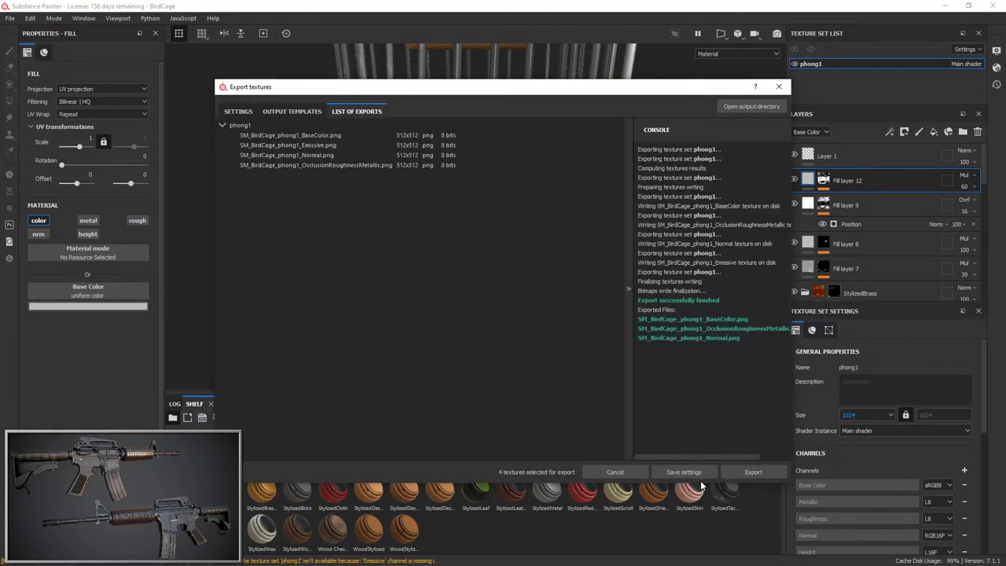
left_click(239, 110)
left_click(479, 201)
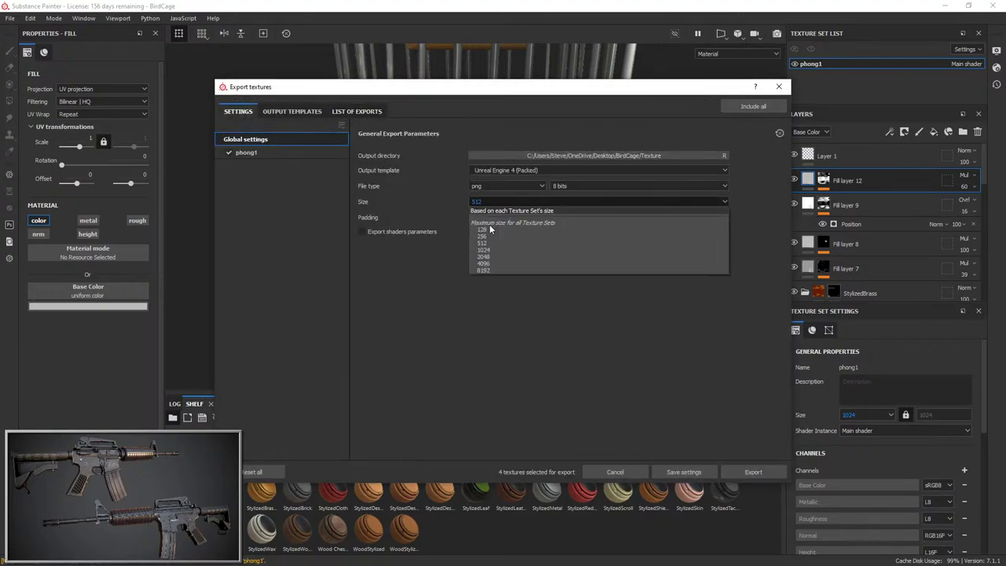
left_click(492, 248)
left_click(756, 472)
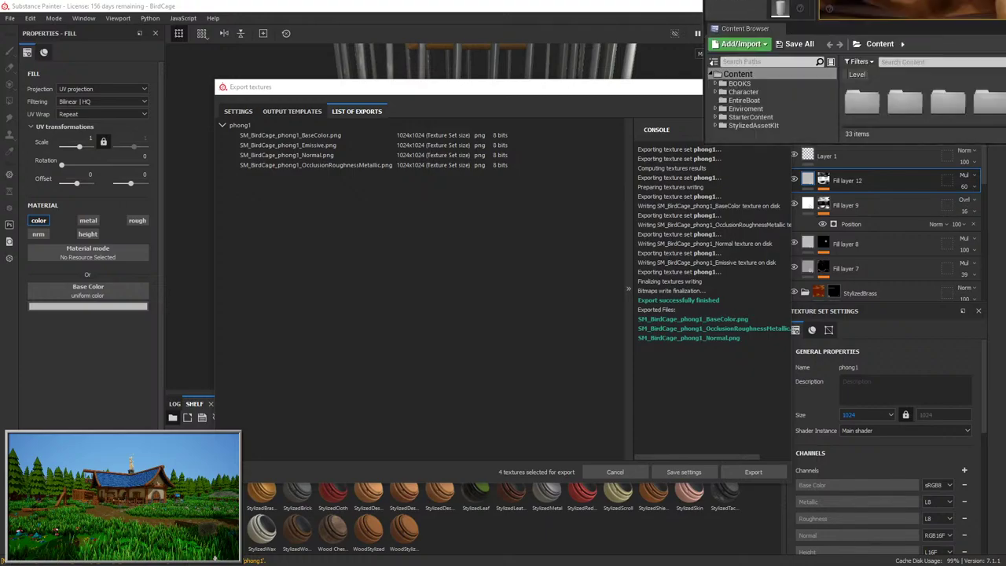
Switch to Unreal Engine and browse the Props folder inside the project's Enviroment content folder.
scroll(497, 445, "down", 1)
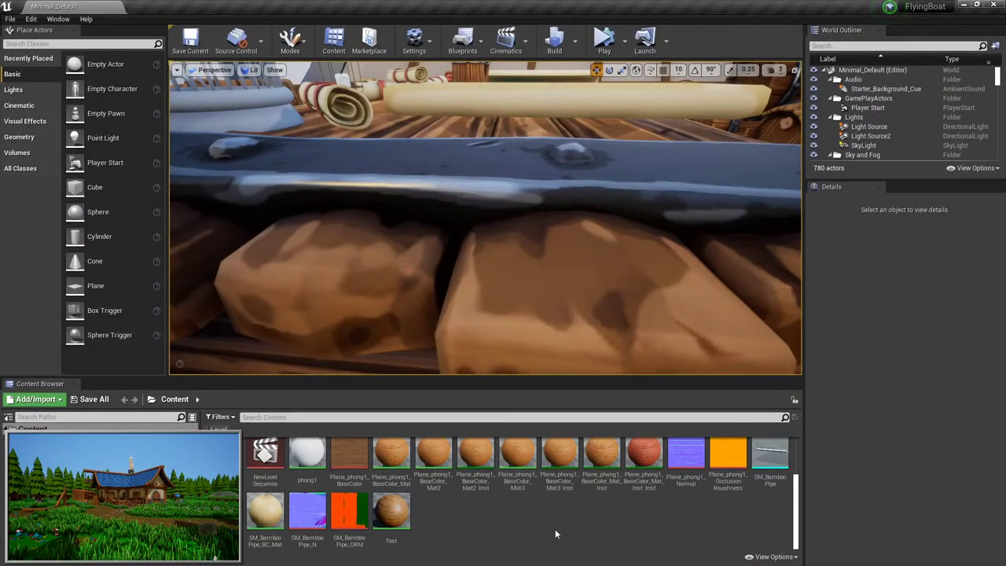
scroll(367, 479, "up", 1)
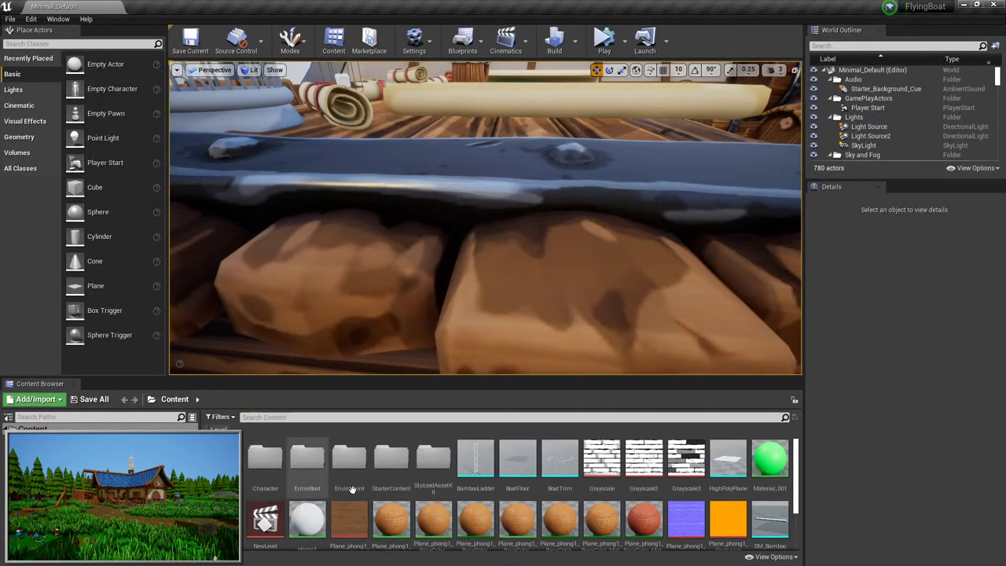
double_click(349, 460)
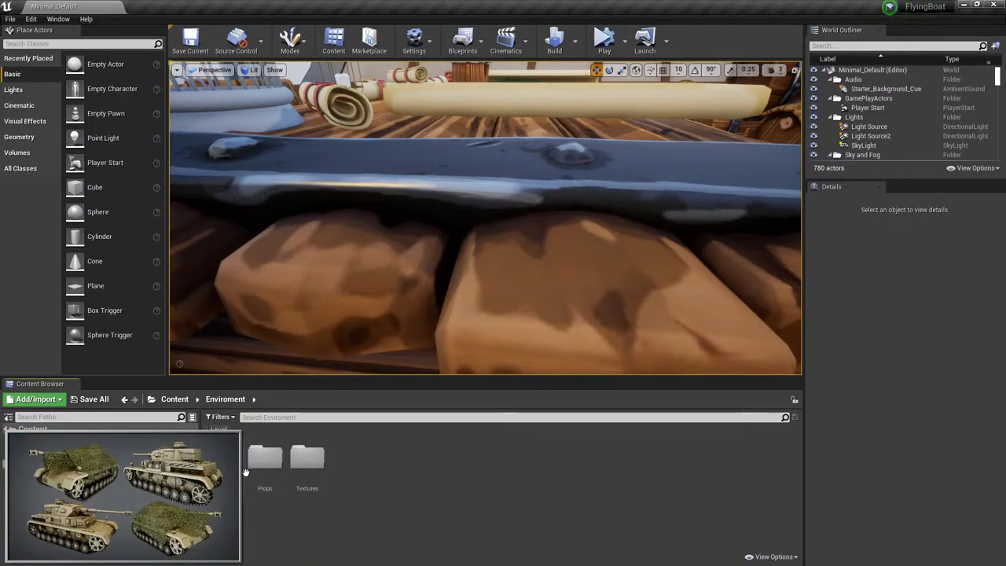
double_click(265, 457)
scroll(485, 495, "down", 1)
scroll(486, 494, "up", 1)
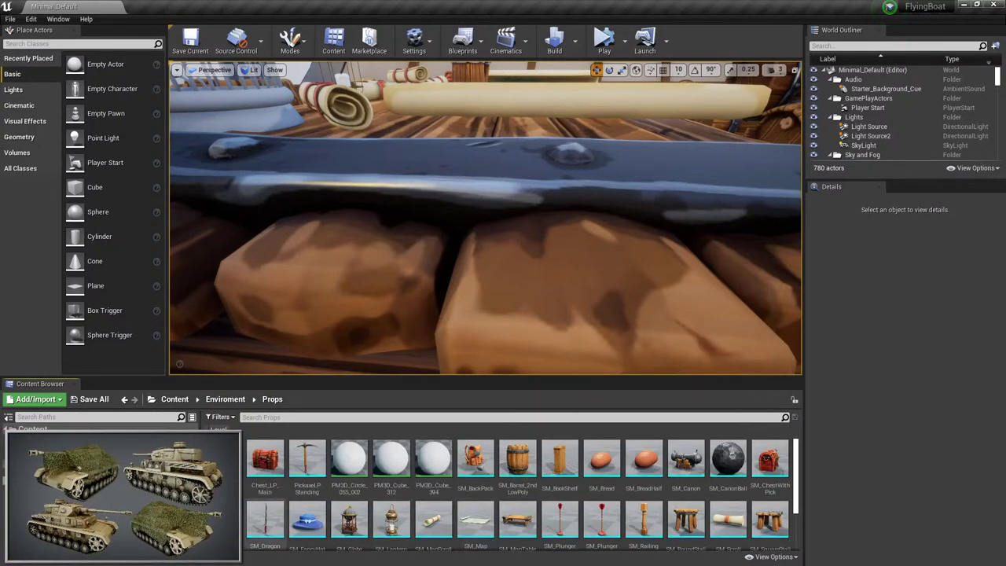
mouse_move(597, 485)
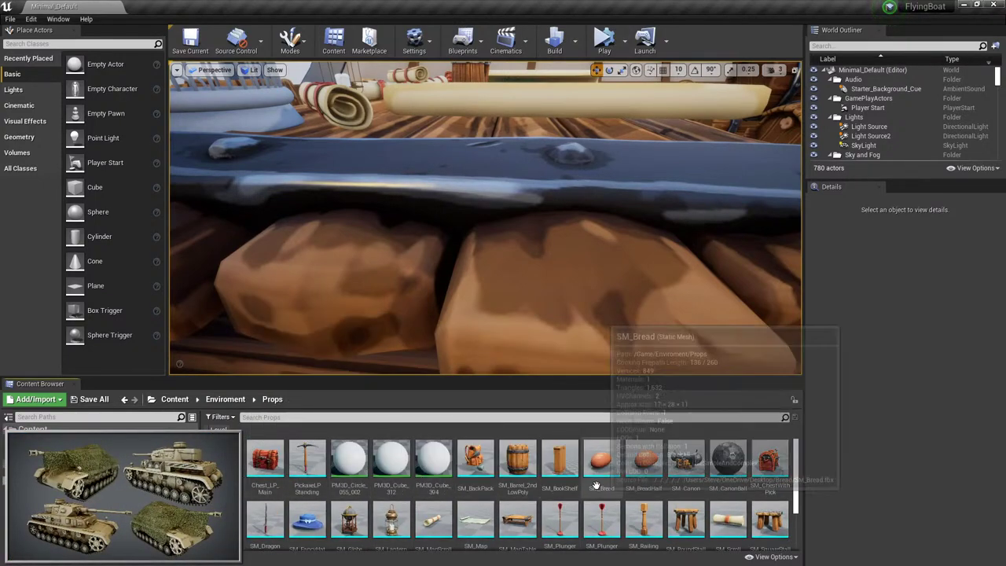
scroll(596, 485, "down", 2)
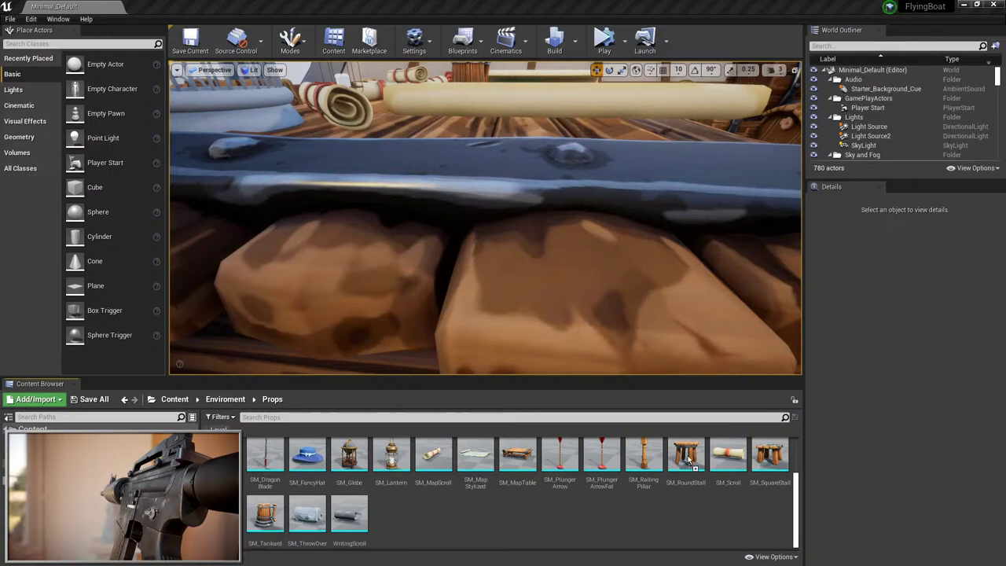
Import the SM_BirdCage FBX mesh into the Props folder.
left_click_drag(689, 460, 639, 505)
left_click(558, 481)
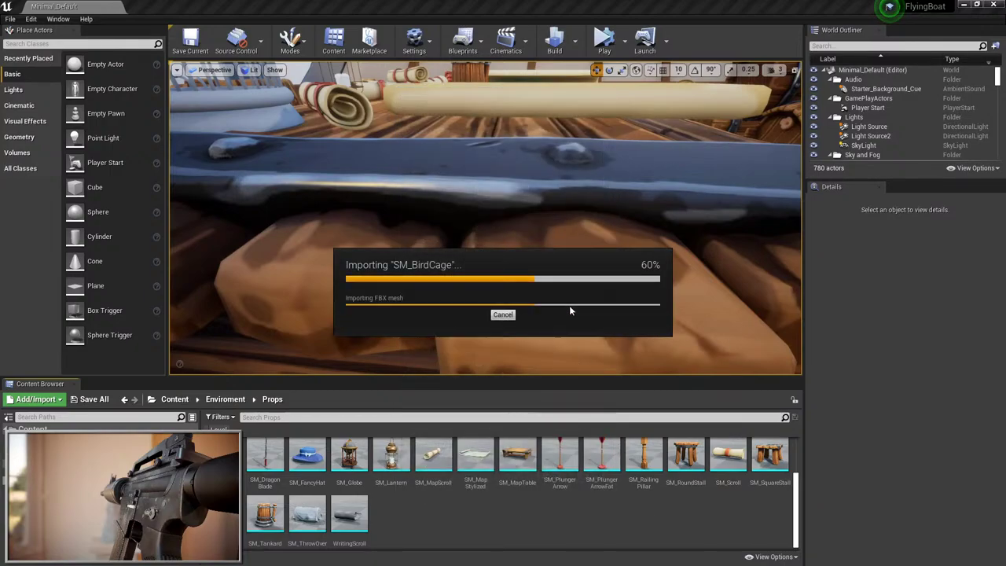
mouse_move(546, 314)
right_mouse_down()
mouse_move(546, 196)
mouse_move(545, 315)
right_mouse_up()
Place SM_BirdCage in the level near the map, raise it to check its pivot, and delete the placed copy.
left_click_drag(601, 464, 482, 244)
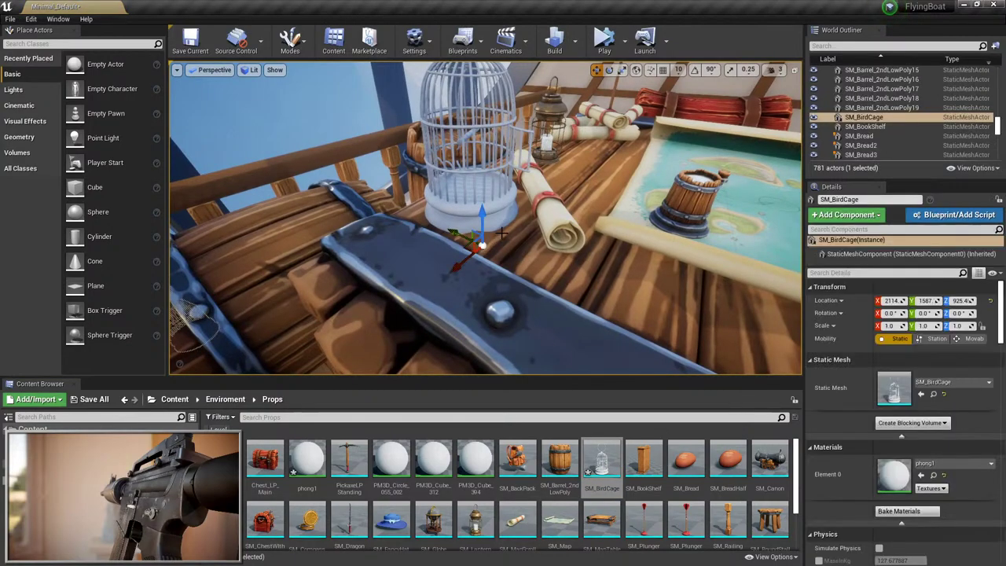
middle_click_drag(483, 224, 478, 107)
right_click_drag(487, 192, 370, 146)
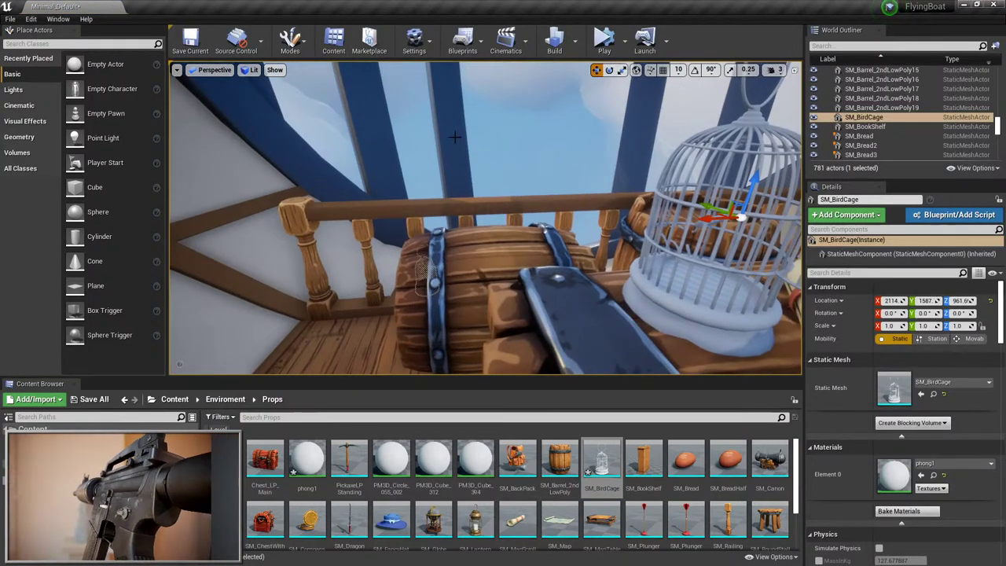
key("Delete")
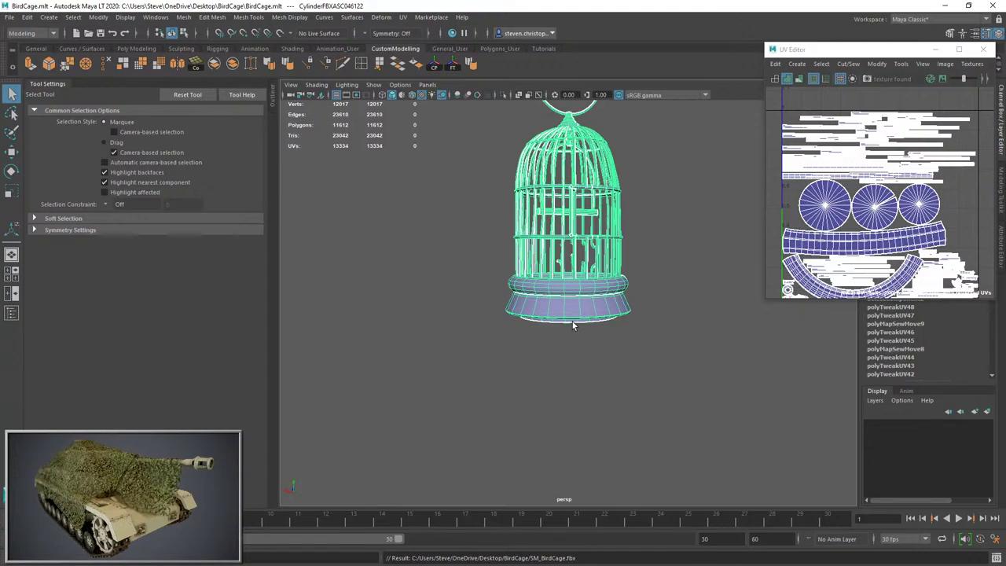
Switch to Maya and center the pivot of the birdcage mesh.
key("w")
left_click_drag(573, 322, 622, 310, "alt")
scroll(585, 325, "down", 4)
scroll(585, 325, "up", 5)
scroll(622, 310, "down", 5)
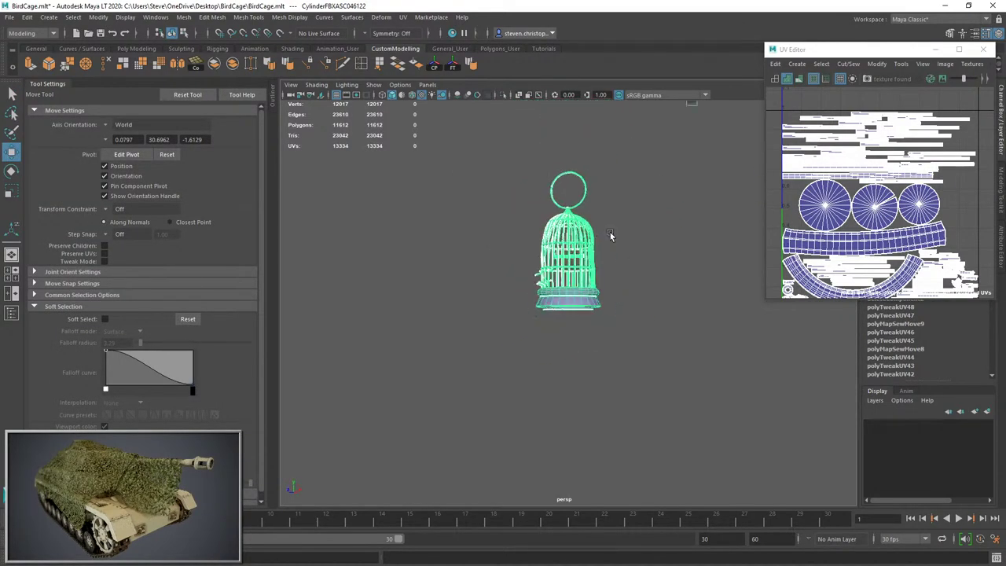
left_click_drag(611, 236, 665, 228, "alt")
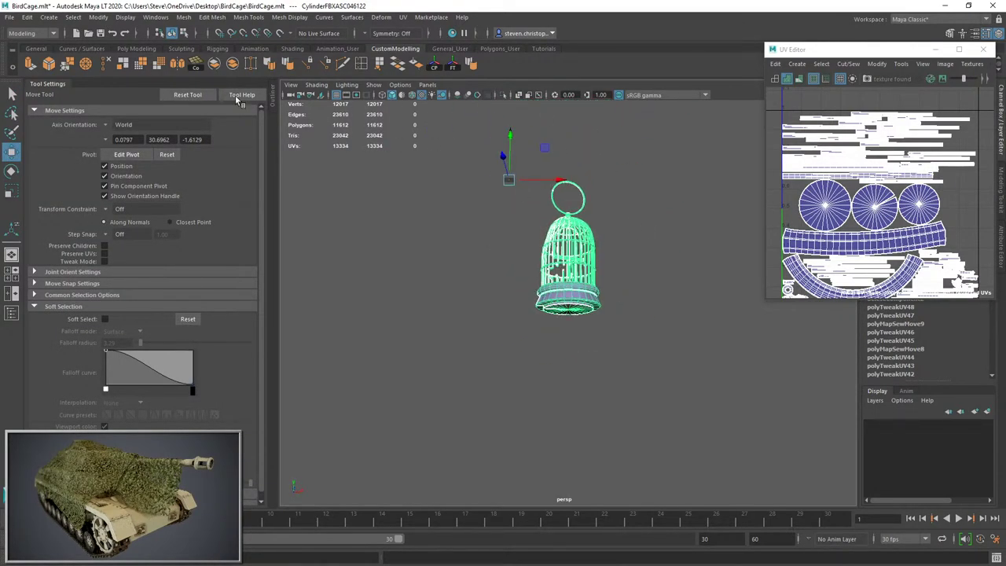
key("space")
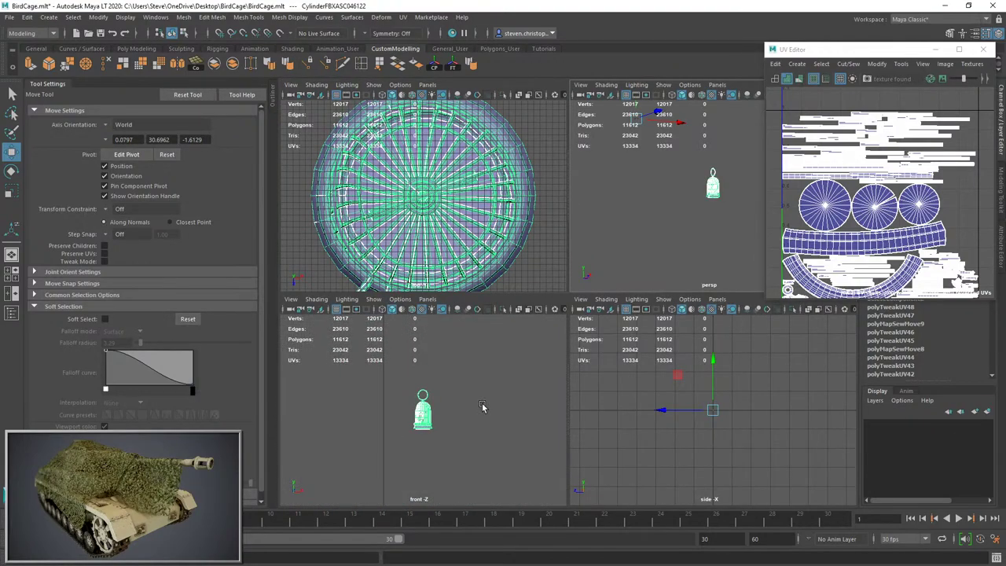
left_click_drag(415, 387, 408, 356)
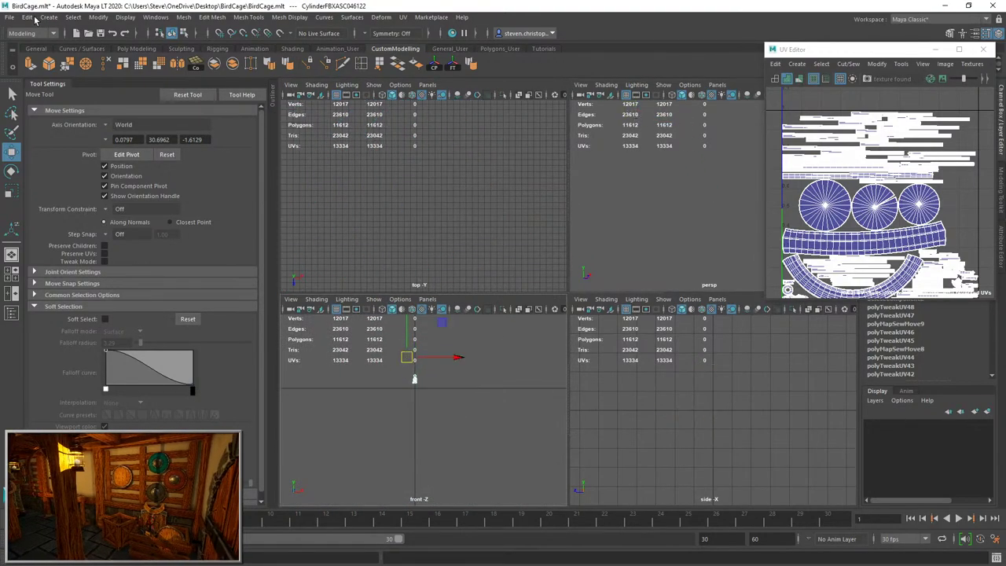
left_click(94, 16)
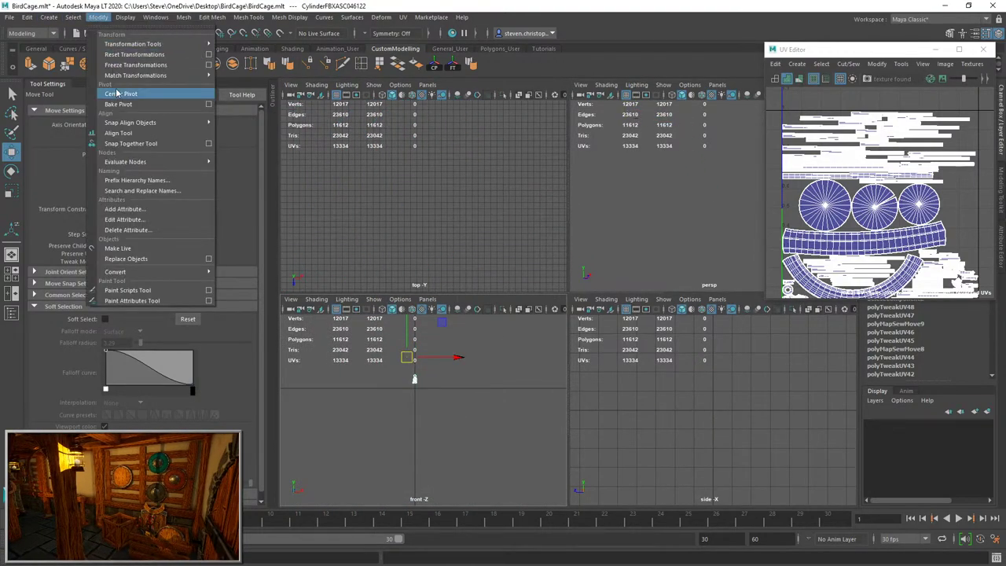
left_click(117, 93)
Lower the birdcage in the front view so its base sits on the ground line.
middle_click_drag(435, 458, 447, 367, "alt")
scroll(448, 366, "down", 1)
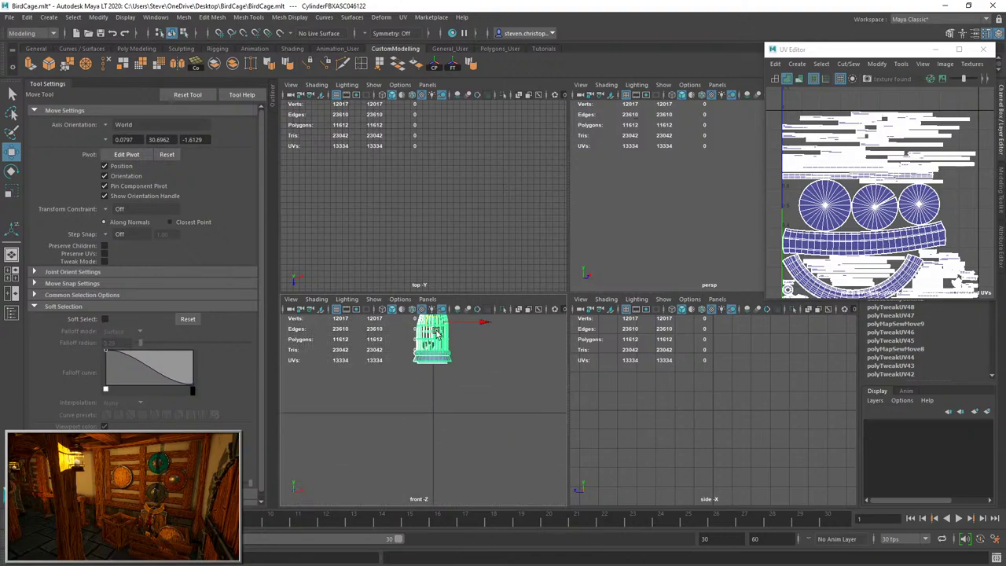
left_click_drag(436, 331, 437, 380)
Try to shift the birdcage's pivot horizontally to the world's center line in the side view.
key("d")
scroll(469, 449, "up", 4)
key("space")
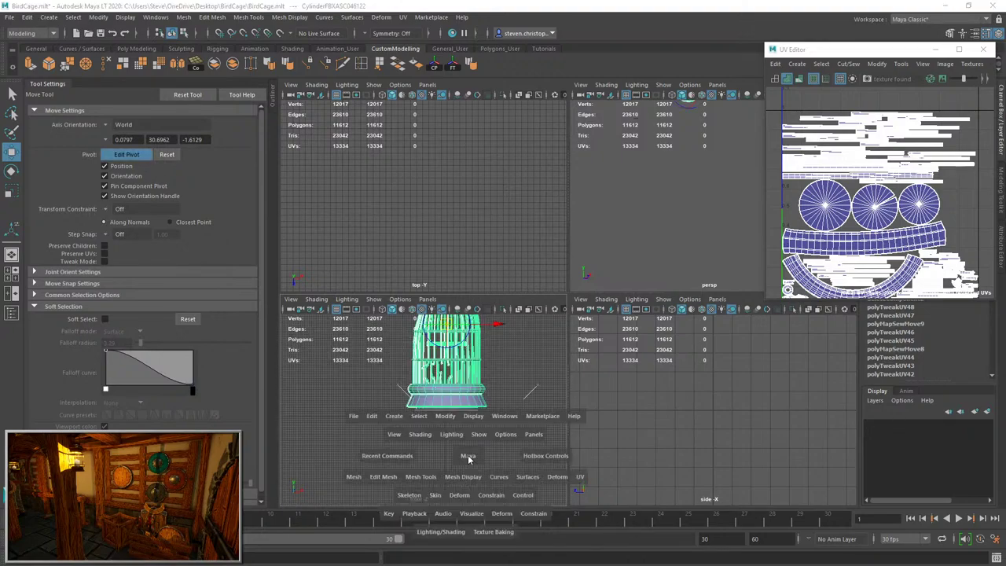
key("space")
scroll(725, 416, "up", 5)
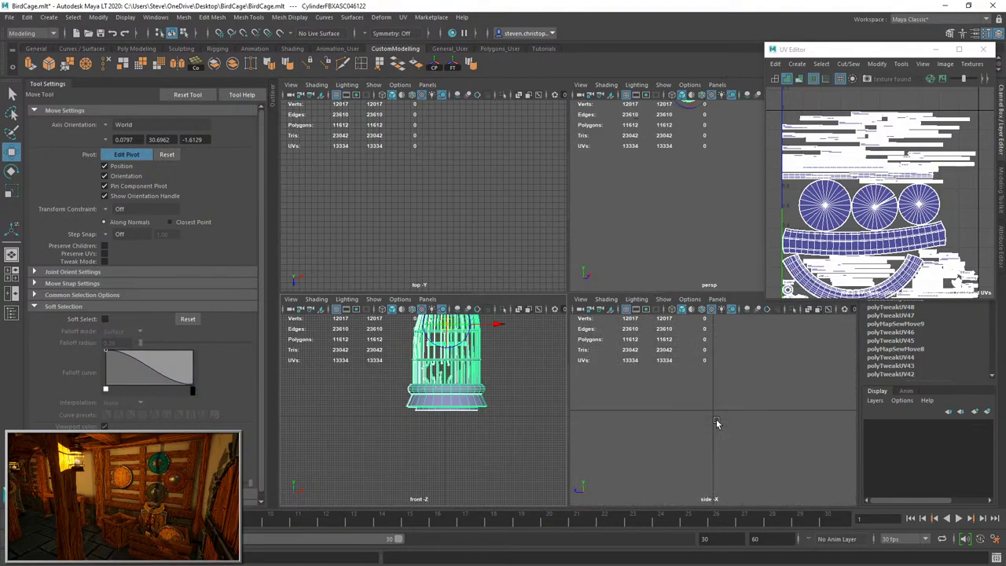
left_click_drag(635, 407, 669, 406)
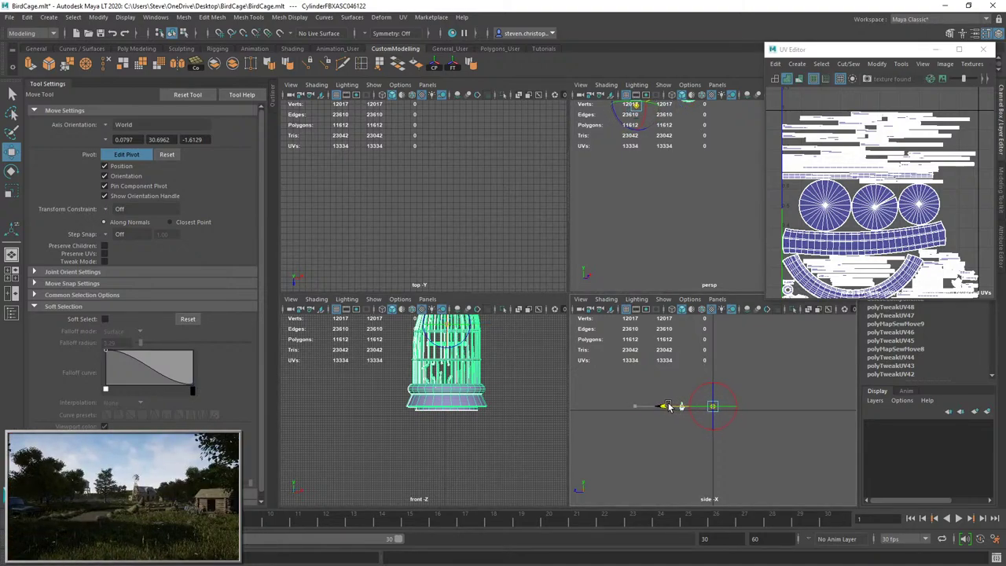
key("space")
key("f")
key("space")
left_click_drag(662, 195, 770, 196, "alt")
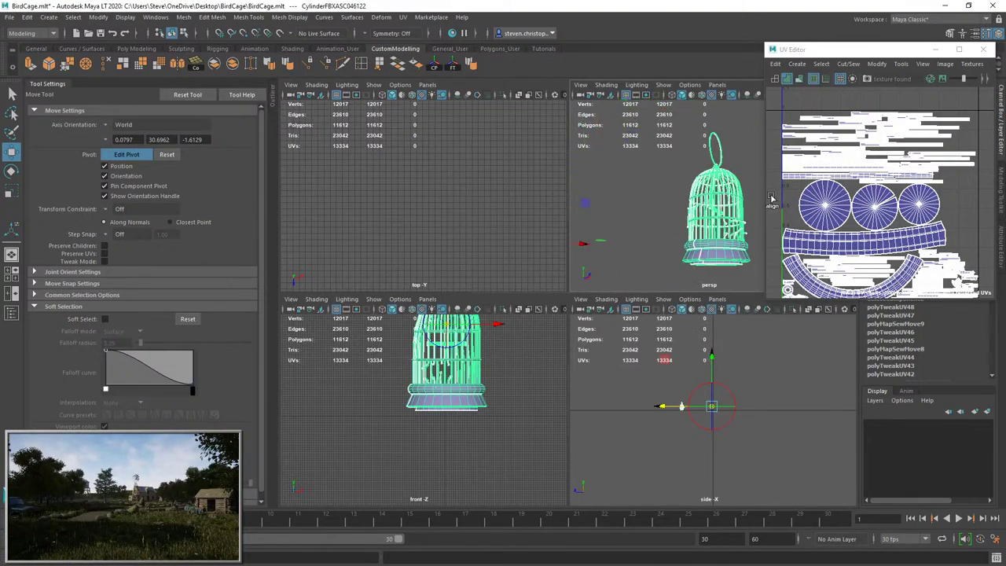
Close the UV Editor and snap the birdcage's pivot to the center vertex on the underside of its base.
left_click(981, 55)
key("space")
left_click_drag(610, 278, 582, 139, "alt")
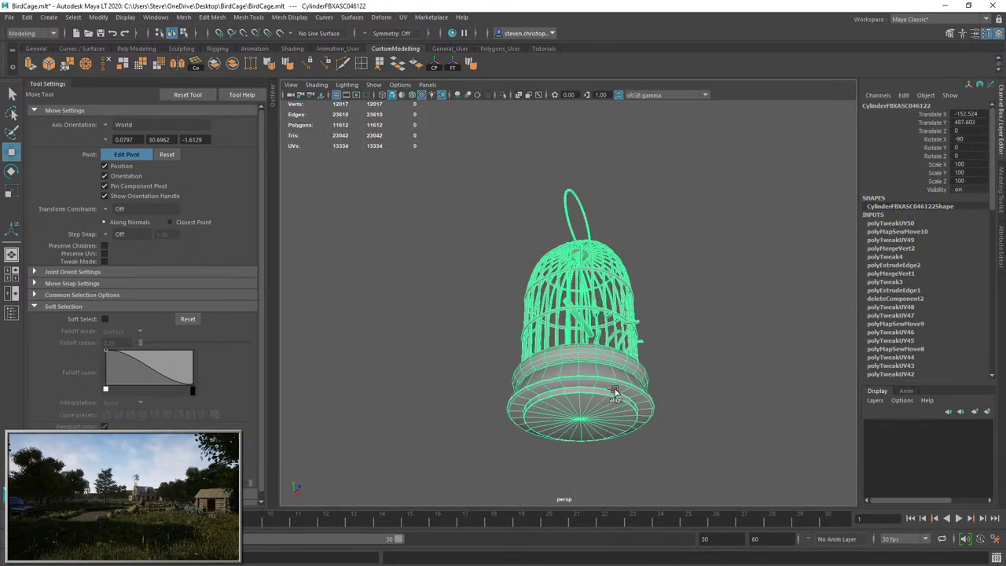
key("d")
scroll(616, 391, "up", 3)
middle_click_drag(616, 401, 591, 223, "alt")
scroll(591, 223, "up", 5)
scroll(598, 290, "down", 6)
scroll(598, 290, "up", 3)
key("d")
left_click_drag(584, 276, 534, 292, "alt")
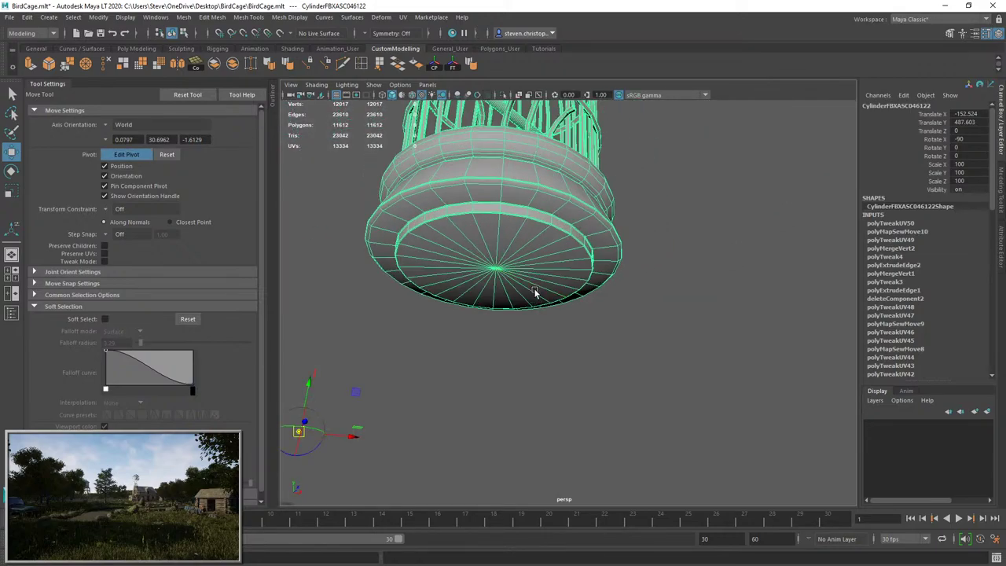
middle_click_drag(410, 372, 453, 342, "alt")
key("d")
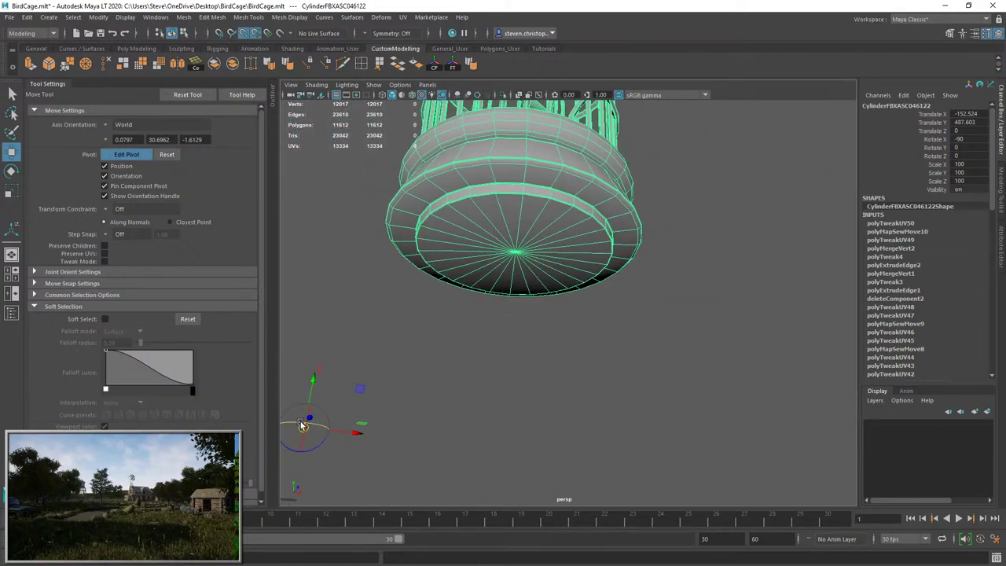
left_click(513, 291)
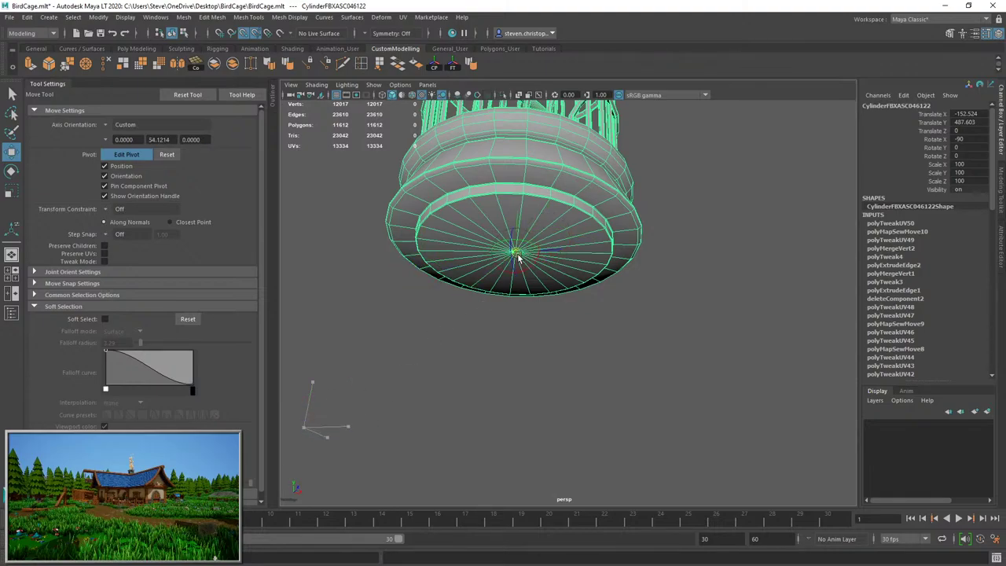
key("d")
Enable grid snapping and move the birdcage in the front view so its pivot sits at the world origin.
scroll(515, 267, "down", 3)
left_click_drag(514, 308, 420, 446, "alt")
scroll(420, 445, "down", 5)
key("space")
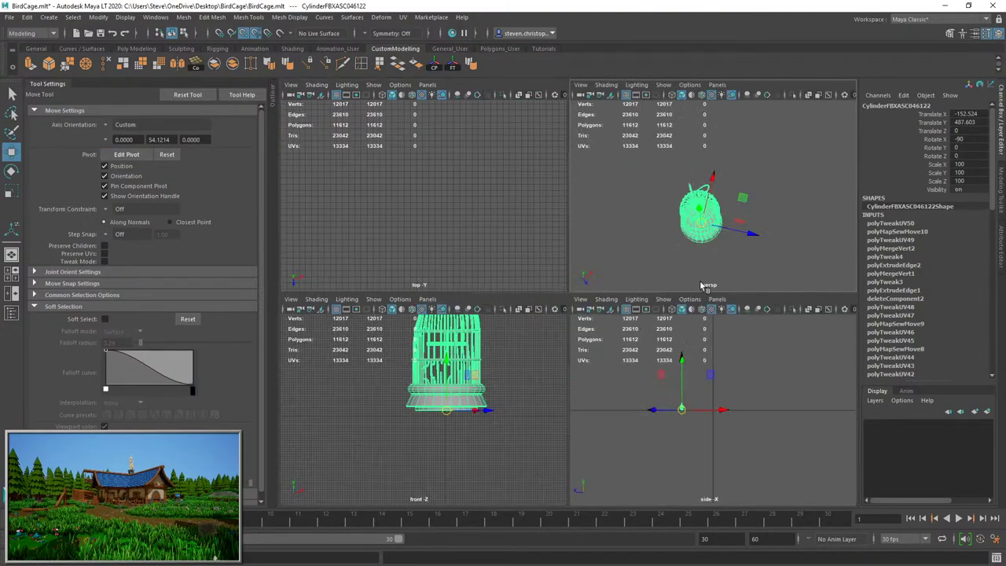
key("space")
scroll(705, 266, "down", 5)
key("space")
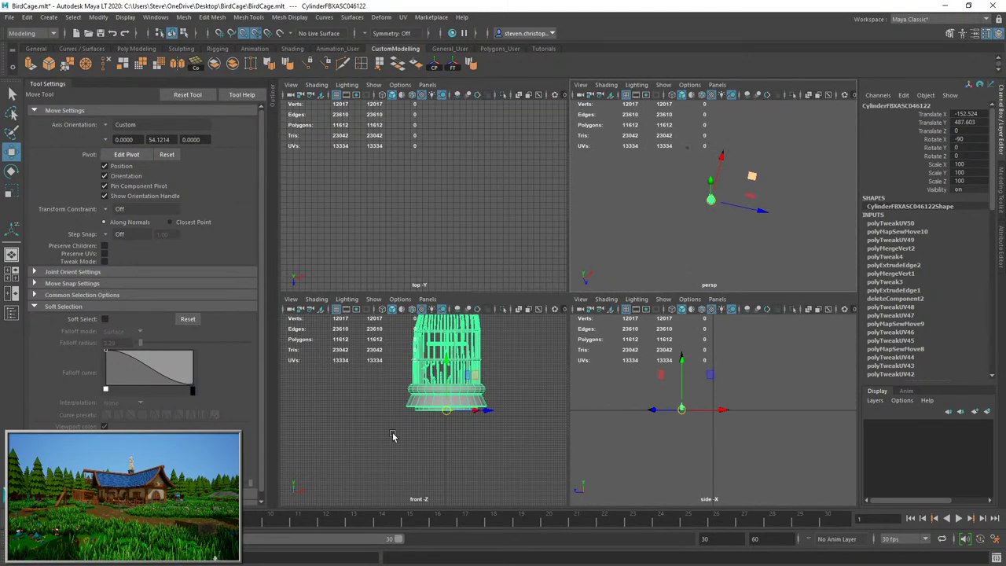
key("space")
scroll(465, 404, "up", 6)
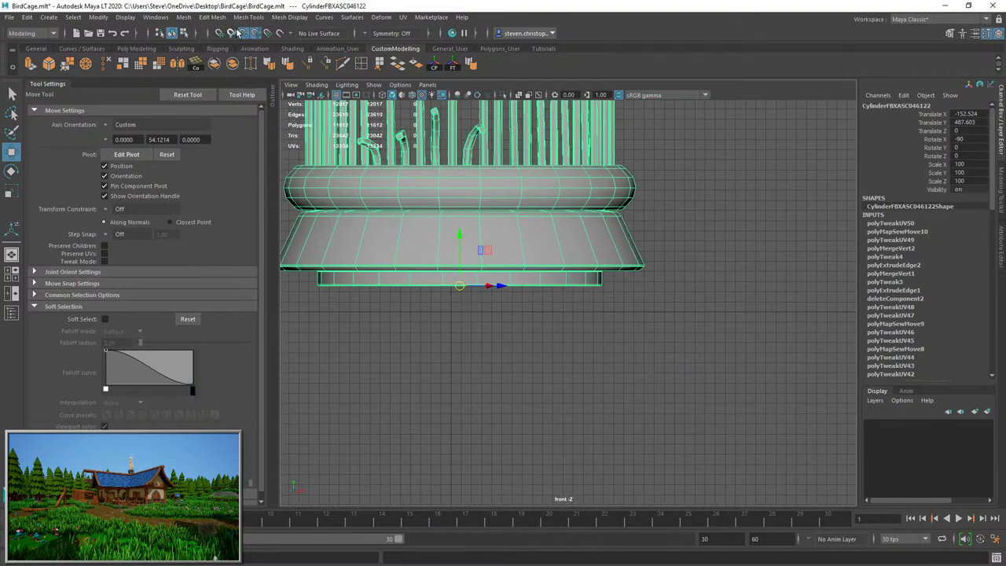
scroll(533, 306, "up", 2)
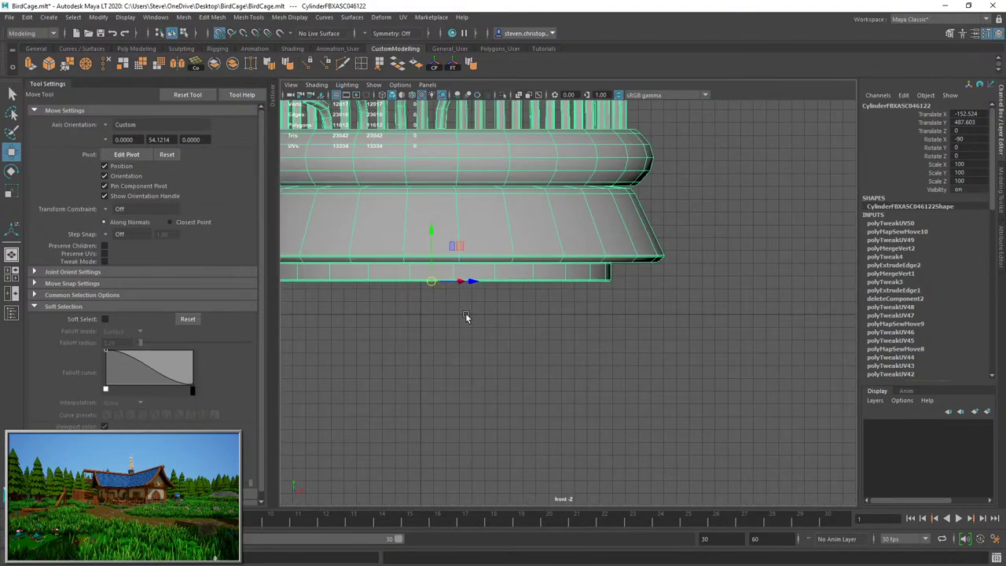
left_click_drag(435, 284, 420, 315)
Snap the birdcage horizontally onto the world's center line at ground level in the side view.
key("space")
key("space")
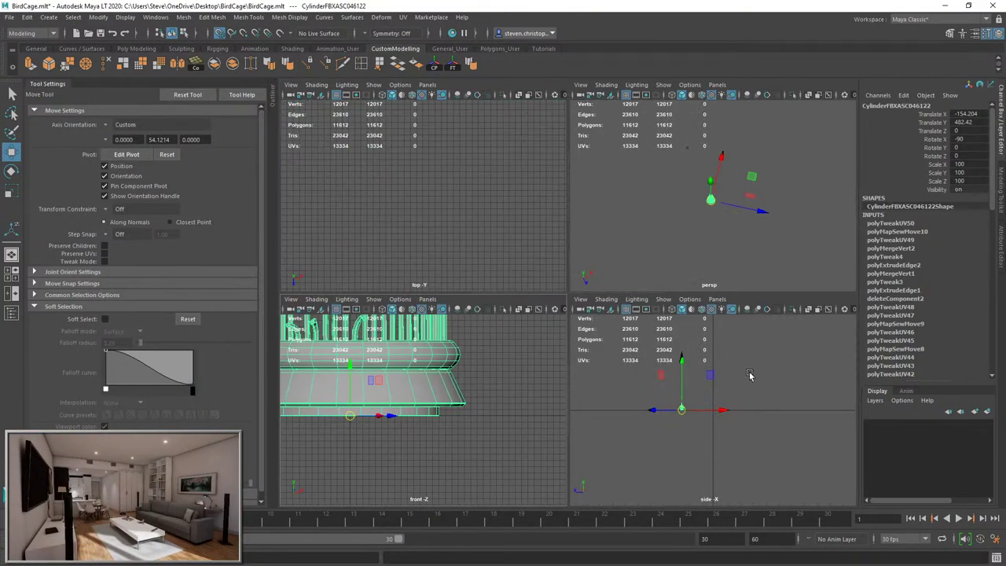
left_click_drag(465, 281, 559, 306)
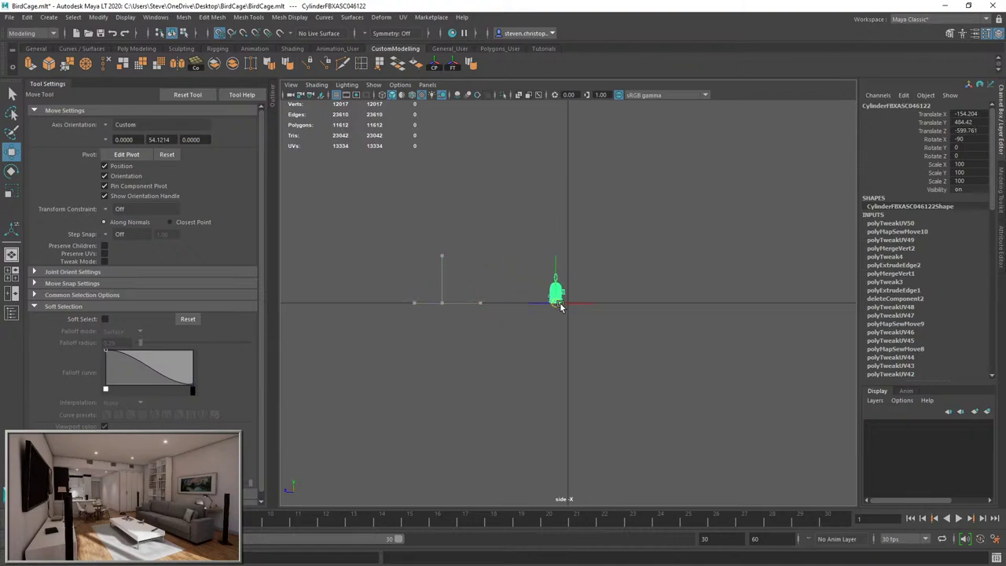
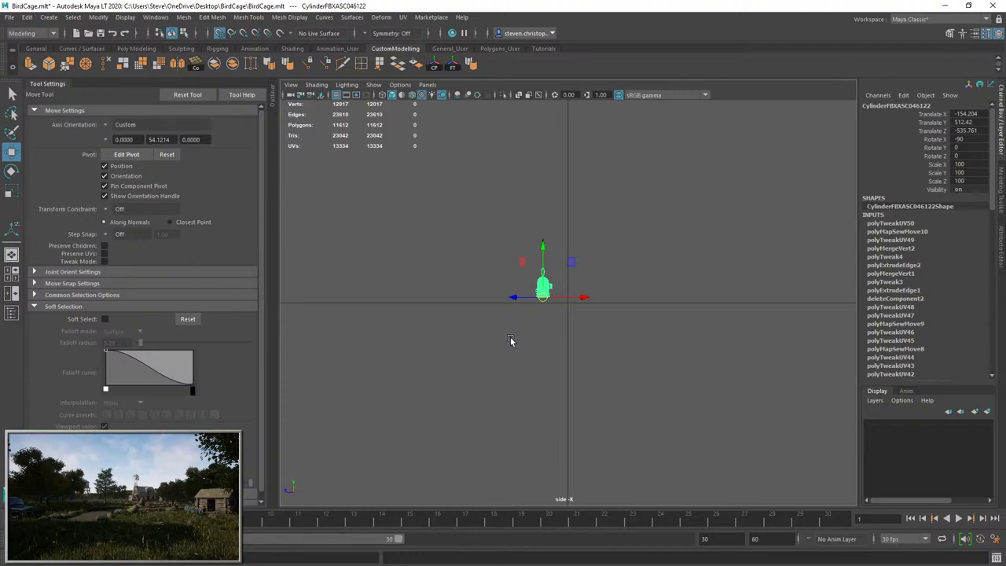
key("f")
scroll(541, 382, "up", 7)
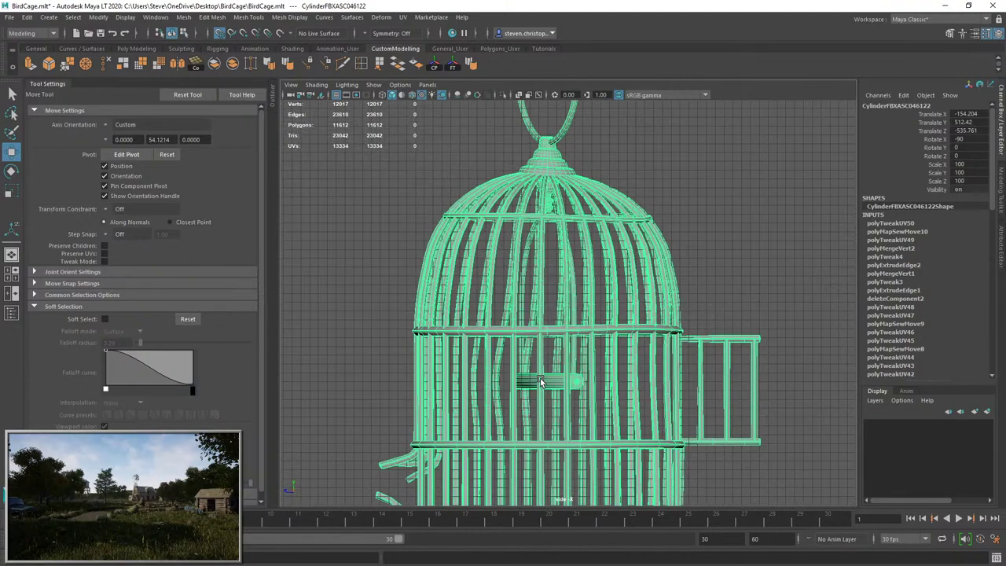
scroll(546, 387, "down", 5)
scroll(550, 391, "down", 3)
middle_click_drag(589, 424, 563, 252, "alt")
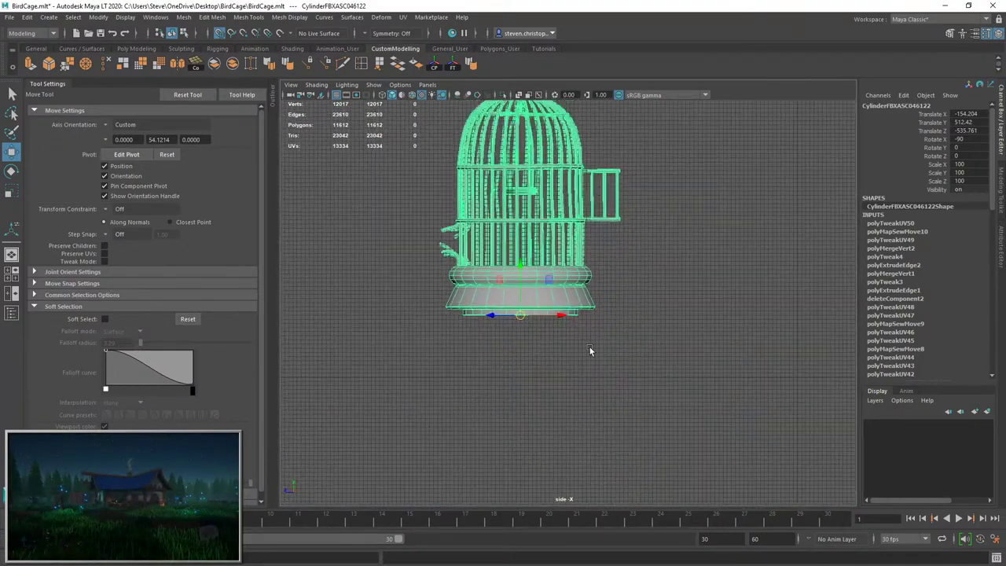
middle_click_drag(613, 338, 453, 312, "alt")
middle_click_drag(328, 297, 652, 364, "alt")
Try centering the birdcage's pivot while checking its placement in the top view.
key("space")
key("f")
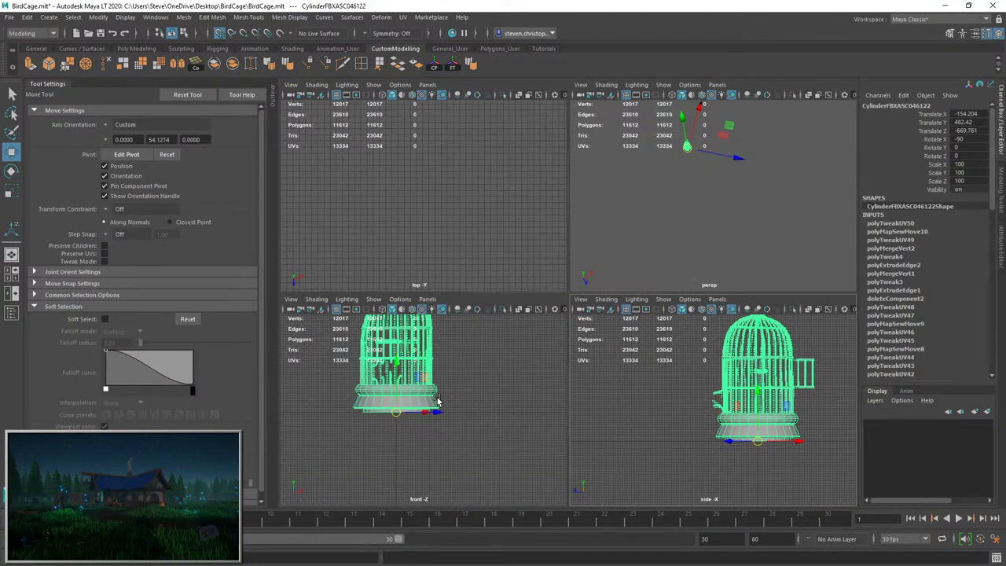
key("f")
key("space")
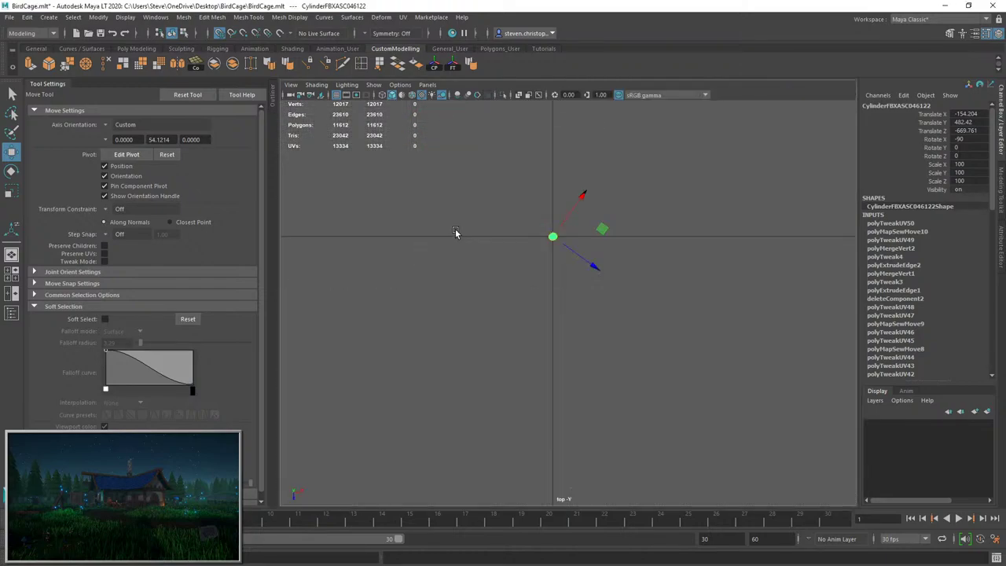
left_click(92, 19)
left_click(110, 95)
right_click_drag(591, 246, 642, 263, "alt")
key("space")
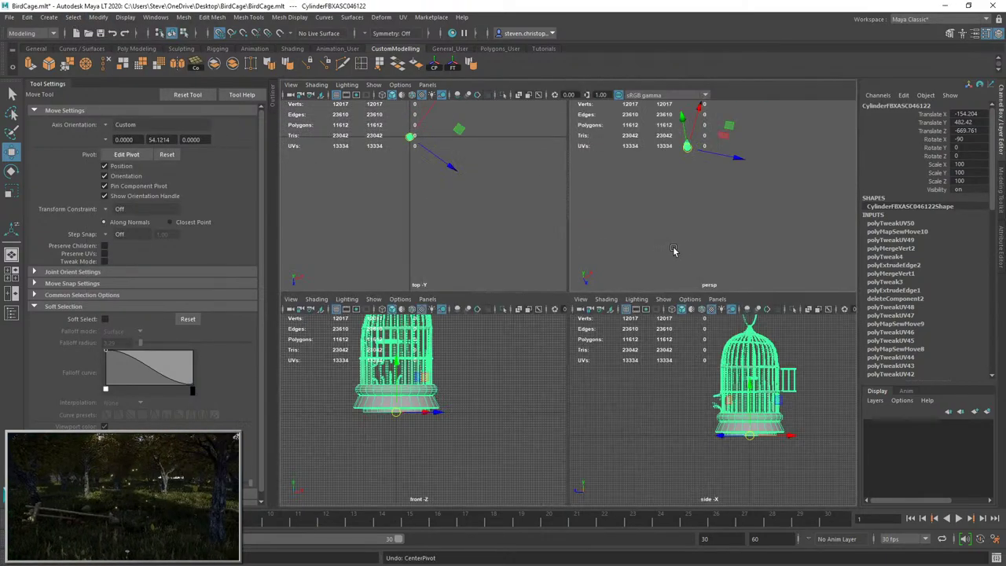
Set the Move tool's axis orientation to Object in the perspective view.
key("space")
left_click(125, 124)
left_click(132, 132)
scroll(606, 251, "up", 3)
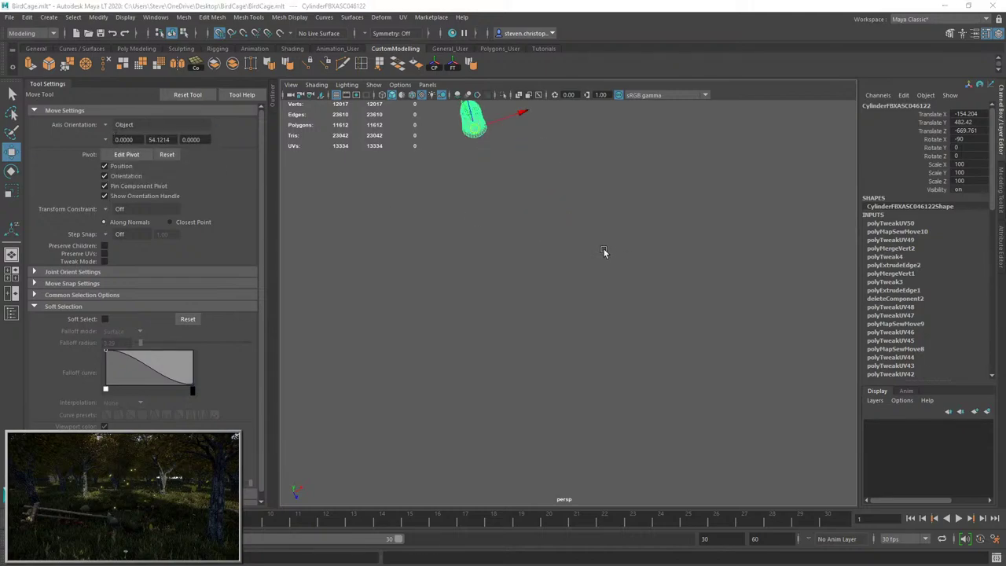
Frame the birdcage in the perspective view and export the selected mesh as SM_BirdCage.fbx.
key("space")
key("space")
key("f")
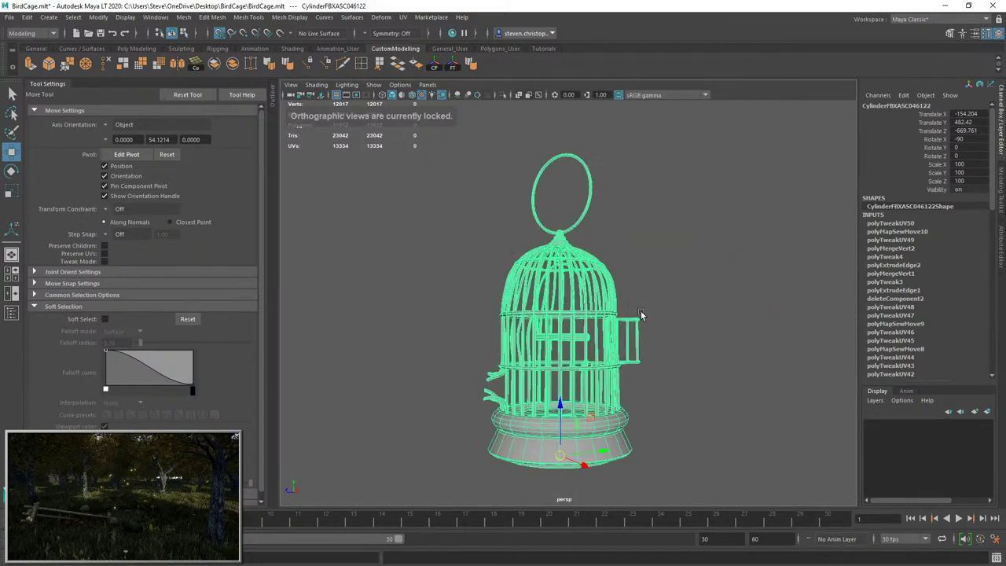
left_click(520, 202)
left_click_drag(521, 202, 591, 281, "alt")
left_click_drag(486, 198, 495, 157, "alt")
left_click_drag(495, 158, 726, 361)
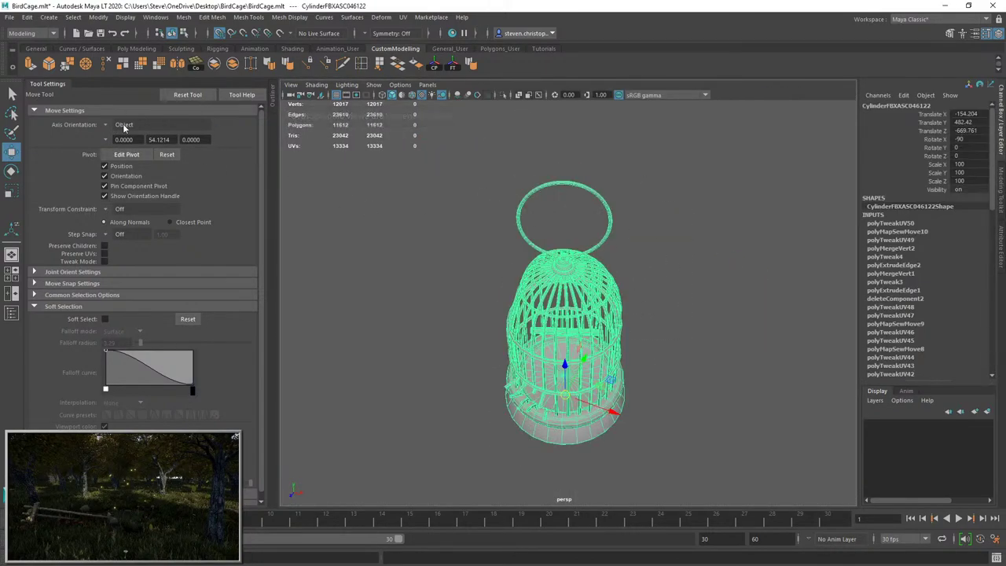
left_click(11, 17)
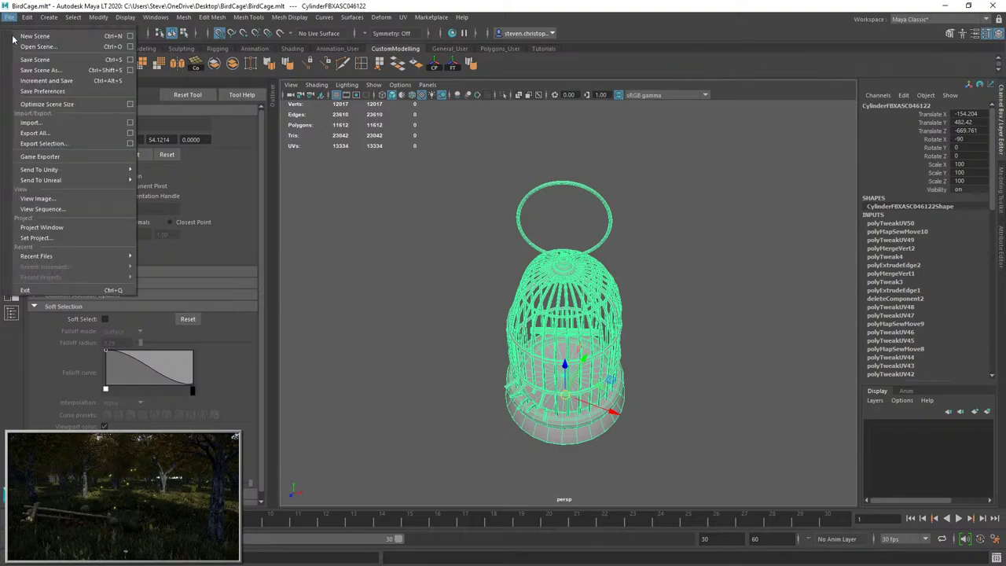
left_click(57, 147)
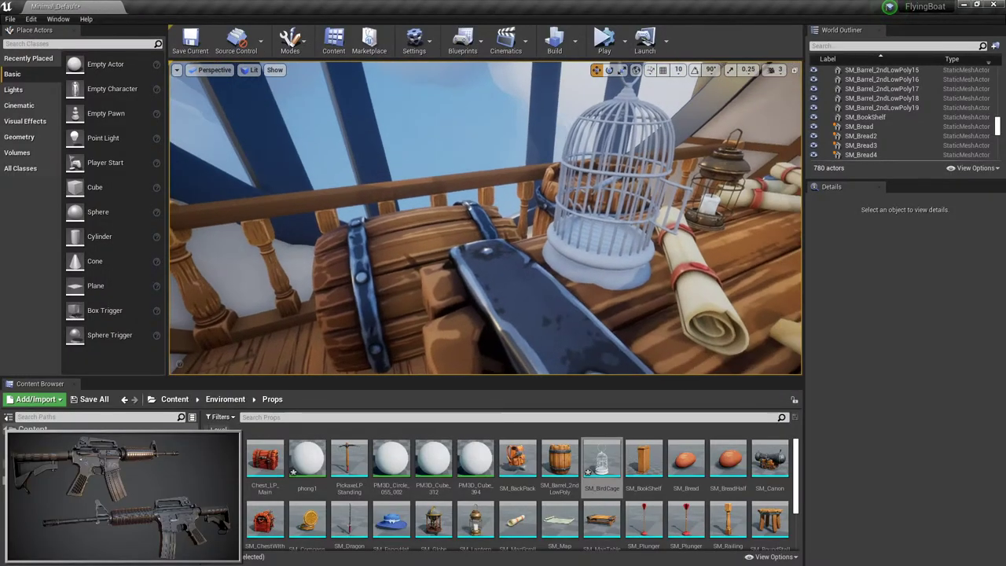
Switch to Unreal Editor and reimport the SM_BirdCage static mesh from its source file.
left_click(595, 266)
right_click_drag(595, 266, 660, 266)
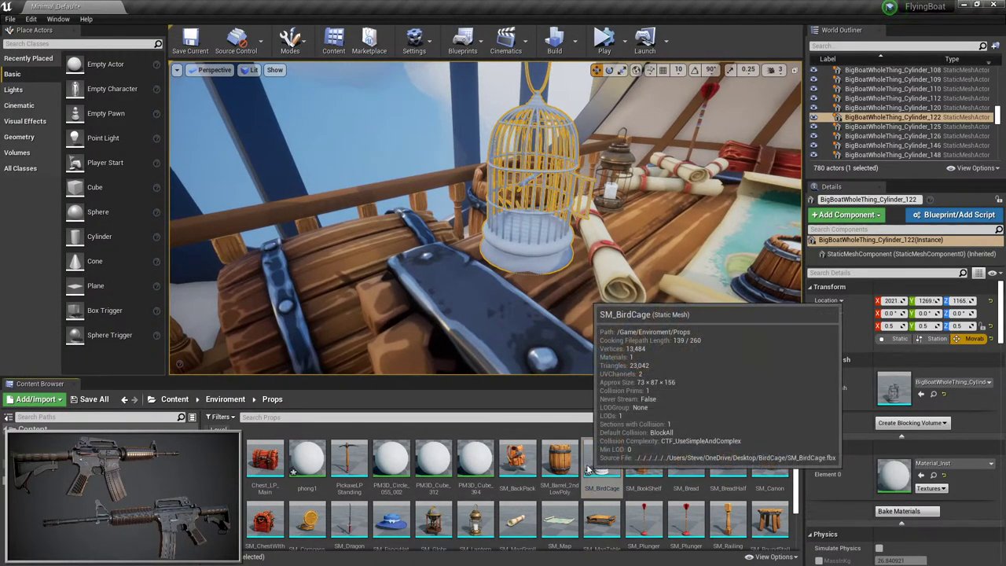
right_click(588, 466)
left_click(621, 167)
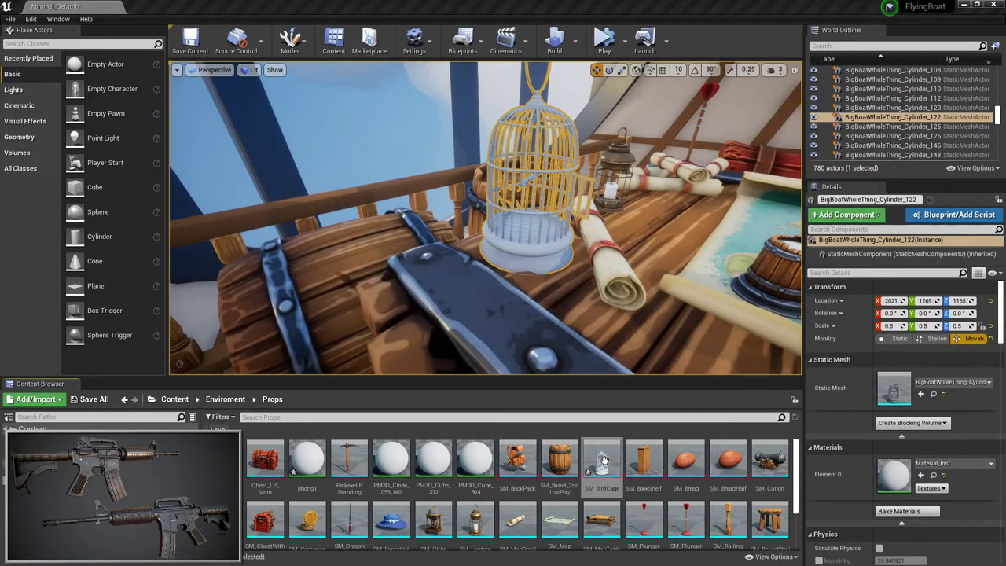
Place SM_BirdCage in the level near the existing birdcage and set its scale to 0.5 on all axes.
left_click_drag(601, 462, 586, 298)
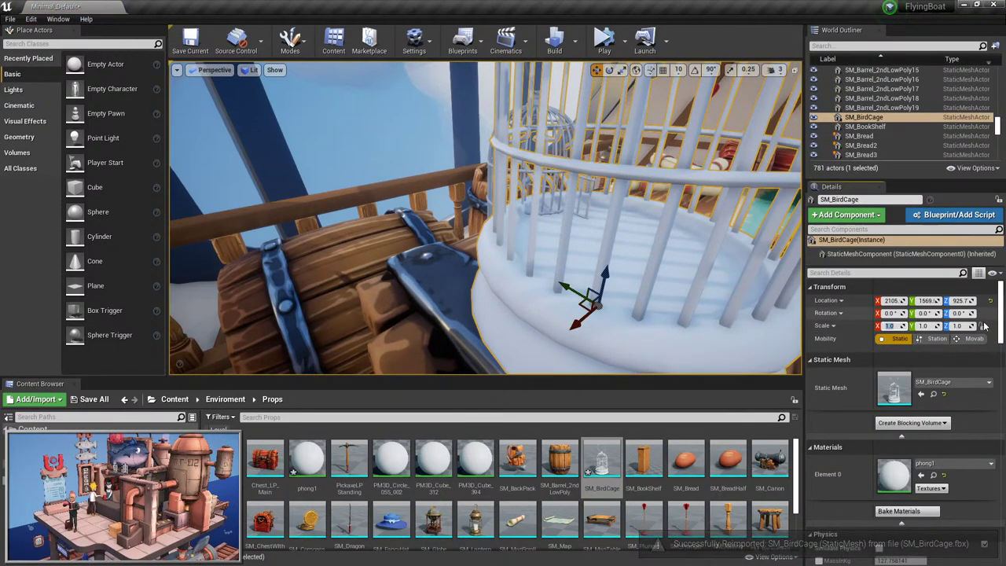
left_click(890, 326)
type("0.5")
key("Return")
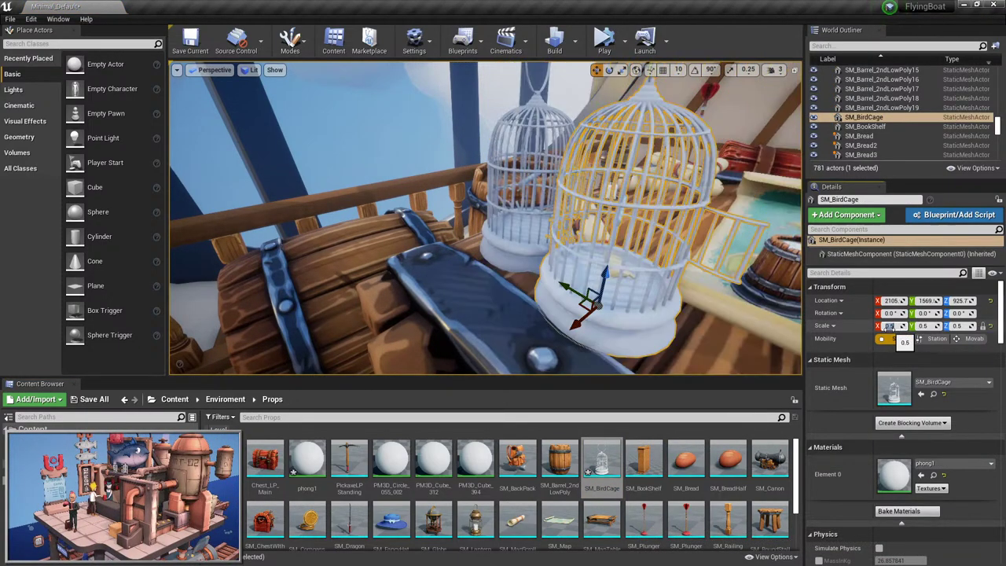
Move the new birdcage onto the planks behind the scroll, replacing the old birdcage actor, and deselect it.
scroll(564, 299, "down", 2)
left_click_drag(580, 297, 518, 211)
left_click_drag(510, 264, 497, 240)
right_click_drag(497, 240, 543, 200)
mouse_move(366, 350)
left_mouse_down()
mouse_move(428, 325)
mouse_move(375, 353)
left_mouse_up()
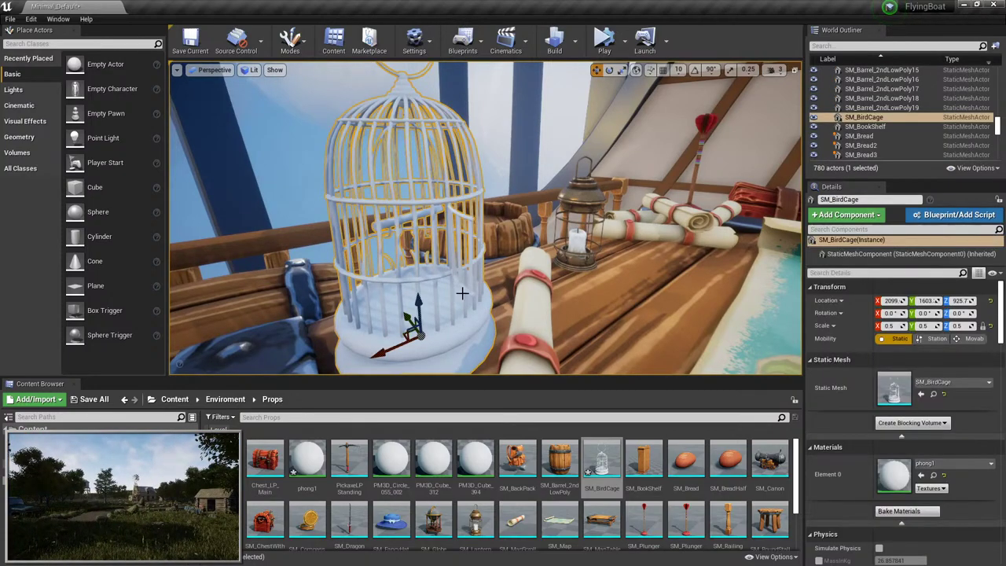
key("Escape")
right_click_drag(463, 293, 404, 322)
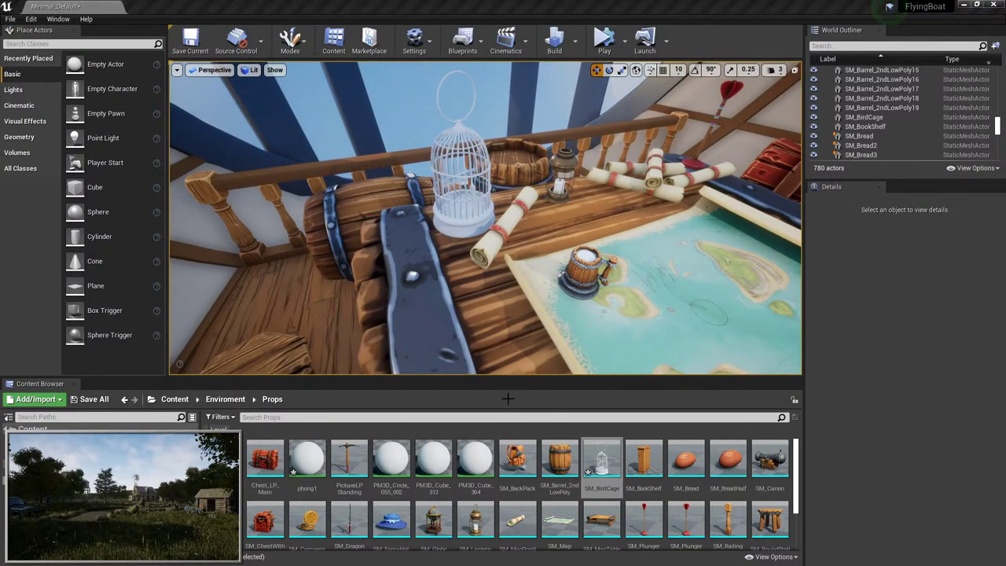
Import the birdcage's base color, normal and packed occlusion-roughness-metallic textures into the Enviroment Textures folder.
left_click(225, 399)
double_click(295, 460)
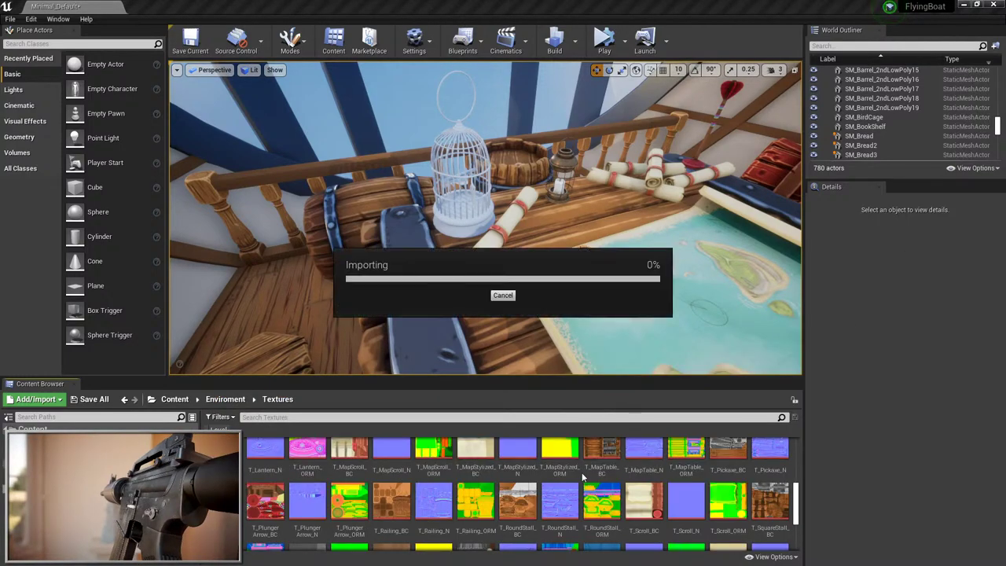
Rename the birdcage's base color texture to T_BirdCage_BC.
left_click(266, 460)
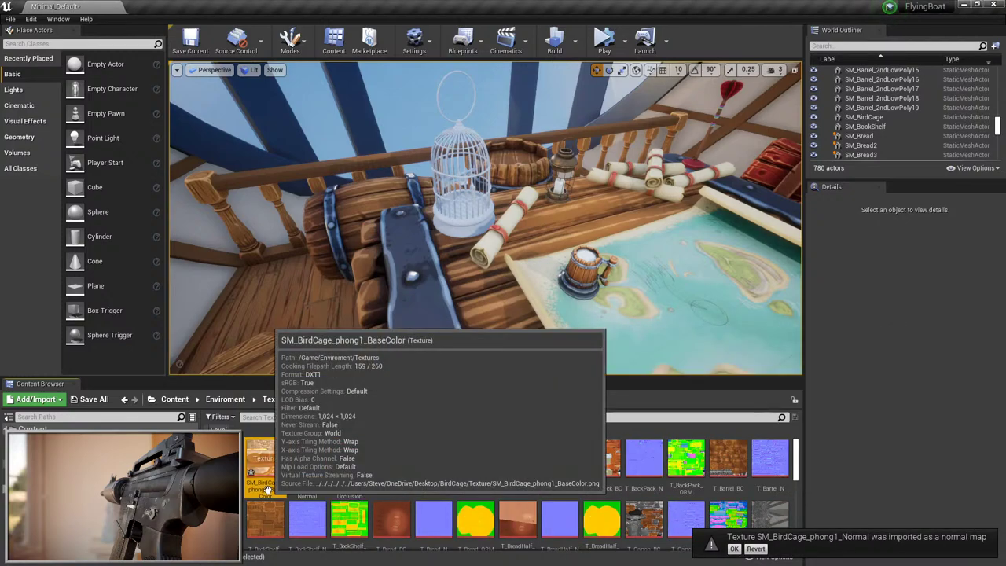
left_click(267, 489)
type("T")
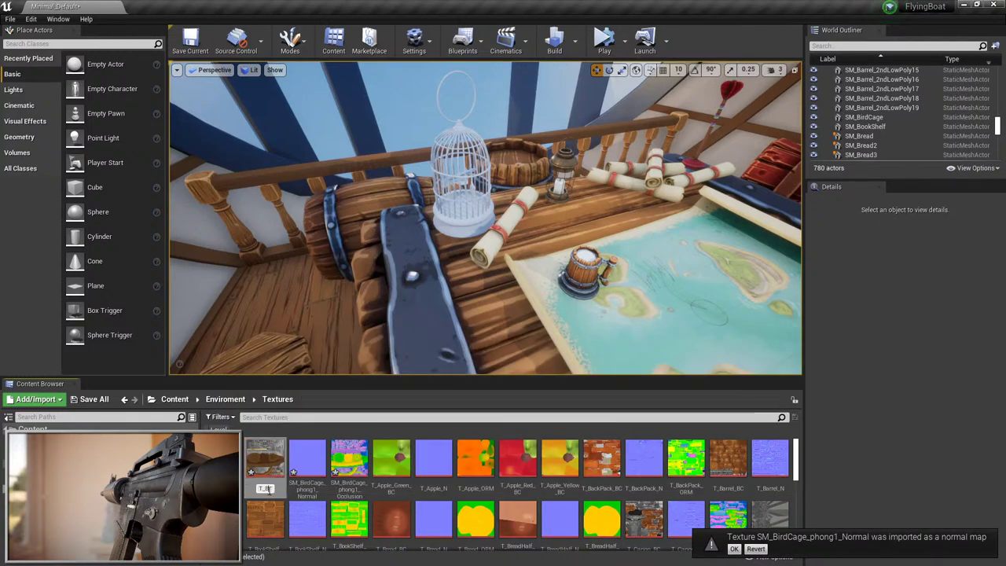
type("_BirdCage_BC")
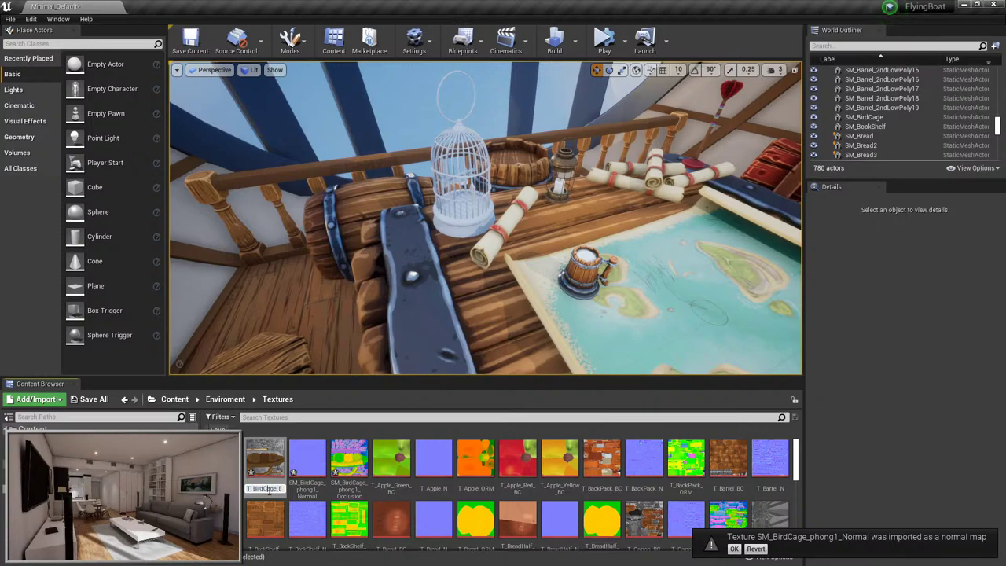
key("Return")
Rename the birdcage's normal texture to T_BirdCage_N.
left_click(278, 481)
key("F2")
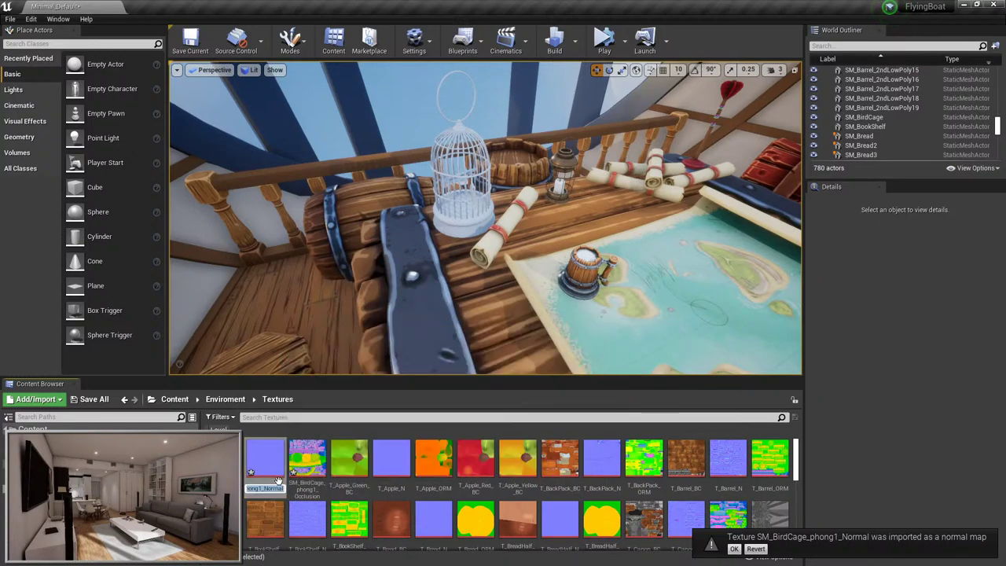
type("T_BirdCage_")
type("N")
key("Return")
Rename the birdcage's packed occlusion-roughness-metallic texture to T_BirdCage_ORM.
left_click(278, 481)
key("F2")
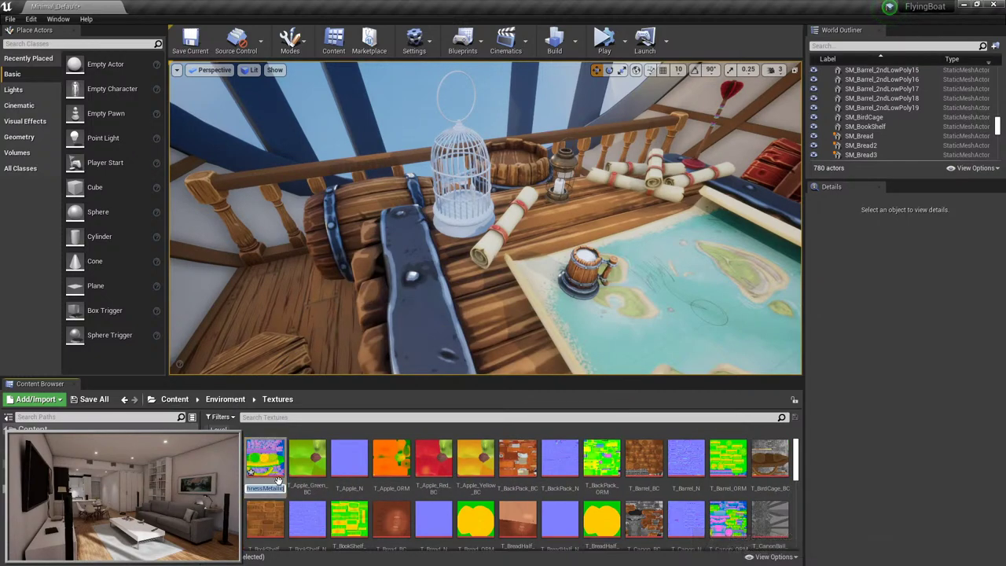
type("T_BirdCage_ORM")
key("Return")
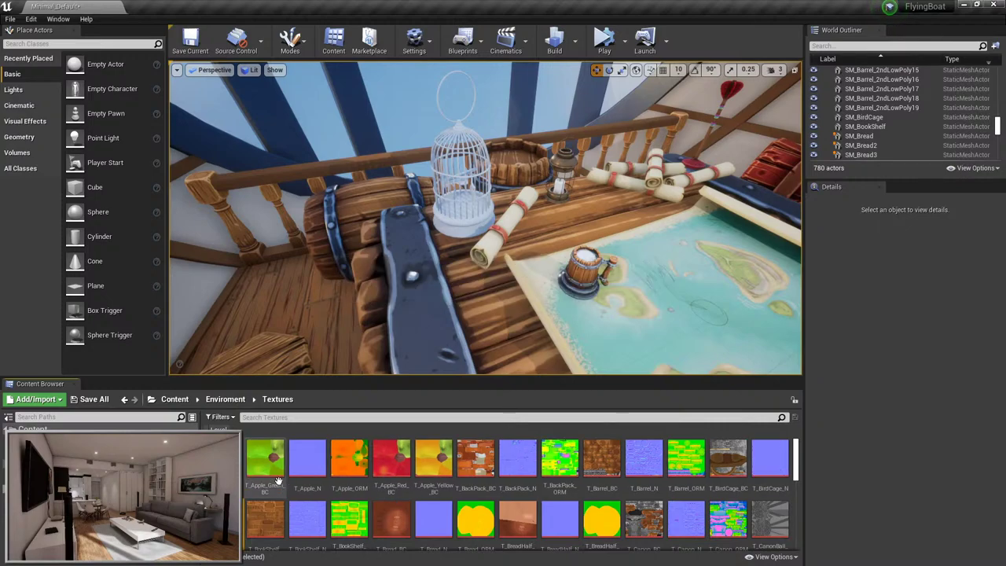
Create a material from the T_BirdCage_BC texture and name it M_BirdCage.
scroll(306, 533, "down", 1)
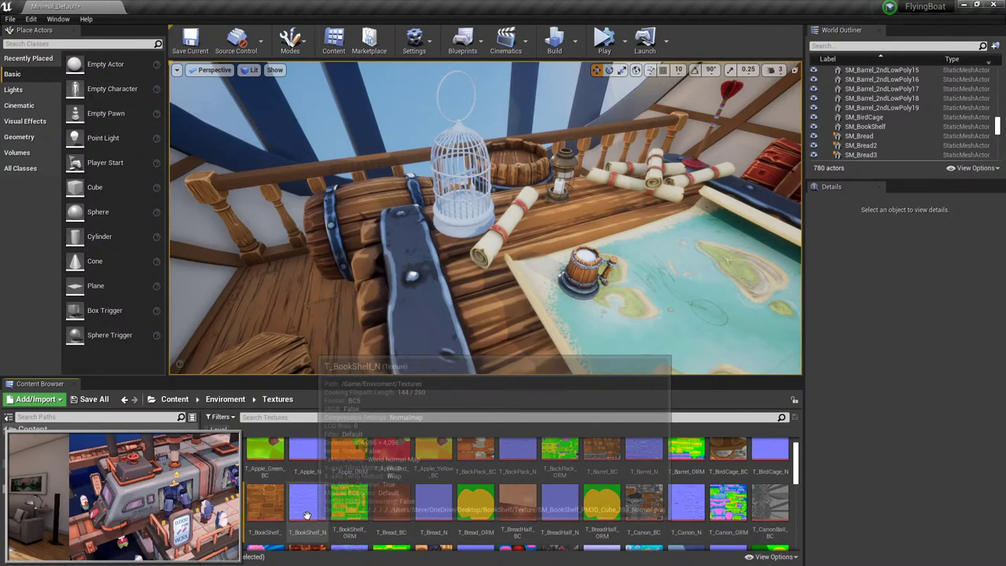
right_click(722, 446)
left_click(767, 83)
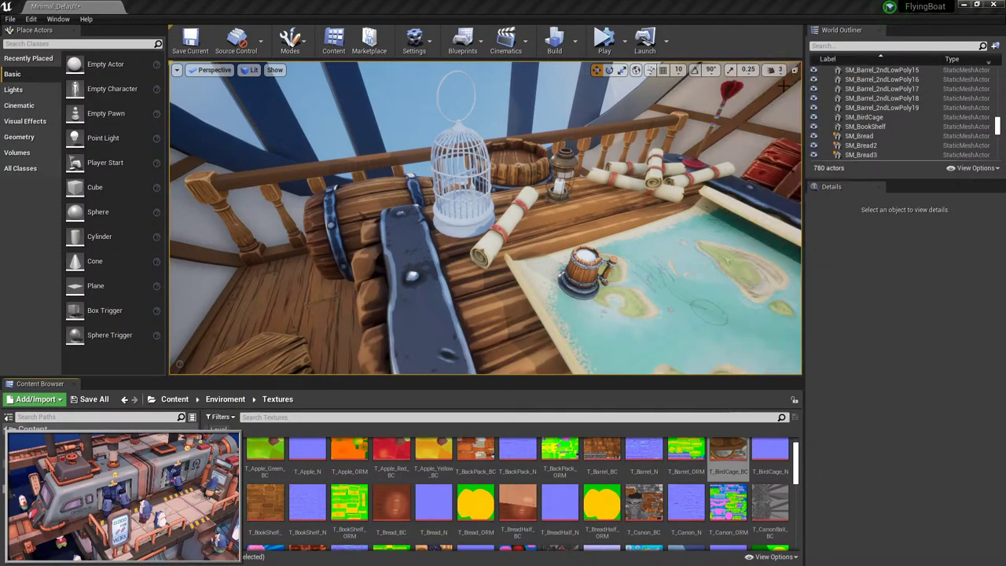
type("M_Bi")
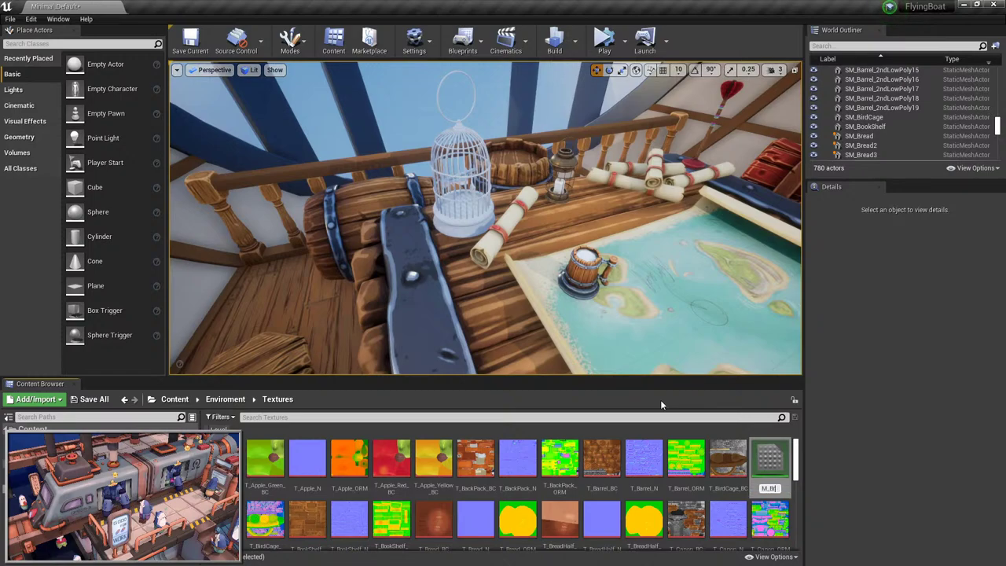
type("rdCage")
key("Return")
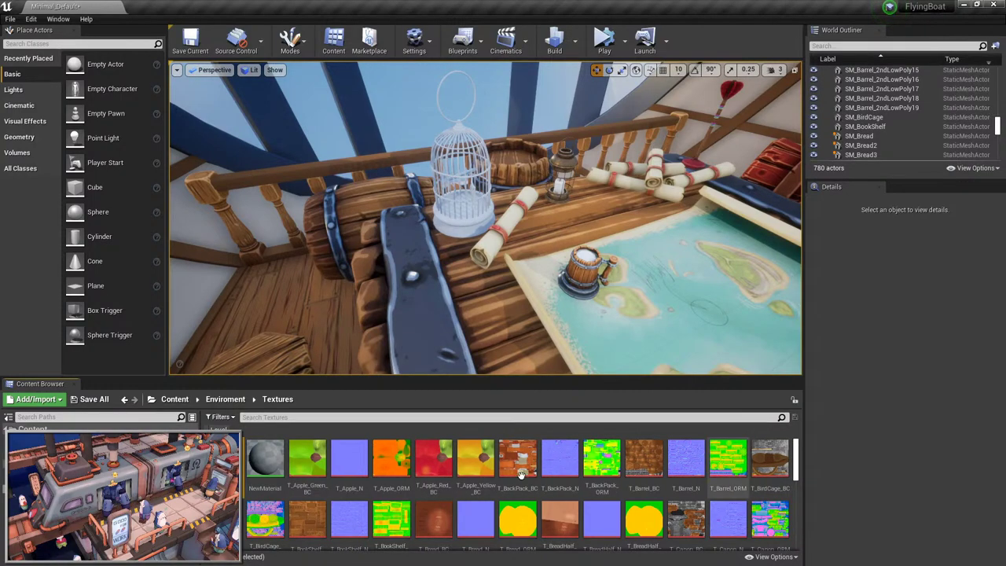
Apply the M_BirdCage material to the birdcage in the level.
left_click_drag(223, 460, 474, 232)
right_click_drag(474, 232, 490, 122)
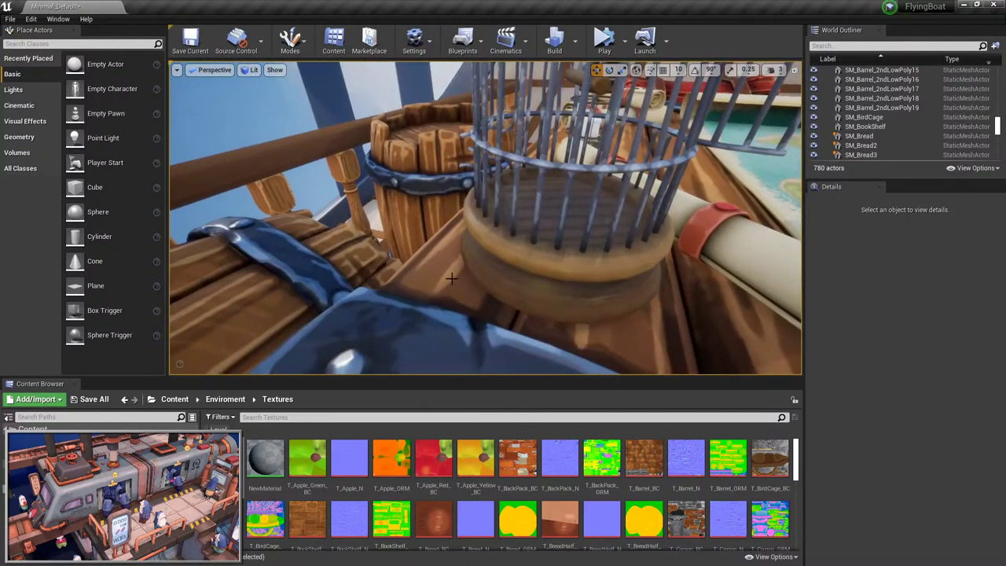
Move the birdcage's new material from the Textures folder into the project's Materials folder.
mouse_move(547, 276)
right_mouse_down()
mouse_move(598, 279)
mouse_move(605, 244)
mouse_move(566, 307)
mouse_move(550, 275)
mouse_move(551, 236)
mouse_move(539, 271)
right_mouse_up()
left_click(488, 197)
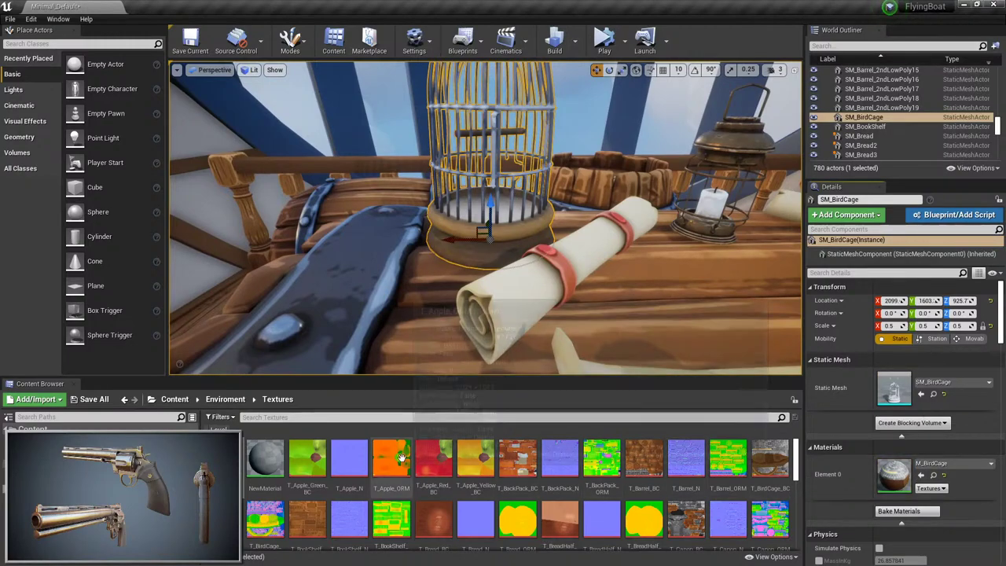
left_click_drag(236, 460, 118, 472)
left_click(142, 485)
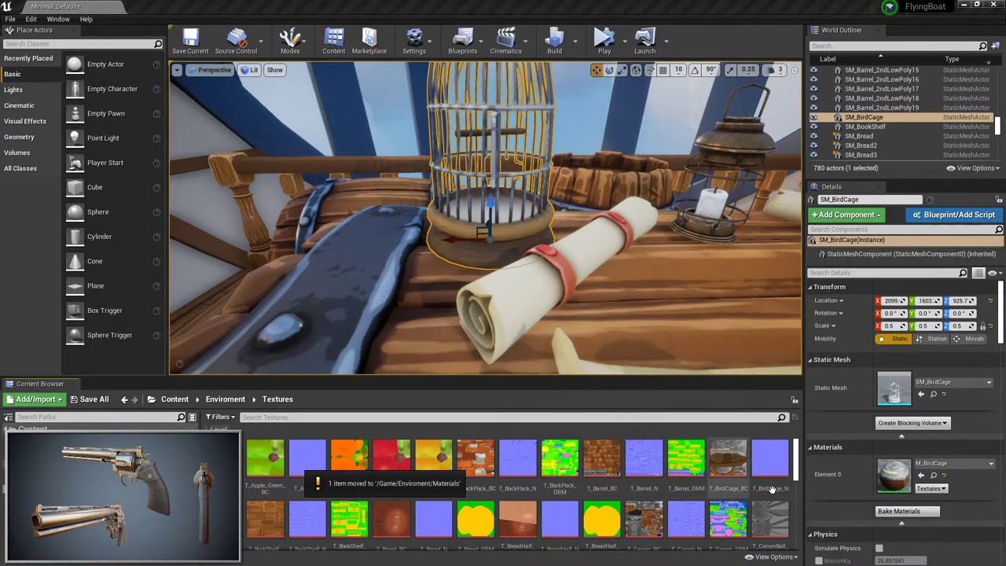
Open the M_BirdCage material and add the T_BirdCage_N and T_BirdCage_ORM textures to its graph.
double_click(891, 464)
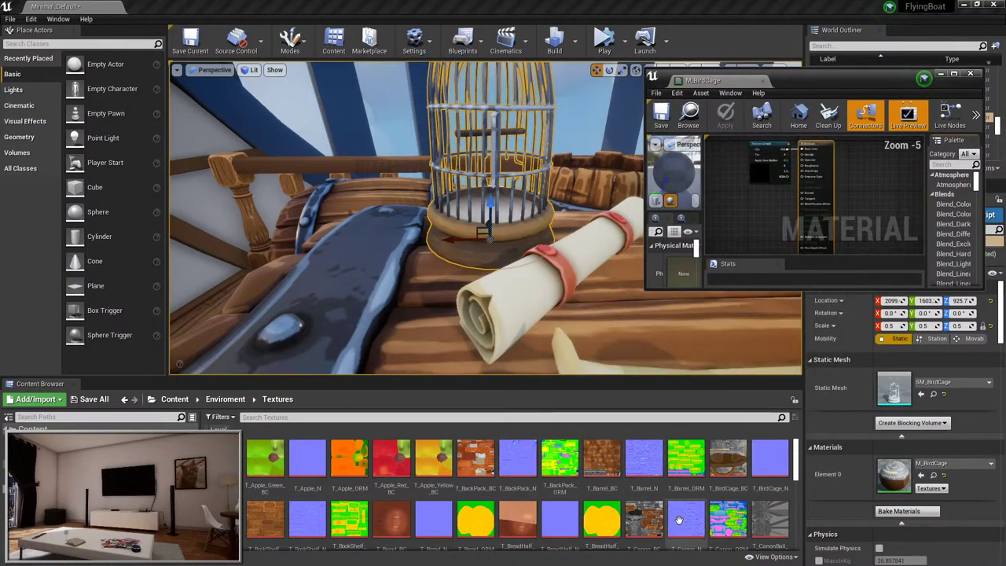
scroll(599, 505, "down", 1)
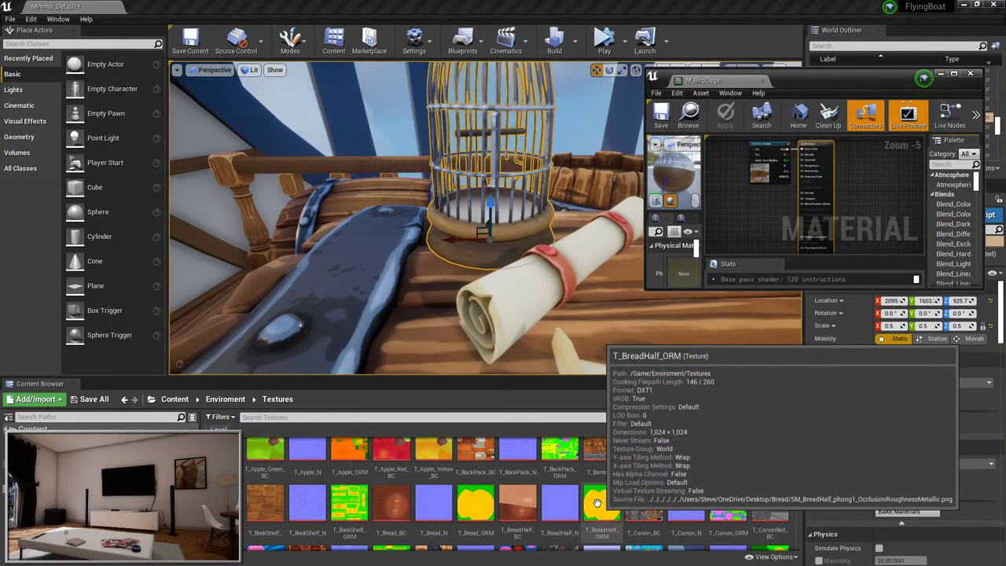
right_click_drag(312, 188, 313, 314)
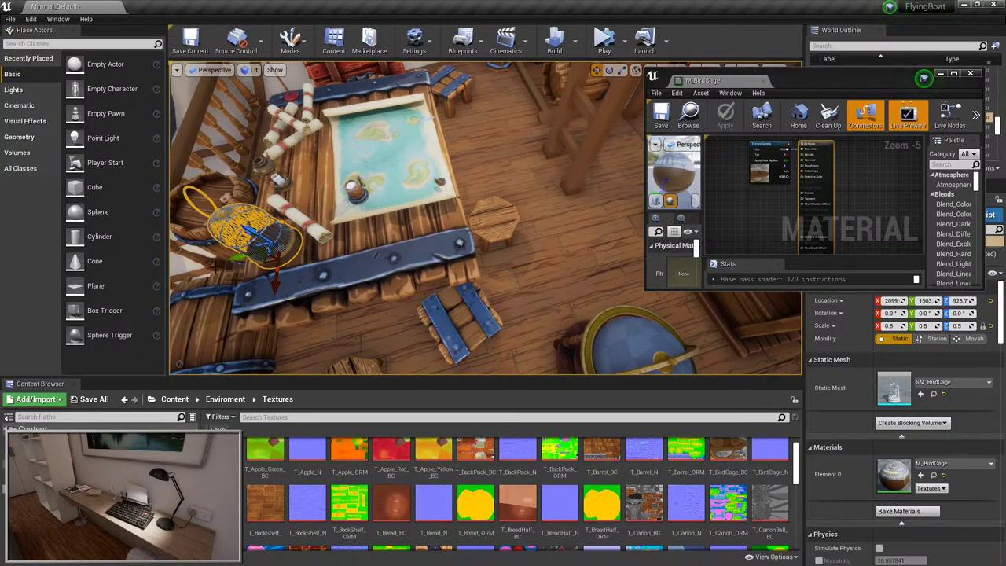
left_click(766, 178)
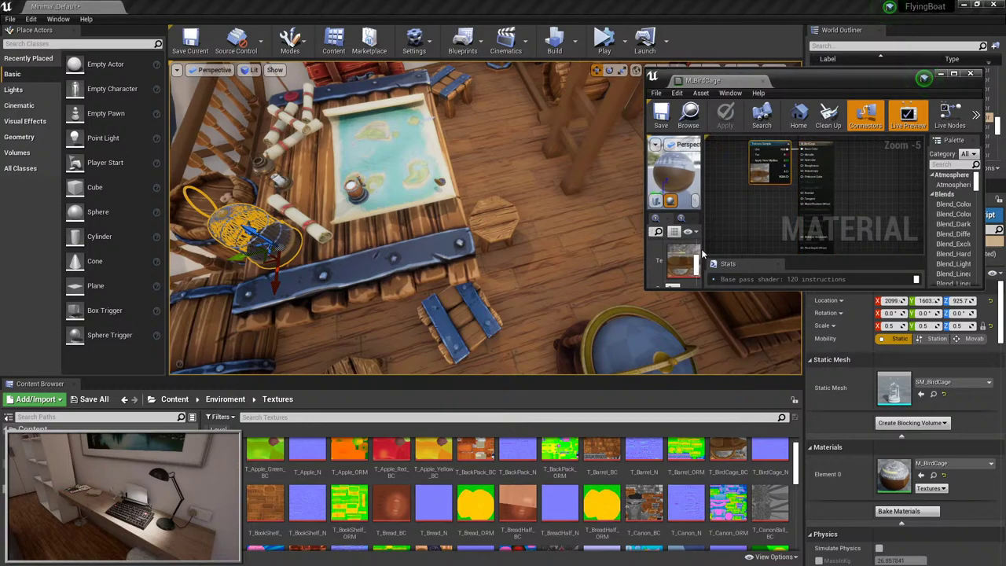
left_click_drag(702, 251, 748, 251)
left_click(739, 267)
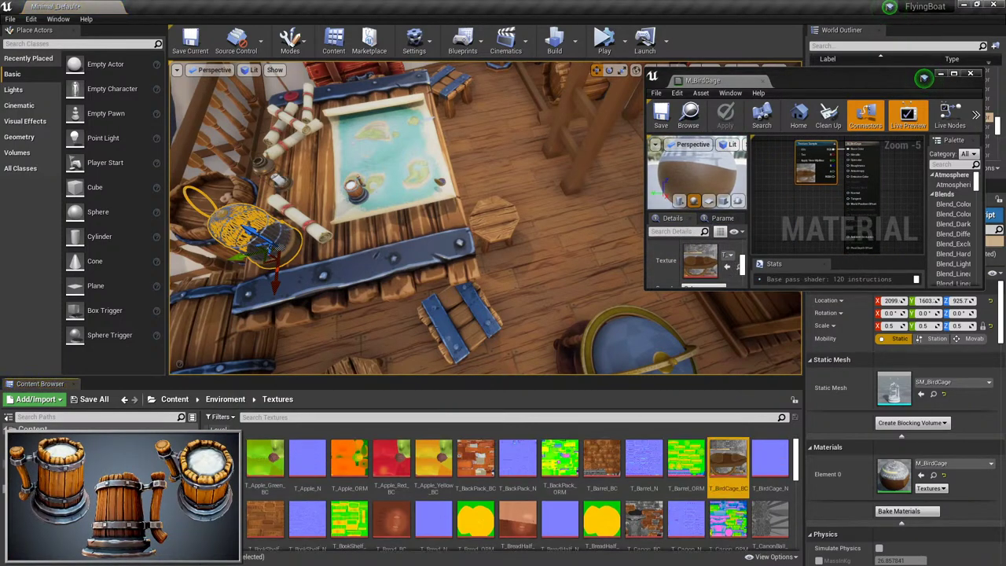
left_click(768, 476)
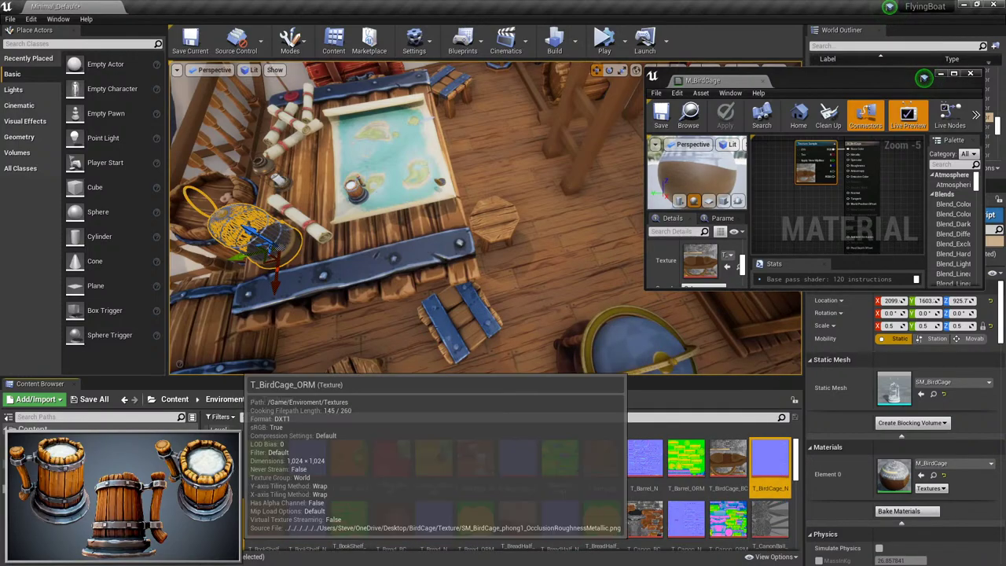
left_click_drag(687, 459, 810, 236)
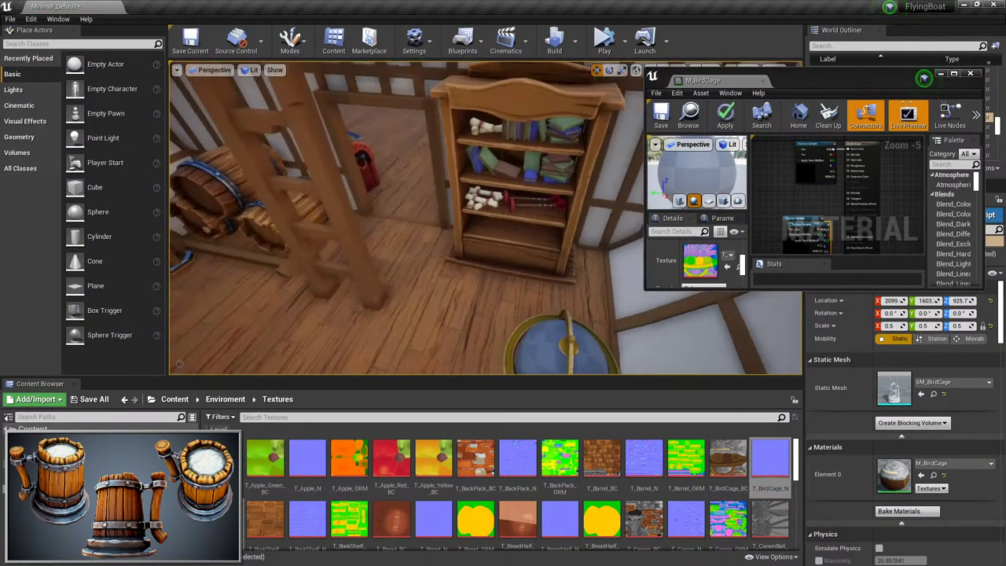
Examine the barrels, the dining table area and the untextured bucket inside the ship in the full-screen viewport.
mouse_move(428, 117)
right_mouse_down()
mouse_move(470, 226)
mouse_move(441, 244)
mouse_move(393, 232)
mouse_move(463, 193)
mouse_move(452, 185)
mouse_move(487, 145)
mouse_move(464, 146)
mouse_move(440, 126)
right_mouse_up()
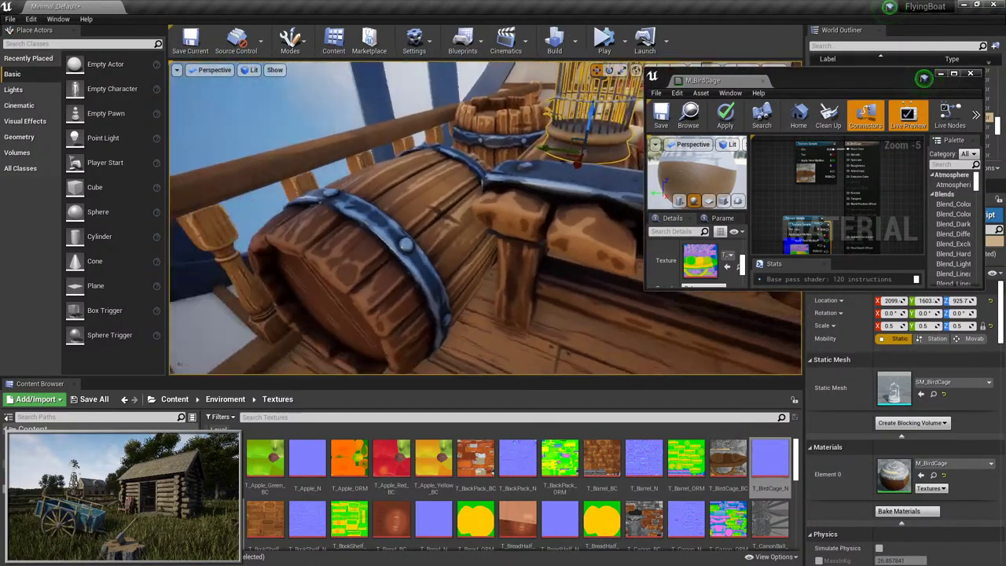
key("F11")
right_click_drag(348, 240, 420, 199)
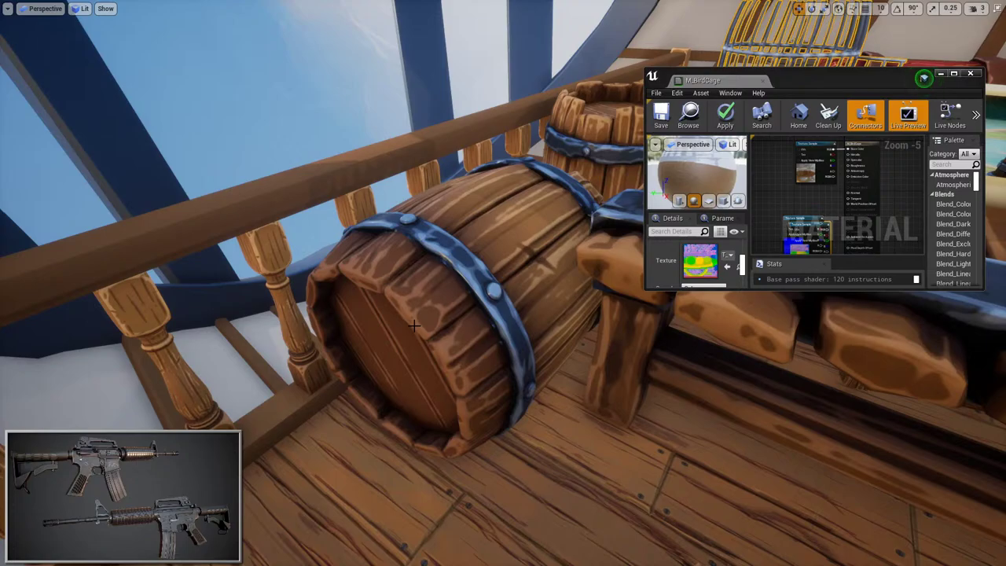
right_click_drag(415, 326, 545, 386)
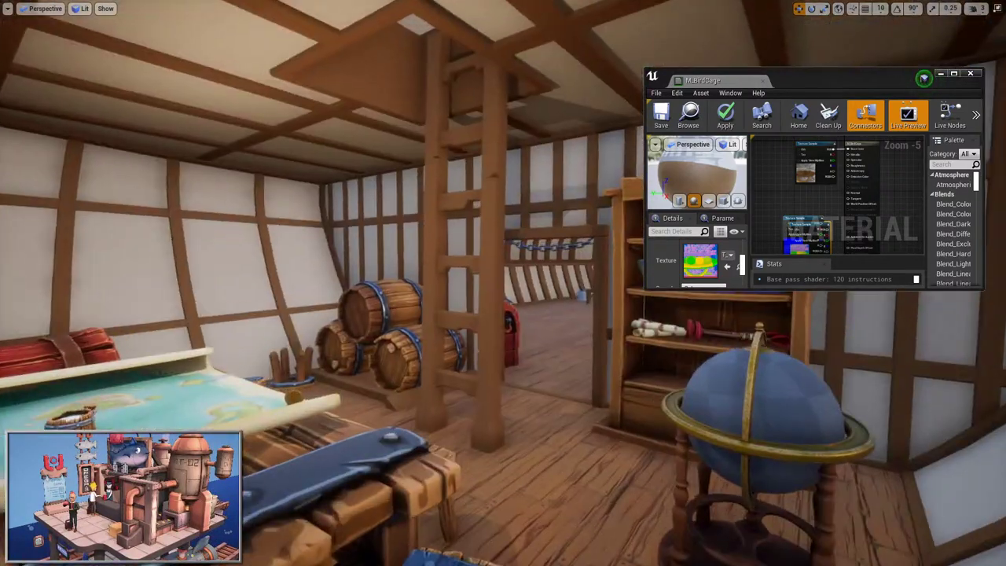
key("w")
right_click_drag(282, 238, 236, 259)
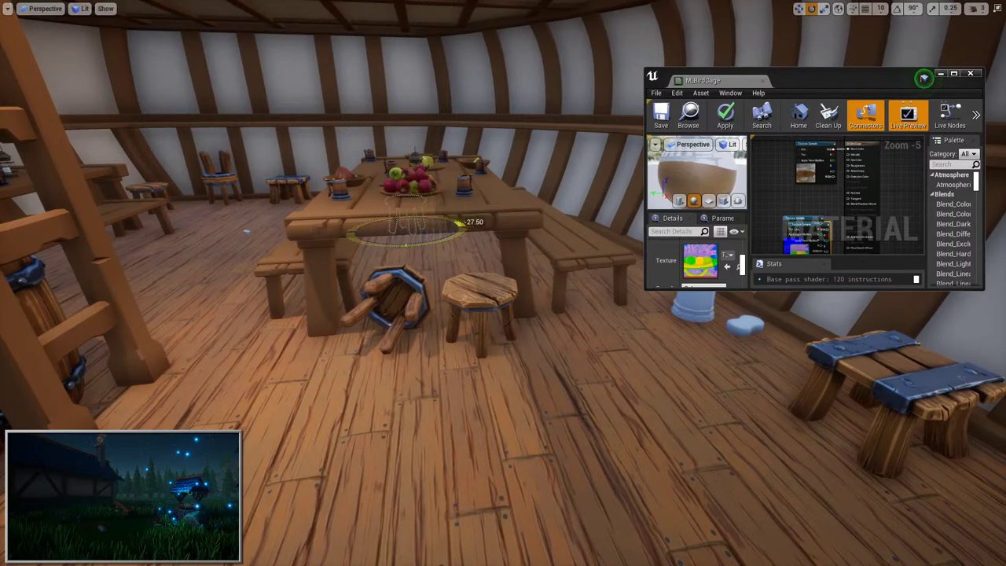
right_click_drag(460, 224, 518, 211)
key("w")
key("w")
key("w")
key("a")
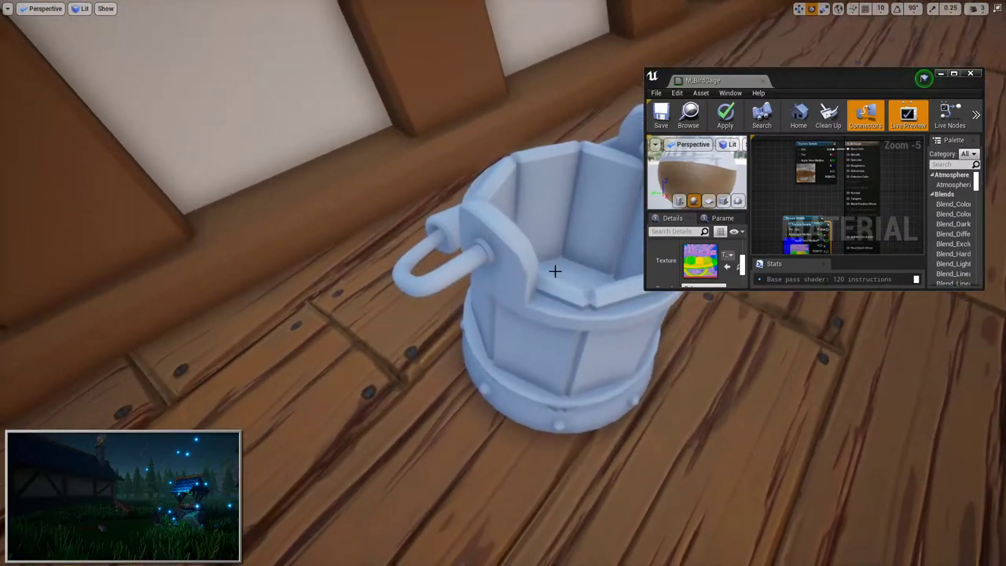
key("s")
Examine the furnished cabin with the wooden railing, moving the material window out of the way.
right_click_drag(555, 271, 782, 243)
key("w")
key("w")
key("w")
key("w")
left_click_drag(831, 78, 903, 29)
key("w")
right_click_drag(613, 236, 551, 275)
key("w")
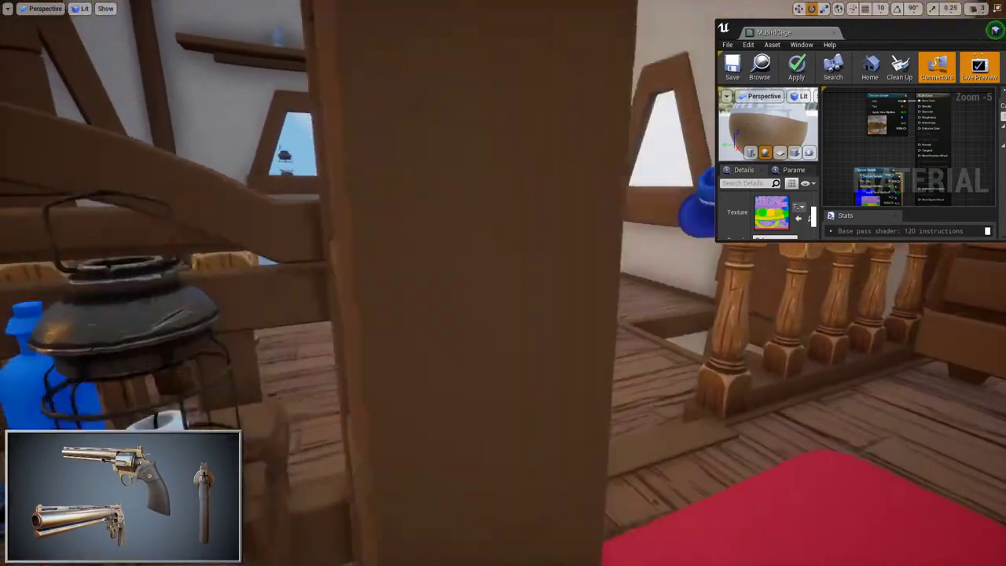
mouse_move(499, 206)
right_mouse_down()
mouse_move(362, 205)
mouse_move(498, 206)
right_mouse_up()
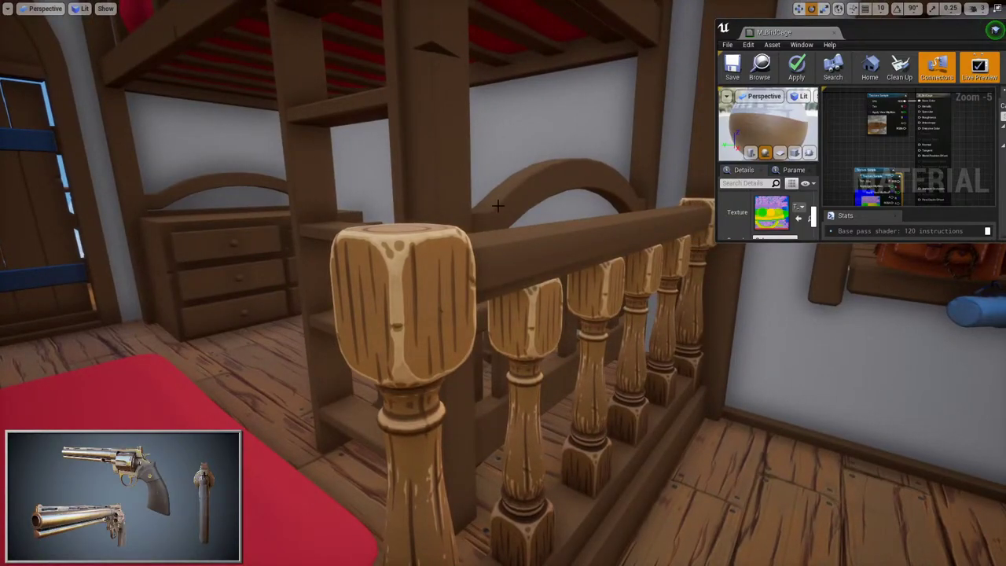
right_click_drag(571, 238, 661, 149)
key("F11")
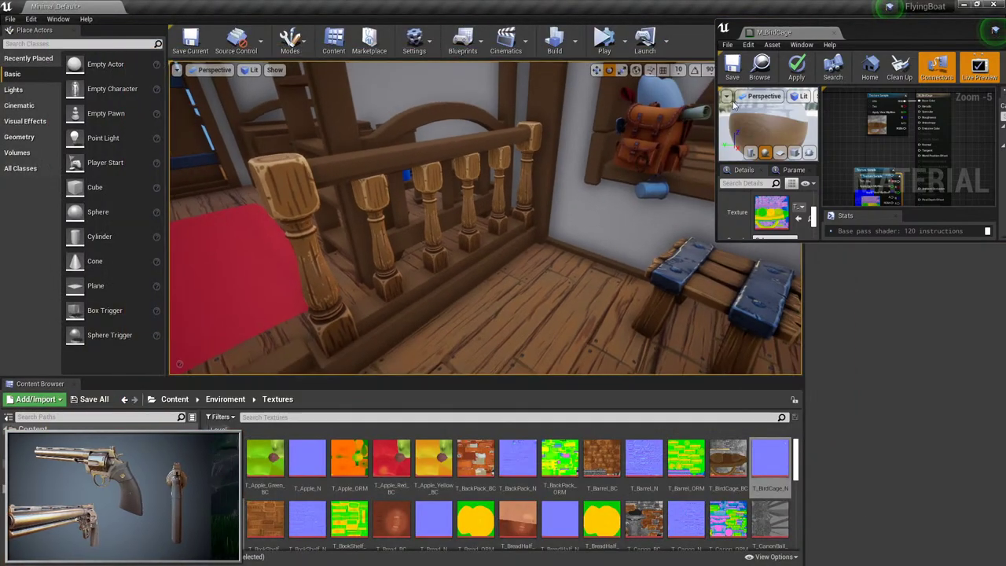
Connect the normal texture's RGB output to the material's Normal input and spread out the texture nodes.
double_click(867, 27)
mouse_move(204, 181)
right_mouse_down()
mouse_move(157, 181)
mouse_move(216, 183)
right_mouse_up()
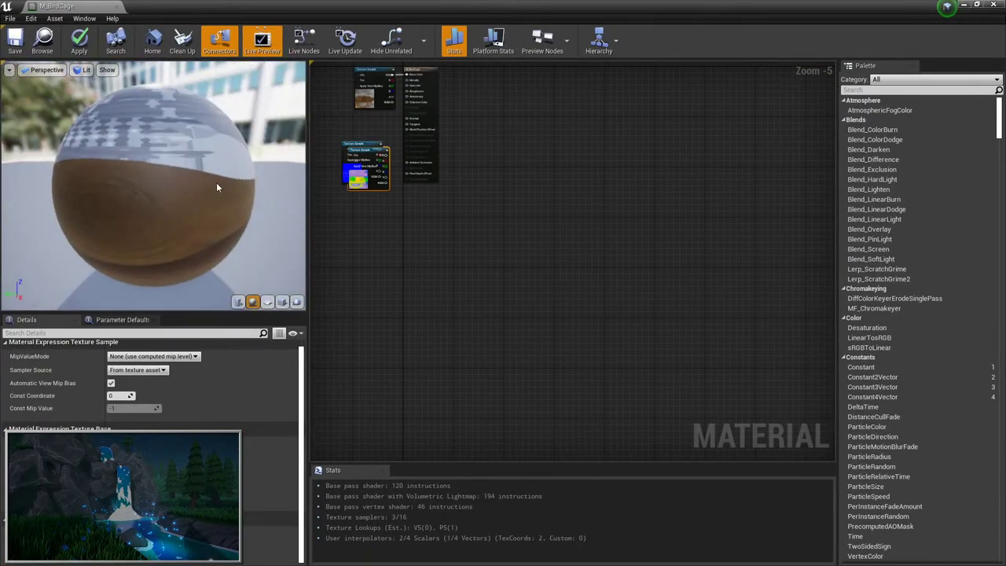
right_click_drag(319, 191, 628, 275)
scroll(615, 275, "up", 5)
right_click_drag(746, 229, 670, 286)
left_click_drag(680, 285, 681, 346)
left_click_drag(720, 227, 618, 137)
left_click_drag(500, 211, 306, 139)
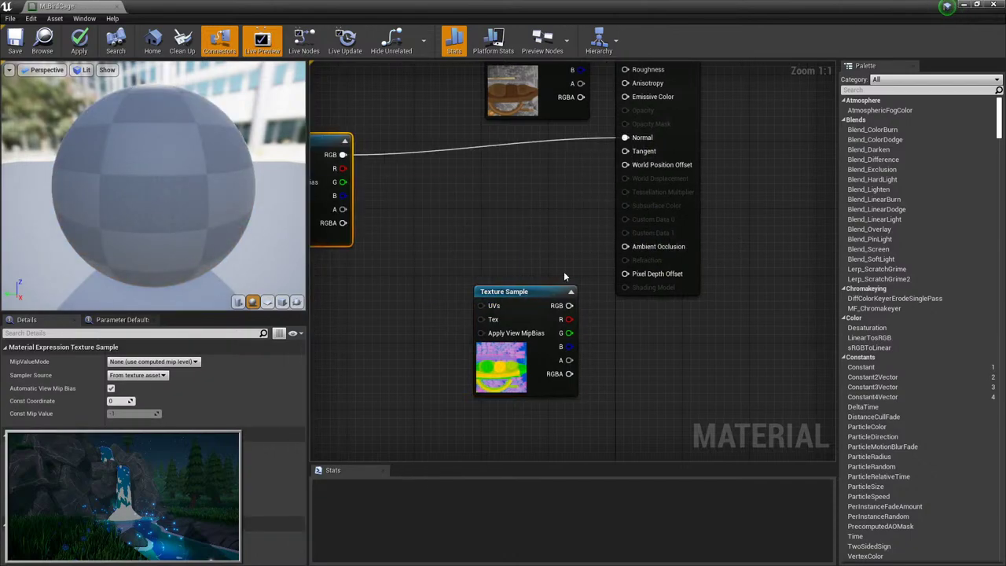
Connect the ORM texture's red output to Ambient Occlusion, green to Roughness and blue to Metallic.
left_click_drag(571, 319, 626, 246)
left_click_drag(569, 333, 641, 74)
left_click_drag(569, 391, 634, 88)
left_click_drag(526, 404, 424, 421)
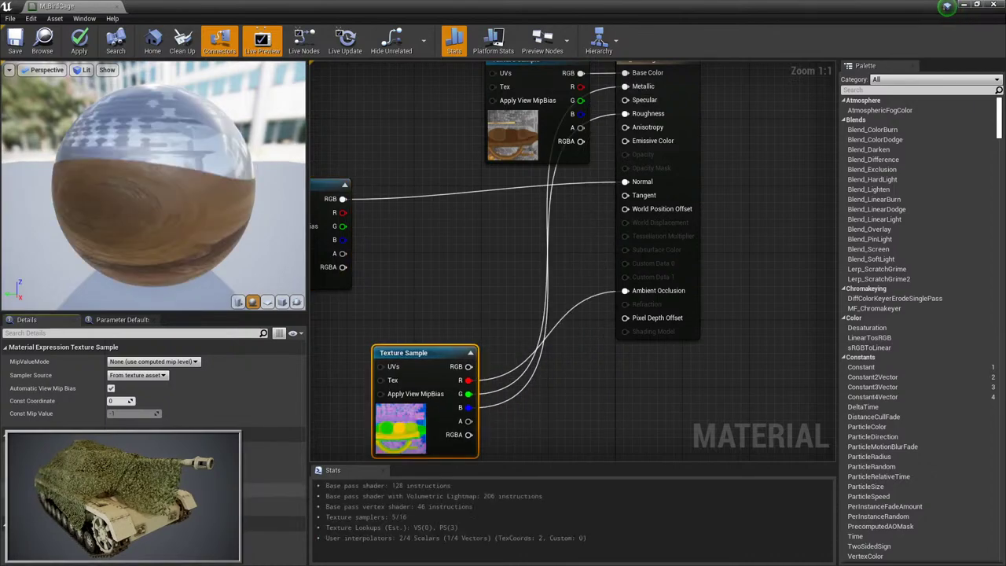
Disable sRGB on the T_BirdCage_ORM texture and apply the changes to the M_BirdCage material.
double_click(401, 429)
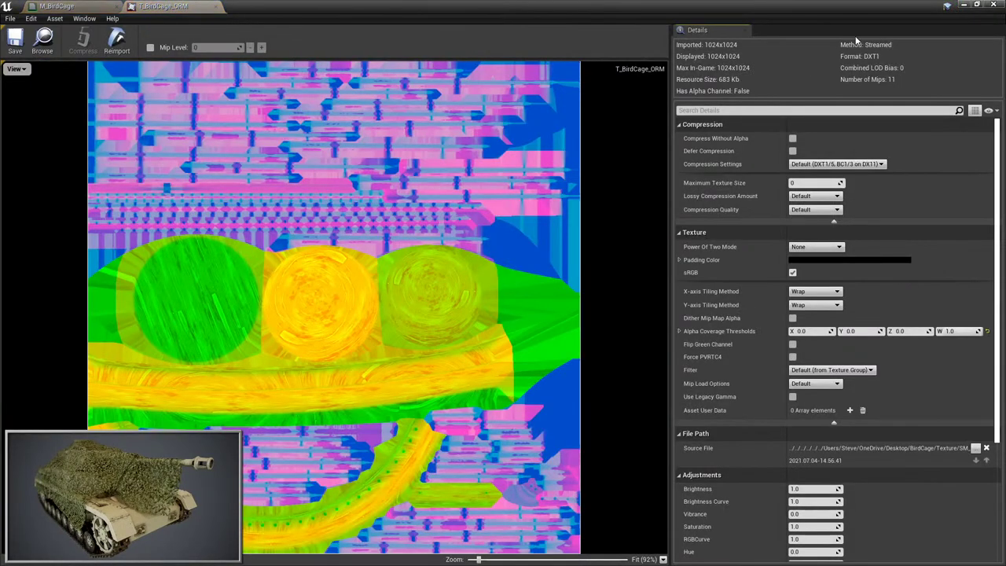
left_click(793, 272)
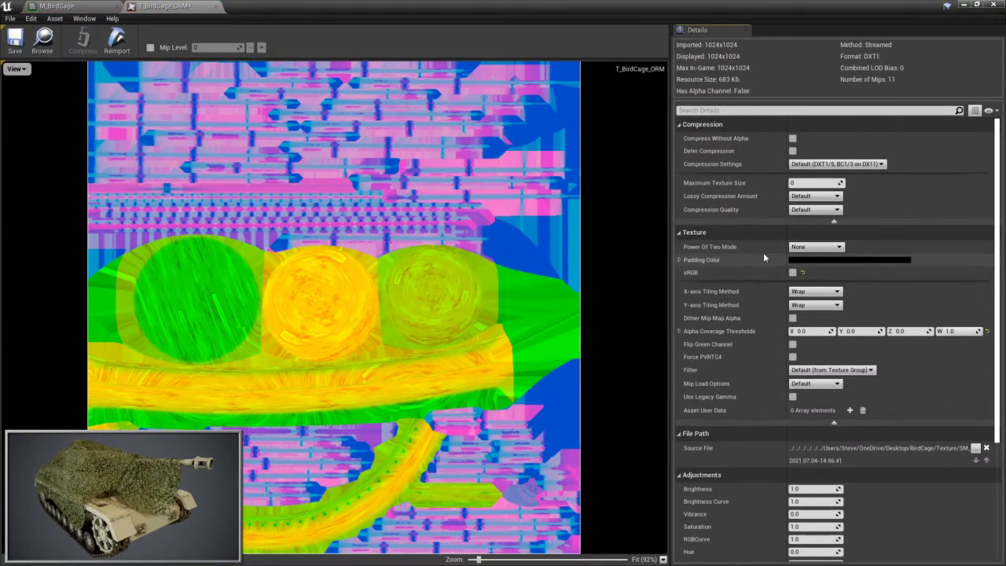
middle_click(146, 5)
left_click(78, 41)
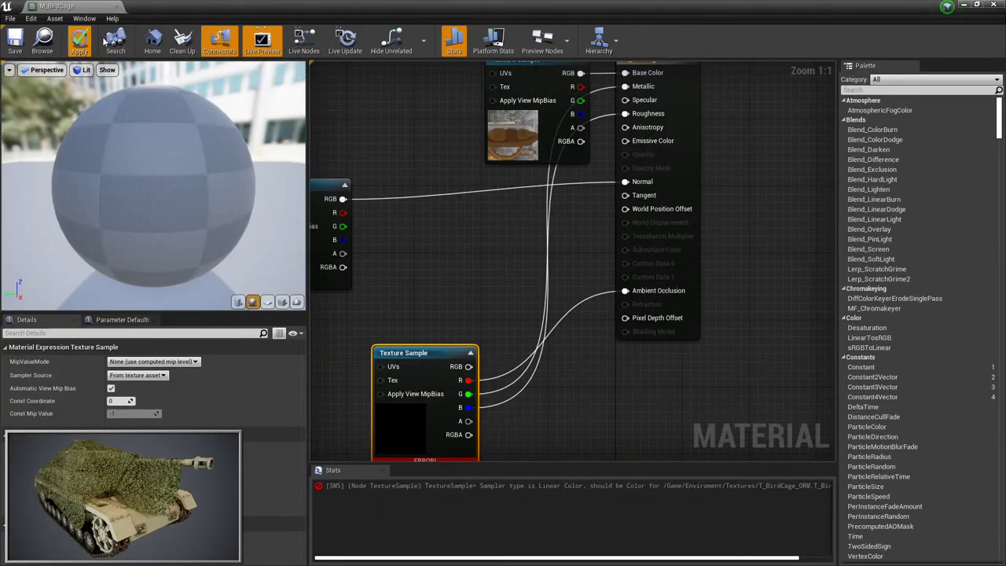
left_click(585, 315)
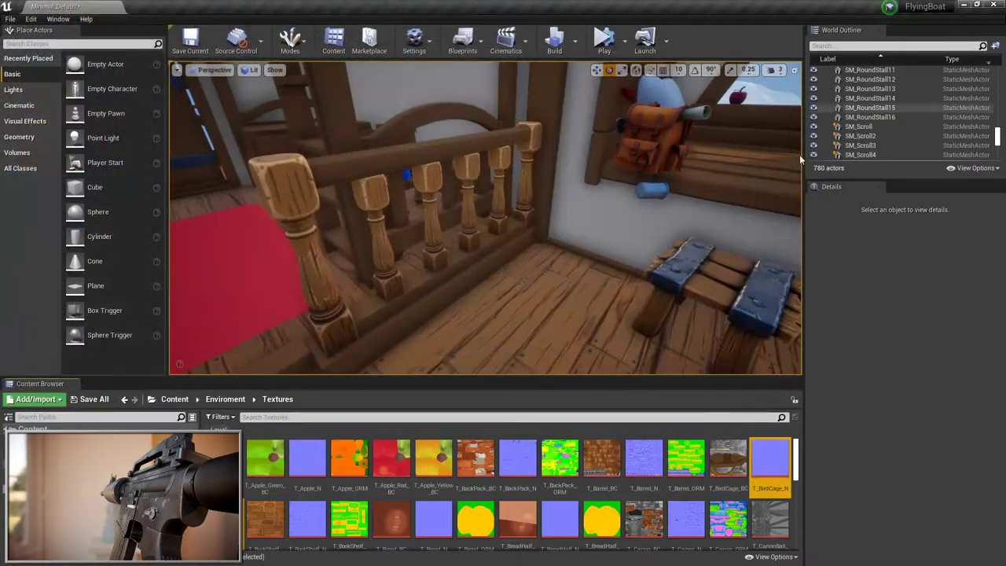
Inspect the textured birdcage in the level using the full-screen viewport.
right_click_drag(485, 217, 485, 217)
key("F11")
right_click_drag(600, 269, 600, 269)
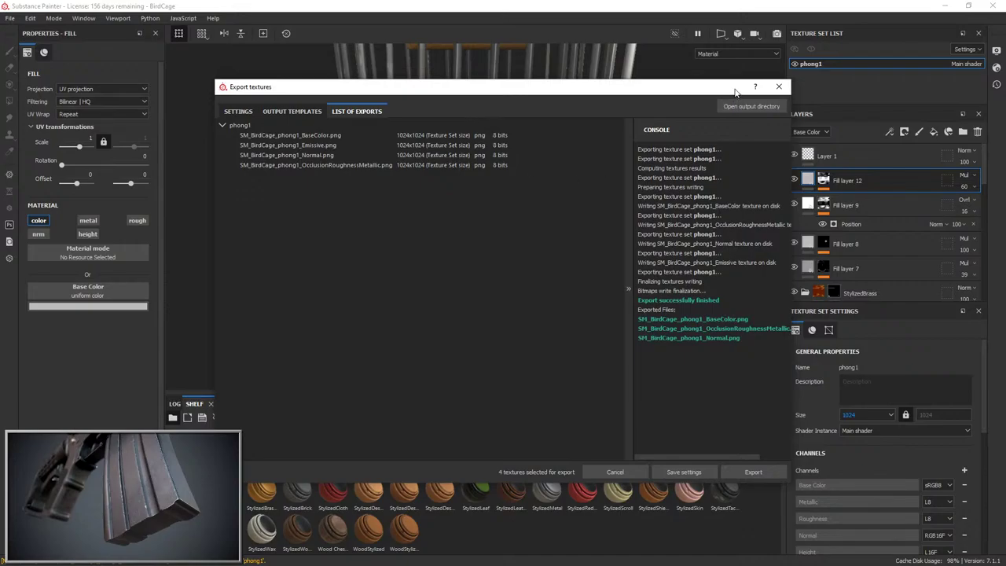
Switch to Substance Painter, close the Export textures dialog and maximize the BirdCage project window.
left_click(779, 86)
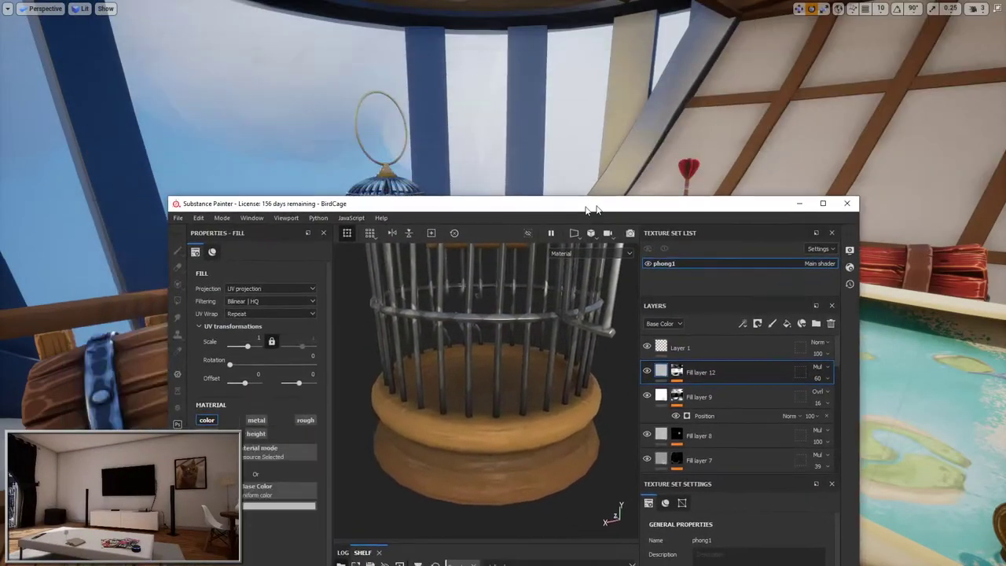
left_click_drag(593, 202, 716, 238)
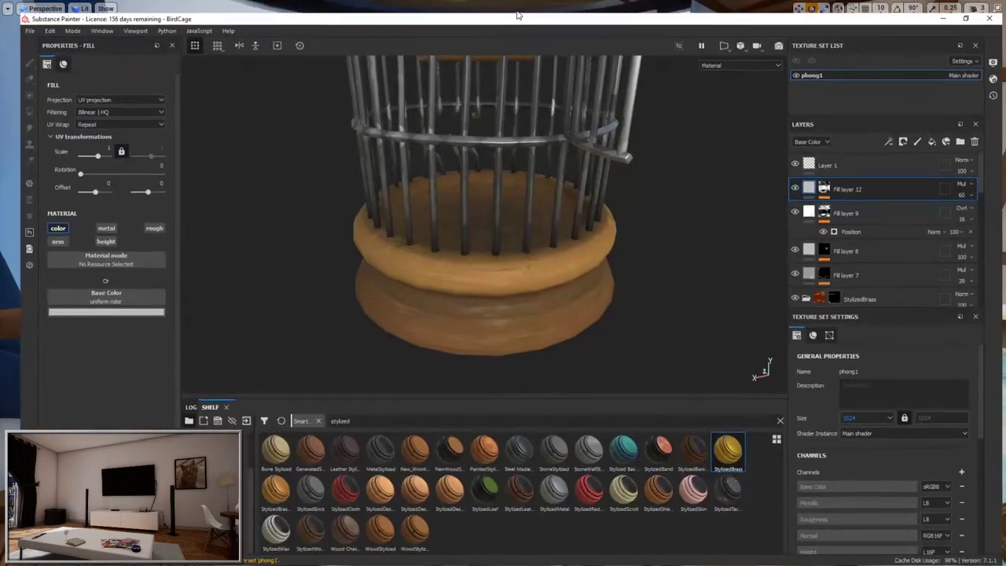
double_click(517, 14)
Look through the birdcage's layer stack and collapse the MetalStylized folder.
scroll(893, 232, "down", 4)
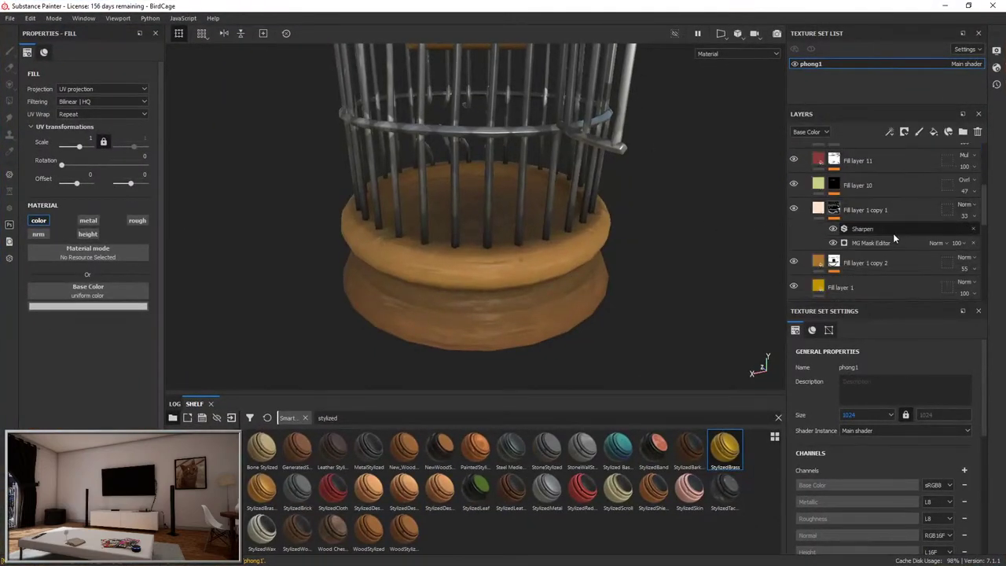
scroll(800, 224, "down", 3)
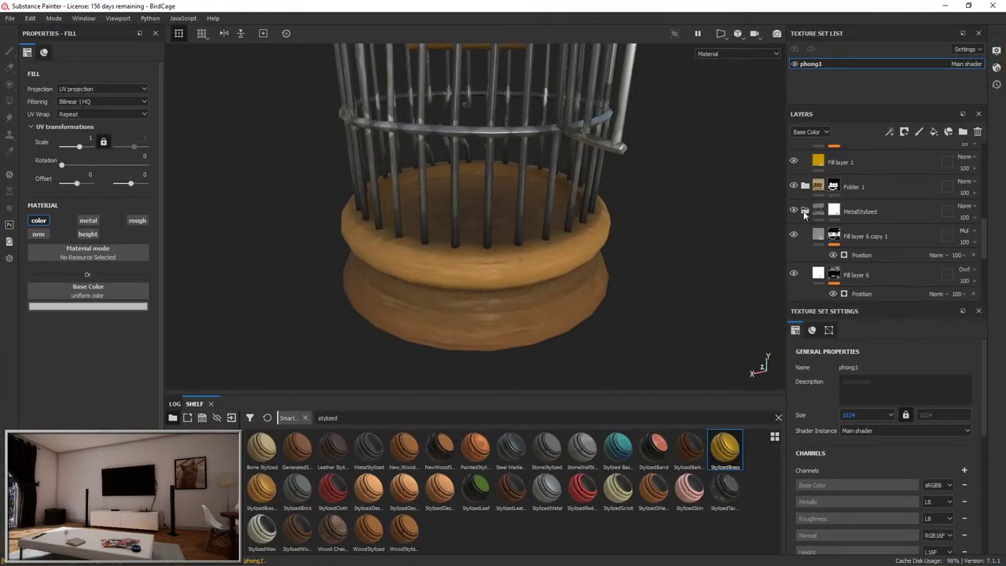
left_click(804, 211)
scroll(807, 209, "up", 3)
left_click(805, 180)
scroll(810, 206, "up", 2)
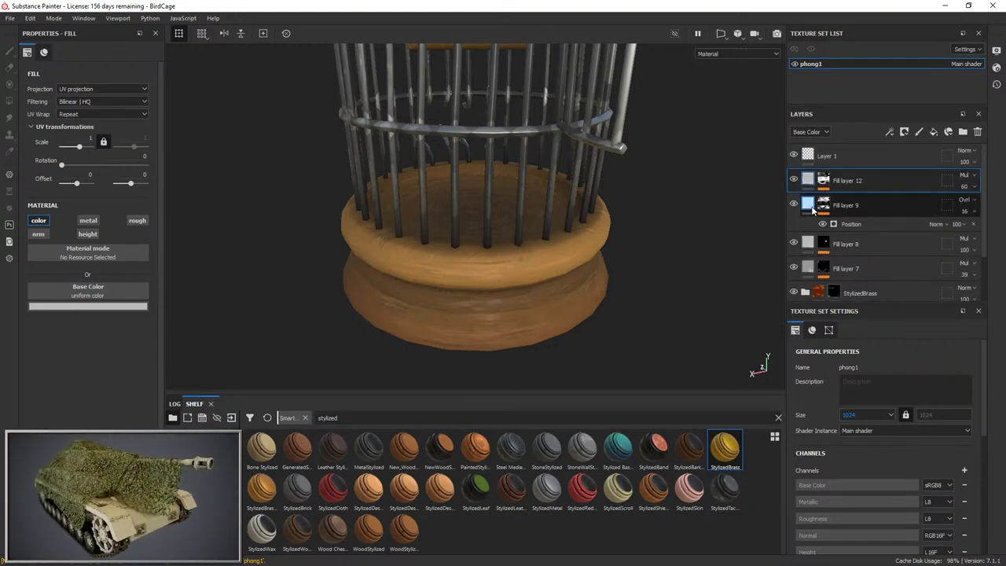
Collapse the StylizedBrass folder and toggle the visibility of Folder 1 off and on to check it.
scroll(803, 222, "down", 4)
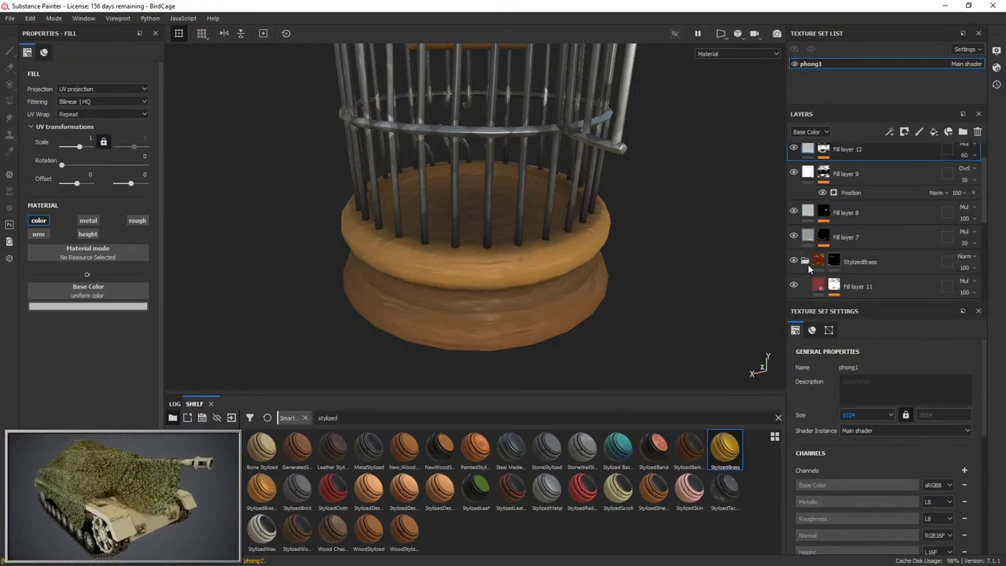
scroll(802, 228, "down", 1)
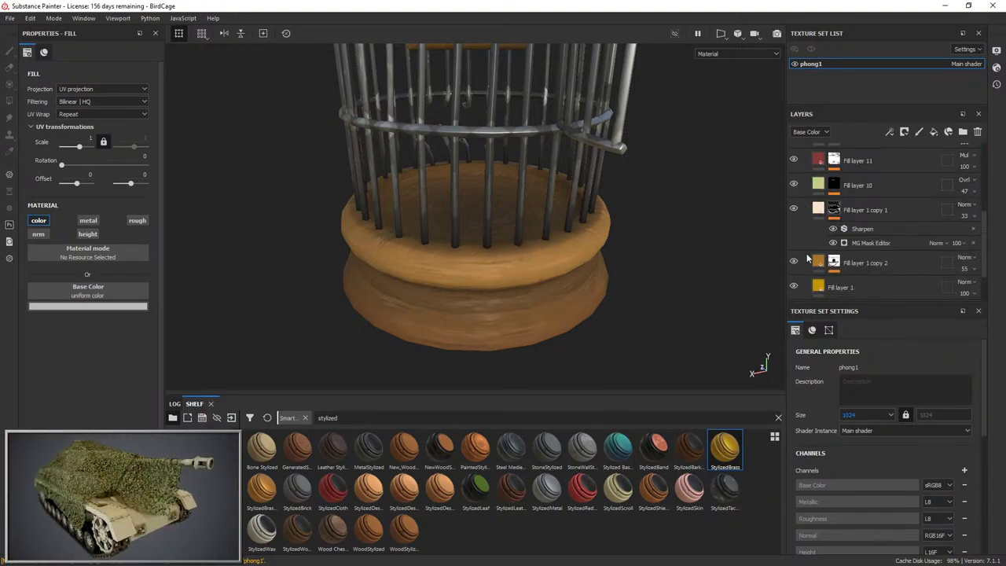
scroll(799, 261, "down", 2)
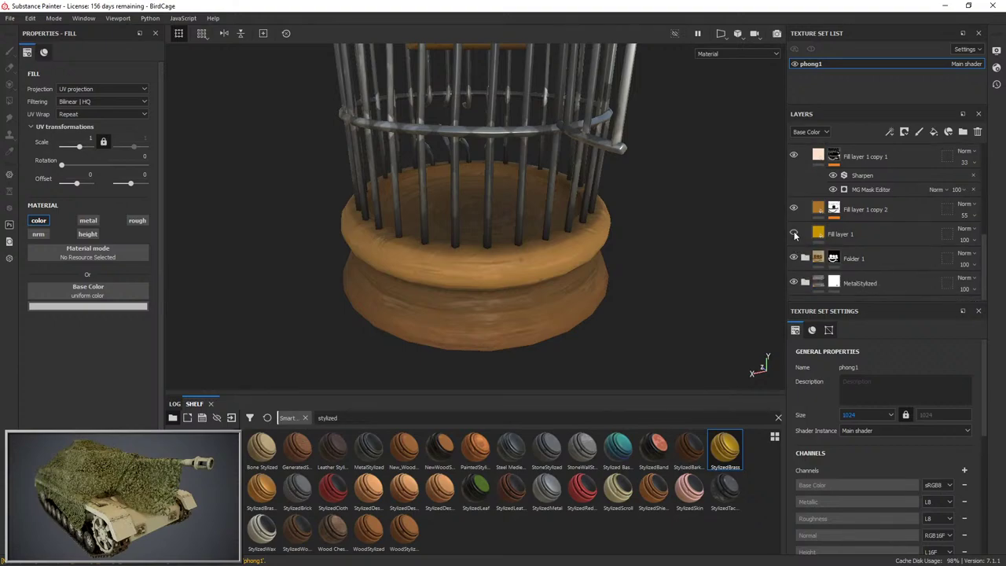
scroll(818, 231, "up", 5)
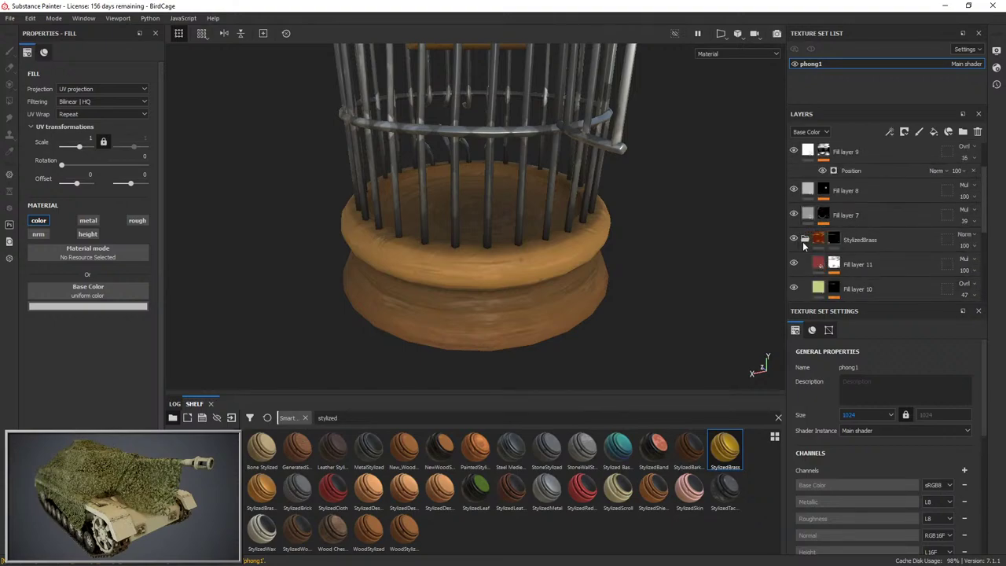
left_click(806, 240)
left_click(793, 263)
left_click(793, 263)
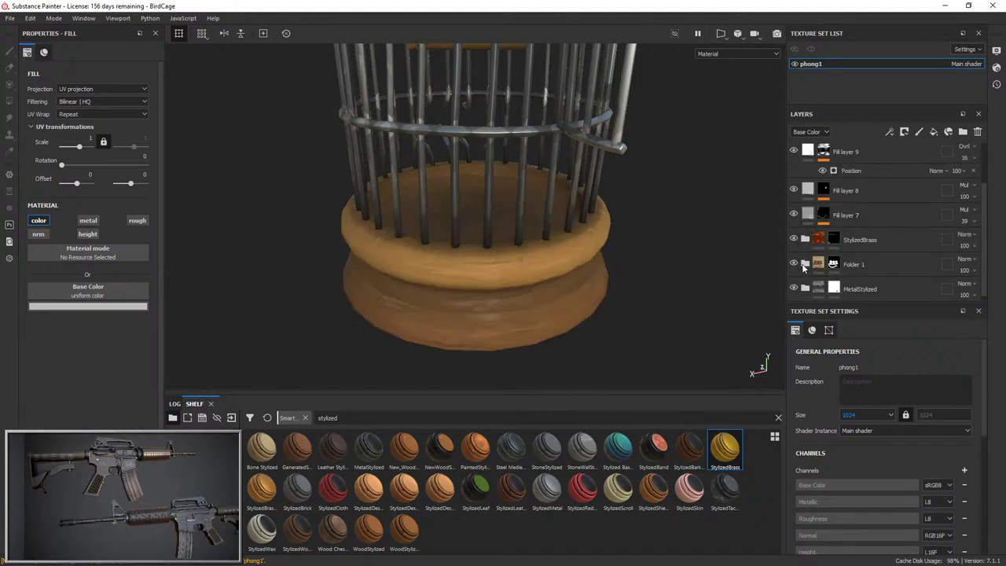
Expand Folder 1 and change the base color of Fill layer 3 to a warmer yellow, e0bc61.
left_click(803, 264)
scroll(804, 264, "down", 5)
scroll(802, 264, "down", 2)
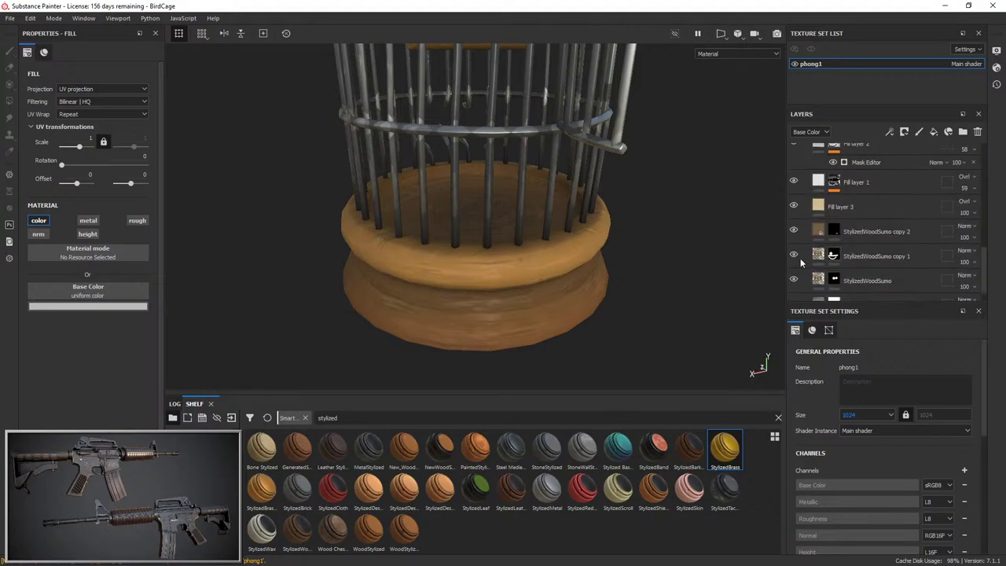
left_click(794, 206)
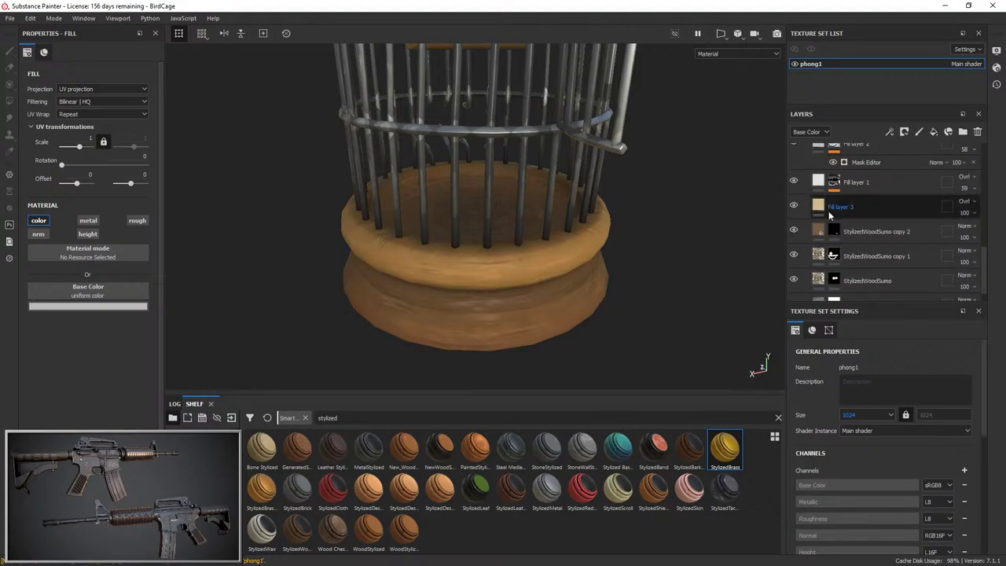
left_click(114, 307)
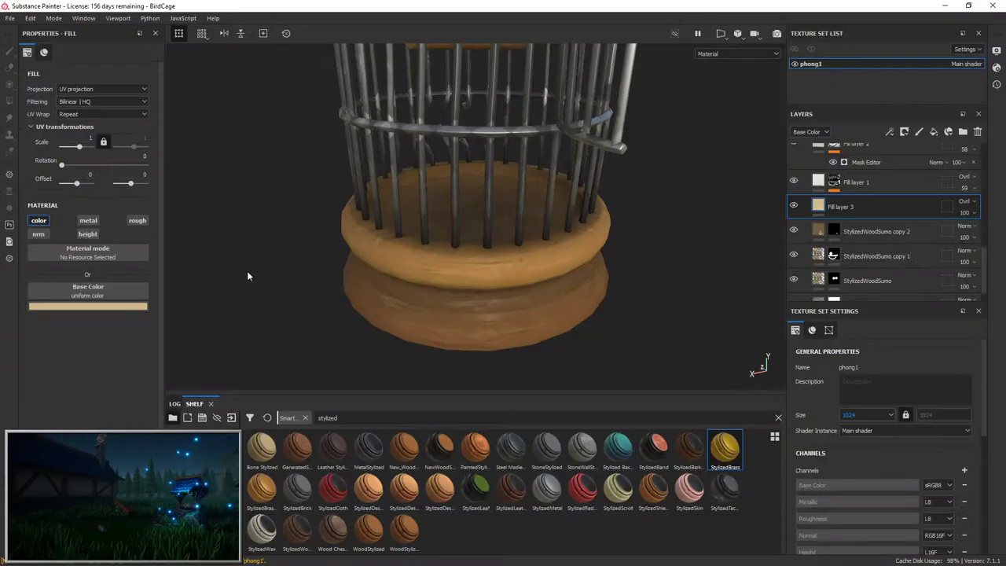
left_click(86, 306)
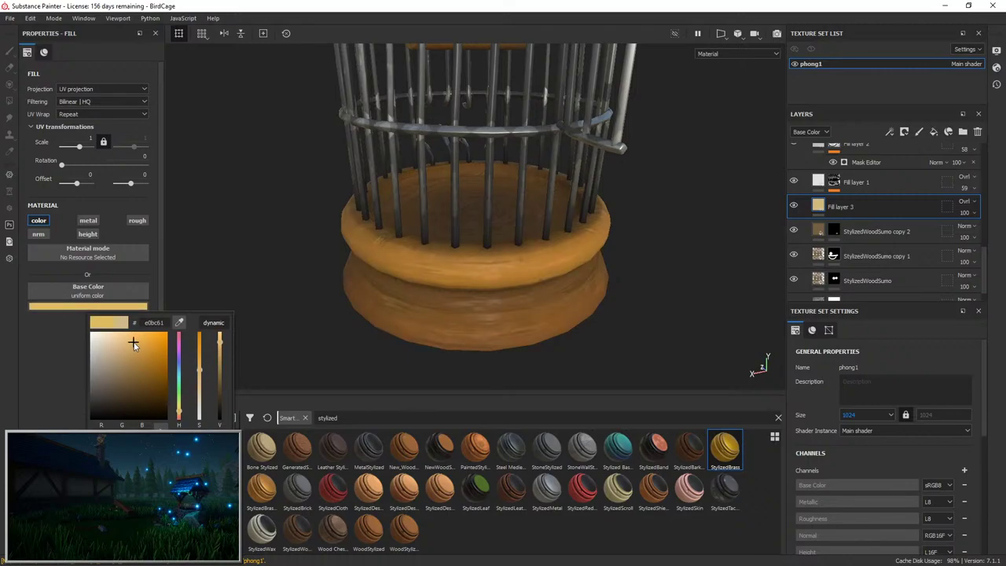
Check the whole recolored birdcage in the enlarged viewport and export its textures.
scroll(488, 148, "down", 5)
middle_click_drag(488, 148, 491, 191, "alt")
left_click_drag(464, 206, 450, 263, "alt")
key("Tab")
left_click(10, 18)
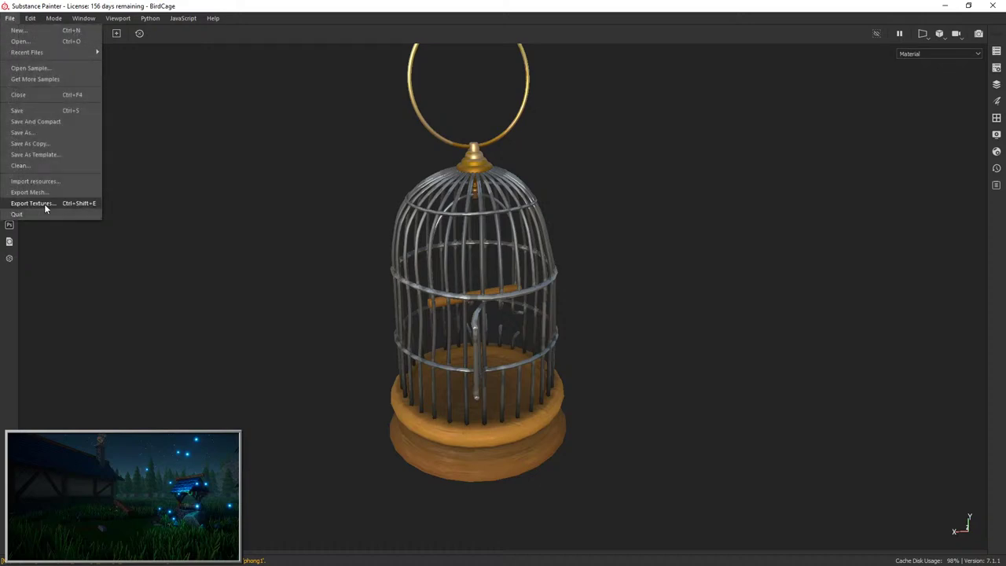
left_click(44, 204)
left_click(754, 472)
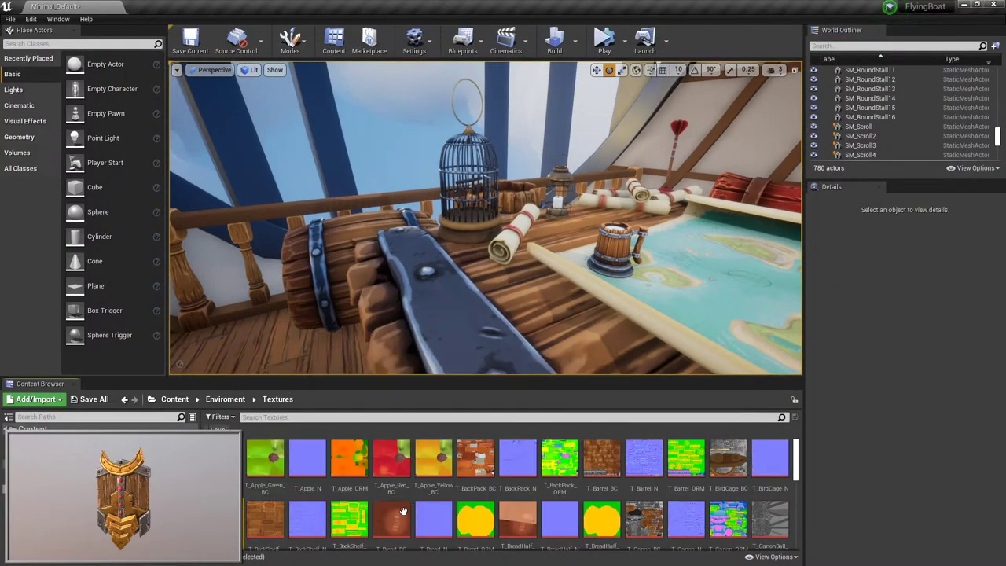
In Unreal, reimport the T_BirdCage_BC and T_BirdCage_N textures and check the cage's wooden base up close.
right_click(736, 470)
left_click(769, 198)
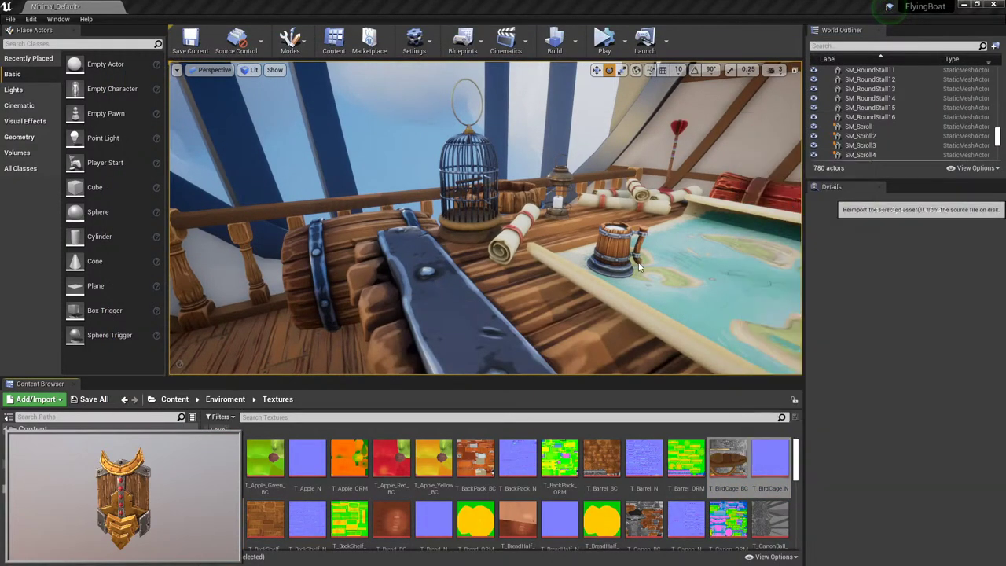
right_click_drag(485, 218, 469, 162)
key("w")
key("w")
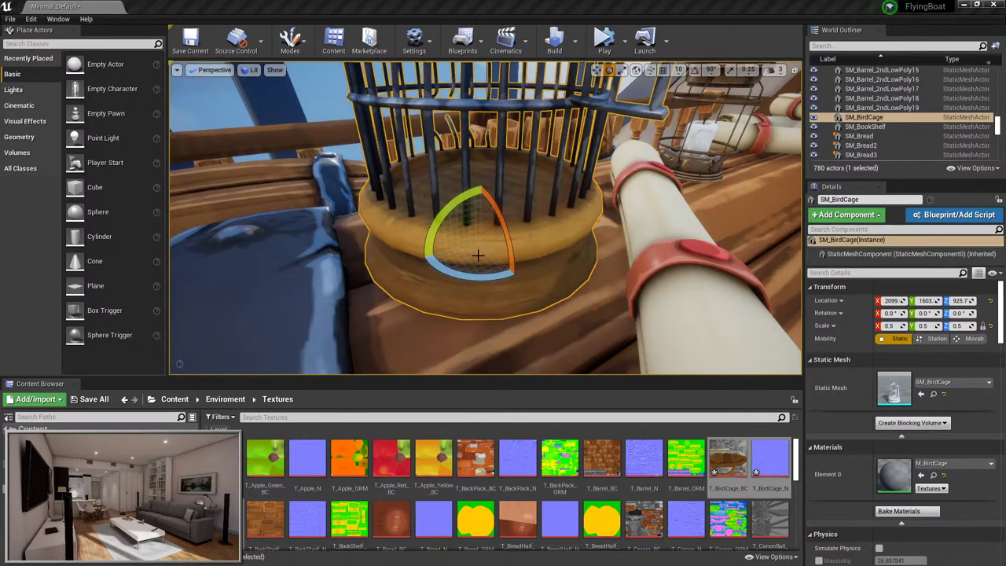
Locate the birdcage's material, create a material instance from M_BirdCage and apply it to the cage.
left_click(934, 475)
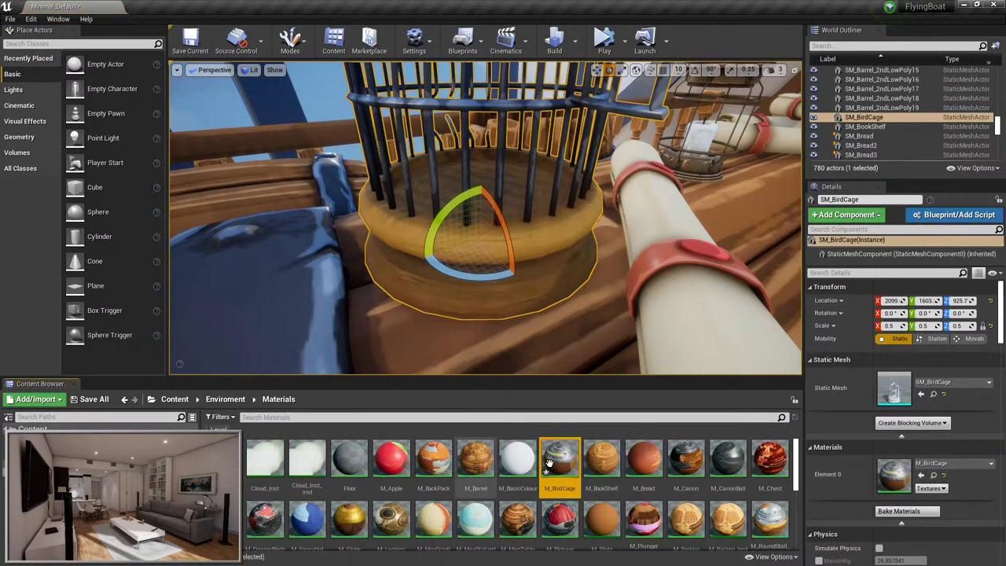
right_click(560, 460)
left_click(609, 197)
left_click_drag(591, 465, 547, 274)
Rename the new birdcage material instance as MI_BirdCage.
key("F2")
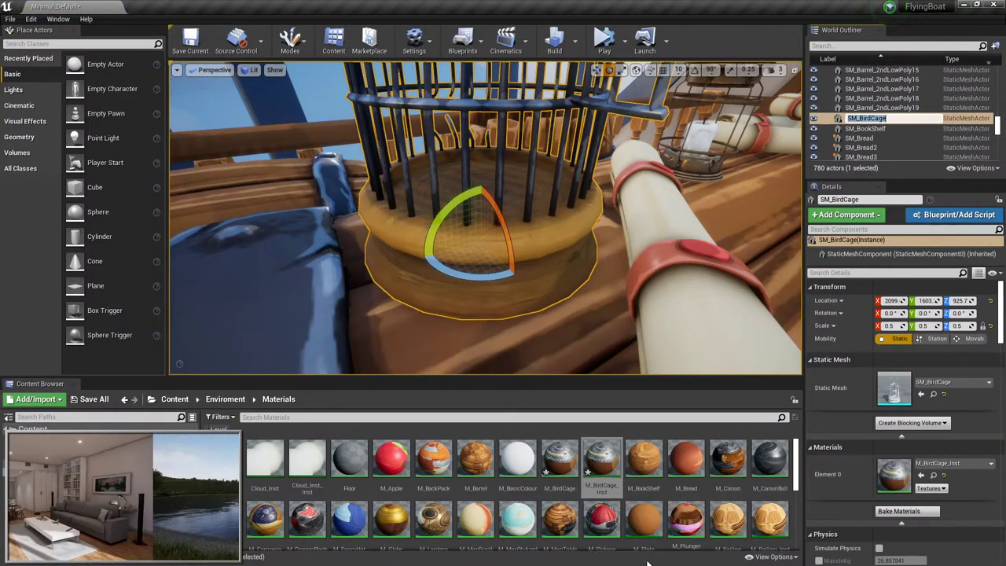
left_click(598, 483)
left_click(616, 487)
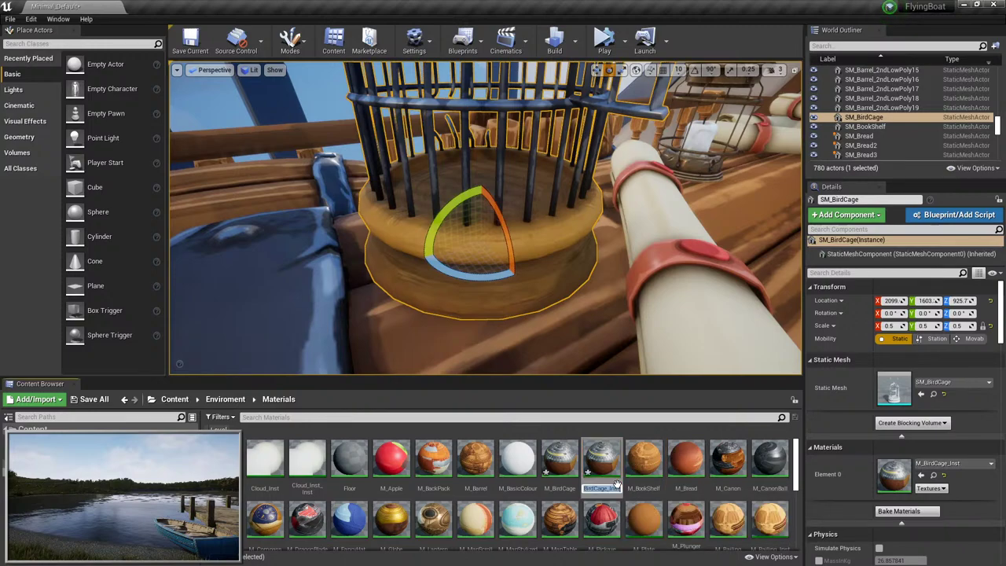
key("BackSpace")
key("BackSpace")
key("BackSpace")
key("BackSpace")
key("BackSpace")
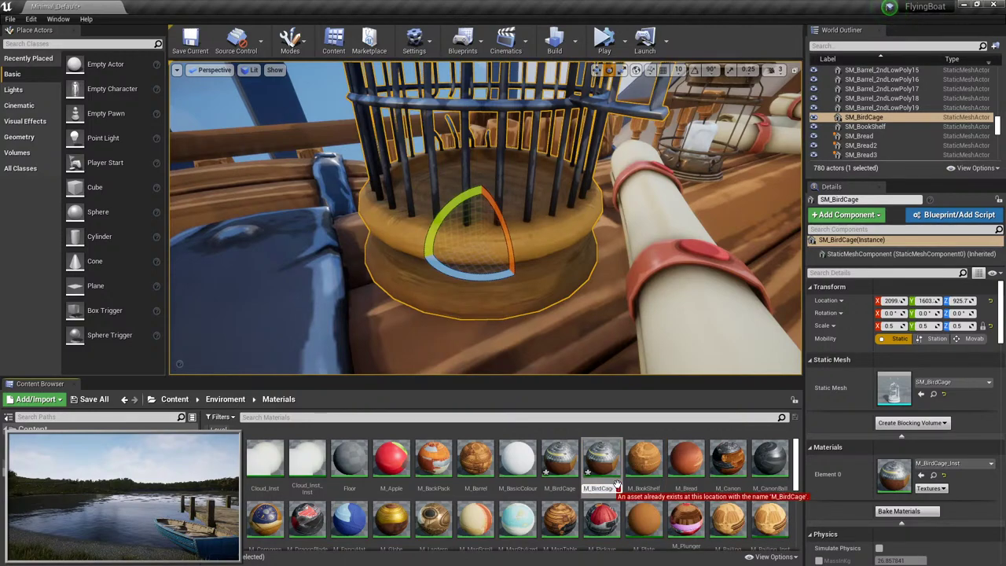
type("Ie")
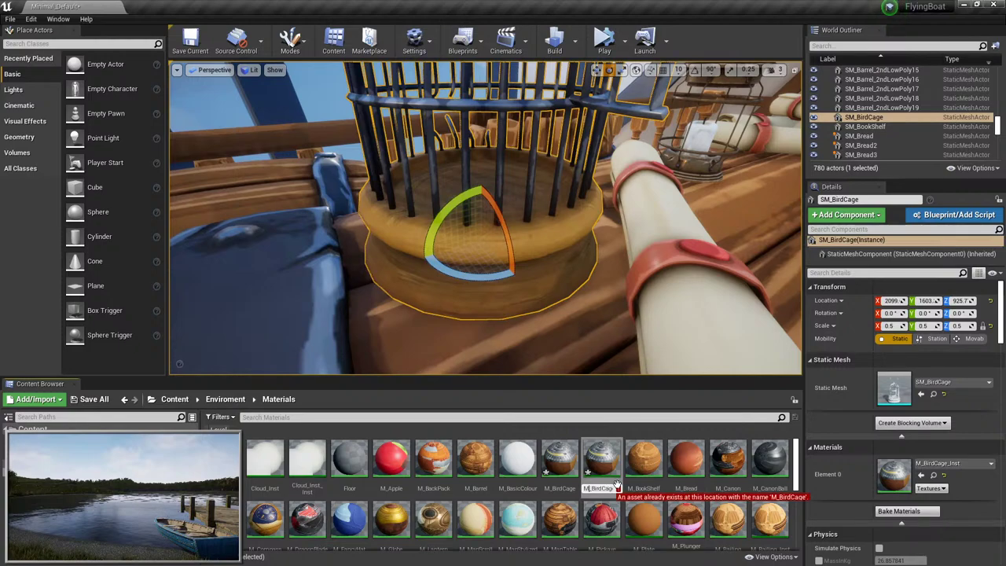
key("Return")
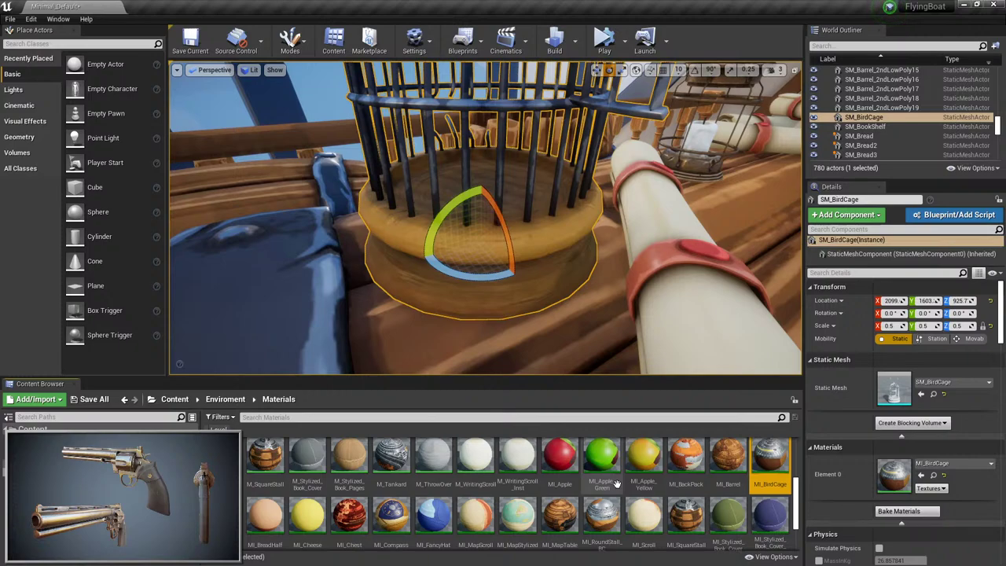
Apply the MI_BirdCage material instance to the birdcage in the level and clear the selection.
left_click_drag(767, 464, 496, 263)
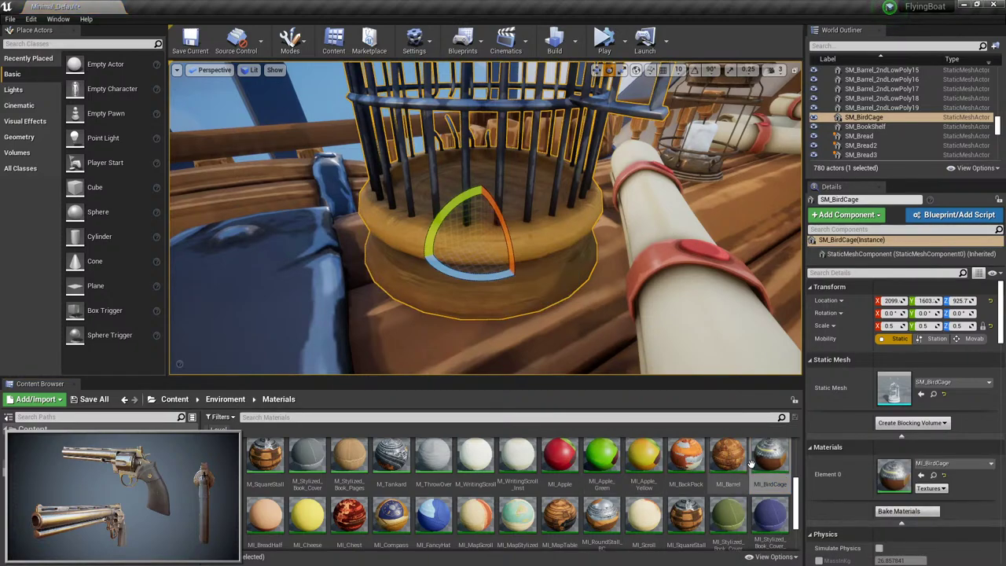
left_click(751, 464)
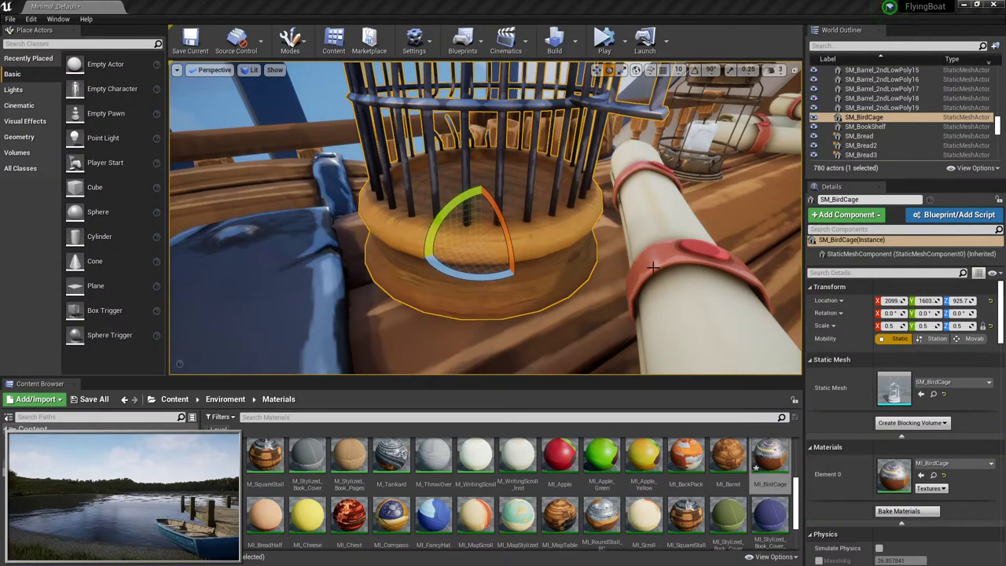
key("Escape")
Examine the birdcage beside the table props from several distances in the full-screen viewport.
right_click_drag(631, 228, 630, 228)
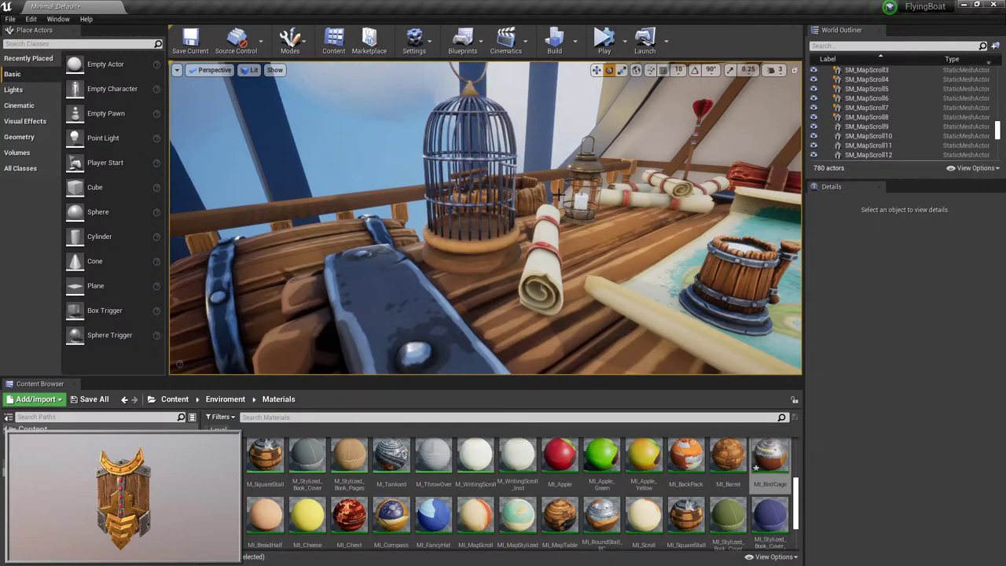
scroll(559, 195, "down", 3)
key("F11")
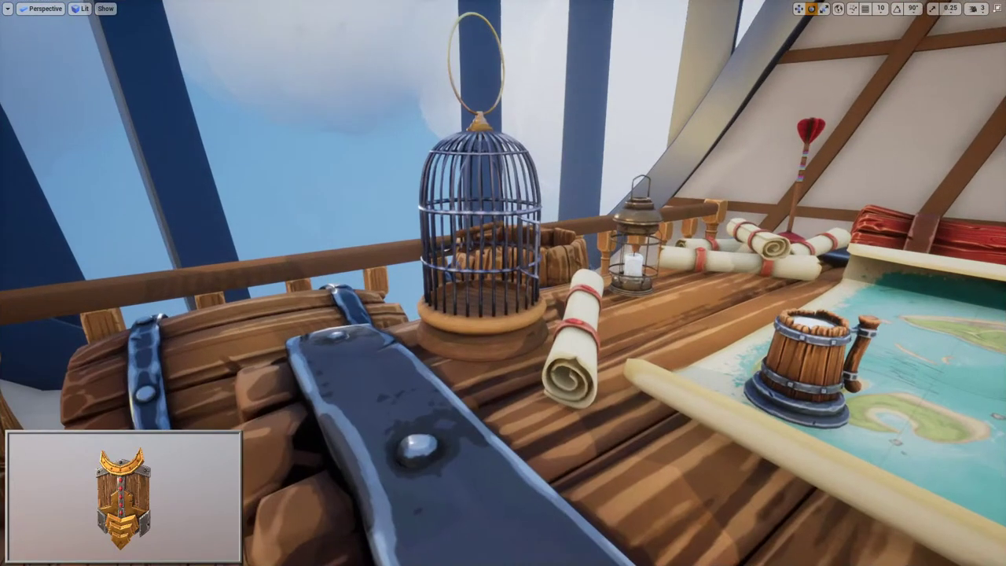
mouse_move(503, 283)
right_mouse_down()
mouse_move(408, 279)
mouse_move(503, 283)
right_mouse_up()
scroll(503, 283, "down", 3)
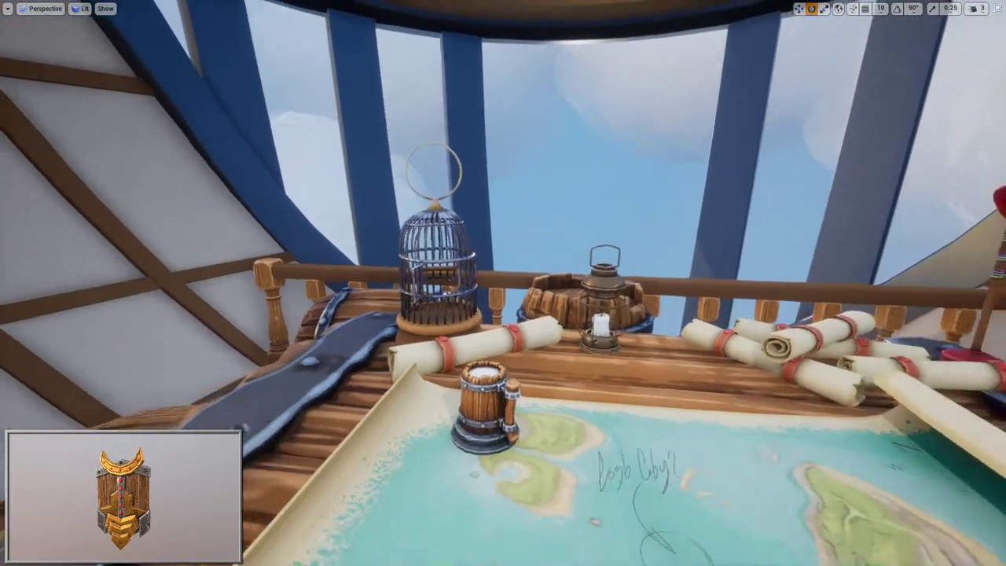
scroll(643, 265, "down", 3)
scroll(643, 264, "up", 3)
right_click_drag(643, 264, 550, 220)
scroll(643, 264, "up", 3)
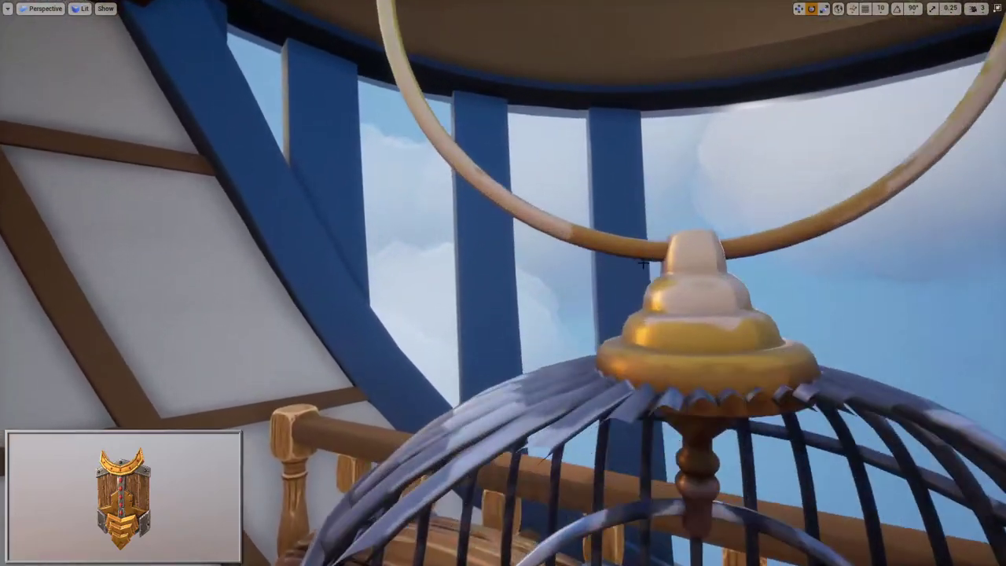
scroll(568, 364, "down", 5)
right_click_drag(584, 427, 826, 480)
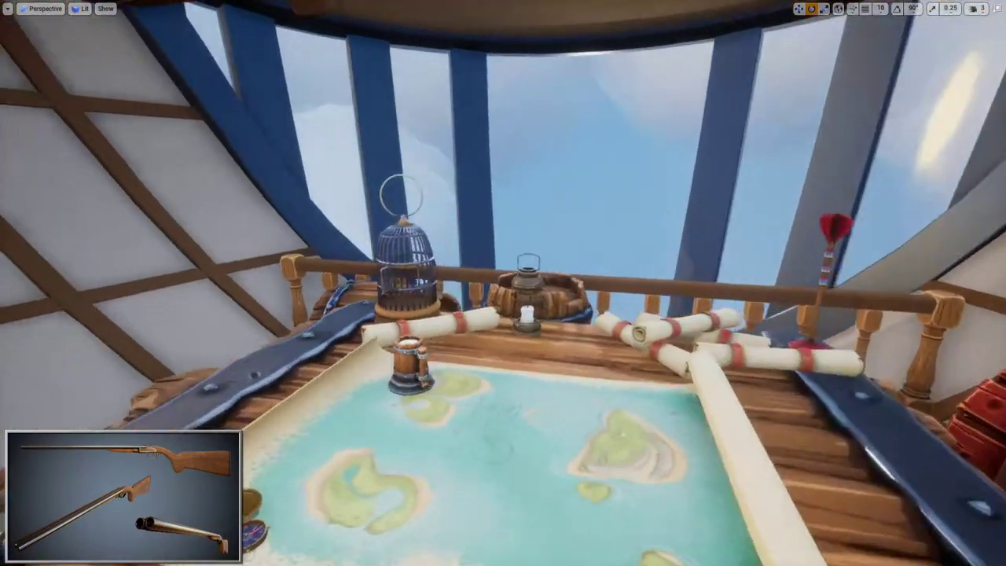
right_click_drag(503, 283, 723, 275)
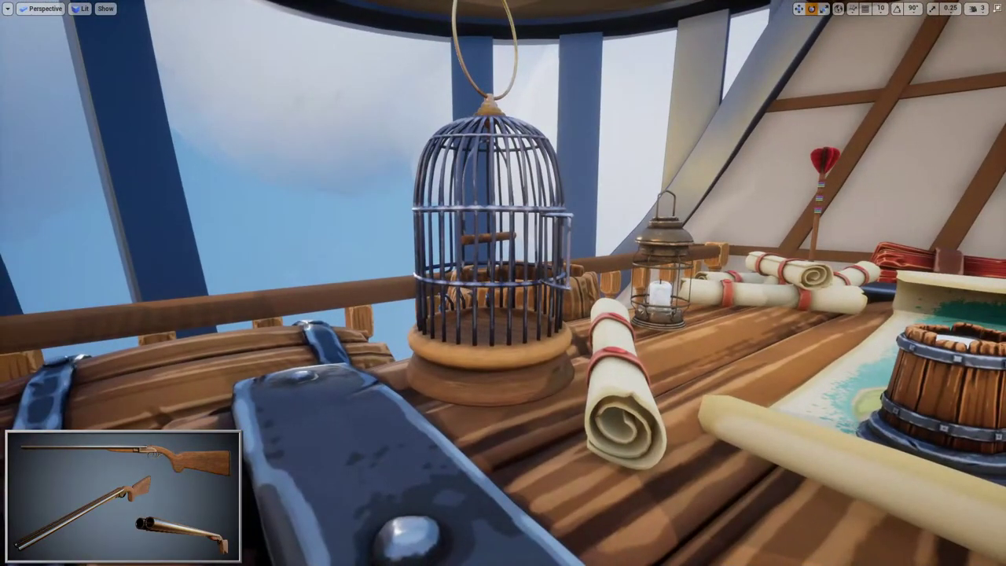
Adjust the birdcage's height so its base rests on the table, and return to the normal editor layout.
right_click_drag(602, 330, 472, 287)
left_click(463, 289)
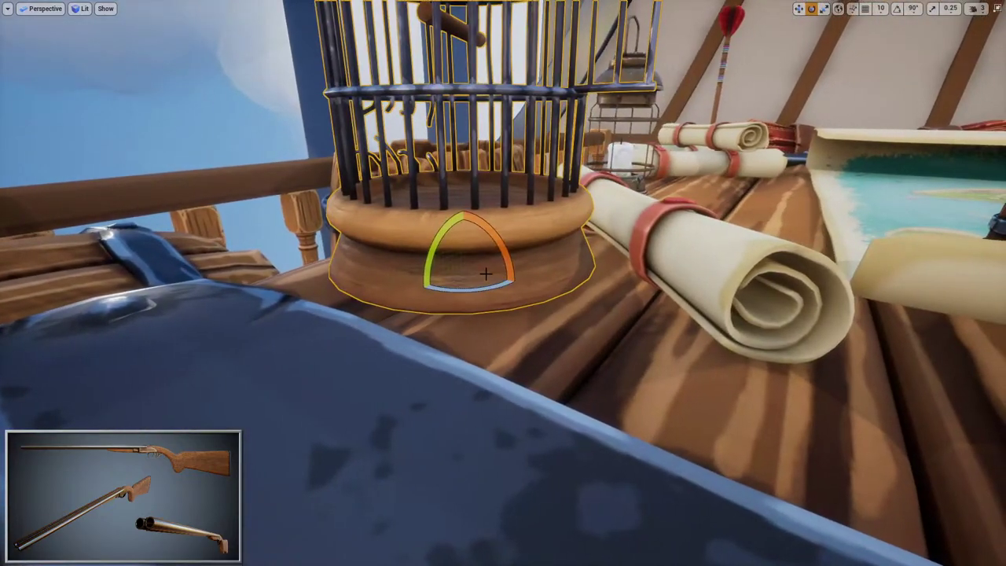
key("w")
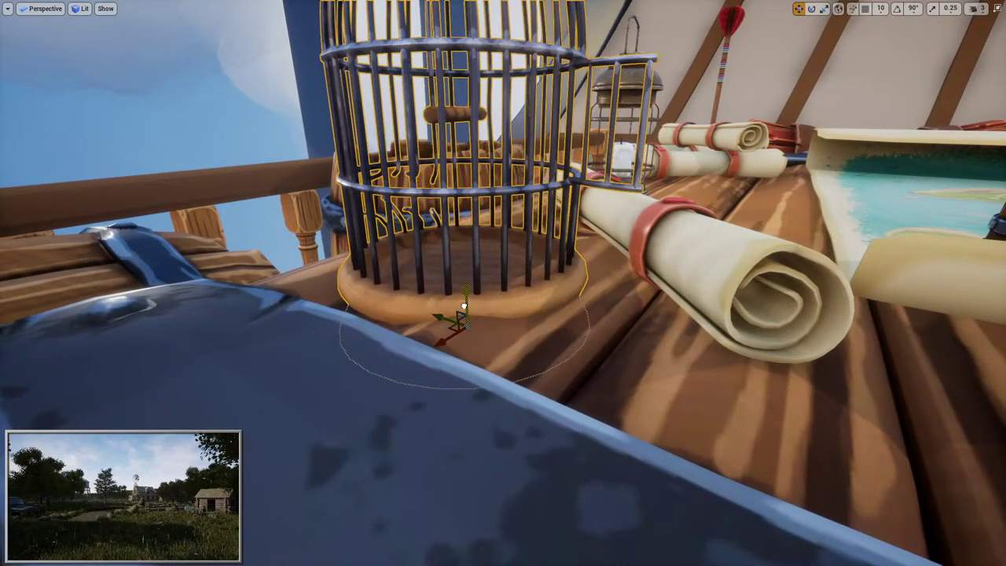
mouse_move(438, 251)
left_mouse_down()
mouse_move(472, 265)
mouse_move(439, 251)
left_mouse_up()
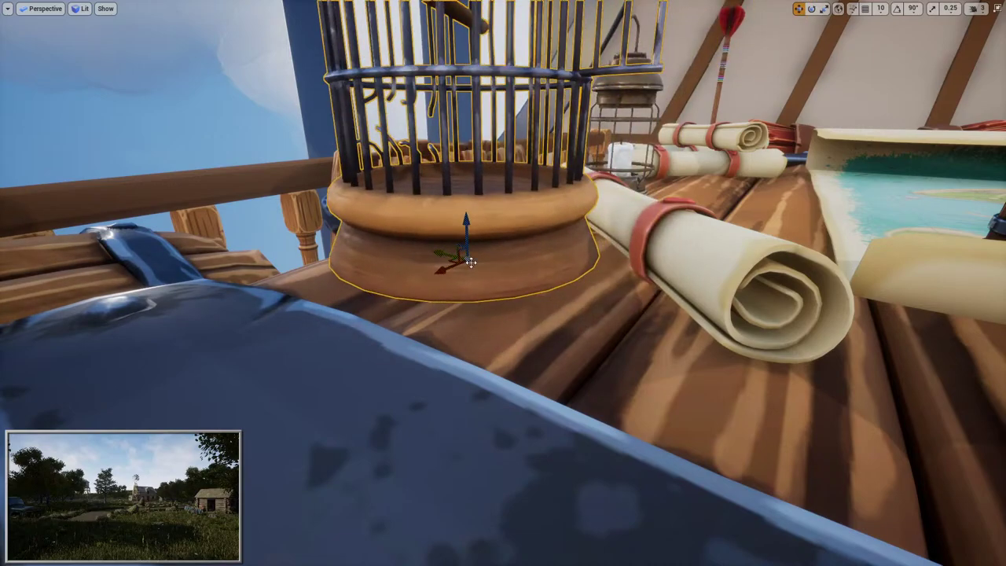
key("Escape")
right_click_drag(439, 252, 472, 228)
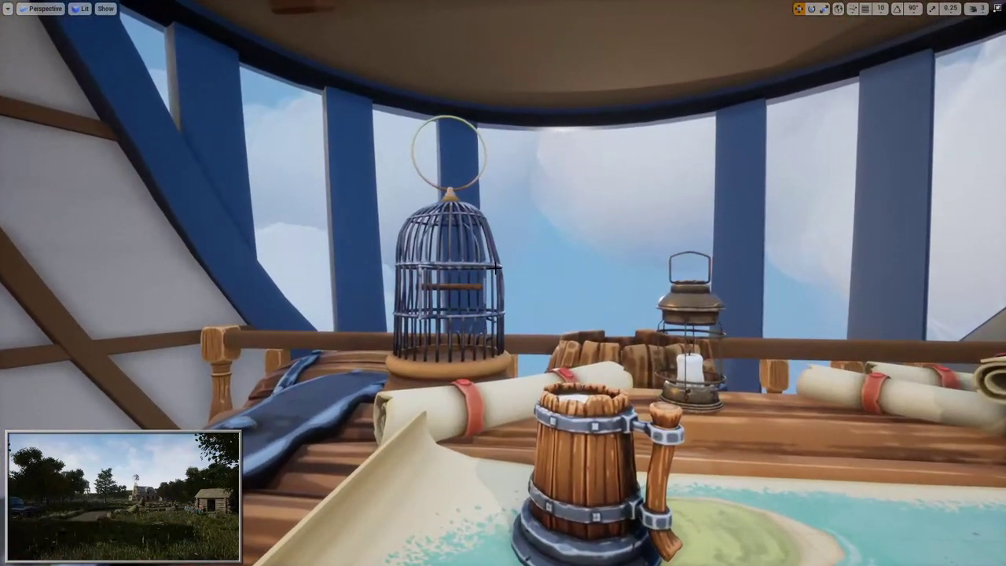
key("F11")
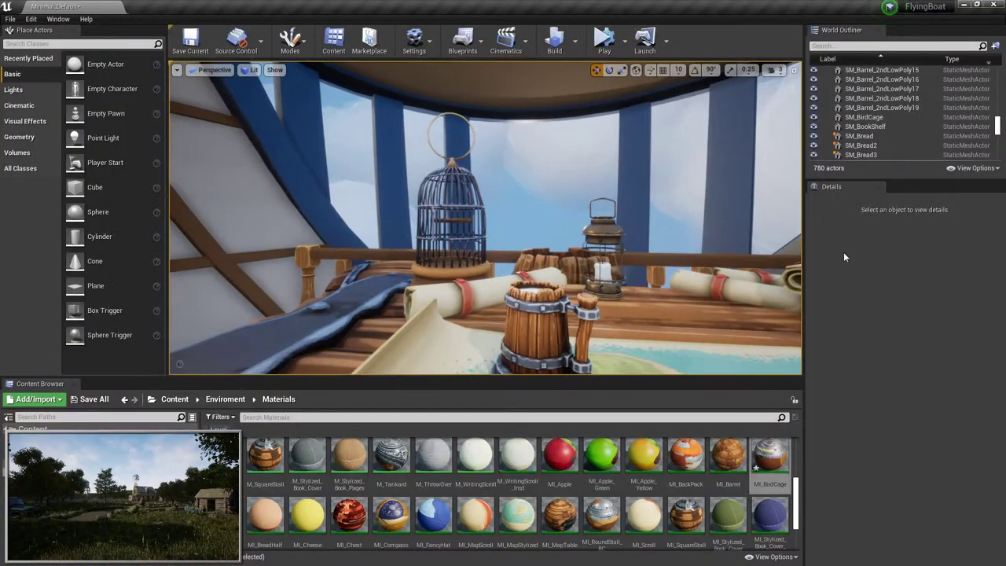
Find the post process volume by searching the level for "post", select it and filter its properties by "occ".
left_click(840, 46)
type("post")
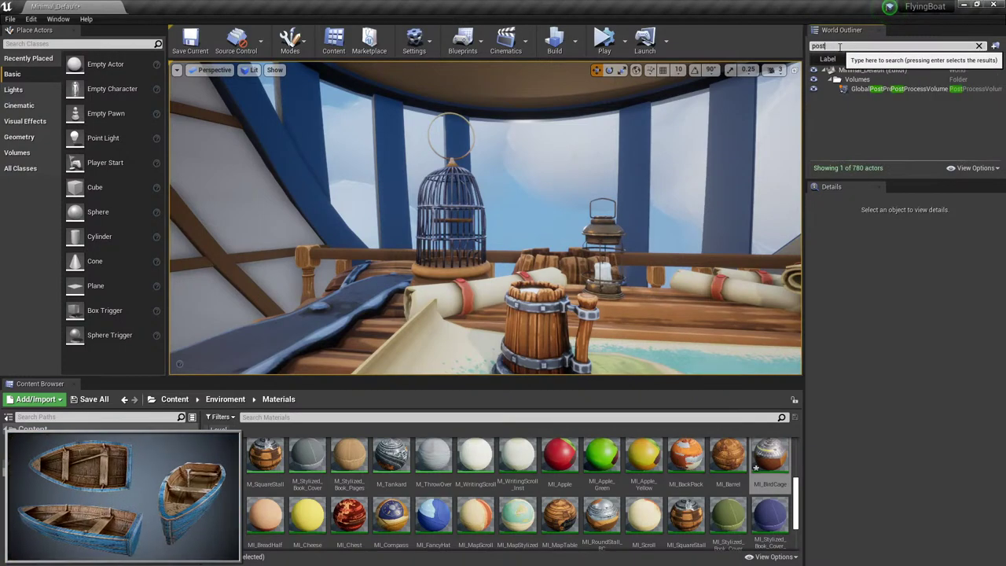
key("Return")
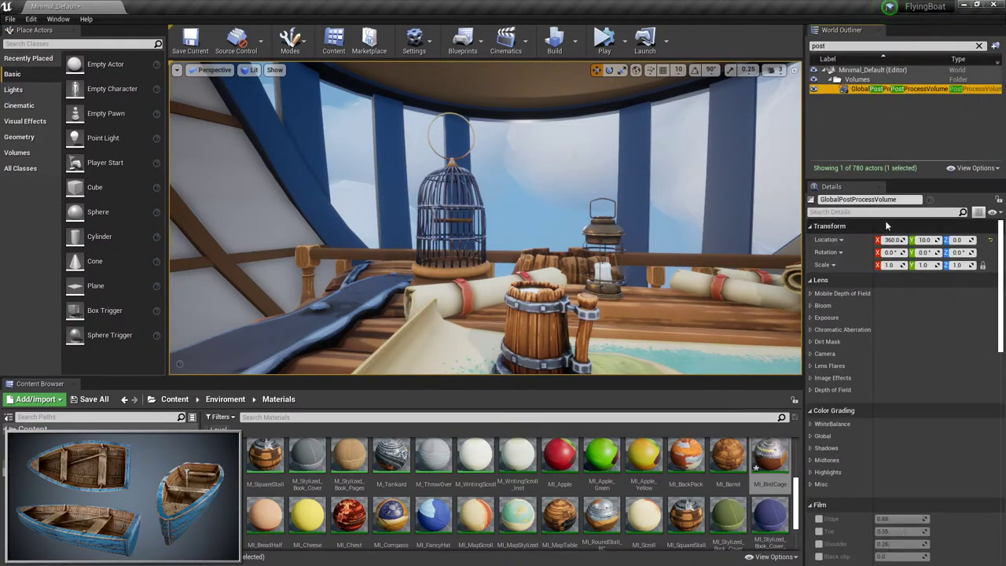
left_click(882, 212)
type("occ")
Set the volume's ambient occlusion intensity to 1.0 and radius to about 42.95, checking the effect on the birdcage.
key("w")
right_click_drag(775, 263, 731, 299)
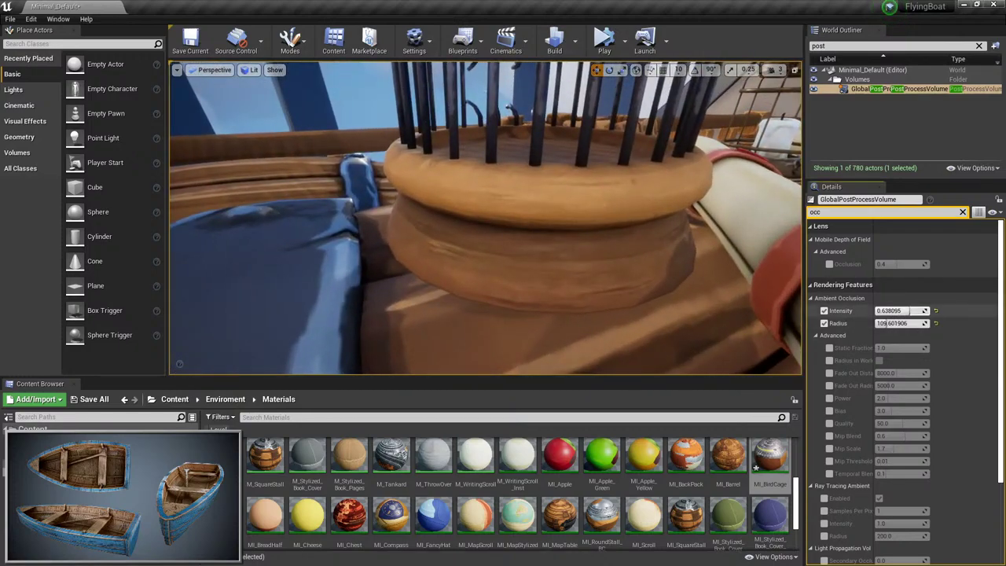
mouse_move(901, 311)
left_mouse_down()
mouse_move(931, 311)
mouse_move(849, 323)
mouse_move(879, 323)
left_mouse_up()
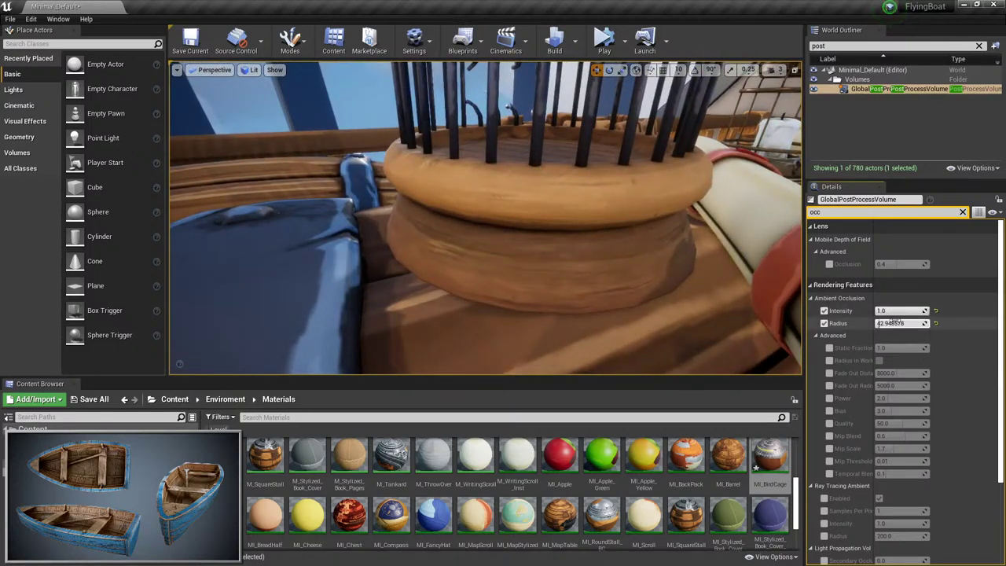
key("s")
mouse_move(774, 313)
right_mouse_down()
mouse_move(774, 330)
mouse_move(778, 311)
right_mouse_up()
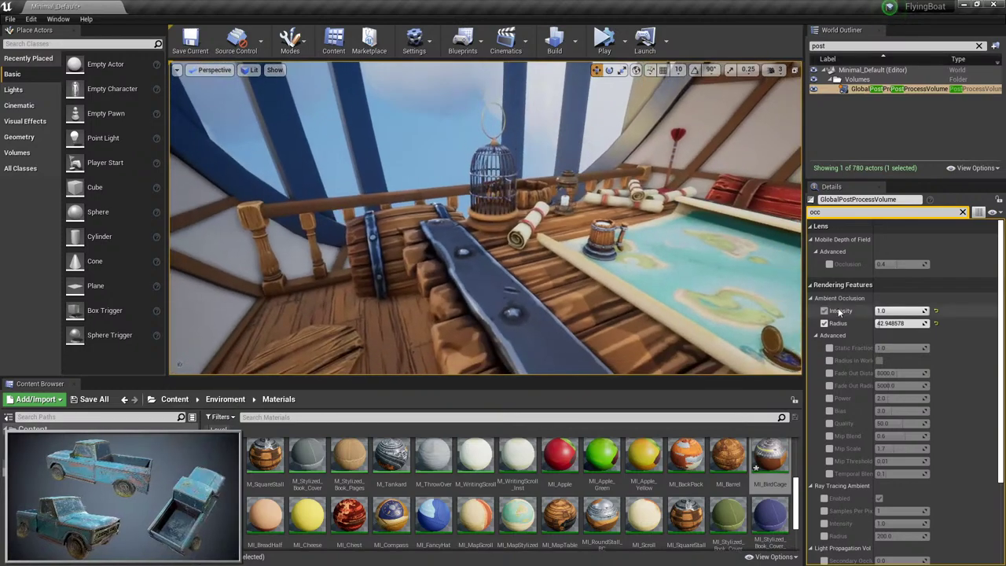
Enable the ambient occlusion power override, set it to 3 and inspect the cabin in the full-screen viewport.
left_click(829, 399)
left_click(888, 398)
type("3")
key("Return")
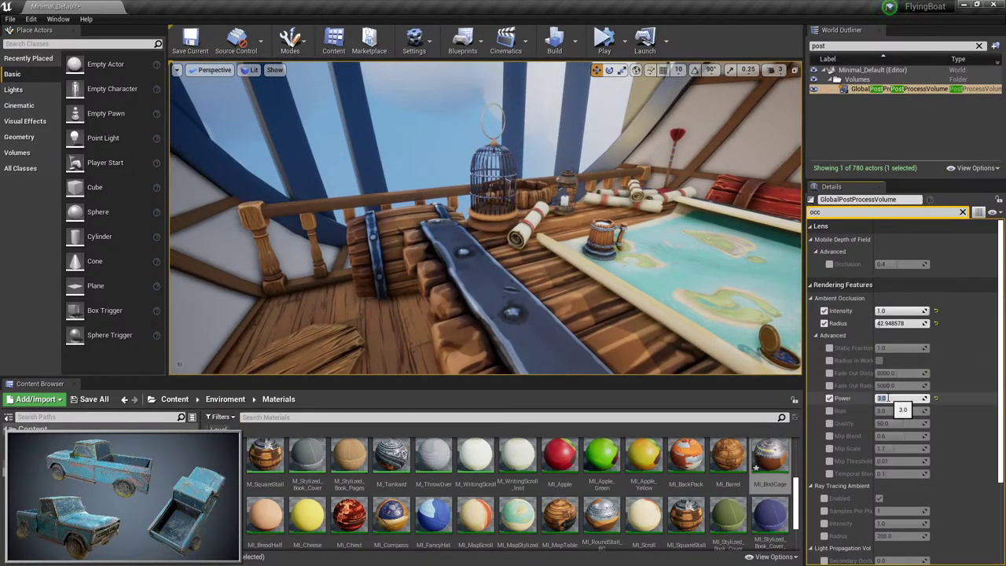
key("Return")
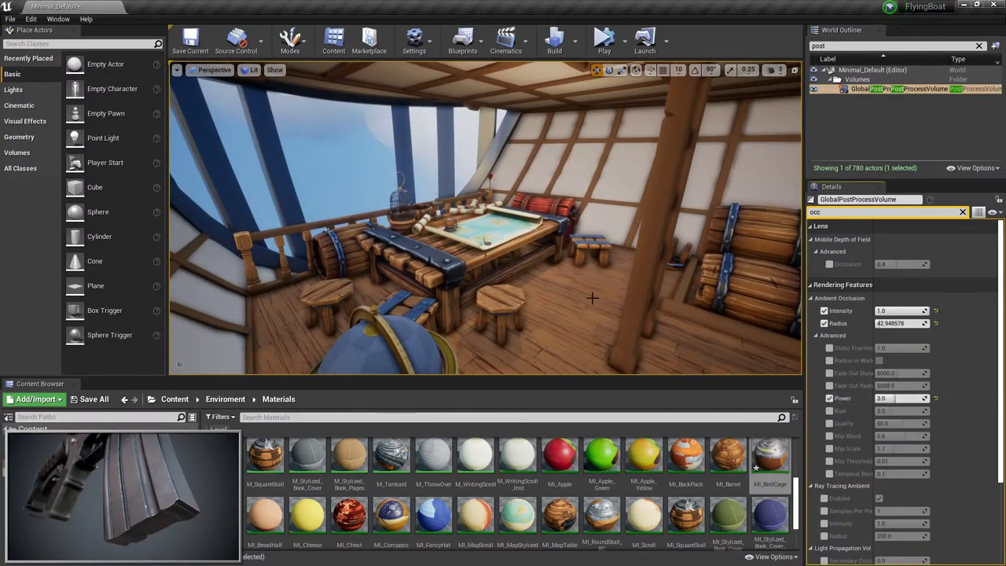
key("F11")
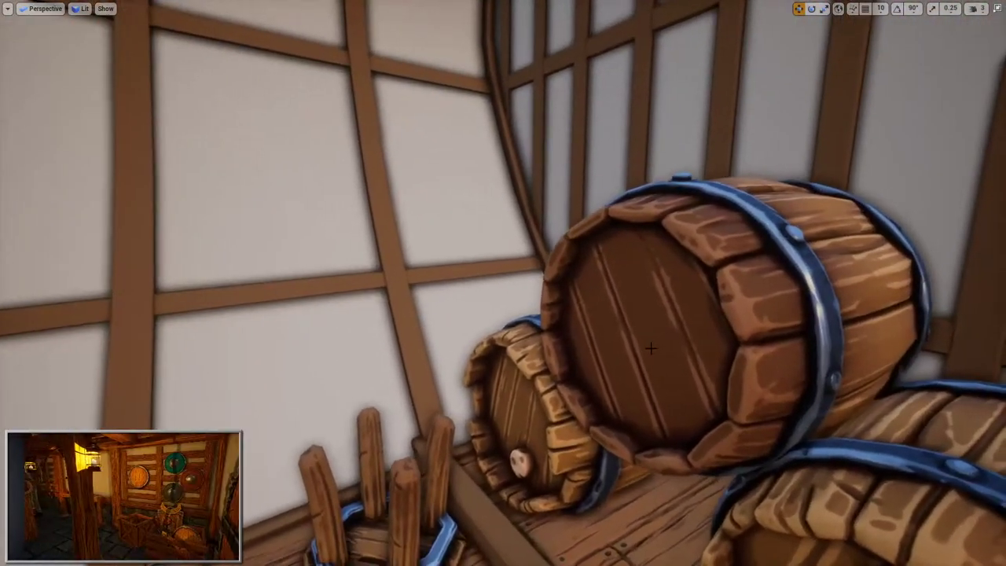
Inspect the ambient occlusion on the barrels, curved walls, ceiling beams and map table throughout the cabin.
right_click_drag(651, 349, 597, 354)
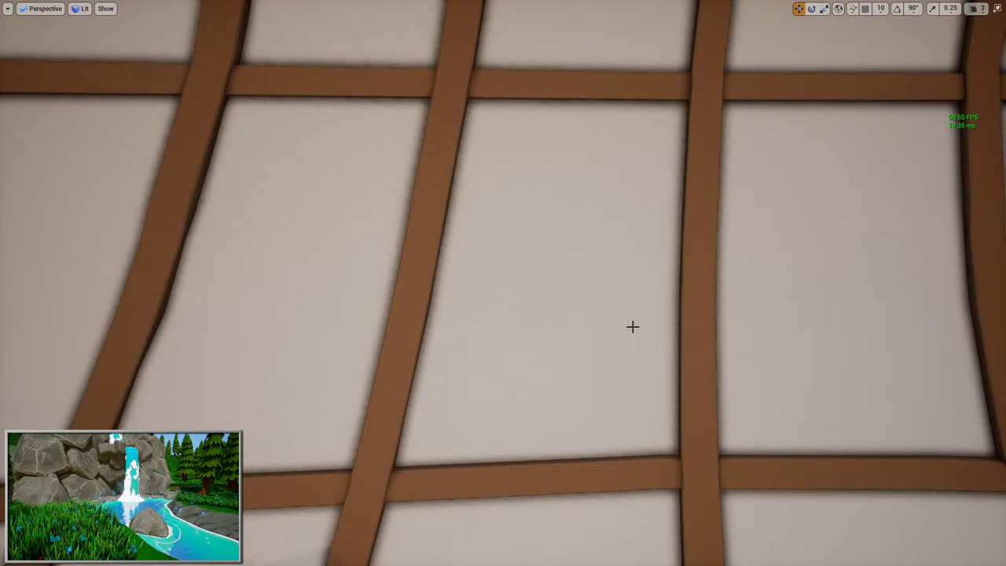
right_click_drag(633, 327, 378, 323)
right_click_drag(519, 362, 605, 336)
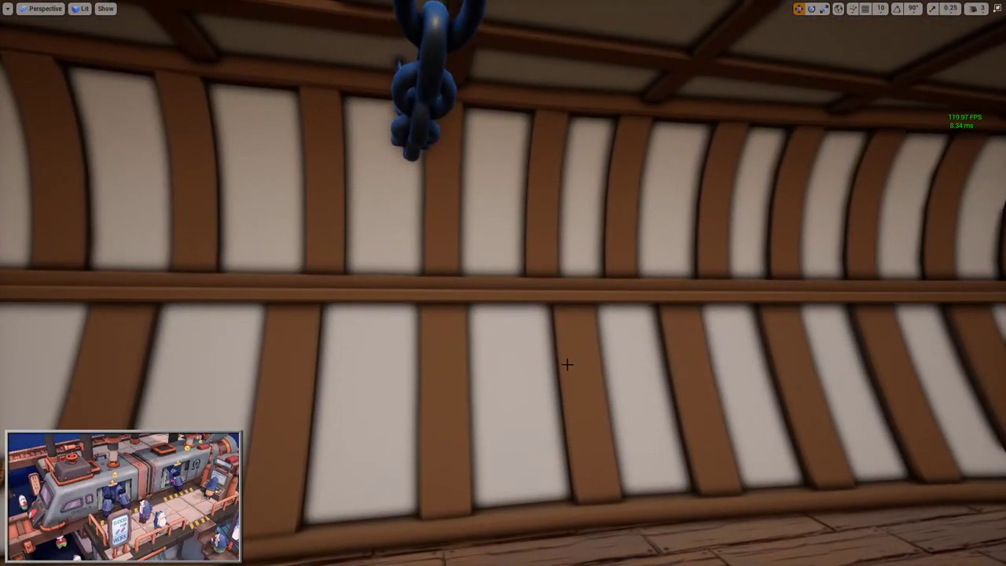
right_click_drag(718, 445, 629, 440)
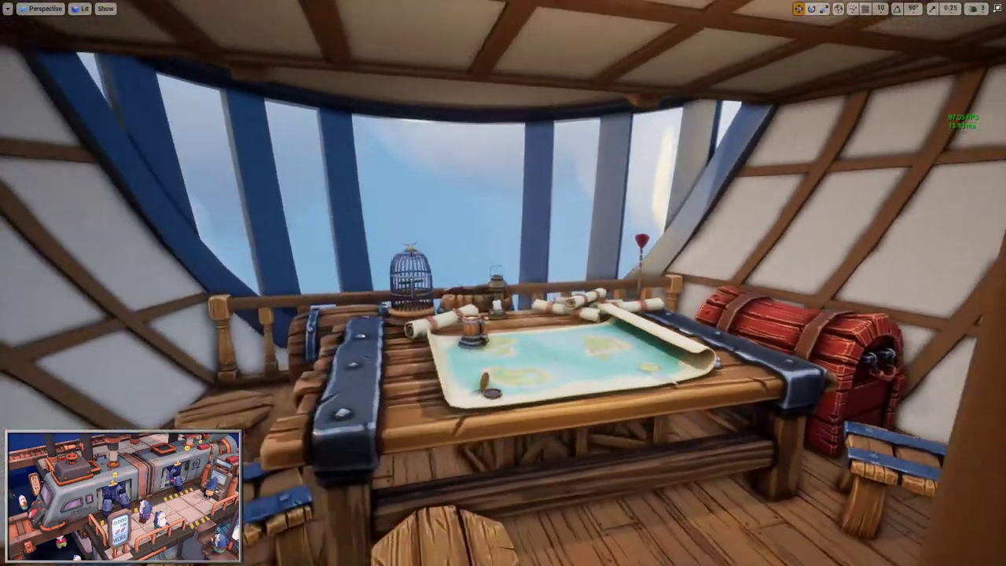
right_click_drag(645, 364, 582, 364)
Show the light icons, try deleting the spotlight outside the cabin windows to compare the interior lighting, and undo the deletion.
key("g")
right_click_drag(421, 172, 453, 172)
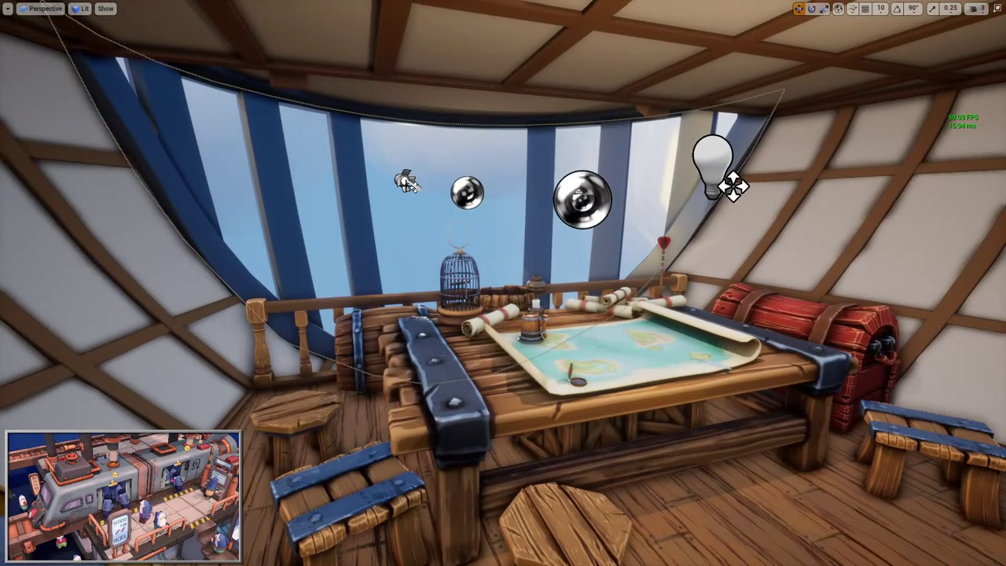
right_click_drag(579, 192, 531, 160)
key("w")
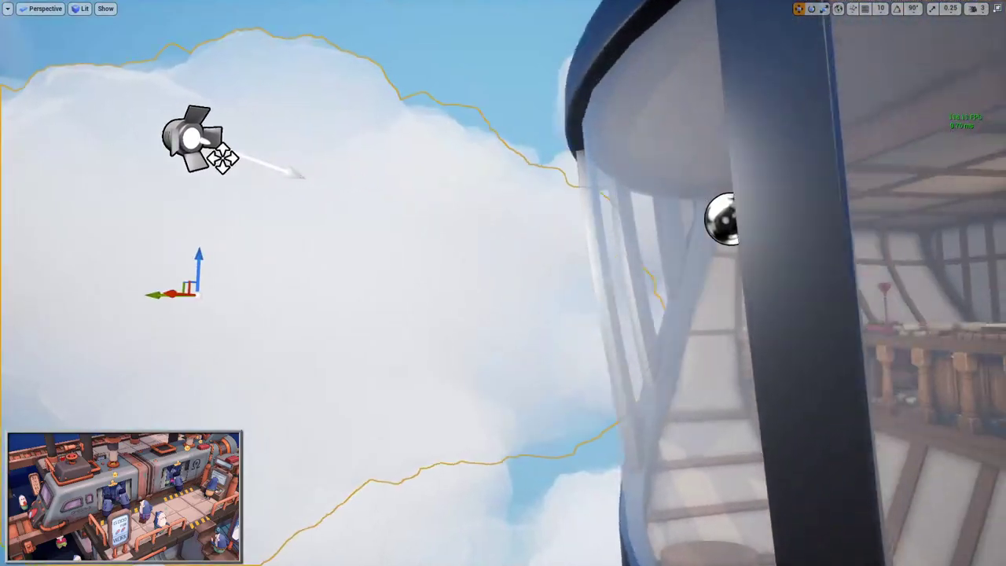
key("s")
mouse_move(402, 171)
right_mouse_down()
mouse_move(339, 203)
mouse_move(401, 171)
mouse_move(386, 163)
right_mouse_up()
key("w")
key("s")
right_click_drag(393, 256, 341, 231)
key("w")
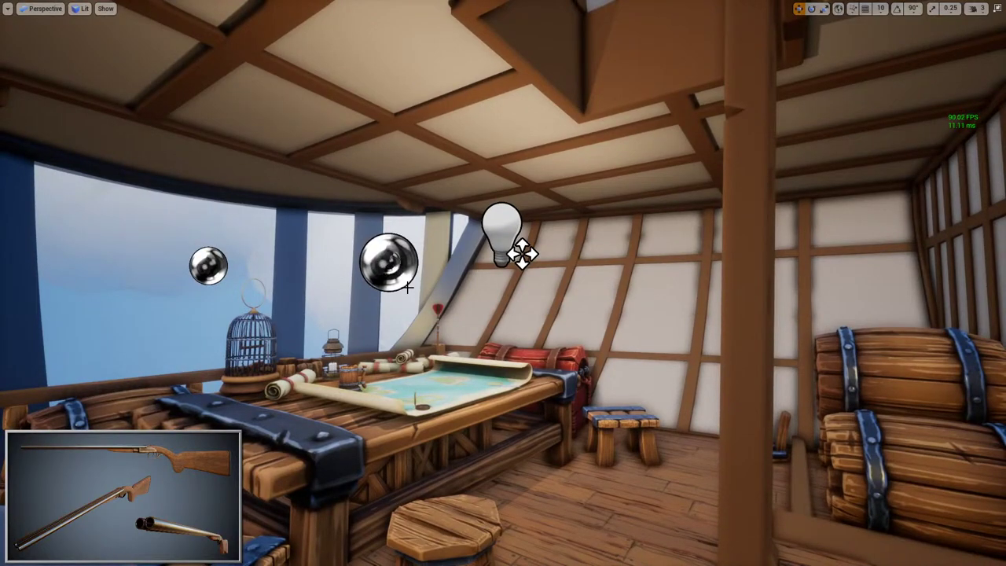
key("ctrl+z")
Try deleting the point light above the map table to compare the ceiling lighting, undo the deletion and clear the selection.
left_click(498, 235)
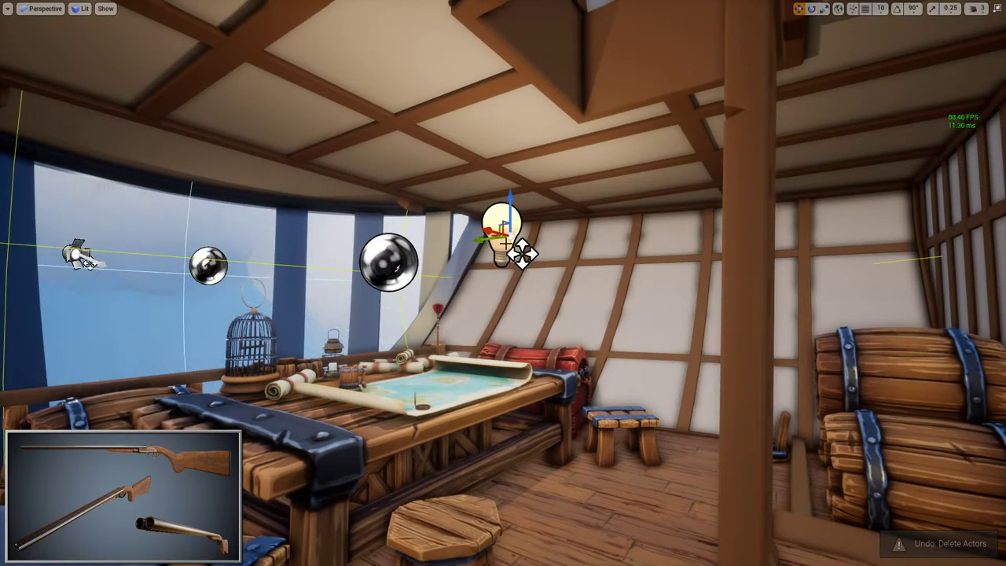
key("Delete")
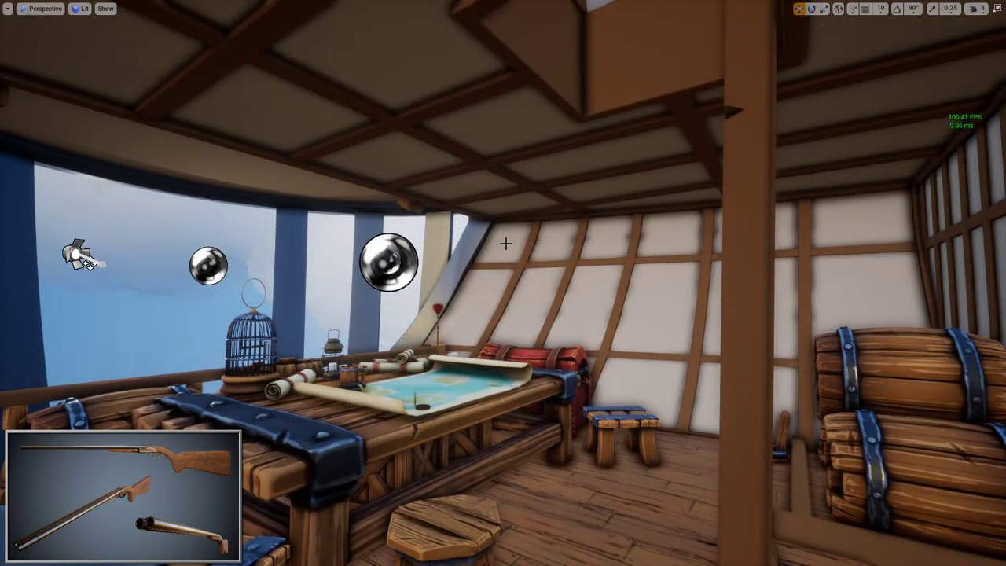
right_click_drag(506, 244, 440, 267)
key("ctrl+z")
key("Escape")
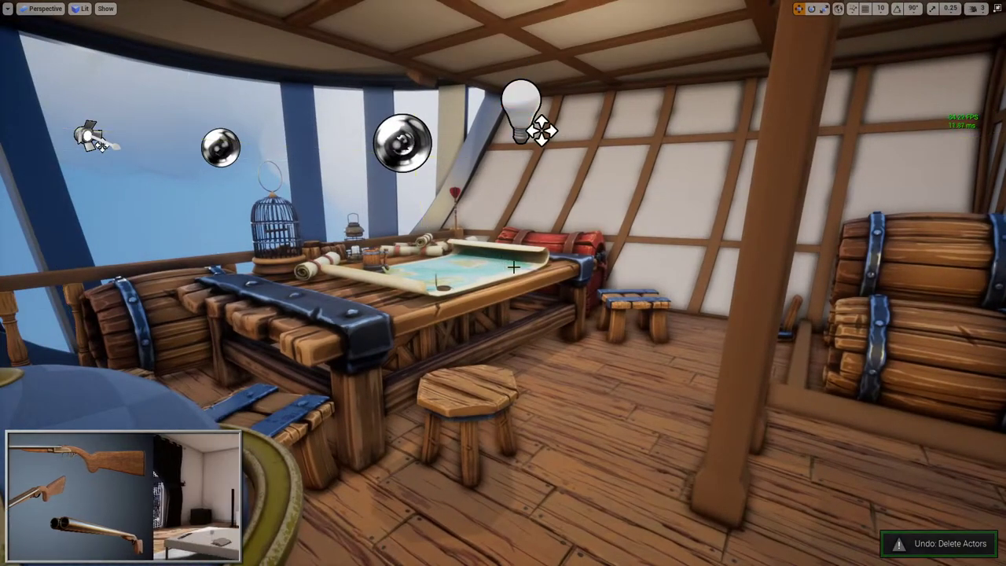
Hide the editor icons and review the birdcage and map table in the full-screen viewport.
key("g")
right_click_drag(562, 260, 546, 241)
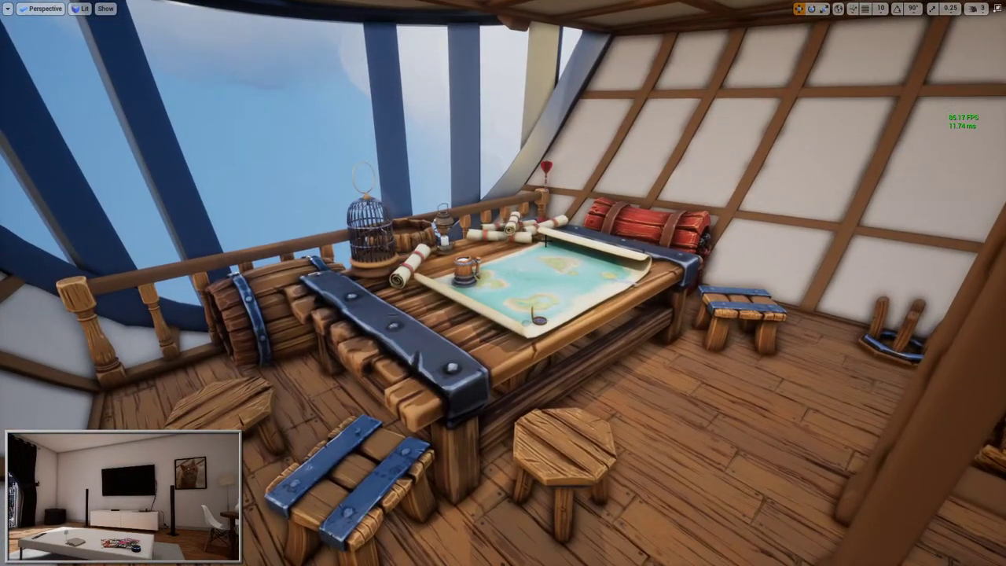
key("F11")
key("F11")
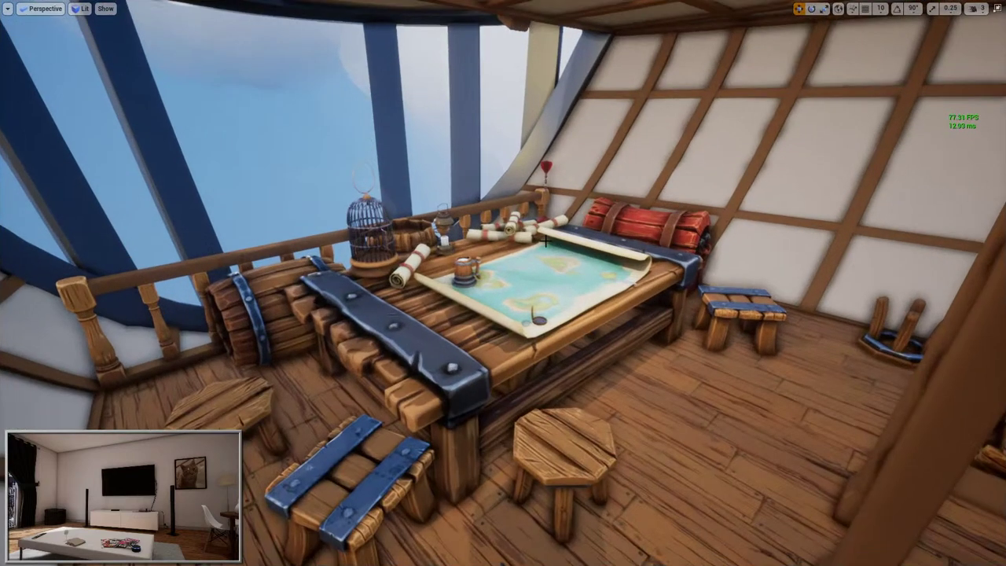